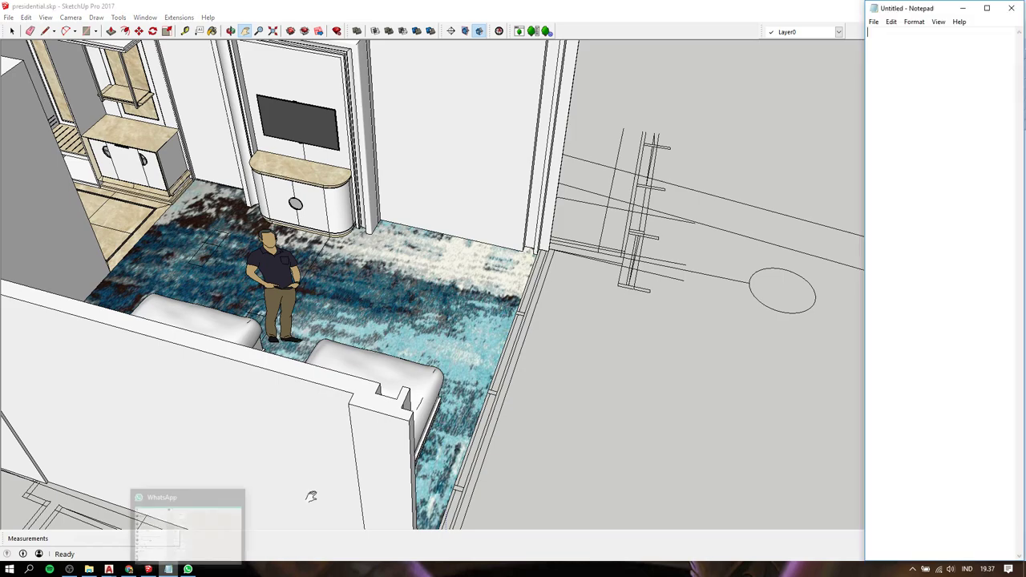
# - Type 'hello everyone!' and 'we are going to make working table this time', erasing stray characters
pyautogui.write('hello ')
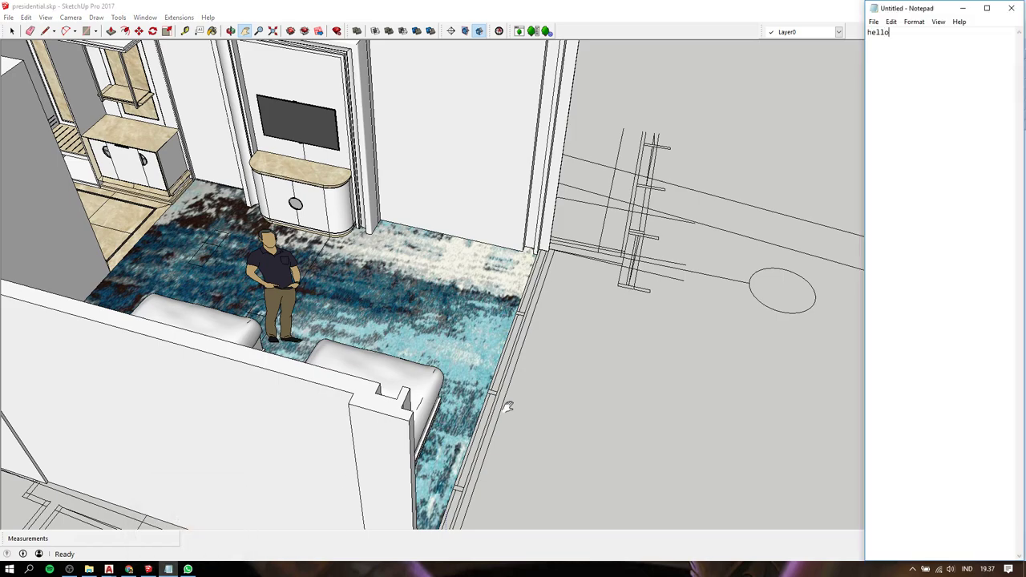
pyautogui.write('every')
pyautogui.write('one!')
pyautogui.press('Return')
pyautogui.press('Return')
pyautogui.write('a')
pyautogui.write('\\j')
pyautogui.write('\\')
pyautogui.press('BackSpace')
pyautogui.press('BackSpace')
pyautogui.press('BackSpace')
pyautogui.press('BackSpace')
pyautogui.write('we')
pyautogui.write(' ar')
pyautogui.write('e going to mak')
pyautogui.write('e')
pyautogui.write('work')
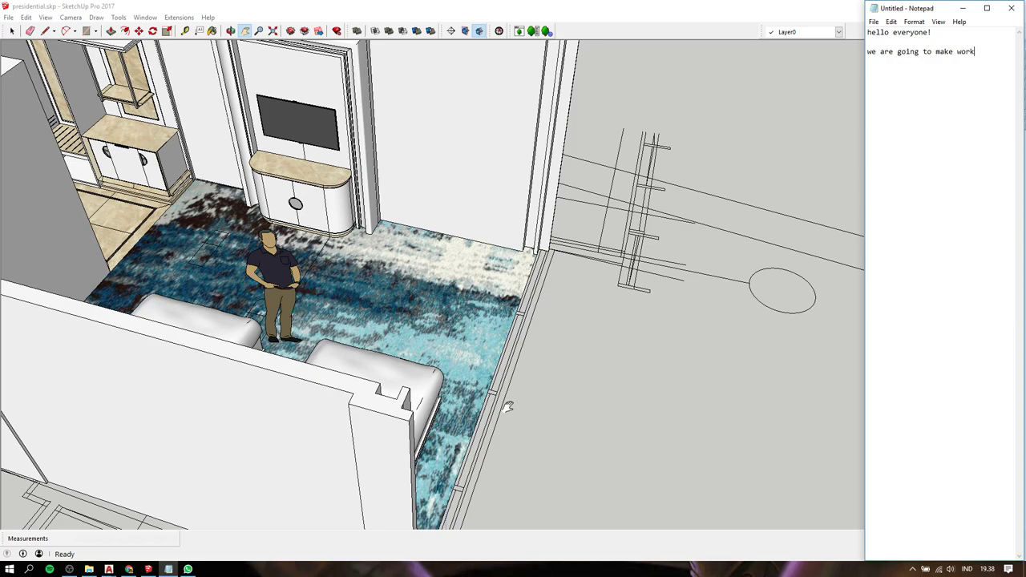
pyautogui.write('ing t')
pyautogui.write('abl')
pyautogui.write('e')
pyautogui.write(' this ')
pyautogui.write('time ')
pyautogui.write('(')
pyautogui.write('?')
pyautogui.write(')  ')
pyautogui.write('well ')
pyautogui.write('its just ')
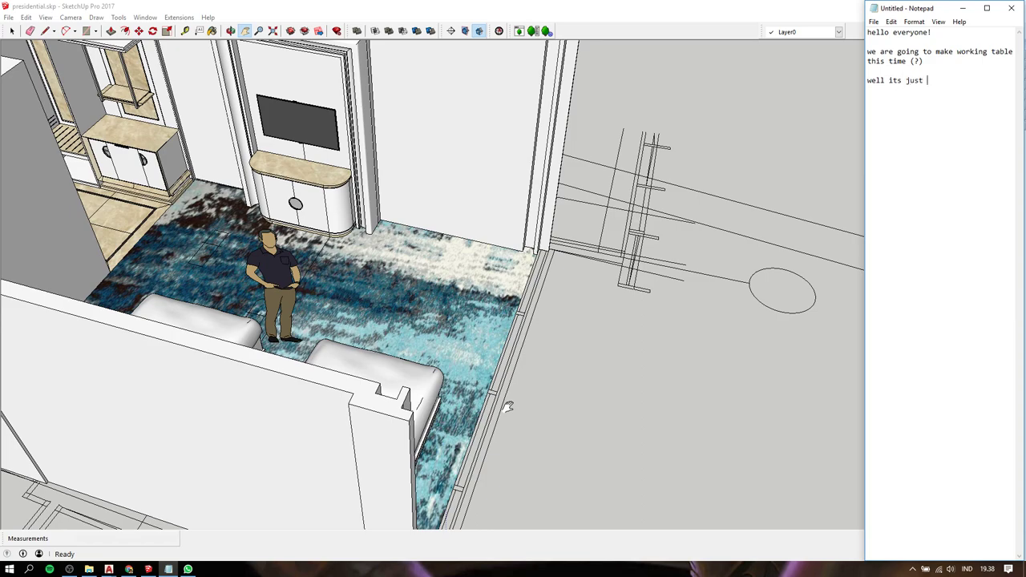
pyautogui.write('1')
# - Continue the line with 'item left in this room to create'
pyautogui.write('item le')
pyautogui.write('ft in th')
pyautogui.press('BackSpace')
pyautogui.write('his ro')
pyautogui.write('om to ')
pyautogui.write('create ')
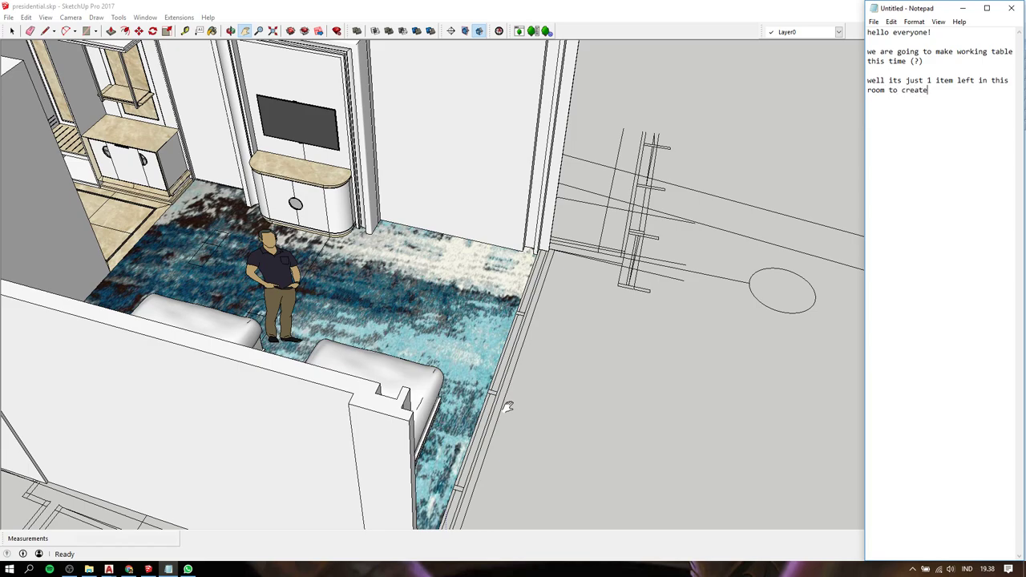
pyautogui.write('if')
# - Change 'item' to 'Furniture', then add 'so lets begin. as usual we create a new window for sketchup'
pyautogui.press('Up')
pyautogui.press('BackSpace')
pyautogui.press('Delete')
pyautogui.press('Delete')
pyautogui.press('Delete')
pyautogui.write('Durning')
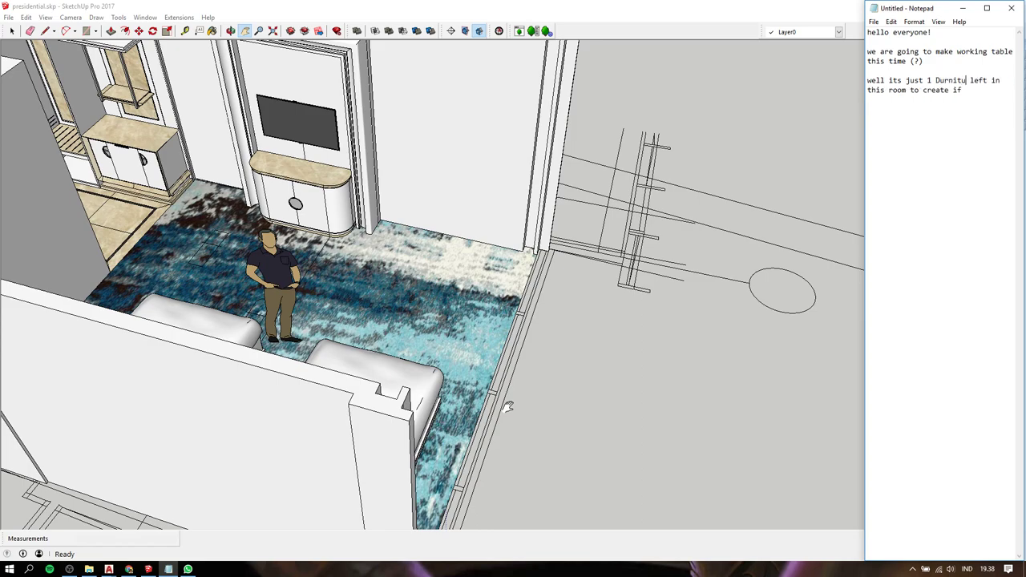
pyautogui.press('BackSpace')
pyautogui.press('BackSpace')
pyautogui.press('BackSpace')
pyautogui.press('BackSpace')
pyautogui.press('BackSpace')
pyautogui.press('BackSpace')
pyautogui.press('BackSpace')
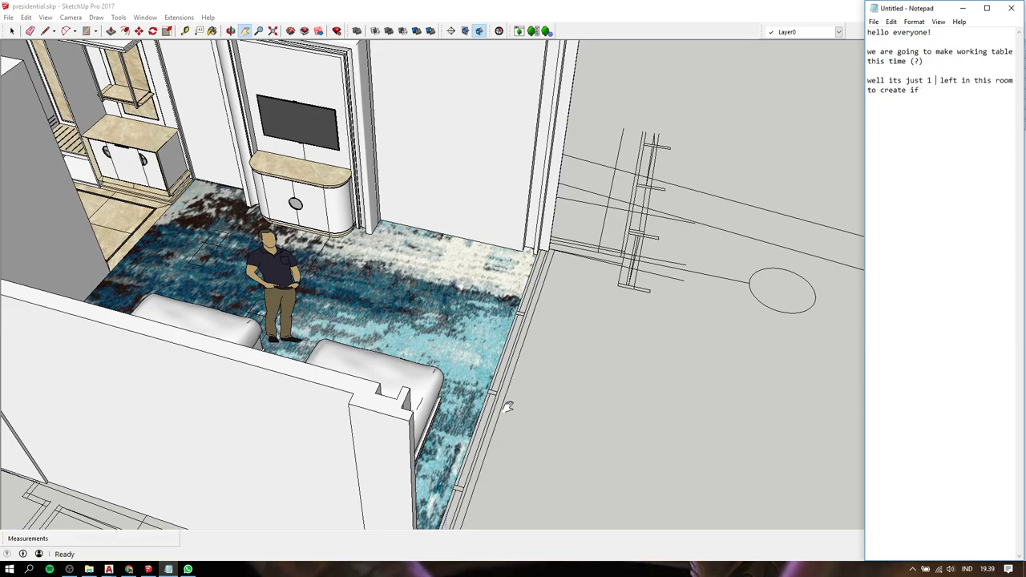
pyautogui.write('Furnite')
pyautogui.press('BackSpace')
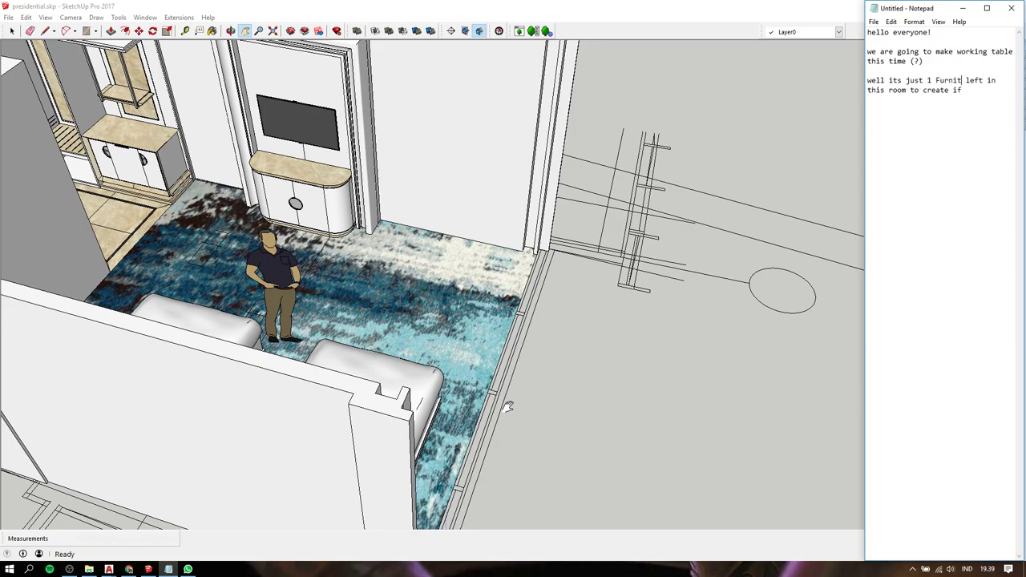
pyautogui.press('BackSpace')
pyautogui.write('ture')
pyautogui.write('im core')
pyautogui.press('BackSpace')
pyautogui.press('BackSpace')
pyautogui.write('rrect')
pyautogui.write('!')
pyautogui.press('Return')
pyautogui.press('Return')
pyautogui.write('so l')
pyautogui.write('ets begin')
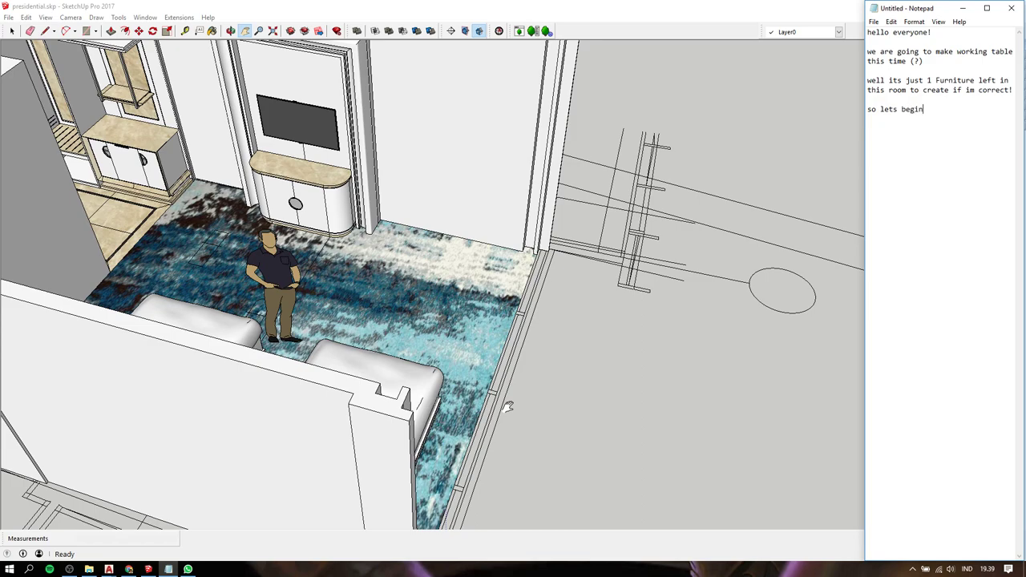
pyautogui.write('.  ')
pyautogui.write('as us')
pyautogui.write('ual we cr')
pyautogui.write('ea')
pyautogui.write('te a ')
pyautogui.write('new ')
pyautogui.write('w')
pyautogui.write('indow')
pyautogui.write(' for s')
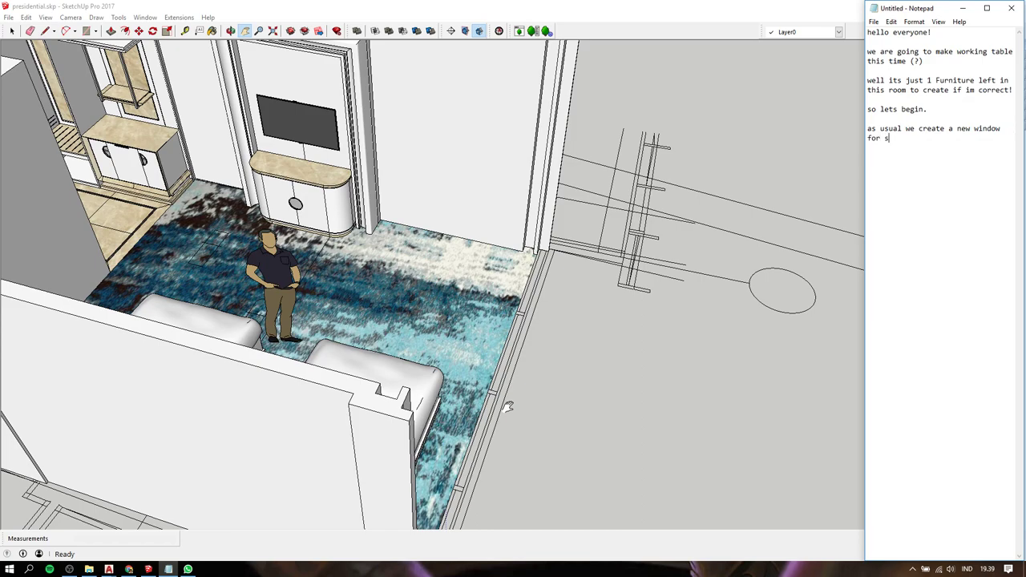
pyautogui.write('ketchup.')
# - Launch a second, blank Untitled SketchUp 2017 window from the taskbar jump list
pyautogui.press('Return')
pyautogui.rightClick(143, 571)
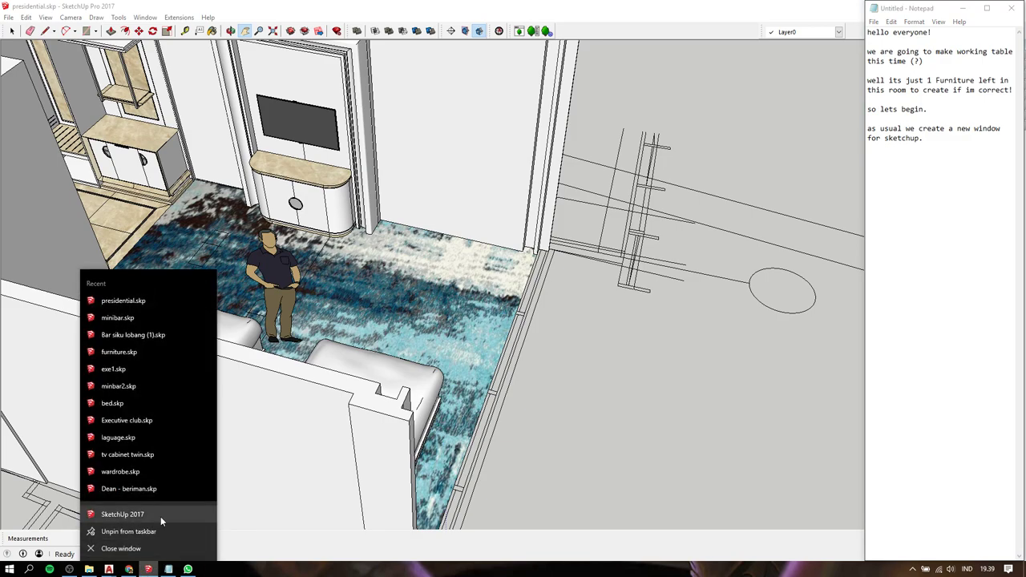
pyautogui.click(160, 516)
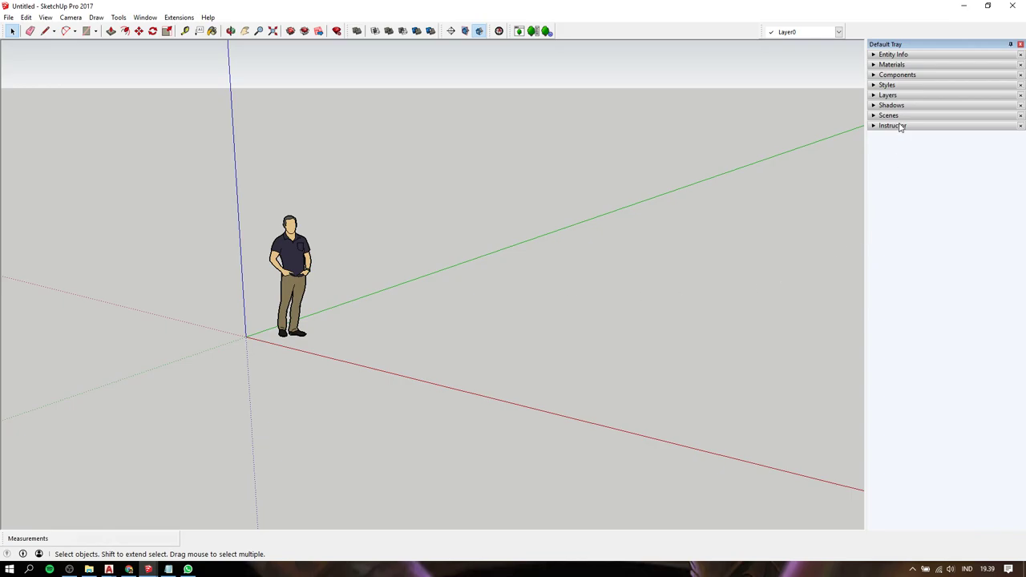
# - Note 'and then import the CAD file' and that this CAD file will be uploaded to gdrive later
pyautogui.click(166, 568)
pyautogui.write('and')
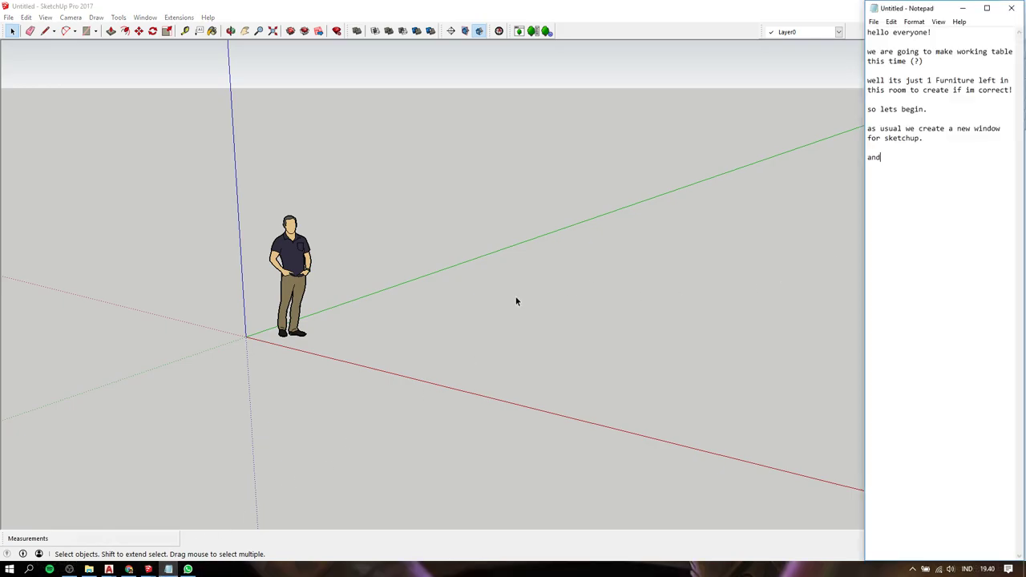
pyautogui.write(' then imp')
pyautogui.write('ort t')
pyautogui.write('he ')
pyautogui.write('CA')
pyautogui.write('D file')
pyautogui.press('Return')
pyautogui.press('Return')
pyautogui.write('this C')
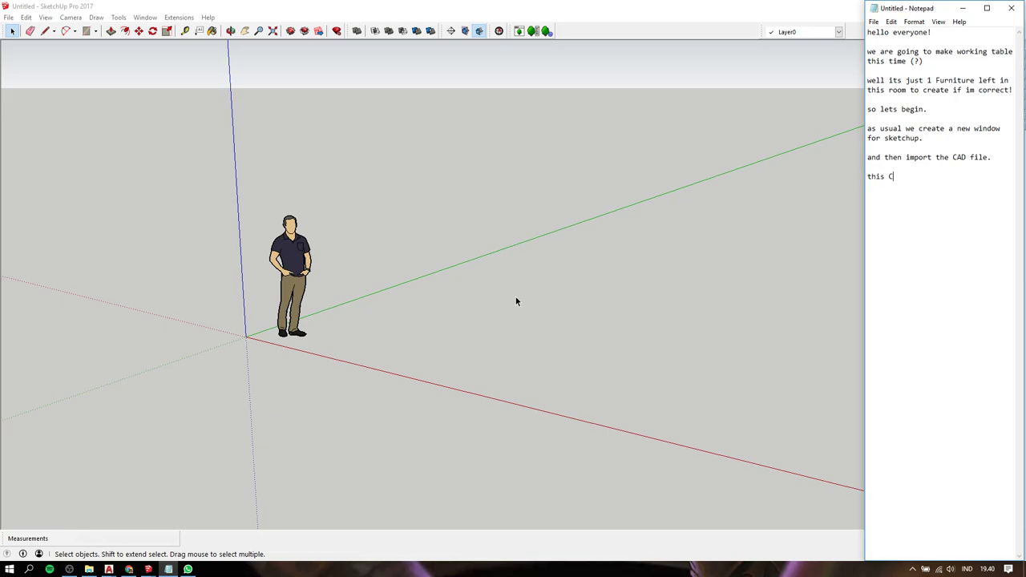
pyautogui.write('AD file')
pyautogui.write('i')
pyautogui.write(' will ')
pyautogui.write('c')
pyautogui.press('BackSpace')
pyautogui.write('up')
pyautogui.write('load it')
pyautogui.write(' to ')
pyautogui.write('gdrive ')
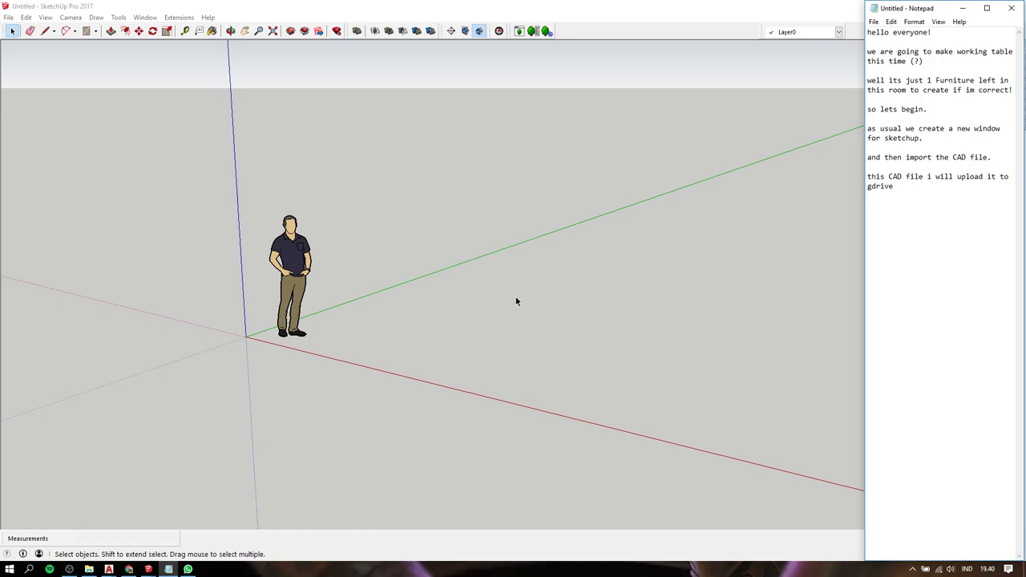
pyautogui.write('some')
pyautogui.write('where in ')
pyautogui.write('the futu')
pyautogui.write('re, i')
pyautogui.write(' just need ')
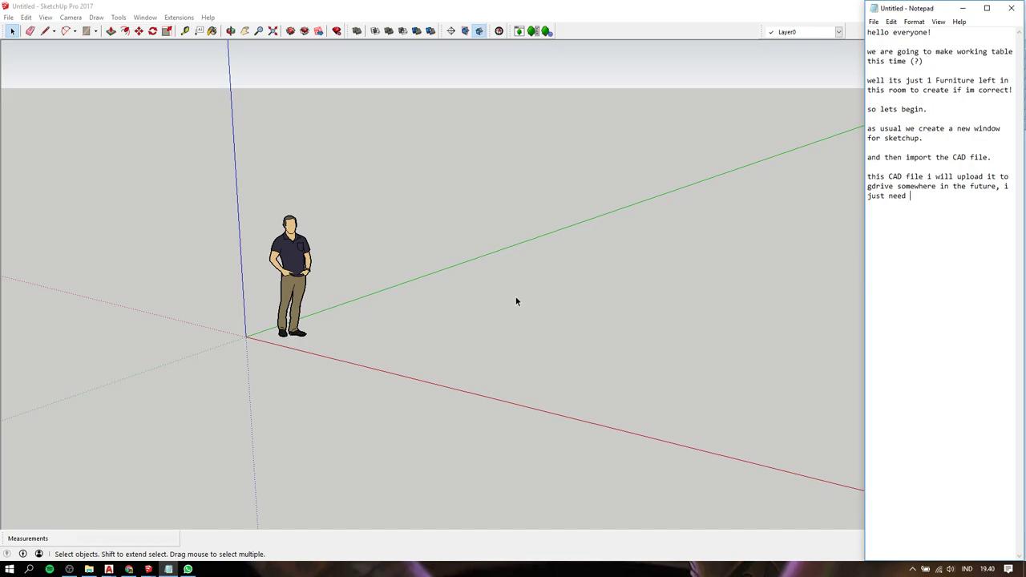
pyautogui.write('perm')
# - Complete the owner-permission remark and add the line 'by the way. lets continue'
pyautogui.press('BackSpace')
pyautogui.press('BackSpace')
pyautogui.write('sion first from the owner.')
pyautogui.write('just wish me luck')
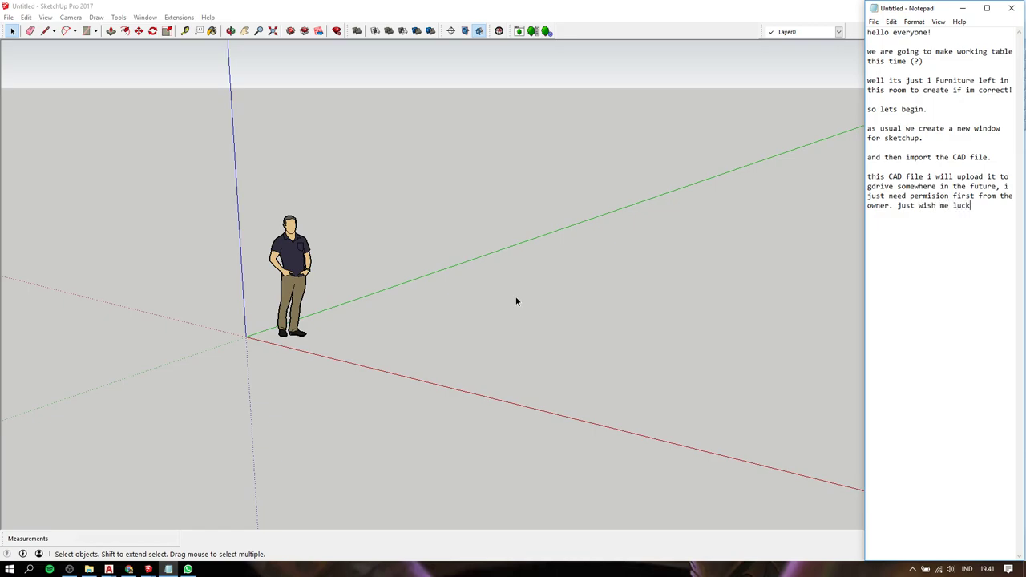
pyautogui.write('bout t')
pyautogui.write('hat.  b')
pyautogui.write('y the way. lets conti')
pyautogui.write('nue')
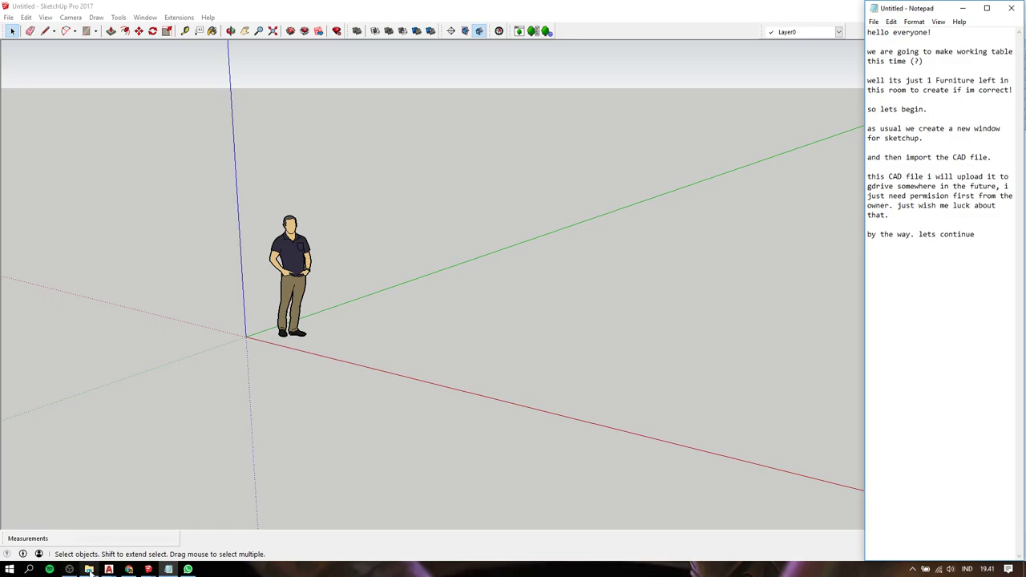
# - Import workdesk.dwg from Hotel Pondok Indah > presidential > DIB via File > Import
pyautogui.click(8, 16)
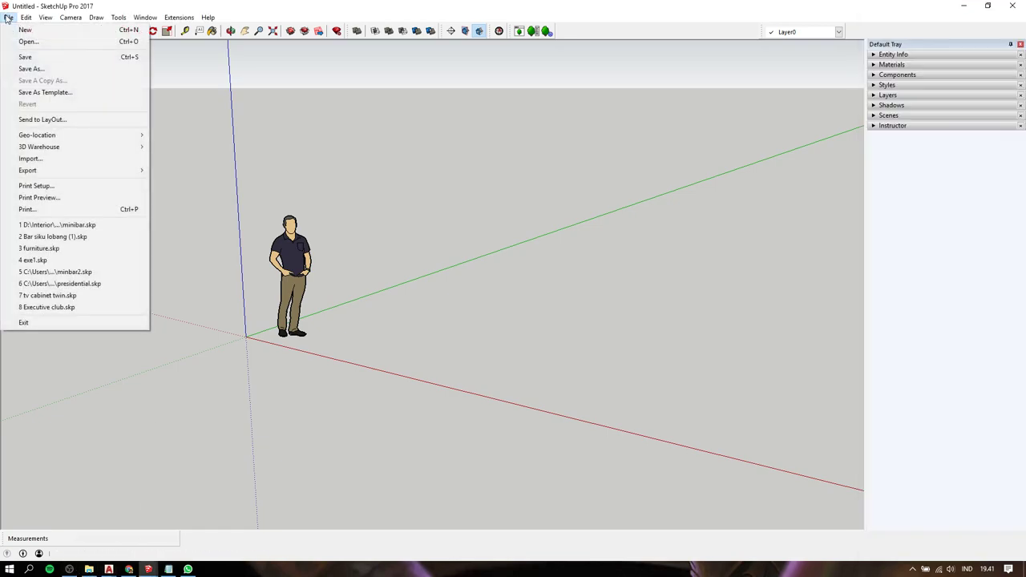
pyautogui.click(31, 158)
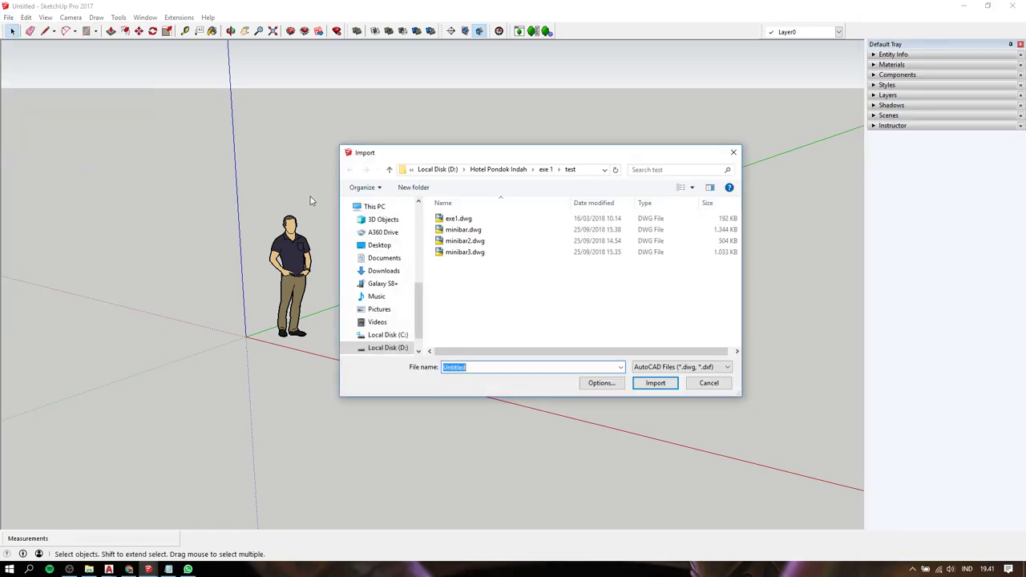
pyautogui.click(498, 169)
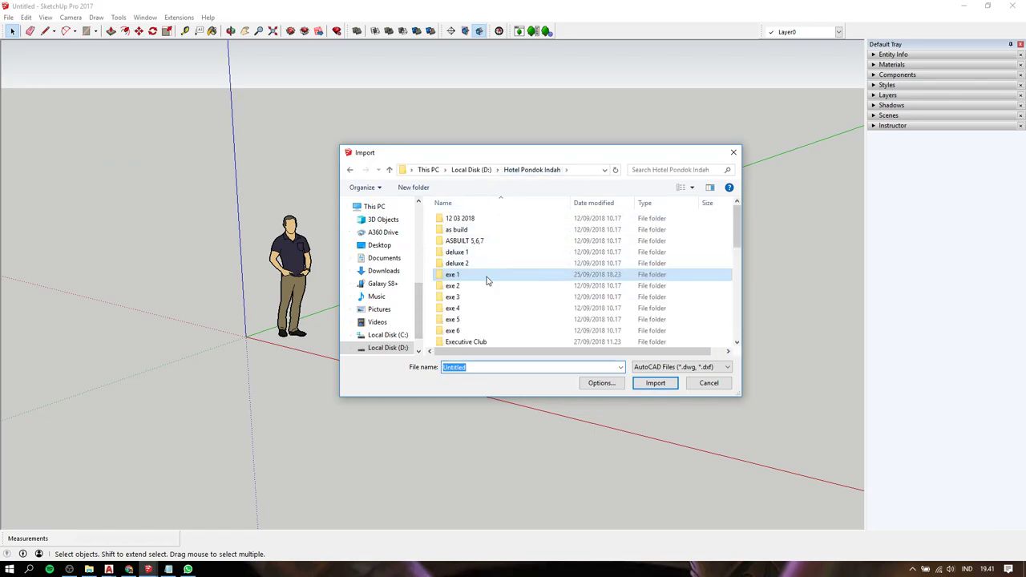
pyautogui.scroll(-2, 491, 310)
pyautogui.doubleClick(485, 329)
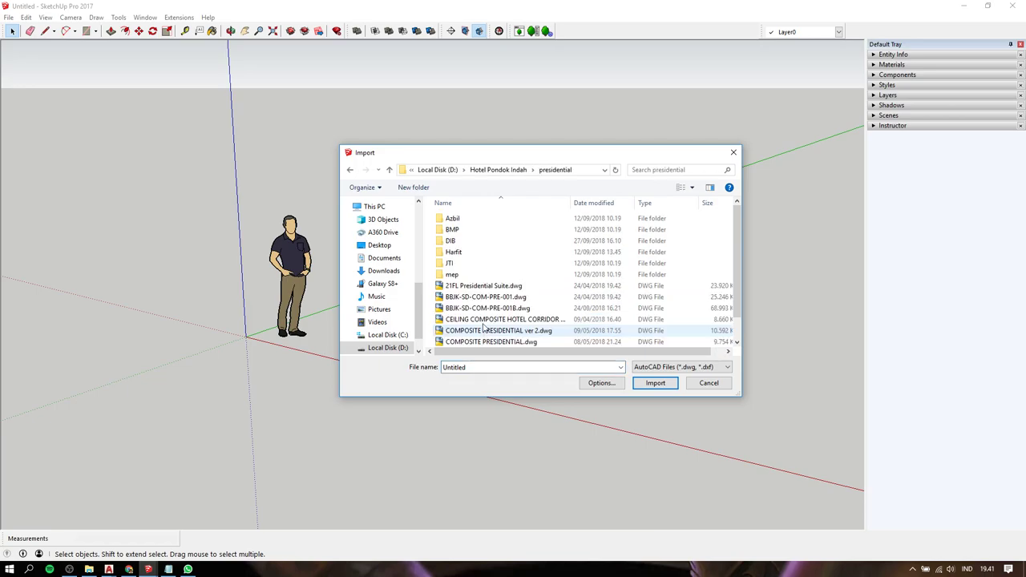
pyautogui.doubleClick(479, 242)
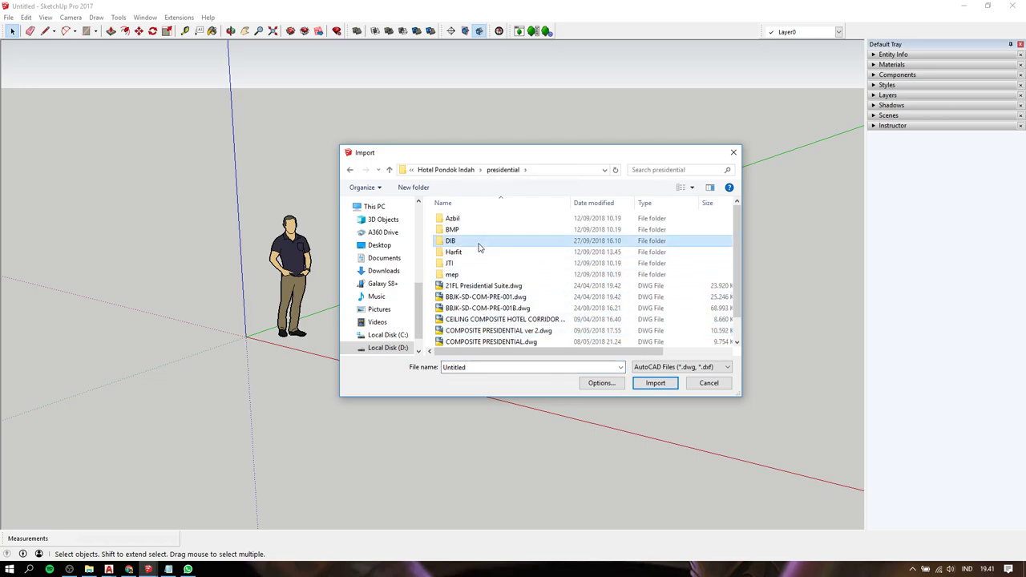
pyautogui.scroll(-1, 491, 264)
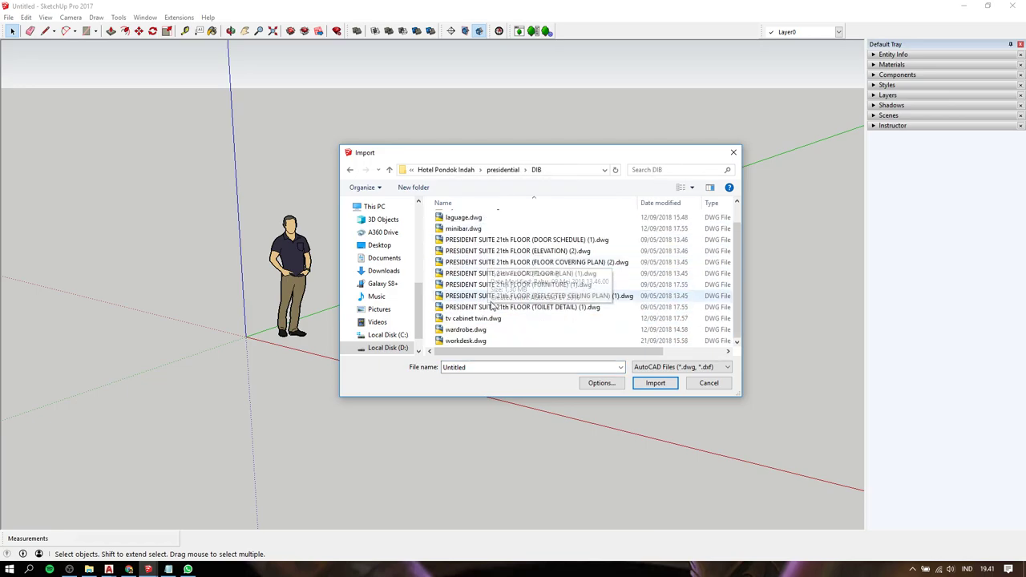
pyautogui.click(487, 341)
pyautogui.click(653, 384)
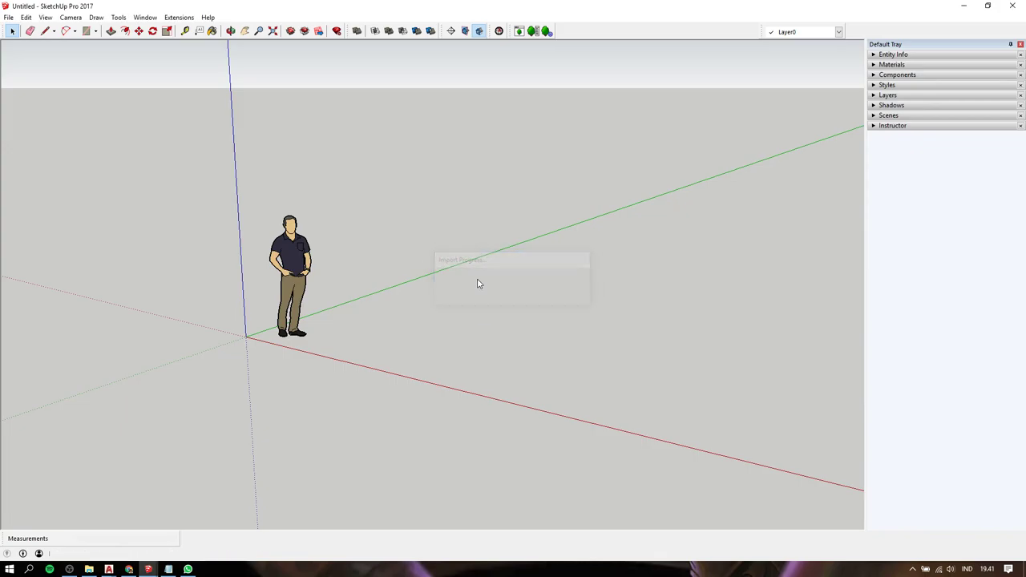
# - Close the import summary and select the small stray fragment near the drawings
pyautogui.click(565, 366)
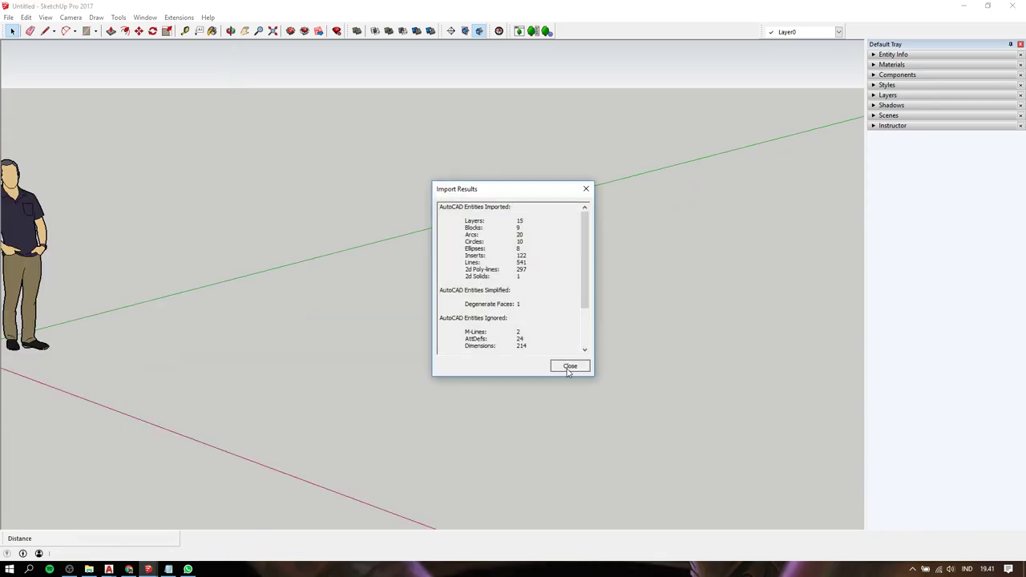
pyautogui.press('o')
pyautogui.moveTo(319, 255)
pyautogui.mouseDown()
pyautogui.moveTo(394, 400)
pyautogui.moveTo(404, 163)
pyautogui.moveTo(428, 64)
pyautogui.mouseUp()
pyautogui.press('m')
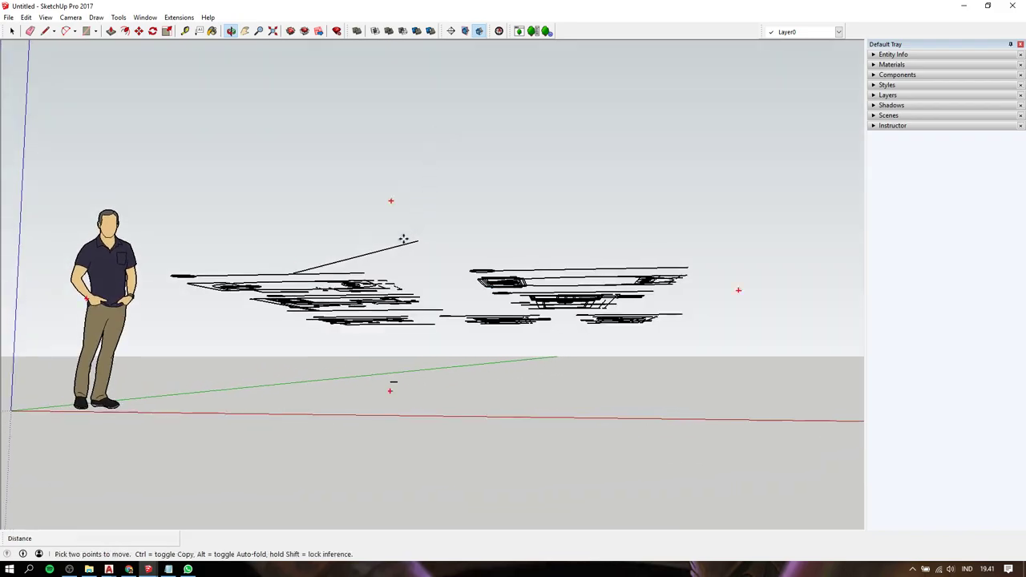
pyautogui.press('space')
pyautogui.moveTo(369, 328); pyautogui.dragTo(425, 407)
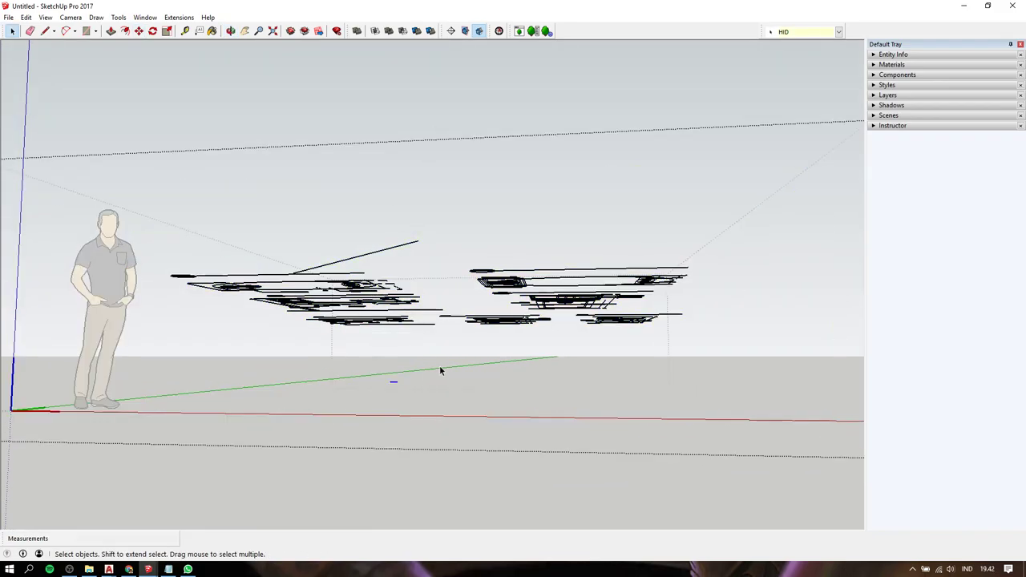
# - Inspect the imported drawings from Top view and a tilted perspective
pyautogui.press('o')
pyautogui.moveTo(439, 365)
pyautogui.mouseDown()
pyautogui.moveTo(430, 451)
pyautogui.moveTo(445, 276)
pyautogui.mouseUp()
pyautogui.moveTo(446, 276); pyautogui.dragTo(448, 416, button='middle')
pyautogui.scroll(-5, 448, 416)
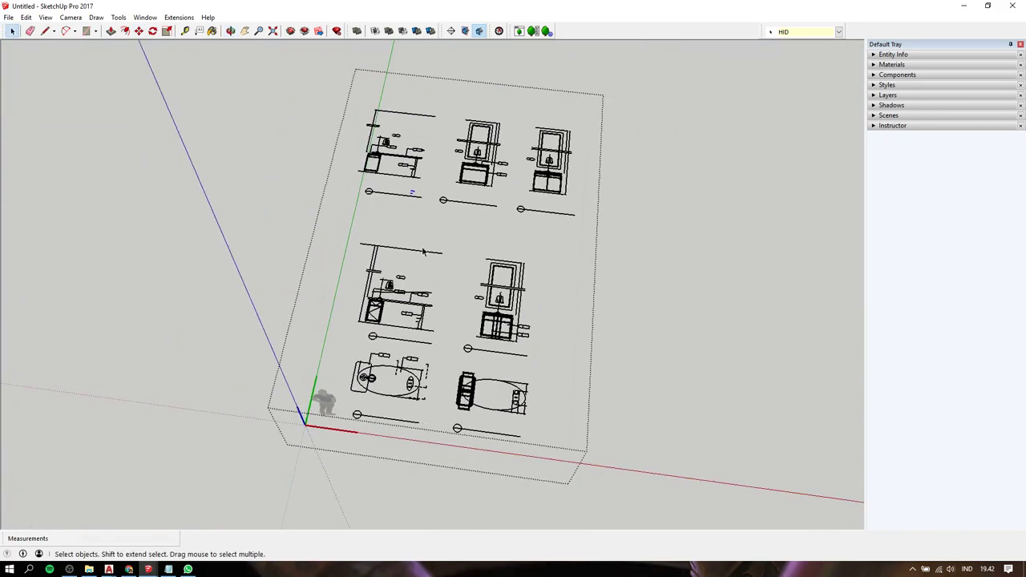
pyautogui.scroll(4, 432, 236)
pyautogui.moveTo(432, 256); pyautogui.dragTo(432, 236, button='middle')
pyautogui.press('space')
pyautogui.click(388, 31)
pyautogui.scroll(4, 400, 240)
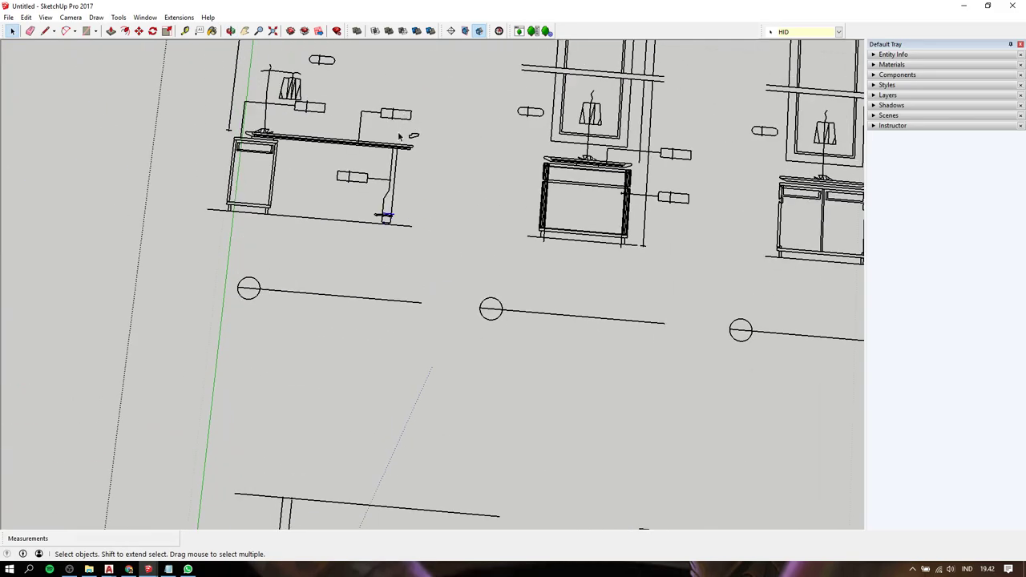
pyautogui.press('o')
pyautogui.moveTo(403, 281)
pyautogui.mouseDown()
pyautogui.moveTo(385, 252)
pyautogui.moveTo(385, 221)
pyautogui.moveTo(385, 230)
pyautogui.moveTo(298, 189)
pyautogui.moveTo(309, 190)
pyautogui.moveTo(329, 266)
pyautogui.moveTo(564, 124)
pyautogui.moveTo(546, 48)
pyautogui.mouseUp()
pyautogui.press('space')
pyautogui.moveTo(546, 48)
pyautogui.mouseDown(button='middle')
pyautogui.moveTo(449, 167)
pyautogui.moveTo(533, 137)
pyautogui.moveTo(474, 189)
pyautogui.mouseUp(button='middle')
# - Move the stray fragment about 1124 mm up the blue axis into line with the elevation
pyautogui.press('m')
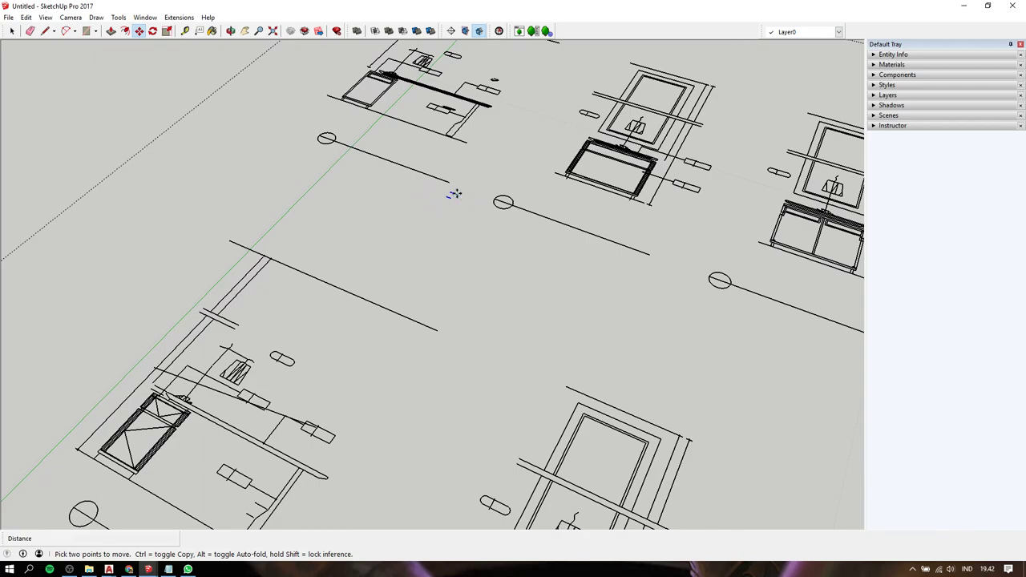
pyautogui.click(454, 193)
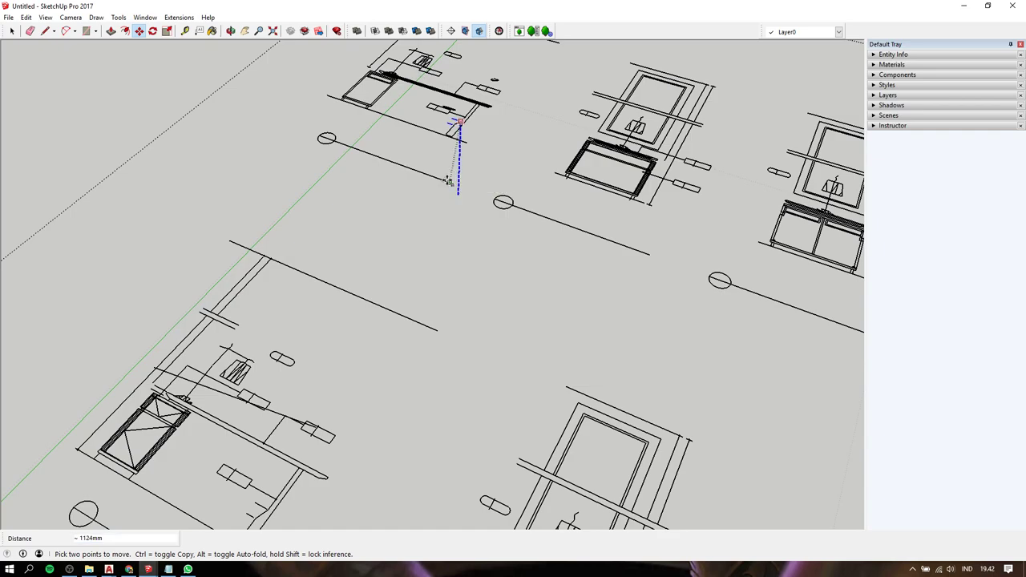
pyautogui.click(447, 180)
pyautogui.press('space')
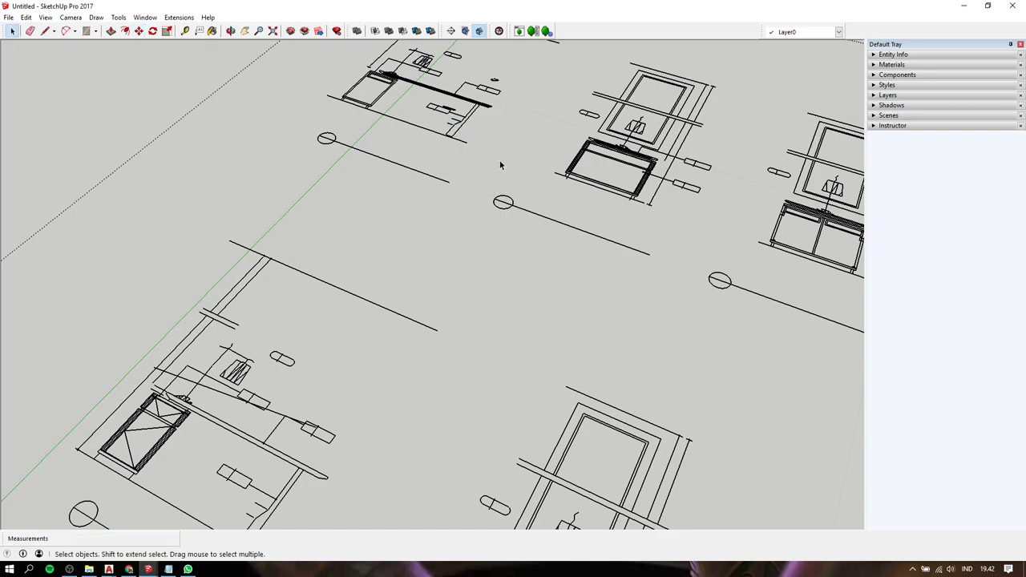
pyautogui.click(169, 569)
pyautogui.write('there is a mi')
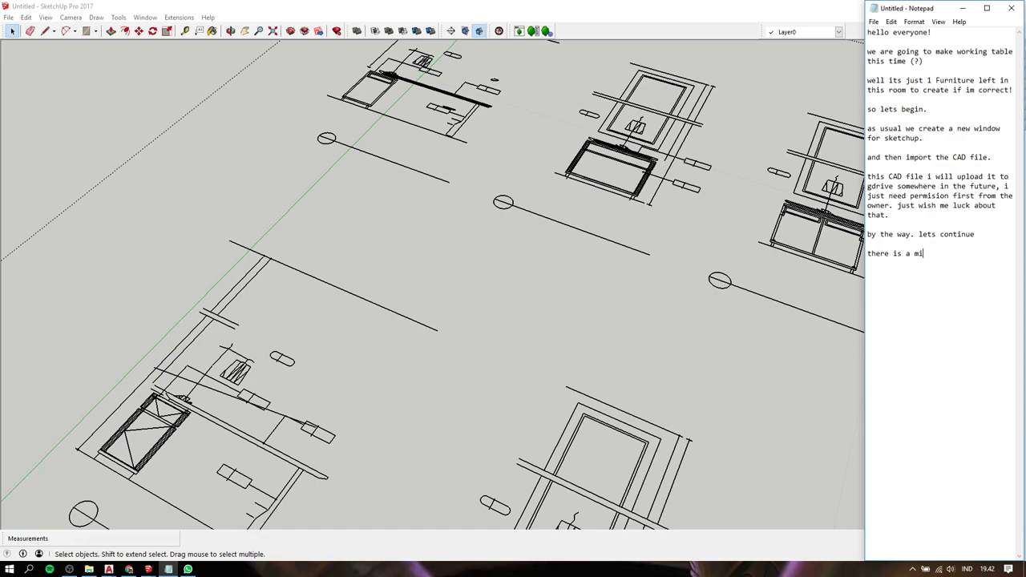
# - Note that some line has a missing axis and will be fixed with the Move tool
pyautogui.write('ssing axis for ')
pyautogui.write('some l')
pyautogui.write('ine ... lets ge')
pyautogui.write('t it fix')
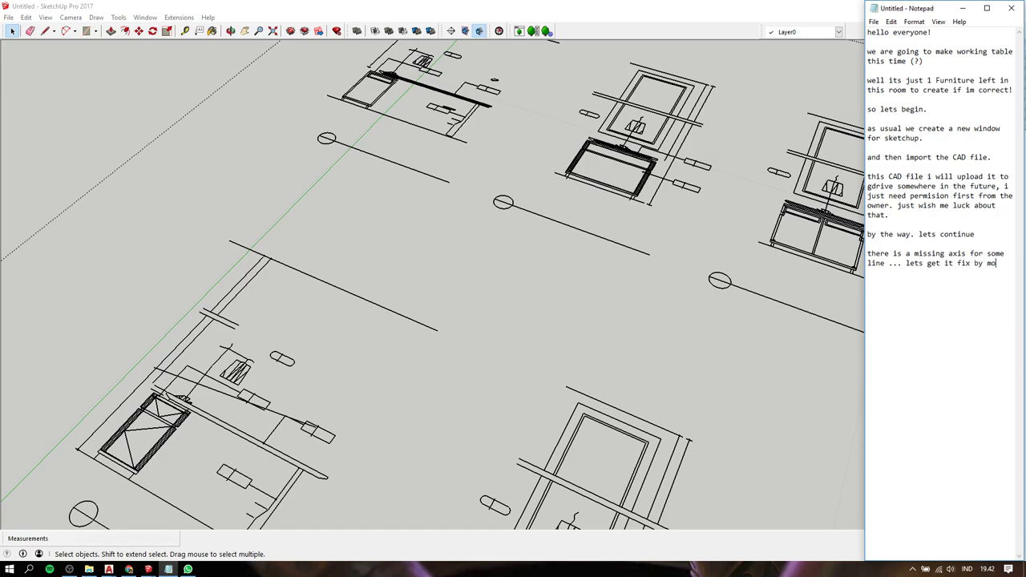
pyautogui.write(' by move tools')
# - Open the imported drawings group for editing, viewed from above
pyautogui.click(572, 301)
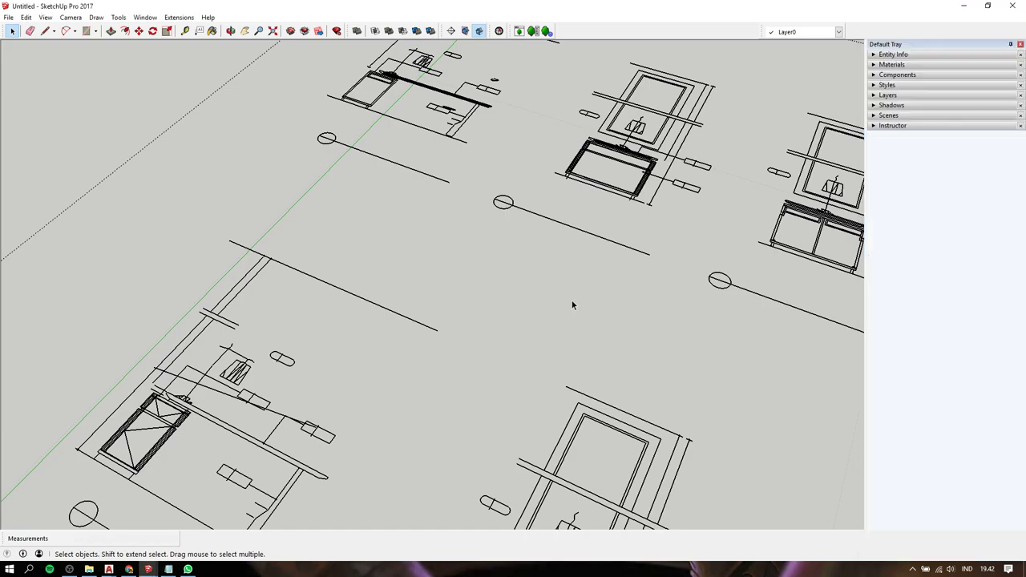
pyautogui.moveTo(572, 301)
pyautogui.mouseDown(button='middle')
pyautogui.moveTo(538, 222)
pyautogui.moveTo(573, 96)
pyautogui.mouseUp(button='middle')
pyautogui.scroll(-5, 556, 123)
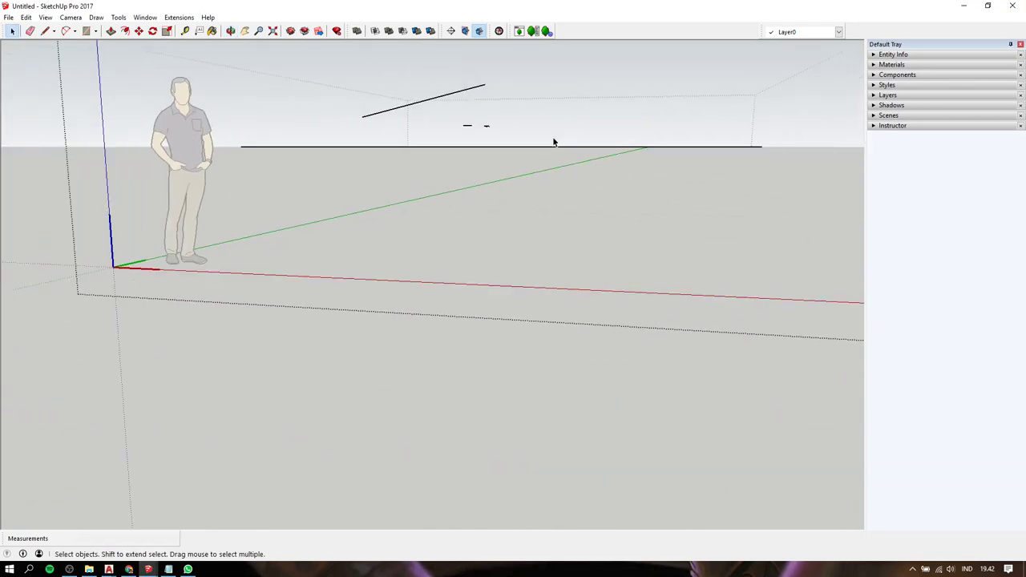
pyautogui.click(560, 150)
pyautogui.click(523, 330)
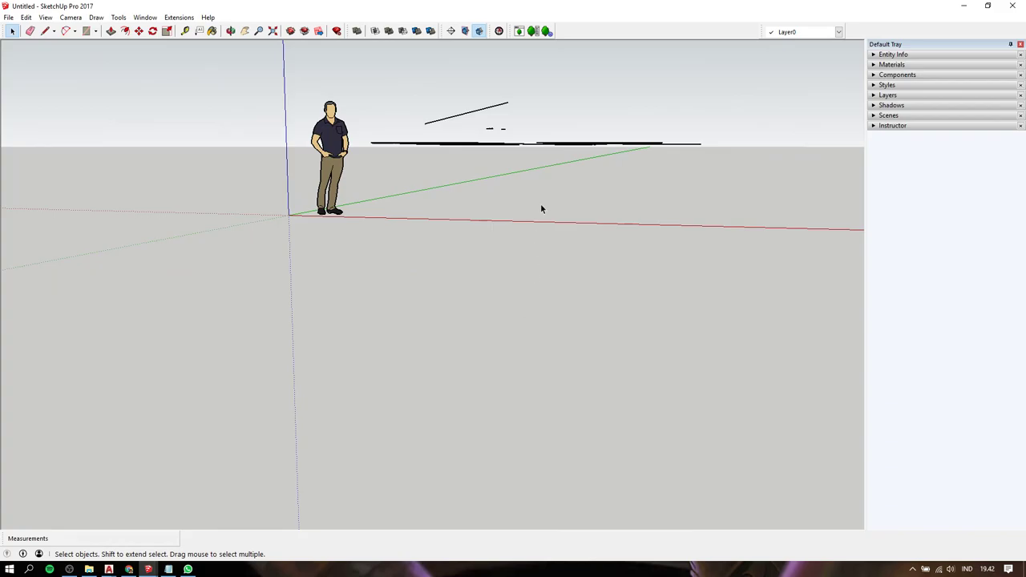
pyautogui.click(559, 149)
pyautogui.moveTo(558, 146)
pyautogui.mouseDown(button='middle')
pyautogui.moveTo(570, 218)
pyautogui.moveTo(522, 167)
pyautogui.moveTo(545, 162)
pyautogui.moveTo(569, 309)
pyautogui.moveTo(550, 53)
pyautogui.mouseUp(button='middle')
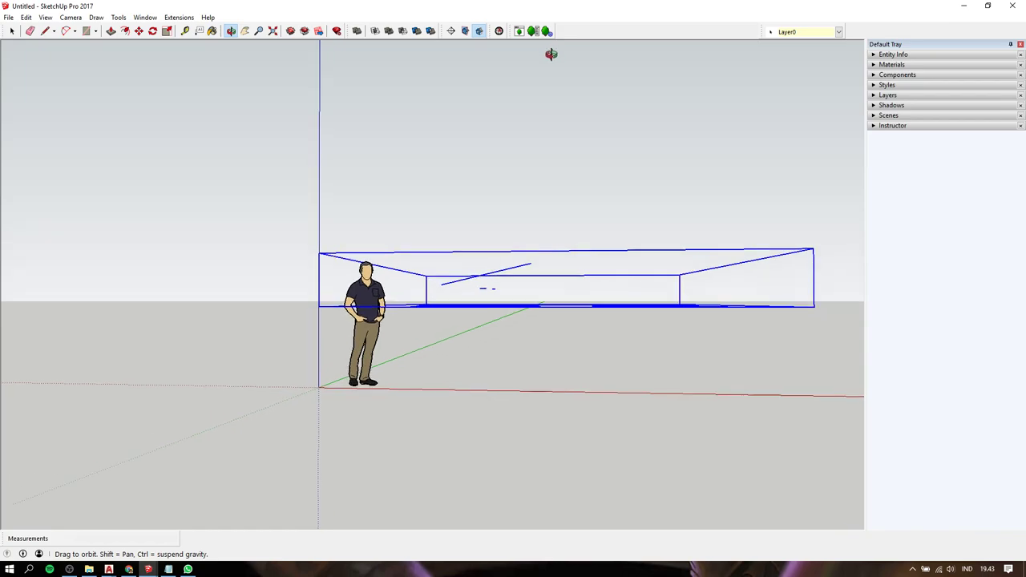
pyautogui.doubleClick(484, 289)
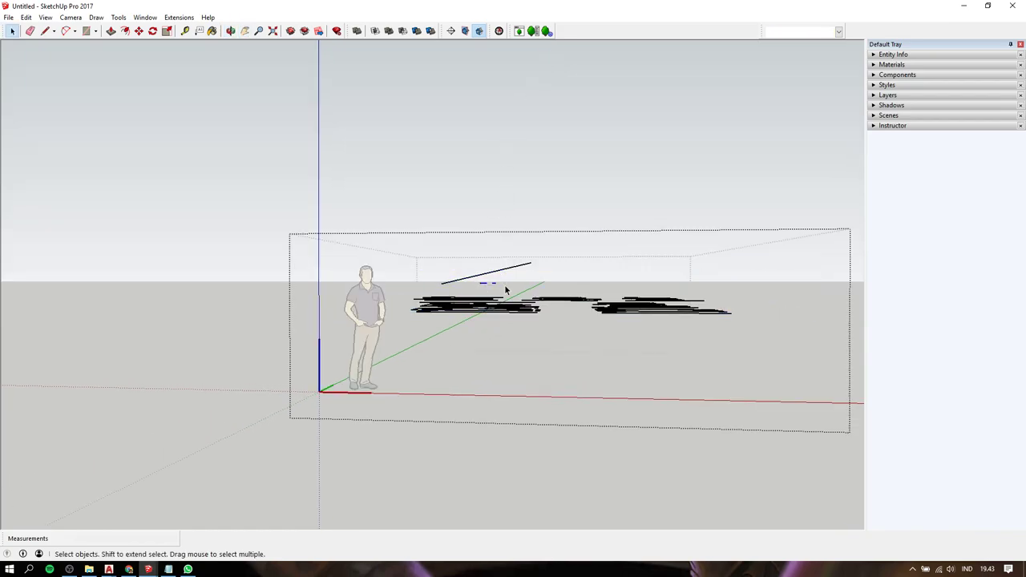
# - Erase the slanted line across the middle-left desk elevation, then select all drawings
pyautogui.press('m')
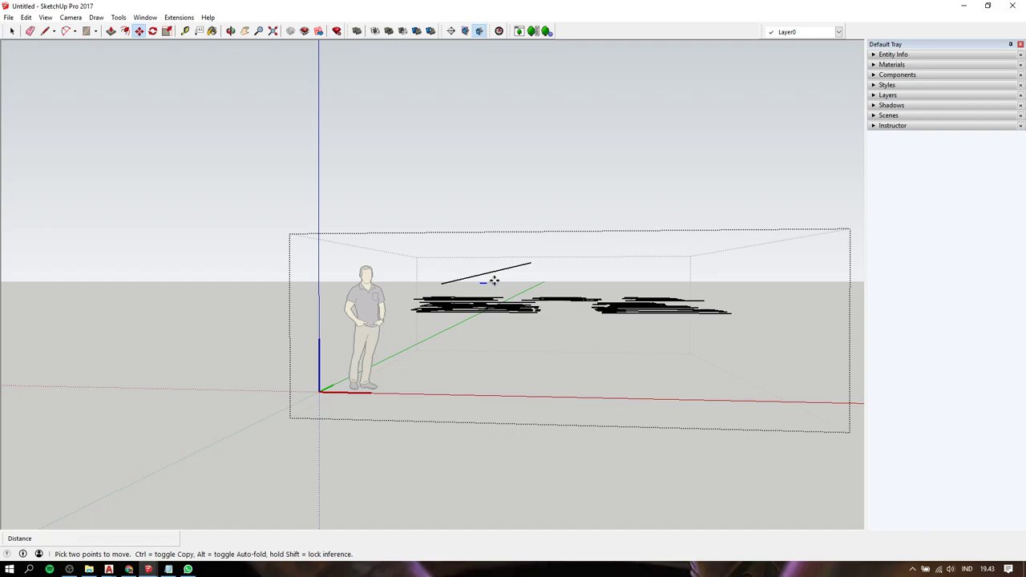
pyautogui.press('o')
pyautogui.moveTo(498, 281); pyautogui.dragTo(518, 389)
pyautogui.press('m')
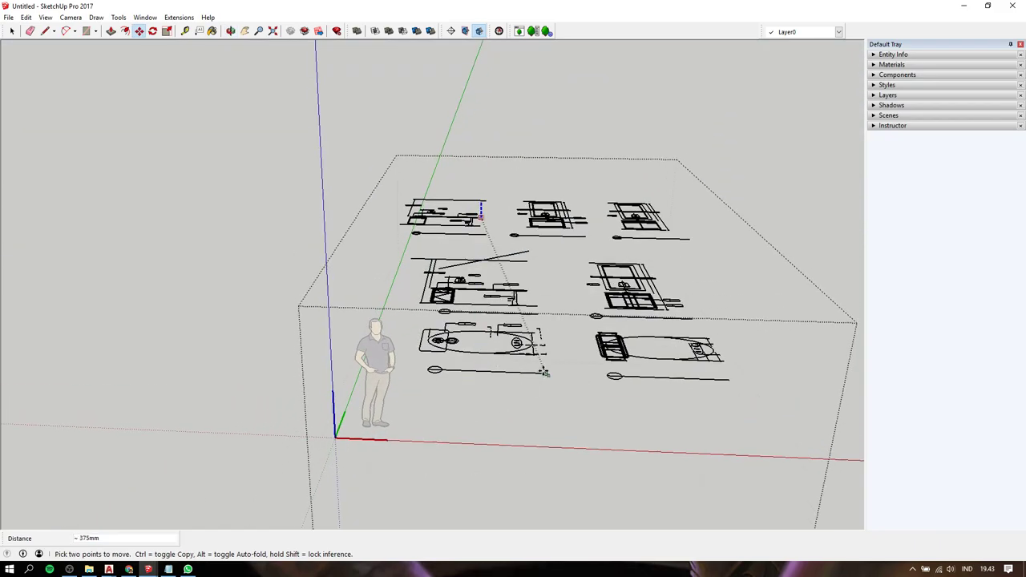
pyautogui.scroll(4, 531, 259)
pyautogui.press('o')
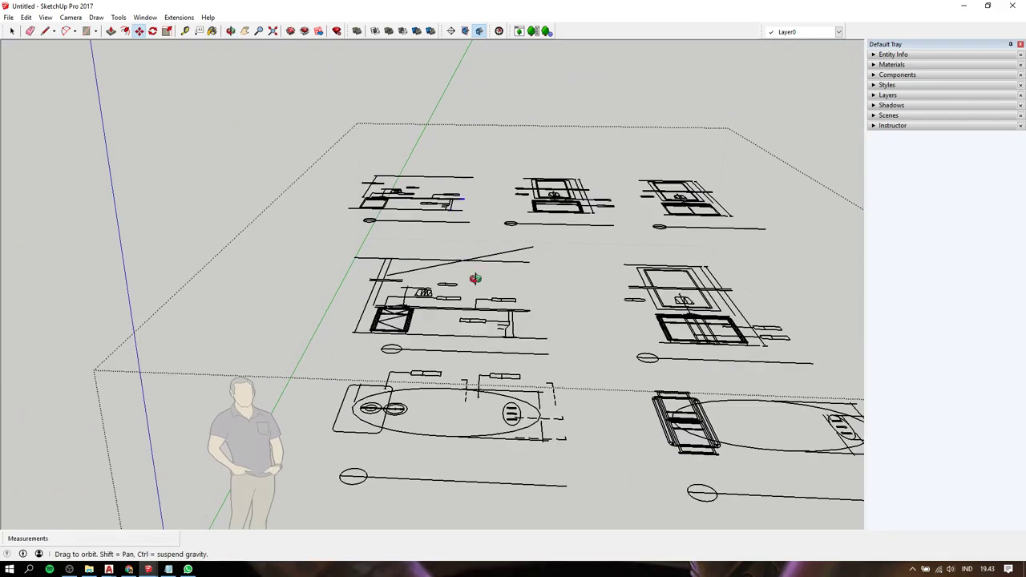
pyautogui.moveTo(476, 279)
pyautogui.mouseDown()
pyautogui.moveTo(483, 515)
pyautogui.moveTo(470, 361)
pyautogui.moveTo(495, 368)
pyautogui.moveTo(521, 199)
pyautogui.moveTo(537, 228)
pyautogui.mouseUp()
pyautogui.press('space')
pyautogui.click(522, 267)
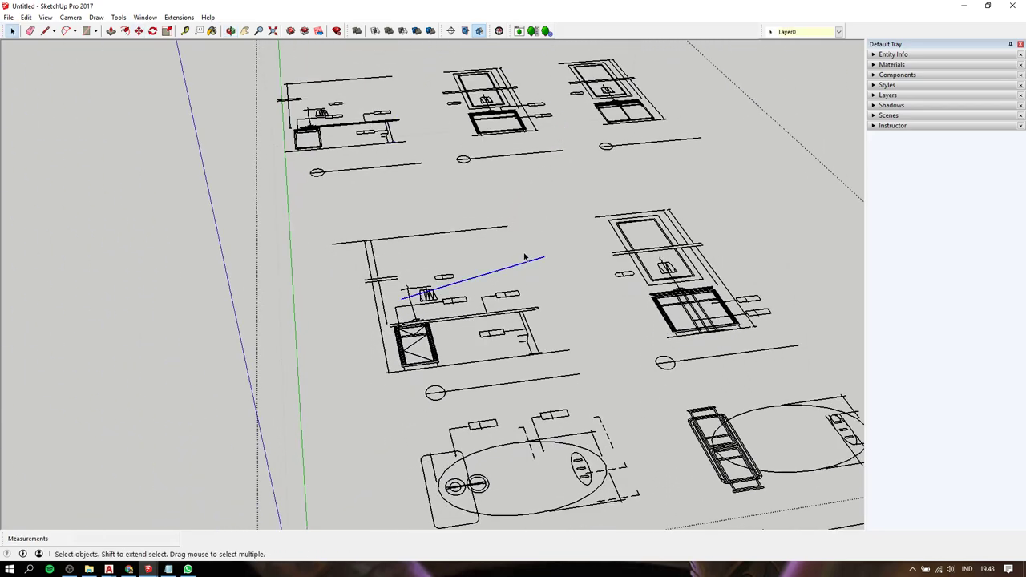
pyautogui.press('Delete')
pyautogui.moveTo(526, 252); pyautogui.dragTo(507, 255, button='middle')
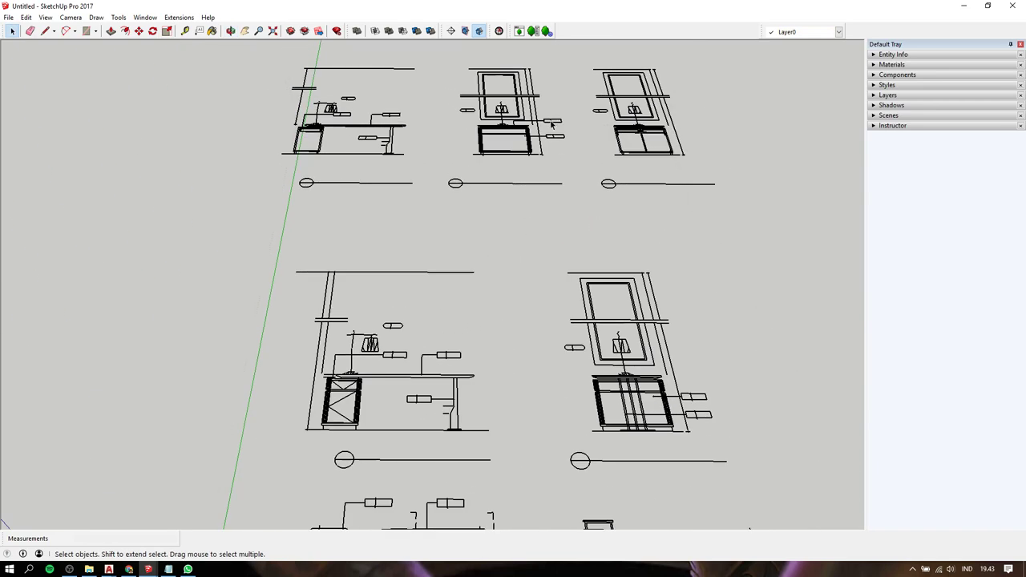
pyautogui.hotkey('ctrl', 'a')
pyautogui.moveTo(492, 291)
pyautogui.mouseDown(button='middle')
pyautogui.moveTo(492, 91)
pyautogui.moveTo(504, 109)
pyautogui.moveTo(497, 135)
pyautogui.mouseUp(button='middle')
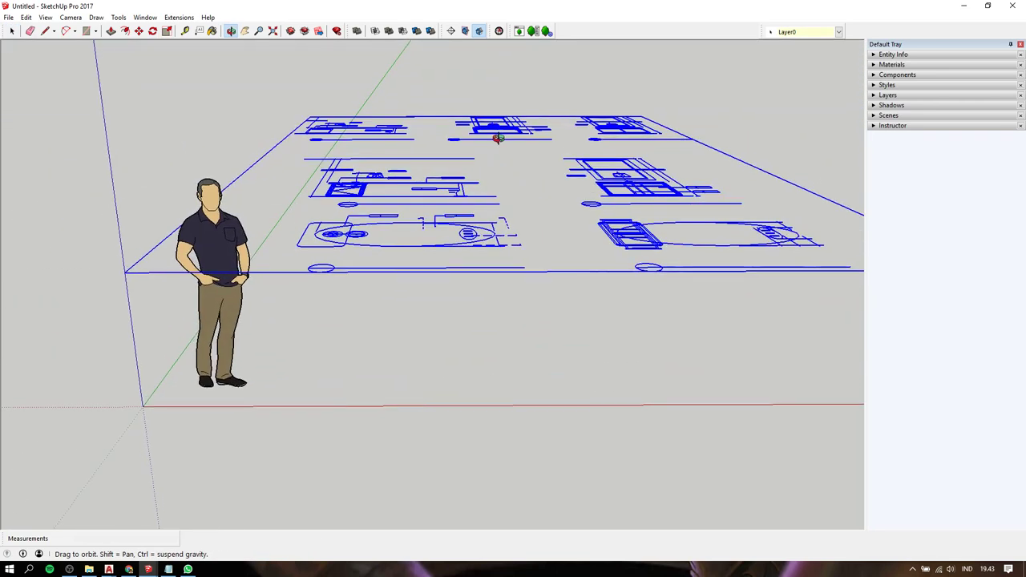
# - Add 'now its FLAT!' to the notes and return to the SketchUp model
pyautogui.click(168, 569)
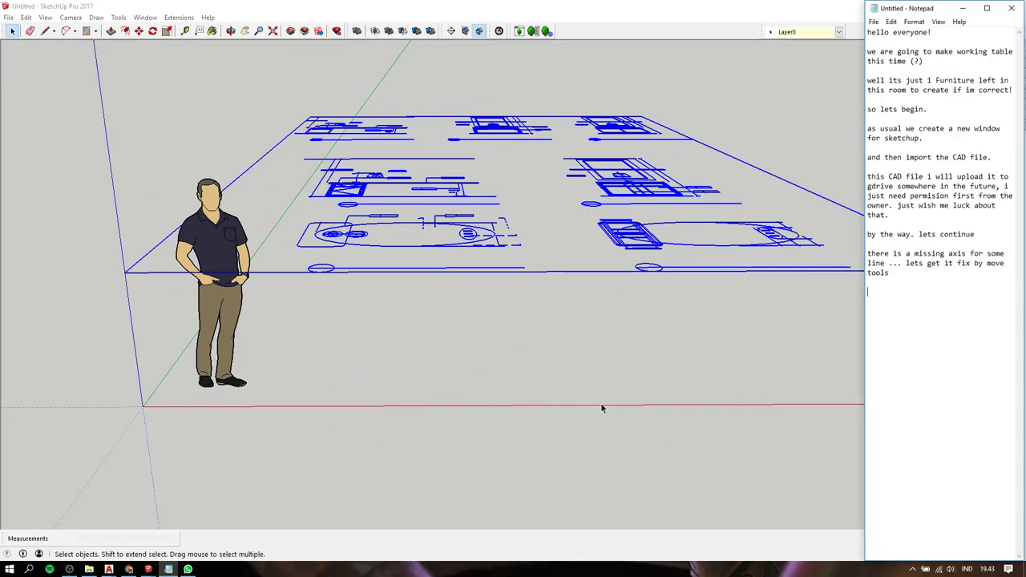
pyautogui.write('now its F')
pyautogui.write('LAT!')
pyautogui.click(575, 349)
pyautogui.moveTo(531, 196); pyautogui.dragTo(468, 302)
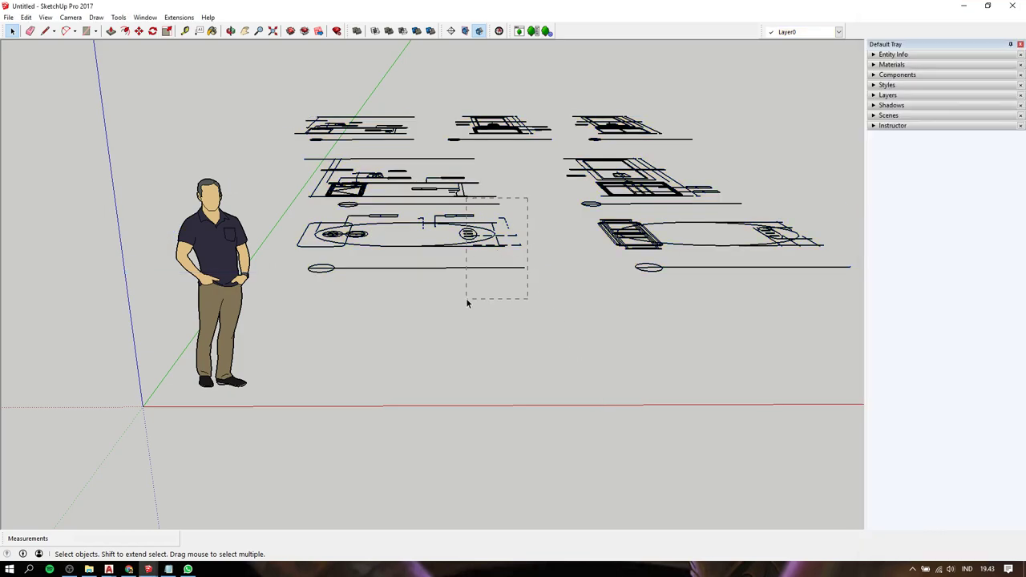
pyautogui.press('m')
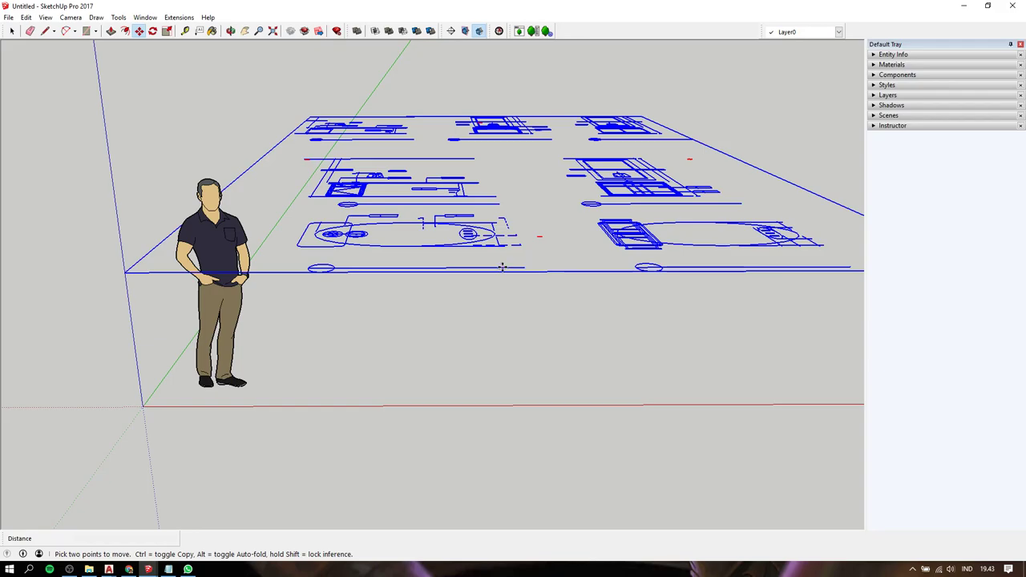
pyautogui.moveTo(502, 267)
pyautogui.mouseDown(button='middle')
pyautogui.moveTo(419, 262)
pyautogui.moveTo(492, 256)
pyautogui.moveTo(453, 298)
pyautogui.moveTo(458, 366)
pyautogui.moveTo(328, 250)
pyautogui.moveTo(227, 203)
pyautogui.moveTo(235, 323)
pyautogui.moveTo(380, 173)
pyautogui.mouseUp(button='middle')
pyautogui.click(492, 256)
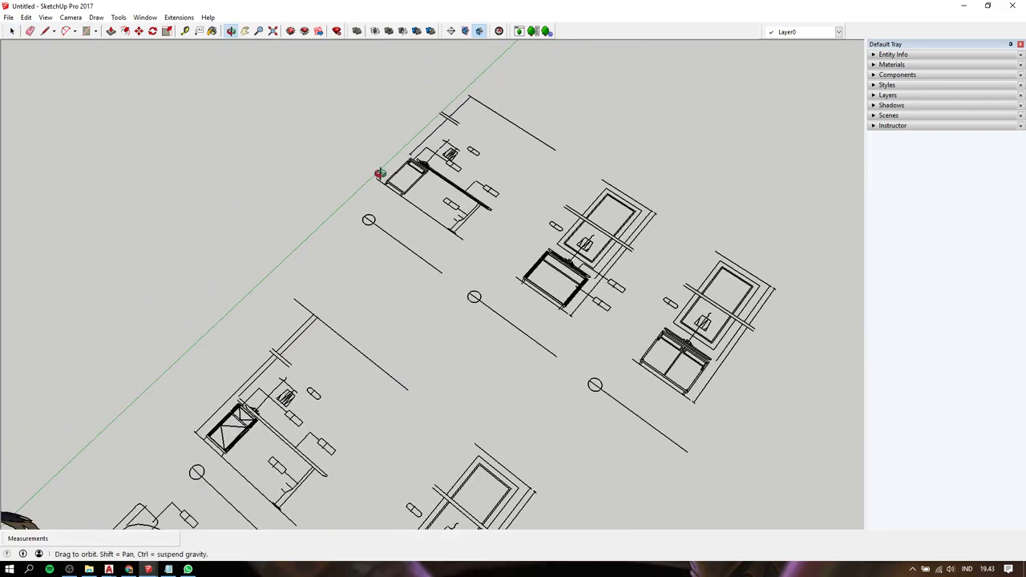
pyautogui.scroll(-5, 380, 173)
pyautogui.moveTo(355, 268); pyautogui.dragTo(321, 241, button='middle')
pyautogui.scroll(5, 321, 241)
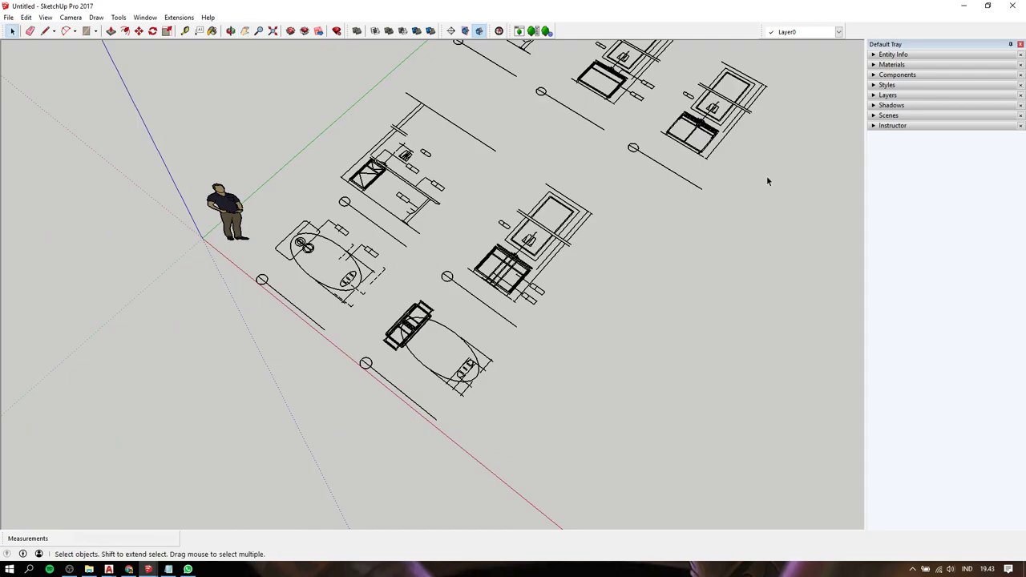
# - Open the style's edge settings and orbit to a top-down view of the furniture layout
pyautogui.click(896, 84)
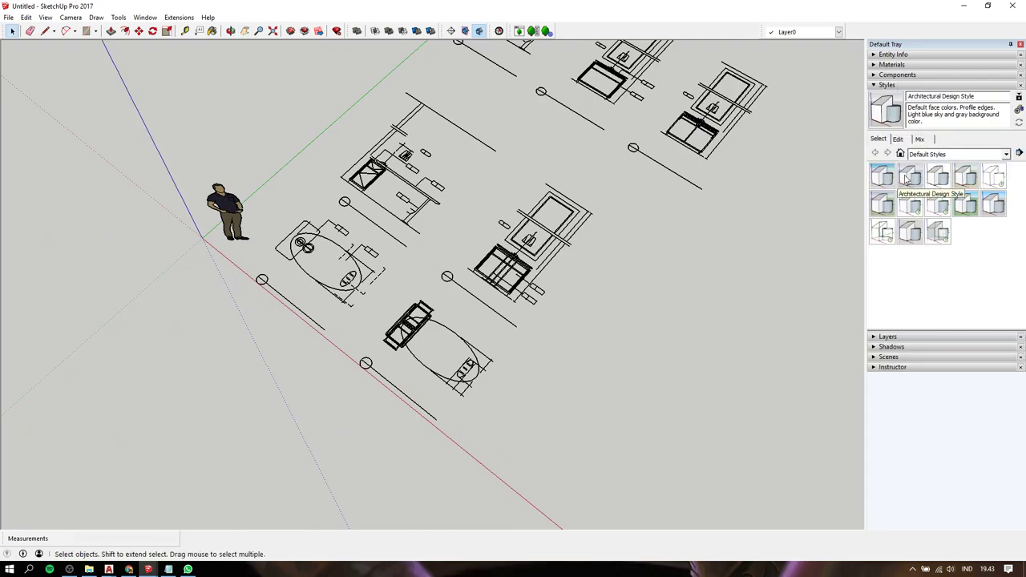
pyautogui.click(897, 140)
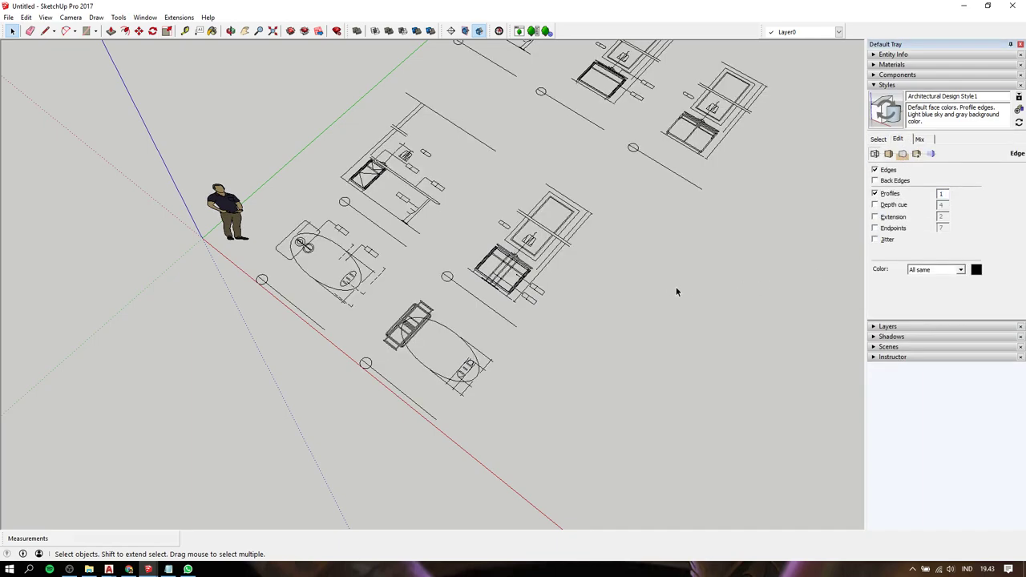
pyautogui.moveTo(675, 292); pyautogui.dragTo(512, 165, button='middle')
pyautogui.scroll(3, 309, 274)
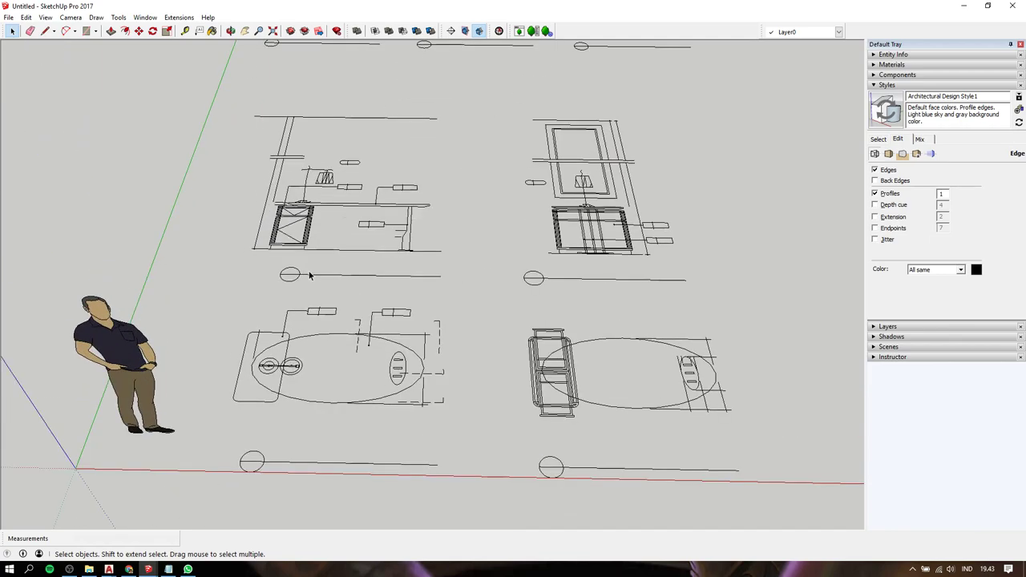
pyautogui.moveTo(308, 275)
pyautogui.mouseDown(button='middle')
pyautogui.moveTo(406, 260)
pyautogui.moveTo(400, 382)
pyautogui.mouseUp(button='middle')
# - Pan and zoom across the desk and vanity elevation drawings
pyautogui.keyDown('shift'); pyautogui.moveTo(602, 222); pyautogui.dragTo(480, 212, button='middle'); pyautogui.keyUp('shift')
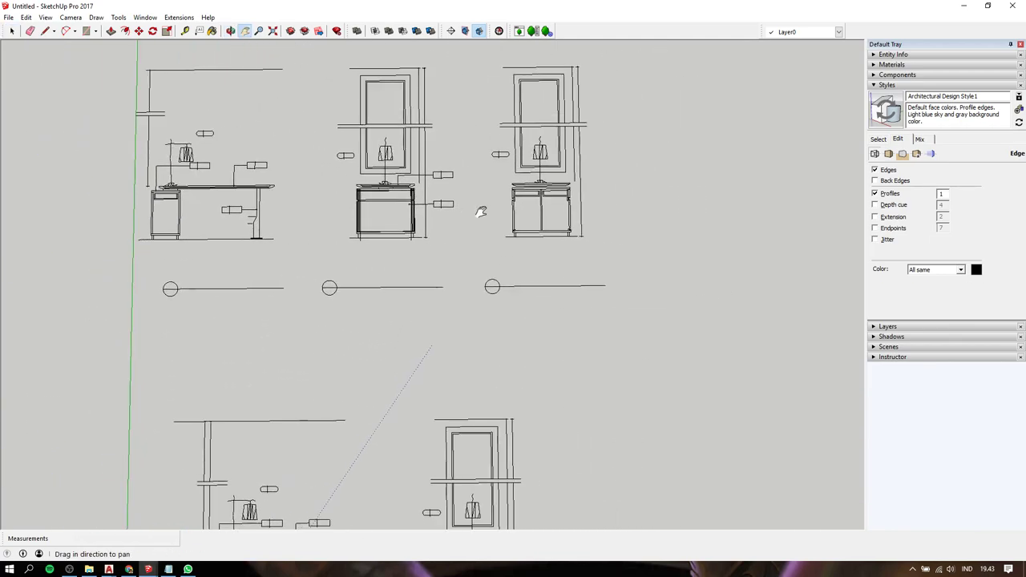
pyautogui.moveTo(480, 211); pyautogui.dragTo(618, 225)
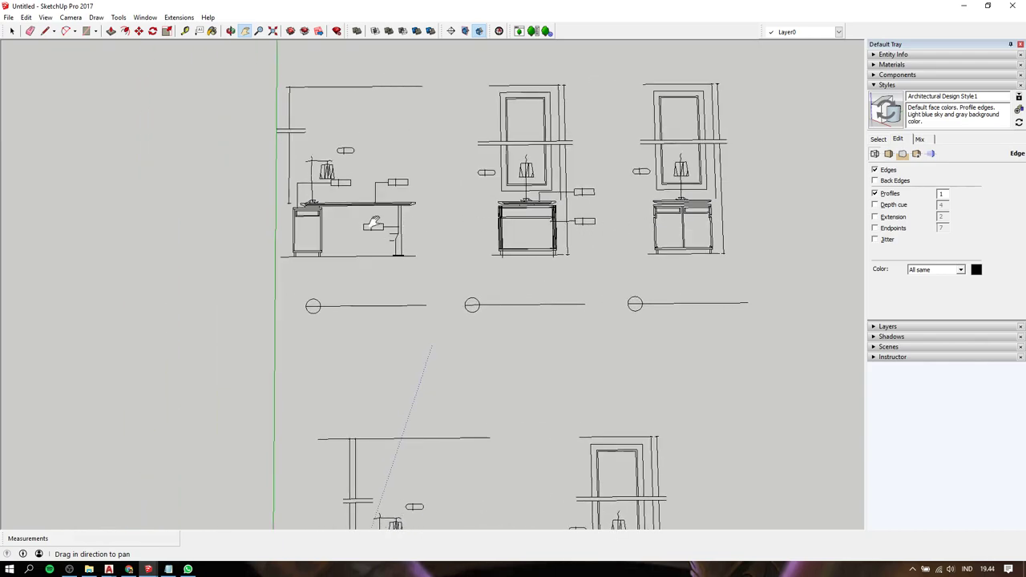
pyautogui.scroll(1, 272, 220)
pyautogui.scroll(1, 312, 217)
pyautogui.scroll(2, 318, 217)
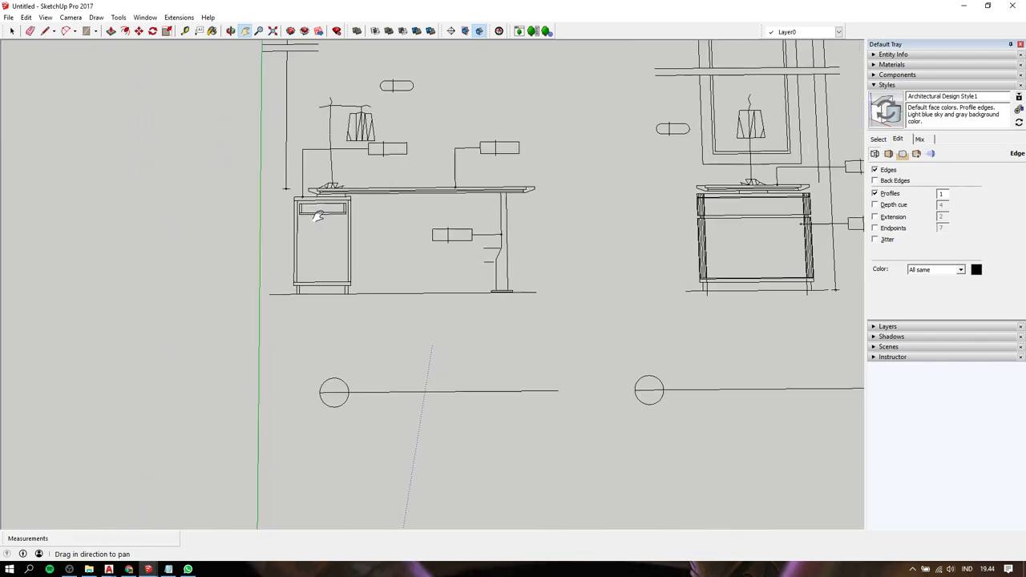
pyautogui.moveTo(596, 219); pyautogui.dragTo(205, 227)
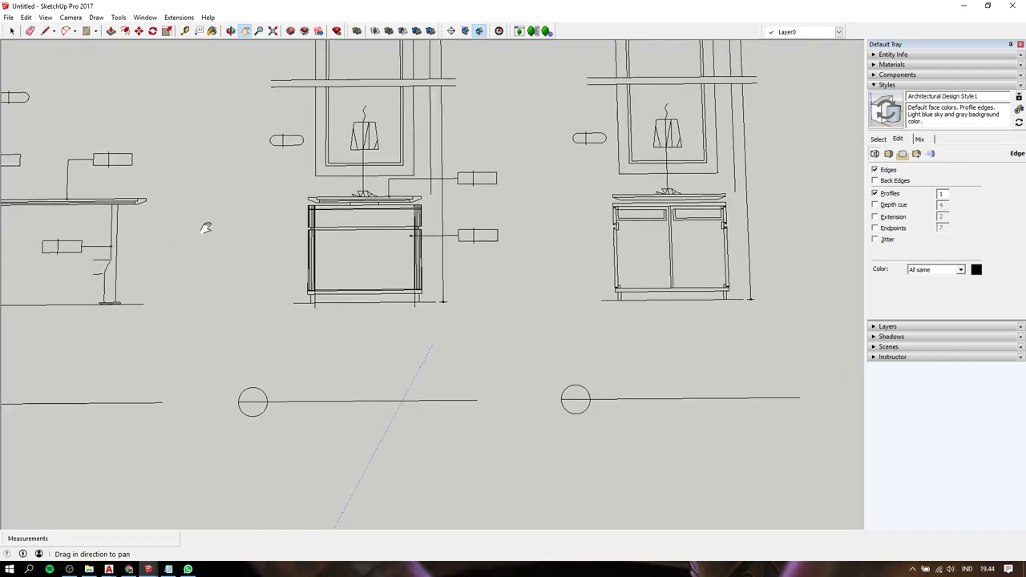
pyautogui.moveTo(564, 232)
pyautogui.mouseDown()
pyautogui.moveTo(339, 210)
pyautogui.moveTo(536, 177)
pyautogui.mouseUp()
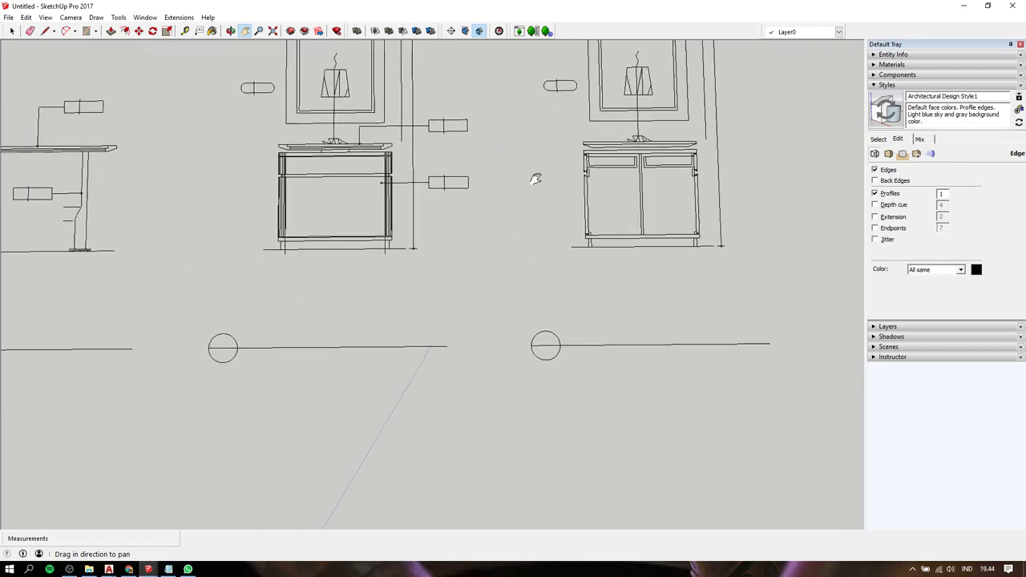
pyautogui.scroll(-1, 481, 185)
pyautogui.scroll(-2, 481, 185)
pyautogui.scroll(-1, 394, 347)
pyautogui.scroll(4, 393, 347)
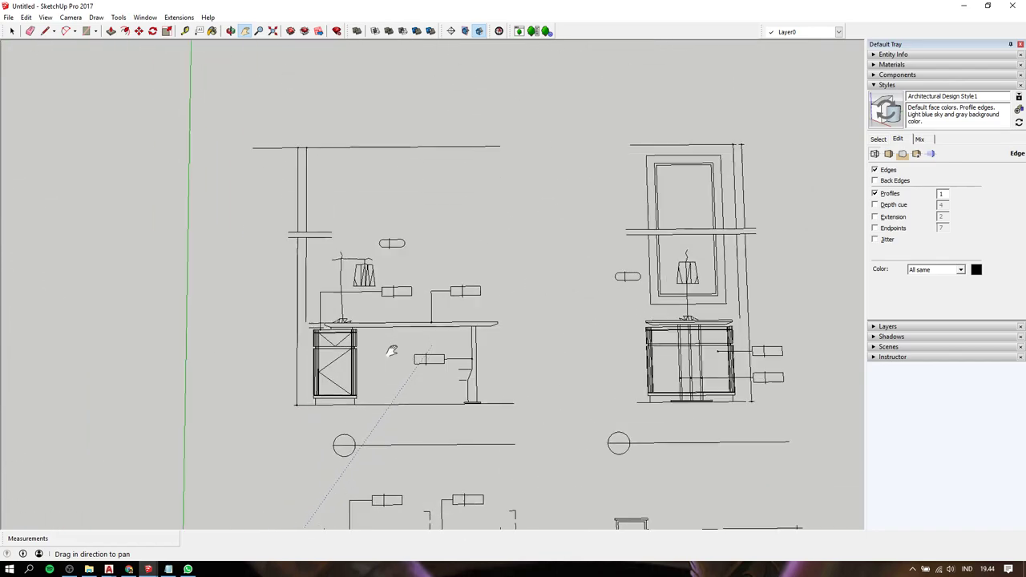
pyautogui.scroll(2, 396, 349)
# - Centre the two plan views below the elevations, then bring Notepad forward
pyautogui.moveTo(659, 371)
pyautogui.mouseDown()
pyautogui.moveTo(623, 339)
pyautogui.moveTo(393, 236)
pyautogui.mouseUp()
pyautogui.scroll(-3, 382, 232)
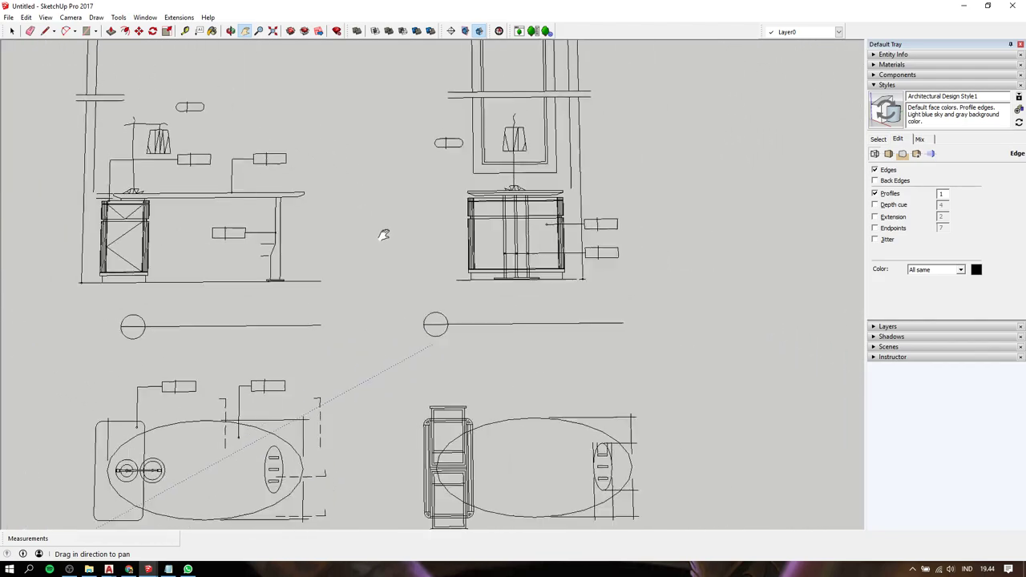
pyautogui.moveTo(371, 433); pyautogui.dragTo(408, 265)
pyautogui.scroll(2, 195, 237)
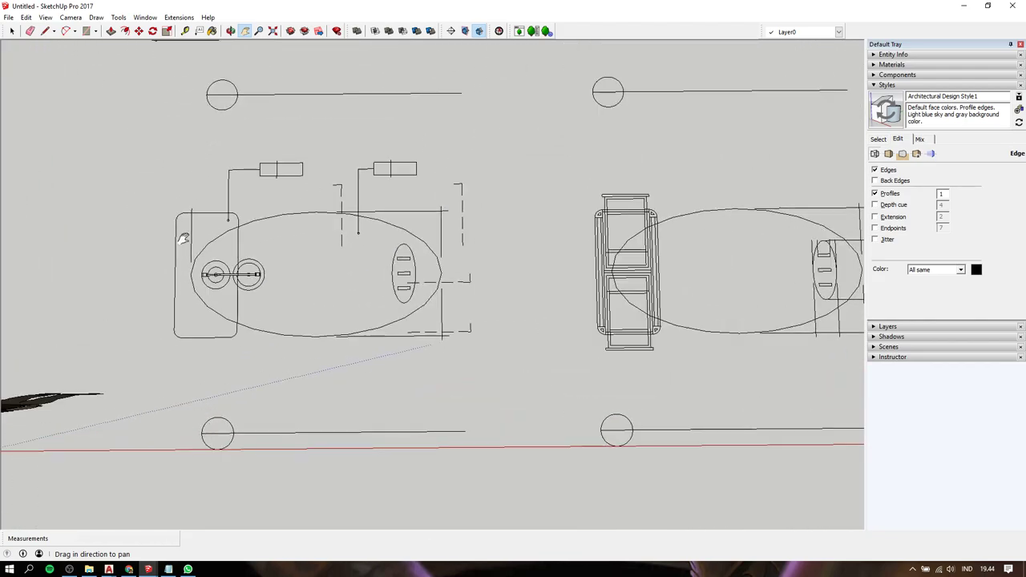
pyautogui.moveTo(195, 237); pyautogui.dragTo(341, 242)
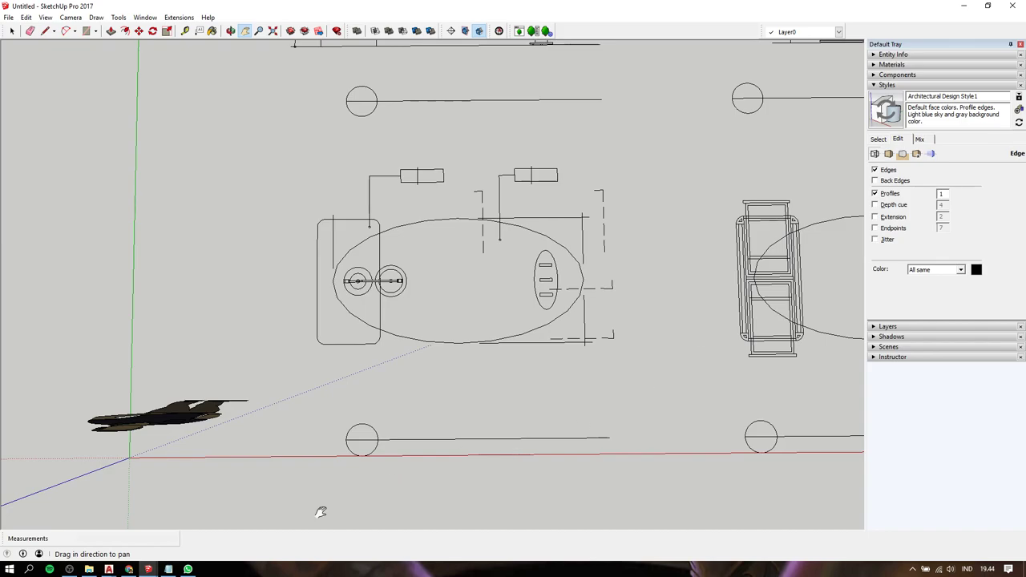
pyautogui.click(168, 569)
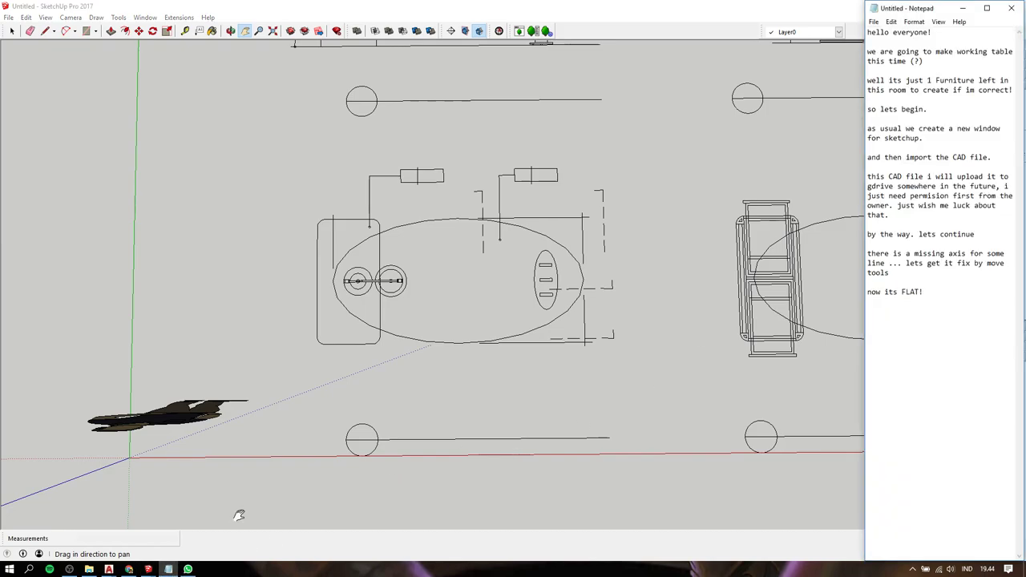
# - Add the note 'the easiest way is to create a mass of the object starting with the plan' and return to SketchUp
pyautogui.press('Return')
pyautogui.write('the ea')
pyautogui.write('s')
pyautogui.write('iest ')
pyautogui.write('way is to cr')
pyautogui.write('eate a ')
pyautogui.write('ma')
pyautogui.write('ss')
pyautogui.write(' of the ')
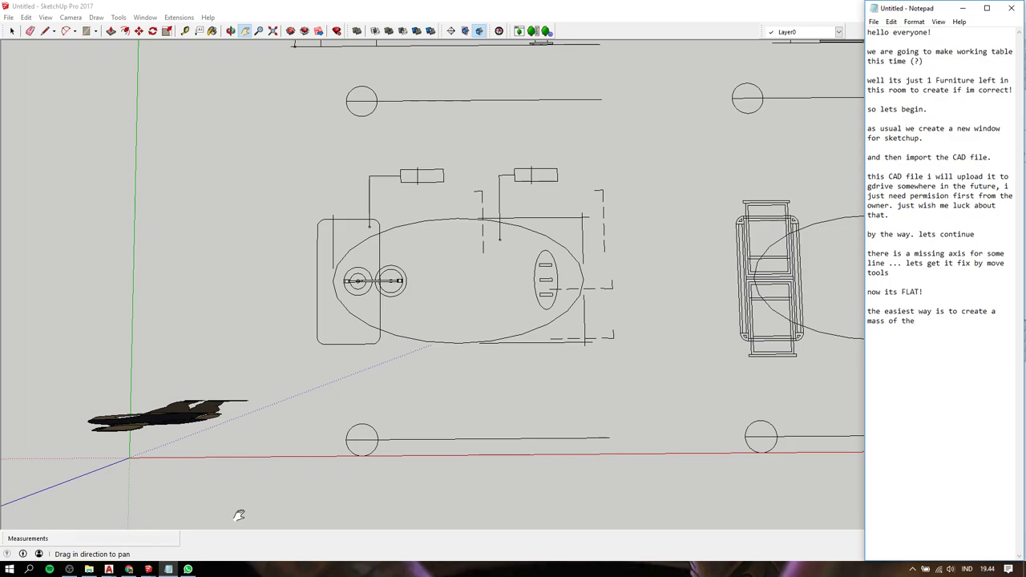
pyautogui.write('ob')
pyautogui.write('ject ')
pyautogui.write('starting w')
pyautogui.write('ith the p')
pyautogui.write('lan side.')
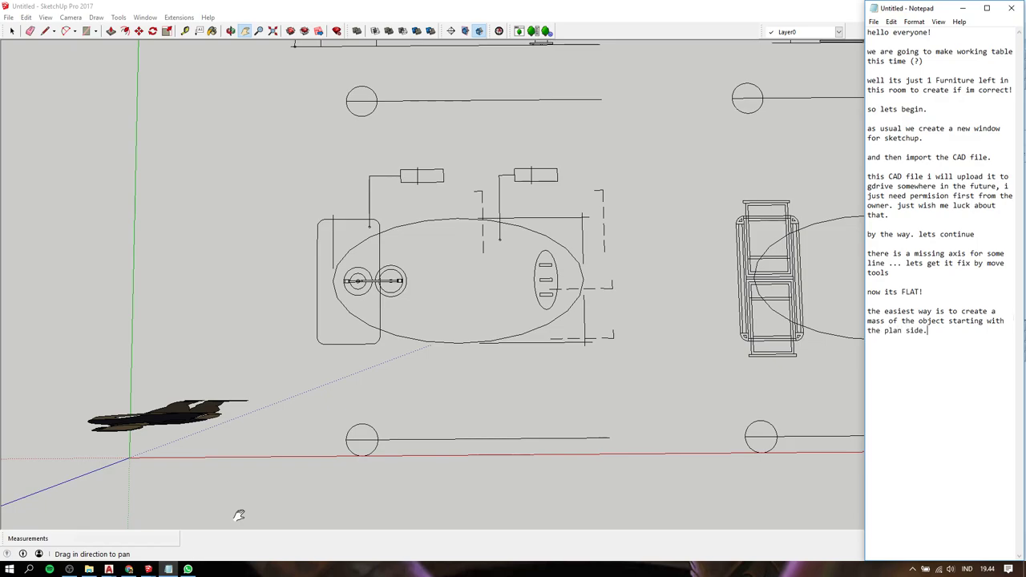
pyautogui.press('Return')
pyautogui.press('Return')
pyautogui.click(378, 267)
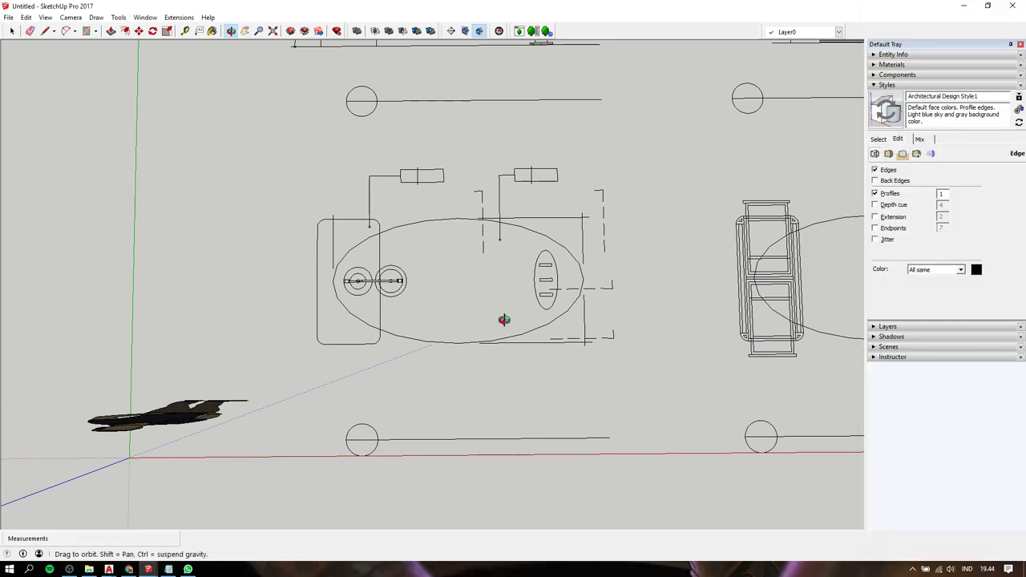
# - Orbit to a perspective view centred over the plan drawings
pyautogui.moveTo(499, 316)
pyautogui.mouseDown(button='middle')
pyautogui.moveTo(446, 165)
pyautogui.moveTo(446, 62)
pyautogui.mouseUp(button='middle')
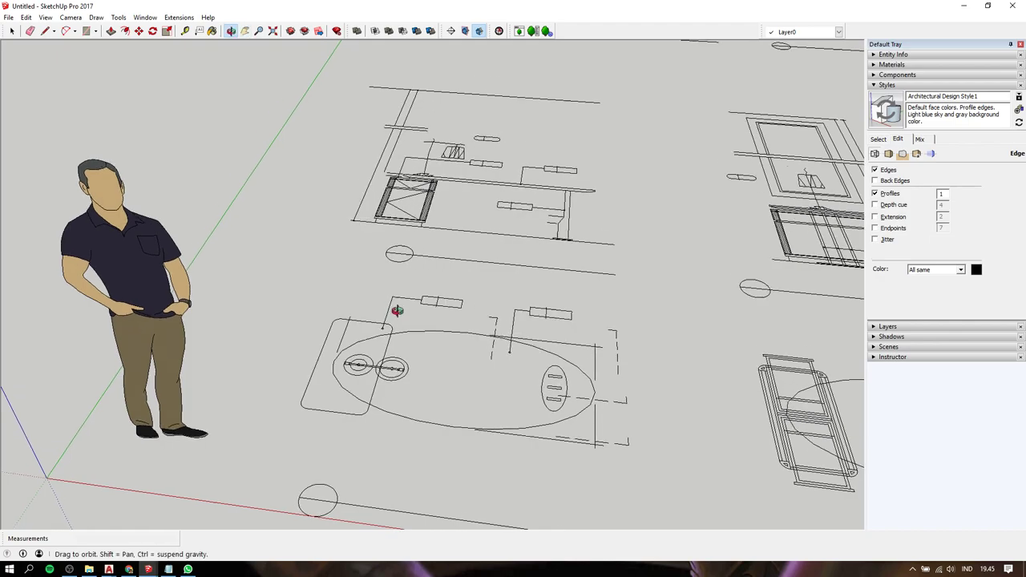
pyautogui.keyDown('shift'); pyautogui.moveTo(393, 309); pyautogui.dragTo(405, 407, button='middle'); pyautogui.keyUp('shift')
pyautogui.keyDown('shift'); pyautogui.moveTo(481, 355); pyautogui.dragTo(426, 227, button='middle'); pyautogui.keyUp('shift')
# - Select everything and start a Move copy, then cancel, deselect and undo
pyautogui.hotkey('ctrl', 'a')
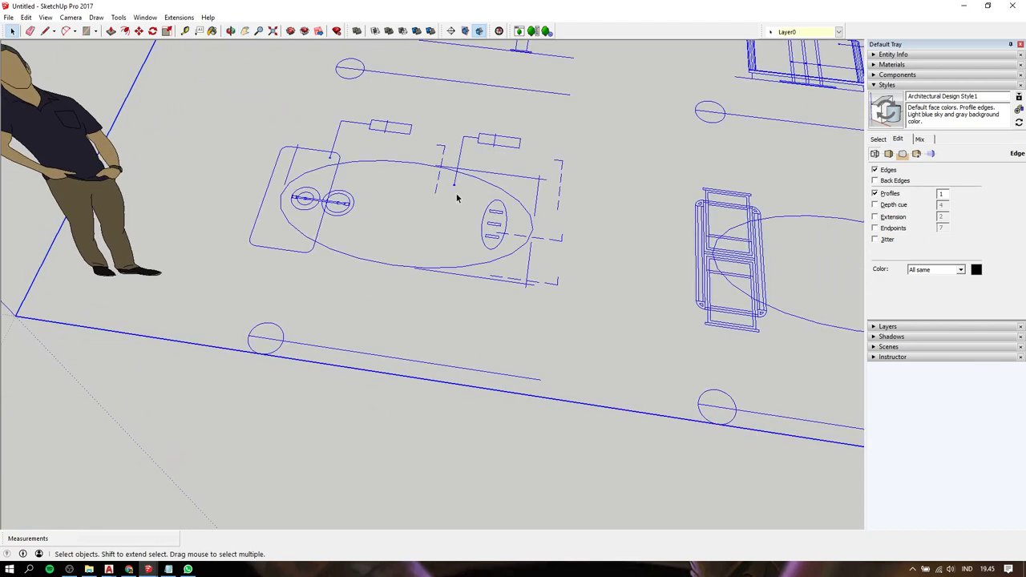
pyautogui.press('m')
pyautogui.click(417, 165)
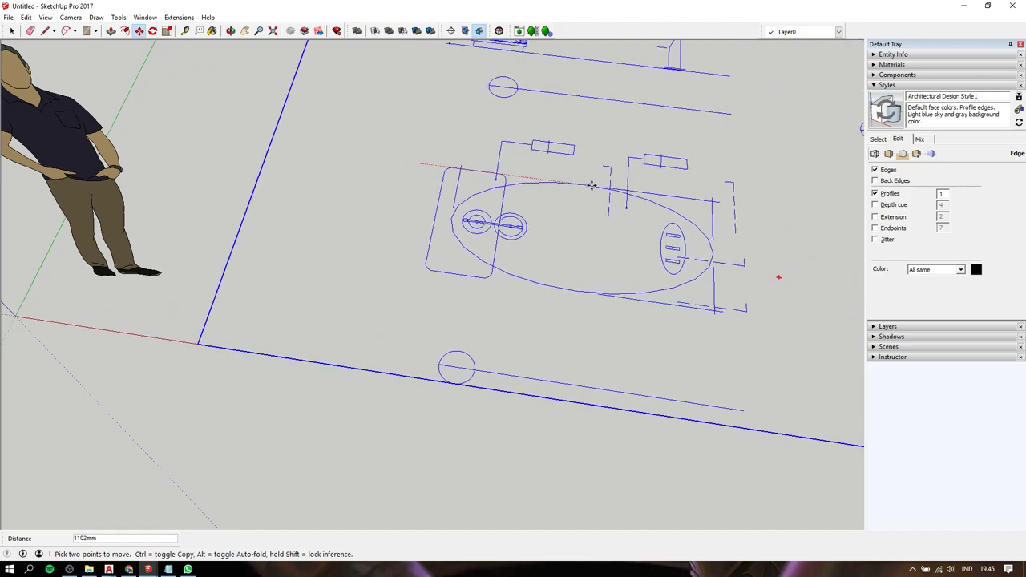
pyautogui.press('ctrl')
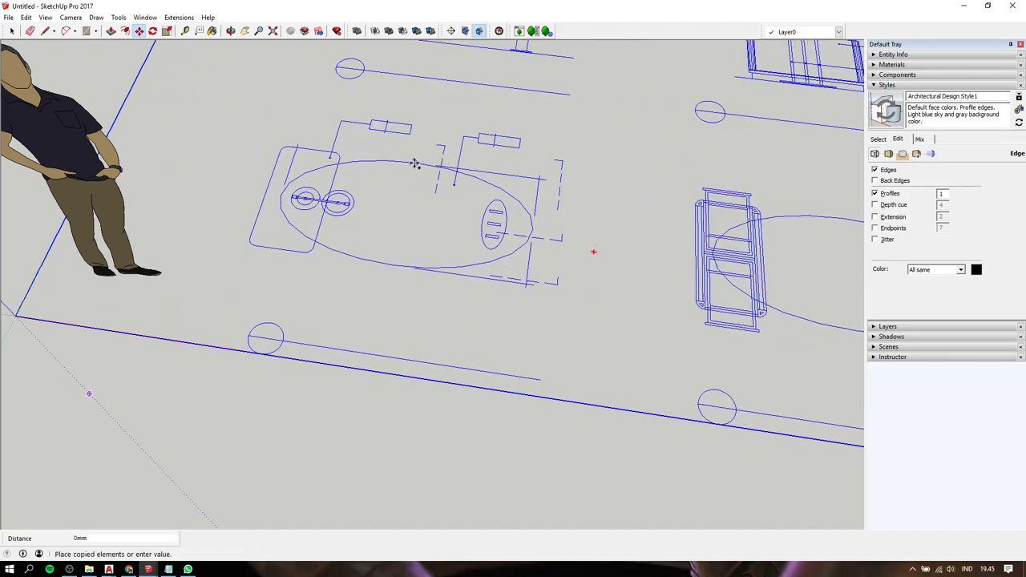
pyautogui.press('Escape')
pyautogui.press('space')
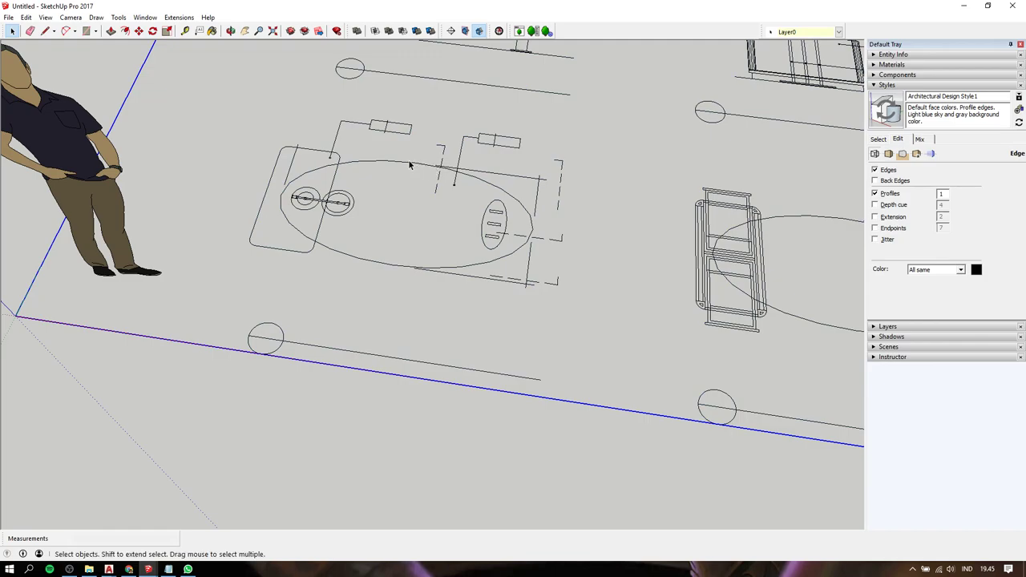
pyautogui.click(407, 165)
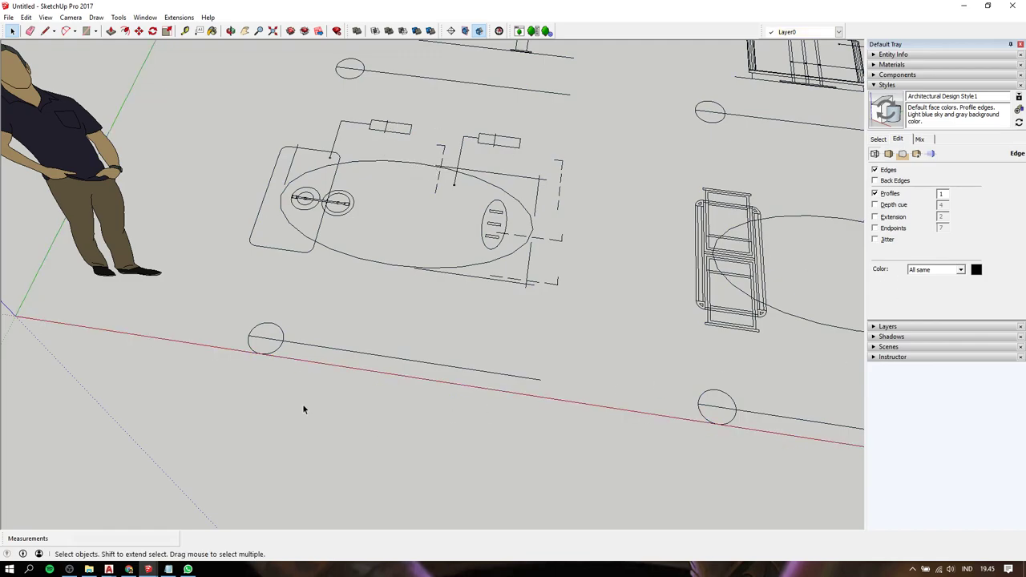
pyautogui.hotkey('ctrl', 'z')
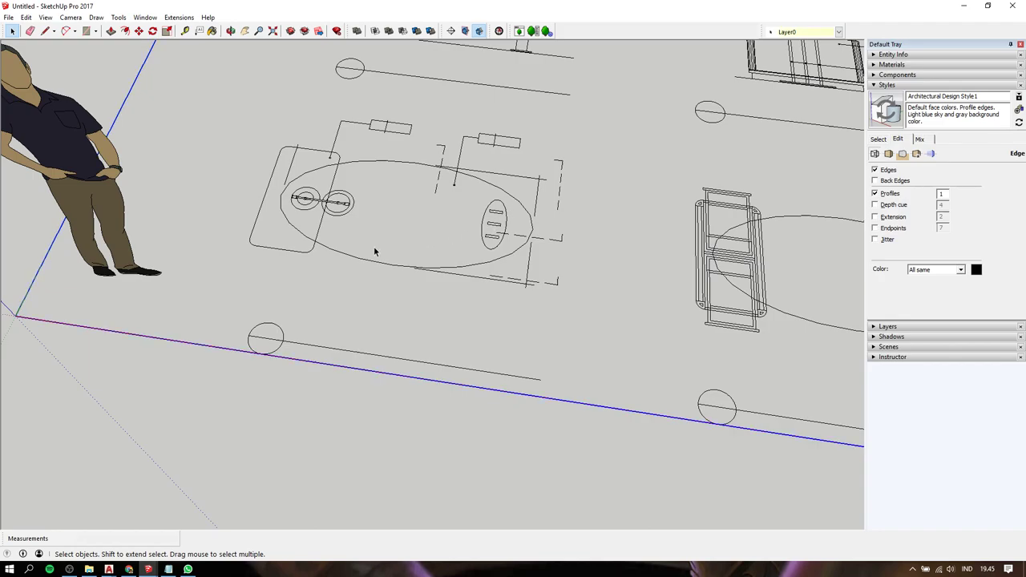
# - Add the line 'i just make a copy there' to the Notepad notes, then return to SketchUp
pyautogui.click(169, 569)
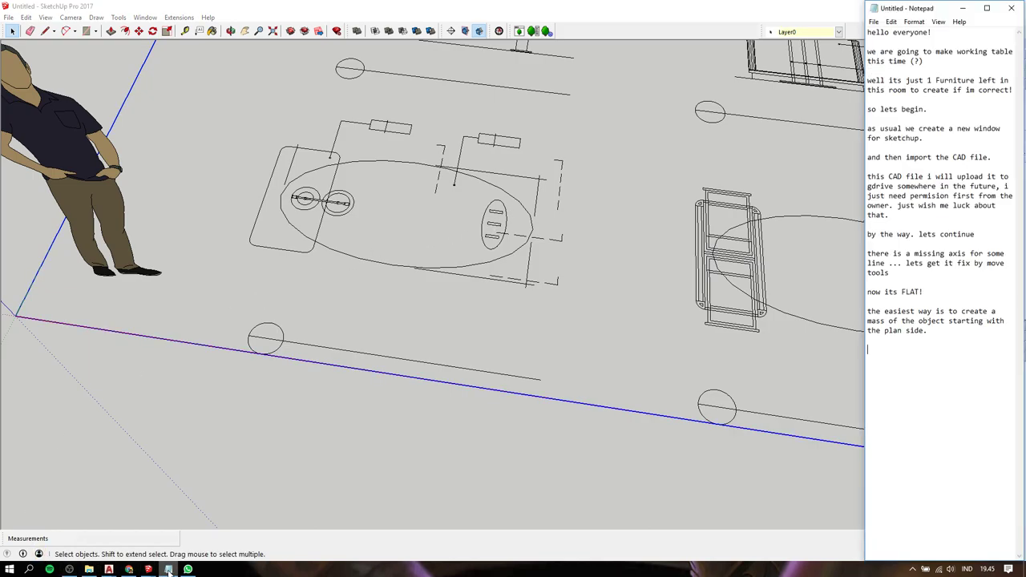
pyautogui.write('i just')
pyautogui.write(' make a ')
pyautogui.write('copy t')
pyautogui.write('here')
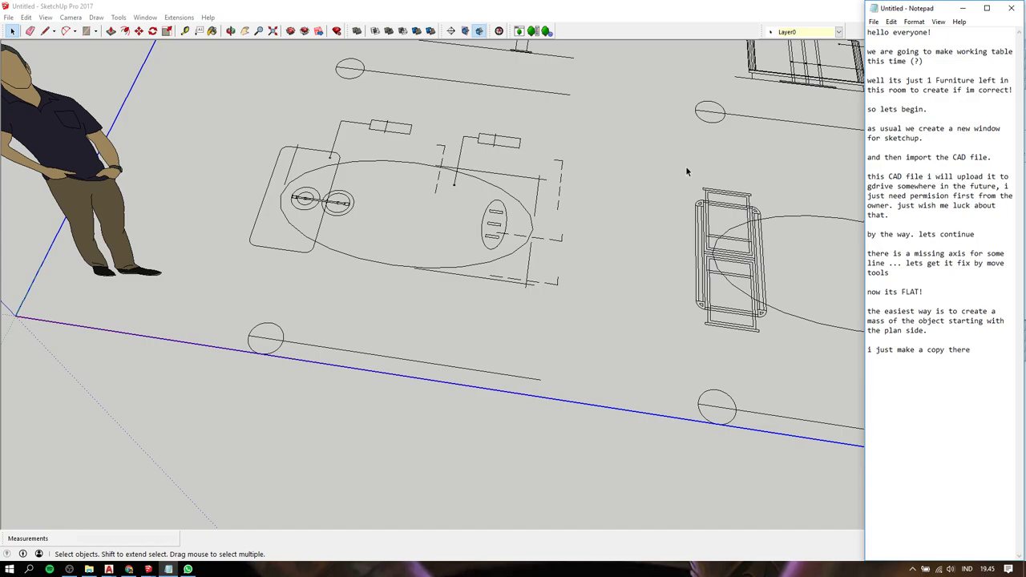
pyautogui.click(686, 171)
pyautogui.scroll(3, 506, 240)
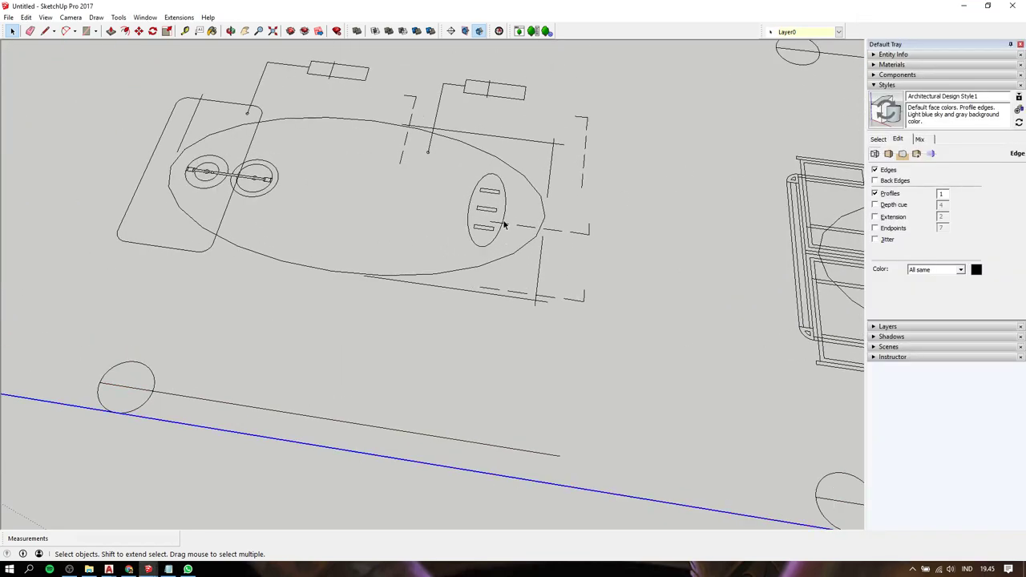
# - Draw a line across the large oval to create a face inside it
pyautogui.moveTo(504, 225)
pyautogui.mouseDown(button='middle')
pyautogui.moveTo(493, 193)
pyautogui.moveTo(481, 204)
pyautogui.mouseUp(button='middle')
pyautogui.scroll(-3, 473, 208)
pyautogui.scroll(2, 407, 223)
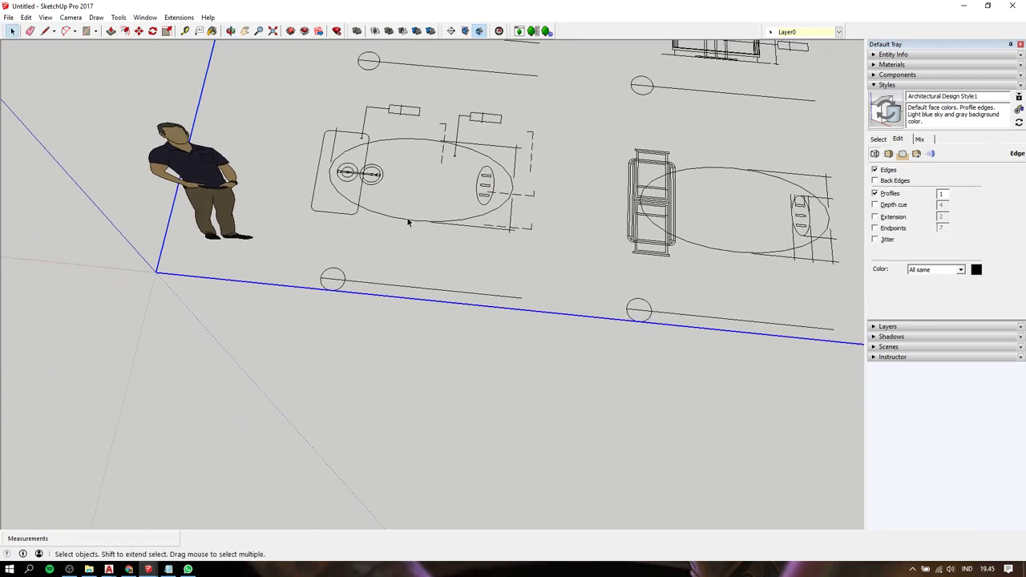
pyautogui.scroll(2, 400, 132)
pyautogui.scroll(2, 397, 137)
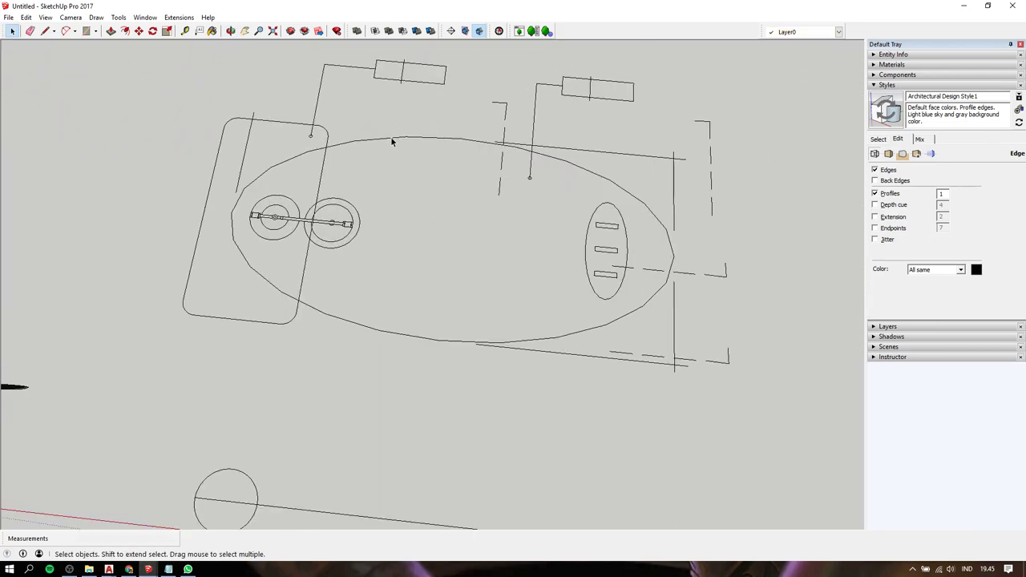
pyautogui.scroll(-3, 387, 142)
pyautogui.click(383, 141)
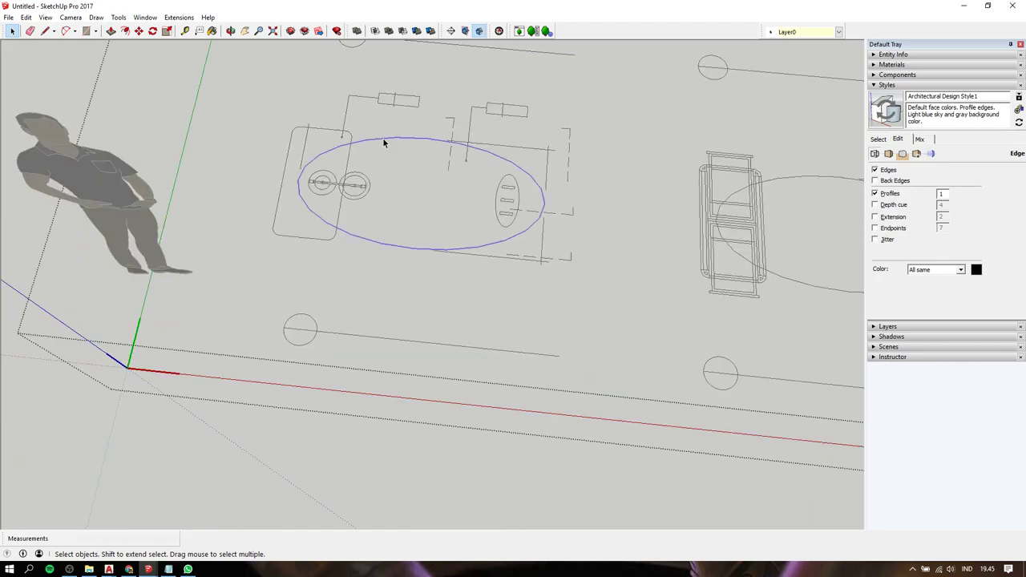
pyautogui.press('l')
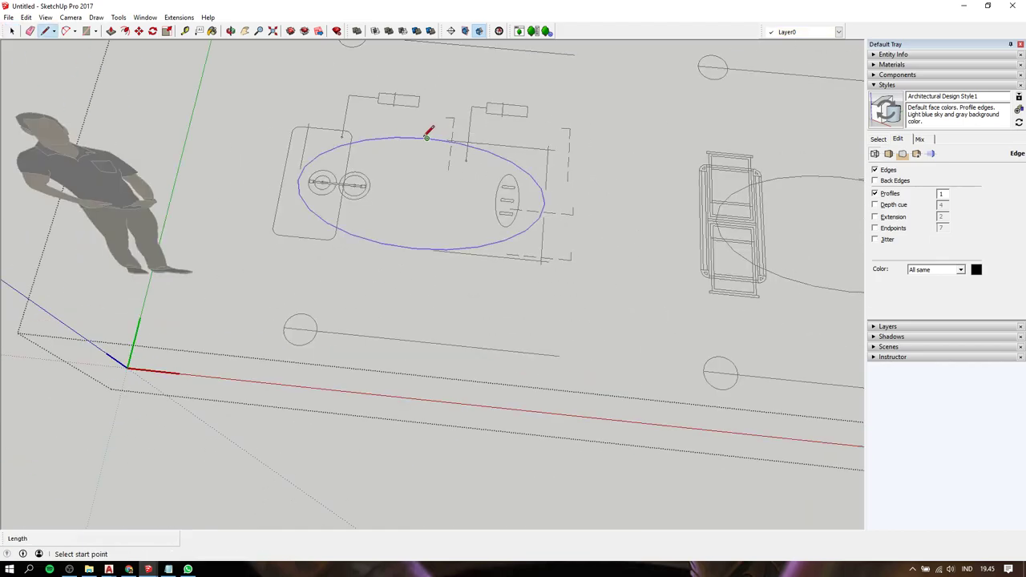
pyautogui.click(426, 139)
pyautogui.click(415, 245)
# - Delete the dividing line and group the oval face with its edges
pyautogui.press('space')
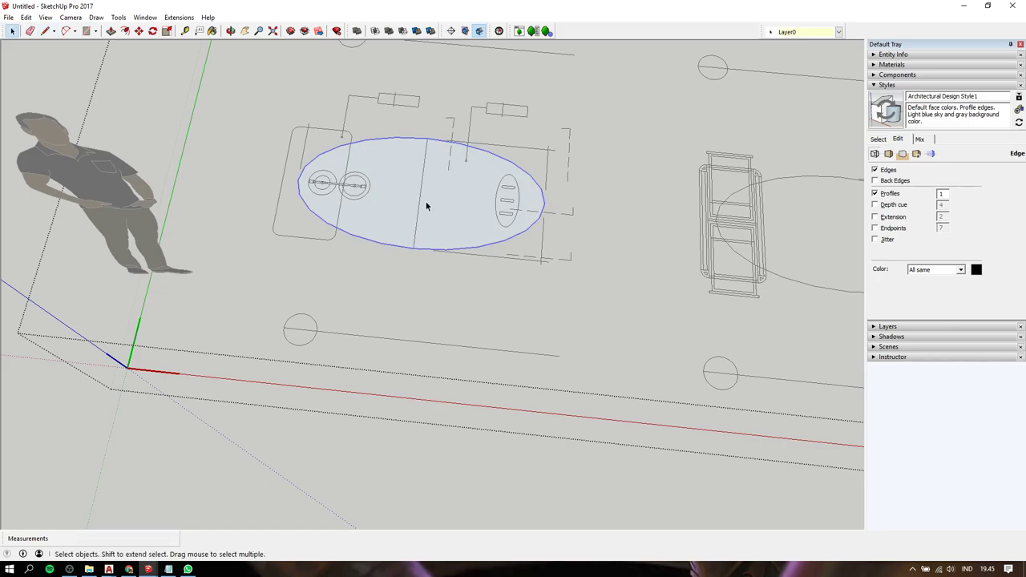
pyautogui.click(421, 187)
pyautogui.press('Delete')
pyautogui.click(421, 190)
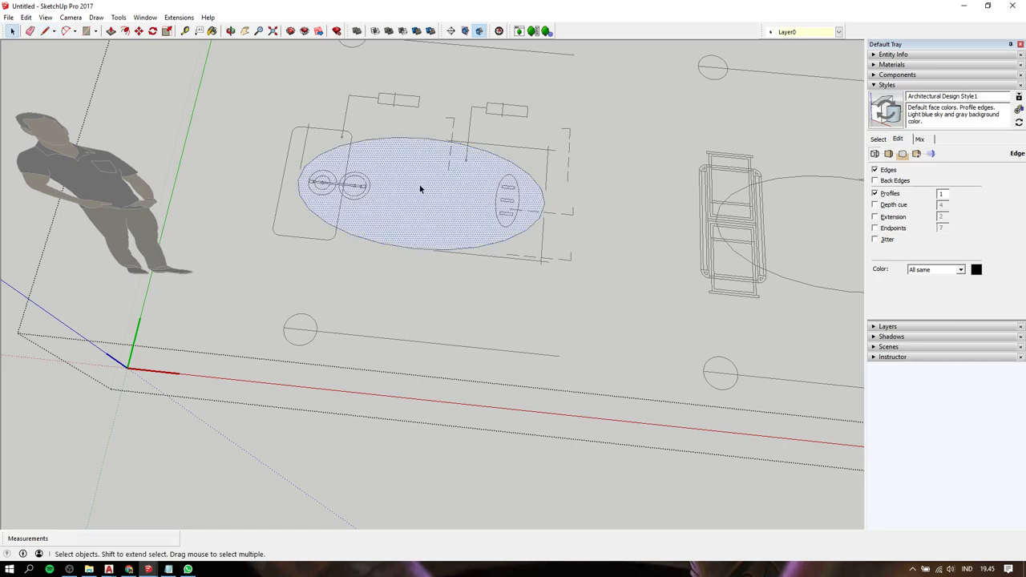
pyautogui.doubleClick(419, 186)
pyautogui.rightClick(419, 187)
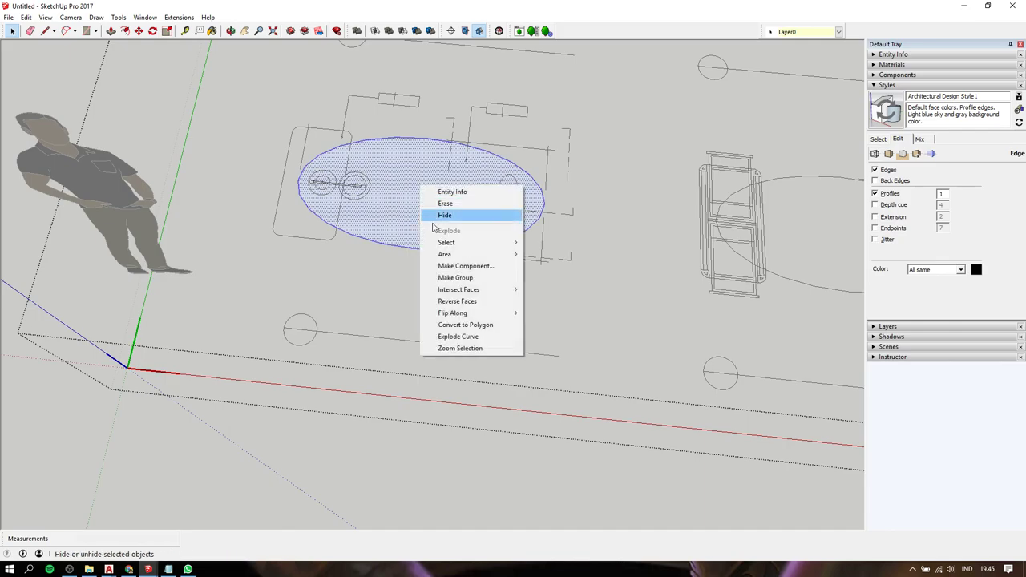
pyautogui.click(447, 277)
# - Edit the drawing and select the rounded rectangle at the oval's left end
pyautogui.click(288, 280)
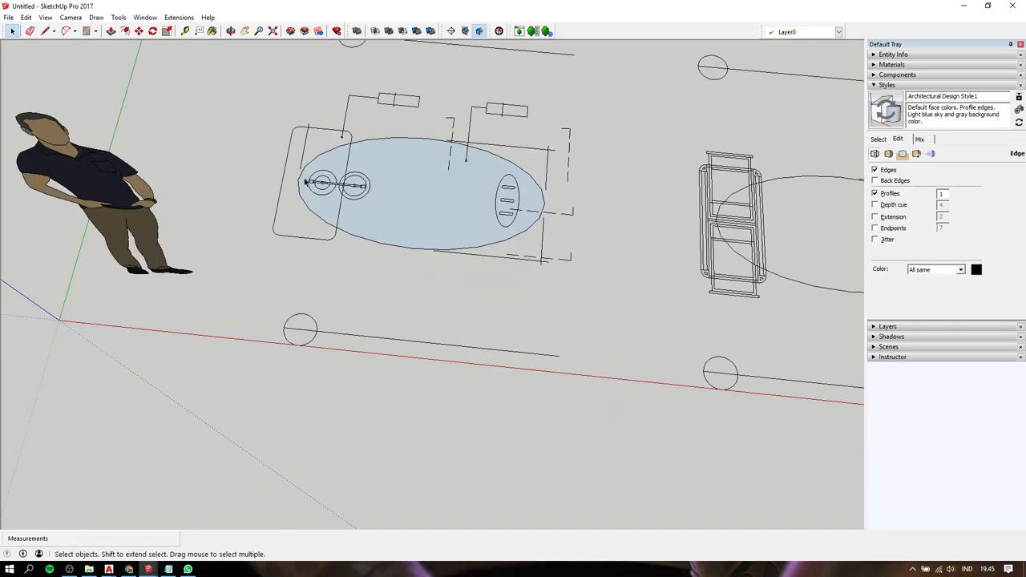
pyautogui.doubleClick(290, 152)
pyautogui.click(289, 152)
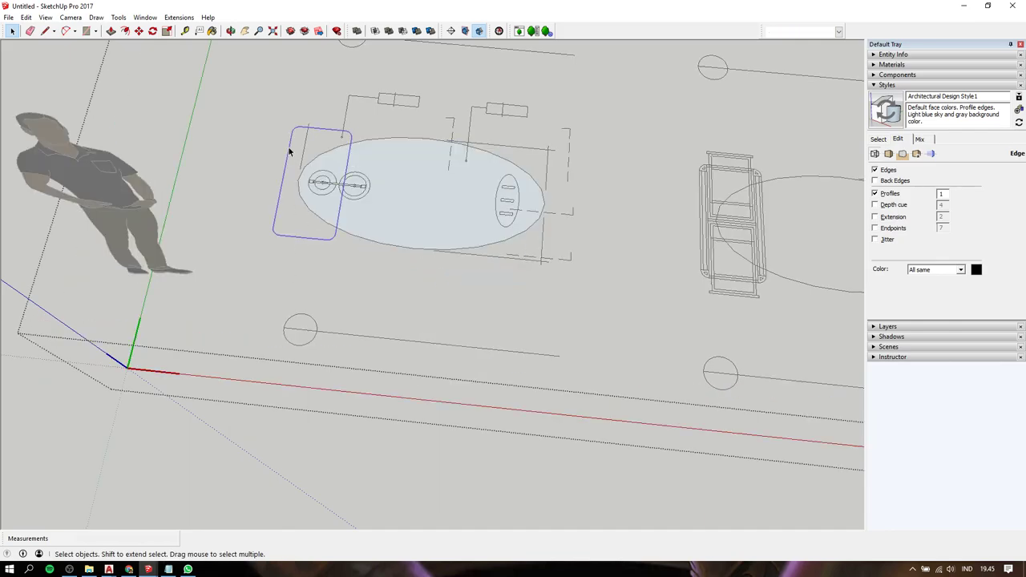
# - Draw lines across the rounded rectangle's top end to split its face
pyautogui.press('l')
pyautogui.click(289, 153)
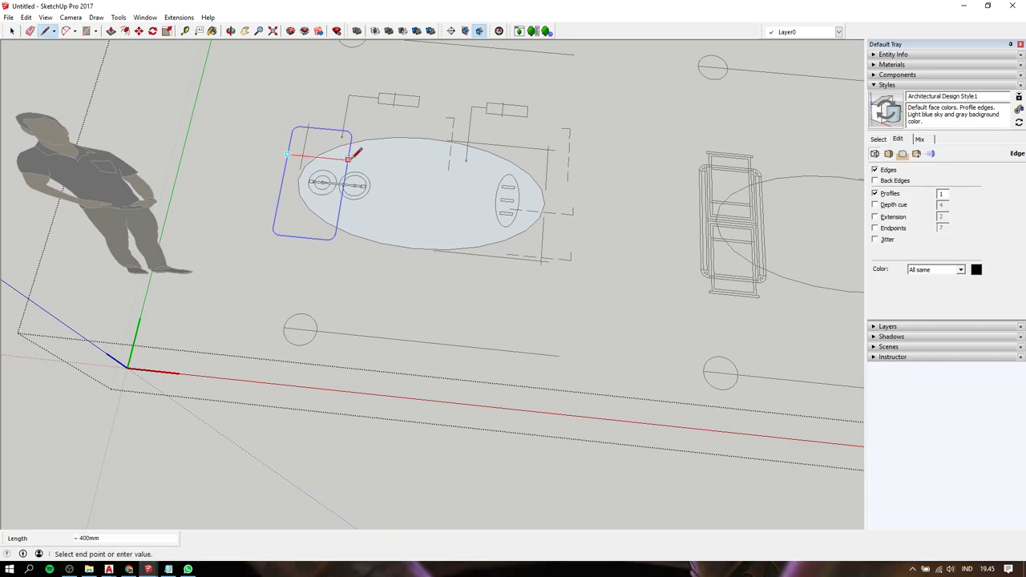
pyautogui.click(350, 157)
pyautogui.scroll(2, 356, 152)
pyautogui.scroll(5, 356, 152)
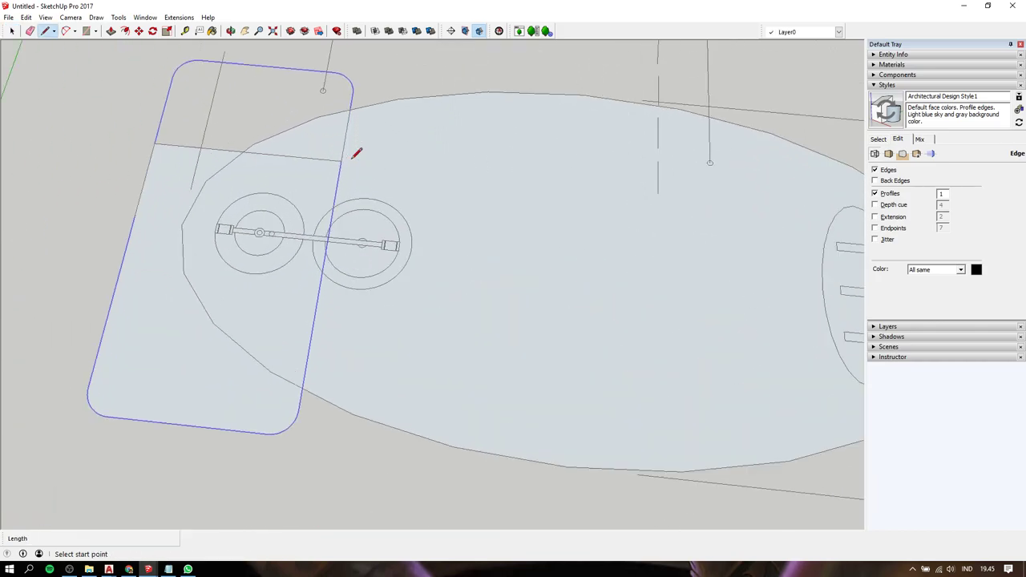
pyautogui.click(340, 161)
pyautogui.click(350, 105)
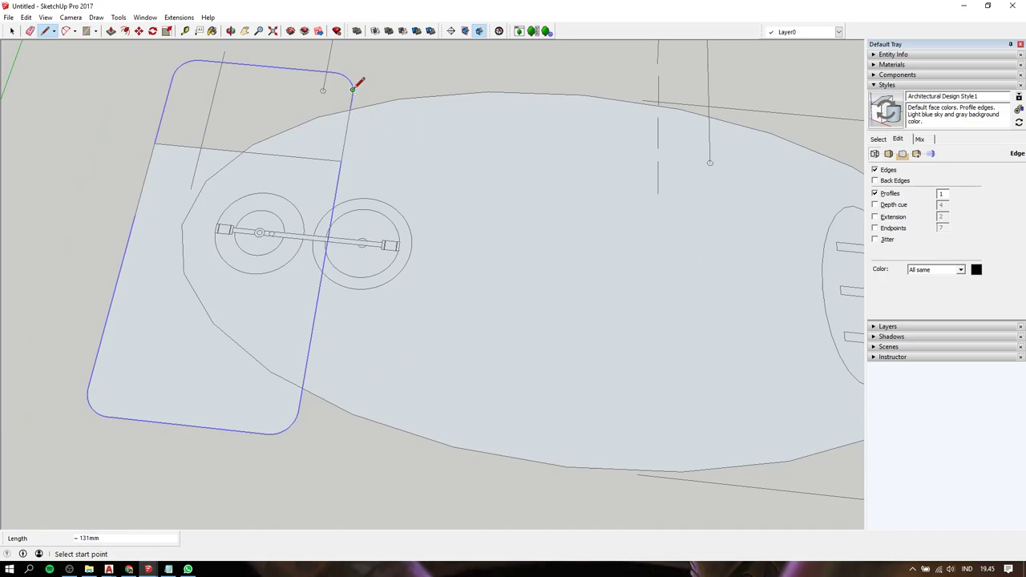
# - Add edges from the left endpoint and top edge to split the face, then view it obliquely
pyautogui.click(134, 215)
pyautogui.click(158, 127)
pyautogui.click(265, 68)
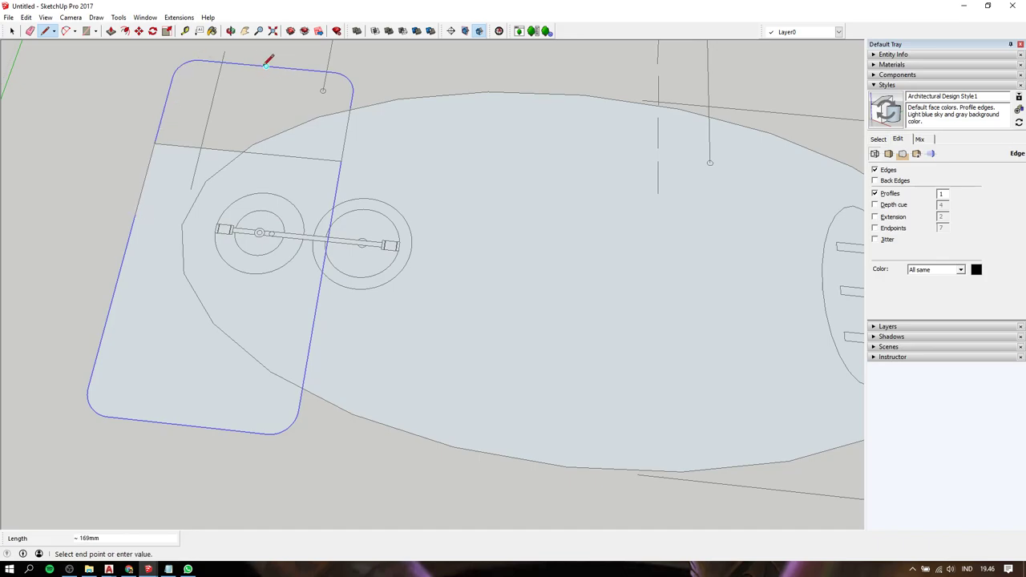
pyautogui.click(250, 150)
pyautogui.moveTo(230, 102)
pyautogui.mouseDown(button='middle')
pyautogui.moveTo(259, 201)
pyautogui.moveTo(197, 219)
pyautogui.mouseUp(button='middle')
pyautogui.scroll(5, 396, 114)
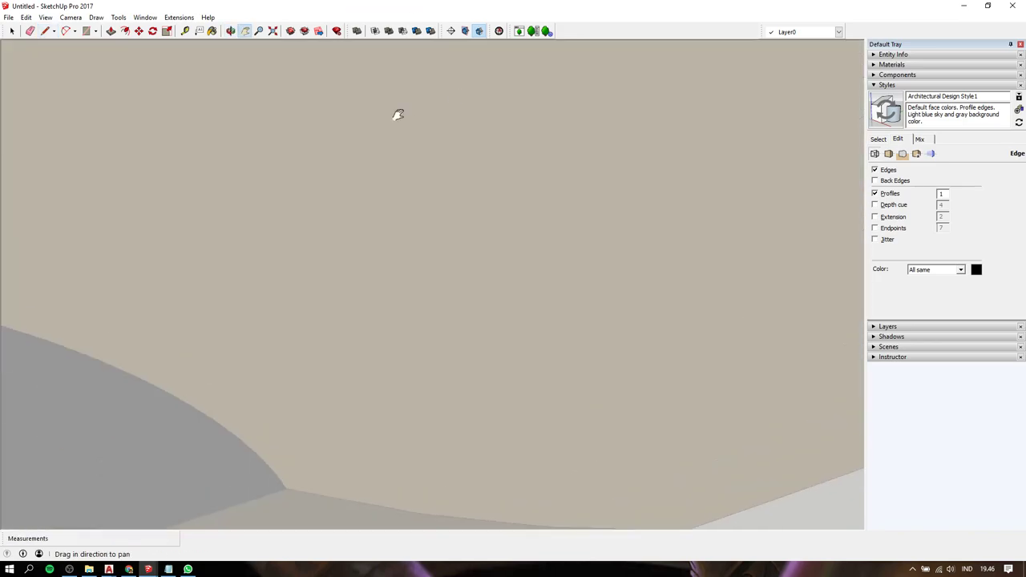
pyautogui.scroll(-3, 395, 115)
pyautogui.scroll(3, 397, 116)
pyautogui.scroll(-1, 396, 120)
pyautogui.scroll(-2, 453, 145)
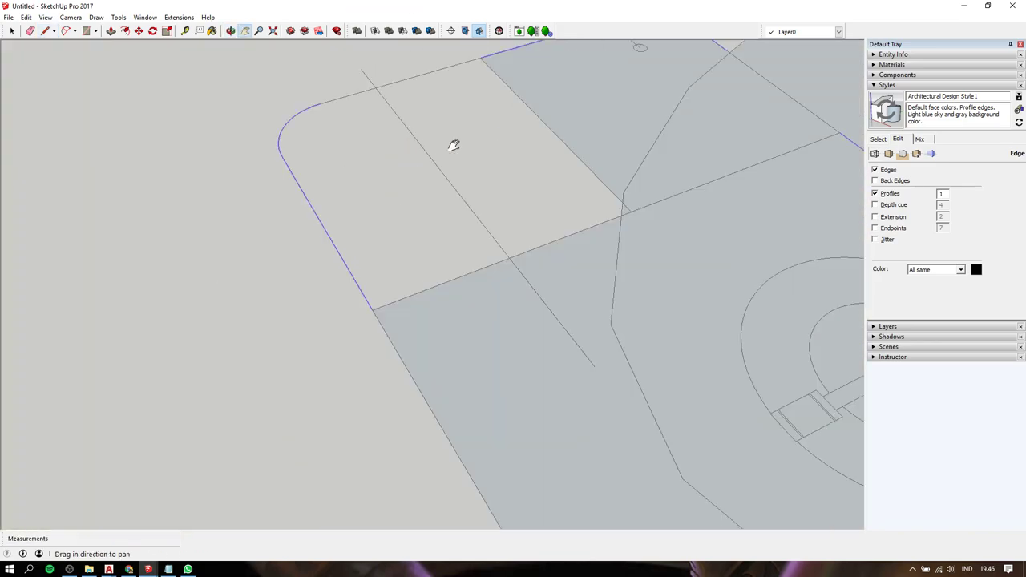
pyautogui.moveTo(453, 144)
pyautogui.mouseDown(button='middle')
pyautogui.moveTo(570, 106)
pyautogui.moveTo(467, 169)
pyautogui.moveTo(450, 232)
pyautogui.mouseUp(button='middle')
pyautogui.scroll(-2, 454, 177)
pyautogui.scroll(-3, 454, 176)
pyautogui.scroll(5, 468, 260)
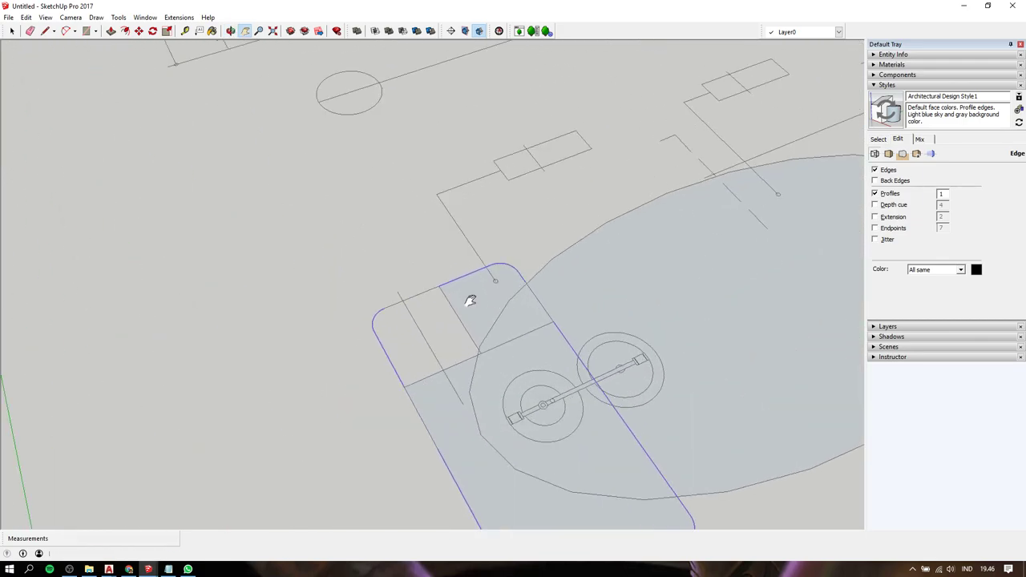
# - Delete the extra edge crossing the rounded shape
pyautogui.press('l')
pyautogui.click(438, 285)
pyautogui.press('Escape')
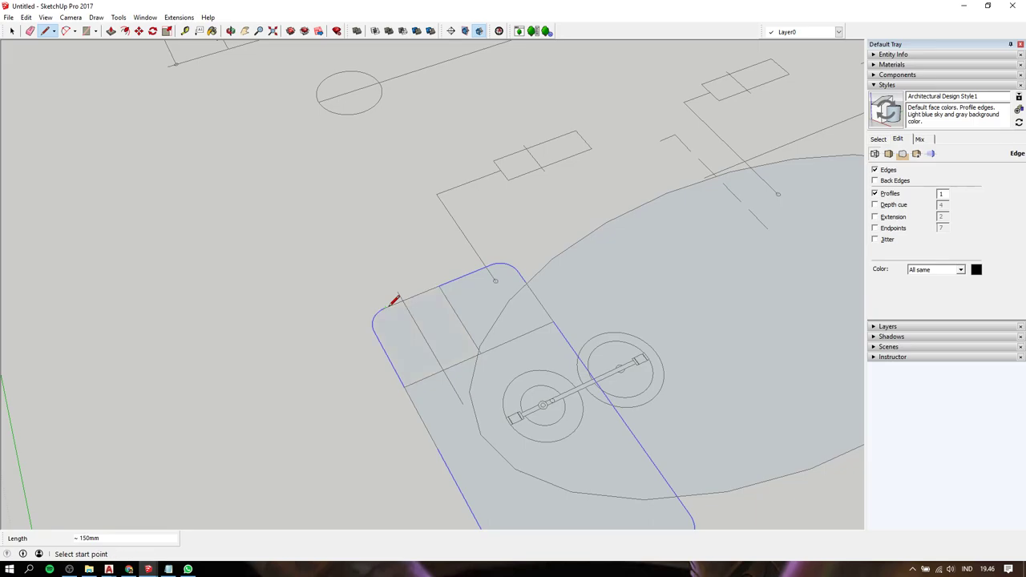
pyautogui.press('space')
pyautogui.click(459, 322)
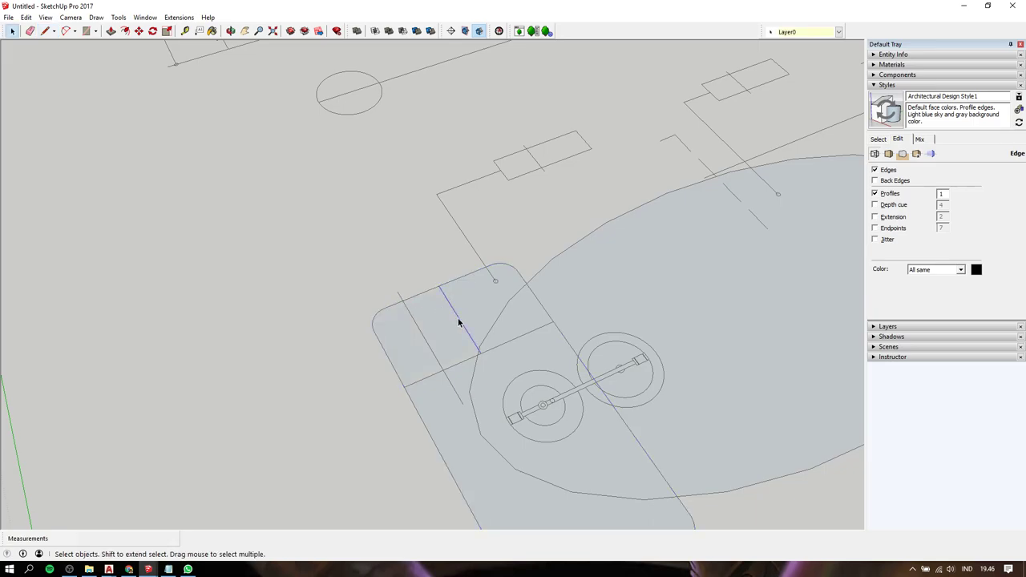
pyautogui.click(454, 363)
pyautogui.press('Delete')
# - Select the short and long boundary edges of the rounded shape
pyautogui.click(425, 375)
pyautogui.click(426, 375)
pyautogui.click(387, 297)
pyautogui.click(415, 322)
pyautogui.click(438, 374)
pyautogui.scroll(-3, 445, 290)
# - Make the rounded rectangle face into its own group
pyautogui.click(438, 330)
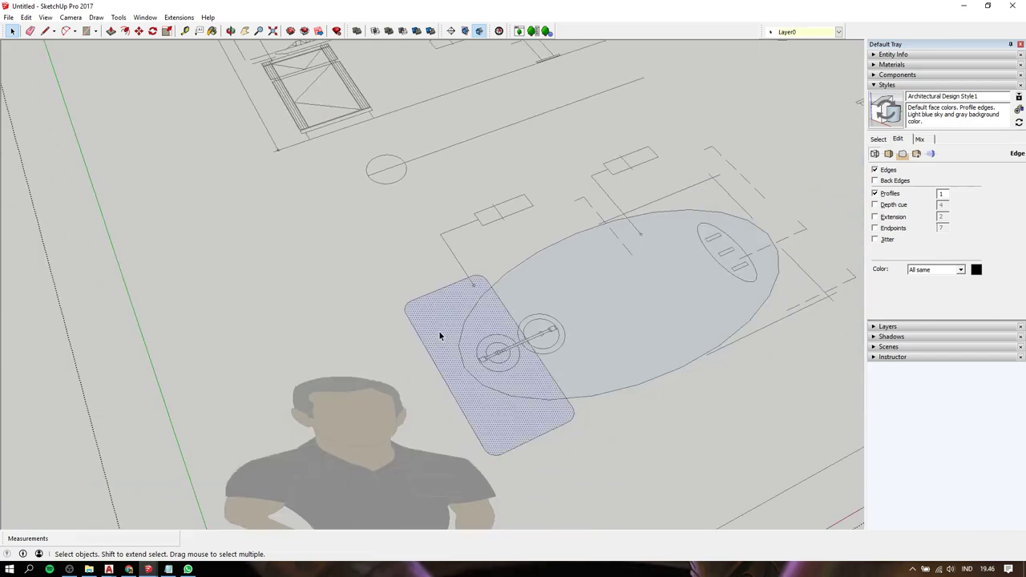
pyautogui.moveTo(438, 330)
pyautogui.mouseDown(button='middle')
pyautogui.moveTo(487, 313)
pyautogui.moveTo(584, 328)
pyautogui.mouseUp(button='middle')
pyautogui.rightClick(584, 329)
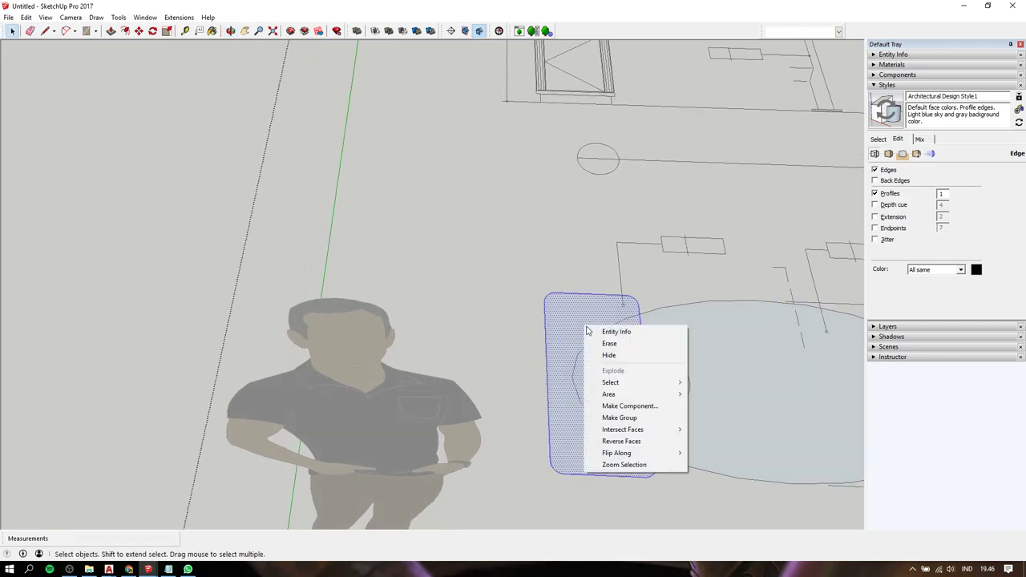
pyautogui.click(614, 418)
# - Check the ellipse group separately, deselect it, and pan toward the window drawings
pyautogui.moveTo(611, 403)
pyautogui.mouseDown(button='middle')
pyautogui.moveTo(440, 288)
pyautogui.moveTo(423, 307)
pyautogui.mouseUp(button='middle')
pyautogui.click(423, 307)
pyautogui.click(426, 173)
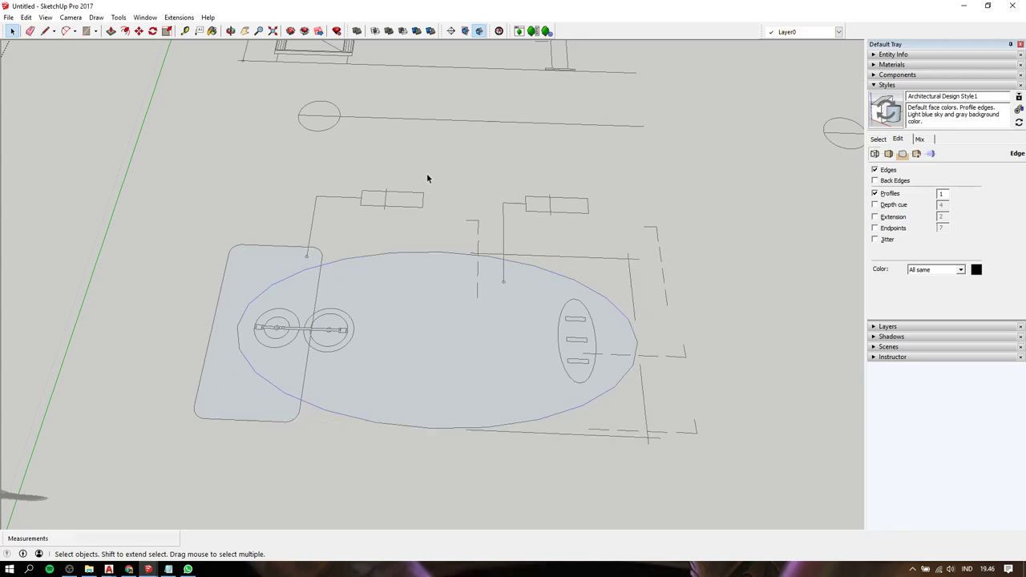
pyautogui.moveTo(443, 165)
pyautogui.keyDown('shift'); pyautogui.mouseDown(button='middle')
pyautogui.moveTo(433, 283)
pyautogui.moveTo(337, 257)
pyautogui.mouseUp(button='middle'); pyautogui.keyUp('shift')
pyautogui.scroll(-1, 338, 258)
# - Zoom out over the drawing blocks, selecting and then clearing the rounded rectangle
pyautogui.scroll(-1, 337, 257)
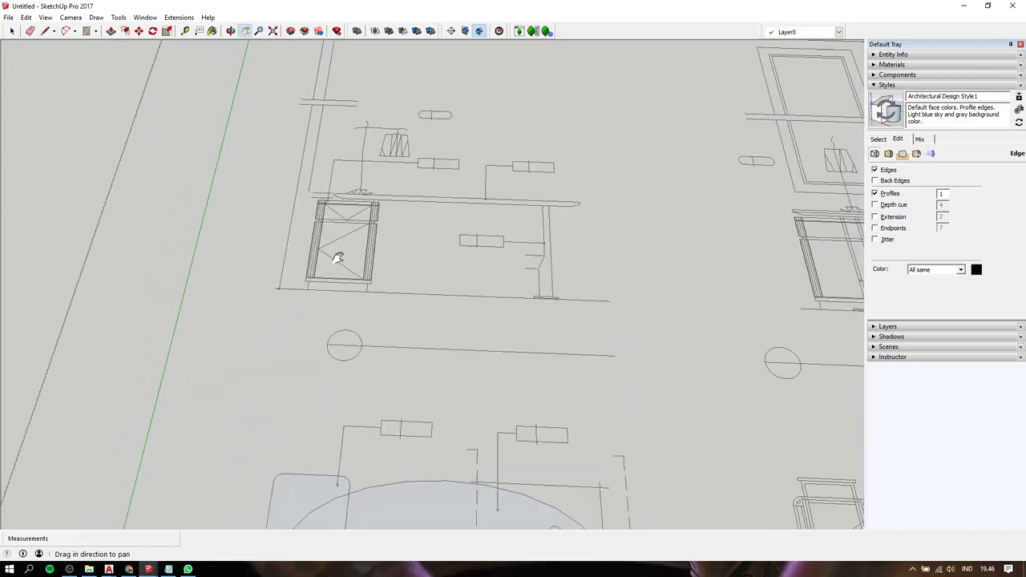
pyautogui.moveTo(373, 334); pyautogui.dragTo(394, 258)
pyautogui.scroll(-2, 393, 259)
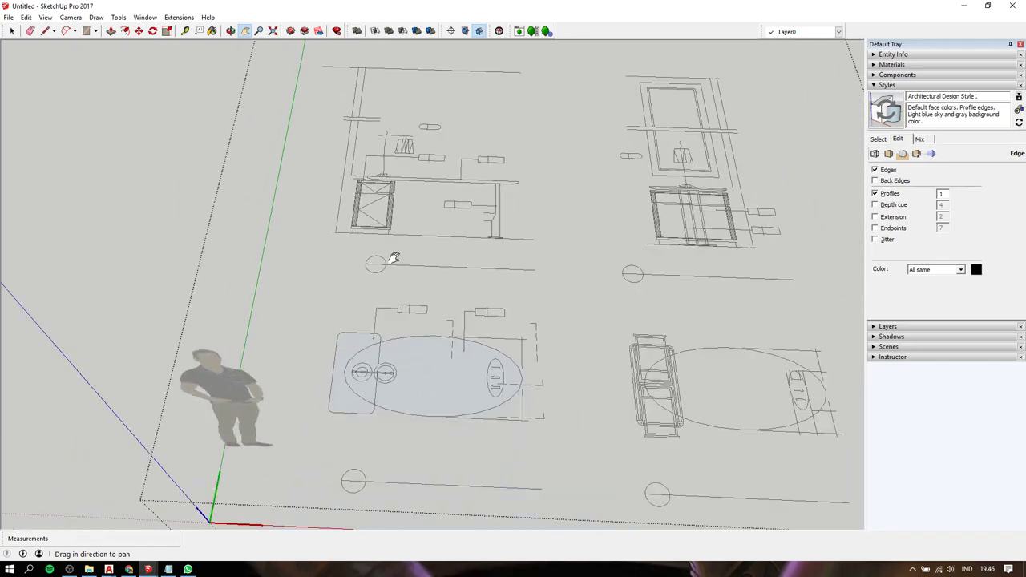
pyautogui.scroll(-1, 376, 299)
pyautogui.keyDown('shift'); pyautogui.moveTo(376, 299); pyautogui.dragTo(383, 270, button='middle'); pyautogui.keyUp('shift')
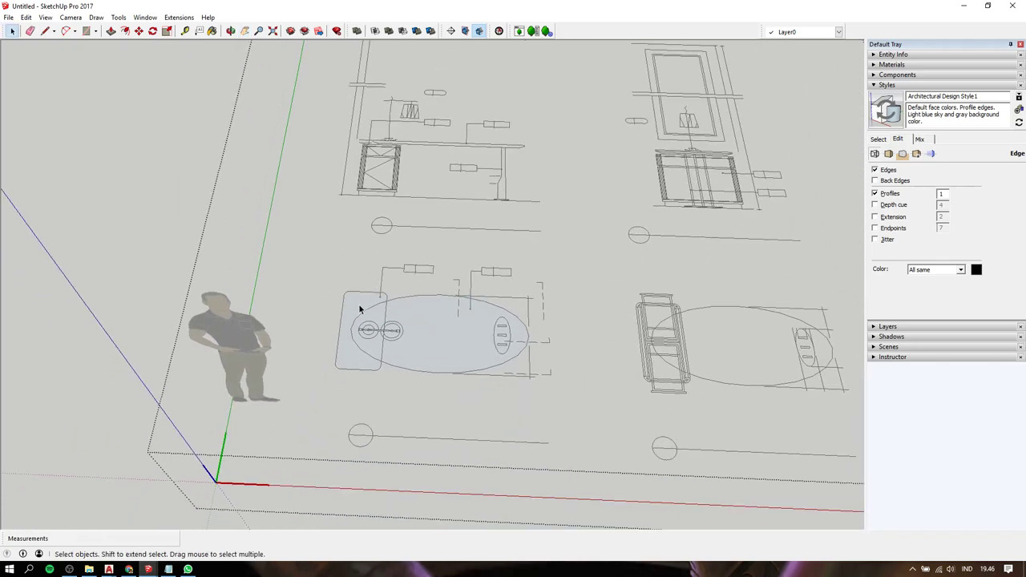
pyautogui.scroll(1, 359, 305)
pyautogui.scroll(1, 359, 304)
pyautogui.click(357, 274)
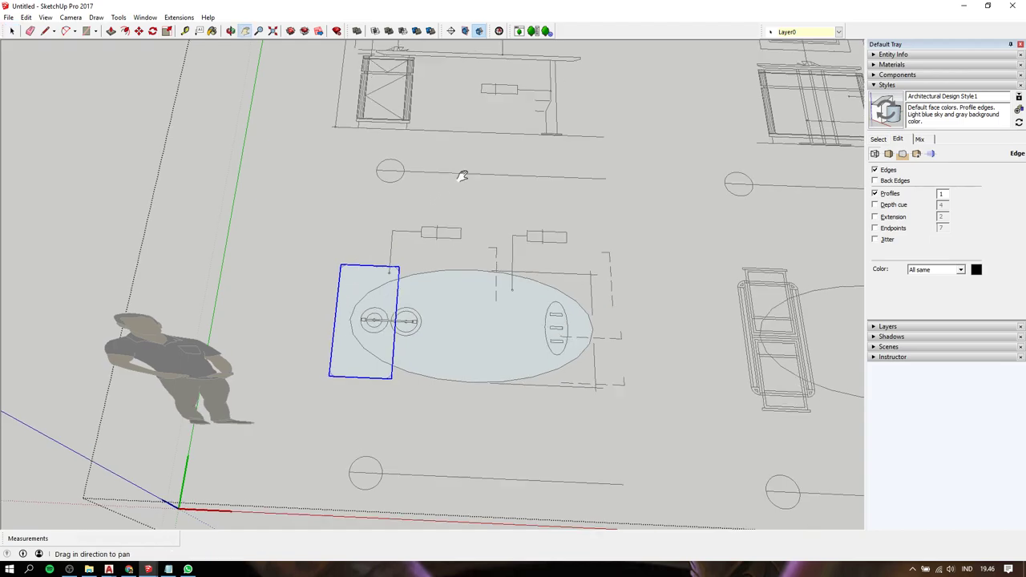
pyautogui.keyDown('shift'); pyautogui.moveTo(463, 174); pyautogui.dragTo(454, 263, button='middle'); pyautogui.keyUp('shift')
pyautogui.click(590, 222)
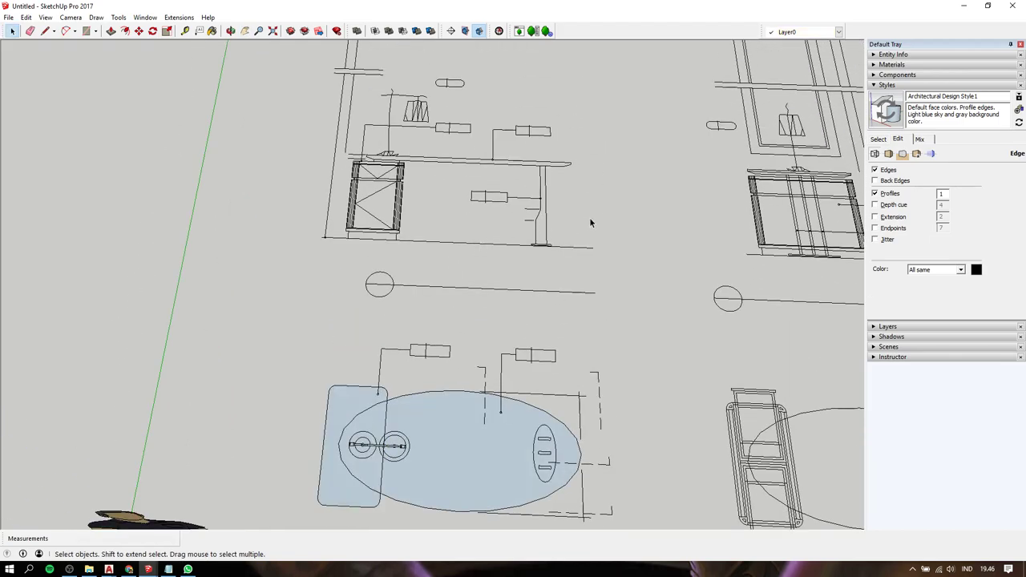
# - Select the upper wall and window drawing group and zoom in on it
pyautogui.click(547, 213)
pyautogui.click(548, 212)
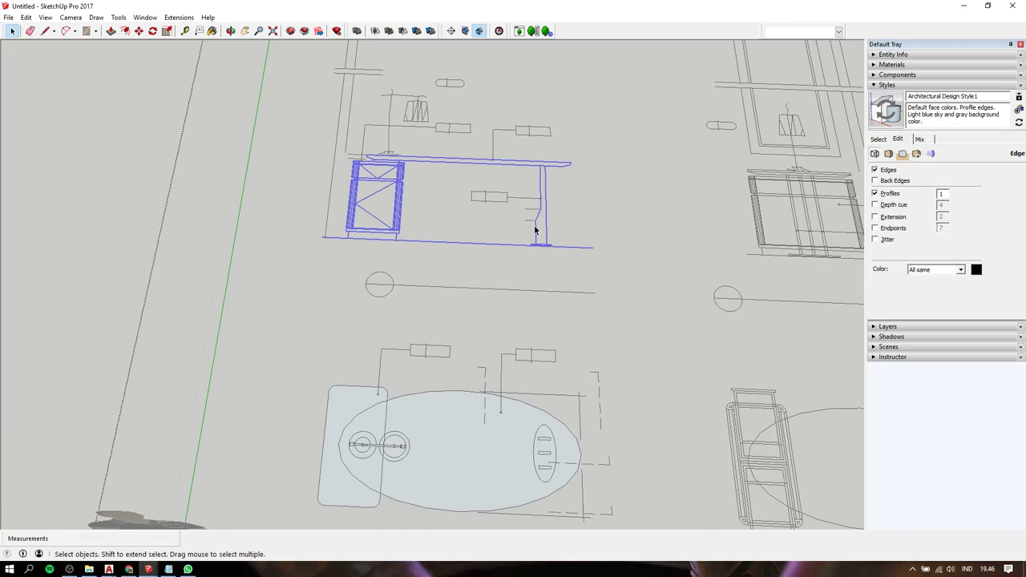
pyautogui.scroll(-2, 535, 230)
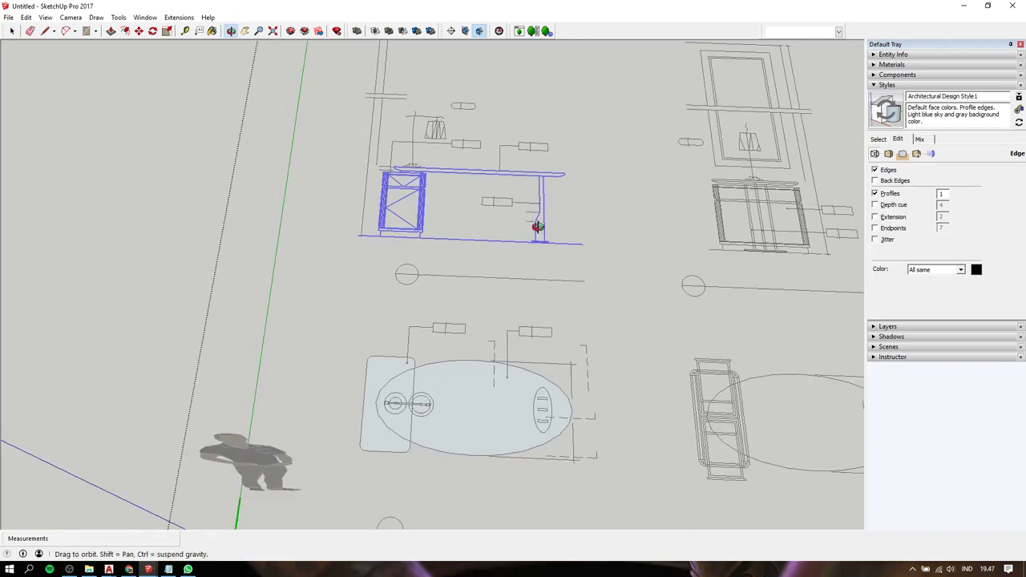
pyautogui.moveTo(536, 228)
pyautogui.mouseDown(button='middle')
pyautogui.moveTo(414, 220)
pyautogui.moveTo(508, 256)
pyautogui.mouseUp(button='middle')
pyautogui.scroll(2, 493, 276)
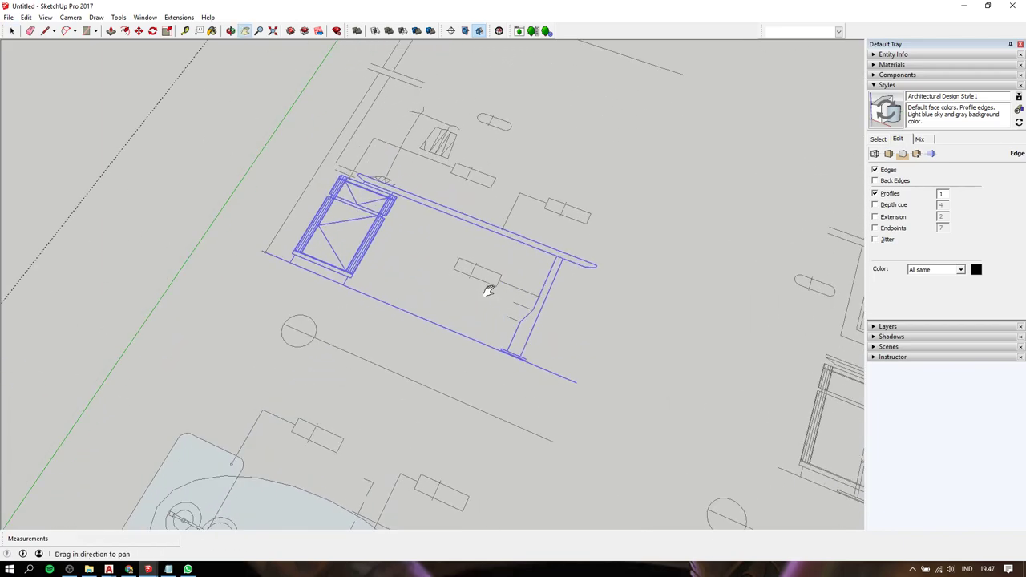
pyautogui.scroll(2, 503, 300)
pyautogui.scroll(1, 448, 249)
pyautogui.scroll(1, 409, 200)
pyautogui.scroll(-1, 394, 184)
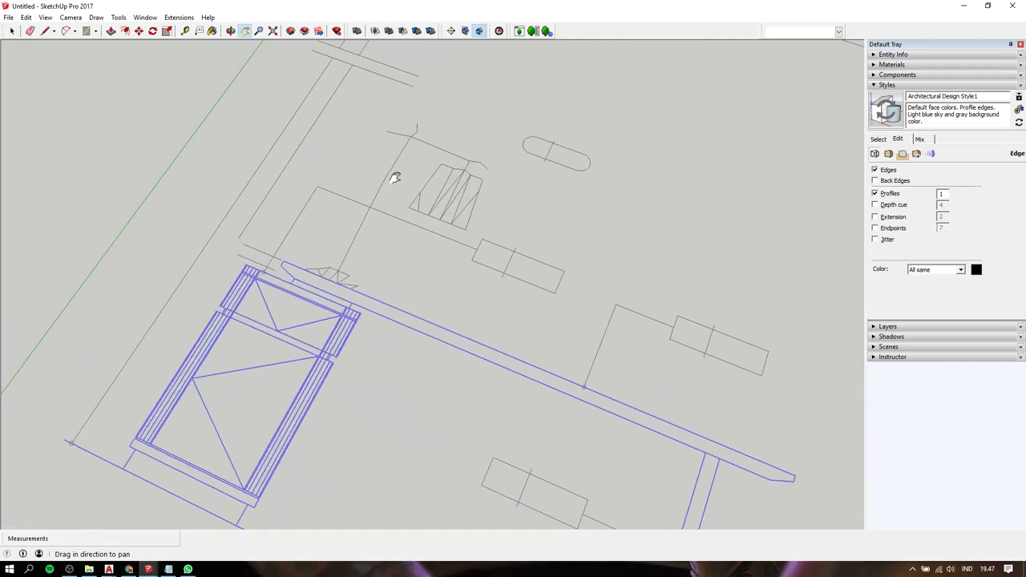
pyautogui.scroll(-1, 393, 180)
pyautogui.scroll(-1, 394, 181)
pyautogui.scroll(-2, 431, 330)
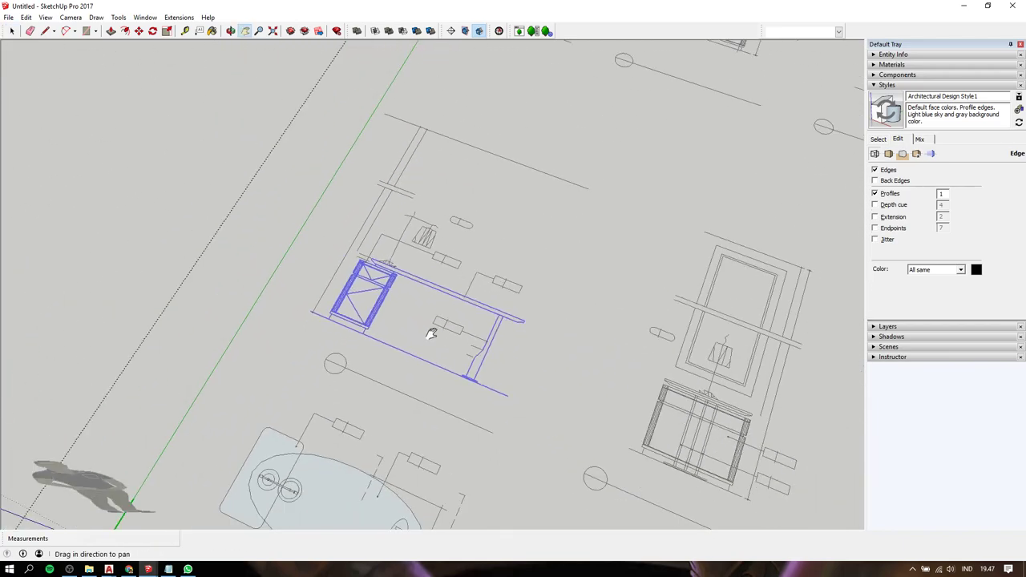
pyautogui.moveTo(430, 328); pyautogui.dragTo(389, 220)
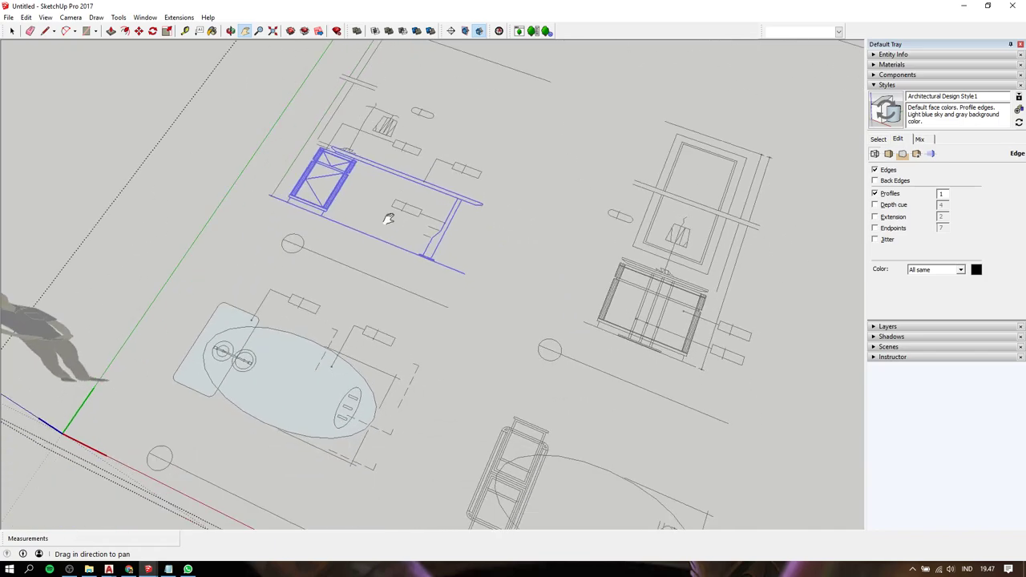
pyautogui.moveTo(470, 251)
pyautogui.mouseDown(button='middle')
pyautogui.moveTo(425, 217)
pyautogui.moveTo(483, 235)
pyautogui.moveTo(465, 235)
pyautogui.mouseUp(button='middle')
# - Box-select the lamp drawing above the cabinet, then bring Notepad forward
pyautogui.press('space')
pyautogui.click(461, 238)
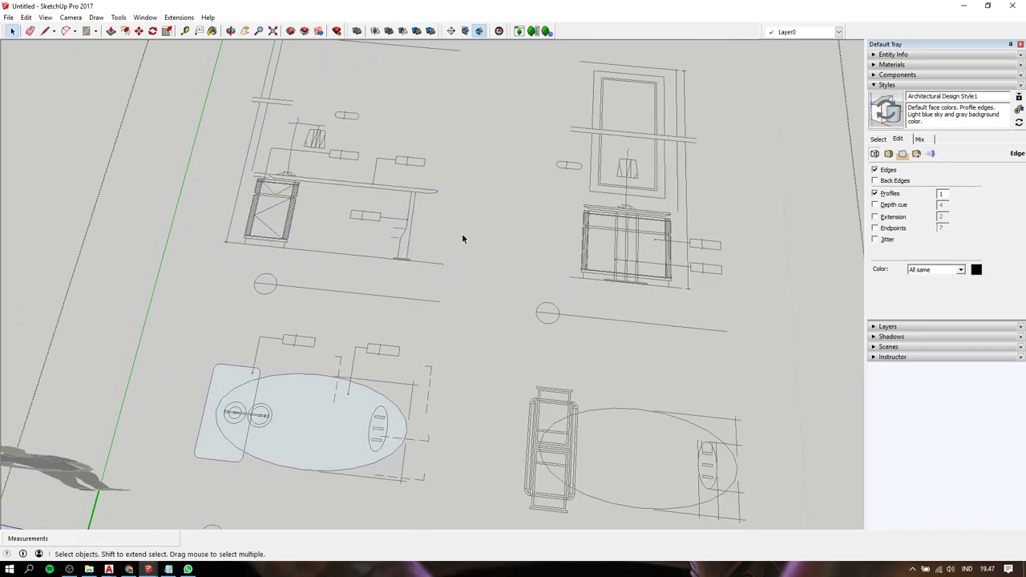
pyautogui.keyDown('shift'); pyautogui.moveTo(355, 206); pyautogui.dragTo(417, 280, button='middle'); pyautogui.keyUp('shift')
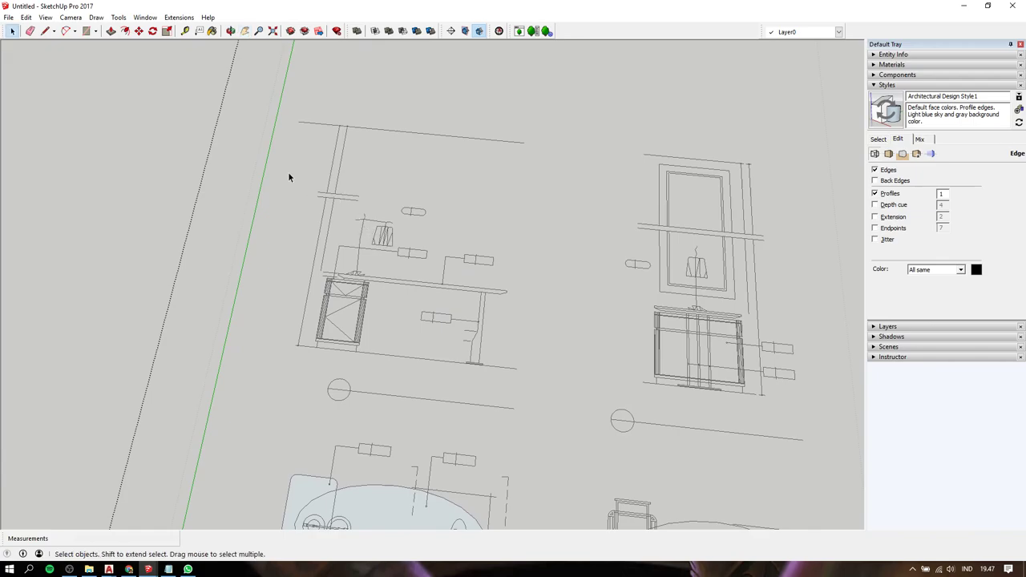
pyautogui.moveTo(330, 197); pyautogui.dragTo(404, 292)
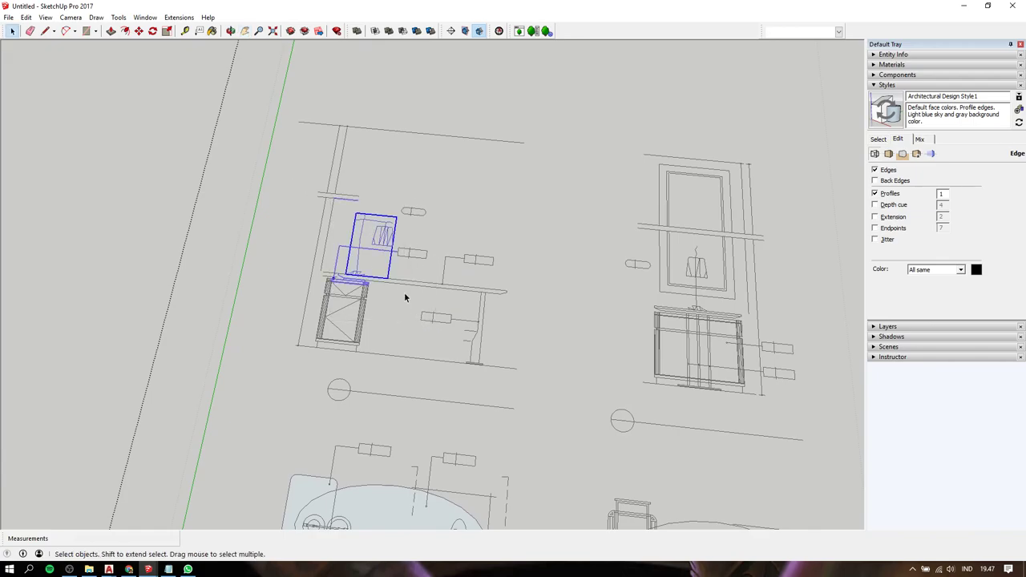
pyautogui.click(168, 569)
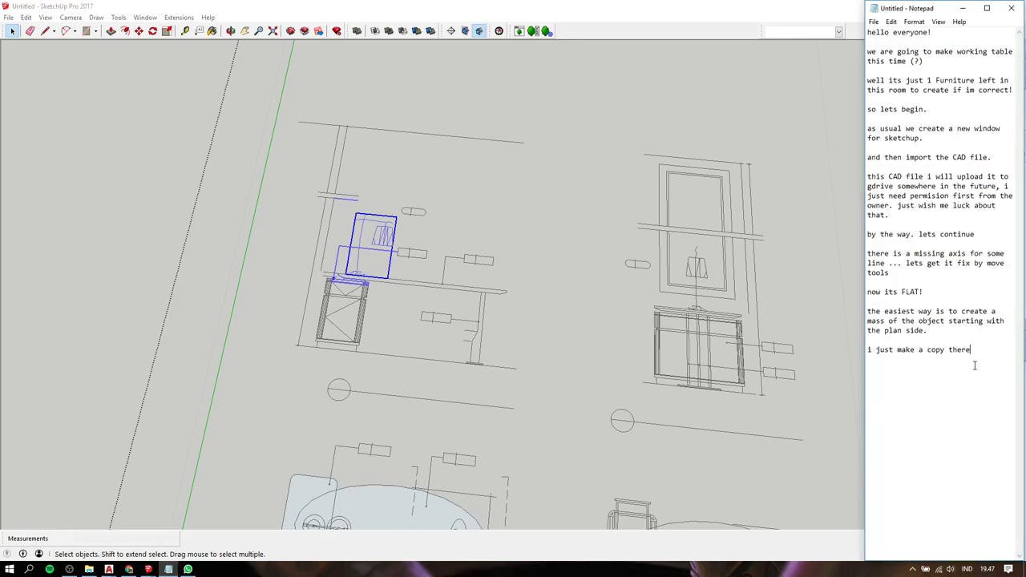
# - Note that the lamp is poor because CAD came in grouped—explode objects before importing—then return to SketchUp
pyautogui.press('Return')
pyautogui.press('Return')
pyautogui.write('this ')
pyautogui.write('lamp over th')
pyautogui.write('ere')
pyautogui.write(' there ')
pyautogui.write('is no')
pyautogui.write('t very ')
pyautogui.write('good. its happe')
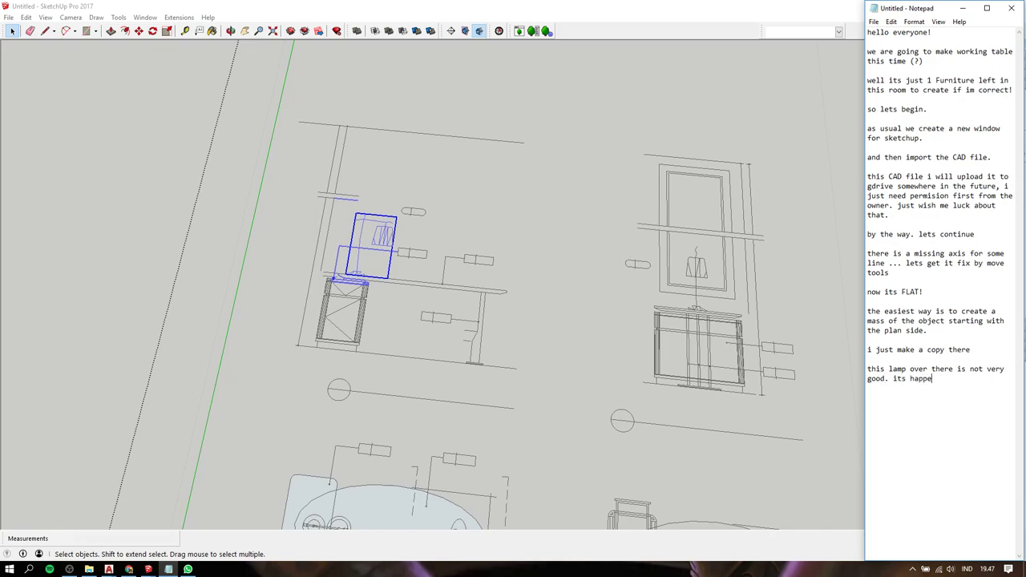
pyautogui.write('because when yo')
pyautogui.write('u import the CAD it sti')
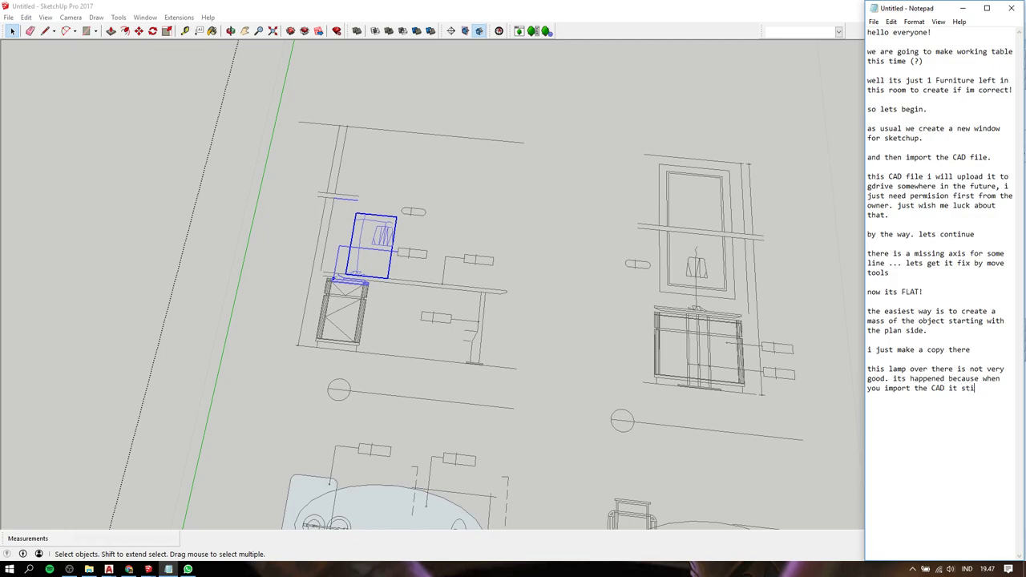
pyautogui.write('ll in gr')
pyautogui.write('oup or block, try to explo')
pyautogui.write('de')
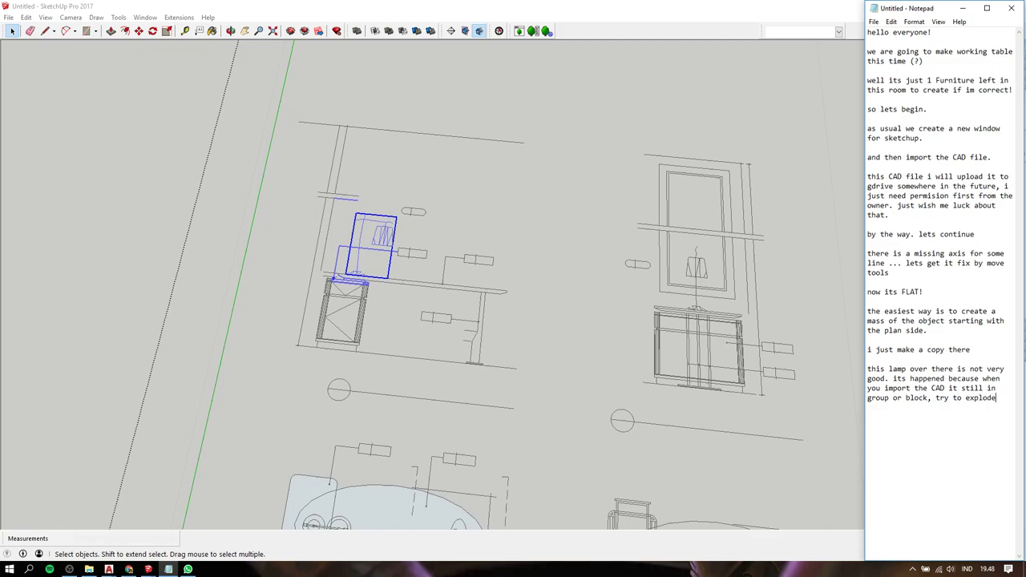
pyautogui.write('all object ')
pyautogui.write('before you import ')
pyautogui.write('it ti')
pyautogui.write('tchup.')
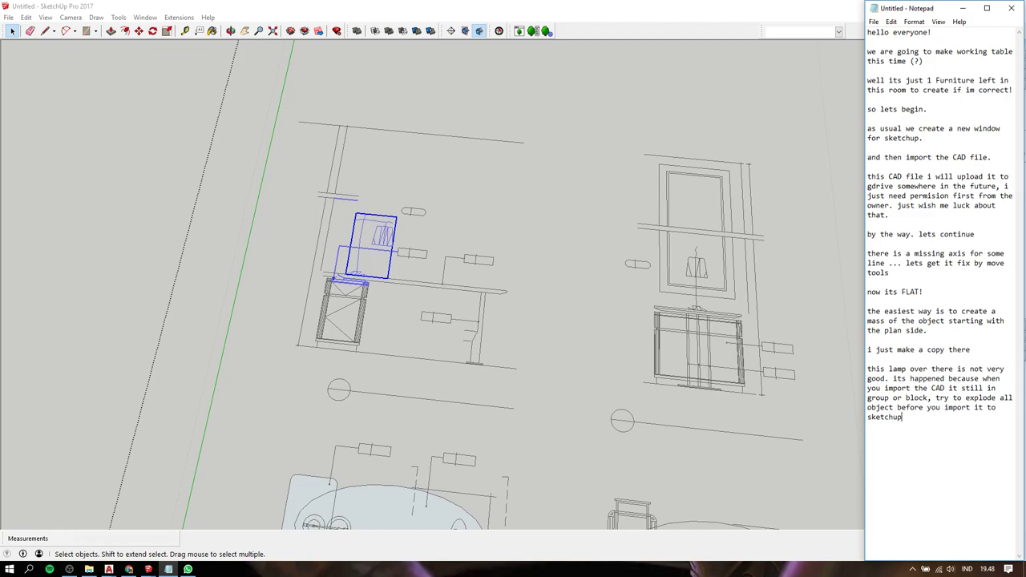
pyautogui.click(508, 214)
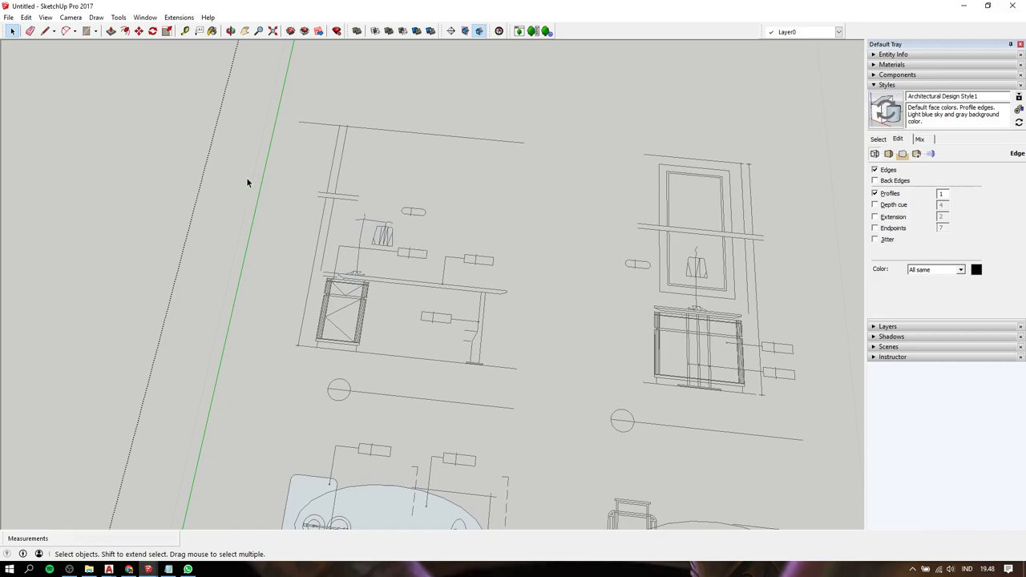
# - Rotate the left kitchen elevation drawing 90° about its base line so it stands upright
pyautogui.moveTo(248, 179); pyautogui.dragTo(549, 393)
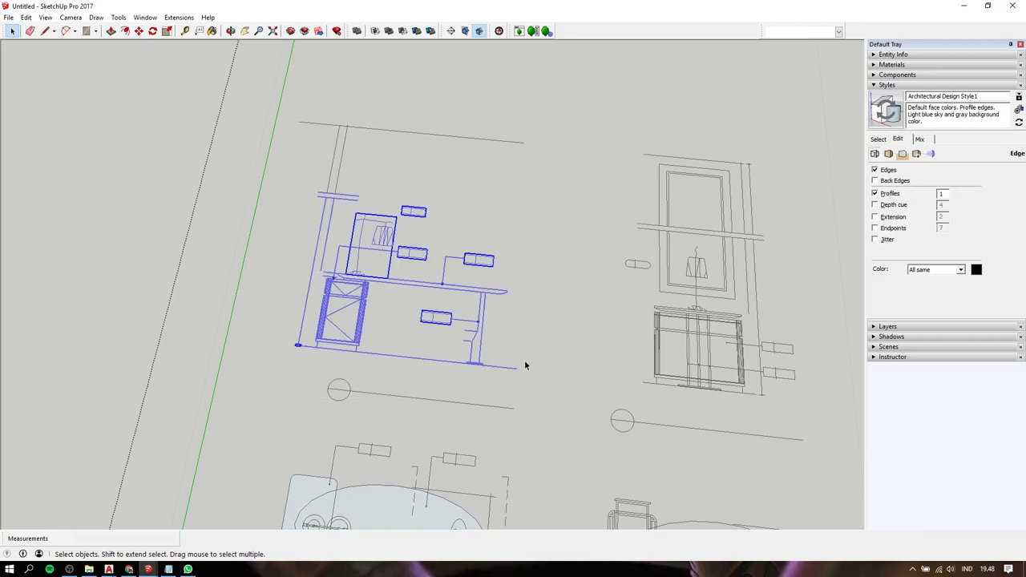
pyautogui.press('q')
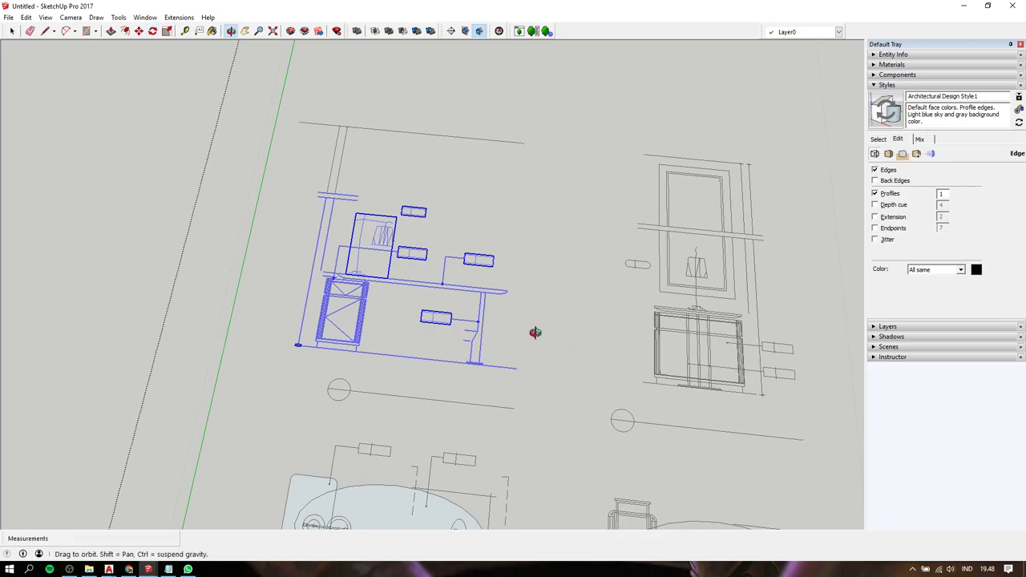
pyautogui.moveTo(534, 328); pyautogui.dragTo(745, 236, button='middle')
pyautogui.click(561, 255)
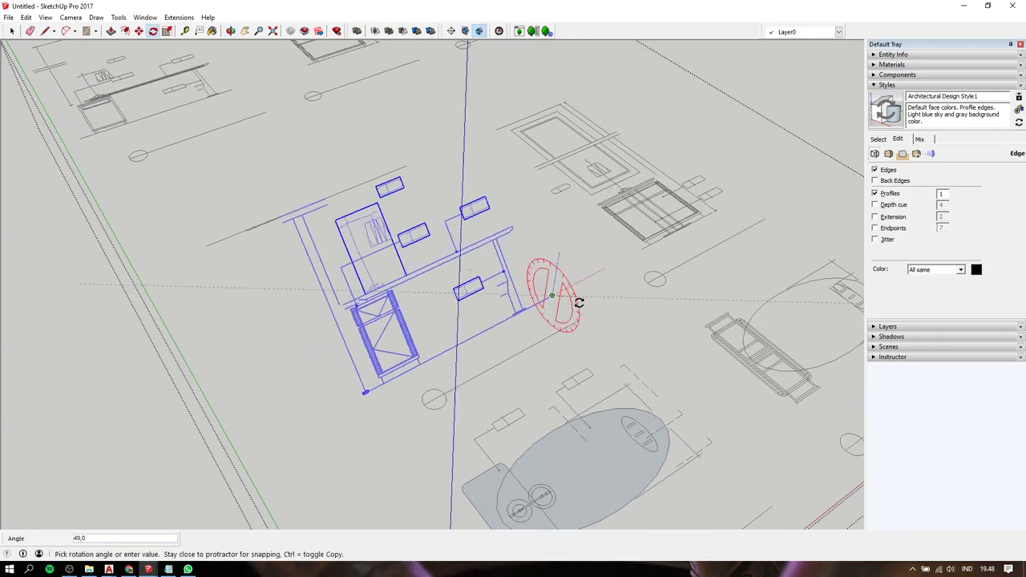
pyautogui.click(577, 332)
pyautogui.press('space')
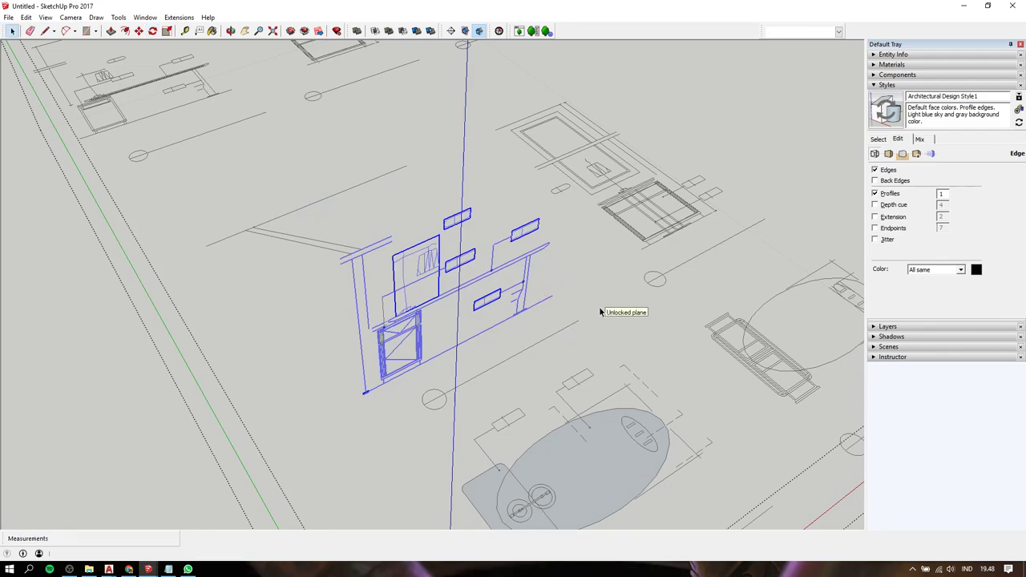
# - Clear the selection and check the stray lines left of the rotated drawing
pyautogui.click(316, 215)
pyautogui.moveTo(267, 261); pyautogui.dragTo(268, 258)
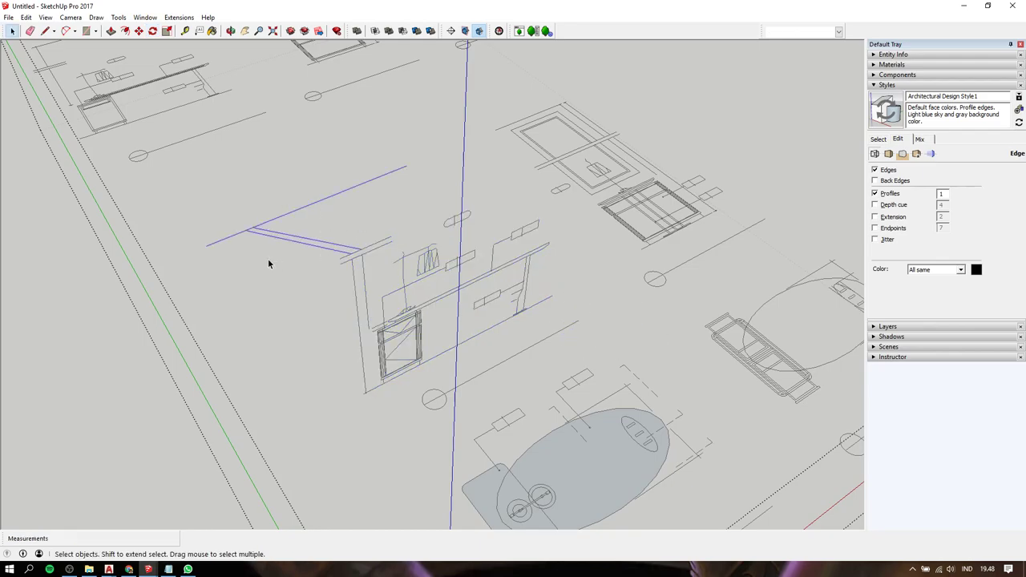
pyautogui.click(268, 259)
pyautogui.moveTo(267, 258)
pyautogui.mouseDown(button='middle')
pyautogui.moveTo(454, 312)
pyautogui.moveTo(341, 249)
pyautogui.moveTo(481, 283)
pyautogui.mouseUp(button='middle')
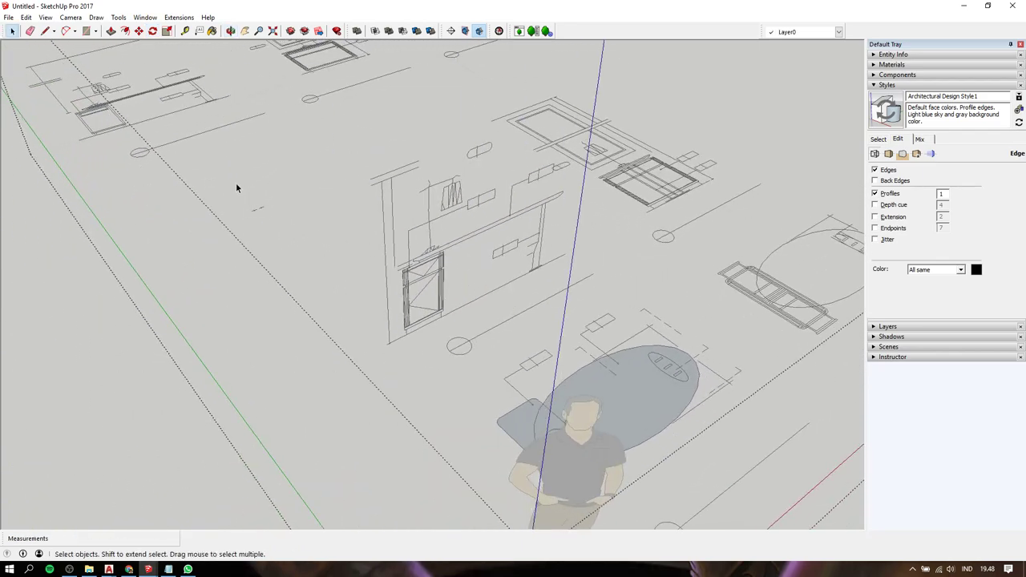
# - Orbit, pan and zoom until the plan with the grey oval is fully in view
pyautogui.click(258, 209)
pyautogui.click(309, 272)
pyautogui.moveTo(309, 272)
pyautogui.mouseDown(button='middle')
pyautogui.moveTo(465, 328)
pyautogui.moveTo(211, 249)
pyautogui.moveTo(435, 327)
pyautogui.moveTo(441, 366)
pyautogui.mouseUp(button='middle')
pyautogui.press('h')
pyautogui.moveTo(441, 366)
pyautogui.mouseDown()
pyautogui.moveTo(394, 264)
pyautogui.moveTo(344, 362)
pyautogui.mouseUp()
pyautogui.moveTo(386, 296); pyautogui.dragTo(458, 304, button='middle')
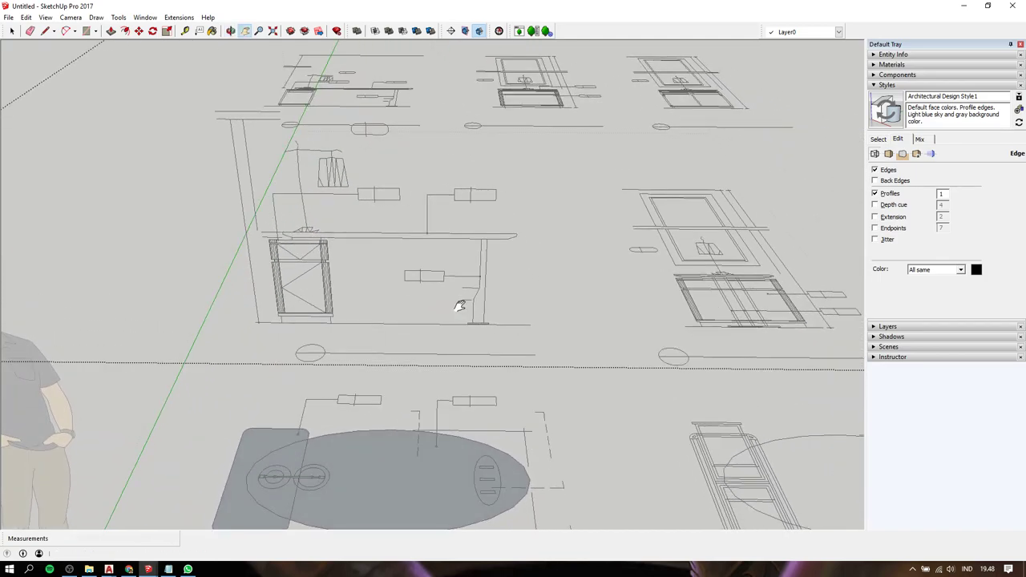
pyautogui.moveTo(304, 245); pyautogui.dragTo(413, 174)
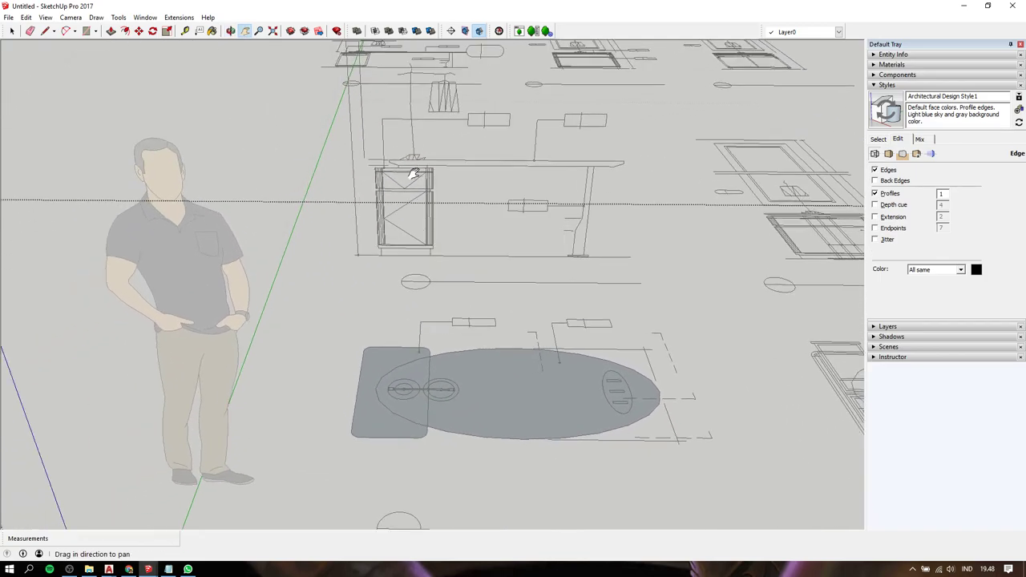
pyautogui.scroll(-2, 414, 175)
pyautogui.scroll(-1, 411, 171)
pyautogui.scroll(-2, 473, 180)
pyautogui.scroll(-2, 457, 197)
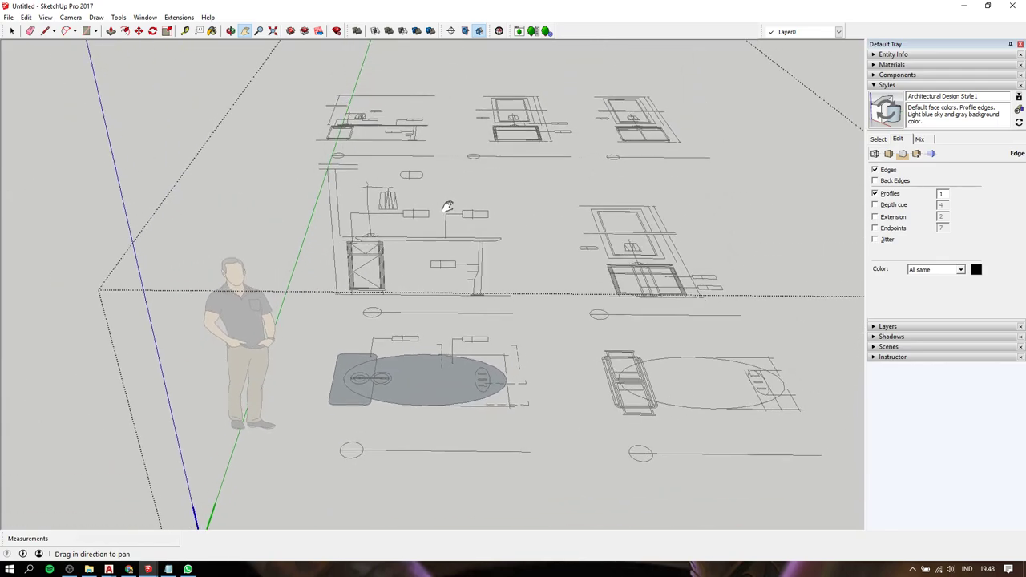
pyautogui.scroll(3, 362, 350)
# - Enter the rectangle group beside the grey oval for editing
pyautogui.press('space')
pyautogui.click(346, 358)
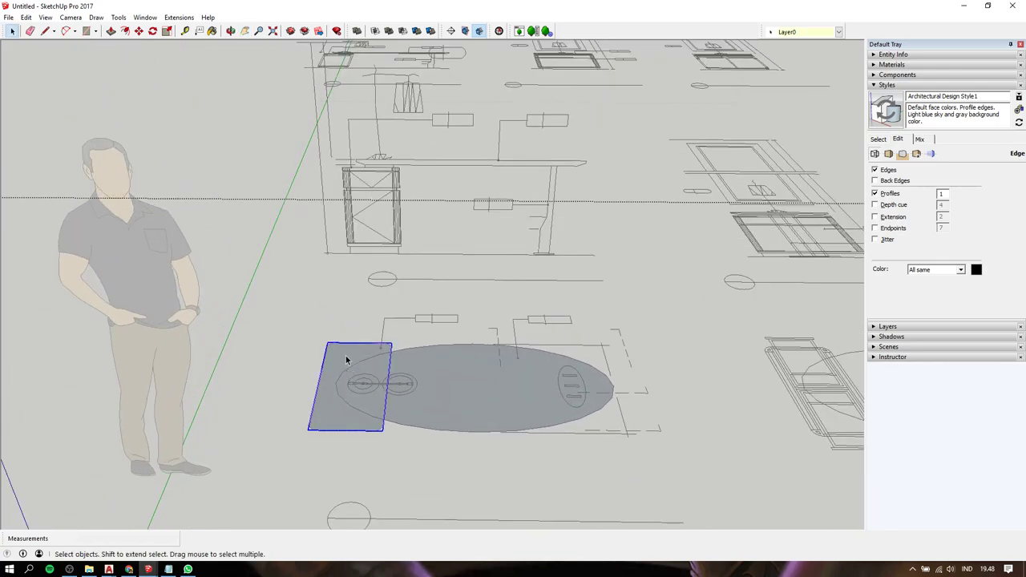
pyautogui.doubleClick(347, 358)
# - Push/pull the rounded rectangle face up into a 515 mm tall box
pyautogui.click(346, 359)
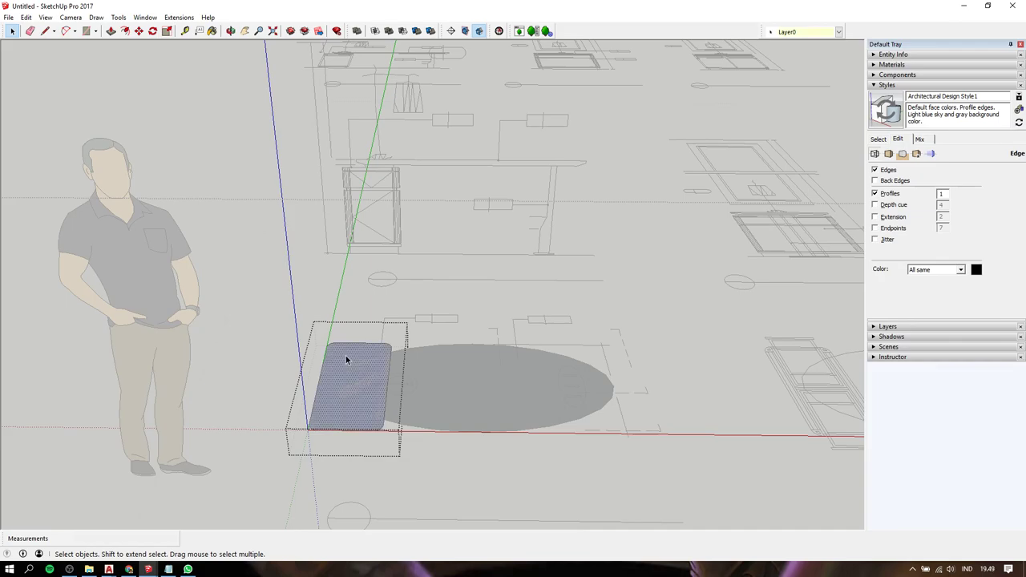
pyautogui.press('p')
pyautogui.click(357, 343)
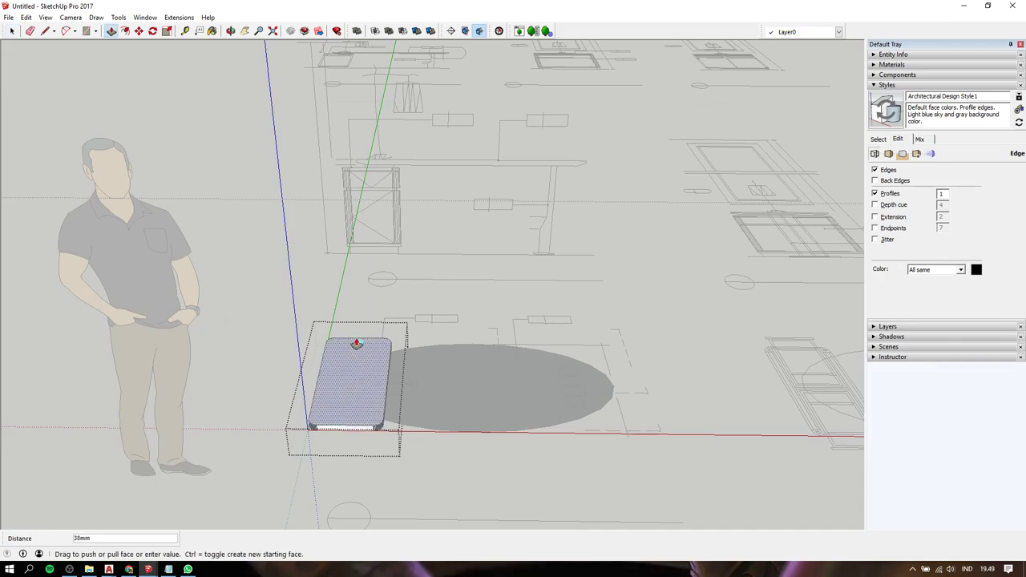
pyautogui.click(396, 200)
pyautogui.moveTo(396, 200); pyautogui.dragTo(366, 231, button='middle')
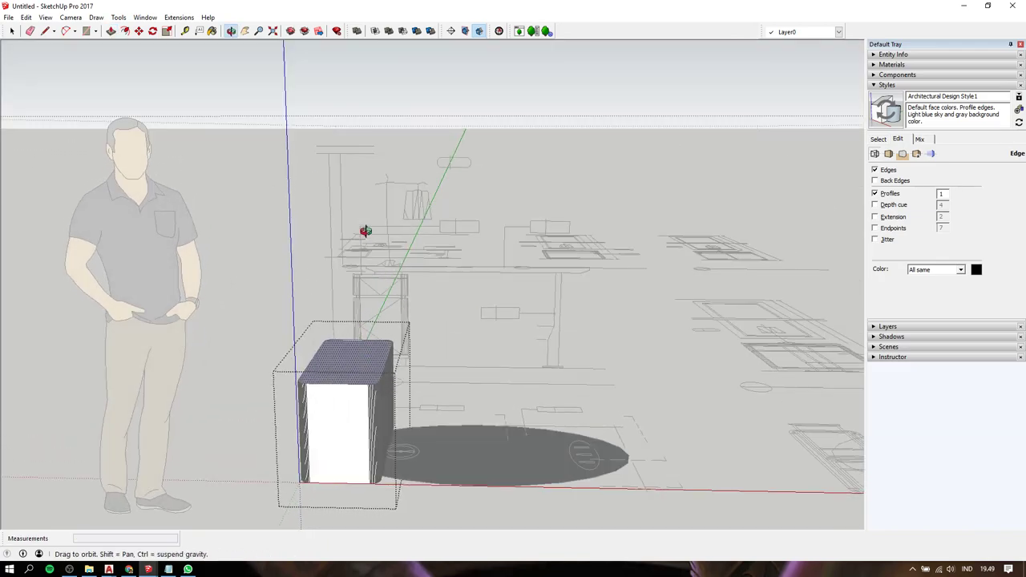
pyautogui.press('space')
# - From ground level, push the box's bottom face 90 mm inward
pyautogui.moveTo(271, 412); pyautogui.dragTo(452, 512)
pyautogui.moveTo(447, 480); pyautogui.dragTo(405, 401, button='middle')
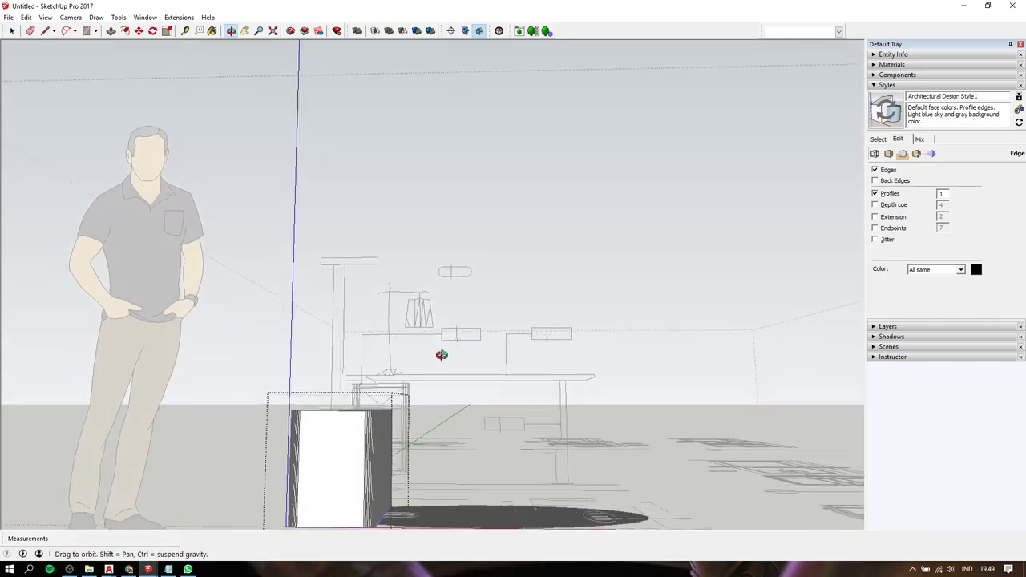
pyautogui.scroll(2, 404, 400)
pyautogui.scroll(2, 417, 421)
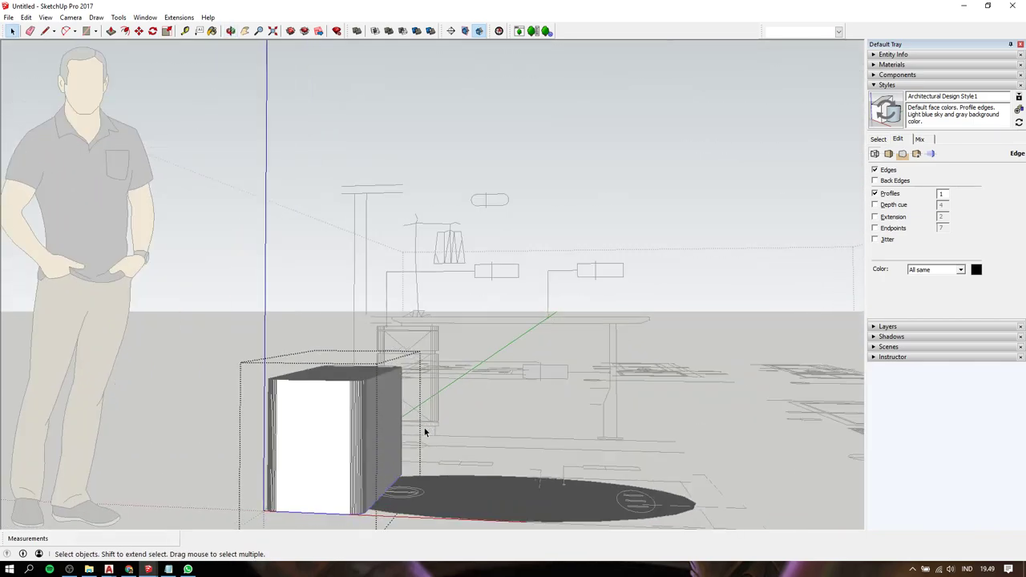
pyautogui.press('p')
pyautogui.click(386, 492)
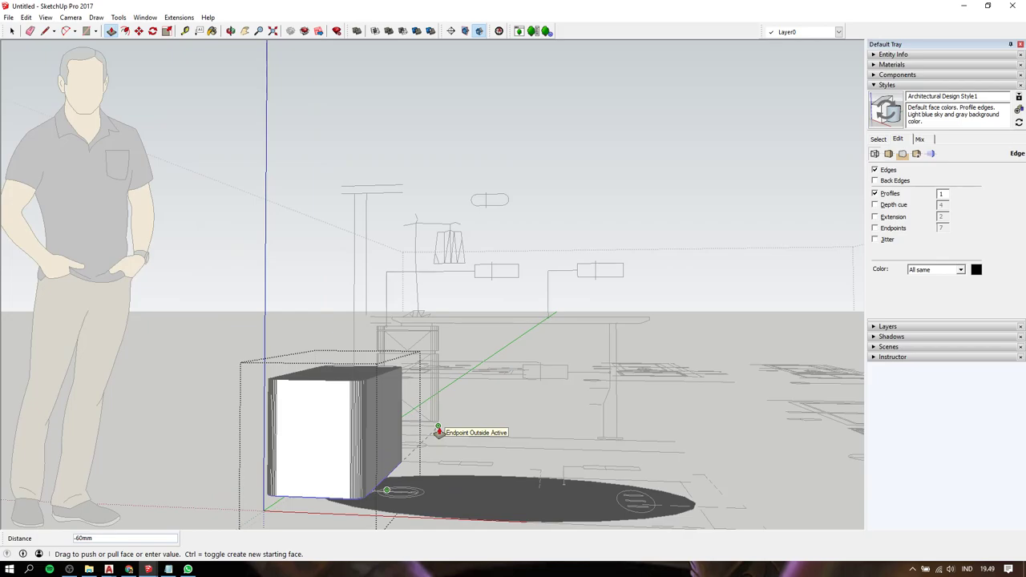
pyautogui.scroll(3, 438, 431)
pyautogui.scroll(2, 439, 429)
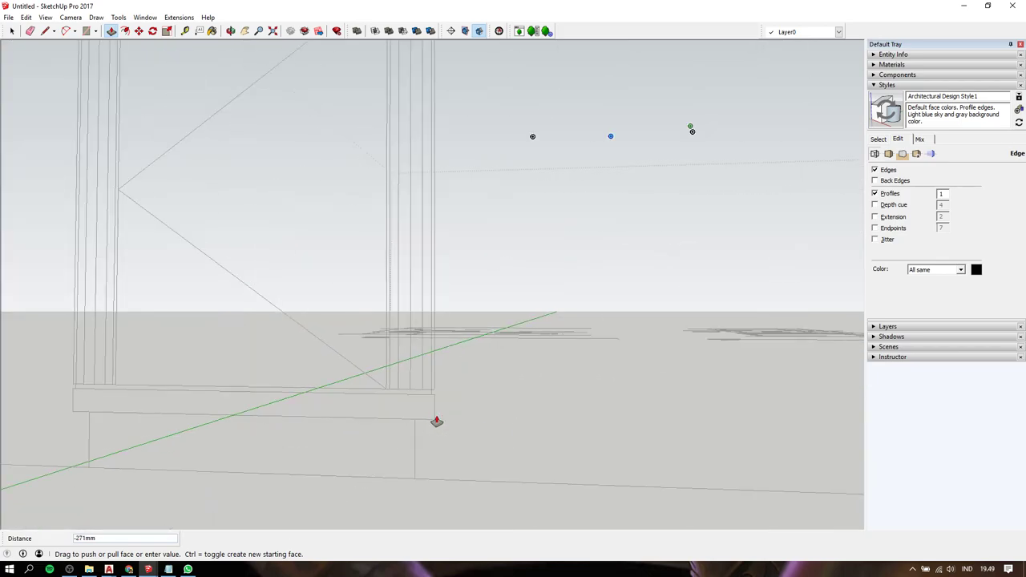
pyautogui.click(436, 396)
pyautogui.scroll(-2, 437, 396)
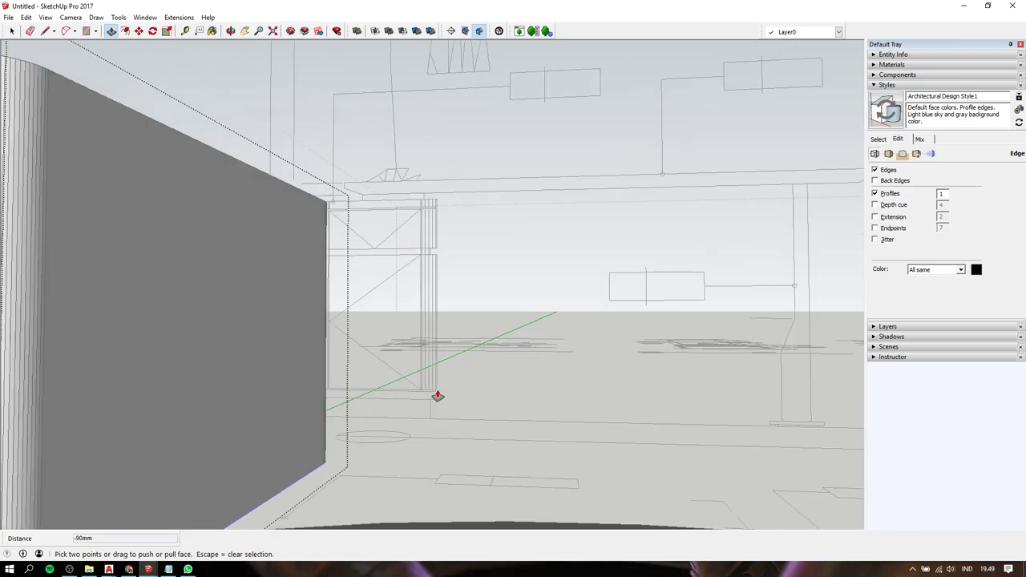
pyautogui.scroll(-3, 438, 395)
pyautogui.moveTo(420, 392)
pyautogui.mouseDown(button='middle')
pyautogui.moveTo(475, 286)
pyautogui.moveTo(442, 350)
pyautogui.mouseUp(button='middle')
pyautogui.scroll(3, 332, 451)
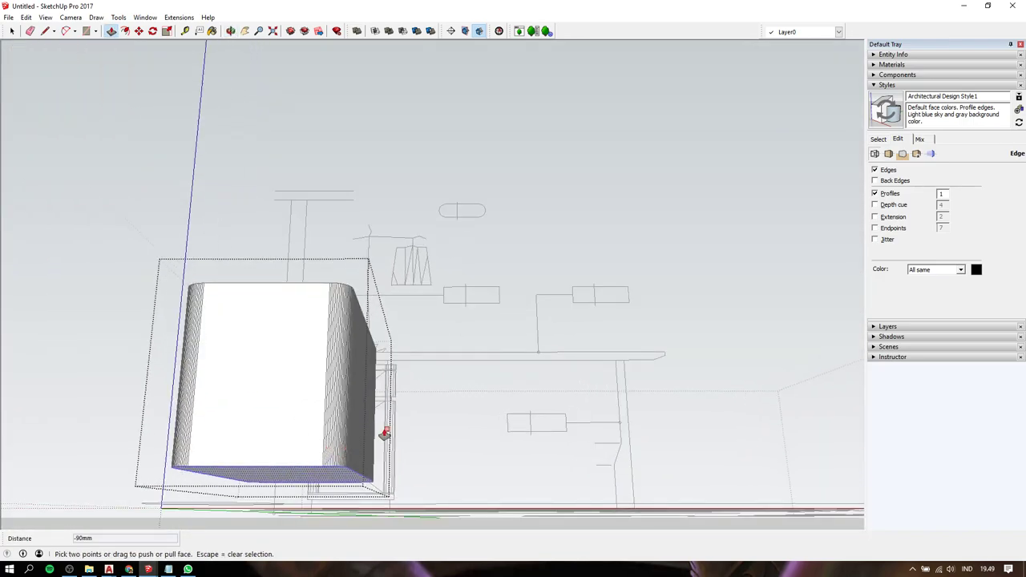
# - Offset the outline of the box's underside inward
pyautogui.moveTo(382, 430); pyautogui.dragTo(366, 382, button='middle')
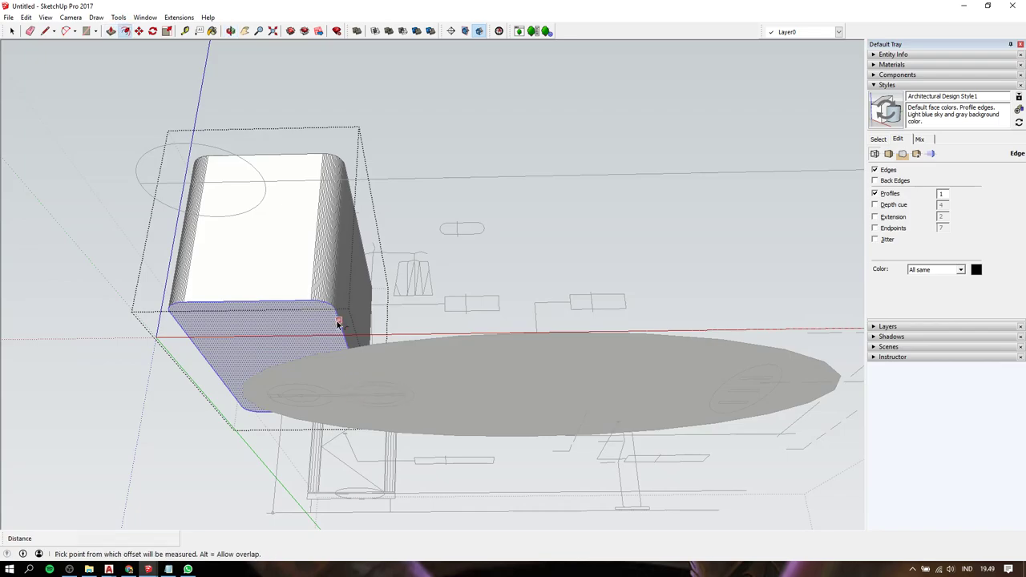
pyautogui.moveTo(339, 334); pyautogui.dragTo(297, 474, button='middle')
pyautogui.press('f')
pyautogui.scroll(3, 432, 353)
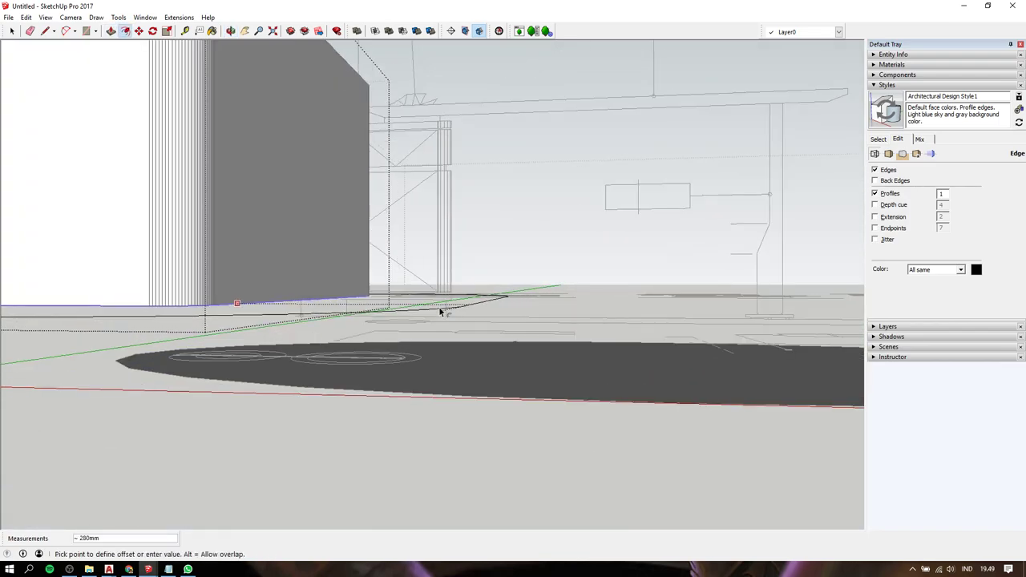
pyautogui.scroll(2, 445, 308)
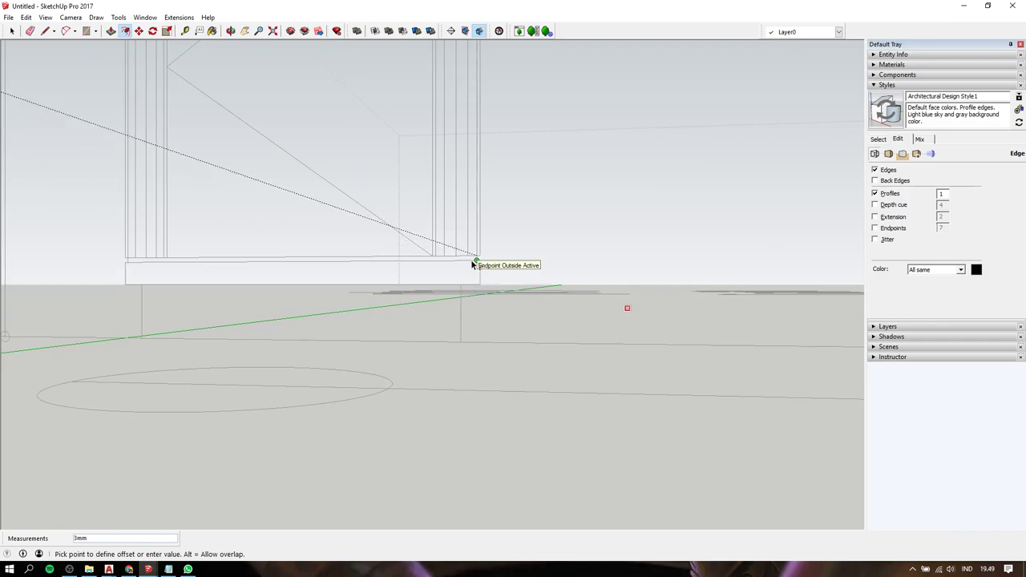
pyautogui.click(472, 266)
pyautogui.scroll(-2, 473, 265)
pyautogui.scroll(2, 320, 233)
pyautogui.moveTo(260, 214)
pyautogui.mouseDown(button='middle')
pyautogui.moveTo(312, 211)
pyautogui.moveTo(344, 106)
pyautogui.mouseUp(button='middle')
pyautogui.moveTo(272, 216)
pyautogui.mouseDown(button='middle')
pyautogui.moveTo(213, 378)
pyautogui.moveTo(278, 298)
pyautogui.moveTo(263, 149)
pyautogui.mouseUp(button='middle')
# - Push/pull the inner bottom face a further 5 mm and return to a level side view
pyautogui.press('p')
pyautogui.click(344, 232)
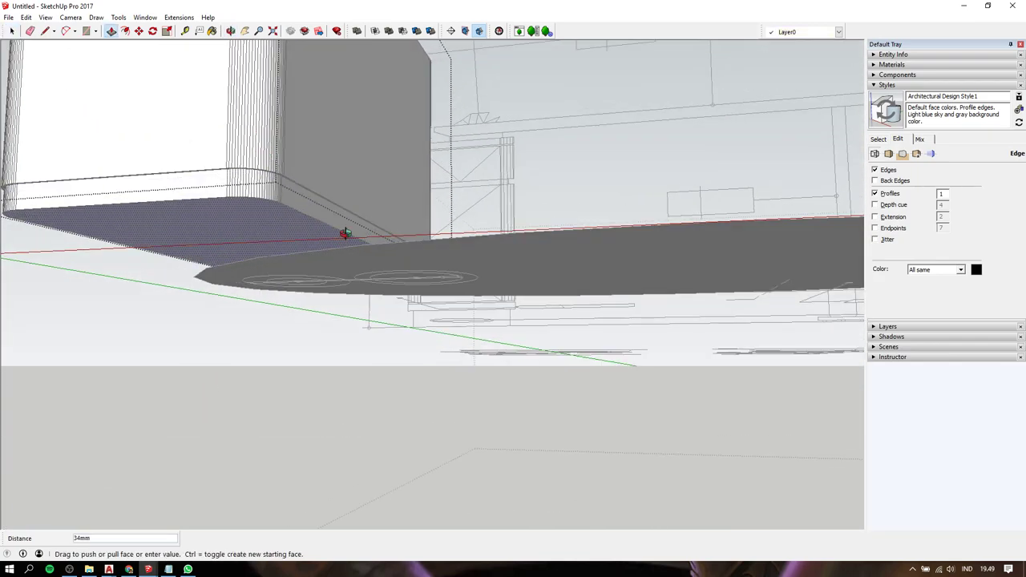
pyautogui.moveTo(343, 231); pyautogui.dragTo(381, 330, button='middle')
pyautogui.scroll(3, 451, 96)
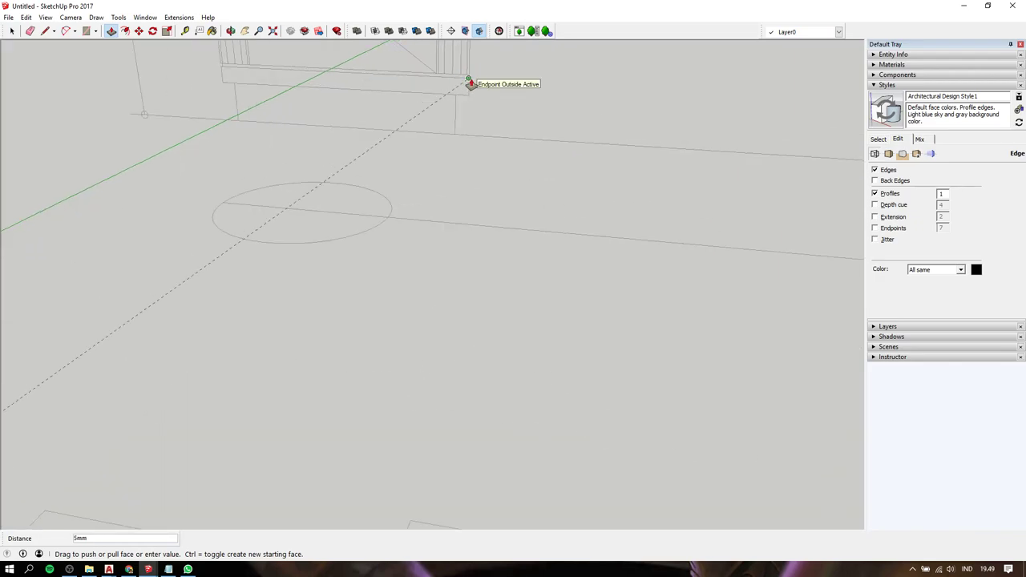
pyautogui.click(468, 88)
pyautogui.scroll(-5, 470, 87)
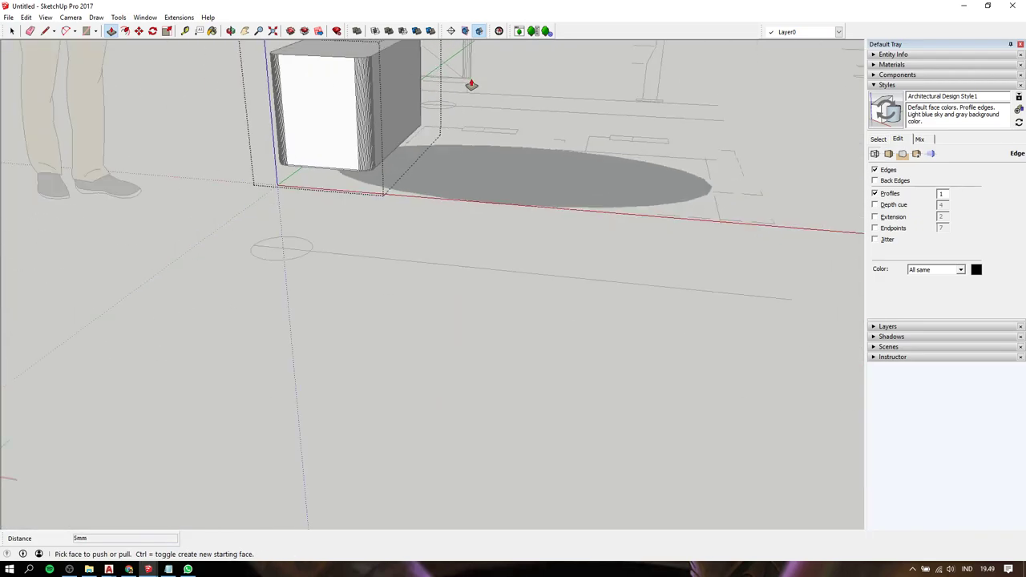
pyautogui.moveTo(470, 86)
pyautogui.mouseDown(button='middle')
pyautogui.moveTo(364, 95)
pyautogui.moveTo(373, 133)
pyautogui.mouseUp(button='middle')
pyautogui.scroll(3, 359, 201)
pyautogui.scroll(3, 355, 220)
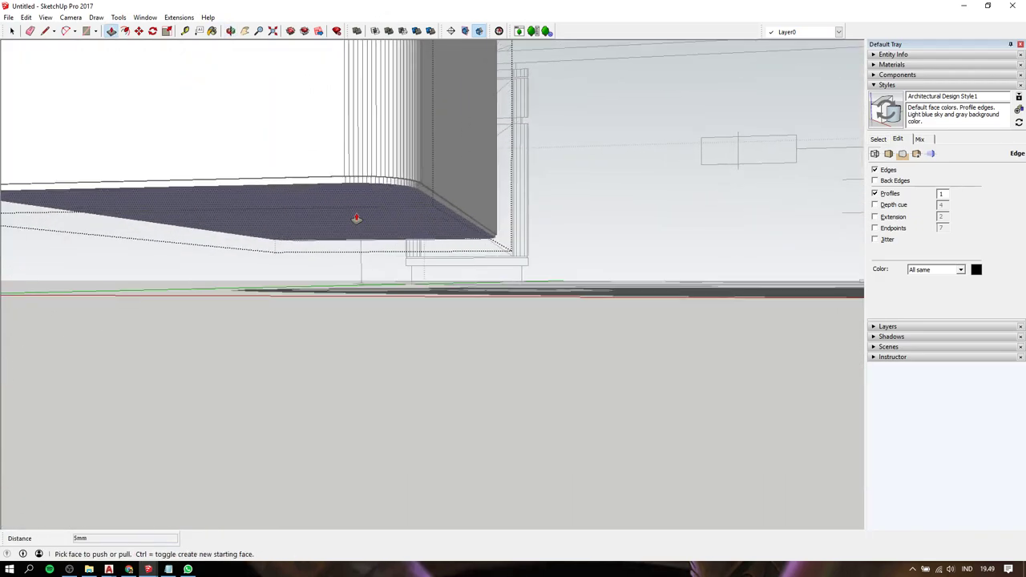
pyautogui.moveTo(355, 220); pyautogui.dragTo(366, 168, button='middle')
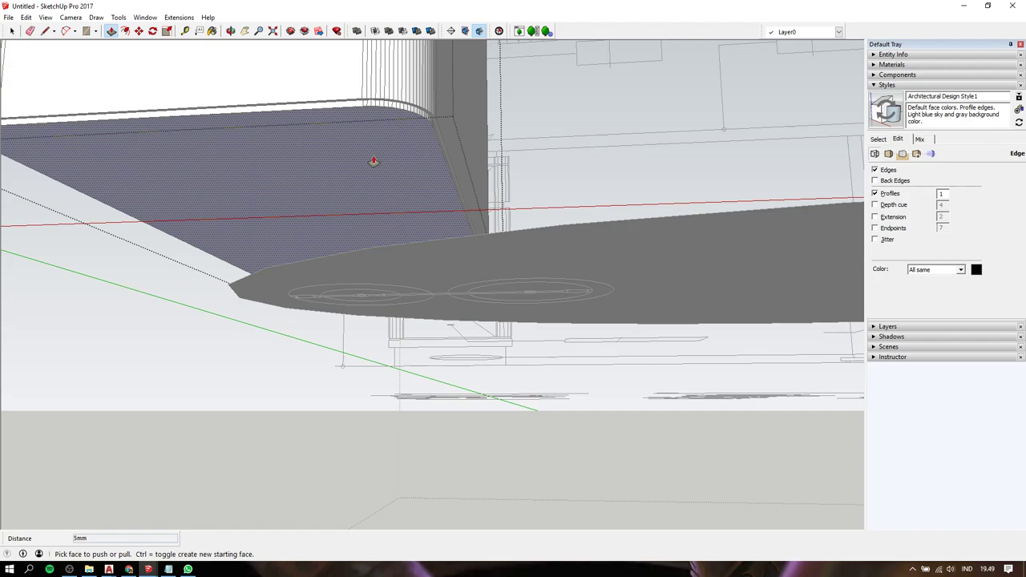
pyautogui.scroll(-2, 373, 161)
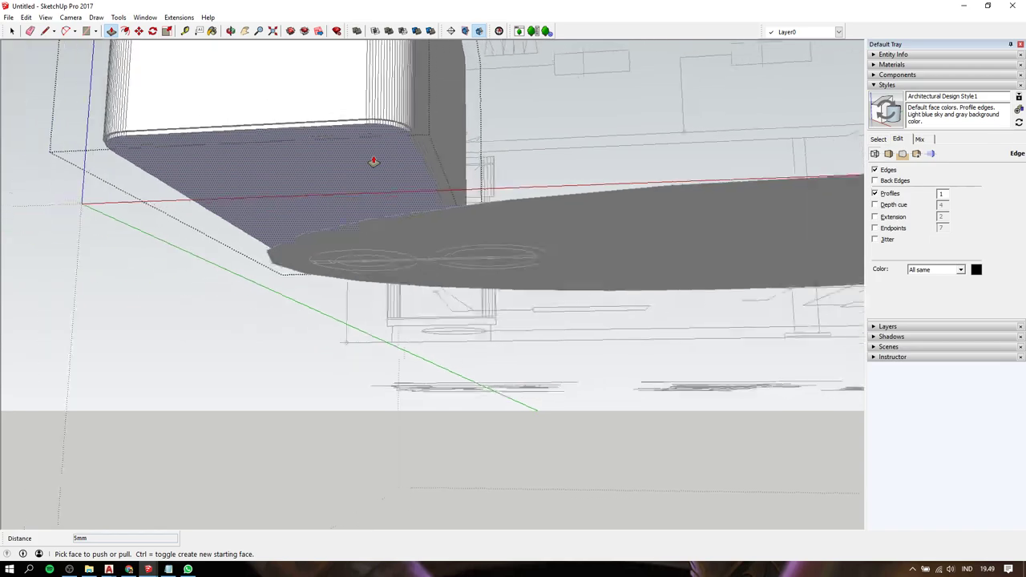
pyautogui.scroll(-3, 374, 161)
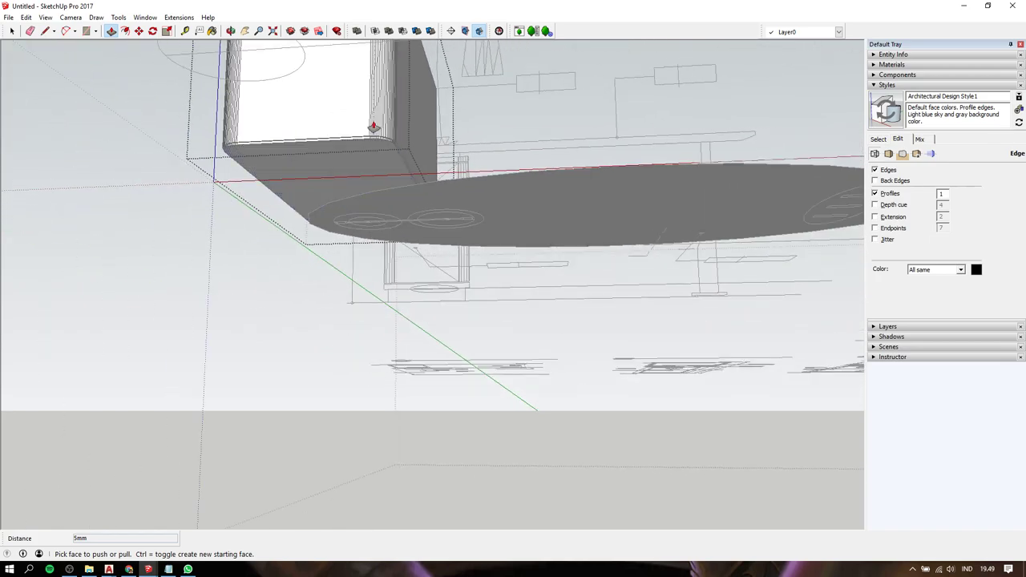
pyautogui.moveTo(373, 126)
pyautogui.mouseDown(button='middle')
pyautogui.moveTo(362, 80)
pyautogui.moveTo(360, 264)
pyautogui.moveTo(390, 267)
pyautogui.moveTo(394, 316)
pyautogui.mouseUp(button='middle')
# - Copy the box's top edge about 200 mm down the blue axis
pyautogui.moveTo(326, 209); pyautogui.dragTo(304, 160, button='middle')
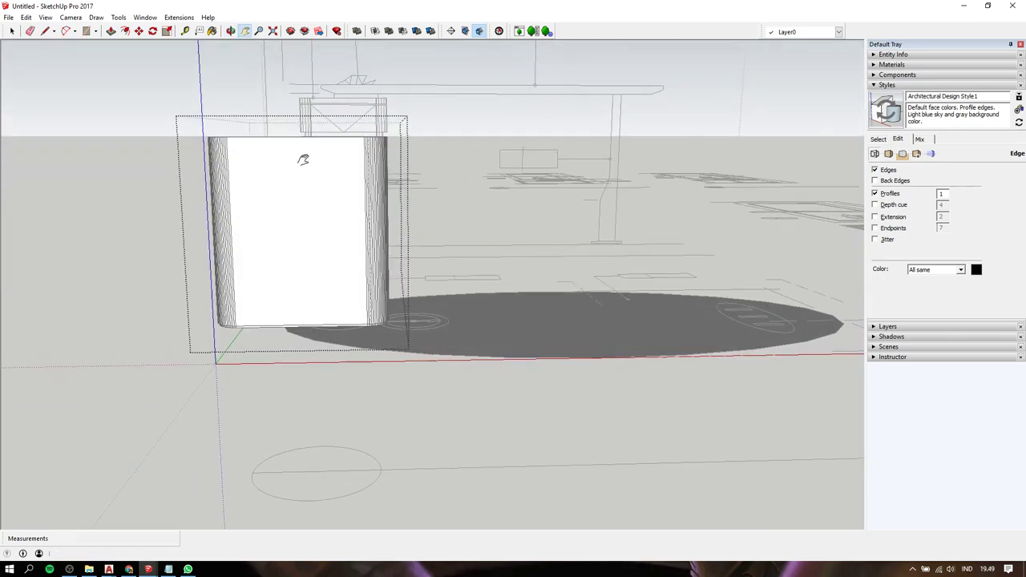
pyautogui.moveTo(130, 98); pyautogui.dragTo(428, 209)
pyautogui.press('m')
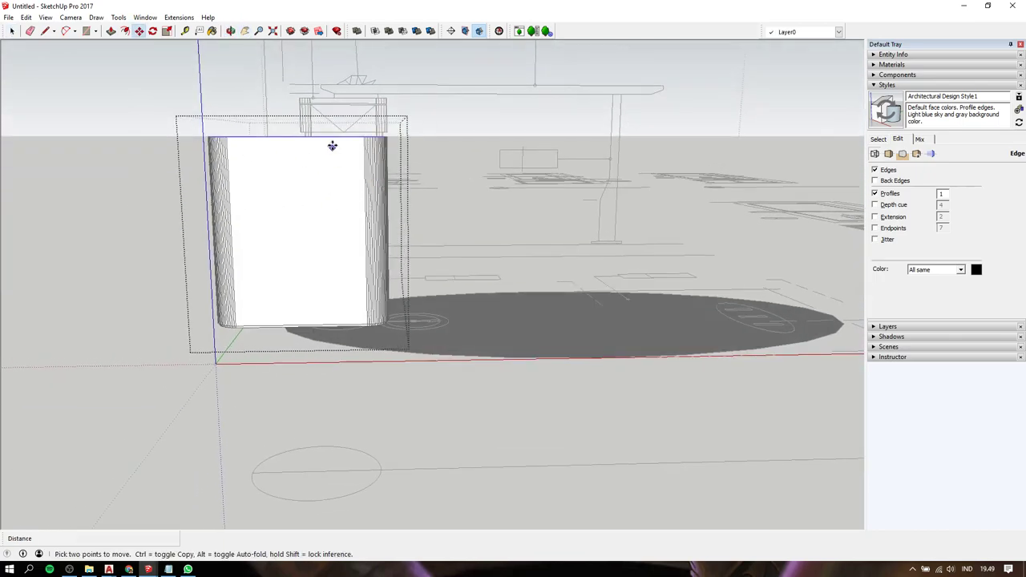
pyautogui.click(332, 135)
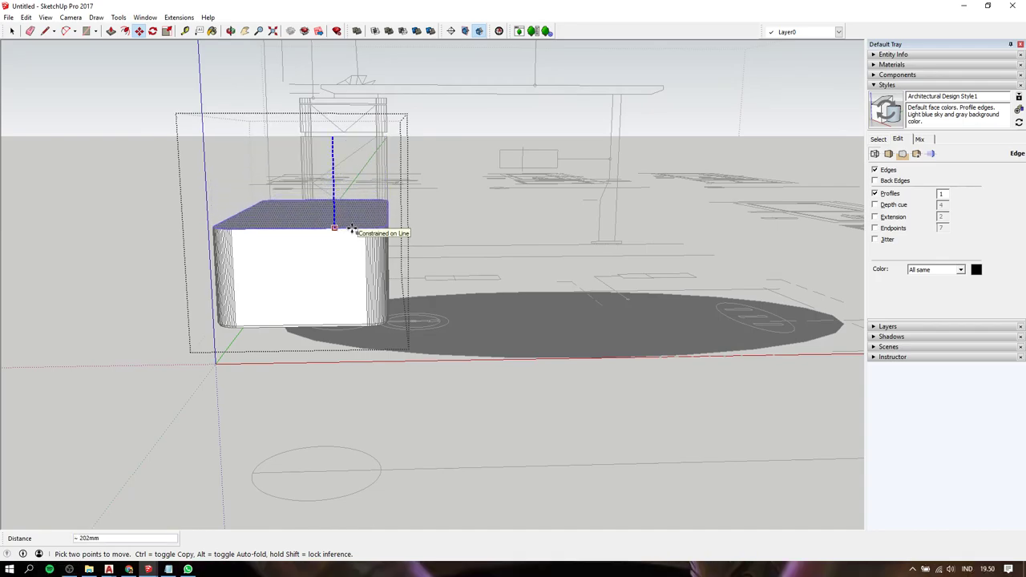
pyautogui.press('ctrl')
pyautogui.moveTo(428, 215)
pyautogui.mouseDown(button='middle')
pyautogui.moveTo(247, 220)
pyautogui.moveTo(409, 219)
pyautogui.mouseUp(button='middle')
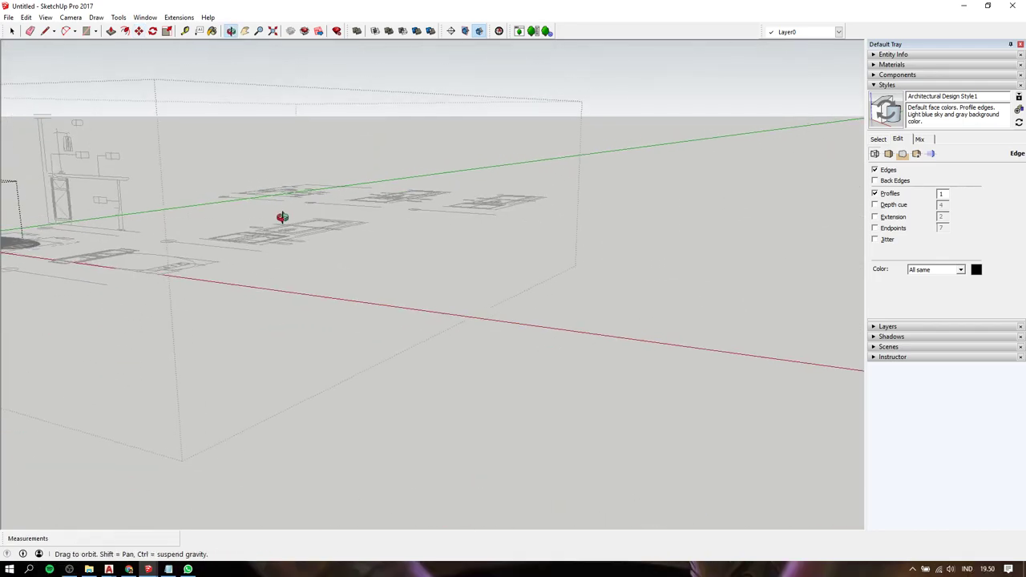
pyautogui.scroll(2, 91, 240)
pyautogui.scroll(4, 93, 264)
pyautogui.scroll(3, 101, 256)
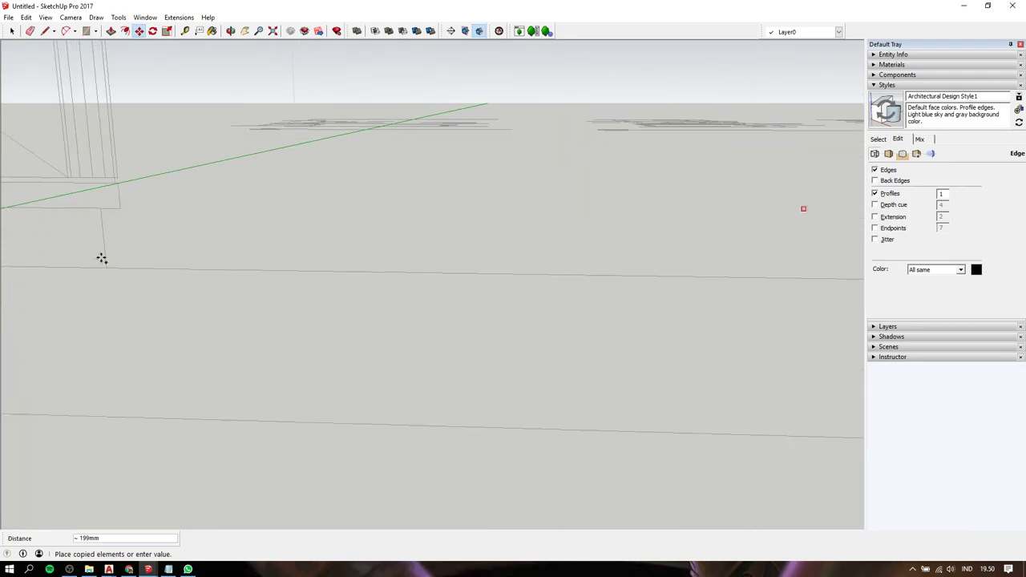
pyautogui.click(119, 183)
# - Orbit and pan the view toward the box's underside
pyautogui.scroll(-2, 183, 195)
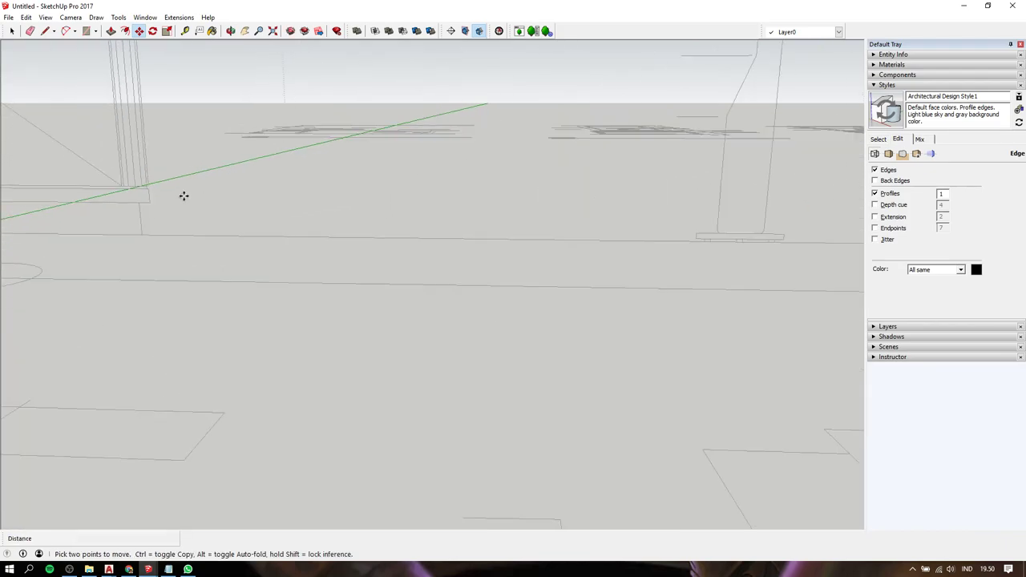
pyautogui.scroll(-3, 183, 196)
pyautogui.scroll(-1, 184, 195)
pyautogui.moveTo(80, 188); pyautogui.dragTo(272, 89, button='middle')
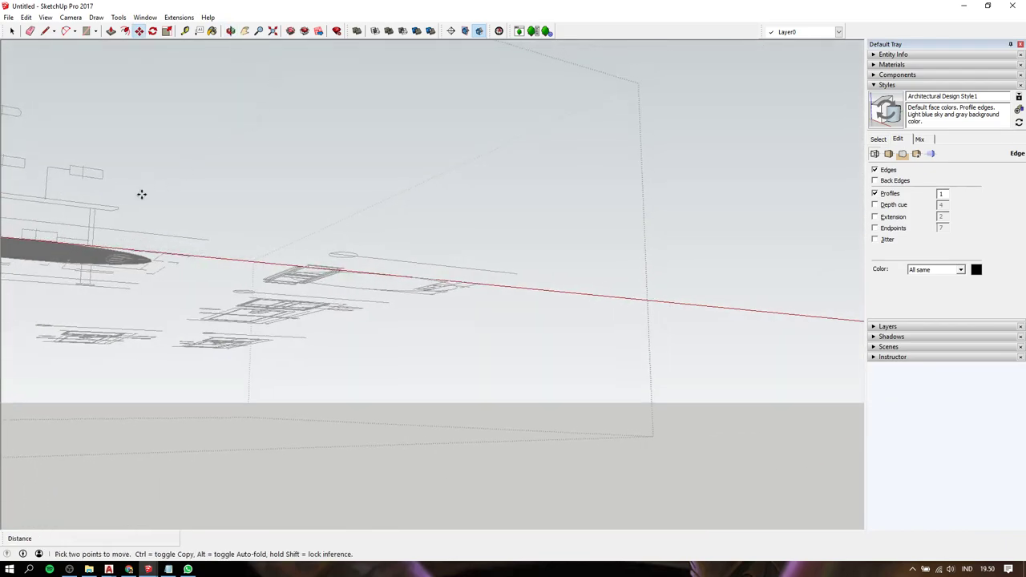
pyautogui.keyDown('shift'); pyautogui.moveTo(142, 193); pyautogui.dragTo(532, 242, button='middle'); pyautogui.keyUp('shift')
pyautogui.scroll(5, 533, 242)
pyautogui.scroll(1, 607, 264)
# - Pull the box's bottom face out 25 mm
pyautogui.moveTo(591, 246); pyautogui.dragTo(384, 101)
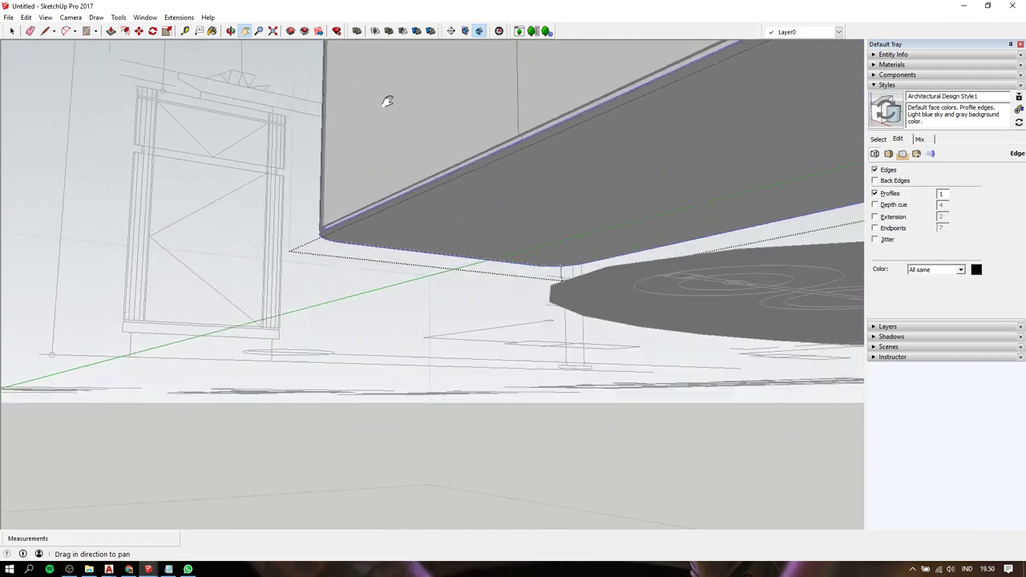
pyautogui.press('p')
pyautogui.click(437, 191)
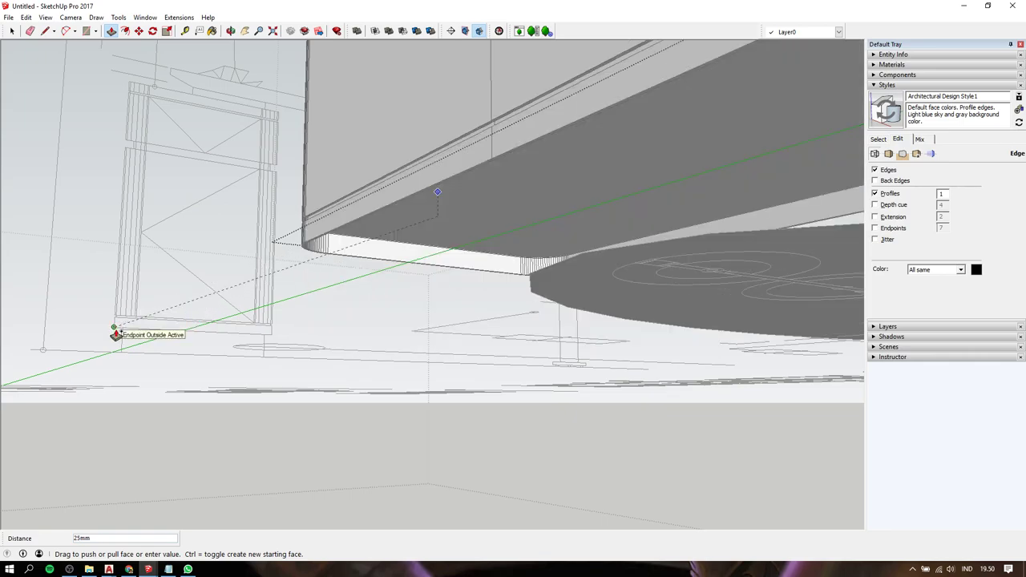
pyautogui.press('Escape')
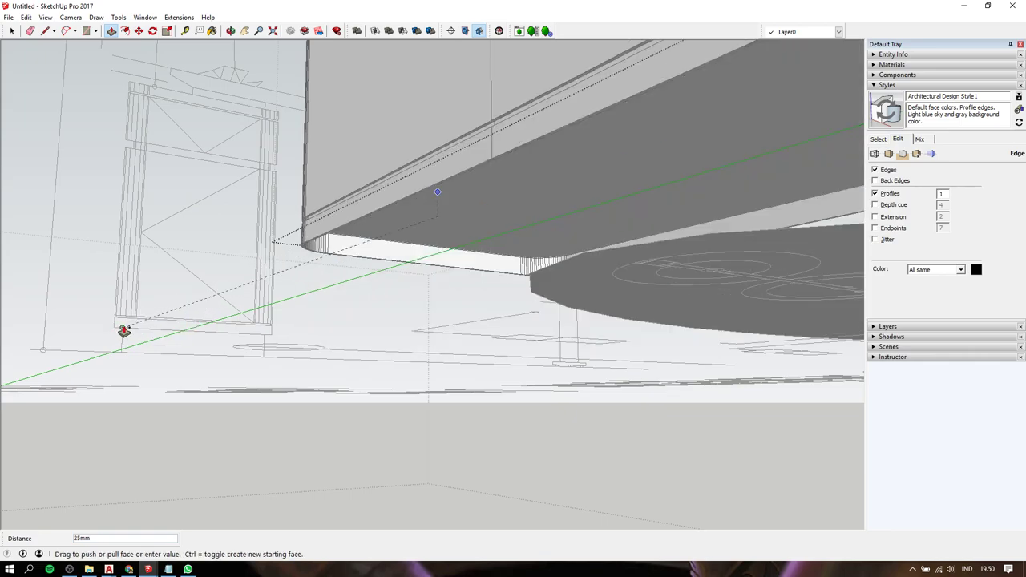
pyautogui.click(122, 328)
# - Draw a line across the bottom face, then delete it as unwanted
pyautogui.moveTo(349, 209)
pyautogui.mouseDown(button='middle')
pyautogui.moveTo(350, 137)
pyautogui.moveTo(245, 119)
pyautogui.moveTo(213, 149)
pyautogui.moveTo(295, 169)
pyautogui.moveTo(360, 265)
pyautogui.moveTo(328, 287)
pyautogui.moveTo(289, 290)
pyautogui.moveTo(309, 267)
pyautogui.moveTo(378, 254)
pyautogui.moveTo(313, 254)
pyautogui.moveTo(262, 225)
pyautogui.mouseUp(button='middle')
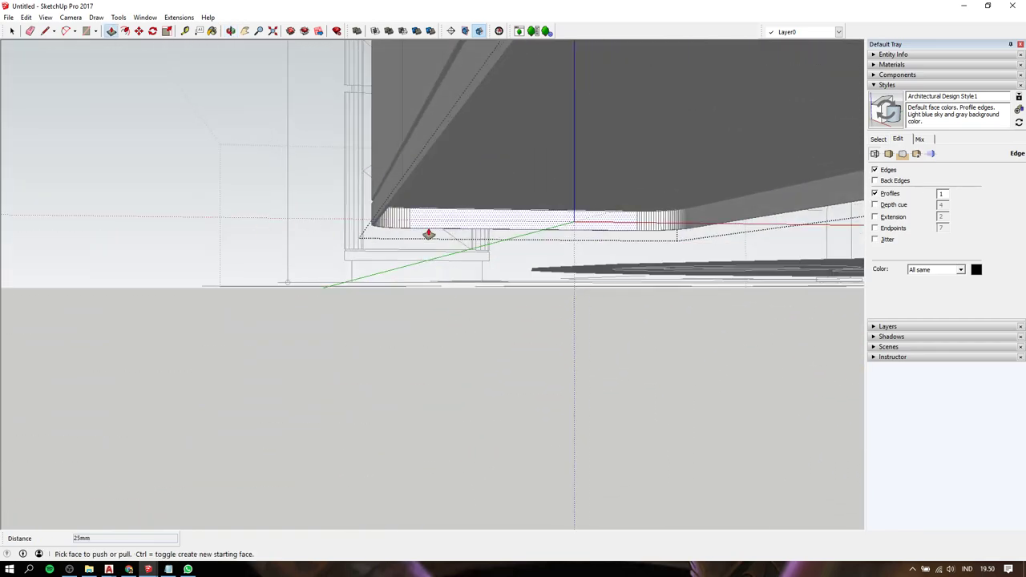
pyautogui.press('l')
pyautogui.click(459, 117)
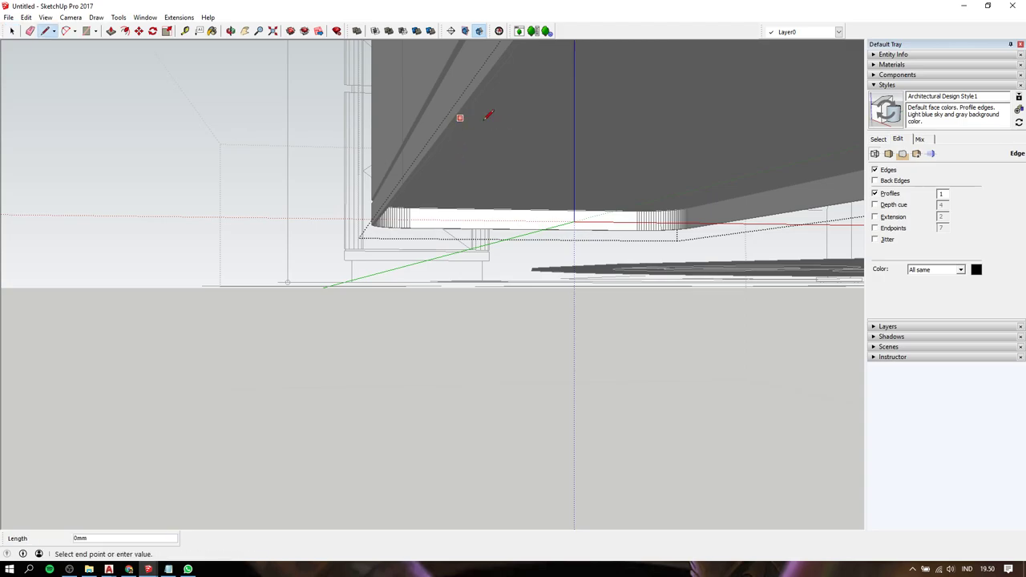
pyautogui.click(835, 202)
pyautogui.press('space')
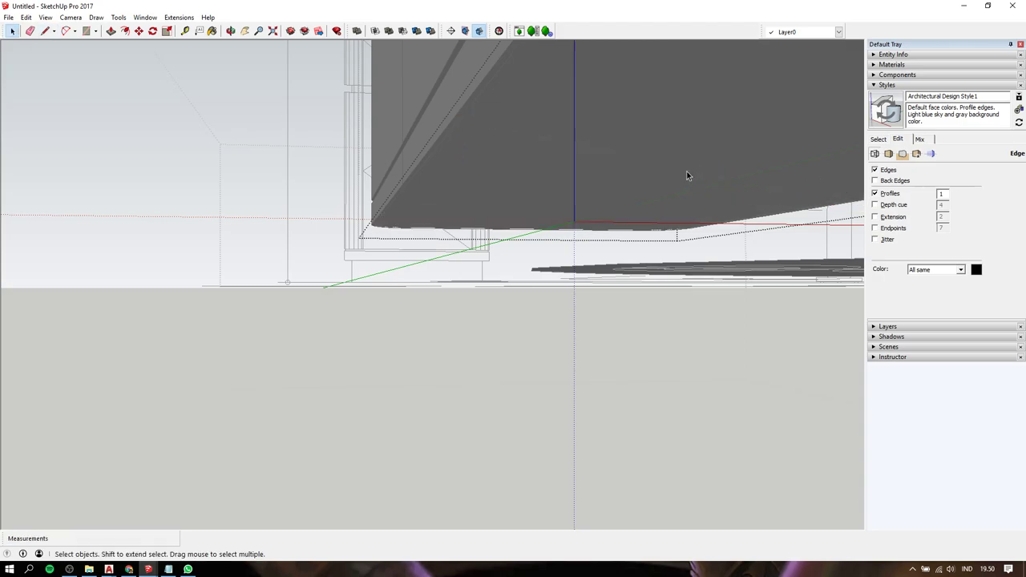
pyautogui.click(687, 176)
pyautogui.press('Delete')
# - Inset the bottom face outline and extrude the inset face down 60 mm
pyautogui.press('f')
pyautogui.click(455, 156)
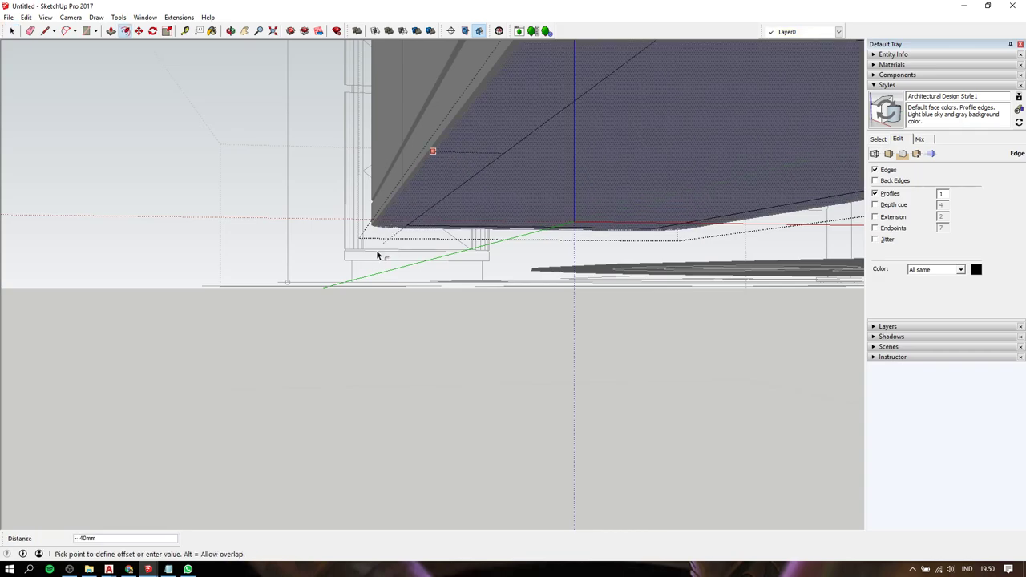
pyautogui.press('space')
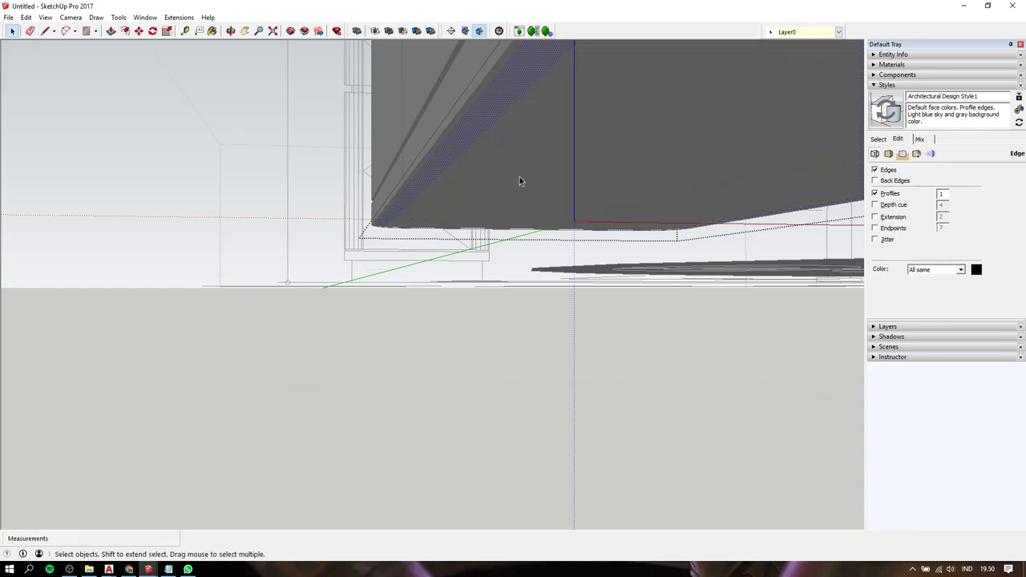
pyautogui.press('p')
pyautogui.moveTo(519, 180); pyautogui.dragTo(353, 284)
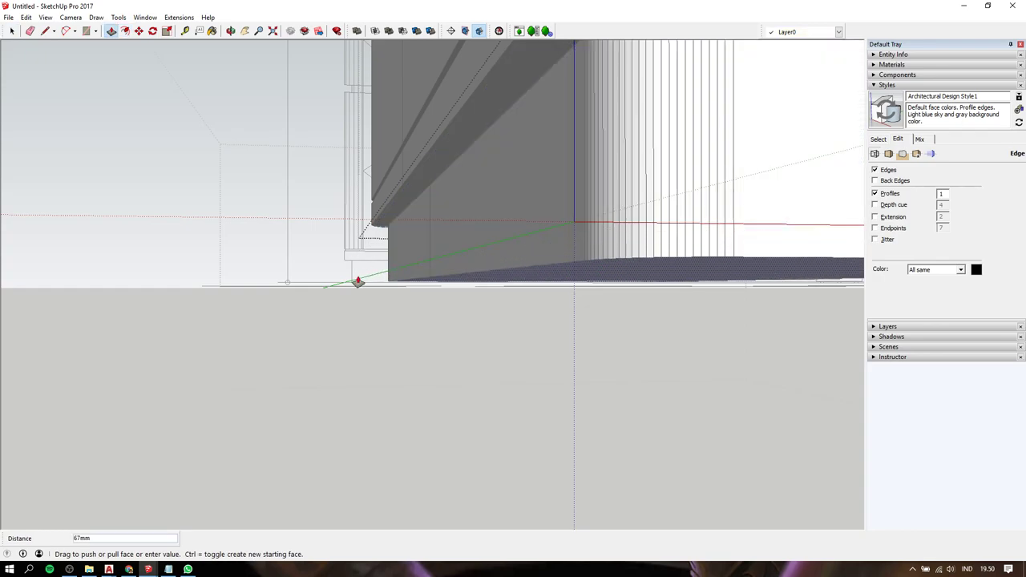
pyautogui.click(352, 284)
pyautogui.scroll(-5, 486, 215)
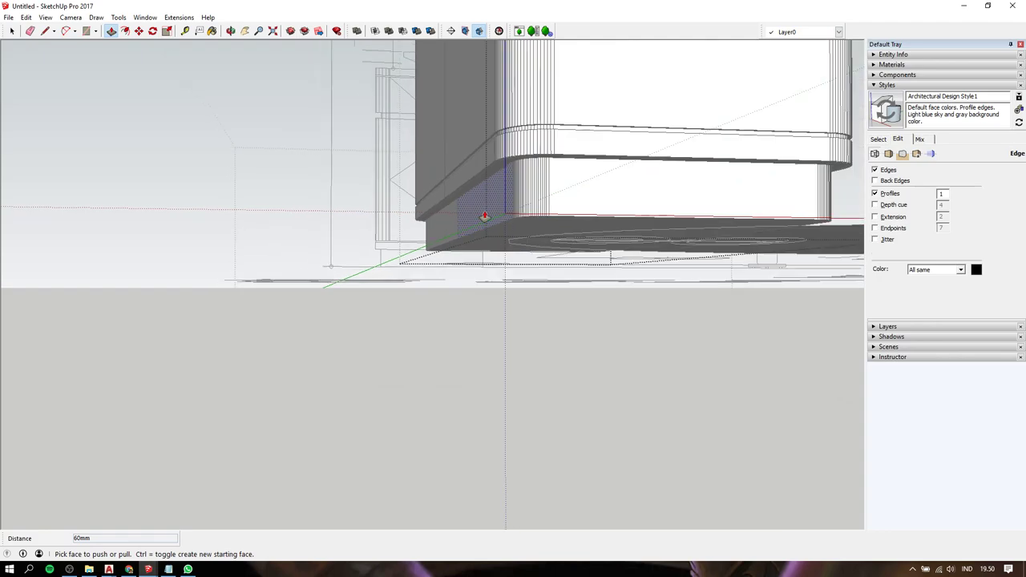
pyautogui.moveTo(606, 206)
pyautogui.mouseDown(button='middle')
pyautogui.moveTo(513, 137)
pyautogui.moveTo(543, 344)
pyautogui.mouseUp(button='middle')
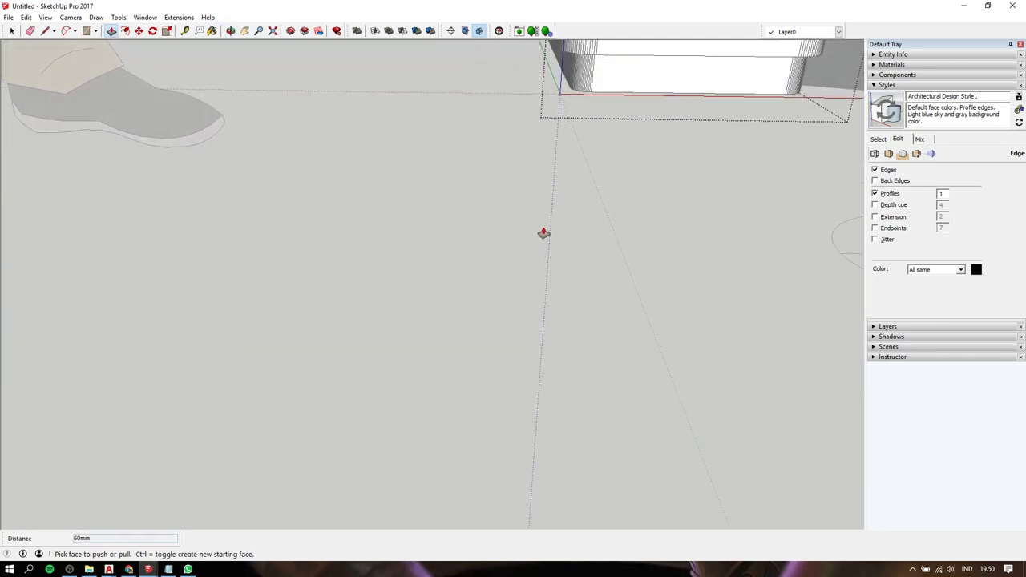
pyautogui.keyDown('shift'); pyautogui.moveTo(542, 232); pyautogui.dragTo(387, 428, button='middle'); pyautogui.keyUp('shift')
pyautogui.scroll(-3, 458, 305)
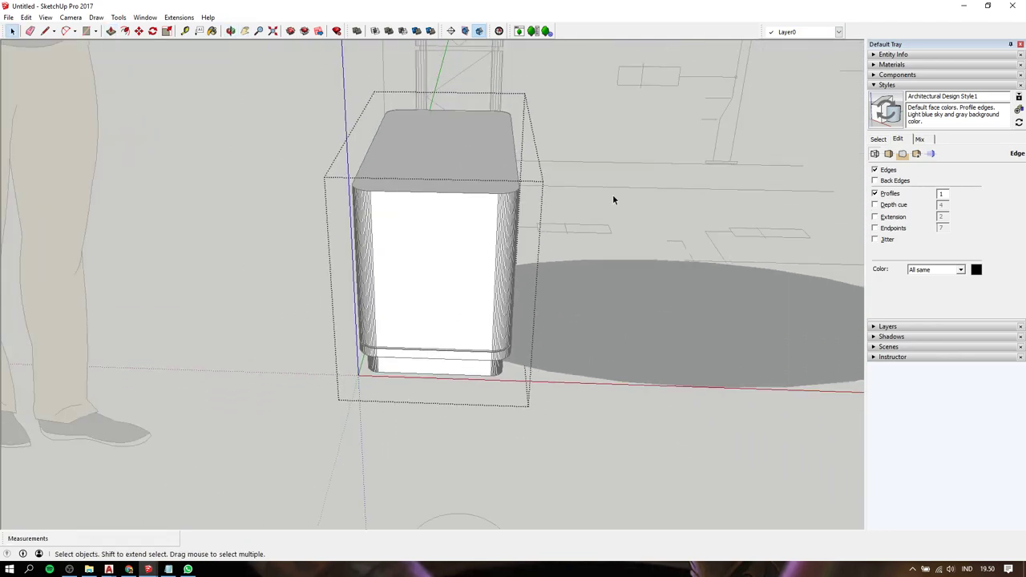
# - Bring the Notepad narration notes forward beside the finished box model
pyautogui.moveTo(613, 199)
pyautogui.keyDown('shift'); pyautogui.mouseDown(button='middle')
pyautogui.moveTo(556, 141)
pyautogui.moveTo(458, 238)
pyautogui.moveTo(458, 201)
pyautogui.moveTo(464, 220)
pyautogui.mouseUp(button='middle'); pyautogui.keyUp('shift')
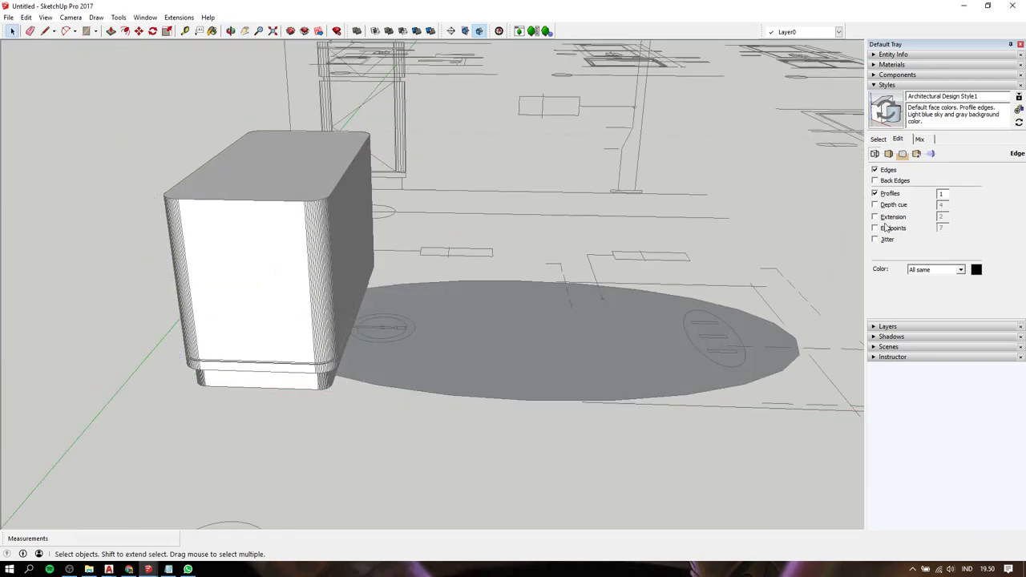
pyautogui.click(172, 570)
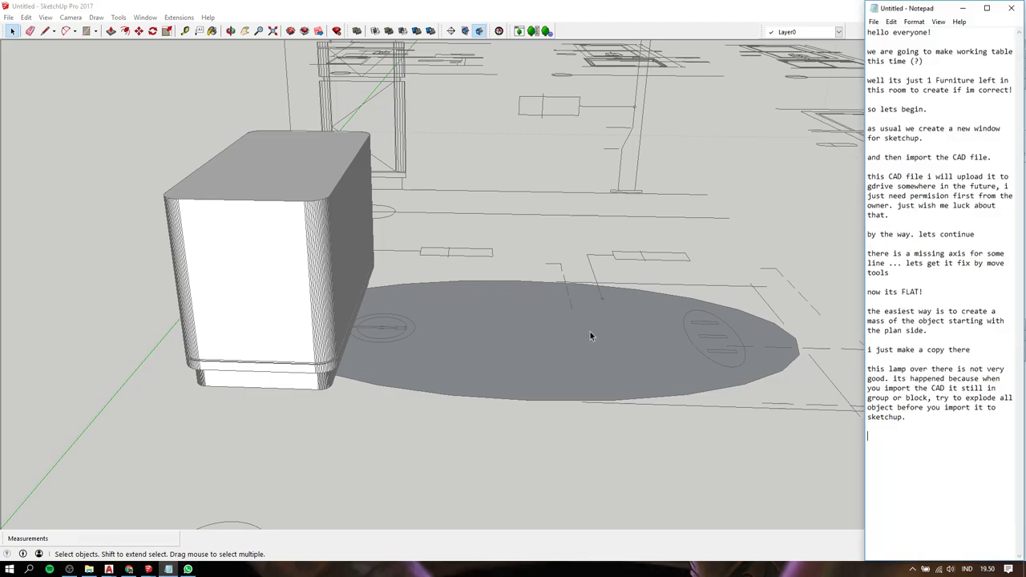
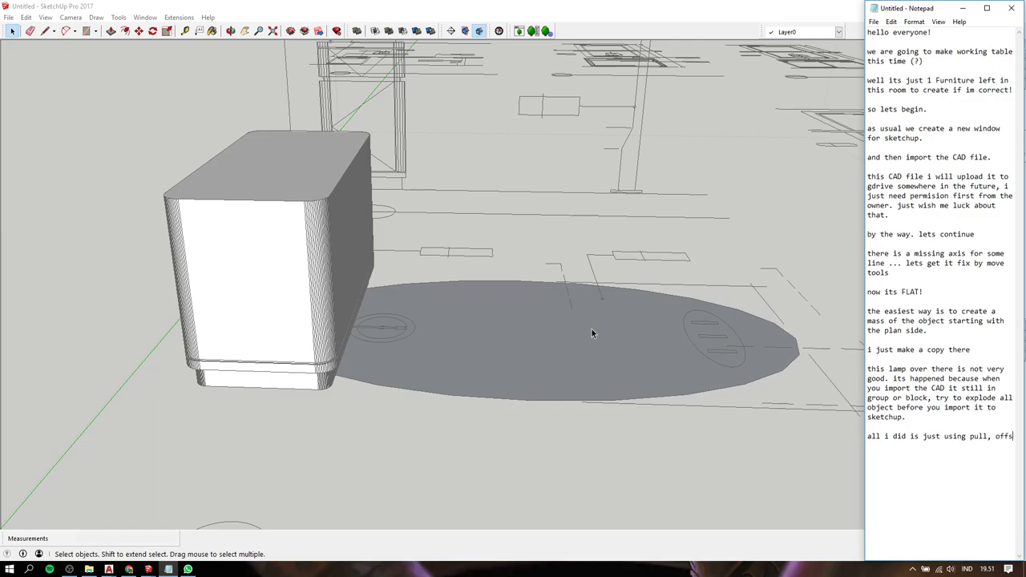
# - Finish the Notepad note saying only pull, offset and move tools were used, then return to SketchUp
pyautogui.write('et, and move tools there.')
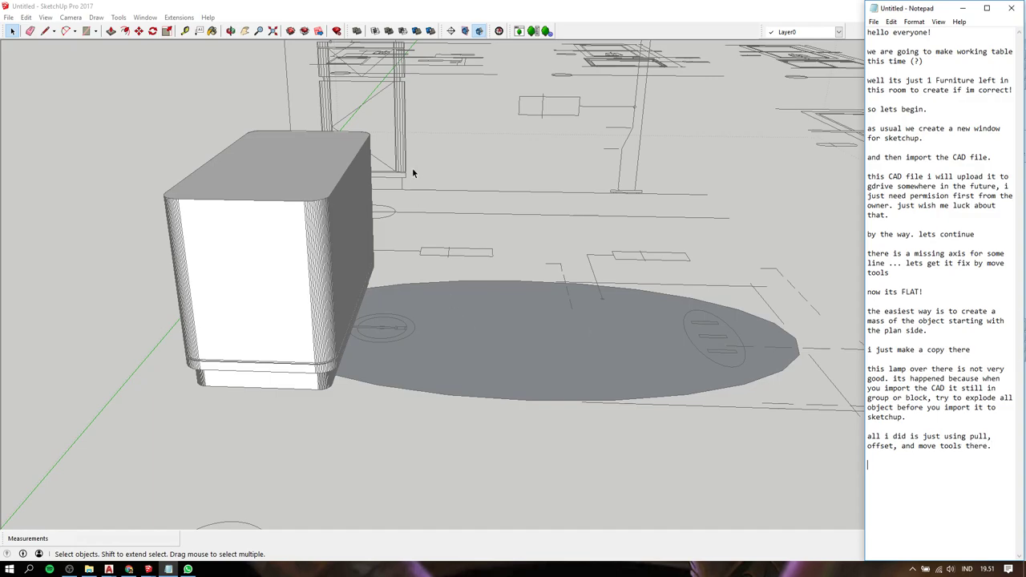
pyautogui.click(460, 150)
pyautogui.keyDown('shift'); pyautogui.moveTo(331, 172); pyautogui.dragTo(328, 390, button='middle'); pyautogui.keyUp('shift')
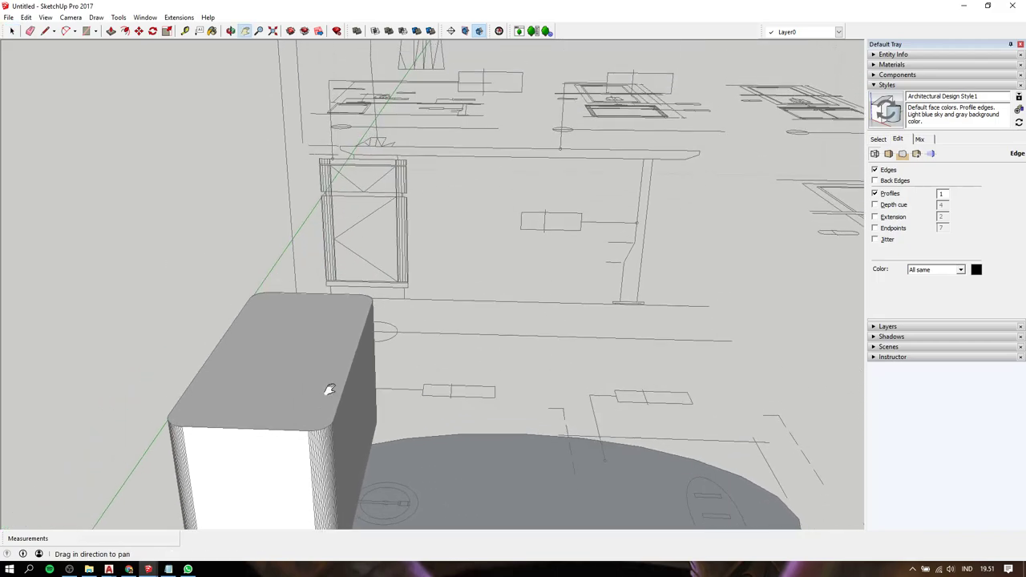
pyautogui.scroll(-3, 329, 390)
pyautogui.scroll(2, 377, 254)
pyautogui.scroll(1, 366, 246)
pyautogui.scroll(3, 364, 242)
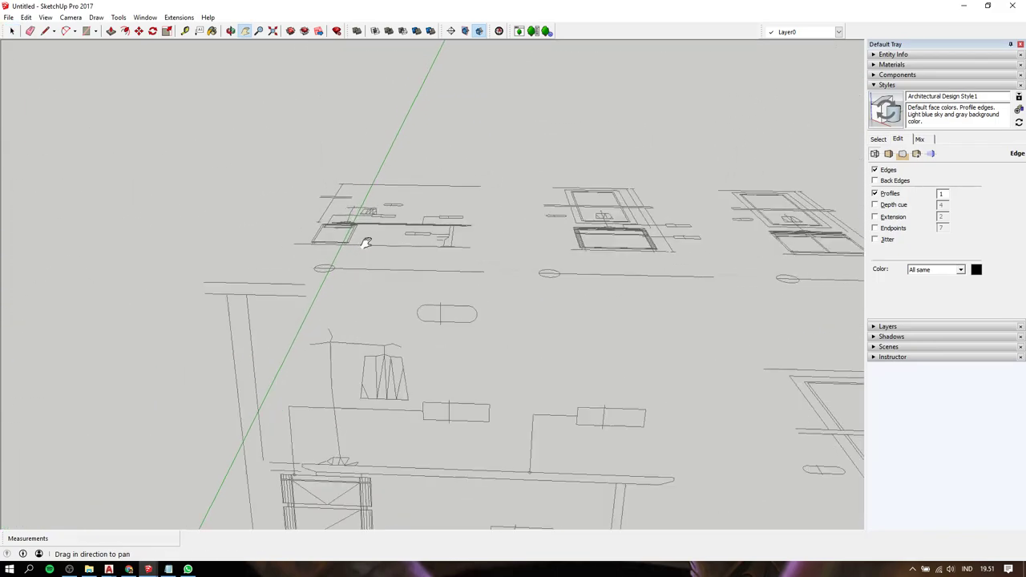
pyautogui.moveTo(365, 242)
pyautogui.keyDown('shift'); pyautogui.mouseDown(button='middle')
pyautogui.moveTo(407, 270)
pyautogui.moveTo(382, 392)
pyautogui.moveTo(384, 404)
pyautogui.moveTo(414, 403)
pyautogui.mouseUp(button='middle'); pyautogui.keyUp('shift')
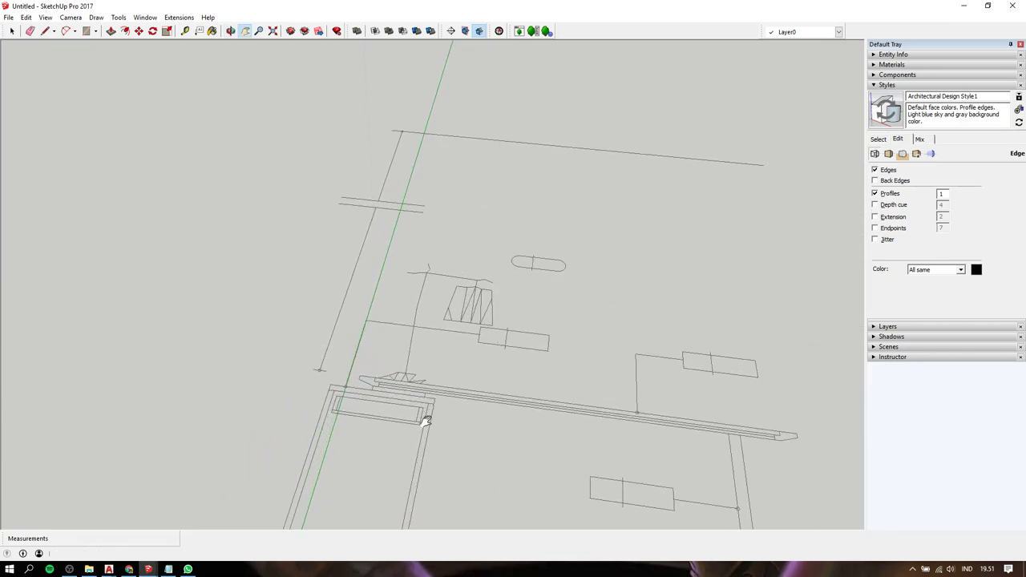
pyautogui.scroll(1, 426, 421)
pyautogui.press('t')
pyautogui.click(424, 443)
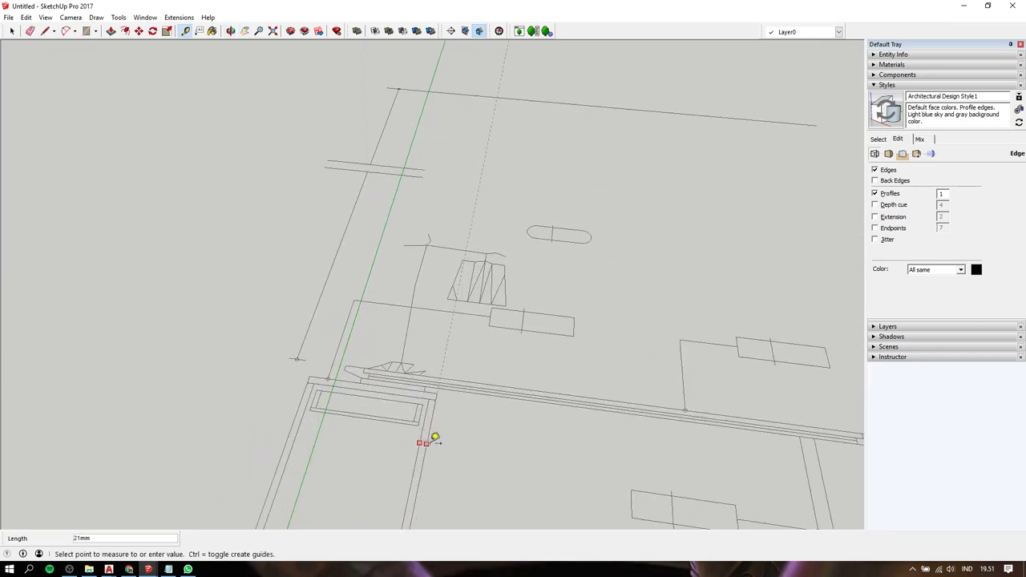
pyautogui.scroll(-2, 432, 437)
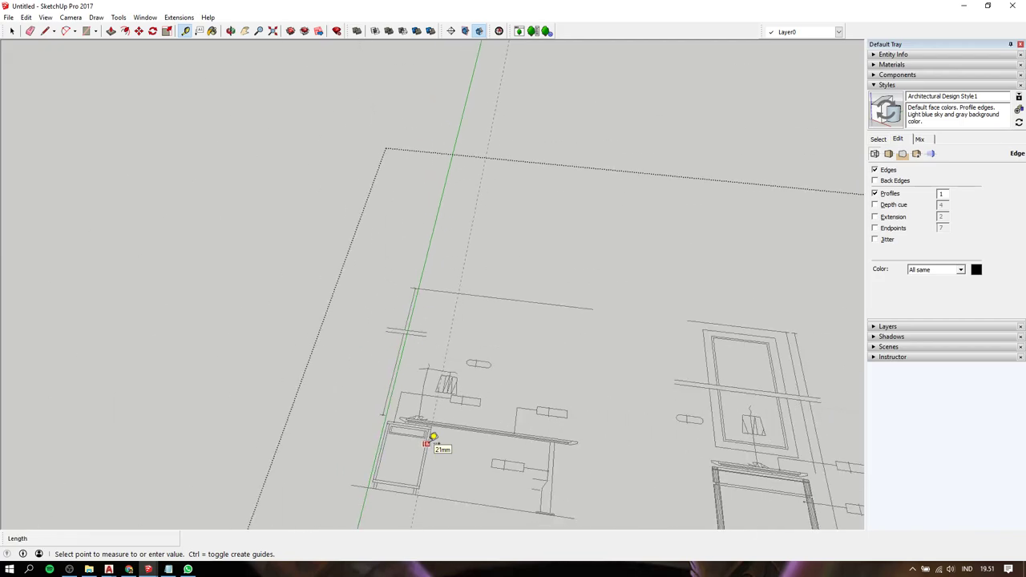
pyautogui.press('space')
pyautogui.keyDown('shift'); pyautogui.moveTo(474, 435); pyautogui.dragTo(489, 146, button='middle'); pyautogui.keyUp('shift')
pyautogui.scroll(-2, 489, 146)
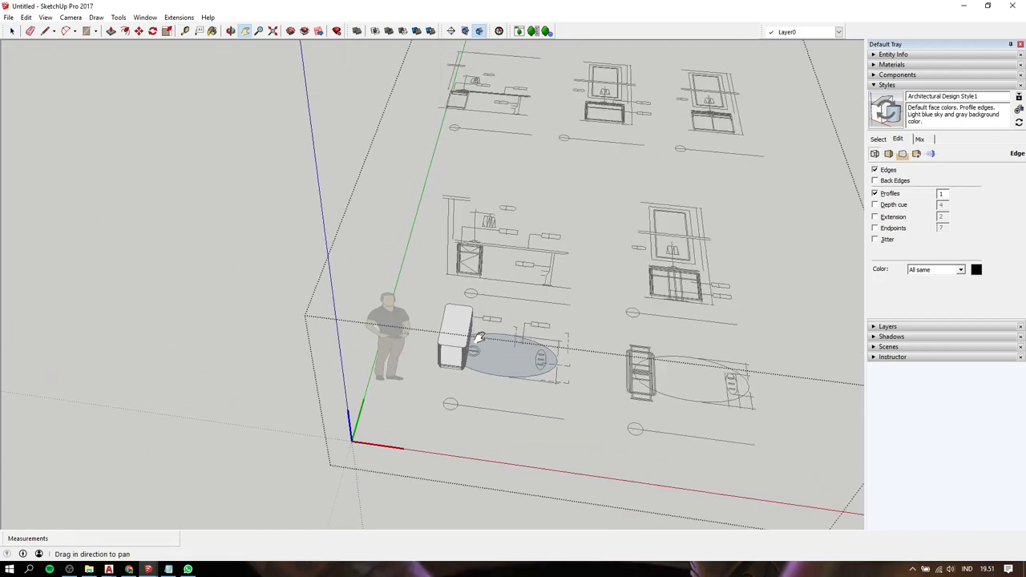
pyautogui.scroll(5, 406, 294)
pyautogui.click(406, 295)
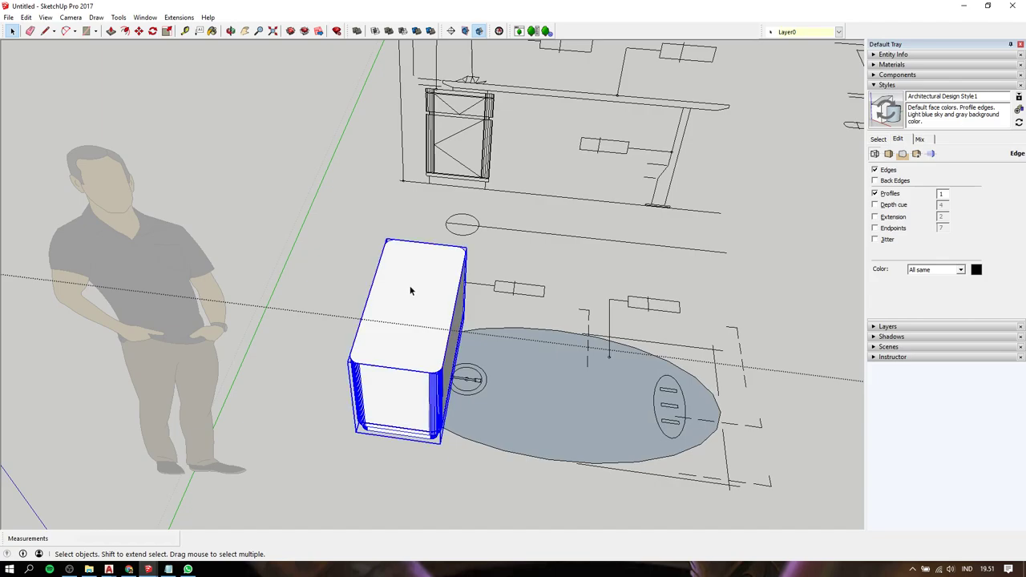
# - Inside the cabinet group, offset the top face outline inward by 21 mm
pyautogui.doubleClick(432, 280)
pyautogui.click(434, 278)
pyautogui.press('f')
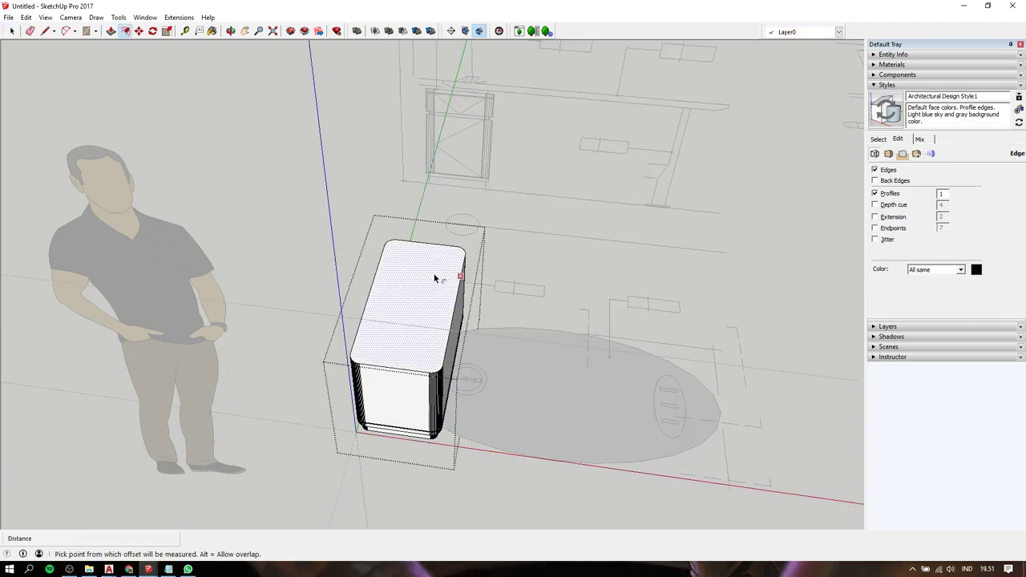
pyautogui.click(434, 278)
pyautogui.write('1')
pyautogui.press('Return')
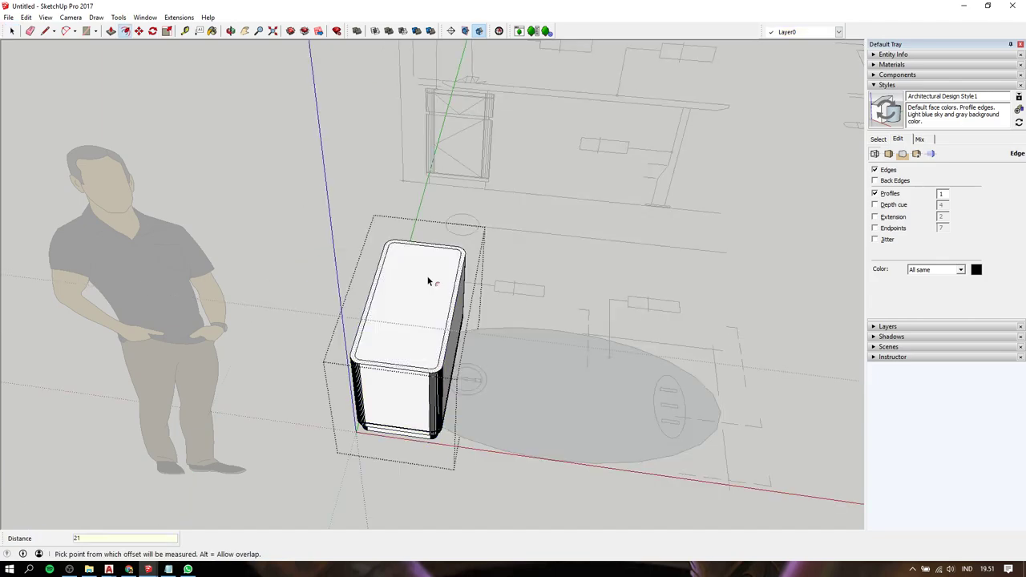
pyautogui.scroll(2, 429, 280)
pyautogui.press('space')
# - Recess the inner top face, then undo it so the cabinet top stays closed
pyautogui.click(406, 367)
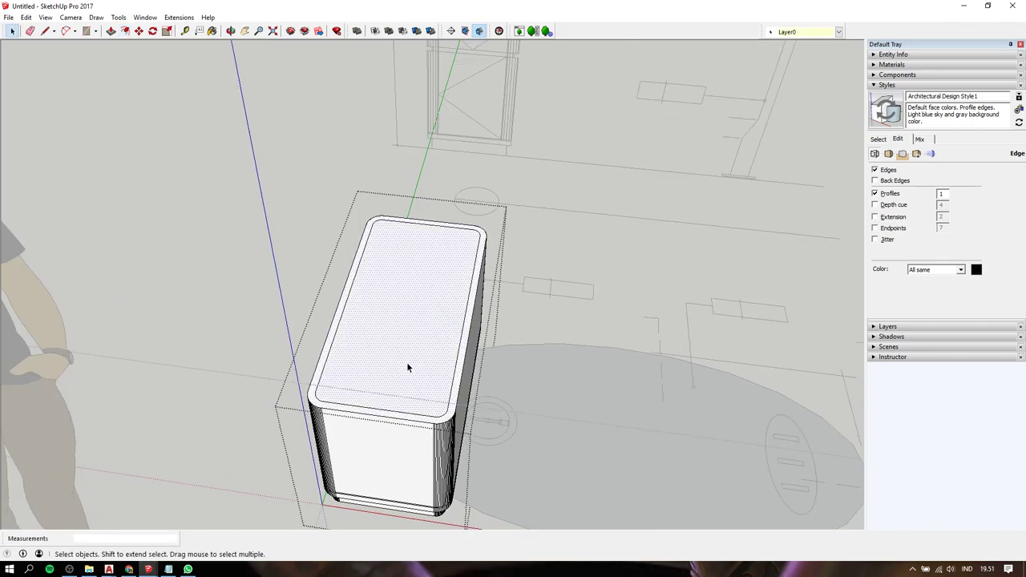
pyautogui.moveTo(407, 367)
pyautogui.mouseDown(button='middle')
pyautogui.moveTo(422, 360)
pyautogui.moveTo(407, 321)
pyautogui.mouseUp(button='middle')
pyautogui.press('p')
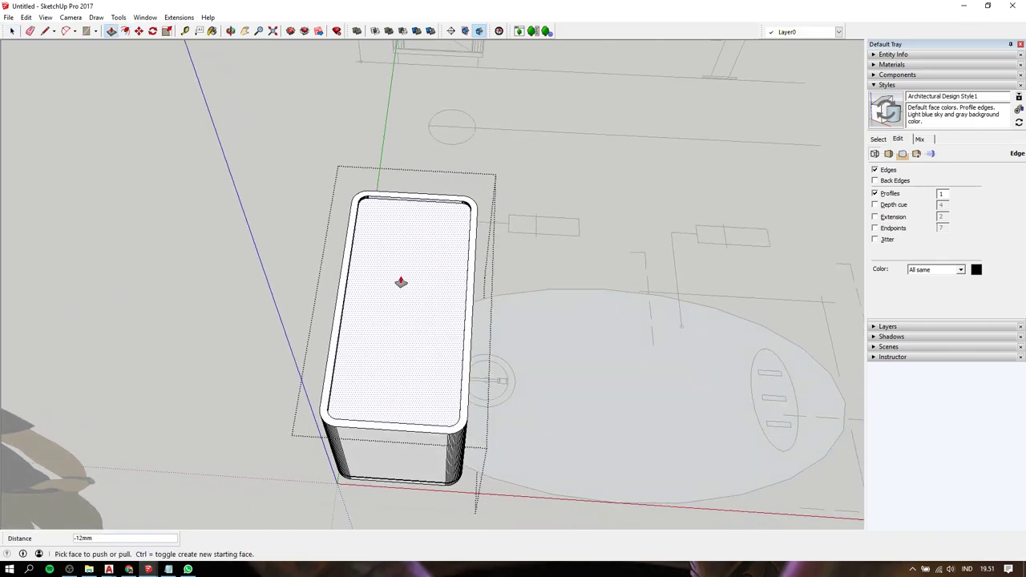
pyautogui.click(401, 282)
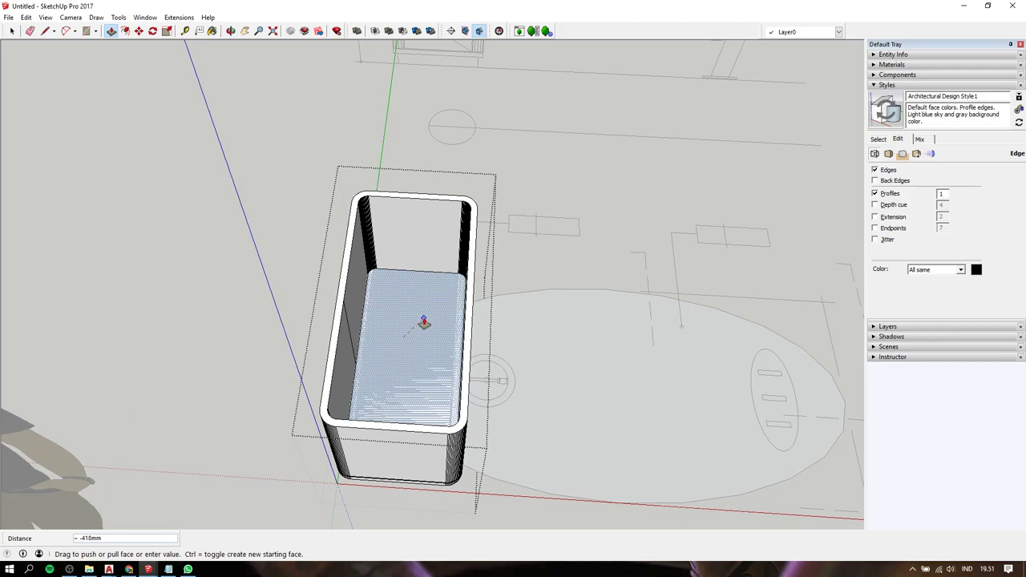
pyautogui.click(424, 323)
pyautogui.moveTo(424, 322)
pyautogui.mouseDown(button='middle')
pyautogui.moveTo(472, 147)
pyautogui.moveTo(448, 71)
pyautogui.moveTo(412, 176)
pyautogui.moveTo(423, 272)
pyautogui.mouseUp(button='middle')
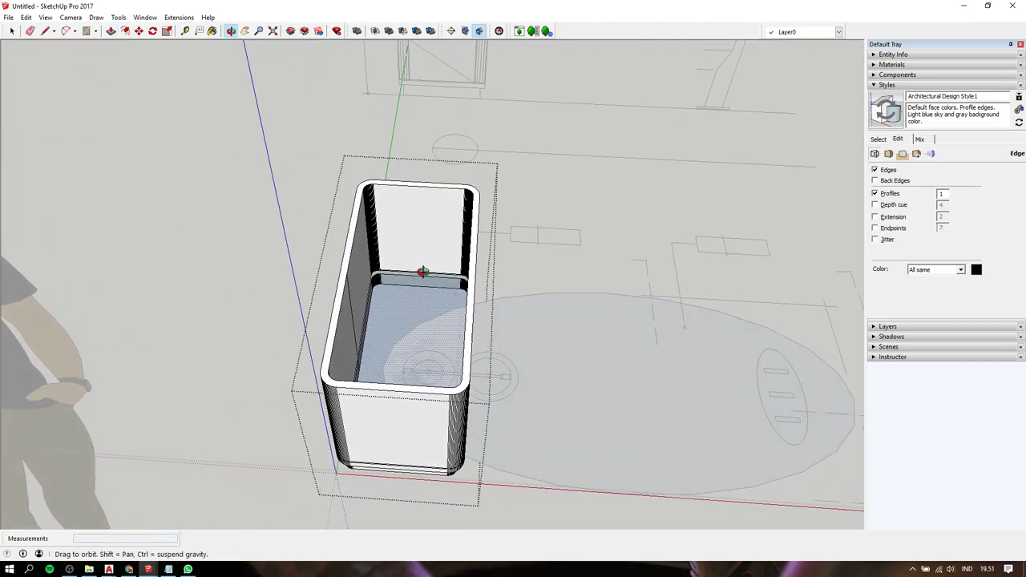
pyautogui.hotkey('ctrl', 'z')
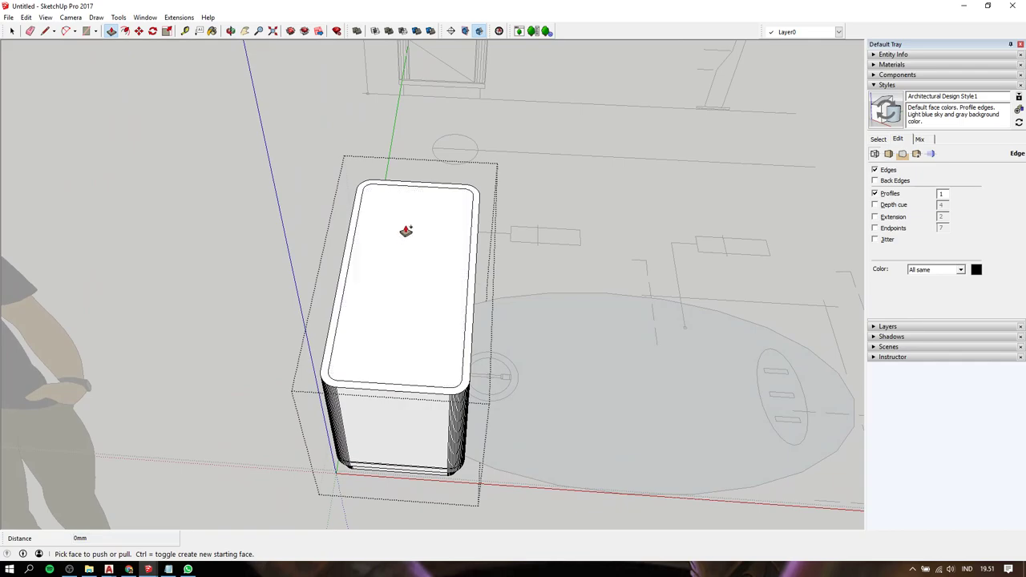
pyautogui.press('h')
pyautogui.moveTo(547, 158)
pyautogui.mouseDown()
pyautogui.moveTo(550, 170)
pyautogui.moveTo(534, 105)
pyautogui.moveTo(474, 298)
pyautogui.moveTo(424, 284)
pyautogui.mouseUp()
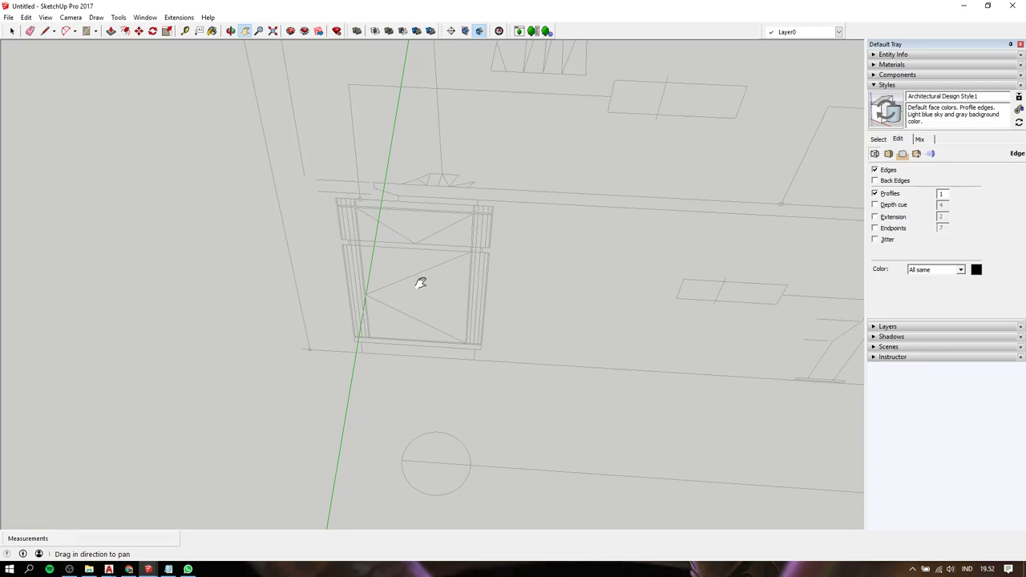
# - Zoom in on the cabinet and try an offset on its top edge, then cancel it and exit the group
pyautogui.scroll(-2, 421, 282)
pyautogui.moveTo(421, 281)
pyautogui.mouseDown(button='middle')
pyautogui.moveTo(437, 378)
pyautogui.moveTo(435, 188)
pyautogui.mouseUp(button='middle')
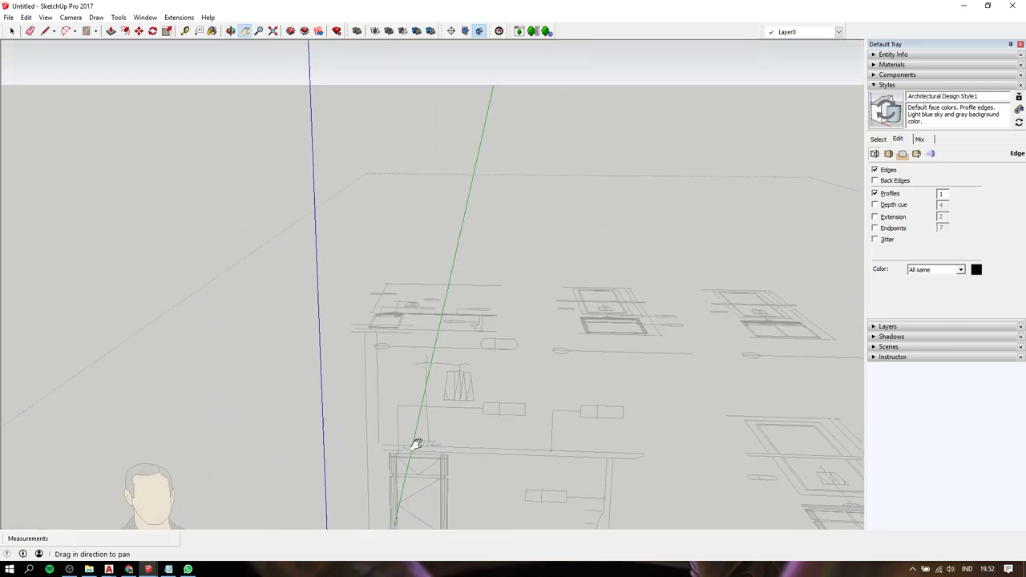
pyautogui.scroll(3, 424, 179)
pyautogui.scroll(2, 424, 275)
pyautogui.scroll(1, 424, 259)
pyautogui.scroll(2, 424, 247)
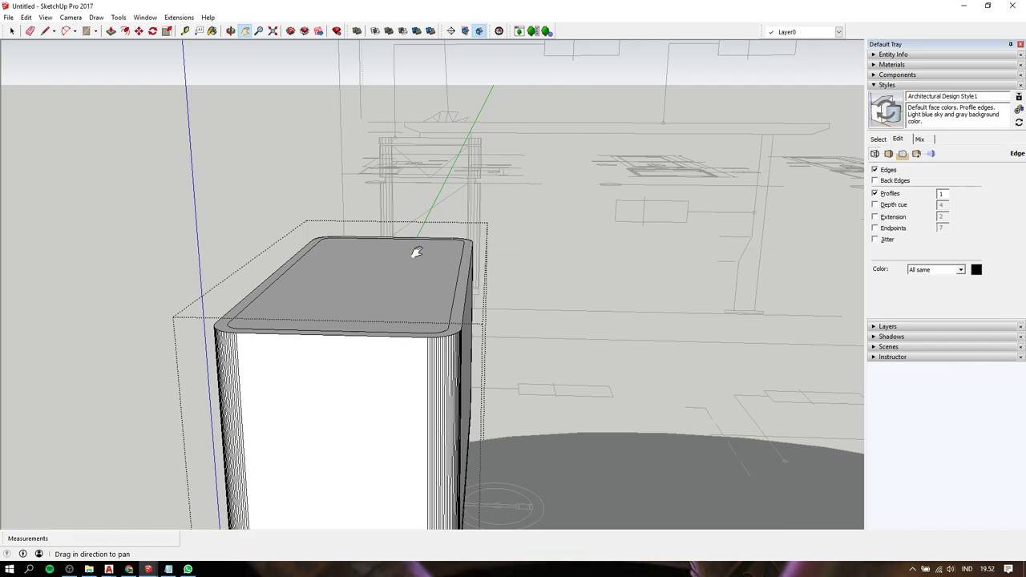
pyautogui.press('space')
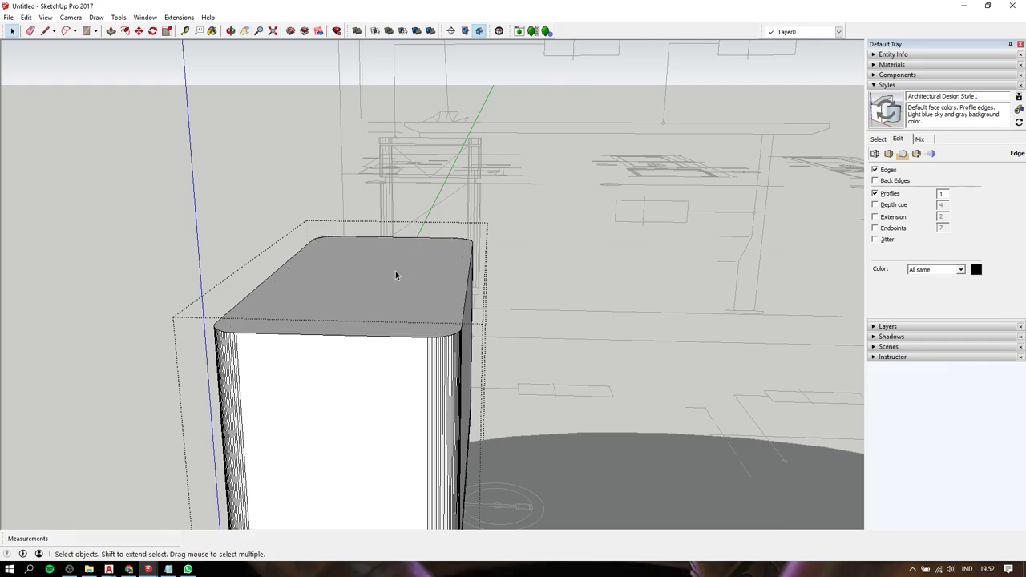
pyautogui.press('f')
pyautogui.click(452, 238)
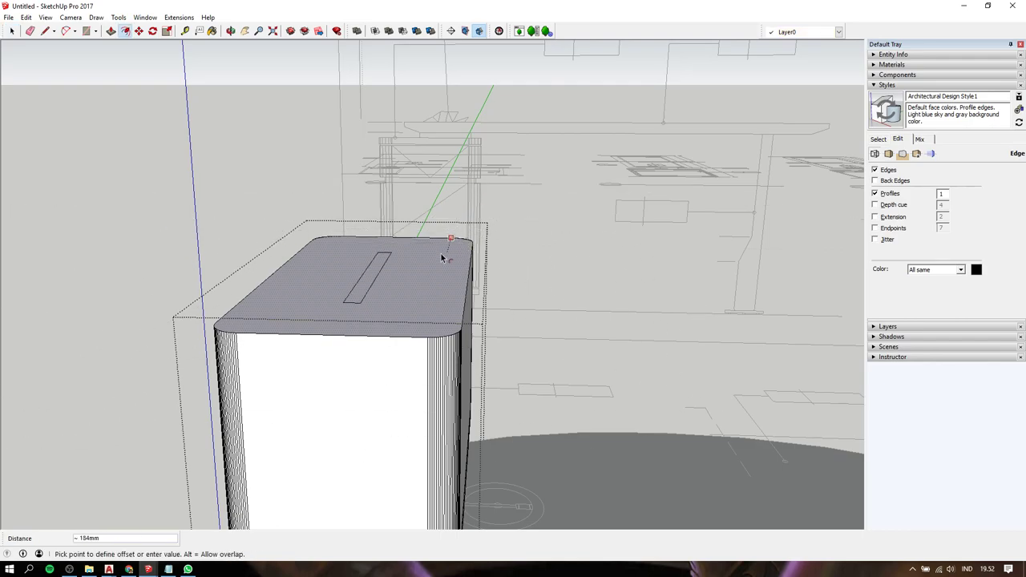
pyautogui.press('space')
pyautogui.press('Escape')
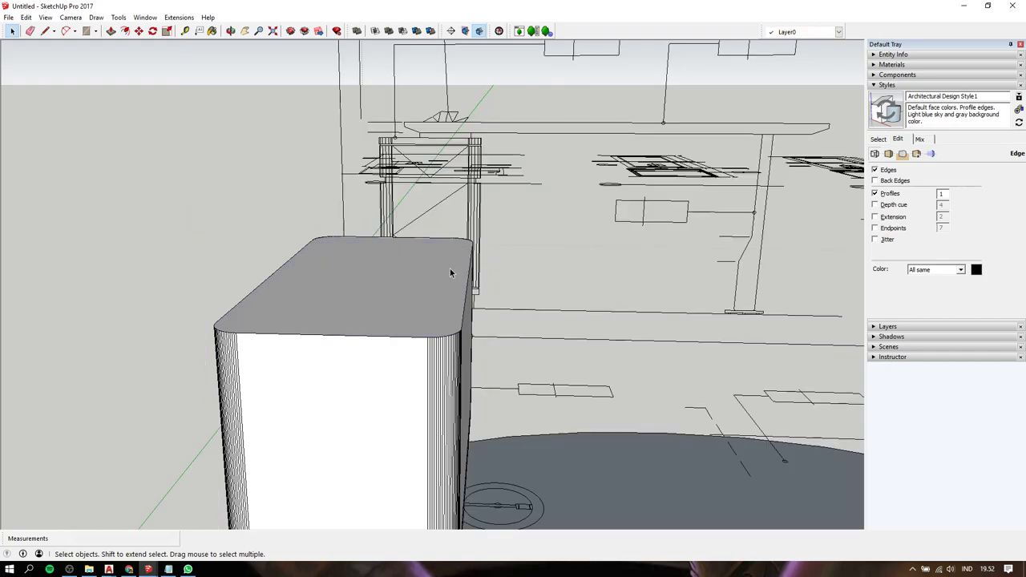
# - Re-enter the cabinet group and offset the top face outline 20 mm in from the rounded edge
pyautogui.tripleClick(450, 273)
pyautogui.press('f')
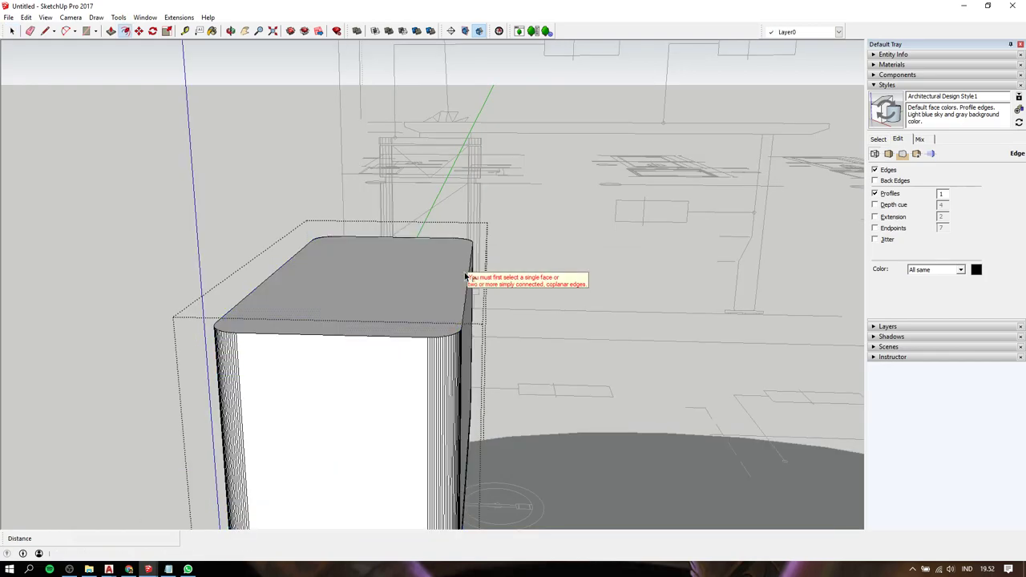
pyautogui.click(468, 272)
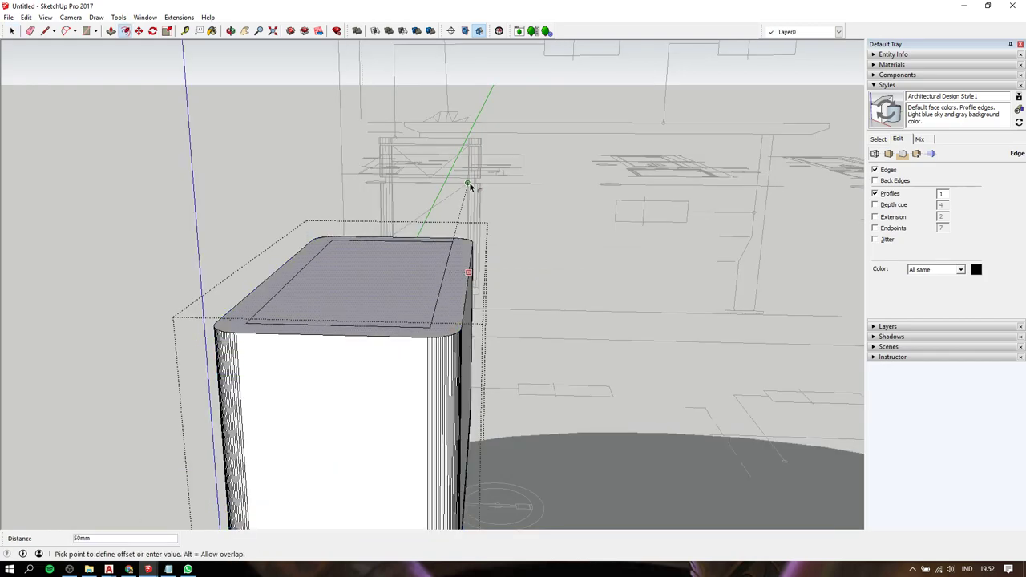
pyautogui.scroll(3, 473, 184)
pyautogui.scroll(3, 475, 186)
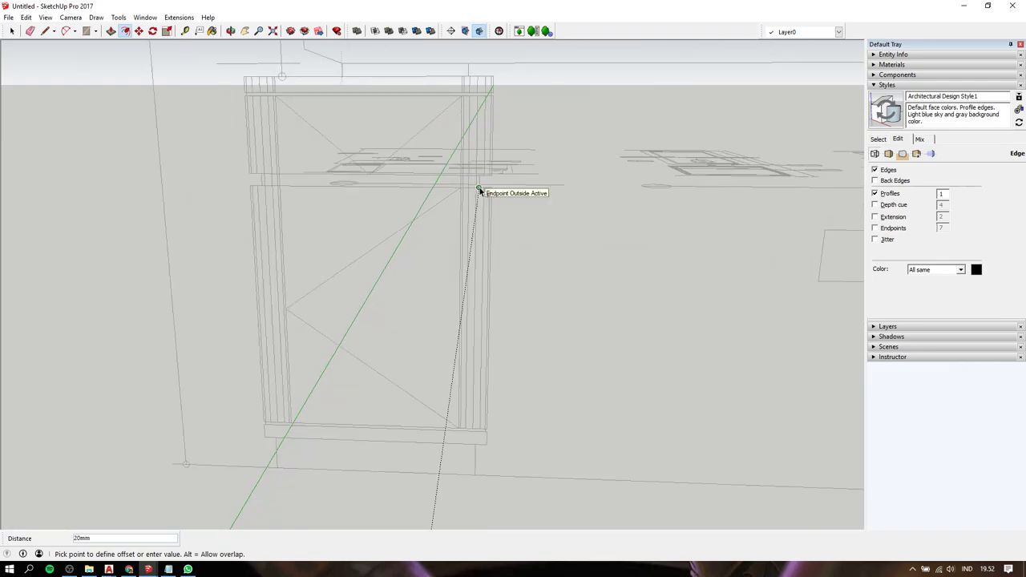
pyautogui.click(479, 189)
pyautogui.scroll(-3, 481, 190)
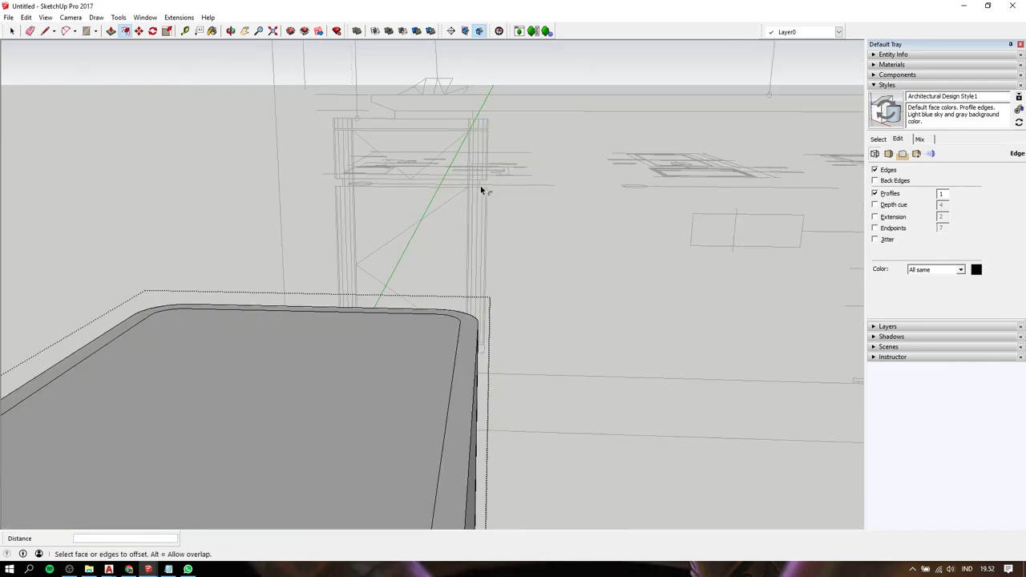
pyautogui.scroll(-5, 481, 189)
pyautogui.click(416, 271)
pyautogui.press('space')
pyautogui.moveTo(447, 264)
pyautogui.mouseDown(button='middle')
pyautogui.moveTo(454, 207)
pyautogui.moveTo(439, 258)
pyautogui.mouseUp(button='middle')
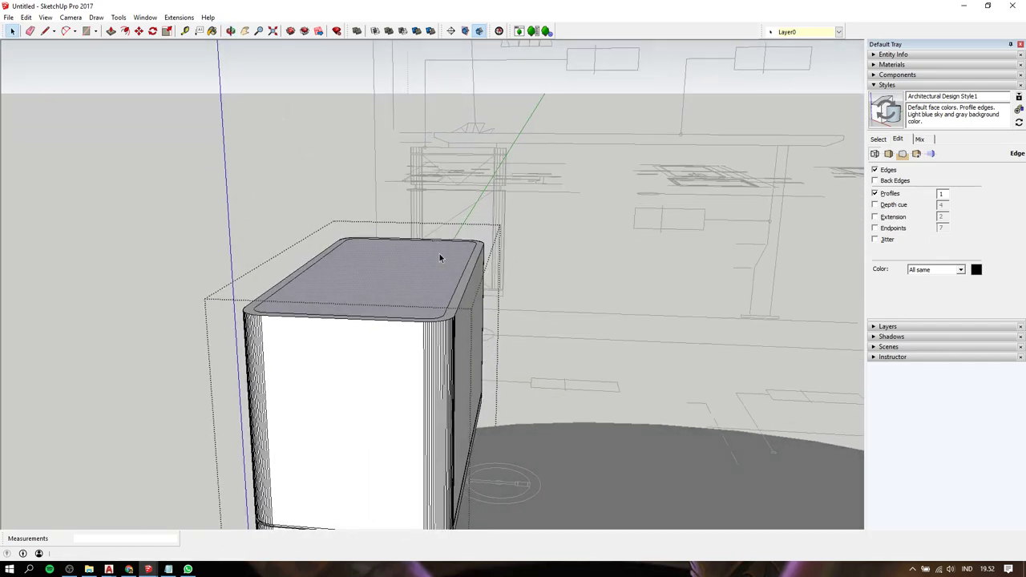
# - Pull the inner top face up 20 mm above the cabinet
pyautogui.press('p')
pyautogui.moveTo(437, 254); pyautogui.dragTo(492, 201)
pyautogui.scroll(3, 496, 200)
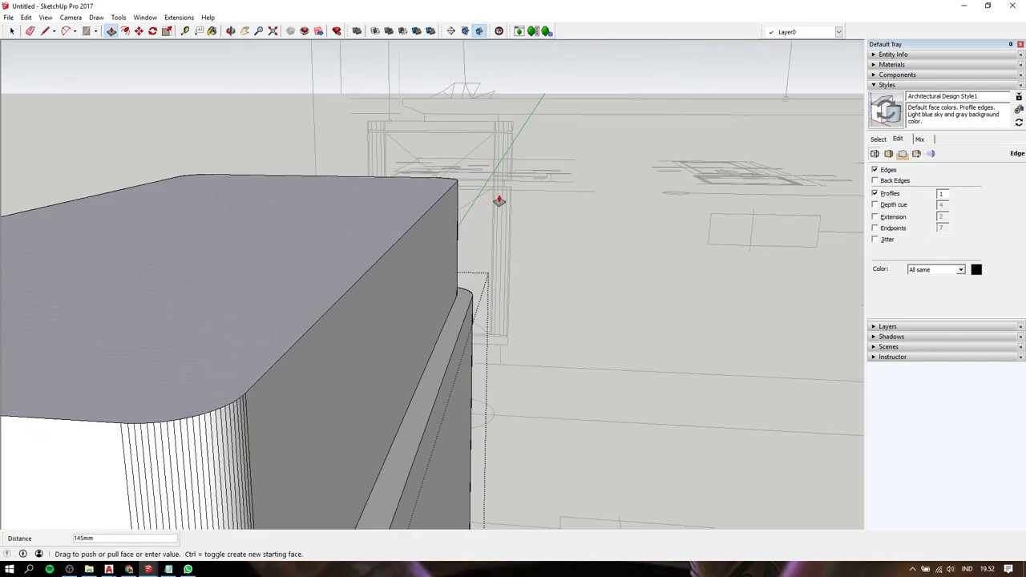
pyautogui.scroll(3, 500, 196)
pyautogui.click(513, 166)
pyautogui.scroll(-3, 512, 168)
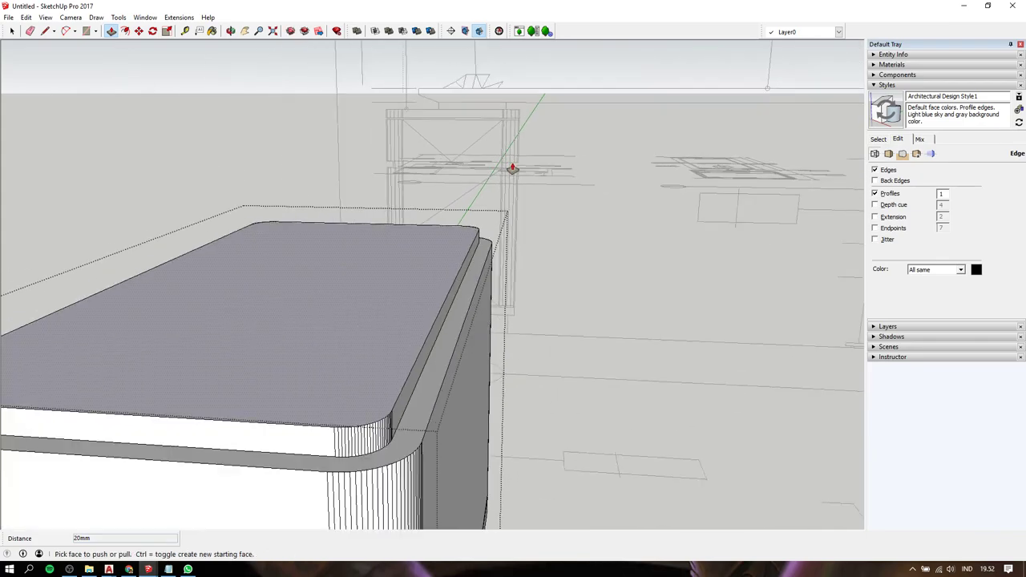
pyautogui.scroll(-4, 512, 168)
pyautogui.press('space')
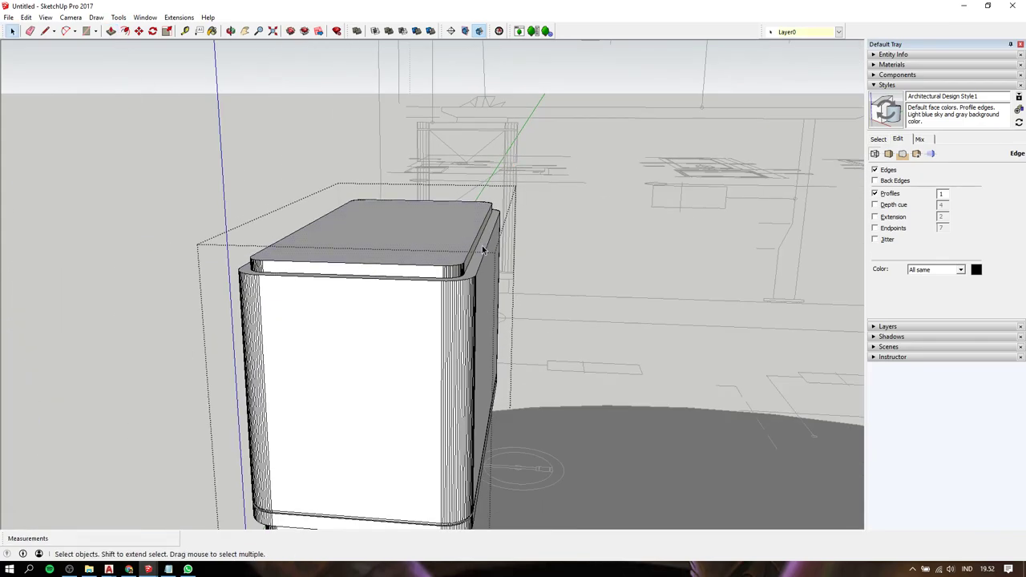
# - Move the cabinet's top part 20 mm, abandoning an attempted lid copy
pyautogui.press('m')
pyautogui.click(467, 255)
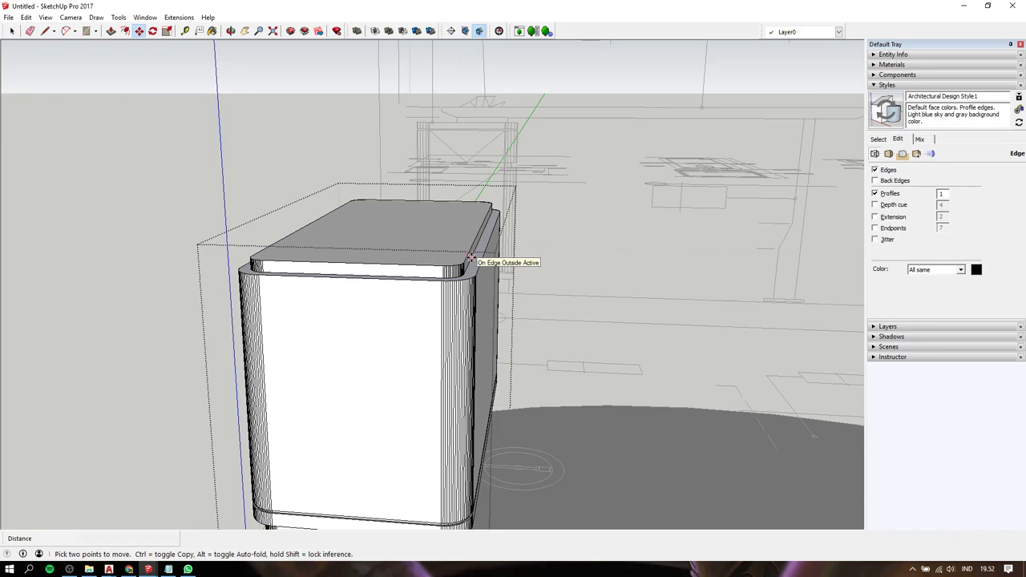
pyautogui.write('20')
pyautogui.press('Return')
pyautogui.click(471, 253)
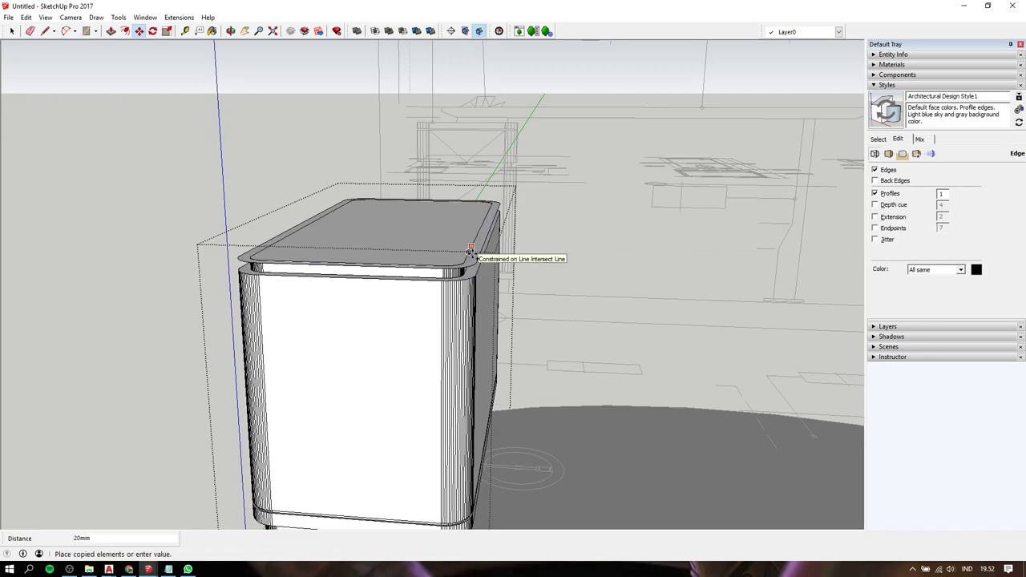
pyautogui.press('ctrl')
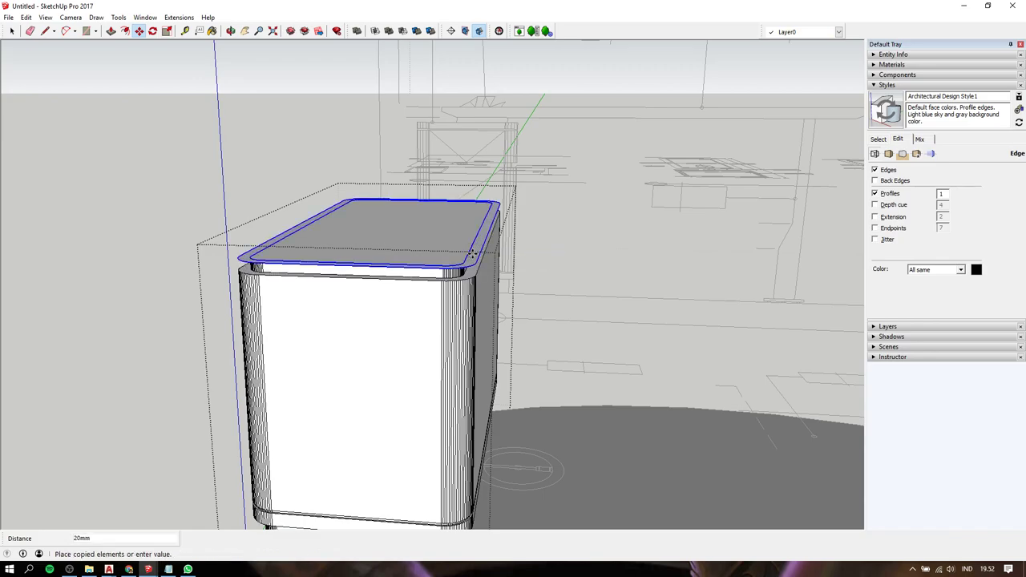
pyautogui.press('Escape')
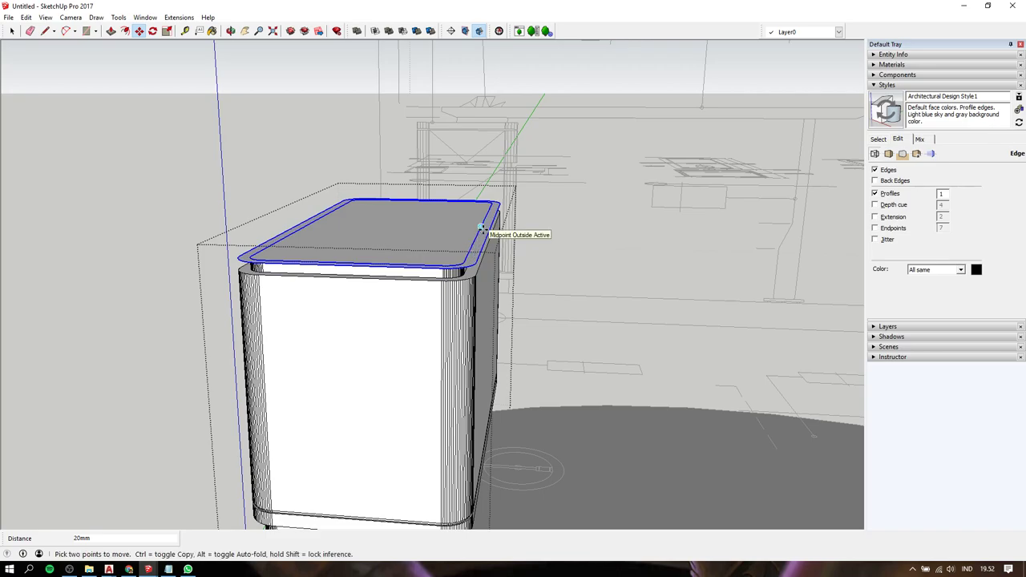
# - Check the lid position with the Tape Measure and begin pulling the lid face upward
pyautogui.press('t')
pyautogui.click(485, 218)
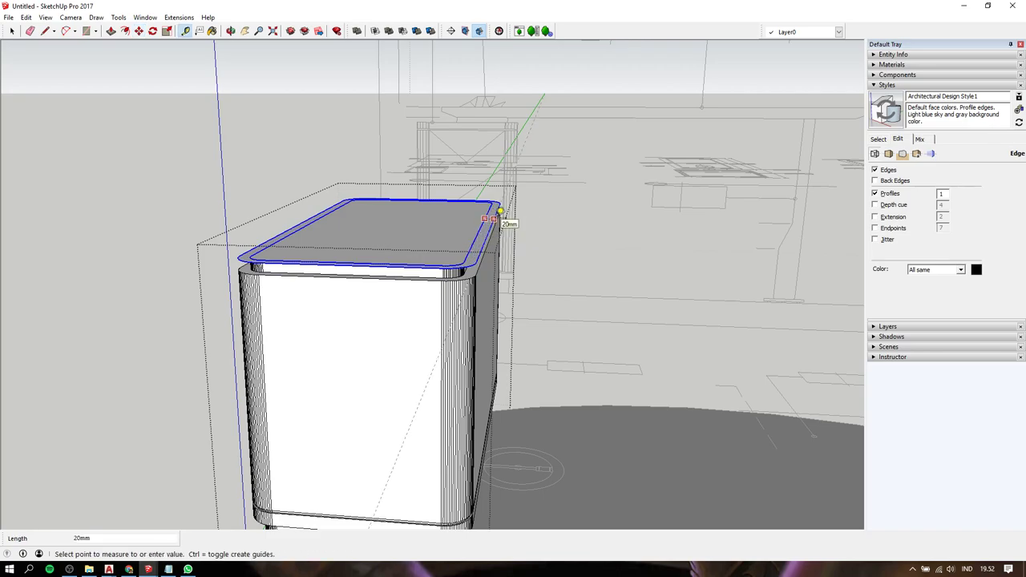
pyautogui.press('space')
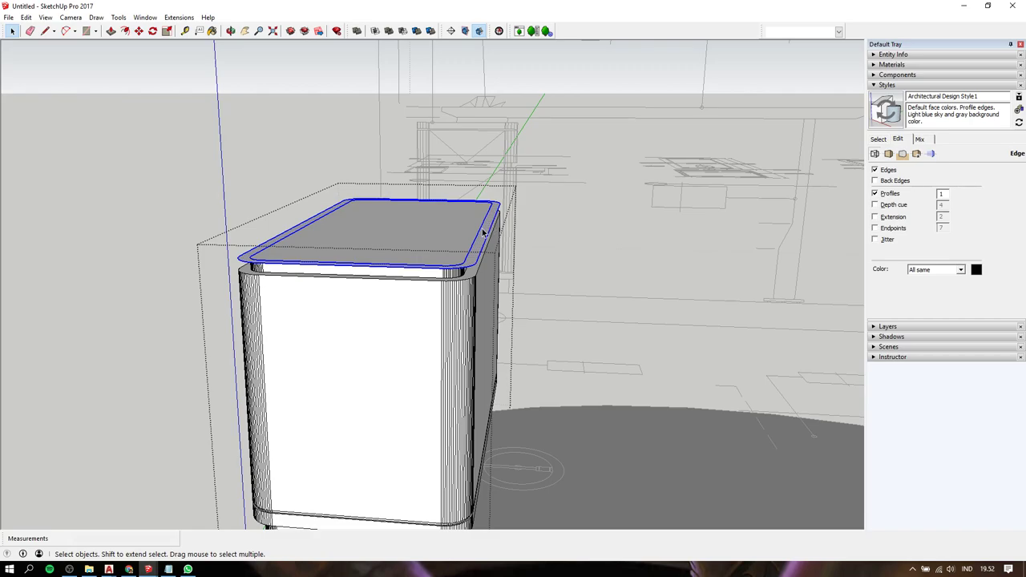
pyautogui.press('p')
pyautogui.click(491, 229)
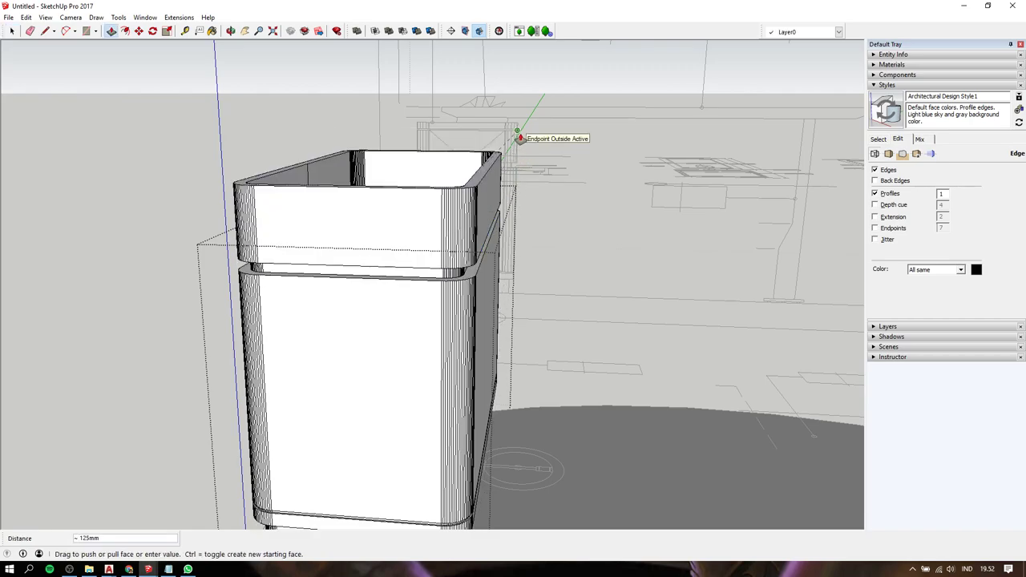
# - Set the box height at the snapped endpoint, then draw and delete a helper line across the top
pyautogui.click(519, 138)
pyautogui.moveTo(471, 156)
pyautogui.mouseDown(button='middle')
pyautogui.moveTo(478, 197)
pyautogui.moveTo(449, 27)
pyautogui.moveTo(449, 229)
pyautogui.moveTo(469, 236)
pyautogui.moveTo(486, 267)
pyautogui.mouseUp(button='middle')
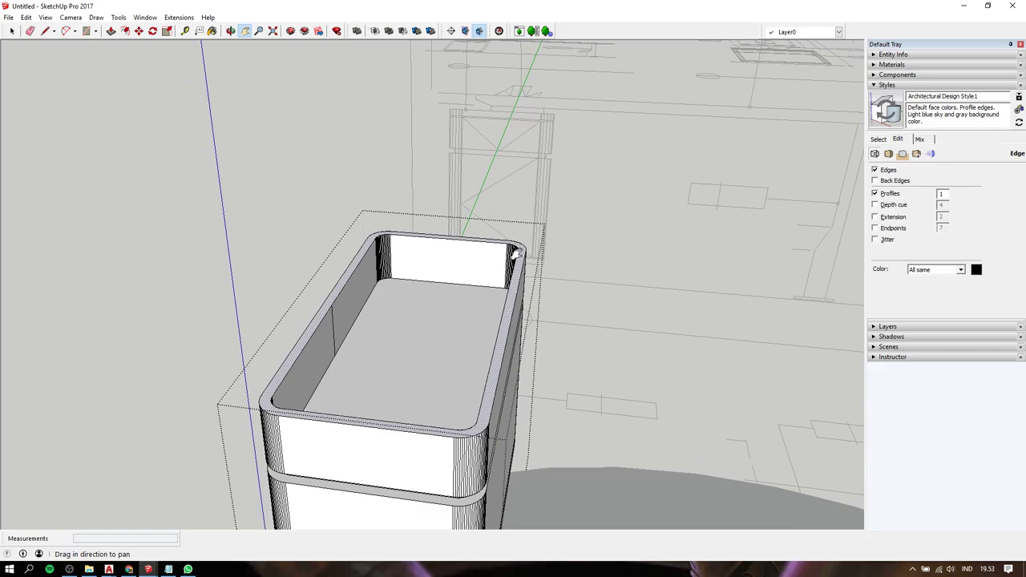
pyautogui.press('l')
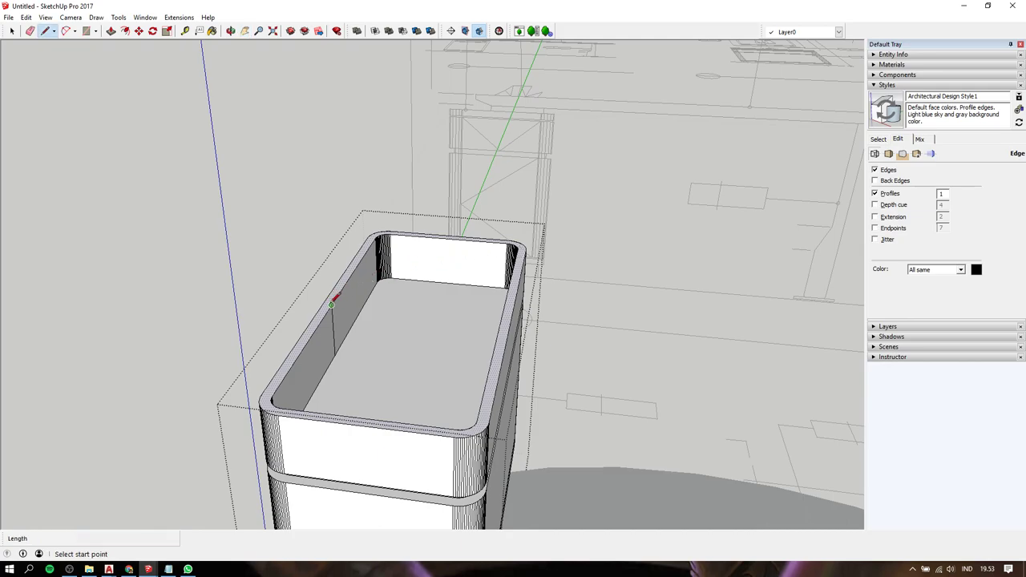
pyautogui.click(331, 305)
pyautogui.click(501, 319)
pyautogui.press('space')
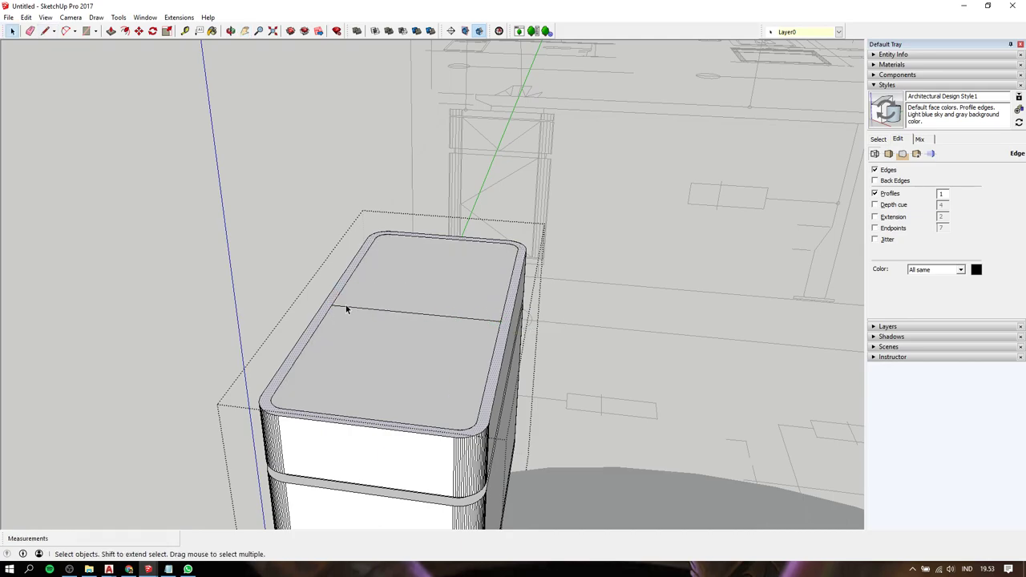
pyautogui.click(364, 309)
pyautogui.press('Delete')
# - Push/pull the box's top face upward to a new height
pyautogui.press('p')
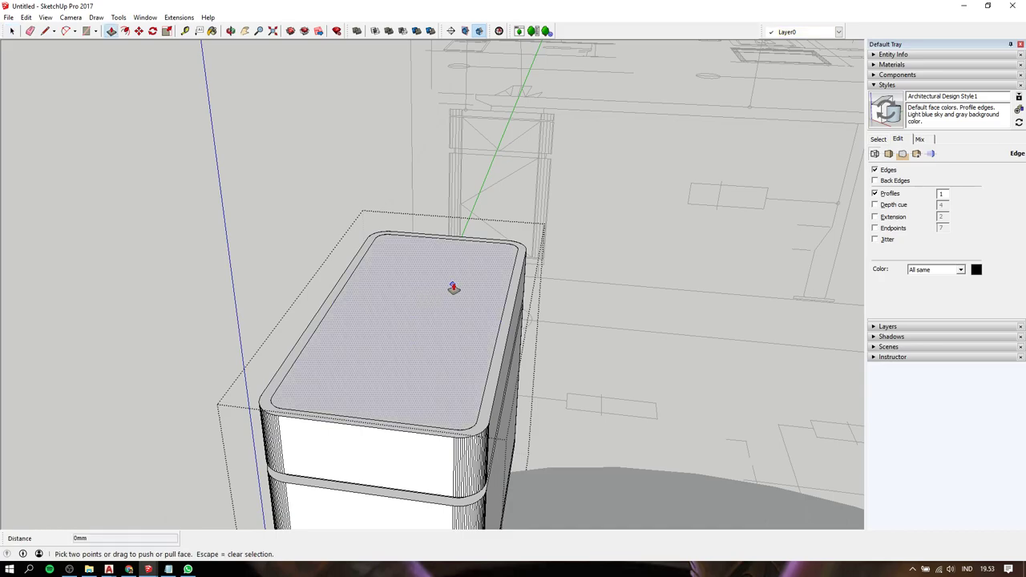
pyautogui.click(454, 282)
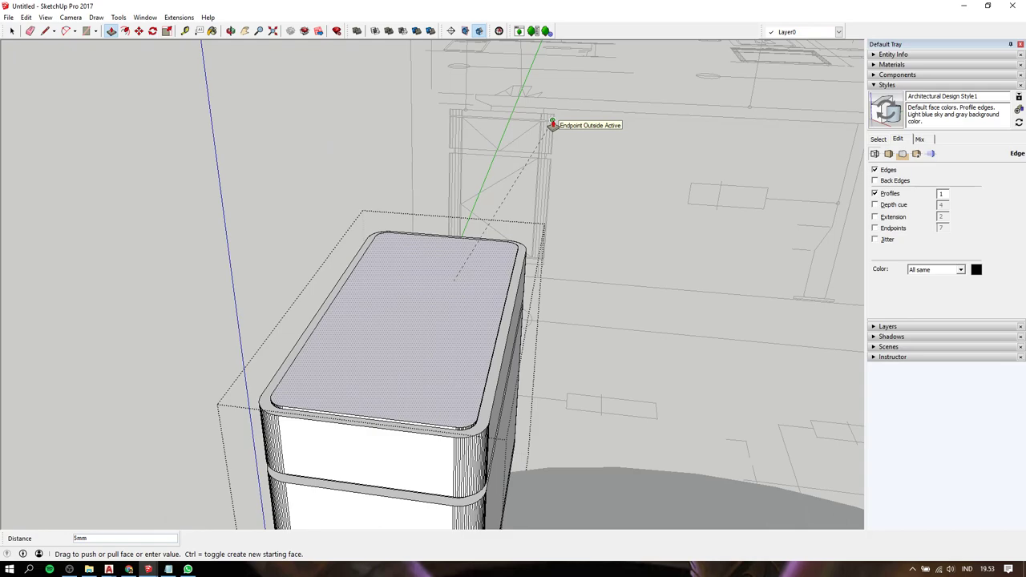
pyautogui.click(552, 124)
pyautogui.press('space')
pyautogui.moveTo(462, 348); pyautogui.dragTo(497, 306, button='middle')
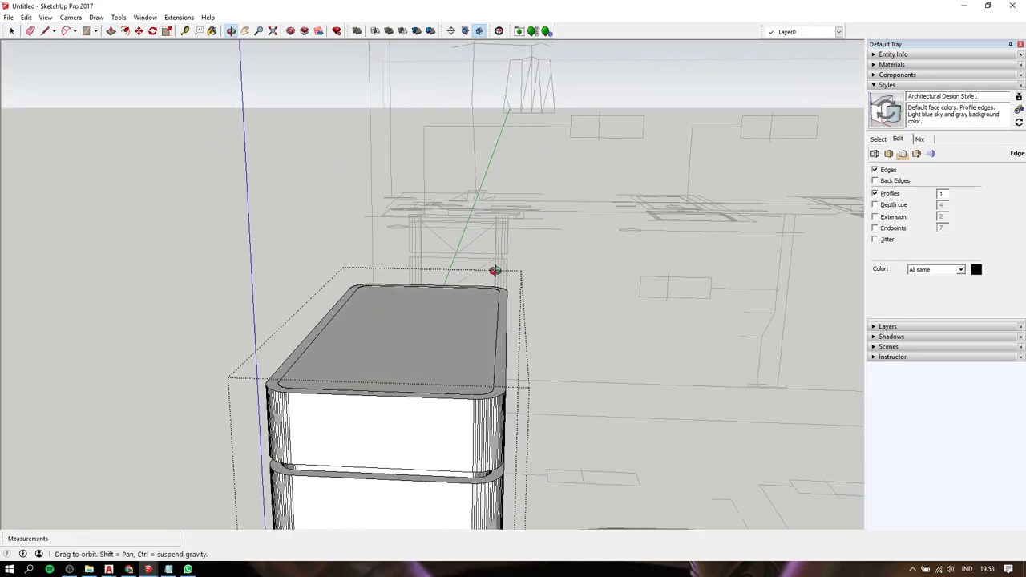
pyautogui.scroll(-2, 498, 307)
pyautogui.scroll(-2, 498, 307)
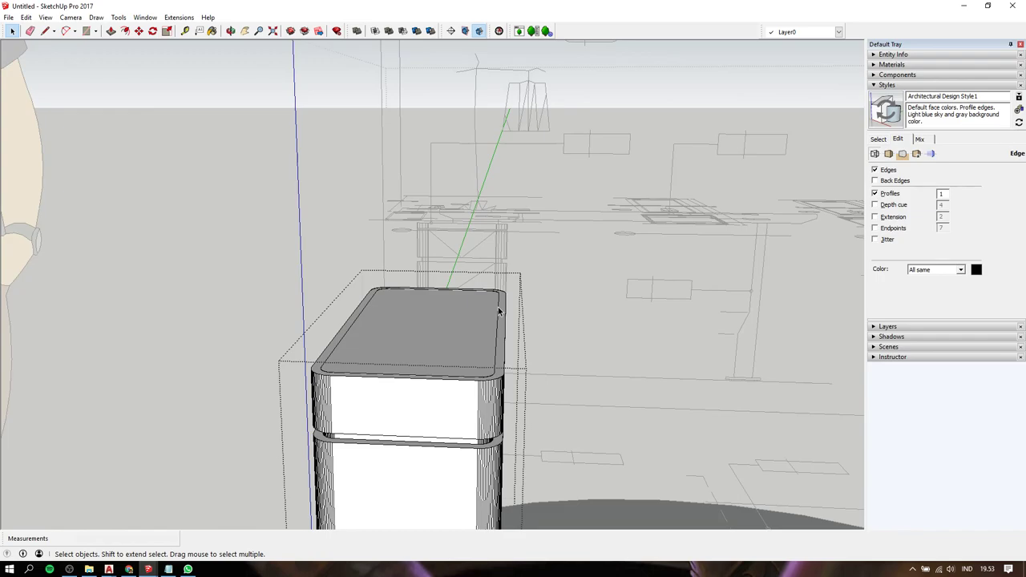
pyautogui.moveTo(484, 312); pyautogui.dragTo(463, 317, button='middle')
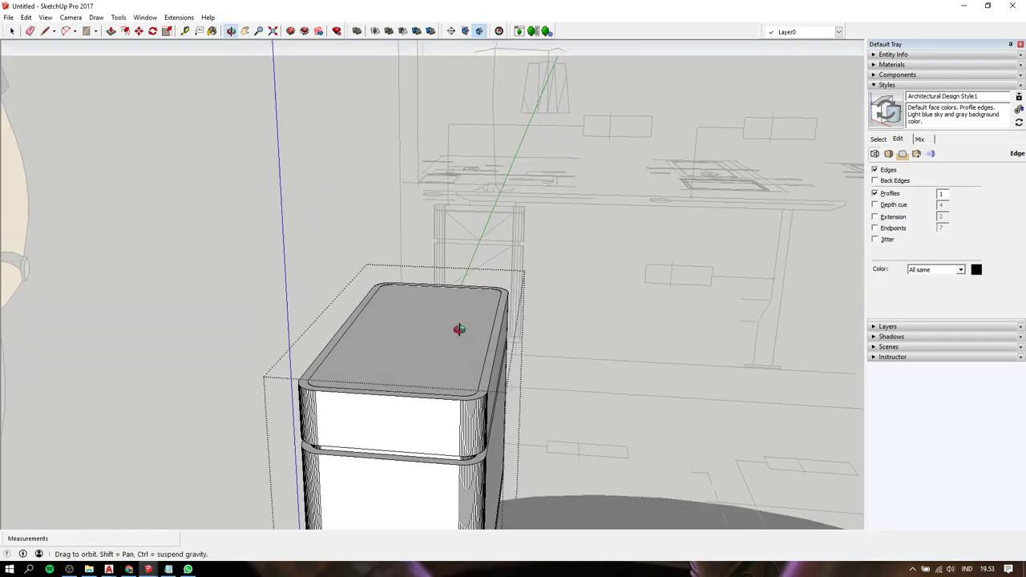
pyautogui.moveTo(463, 317)
pyautogui.mouseDown(button='middle')
pyautogui.moveTo(460, 268)
pyautogui.moveTo(436, 390)
pyautogui.mouseUp(button='middle')
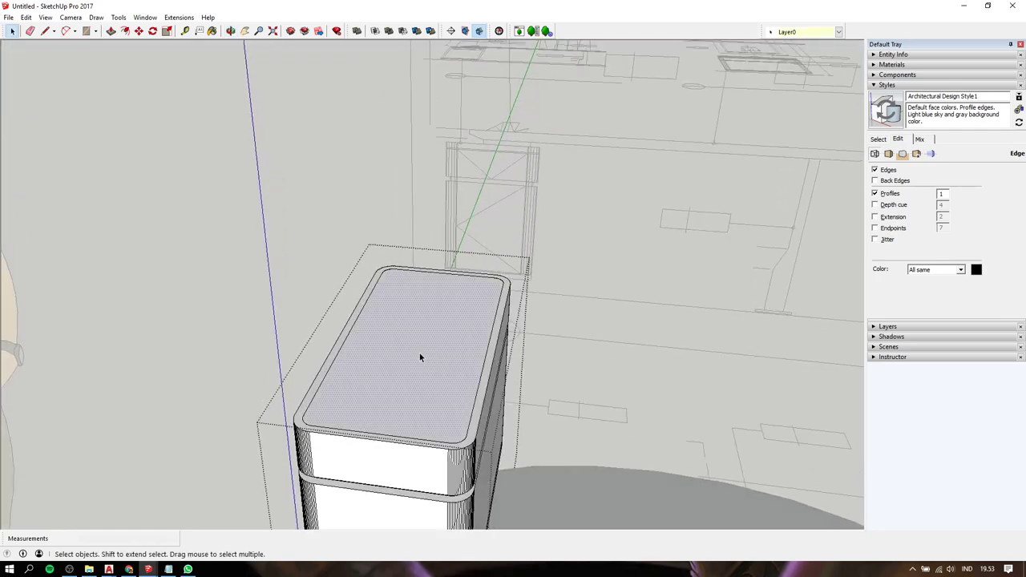
# - Delete the box's top face so it becomes an open, hollow shell
pyautogui.press('Delete')
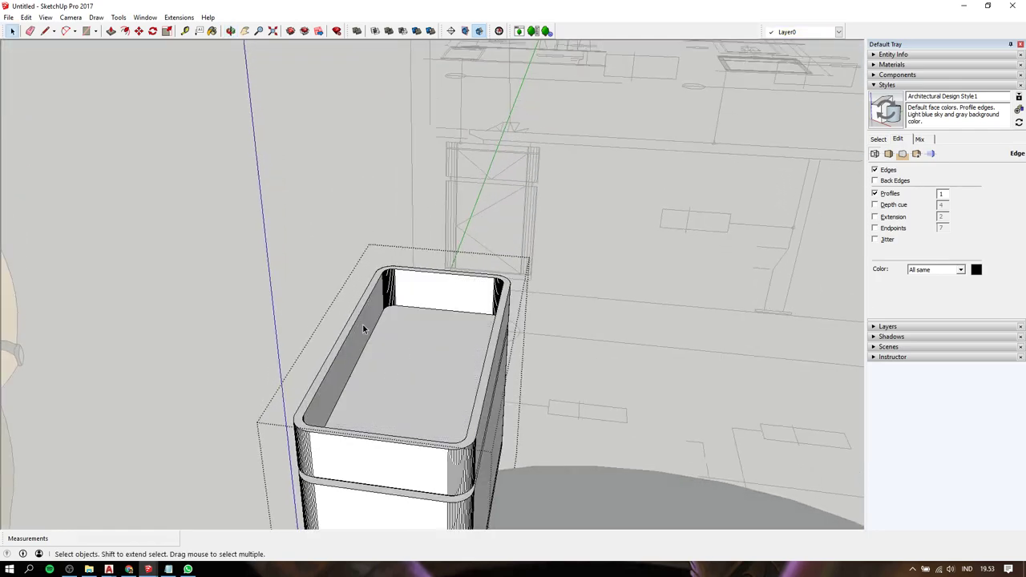
pyautogui.moveTo(455, 297)
pyautogui.mouseDown(button='middle')
pyautogui.moveTo(440, 297)
pyautogui.moveTo(553, 286)
pyautogui.moveTo(408, 235)
pyautogui.moveTo(361, 243)
pyautogui.moveTo(439, 314)
pyautogui.moveTo(467, 441)
pyautogui.moveTo(476, 336)
pyautogui.moveTo(516, 286)
pyautogui.moveTo(531, 295)
pyautogui.moveTo(544, 249)
pyautogui.mouseUp(button='middle')
pyautogui.scroll(2, 544, 240)
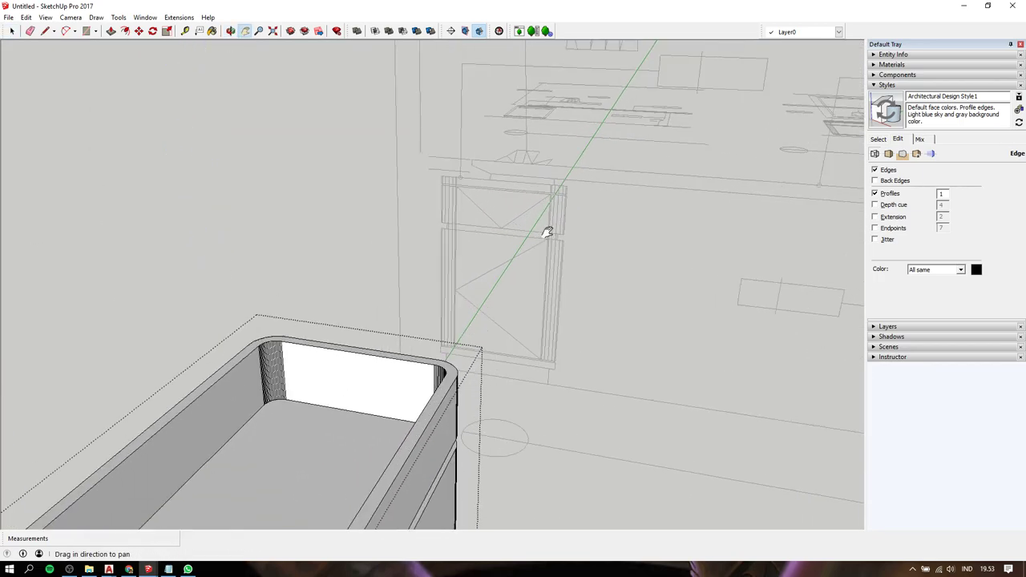
pyautogui.scroll(-2, 546, 233)
pyautogui.scroll(2, 560, 208)
# - Draw a line across the inner rim to close a new top face, then delete the line
pyautogui.scroll(2, 549, 199)
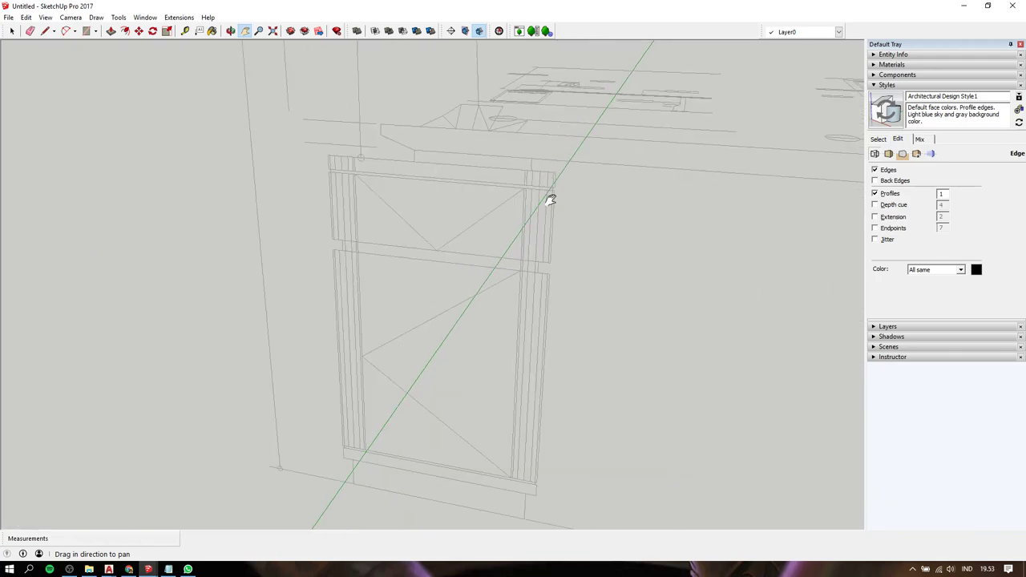
pyautogui.scroll(-3, 550, 199)
pyautogui.scroll(-2, 469, 275)
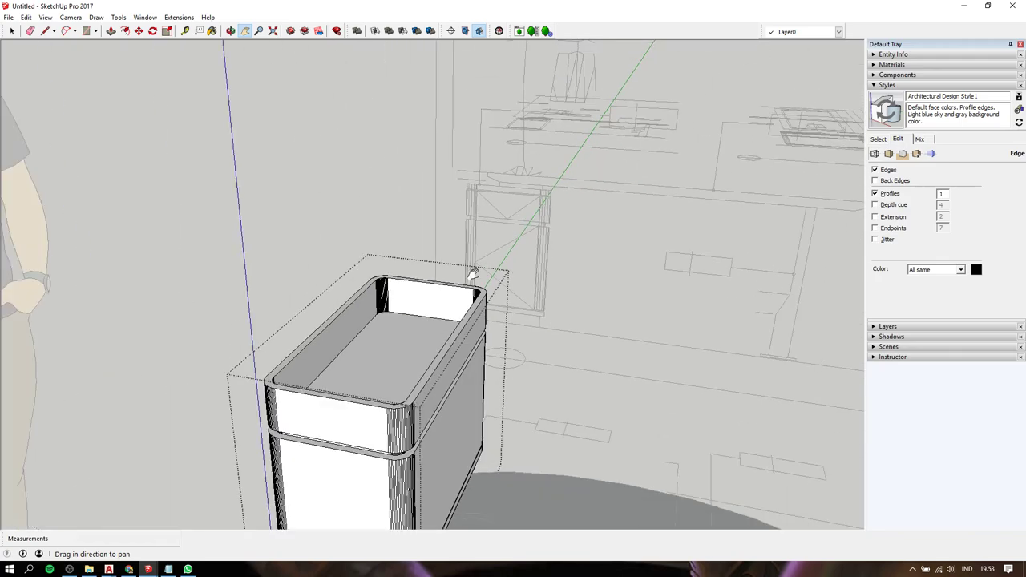
pyautogui.scroll(3, 485, 293)
pyautogui.scroll(2, 488, 294)
pyautogui.press('space')
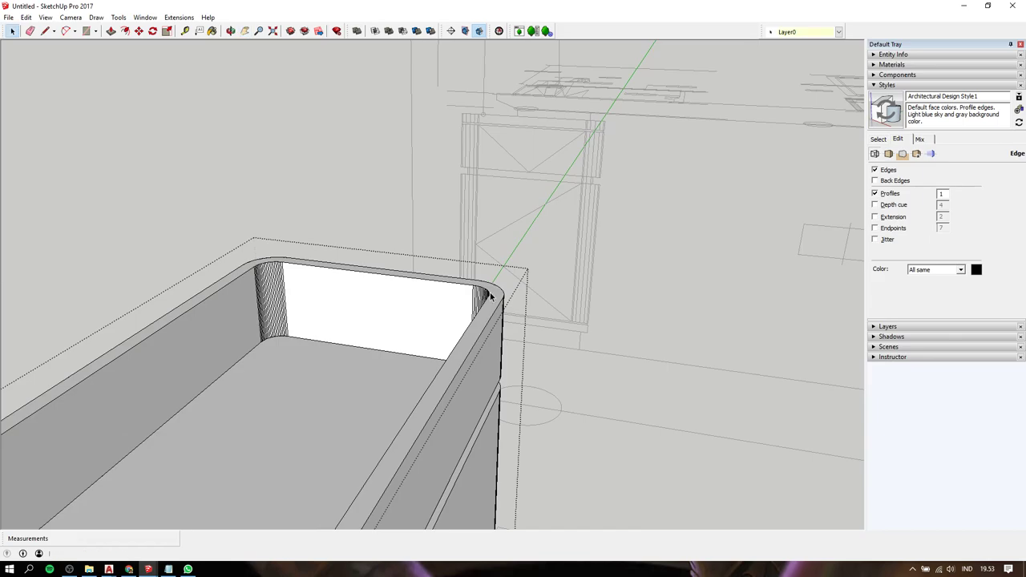
pyautogui.scroll(-2, 488, 294)
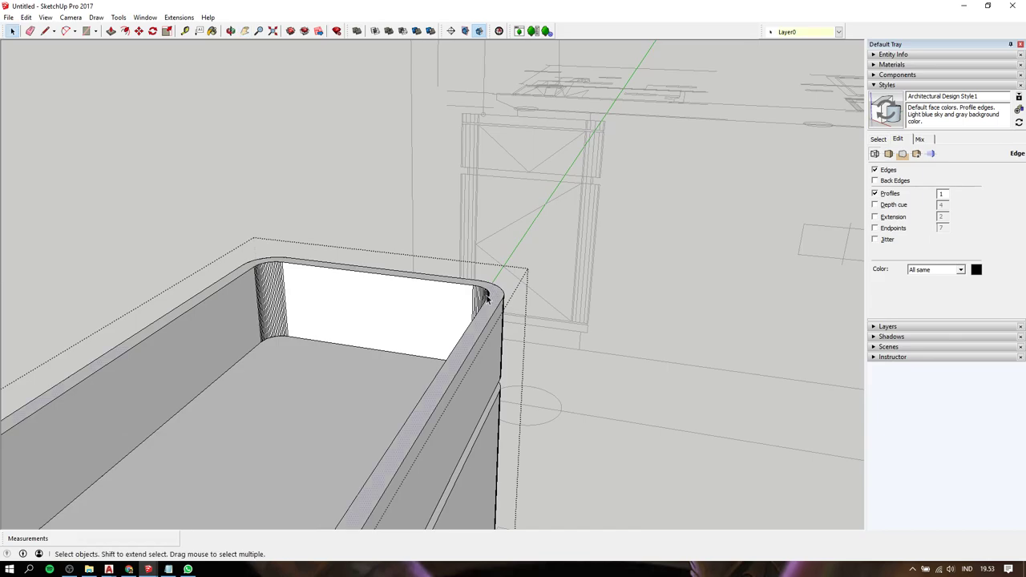
pyautogui.scroll(-2, 459, 299)
pyautogui.press('l')
pyautogui.click(252, 338)
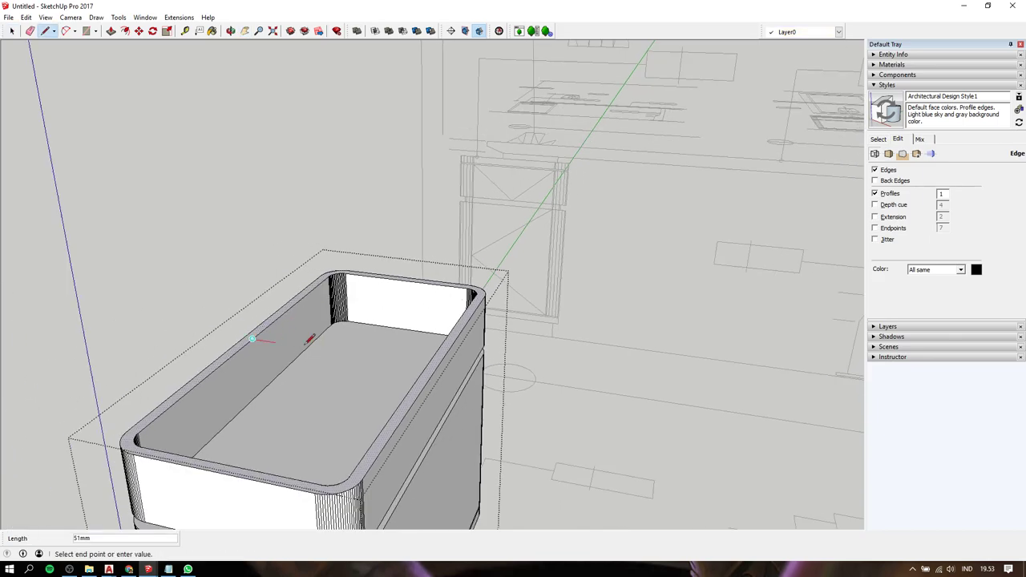
pyautogui.click(422, 366)
pyautogui.press('space')
pyautogui.click(422, 367)
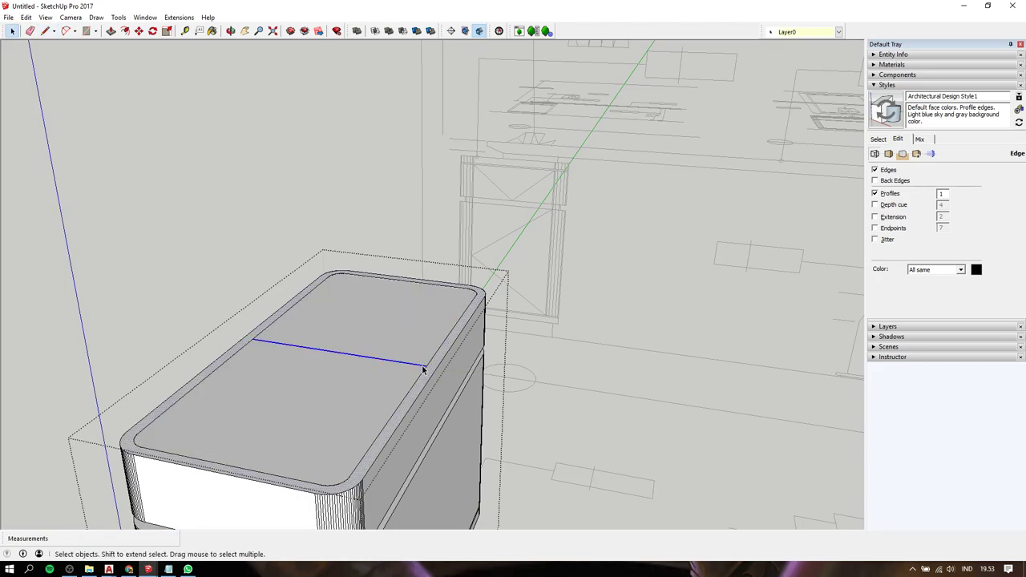
pyautogui.press('Delete')
# - Offset the top face edge inward and push the top panel down 30 mm below the rim
pyautogui.press('f')
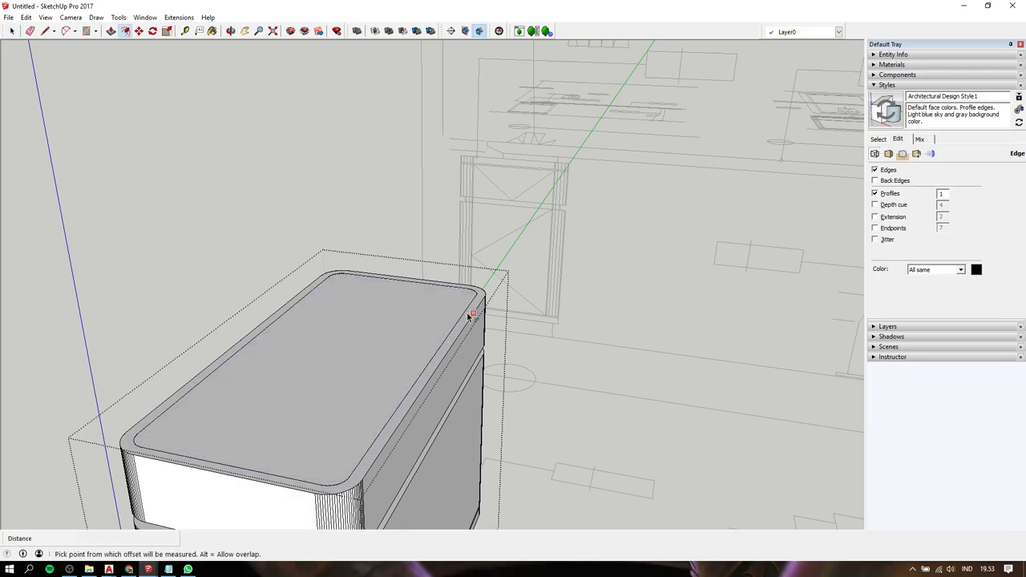
pyautogui.click(470, 315)
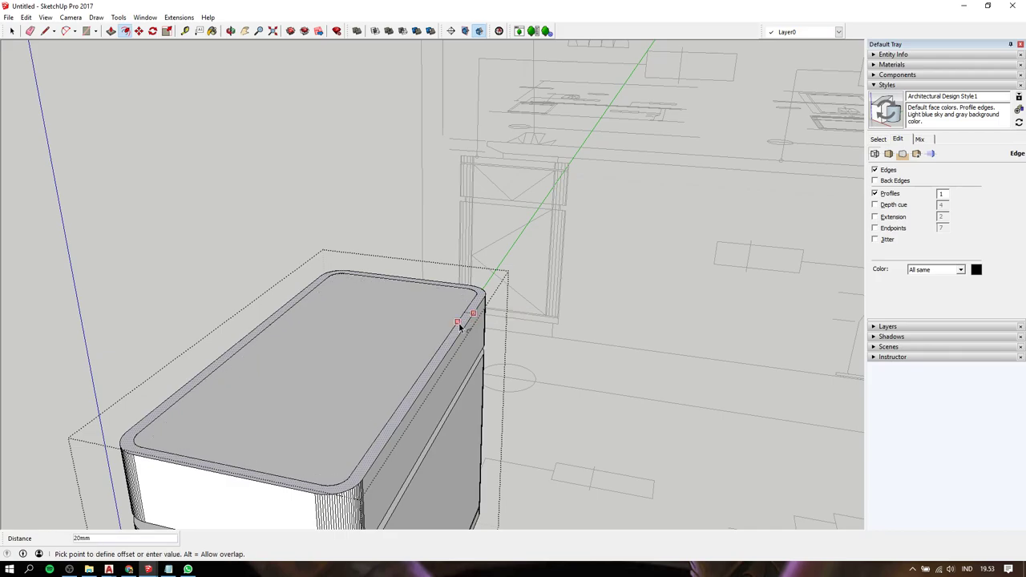
pyautogui.scroll(3, 567, 176)
pyautogui.scroll(3, 568, 176)
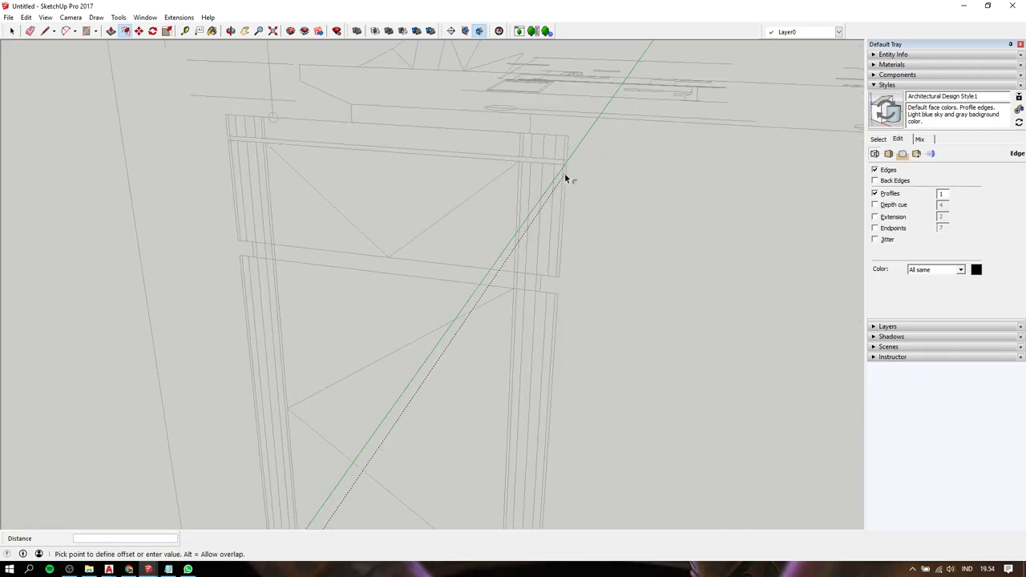
pyautogui.scroll(2, 559, 170)
pyautogui.scroll(3, 577, 178)
pyautogui.scroll(-4, 579, 177)
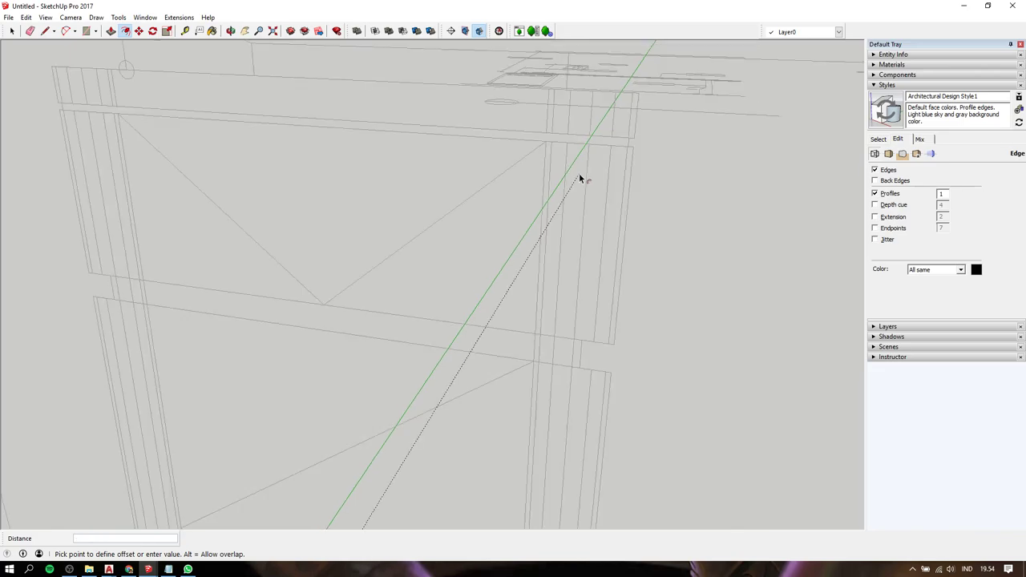
pyautogui.click(629, 145)
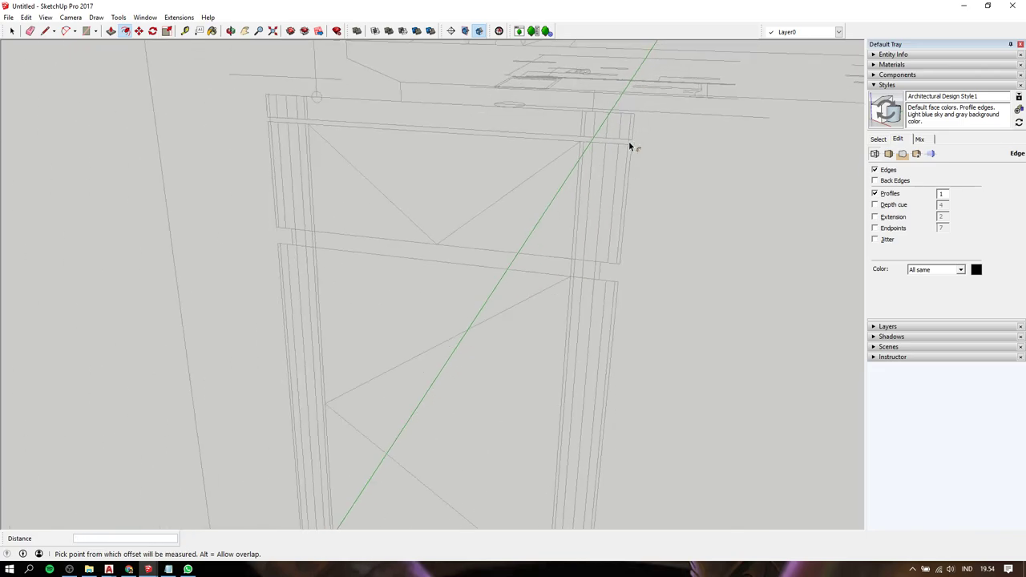
pyautogui.scroll(-5, 629, 146)
pyautogui.scroll(-5, 629, 144)
pyautogui.scroll(4, 583, 252)
pyautogui.press('space')
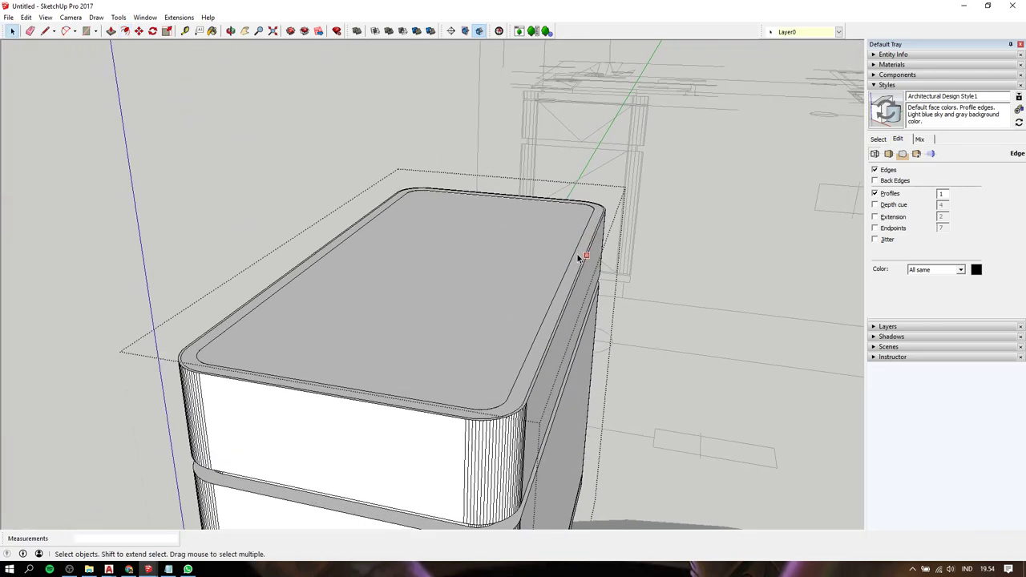
pyautogui.press('p')
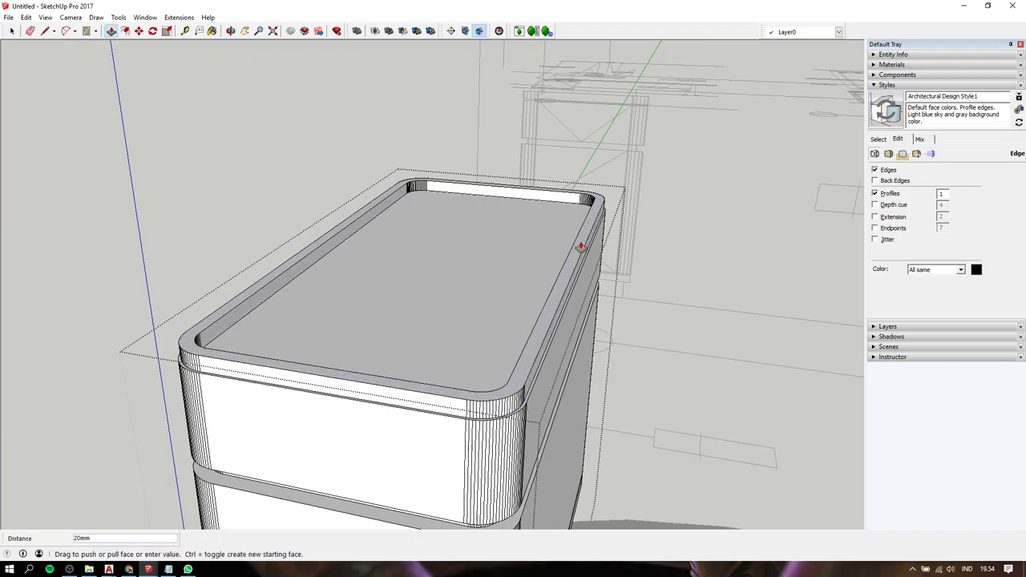
pyautogui.scroll(-1, 589, 204)
pyautogui.write('30')
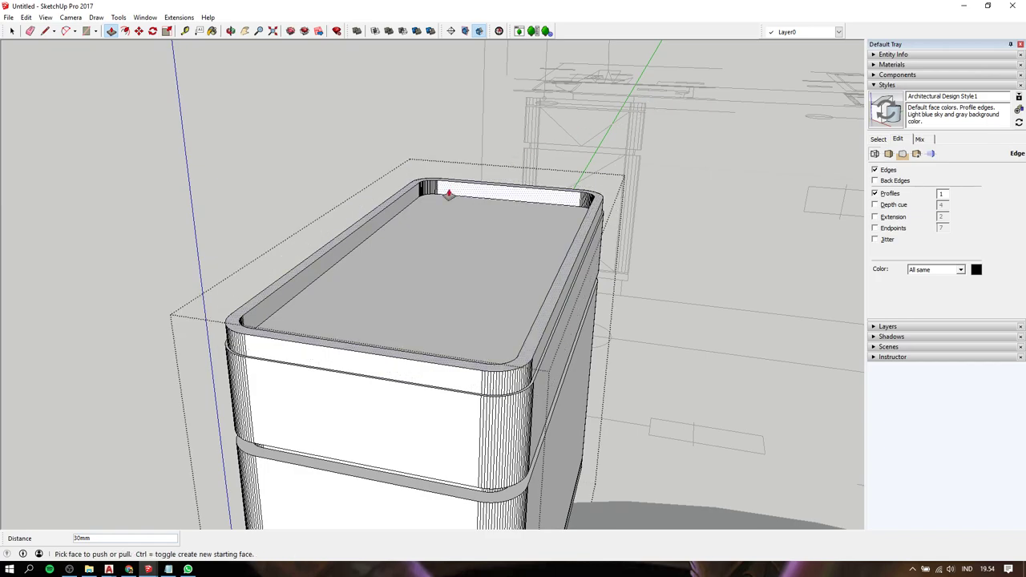
# - Draw a crosswise line across the cabinet top to split its face
pyautogui.press('l')
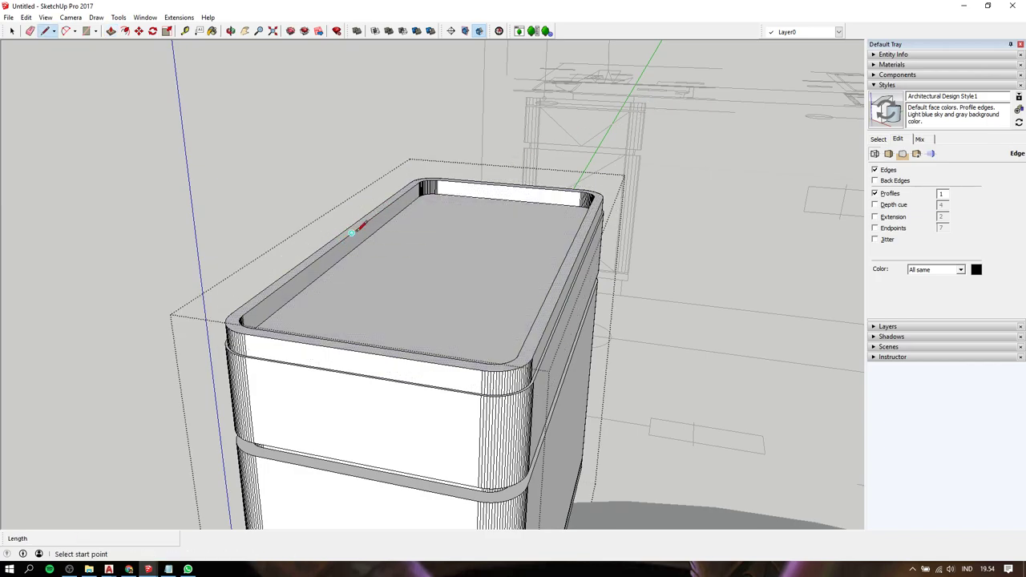
pyautogui.click(351, 233)
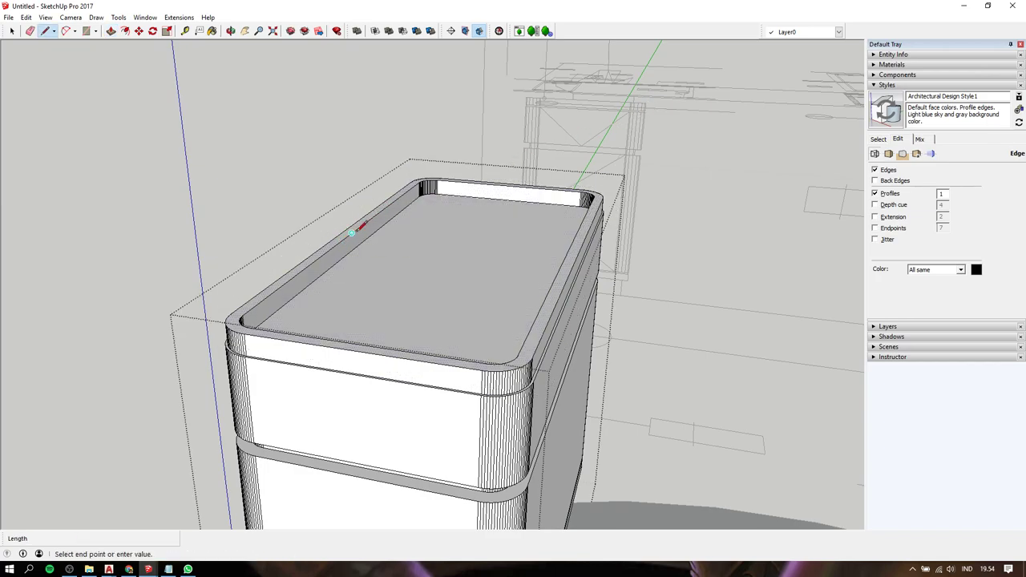
pyautogui.click(563, 253)
pyautogui.press('space')
pyautogui.click(549, 255)
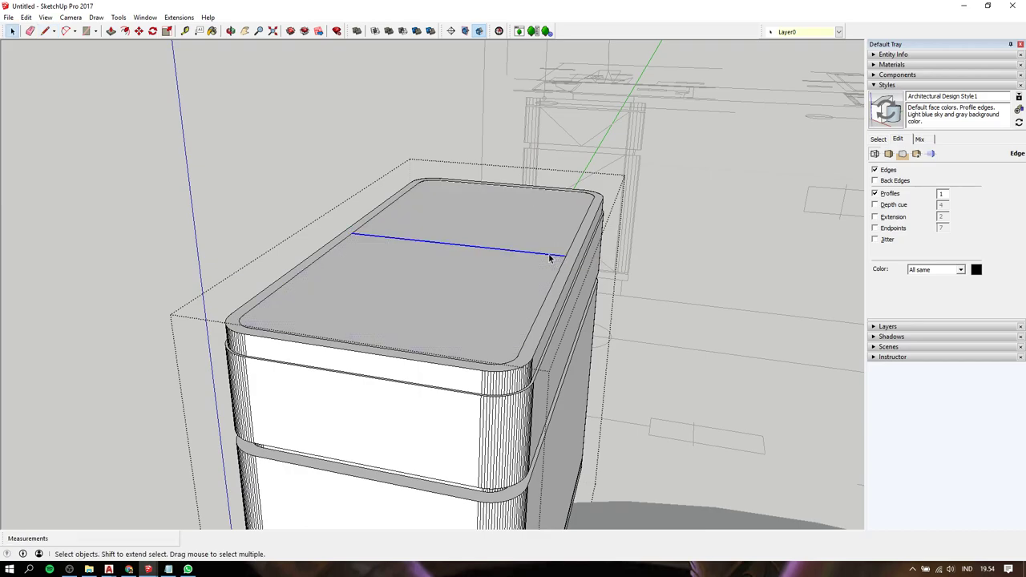
pyautogui.moveTo(485, 286)
pyautogui.mouseDown(button='middle')
pyautogui.moveTo(415, 185)
pyautogui.moveTo(425, 137)
pyautogui.moveTo(453, 176)
pyautogui.moveTo(424, 201)
pyautogui.moveTo(427, 215)
pyautogui.moveTo(435, 145)
pyautogui.moveTo(410, 254)
pyautogui.mouseUp(button='middle')
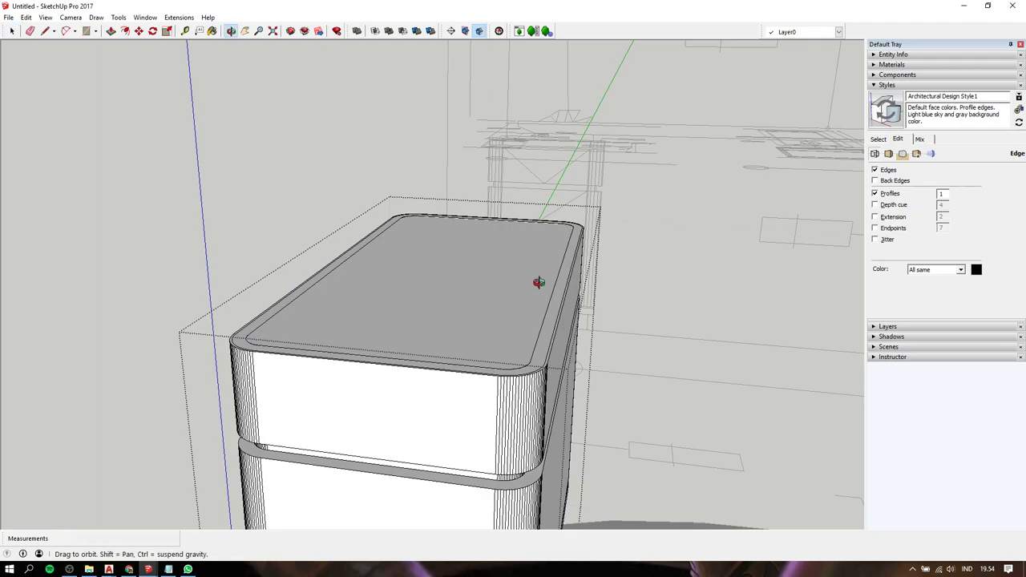
pyautogui.moveTo(540, 284)
pyautogui.mouseDown(button='middle')
pyautogui.moveTo(527, 222)
pyautogui.moveTo(540, 201)
pyautogui.moveTo(537, 298)
pyautogui.mouseUp(button='middle')
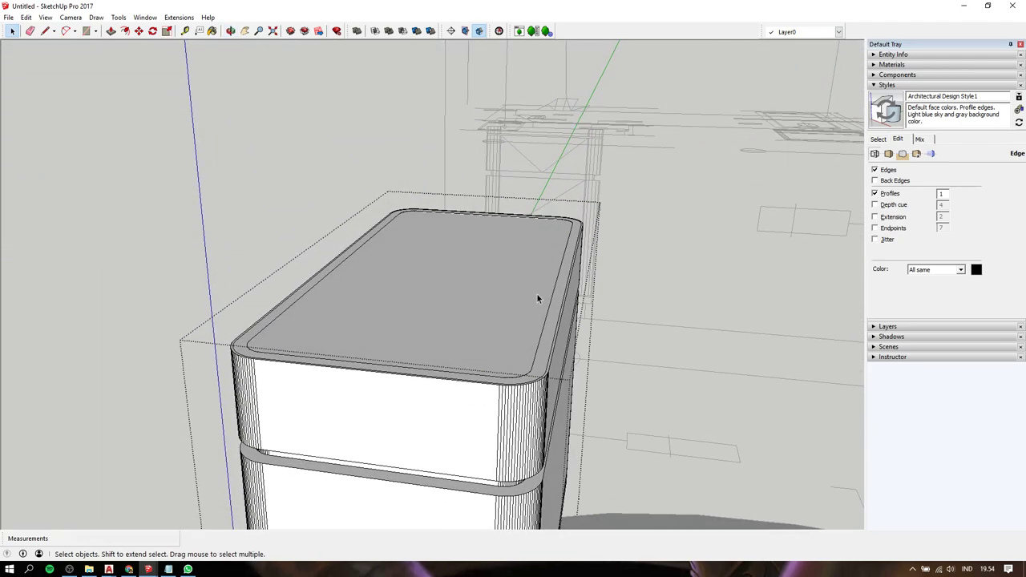
# - Push/pull the top panel so it sits about 5 mm below the rounded rim
pyautogui.press('p')
pyautogui.click(565, 256)
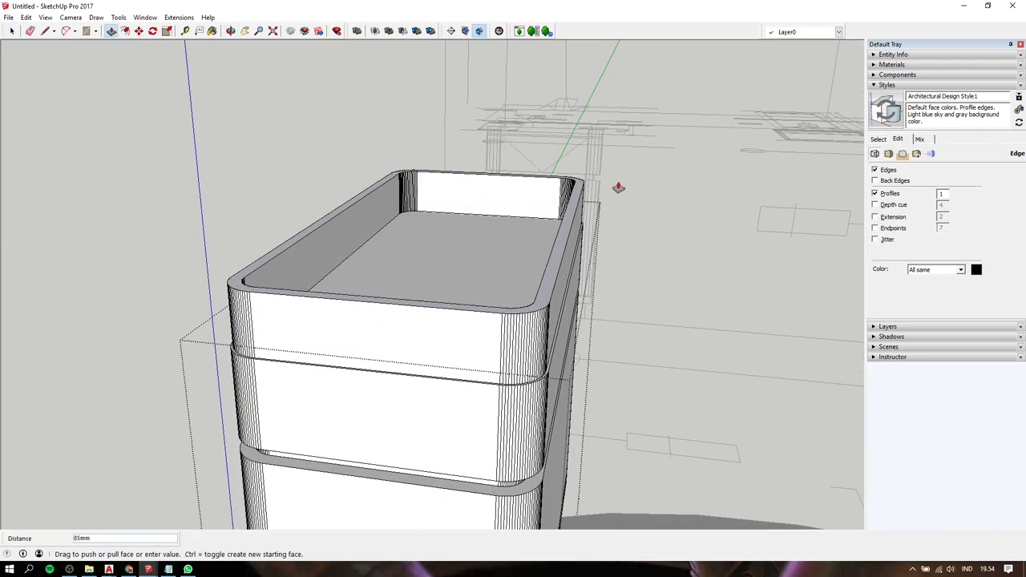
pyautogui.click(560, 51)
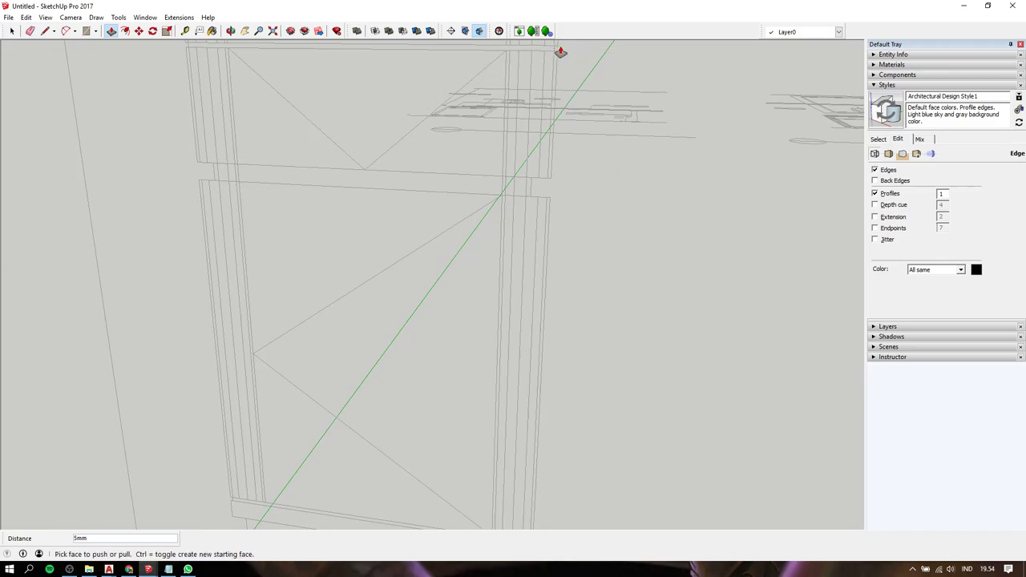
pyautogui.scroll(-5, 561, 120)
pyautogui.scroll(-3, 549, 160)
pyautogui.scroll(2, 500, 195)
pyautogui.scroll(2, 500, 195)
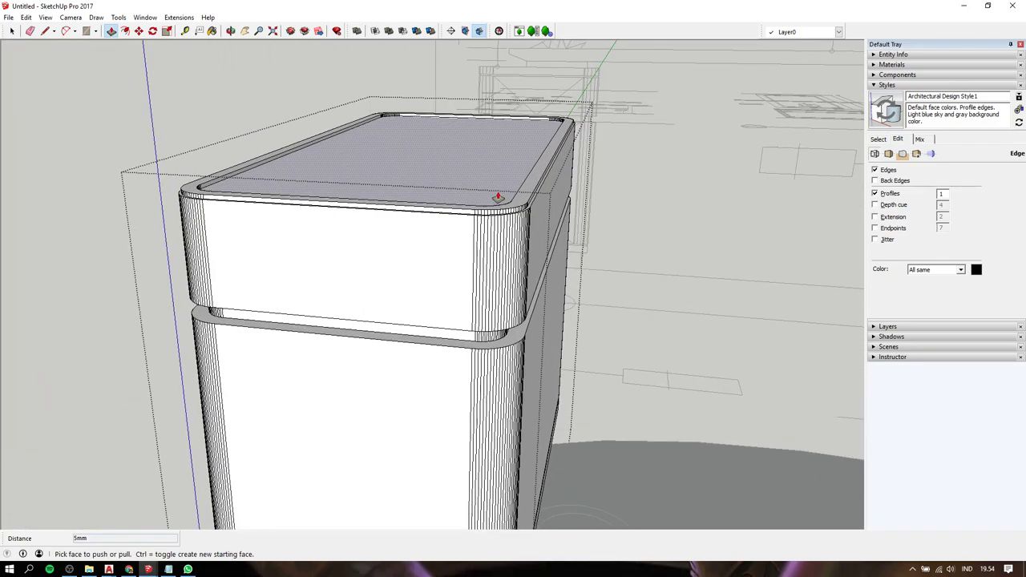
pyautogui.scroll(-2, 529, 172)
pyautogui.moveTo(512, 179)
pyautogui.mouseDown(button='middle')
pyautogui.moveTo(479, 153)
pyautogui.moveTo(492, 119)
pyautogui.moveTo(500, 129)
pyautogui.mouseUp(button='middle')
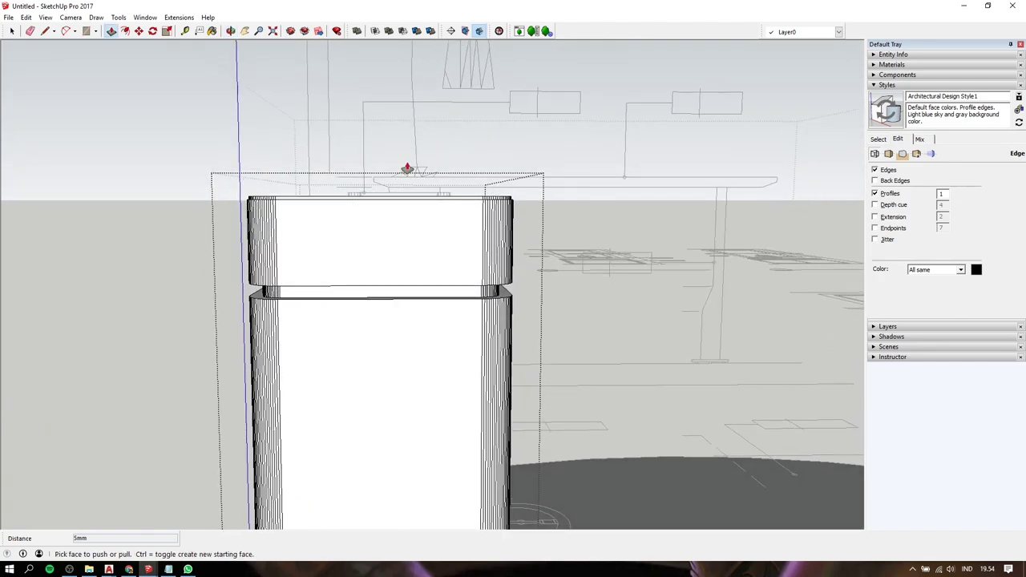
pyautogui.moveTo(407, 169); pyautogui.dragTo(410, 236, button='middle')
pyautogui.scroll(2, 479, 473)
pyautogui.scroll(2, 479, 458)
# - Copy the top rim edge 5mm inward to leave a narrow ledge
pyautogui.press('space')
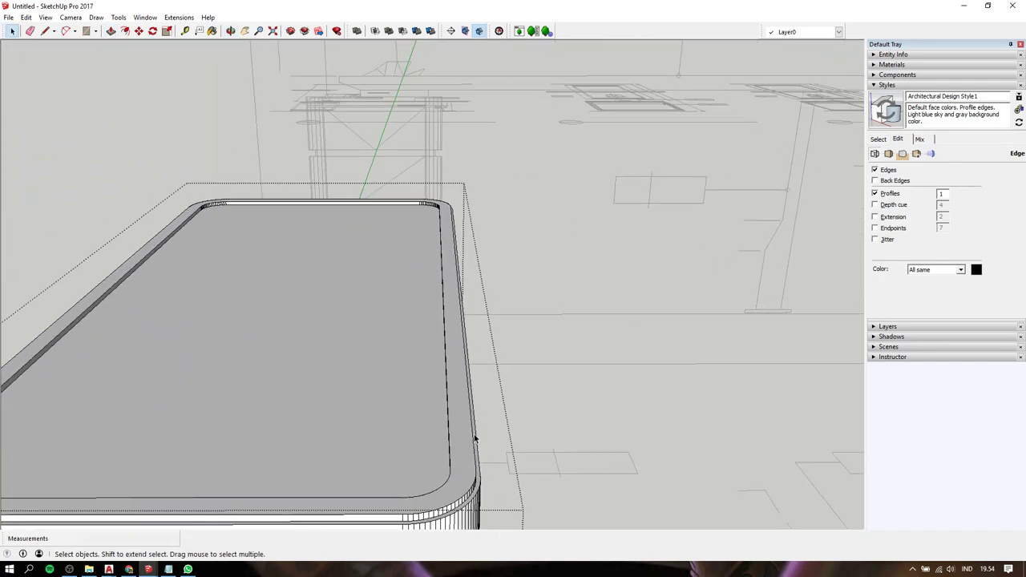
pyautogui.scroll(1, 475, 438)
pyautogui.scroll(1, 471, 433)
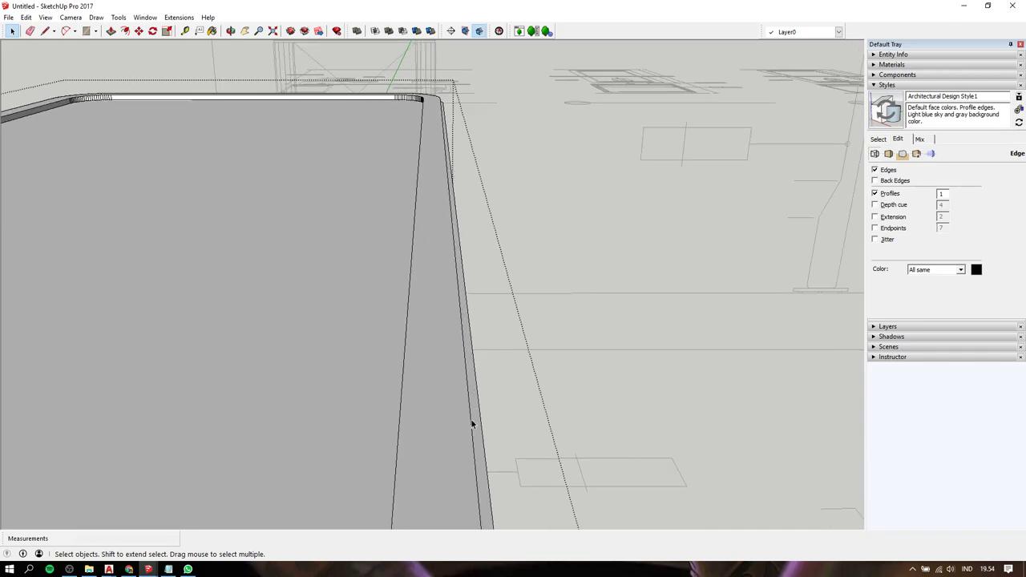
pyautogui.moveTo(470, 402); pyautogui.dragTo(441, 325, button='middle')
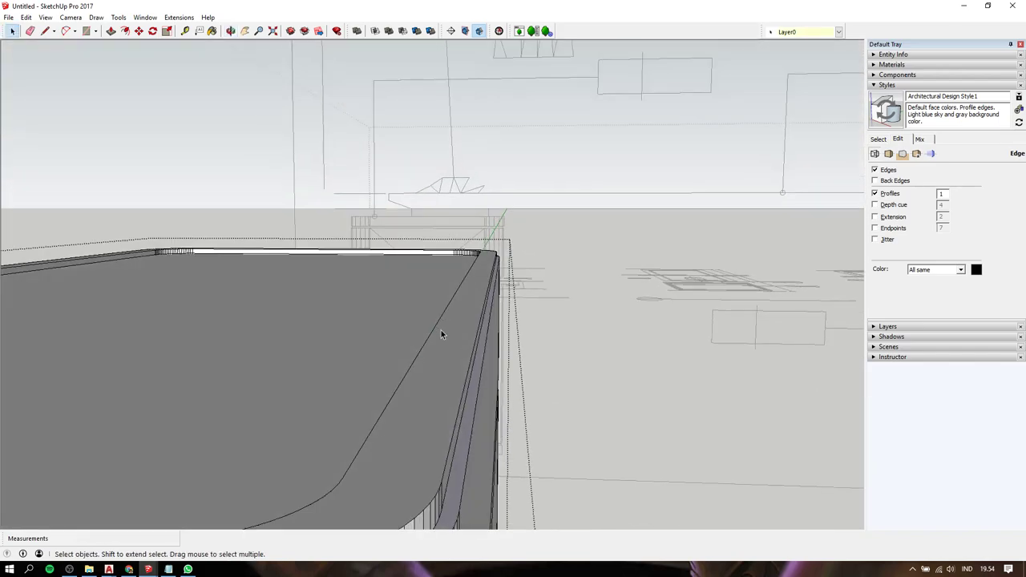
pyautogui.press('m')
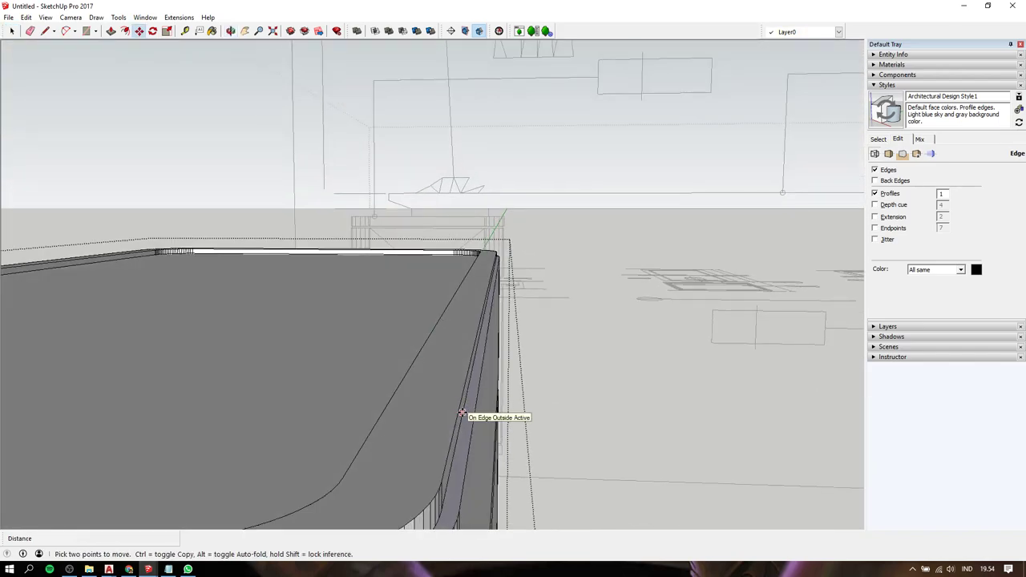
pyautogui.click(468, 410)
pyautogui.write('5')
pyautogui.press('Return')
pyautogui.press('ctrl')
pyautogui.click(459, 405)
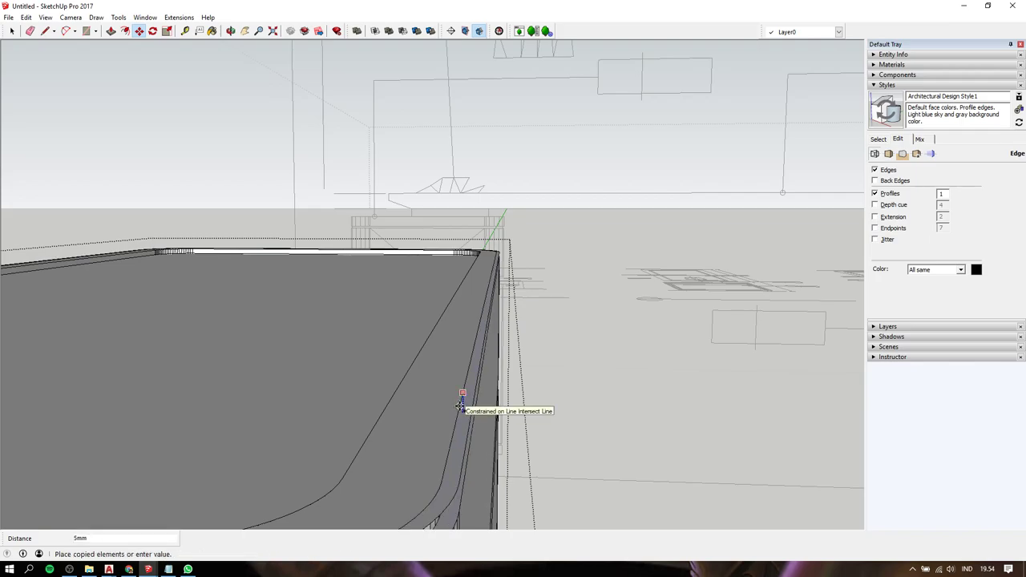
pyautogui.press('space')
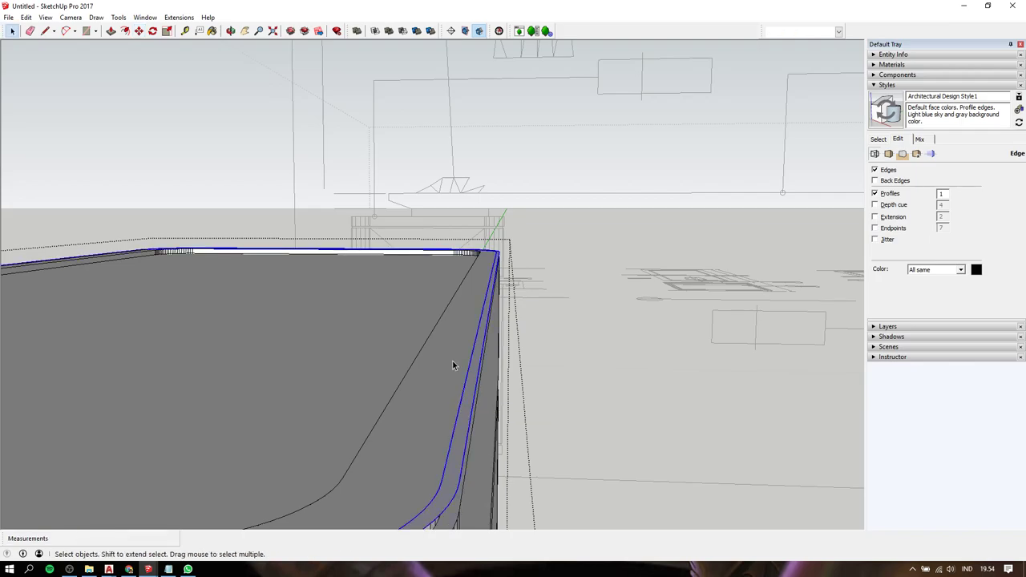
# - Push the inner top face down 25mm to recess the cabinet top
pyautogui.click(466, 350)
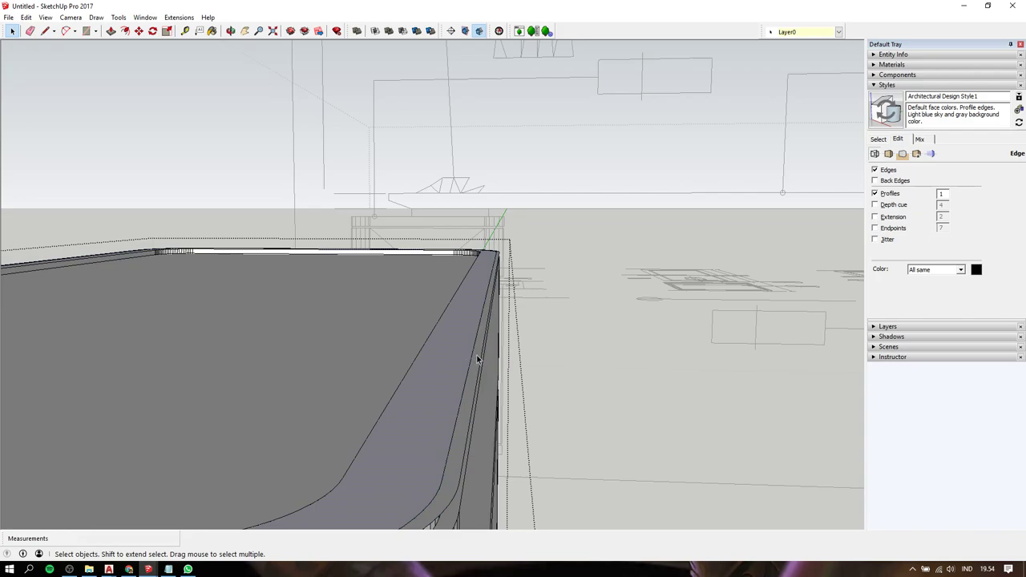
pyautogui.press('p')
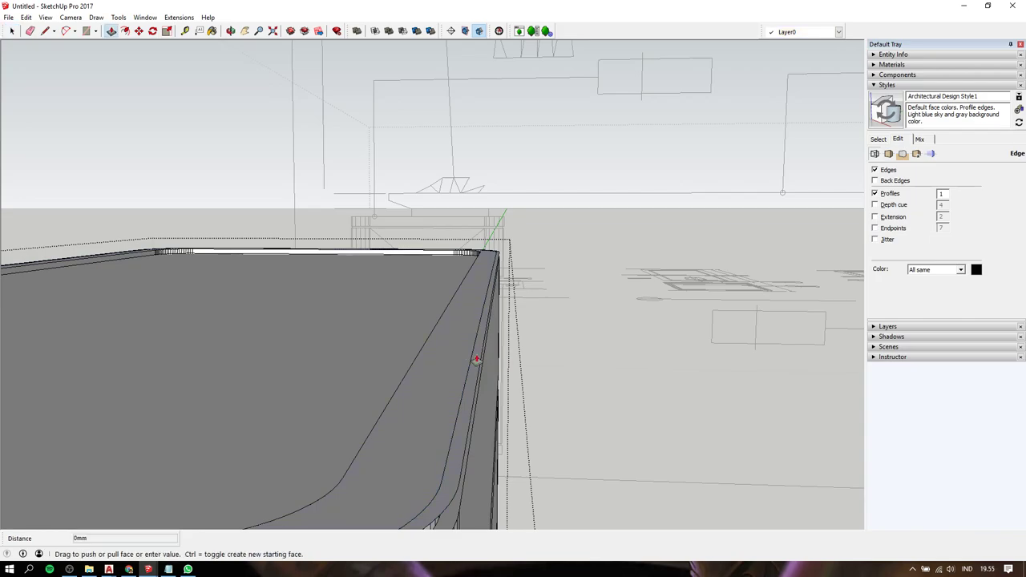
pyautogui.click(476, 356)
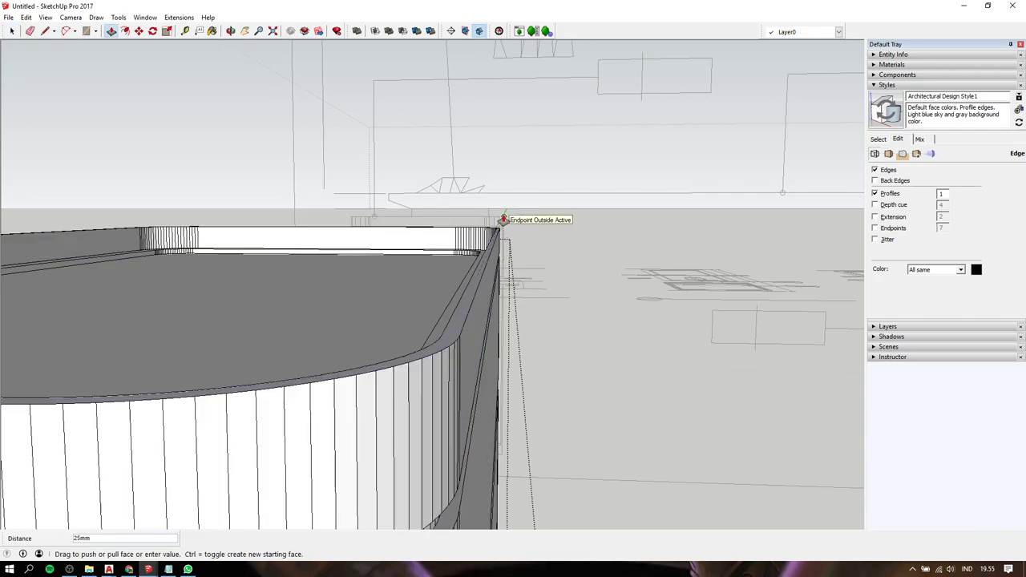
pyautogui.click(503, 218)
pyautogui.moveTo(504, 222); pyautogui.dragTo(499, 299, button='middle')
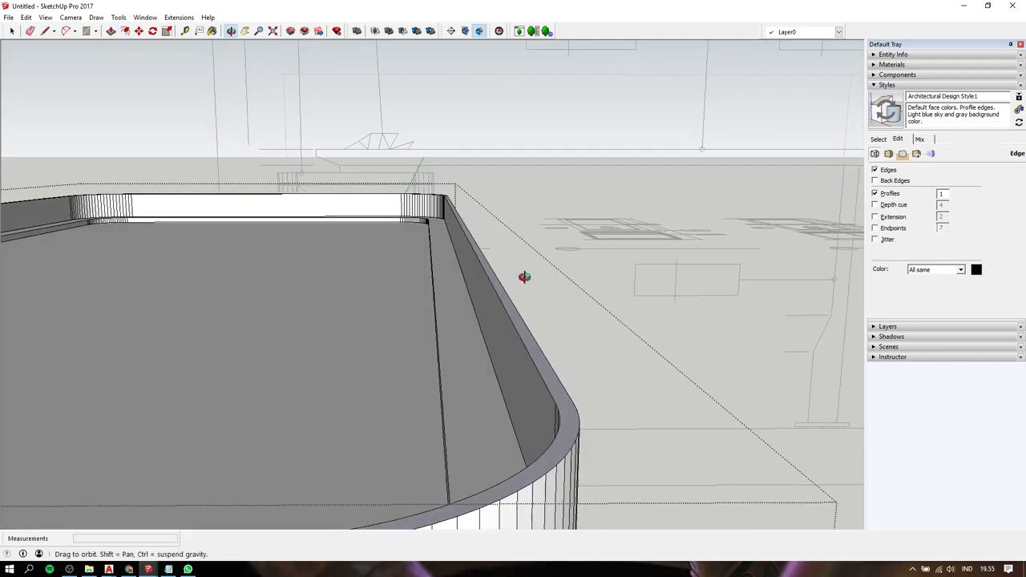
pyautogui.scroll(-3, 498, 305)
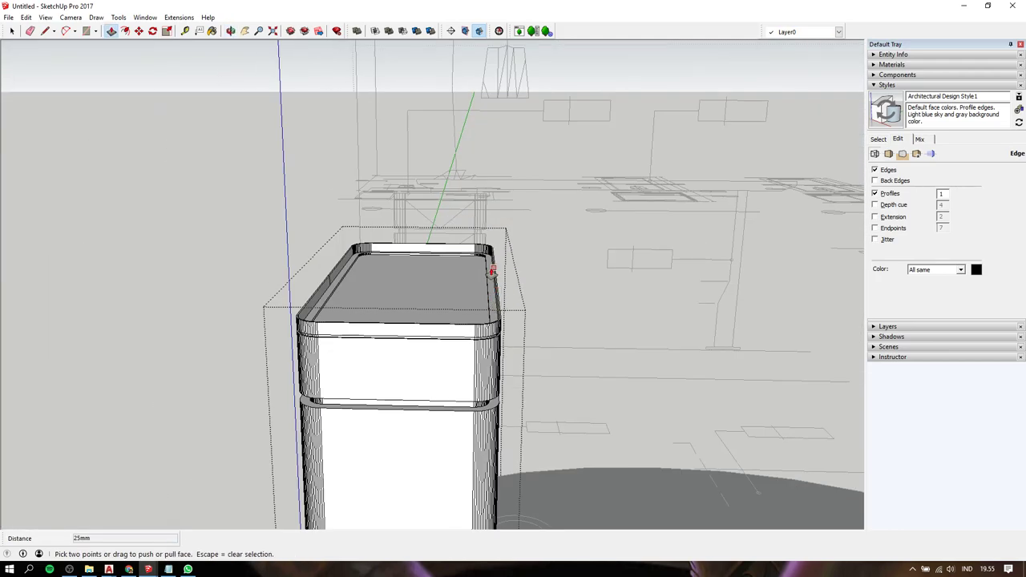
pyautogui.scroll(3, 491, 272)
# - Start a line at one side of the cabinet top
pyautogui.press('space')
pyautogui.scroll(-2, 479, 284)
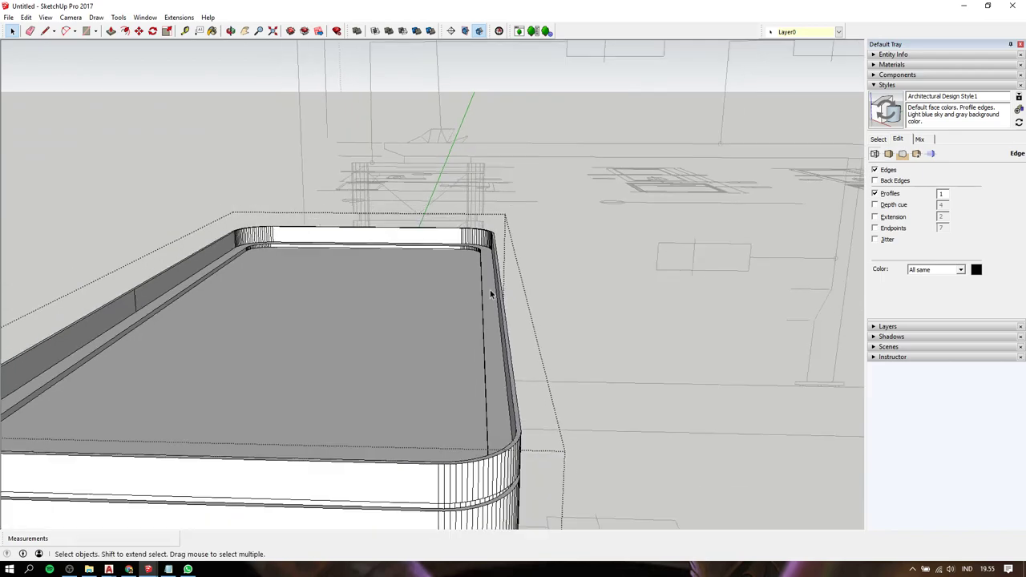
pyautogui.scroll(-1, 479, 287)
pyautogui.press('l')
pyautogui.click(481, 290)
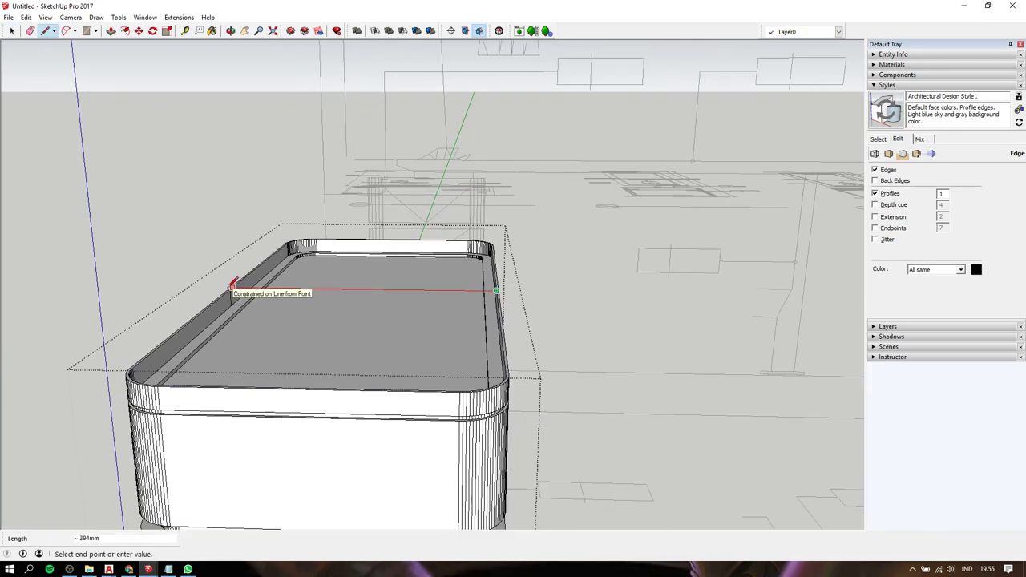
# - Finish the line across the top so it heals into one flat face
pyautogui.click(233, 287)
pyautogui.press('space')
pyautogui.click(245, 290)
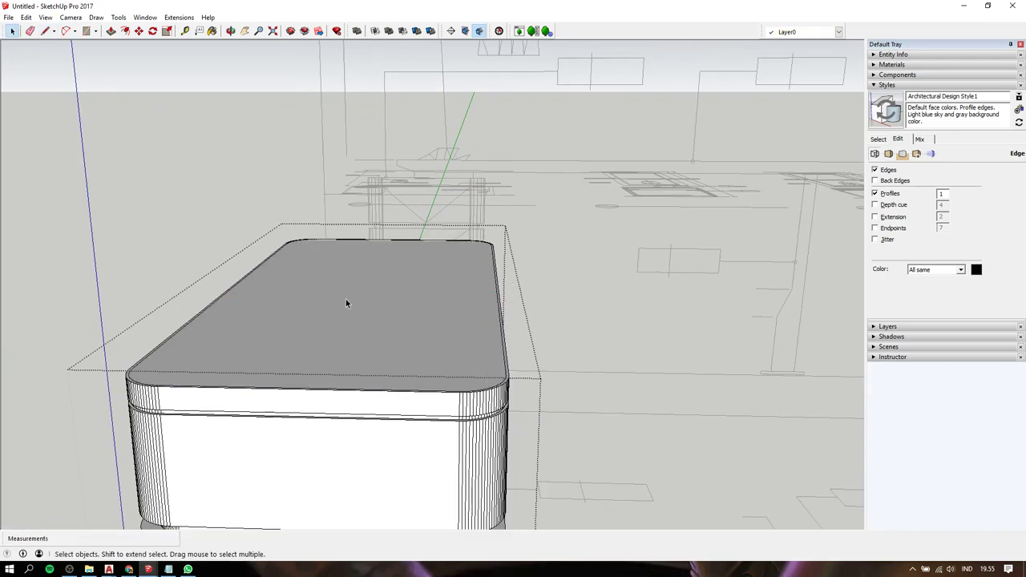
# - Orbit and zoom around the cabinet to view it over the room plan
pyautogui.press('o')
pyautogui.moveTo(384, 275)
pyautogui.mouseDown()
pyautogui.moveTo(366, 165)
pyautogui.moveTo(440, 180)
pyautogui.mouseUp()
pyautogui.press('space')
pyautogui.scroll(-3, 440, 180)
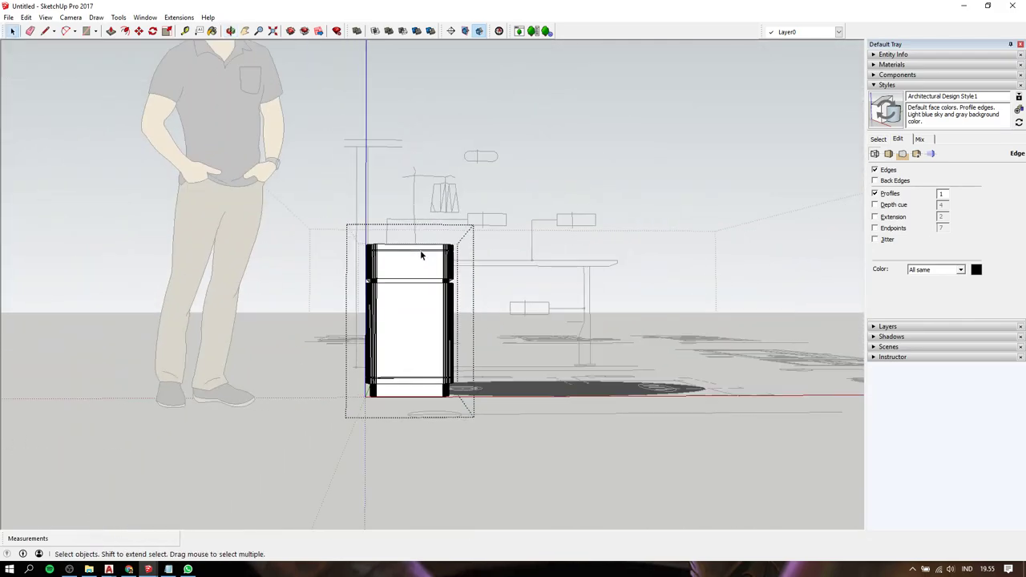
pyautogui.moveTo(440, 180); pyautogui.dragTo(331, 332, button='middle')
pyautogui.scroll(2, 423, 304)
pyautogui.moveTo(434, 283); pyautogui.dragTo(342, 292, button='middle')
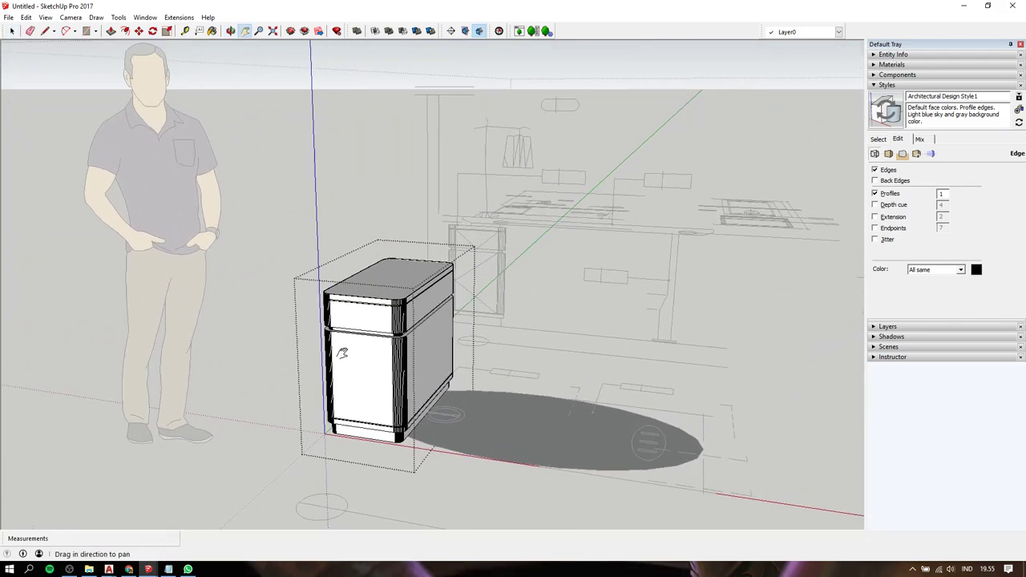
pyautogui.scroll(3, 342, 293)
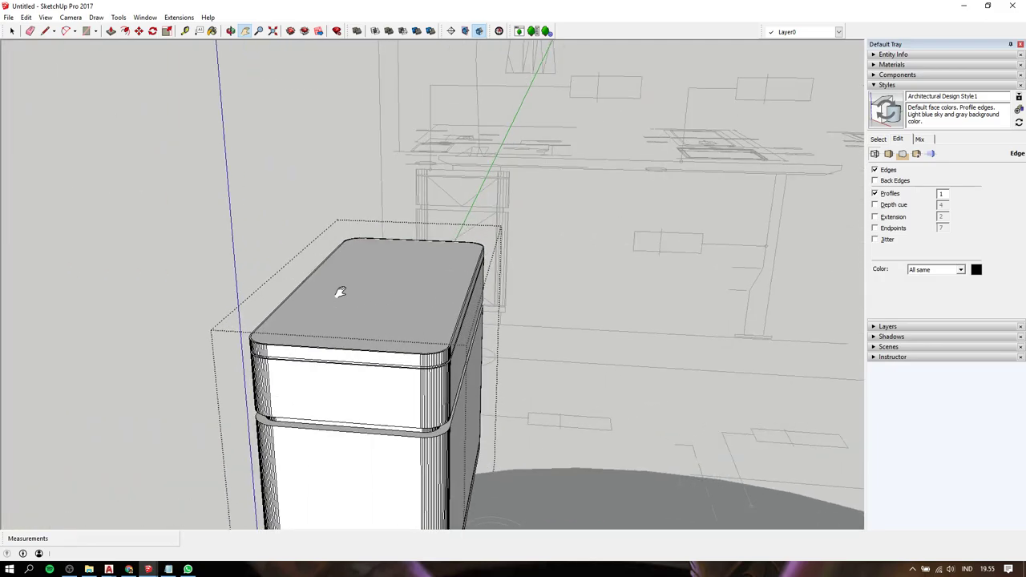
pyautogui.moveTo(508, 178)
pyautogui.mouseDown(button='middle')
pyautogui.moveTo(361, 201)
pyautogui.moveTo(419, 222)
pyautogui.moveTo(543, 133)
pyautogui.moveTo(473, 171)
pyautogui.mouseUp(button='middle')
pyautogui.scroll(-5, 343, 181)
# - Orbit to look straight down on the room plan and adjust the zoom
pyautogui.scroll(-3, 343, 181)
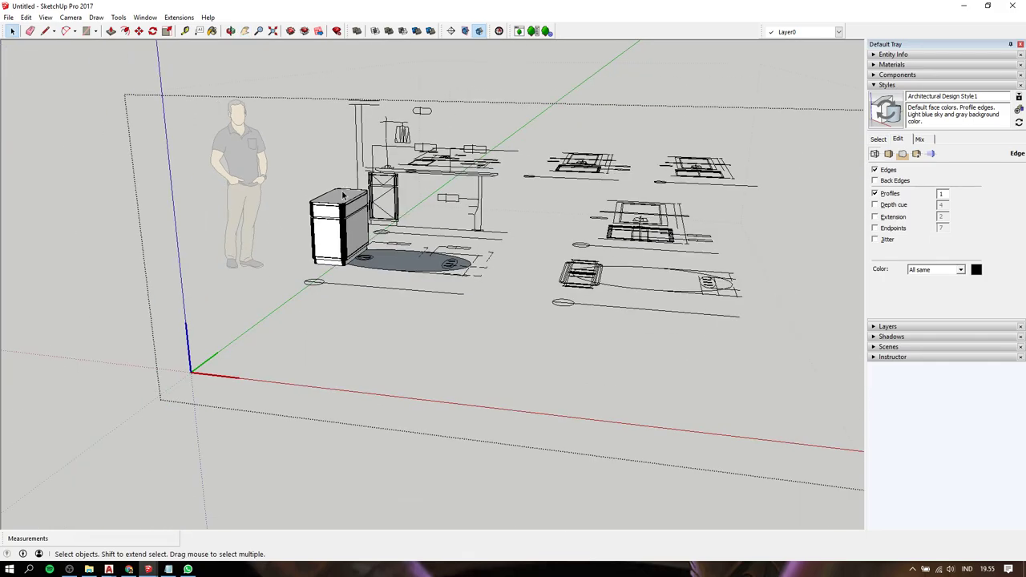
pyautogui.click(347, 198)
pyautogui.moveTo(404, 205)
pyautogui.mouseDown(button='middle')
pyautogui.moveTo(448, 200)
pyautogui.moveTo(449, 230)
pyautogui.moveTo(468, 258)
pyautogui.mouseUp(button='middle')
pyautogui.scroll(3, 524, 330)
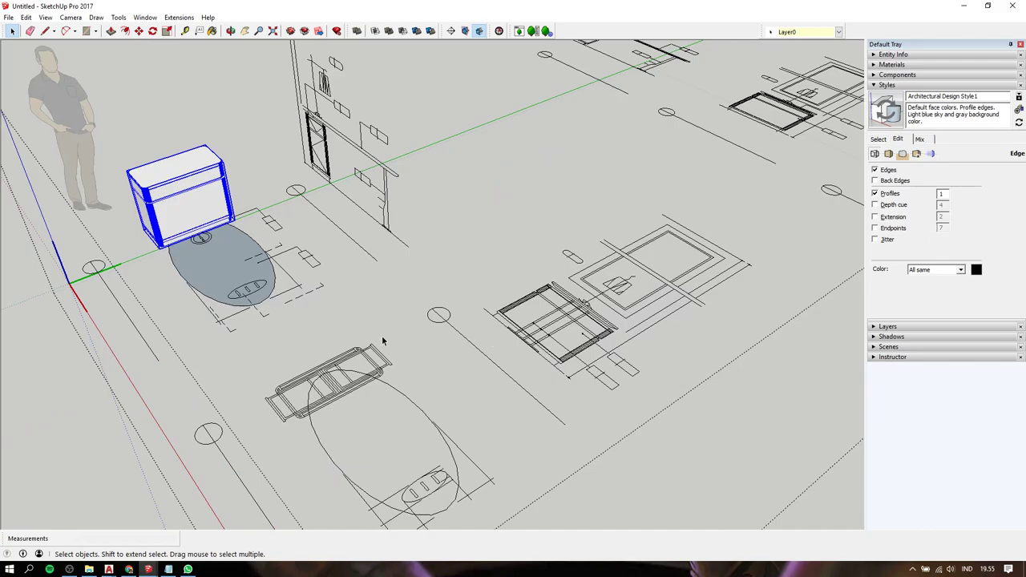
pyautogui.moveTo(382, 340)
pyautogui.mouseDown(button='middle')
pyautogui.moveTo(392, 270)
pyautogui.moveTo(561, 390)
pyautogui.moveTo(529, 352)
pyautogui.mouseUp(button='middle')
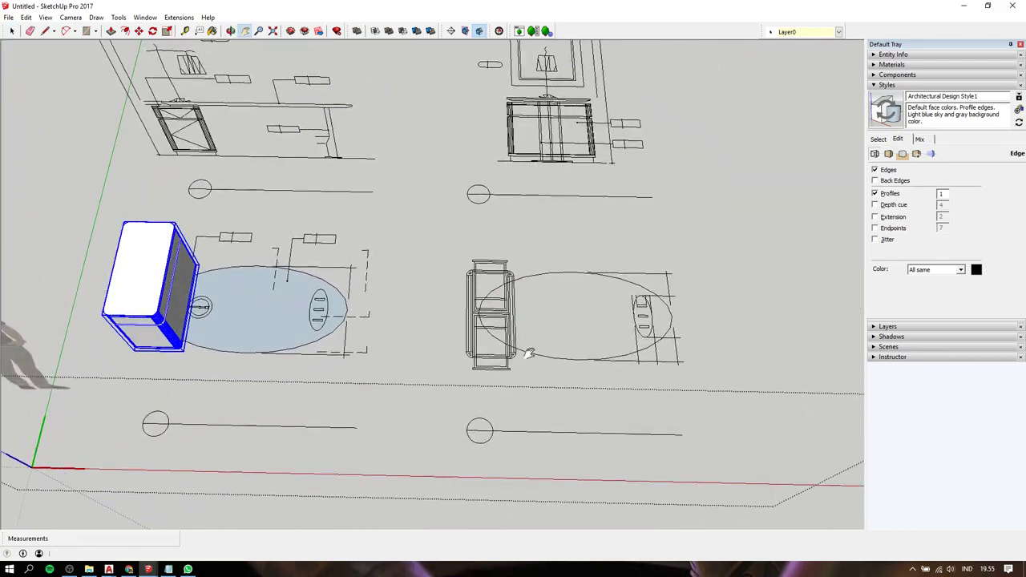
pyautogui.scroll(2, 529, 353)
pyautogui.scroll(3, 479, 319)
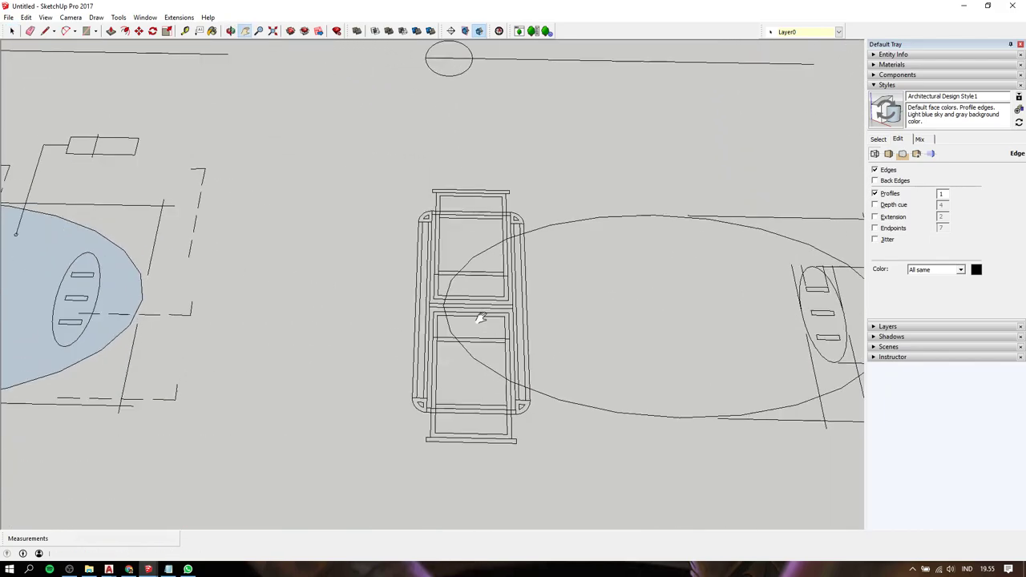
pyautogui.scroll(-2, 480, 319)
pyautogui.scroll(-2, 479, 318)
pyautogui.scroll(1, 446, 327)
pyautogui.scroll(-2, 445, 328)
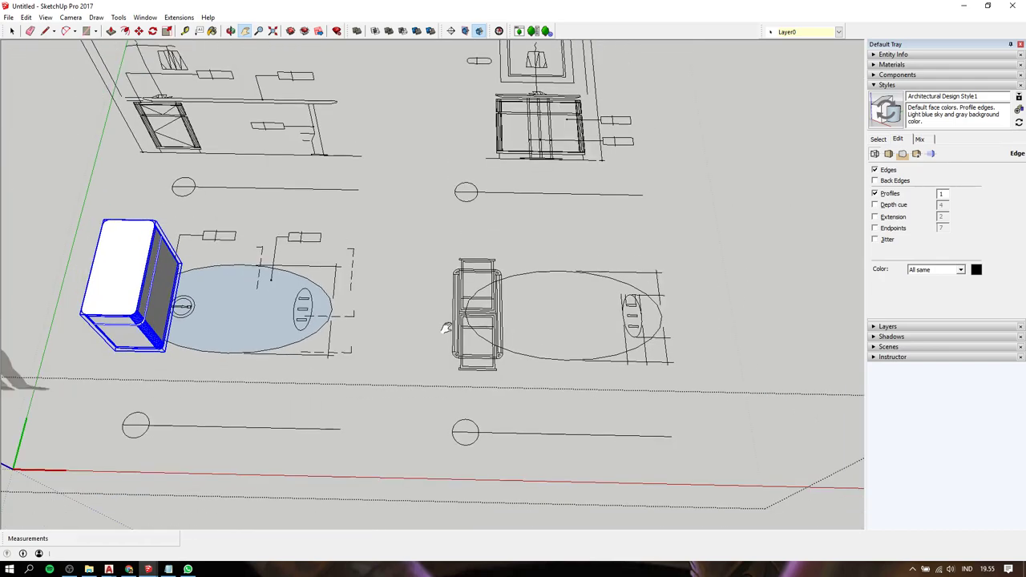
# - Deselect the finished cabinet and pan to centre the second cabinet outline
pyautogui.press('space')
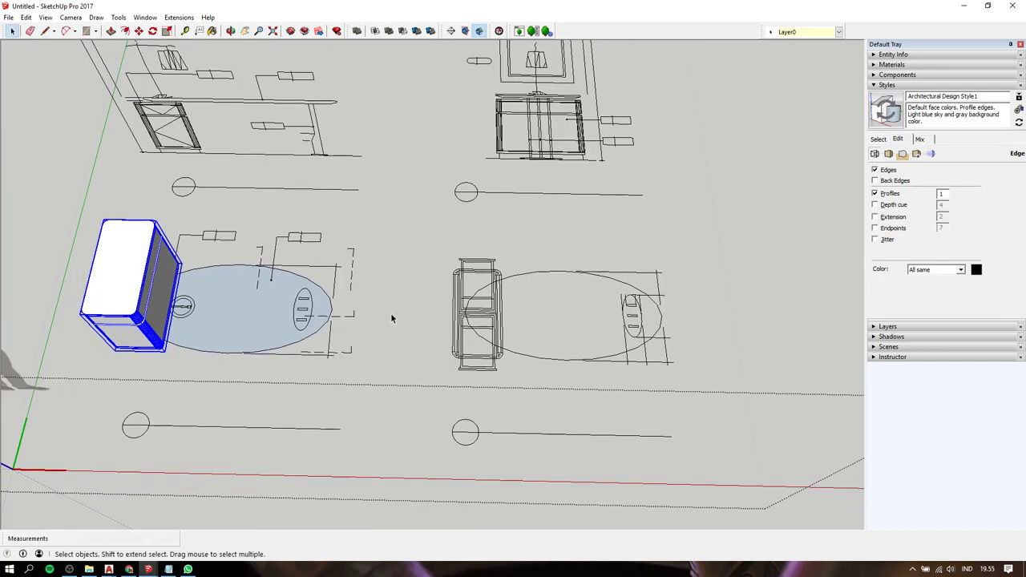
pyautogui.click(391, 318)
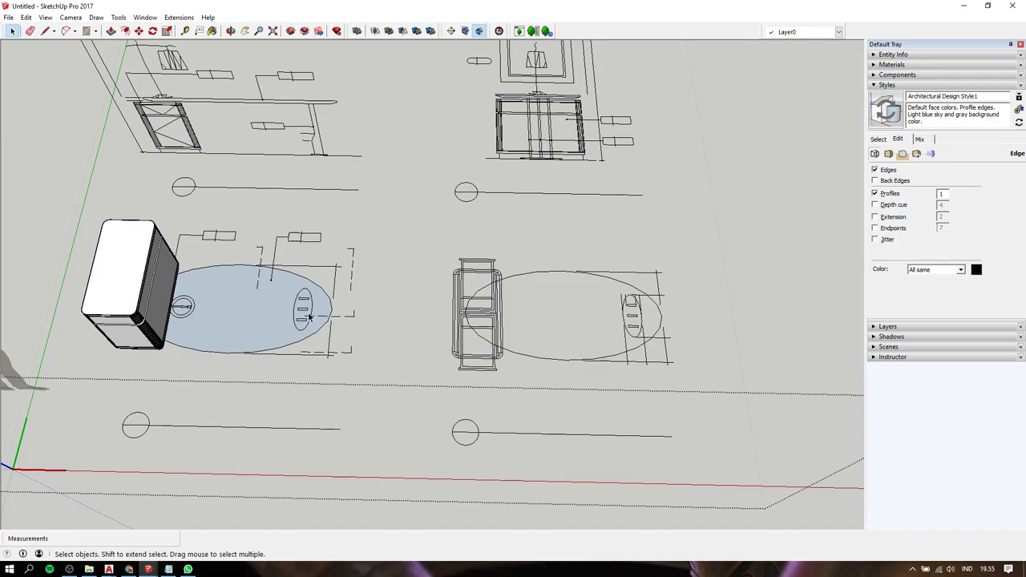
pyautogui.press('h')
pyautogui.moveTo(228, 321); pyautogui.dragTo(345, 318)
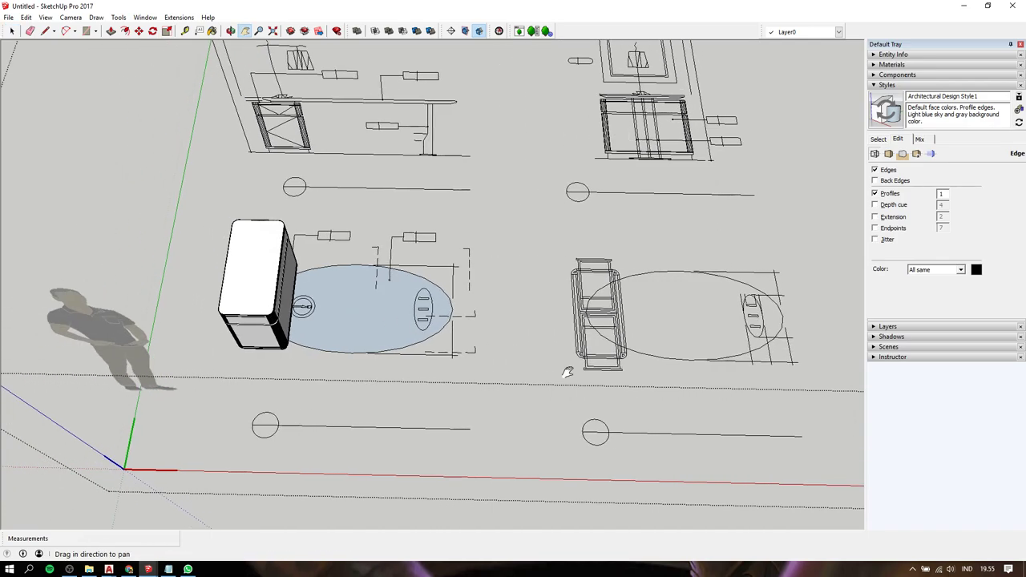
pyautogui.moveTo(617, 364); pyautogui.dragTo(506, 351)
pyautogui.scroll(1, 506, 351)
# - Draw a rectangle over the second outline and delete its face, keeping the edges
pyautogui.scroll(4, 473, 349)
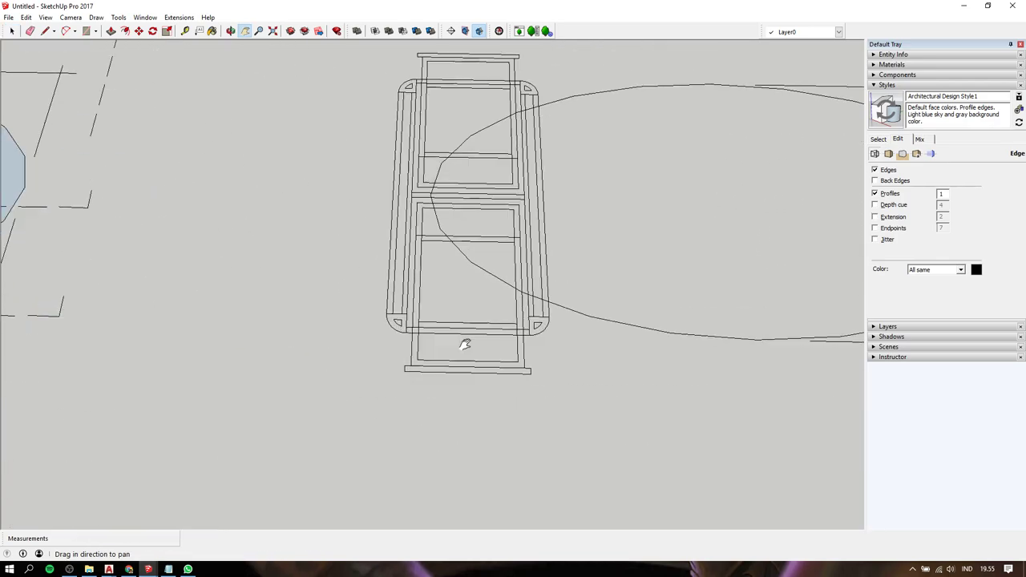
pyautogui.scroll(3, 464, 344)
pyautogui.press('r')
pyautogui.click(361, 385)
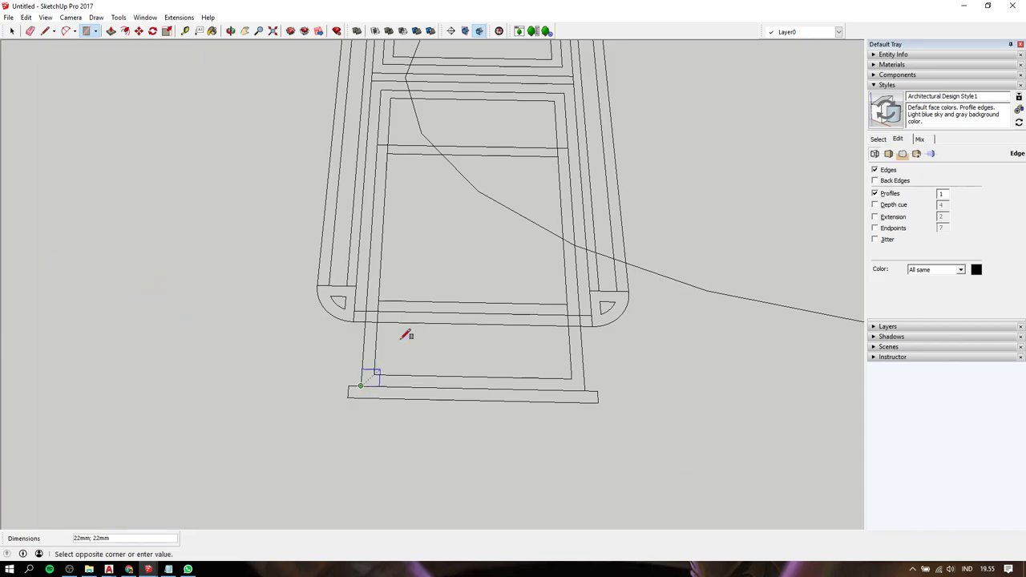
pyautogui.click(565, 86)
pyautogui.press('space')
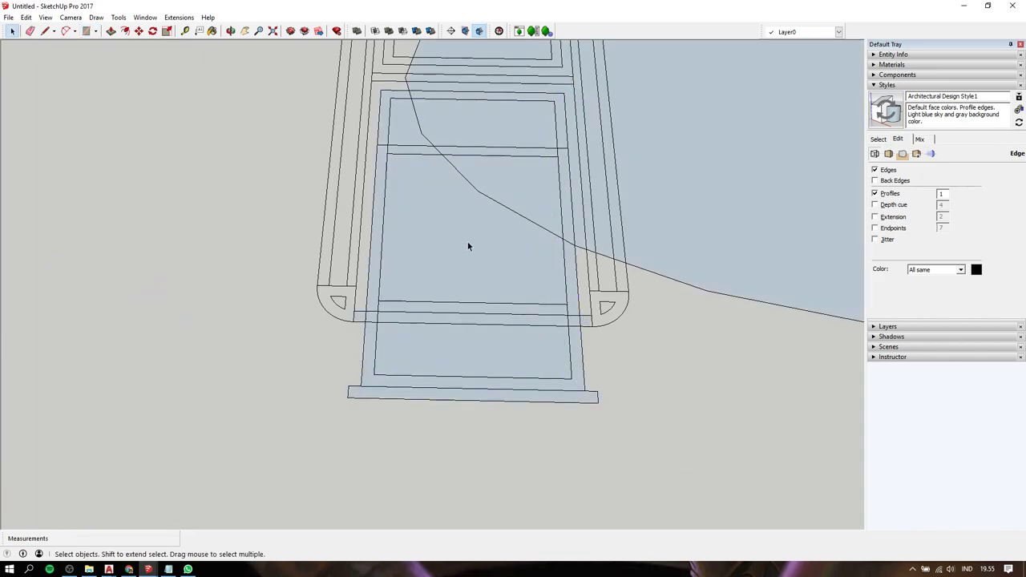
pyautogui.click(469, 246)
pyautogui.press('Delete')
# - Make Group from the selected outline lines and enter the group to edit it
pyautogui.scroll(-1, 448, 228)
pyautogui.scroll(-4, 428, 210)
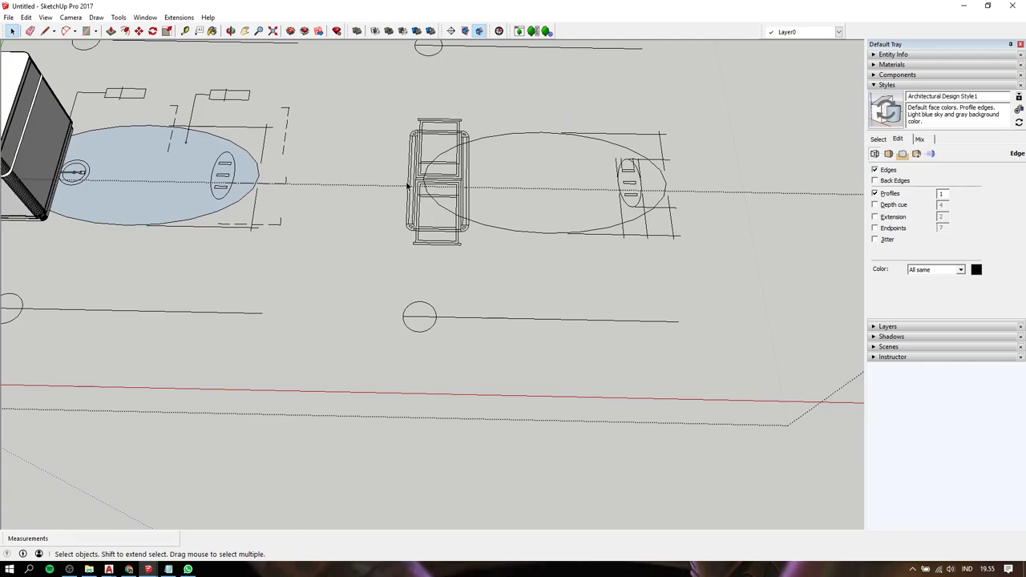
pyautogui.click(469, 233)
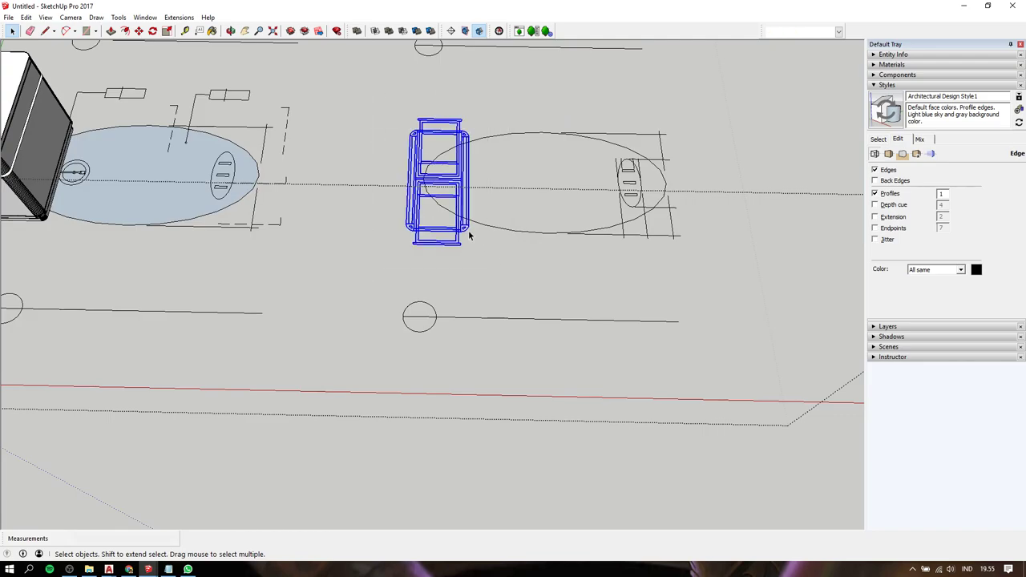
pyautogui.press('b')
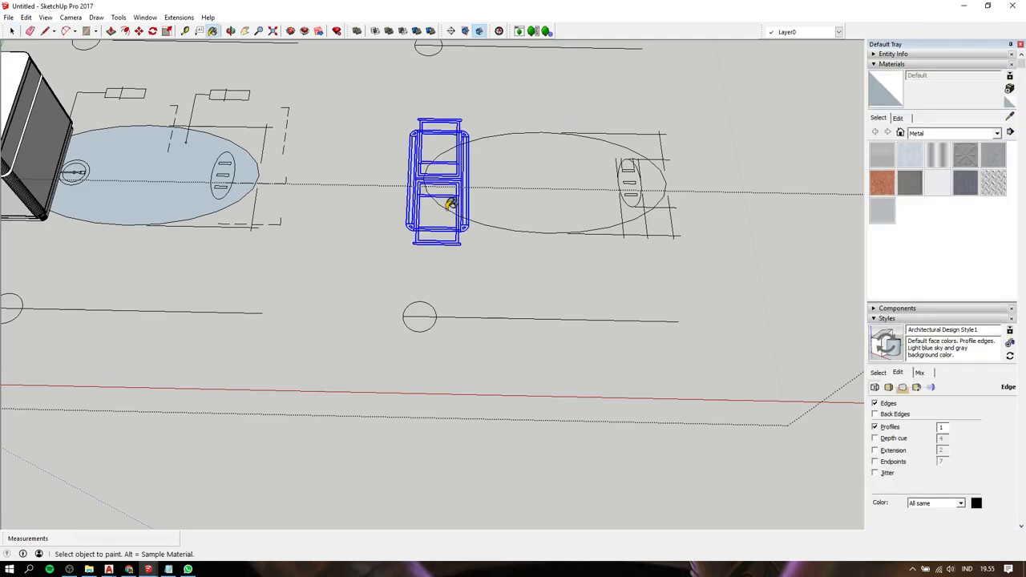
pyautogui.press('g')
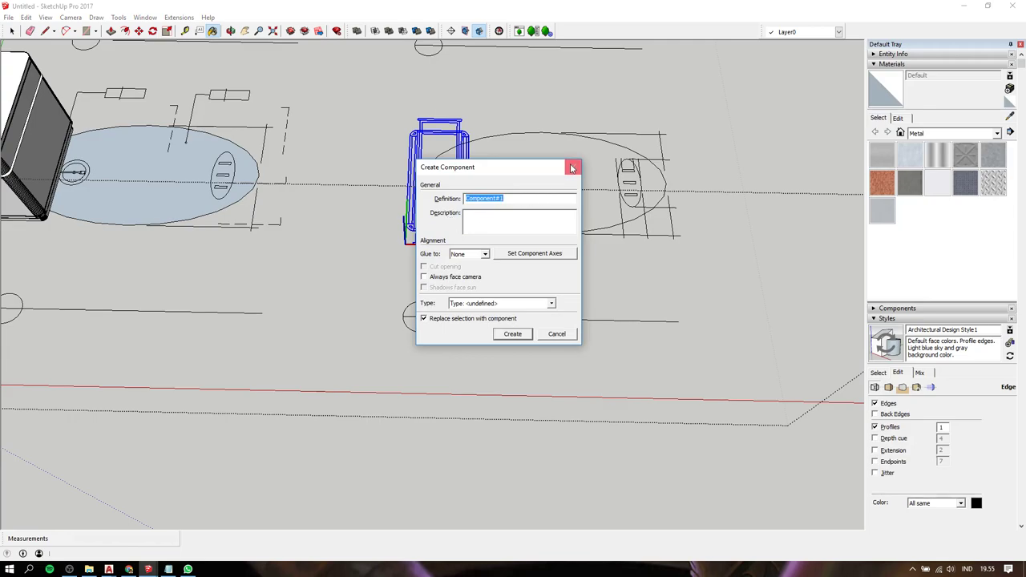
pyautogui.click(572, 168)
pyautogui.rightClick(454, 186)
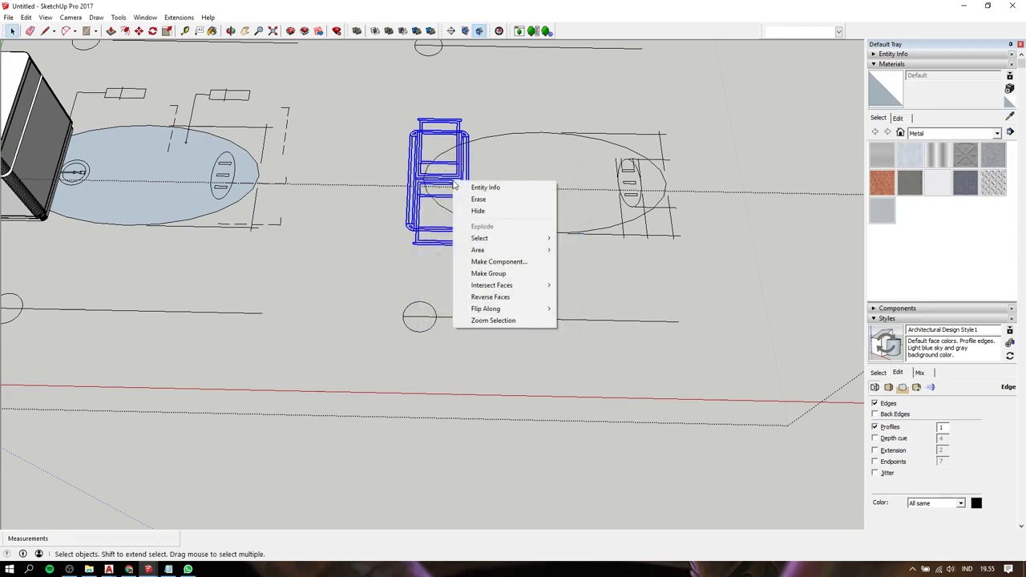
pyautogui.click(486, 273)
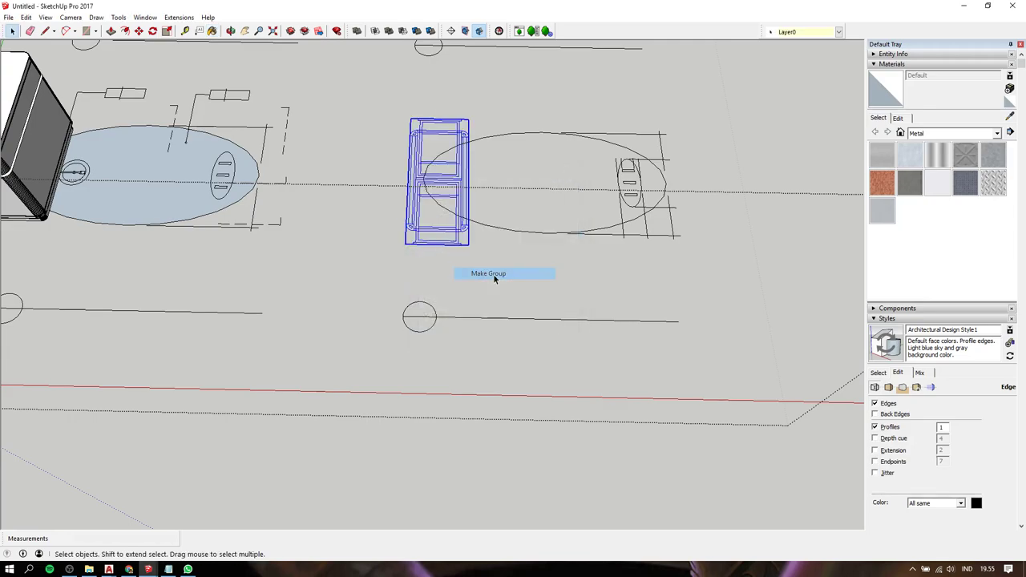
pyautogui.doubleClick(431, 189)
pyautogui.click(411, 154)
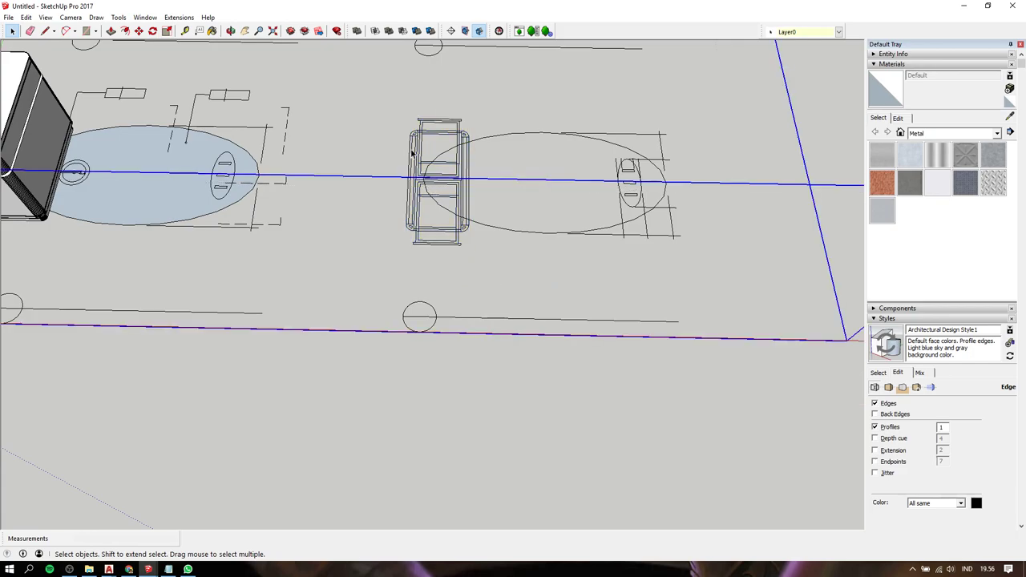
pyautogui.doubleClick(410, 154)
# - Draw a rectangle inside the cabinet outline
pyautogui.scroll(1, 441, 198)
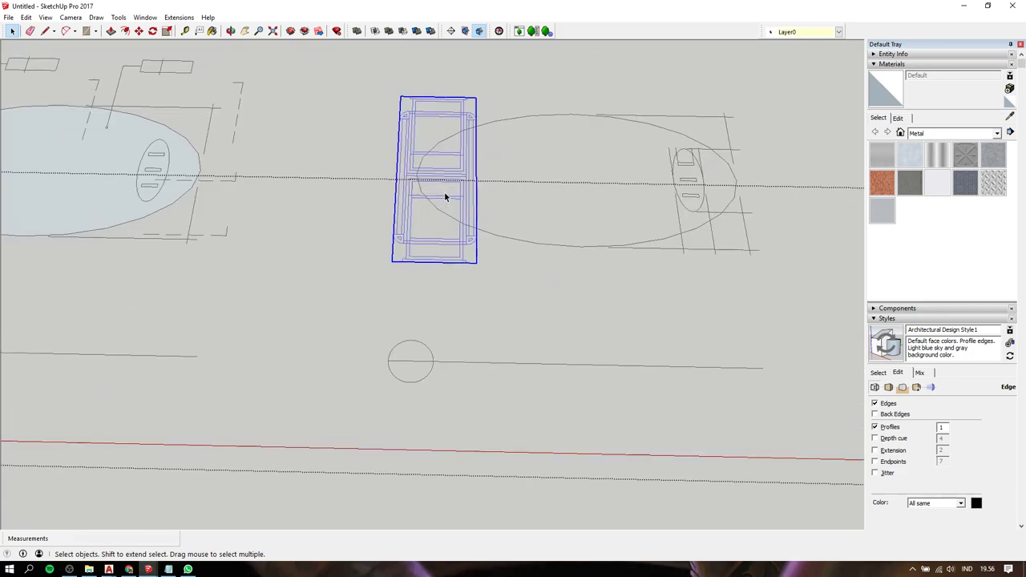
pyautogui.scroll(2, 443, 196)
pyautogui.press('r')
pyautogui.click(389, 169)
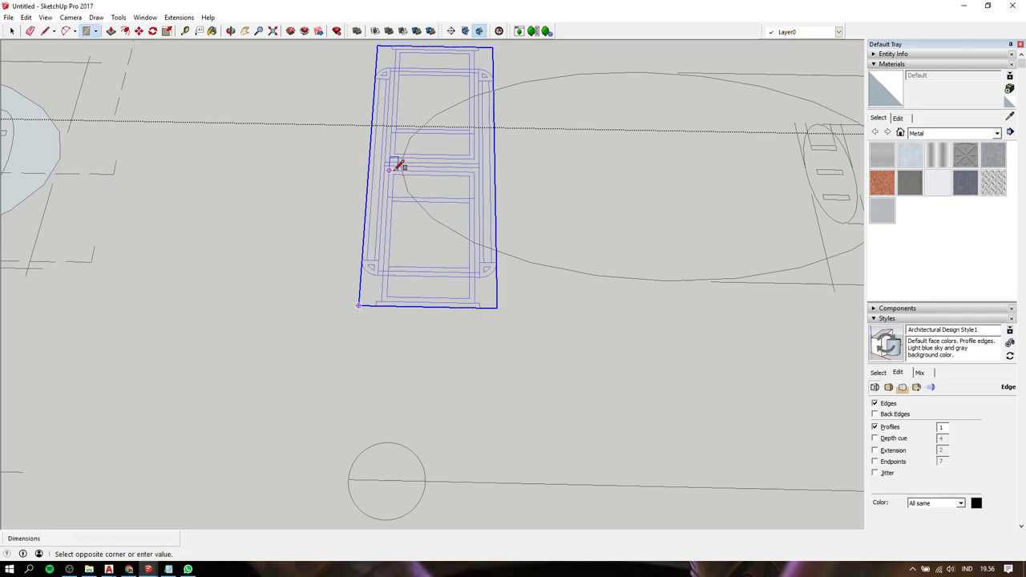
pyautogui.click(478, 299)
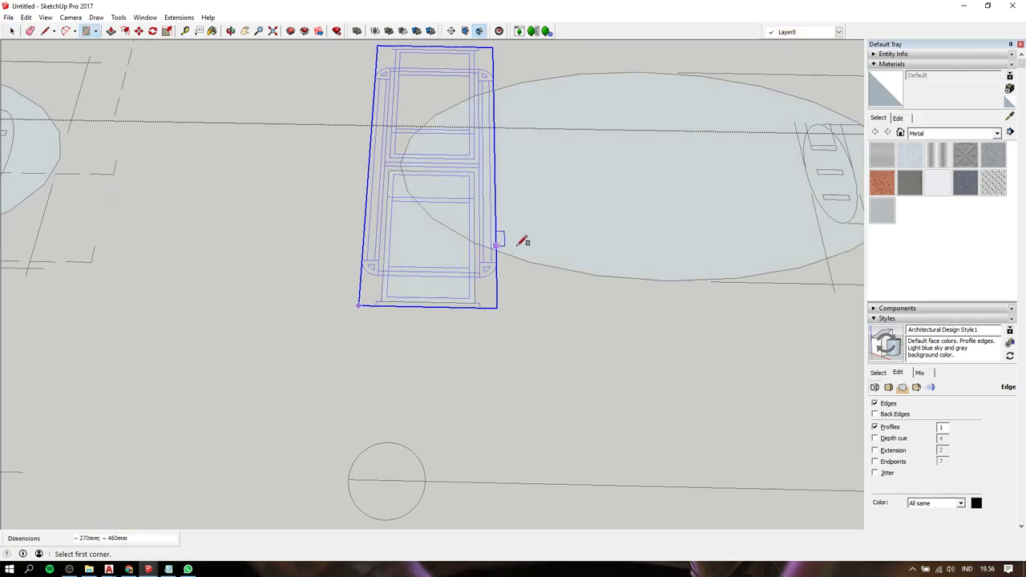
pyautogui.click(590, 231)
# - Delete the ellipse face, an inner face and a stray arc edge
pyautogui.press('space')
pyautogui.click(586, 243)
pyautogui.press('Delete')
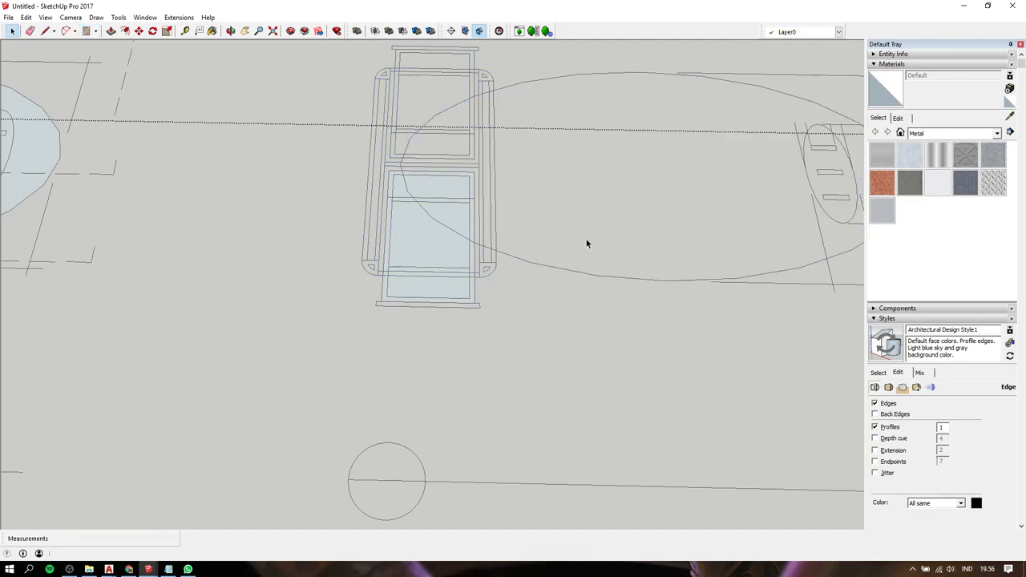
pyautogui.click(446, 227)
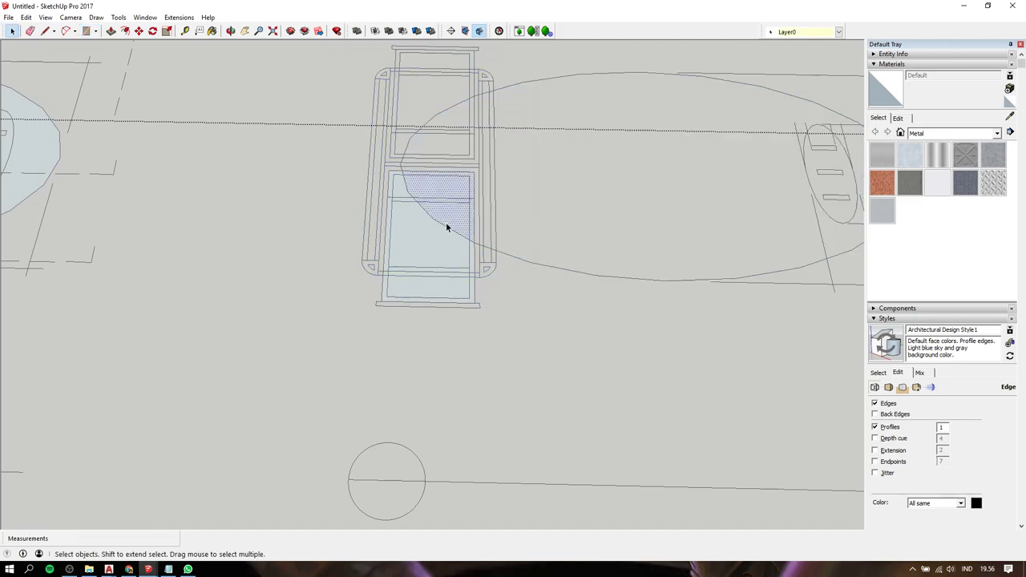
pyautogui.press('Delete')
pyautogui.click(445, 226)
pyautogui.press('Delete')
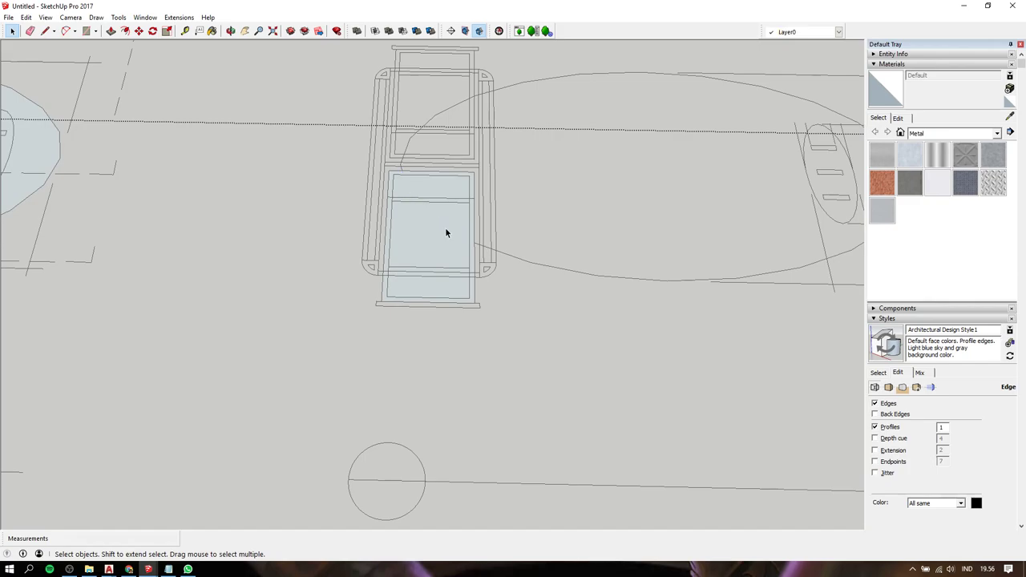
# - Extrude the lower face into a 235mm box
pyautogui.click(447, 232)
pyautogui.press('p')
pyautogui.click(446, 232)
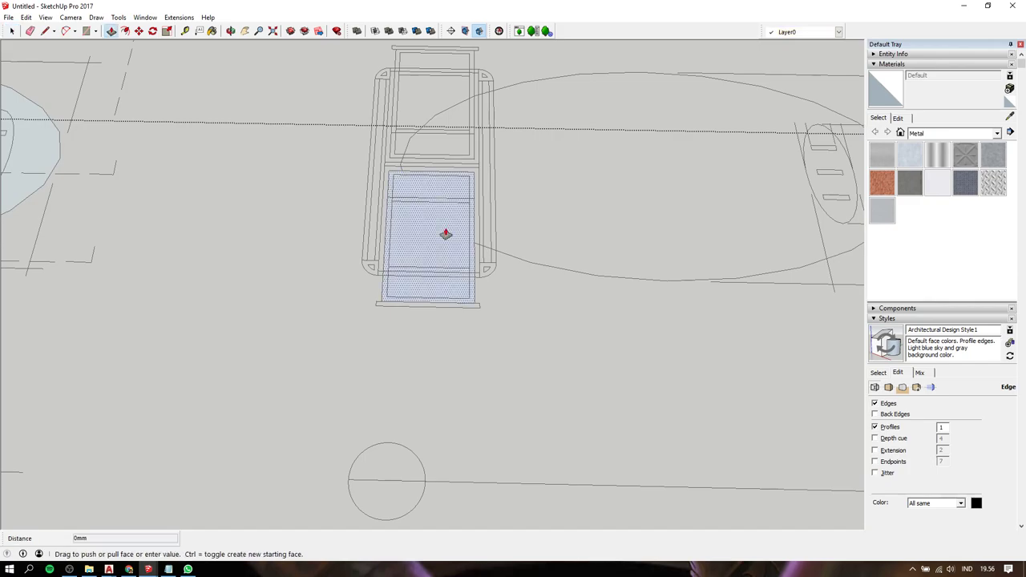
pyautogui.scroll(-2, 446, 233)
pyautogui.scroll(-3, 446, 234)
pyautogui.scroll(-2, 446, 233)
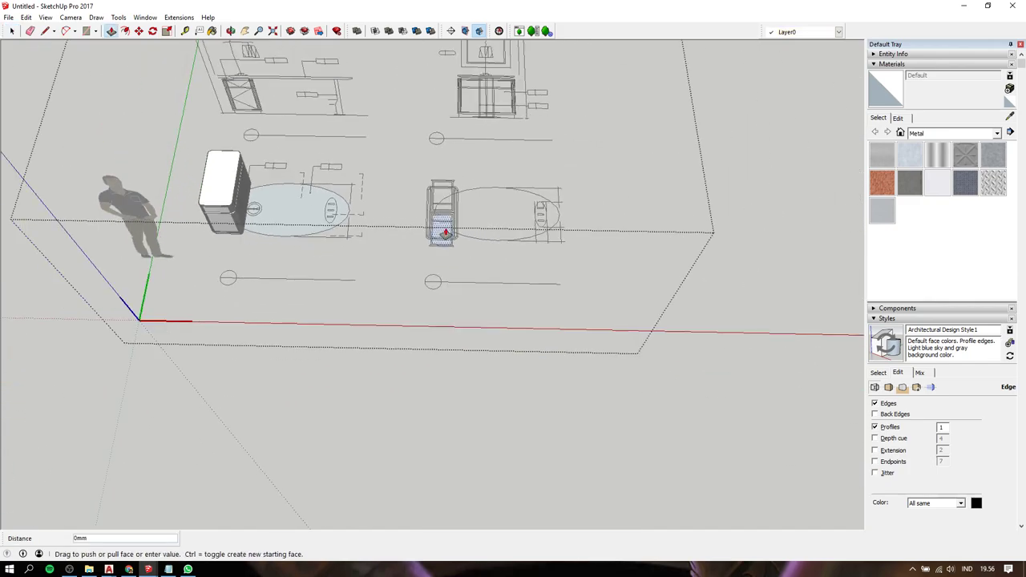
pyautogui.scroll(-2, 445, 233)
pyautogui.scroll(-2, 446, 232)
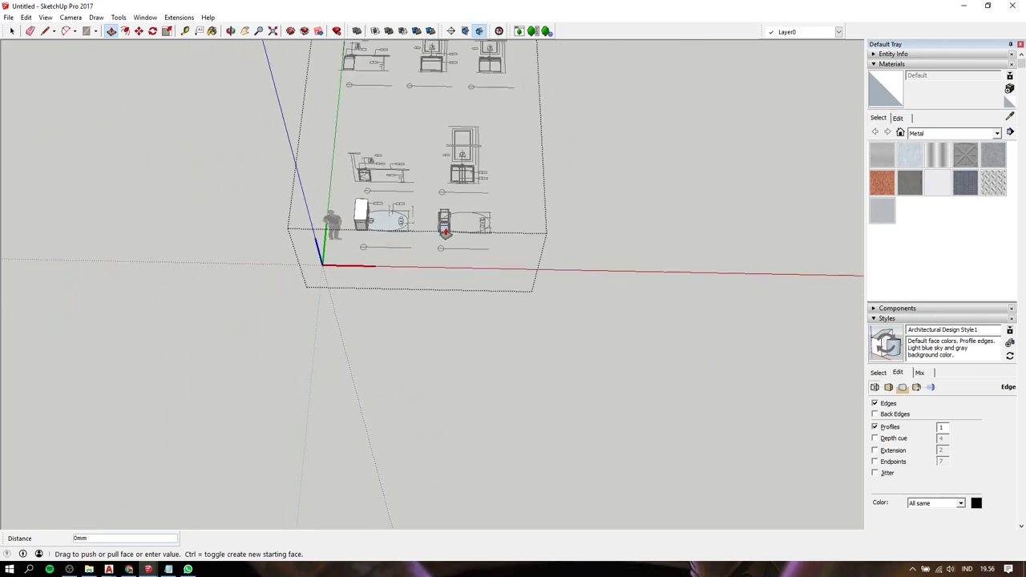
pyautogui.scroll(-1, 445, 233)
pyautogui.scroll(2, 445, 229)
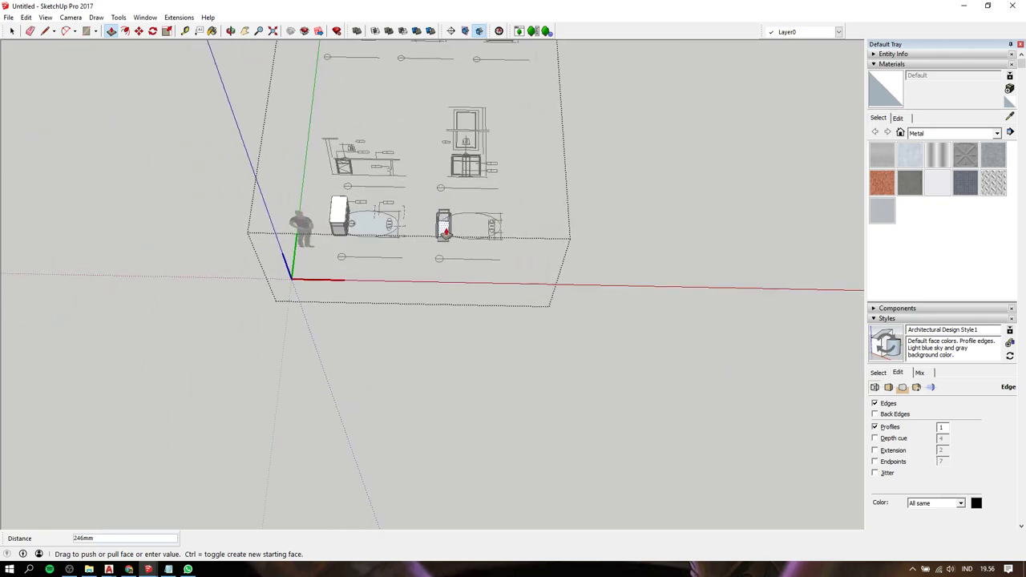
pyautogui.scroll(1, 442, 234)
pyautogui.scroll(1, 440, 239)
pyautogui.scroll(2, 440, 239)
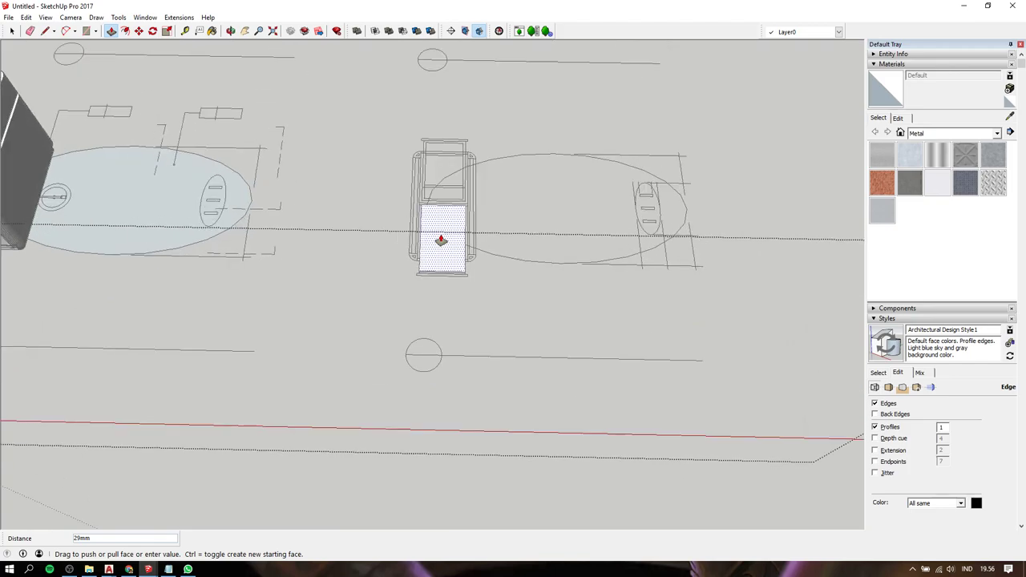
pyautogui.moveTo(441, 238)
pyautogui.mouseDown(button='middle')
pyautogui.moveTo(494, 133)
pyautogui.moveTo(481, 103)
pyautogui.moveTo(457, 102)
pyautogui.mouseUp(button='middle')
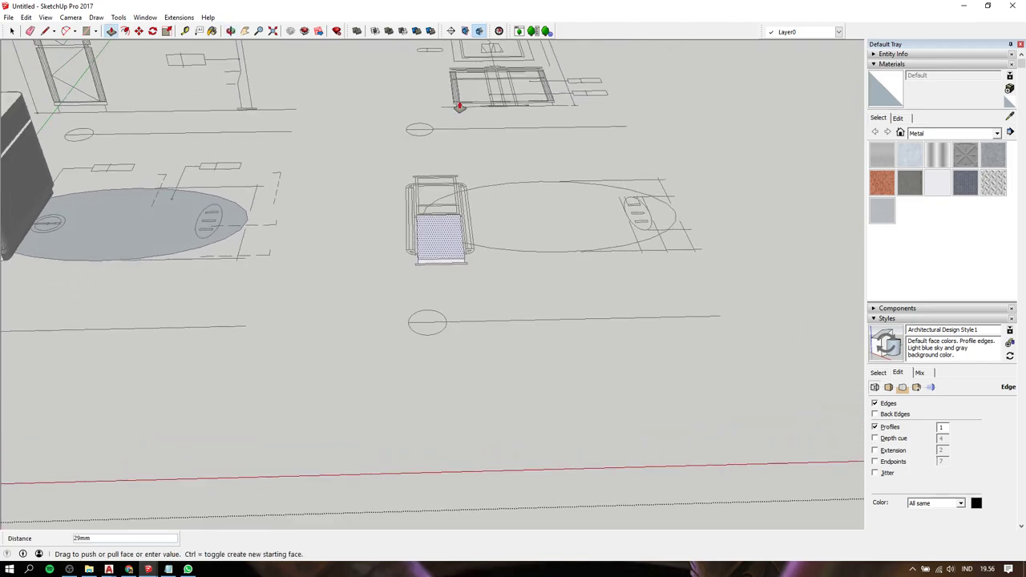
pyautogui.click(393, 276)
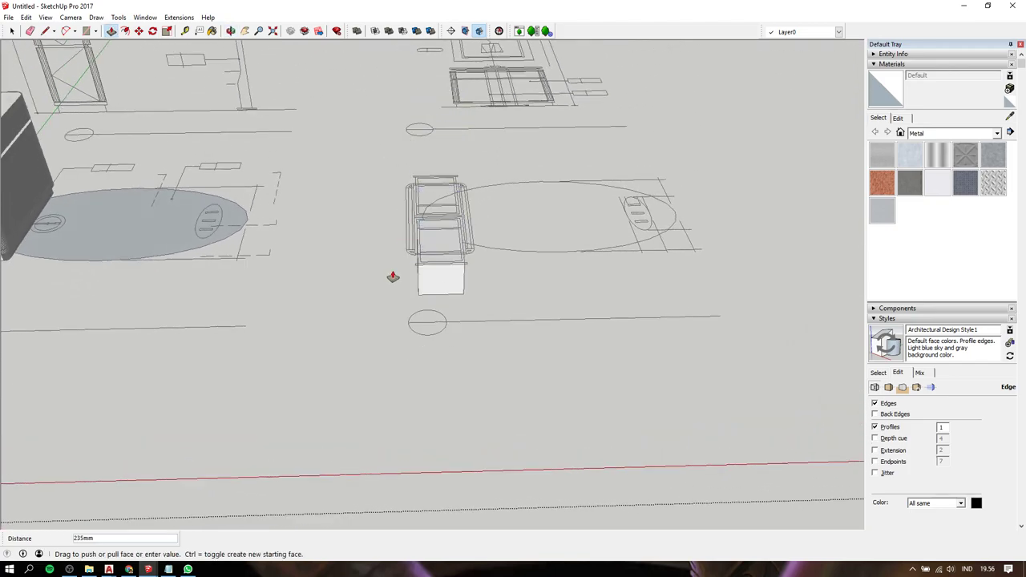
pyautogui.click(393, 275)
# - Push/Pull the face over the plan upward into a box
pyautogui.press('space')
pyautogui.moveTo(336, 272)
pyautogui.keyDown('shift'); pyautogui.mouseDown(button='middle')
pyautogui.moveTo(399, 221)
pyautogui.moveTo(307, 283)
pyautogui.mouseUp(button='middle'); pyautogui.keyUp('shift')
pyautogui.scroll(-3, 399, 222)
pyautogui.scroll(3, 430, 218)
pyautogui.scroll(2, 469, 284)
pyautogui.scroll(3, 466, 283)
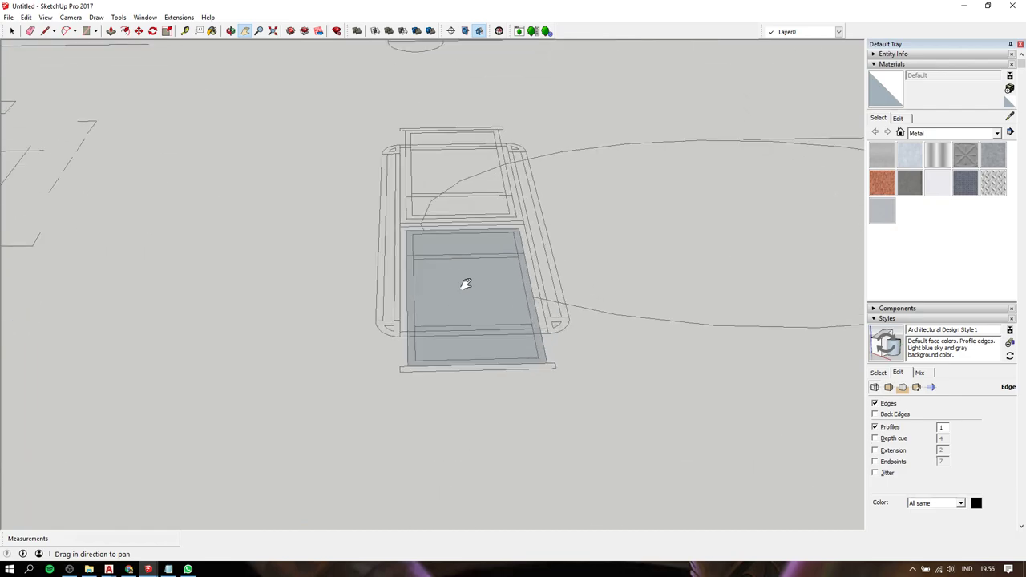
pyautogui.scroll(-3, 440, 284)
pyautogui.press('space')
pyautogui.click(441, 289)
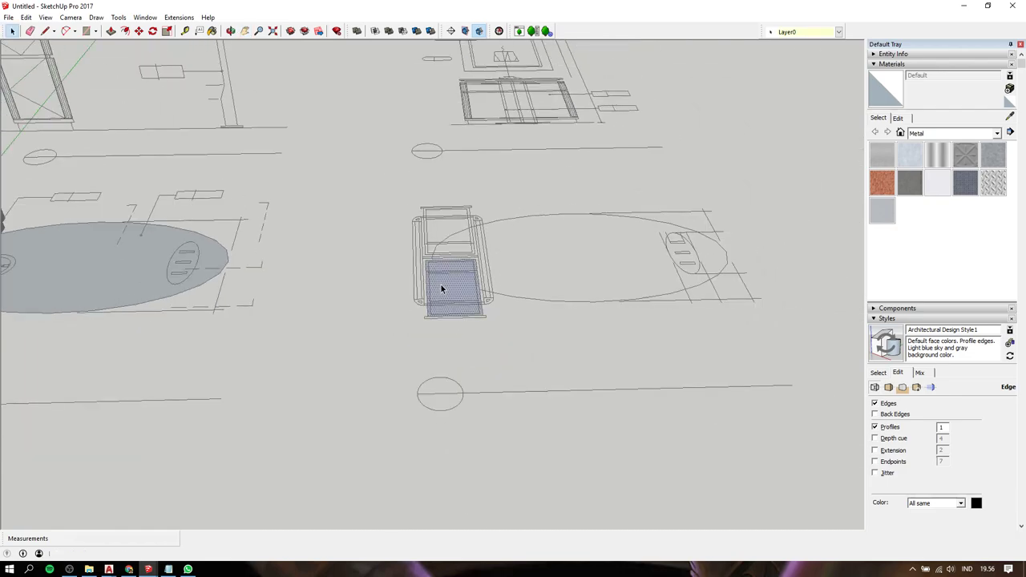
pyautogui.press('p')
pyautogui.moveTo(438, 280)
pyautogui.mouseDown()
pyautogui.moveTo(437, 261)
pyautogui.moveTo(446, 279)
pyautogui.moveTo(451, 264)
pyautogui.mouseUp()
# - Stretch the box's end face out to about 510 mm
pyautogui.moveTo(451, 265)
pyautogui.mouseDown(button='middle')
pyautogui.moveTo(333, 331)
pyautogui.moveTo(545, 297)
pyautogui.moveTo(454, 339)
pyautogui.moveTo(518, 347)
pyautogui.mouseUp(button='middle')
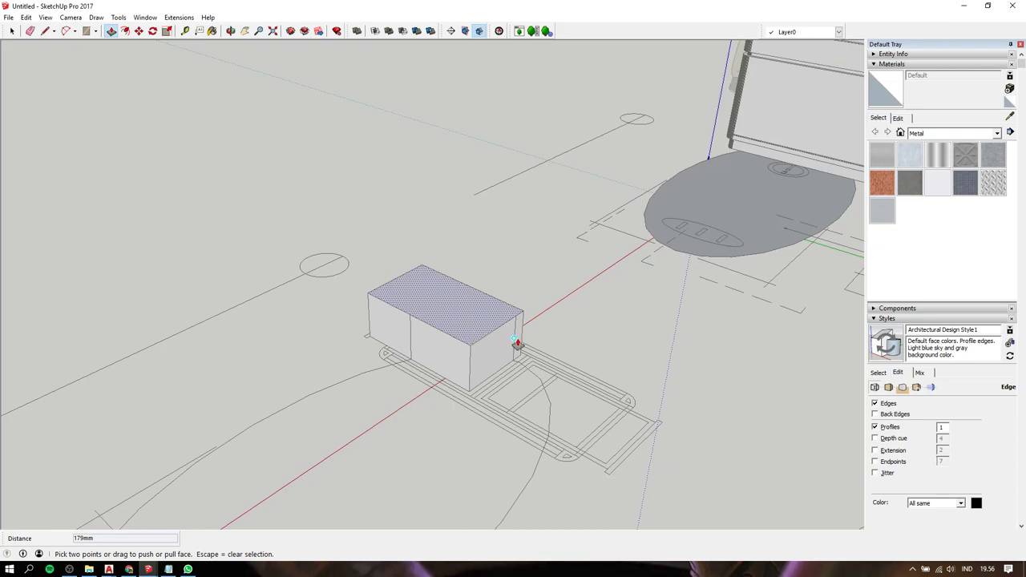
pyautogui.press('space')
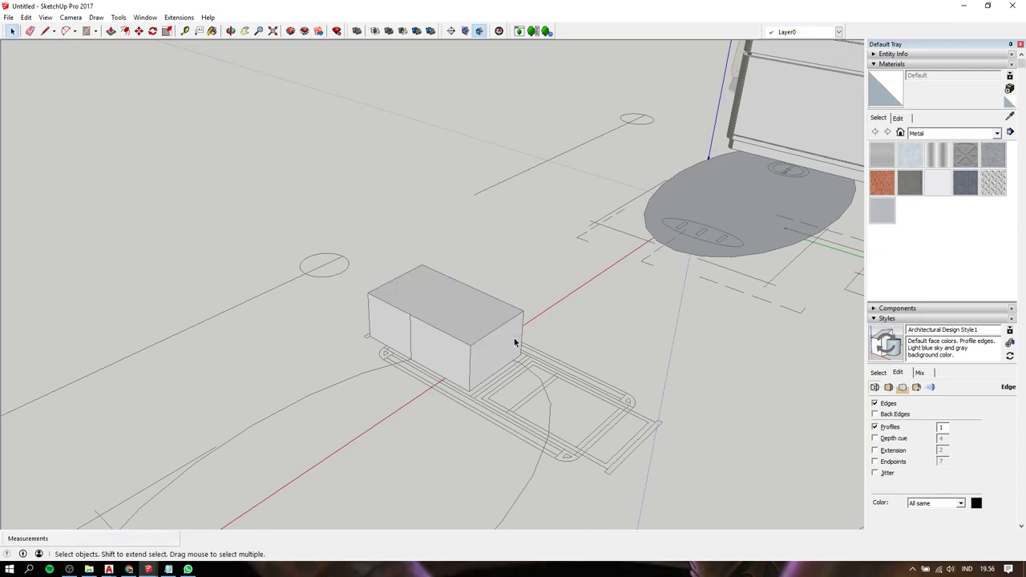
pyautogui.click(504, 346)
pyautogui.press('p')
pyautogui.moveTo(500, 347); pyautogui.dragTo(607, 472)
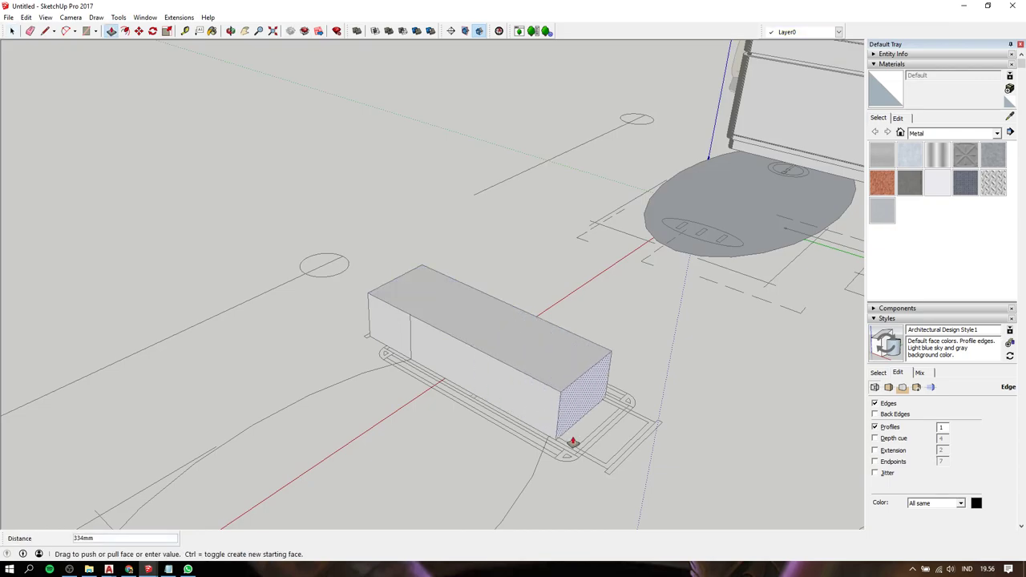
pyautogui.press('space')
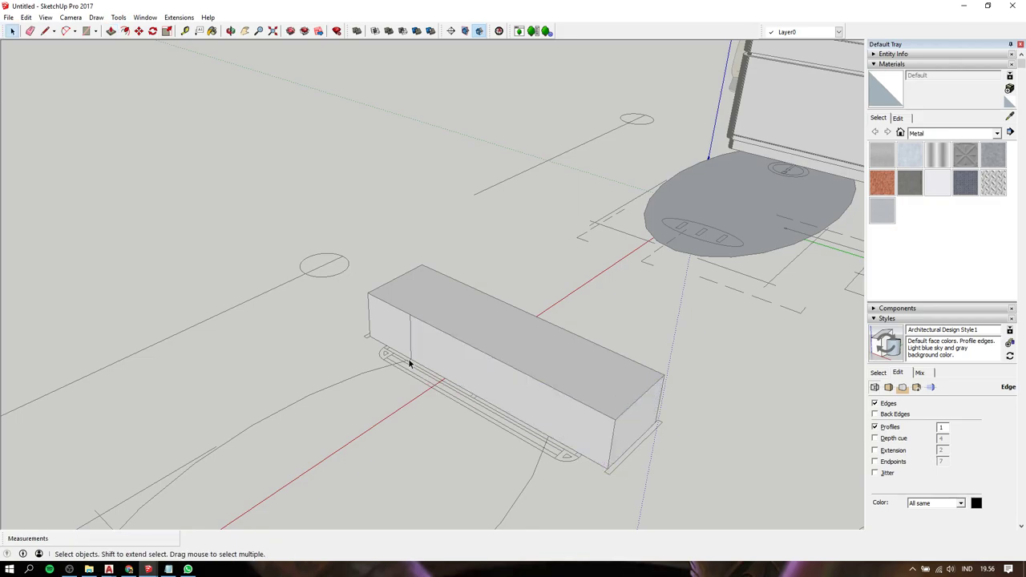
pyautogui.click(410, 335)
pyautogui.moveTo(410, 334)
pyautogui.mouseDown(button='middle')
pyautogui.moveTo(646, 305)
pyautogui.moveTo(619, 258)
pyautogui.moveTo(350, 350)
pyautogui.moveTo(577, 396)
pyautogui.mouseUp(button='middle')
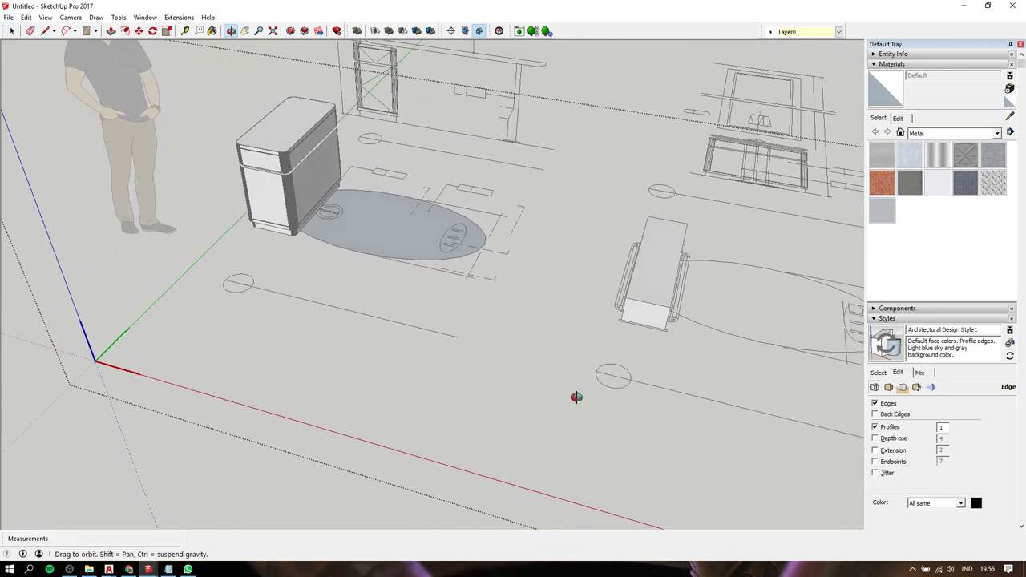
# - Enter the model group, pick out the new block, and orbit to a better angle
pyautogui.click(664, 269)
pyautogui.doubleClick(665, 270)
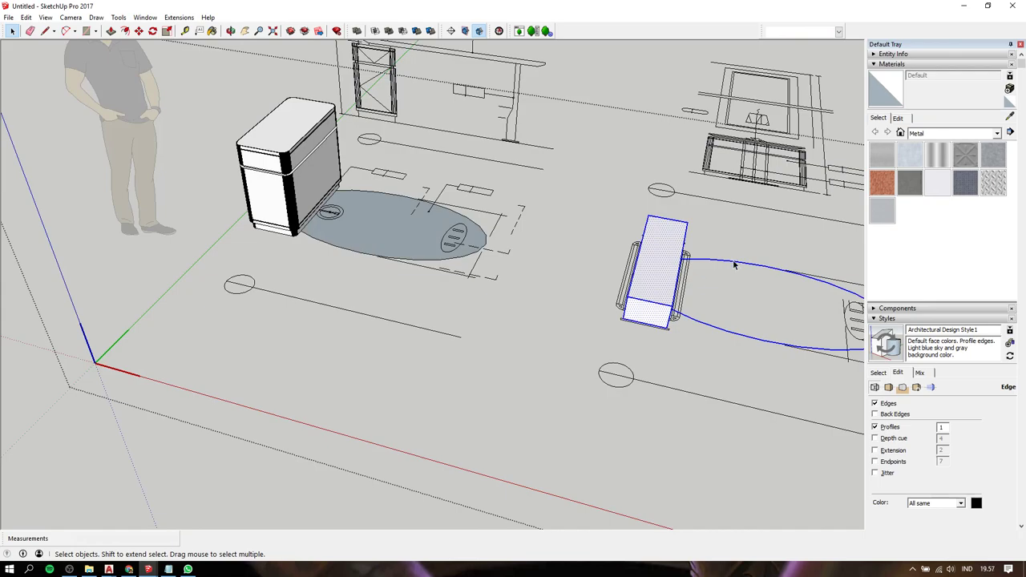
pyautogui.click(665, 262)
pyautogui.click(696, 357)
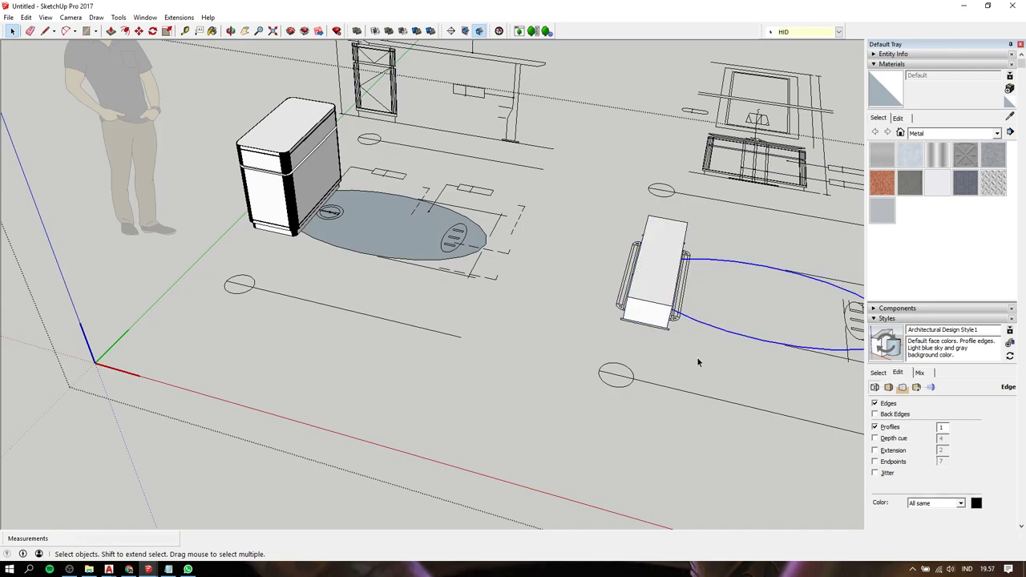
pyautogui.click(696, 356)
pyautogui.moveTo(632, 350)
pyautogui.mouseDown(button='middle')
pyautogui.moveTo(634, 195)
pyautogui.moveTo(650, 228)
pyautogui.mouseUp(button='middle')
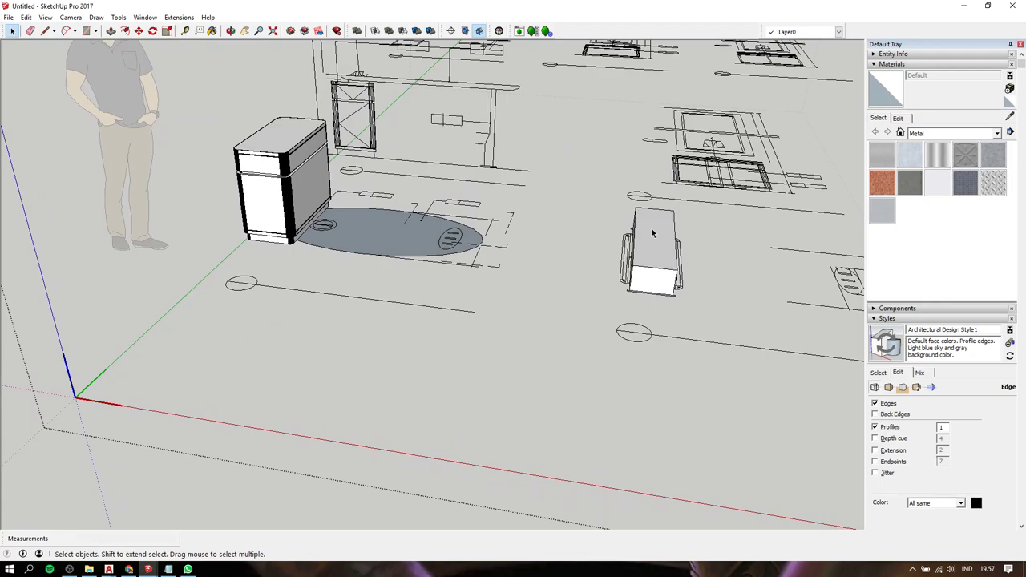
pyautogui.press('Escape')
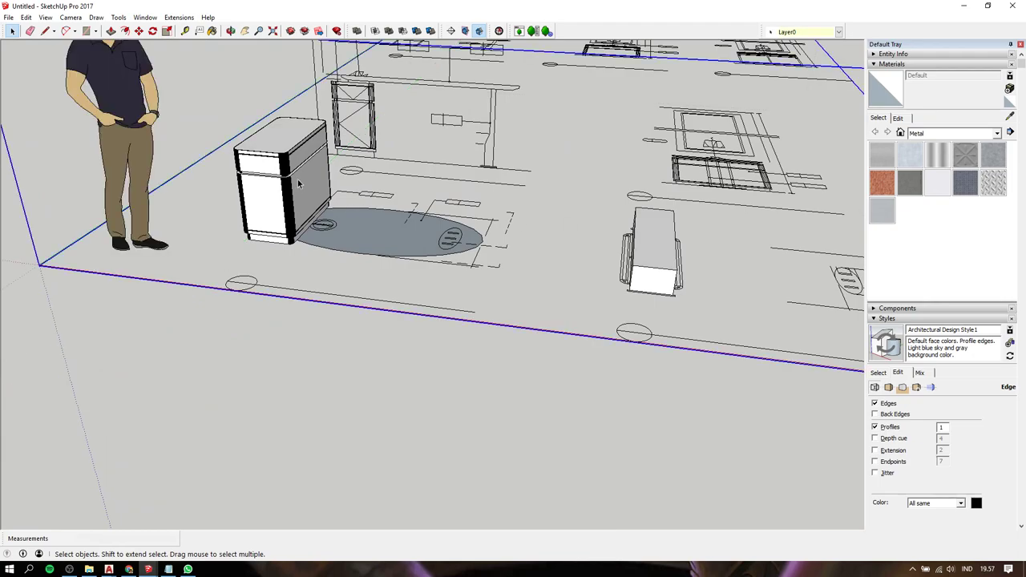
# - Select all of the new block's faces inside the model group and make them a group
pyautogui.doubleClick(297, 178)
pyautogui.click(297, 179)
pyautogui.click(649, 233)
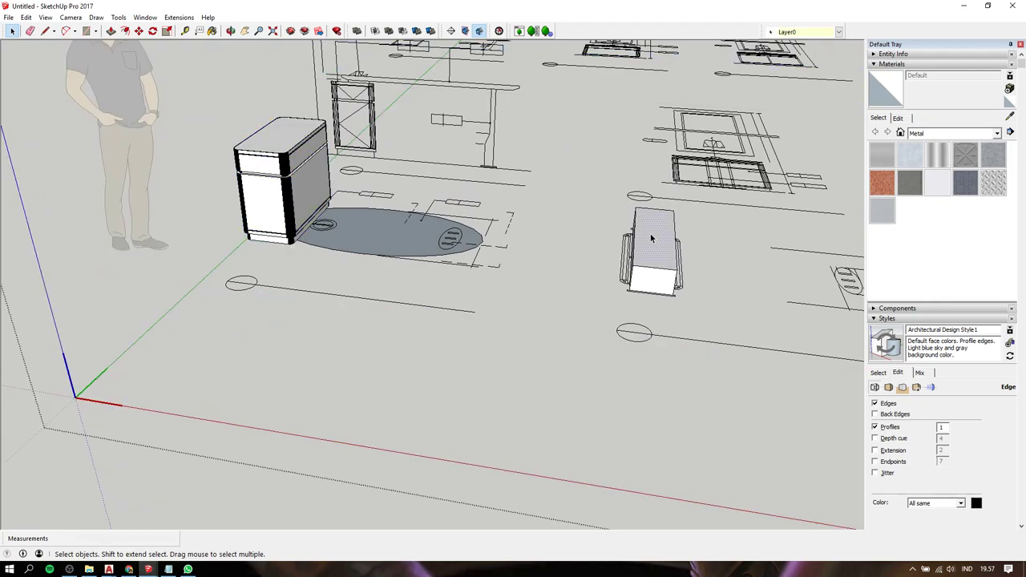
pyautogui.click(292, 197)
pyautogui.click(651, 240)
pyautogui.keyDown('shift'); pyautogui.click(653, 281); pyautogui.keyUp('shift')
pyautogui.rightClick(665, 276)
pyautogui.click(690, 343)
# - Move the block group onto the cabinet's top front and offset it 15 mm
pyautogui.press('m')
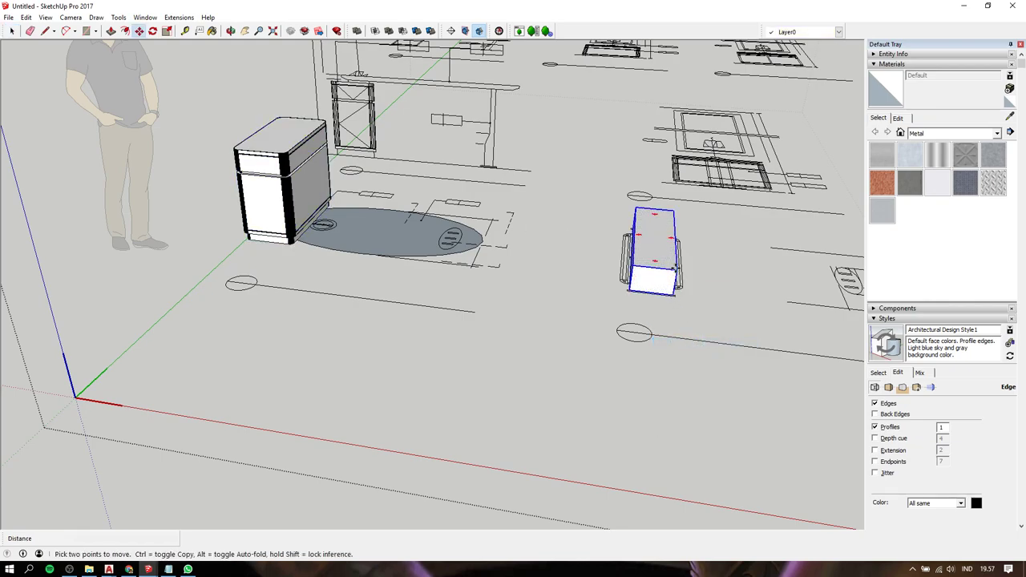
pyautogui.click(678, 269)
pyautogui.scroll(3, 264, 161)
pyautogui.scroll(2, 280, 152)
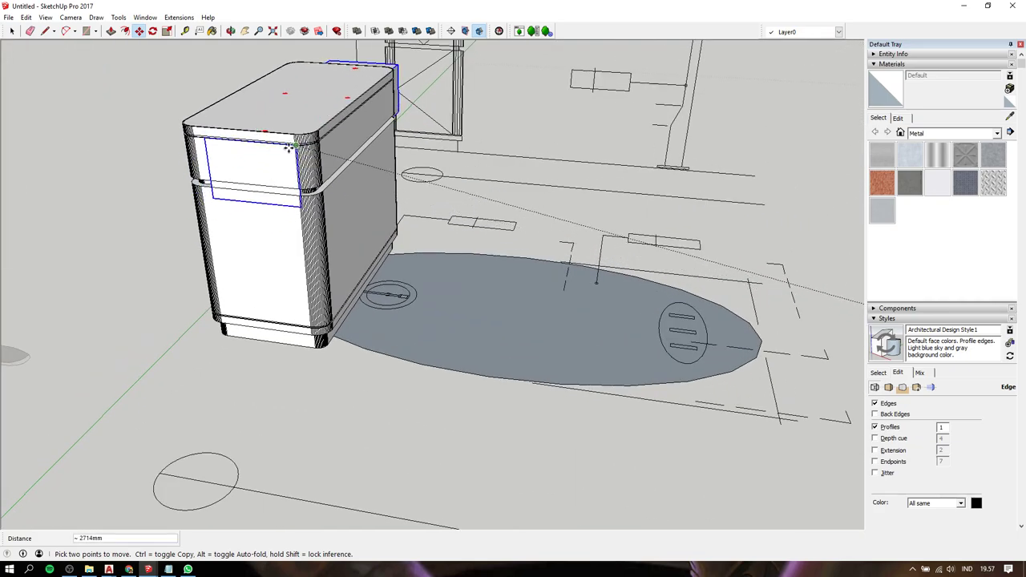
pyautogui.keyDown('shift'); pyautogui.moveTo(289, 148); pyautogui.dragTo(337, 169, button='middle'); pyautogui.keyUp('shift')
pyautogui.scroll(2, 360, 180)
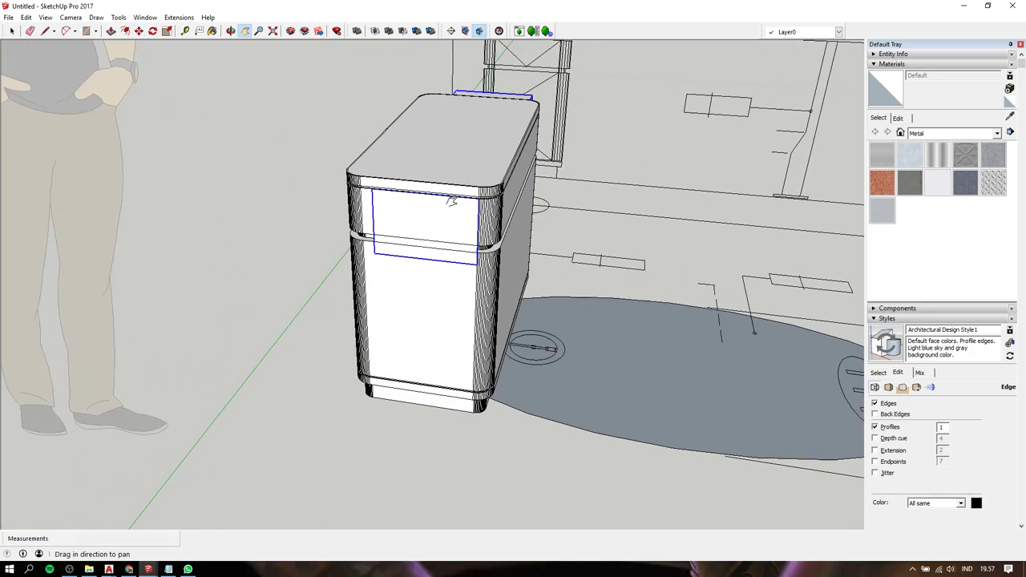
pyautogui.scroll(2, 396, 193)
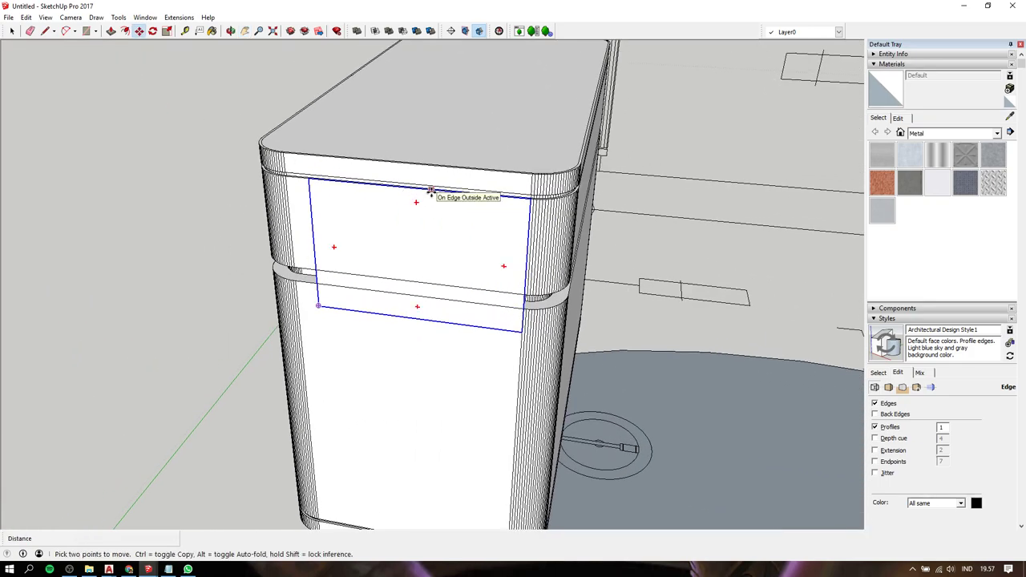
pyautogui.click(414, 189)
pyautogui.write('15')
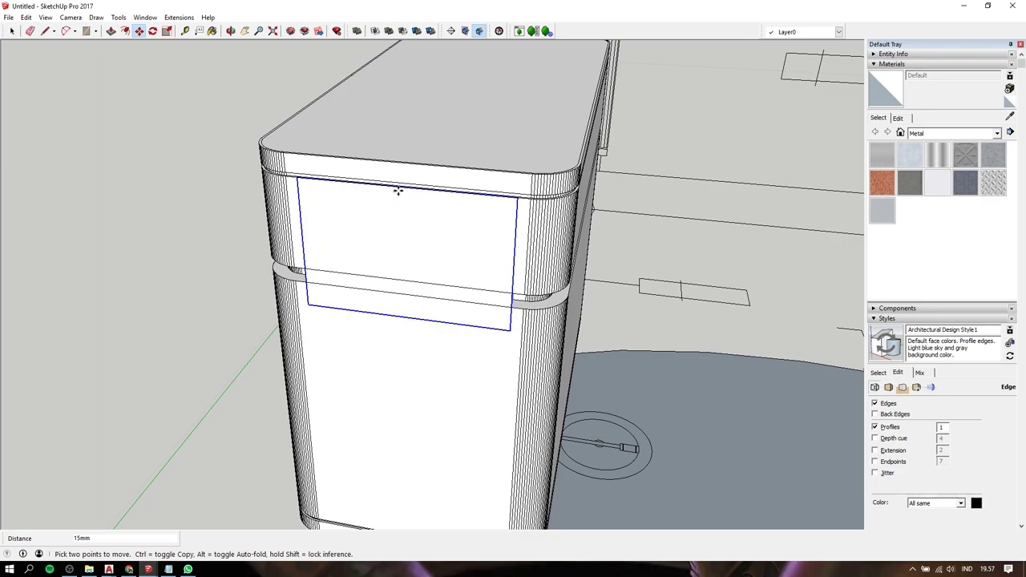
pyautogui.scroll(-2, 398, 189)
pyautogui.scroll(-1, 405, 200)
pyautogui.click(408, 206)
pyautogui.scroll(2, 404, 232)
# - Scale the drawer block along the blue axis to 0.70 of its height
pyautogui.scroll(1, 406, 256)
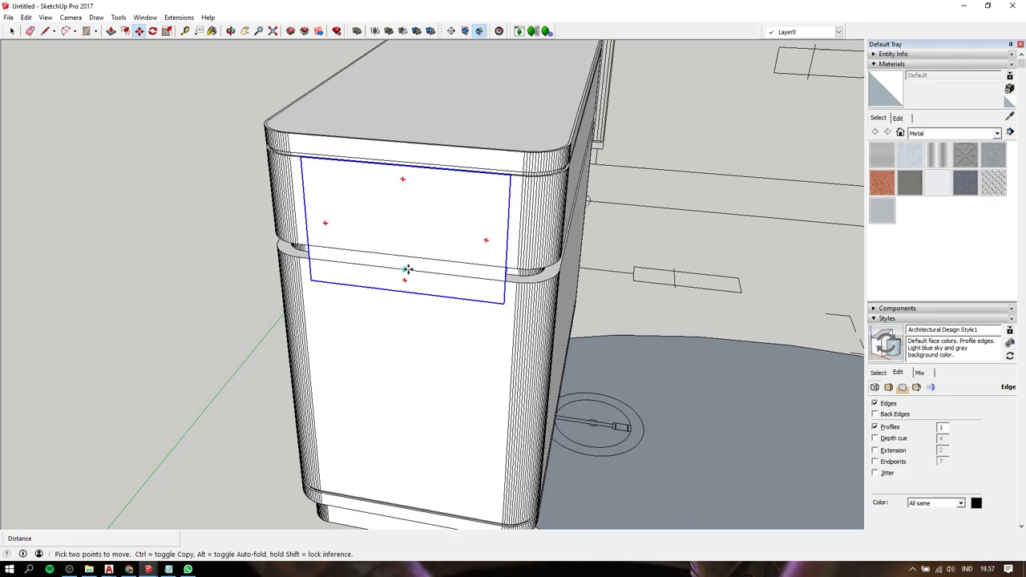
pyautogui.press('s')
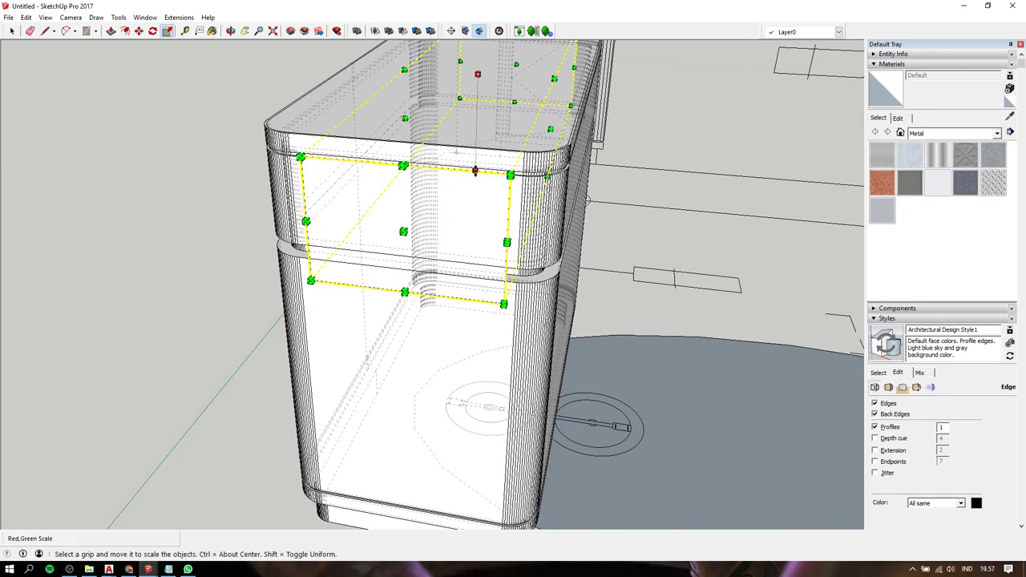
pyautogui.moveTo(476, 168); pyautogui.dragTo(423, 257)
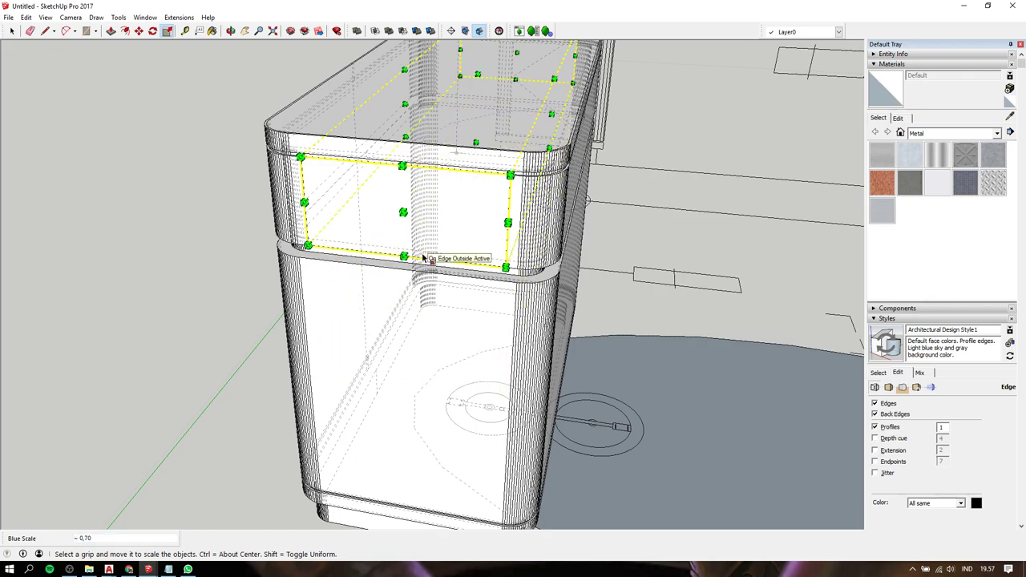
pyautogui.press('k')
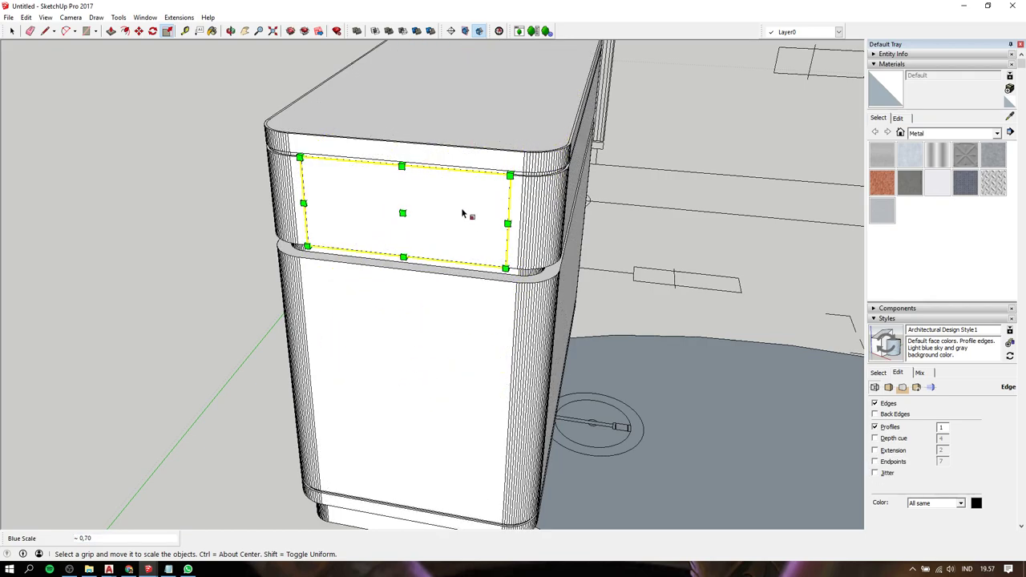
pyautogui.scroll(-3, 463, 213)
pyautogui.scroll(-2, 465, 213)
pyautogui.moveTo(465, 213)
pyautogui.mouseDown(button='middle')
pyautogui.moveTo(276, 277)
pyautogui.moveTo(453, 220)
pyautogui.mouseUp(button='middle')
pyautogui.scroll(-2, 452, 213)
# - Move the side blocks 110 mm, then cut the drawer opening with Solid Tools, accepting the warning
pyautogui.press('m')
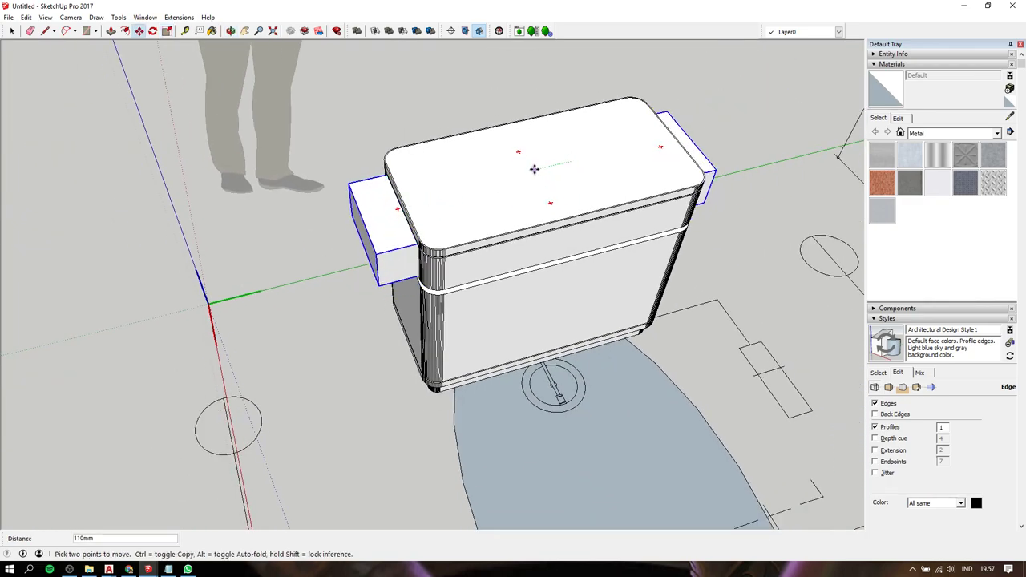
pyautogui.click(534, 168)
pyautogui.press('space')
pyautogui.click(433, 133)
pyautogui.moveTo(433, 133); pyautogui.dragTo(408, 134, button='middle')
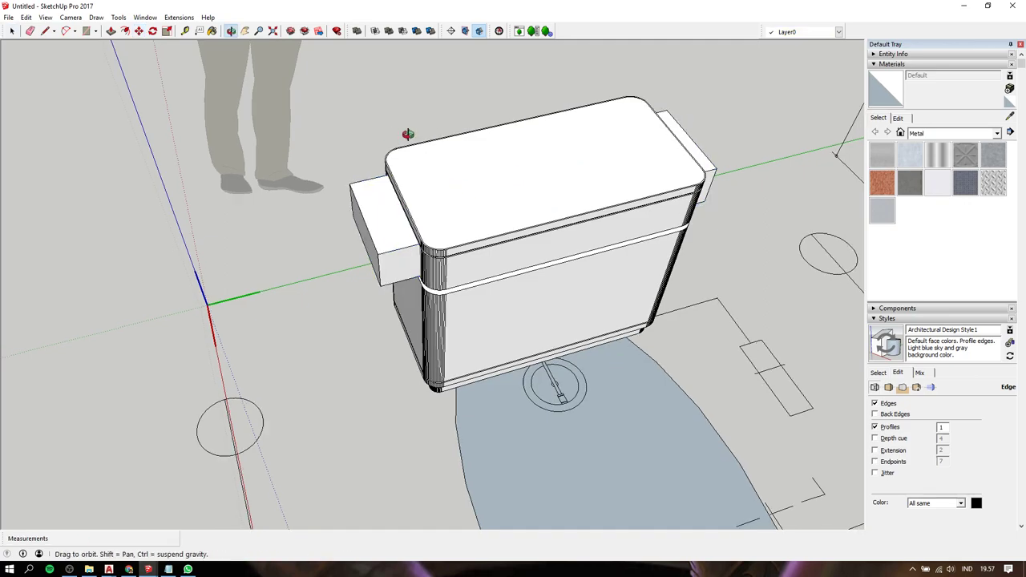
pyautogui.moveTo(407, 134)
pyautogui.mouseDown()
pyautogui.moveTo(633, 46)
pyautogui.moveTo(451, 289)
pyautogui.mouseUp()
pyautogui.press('space')
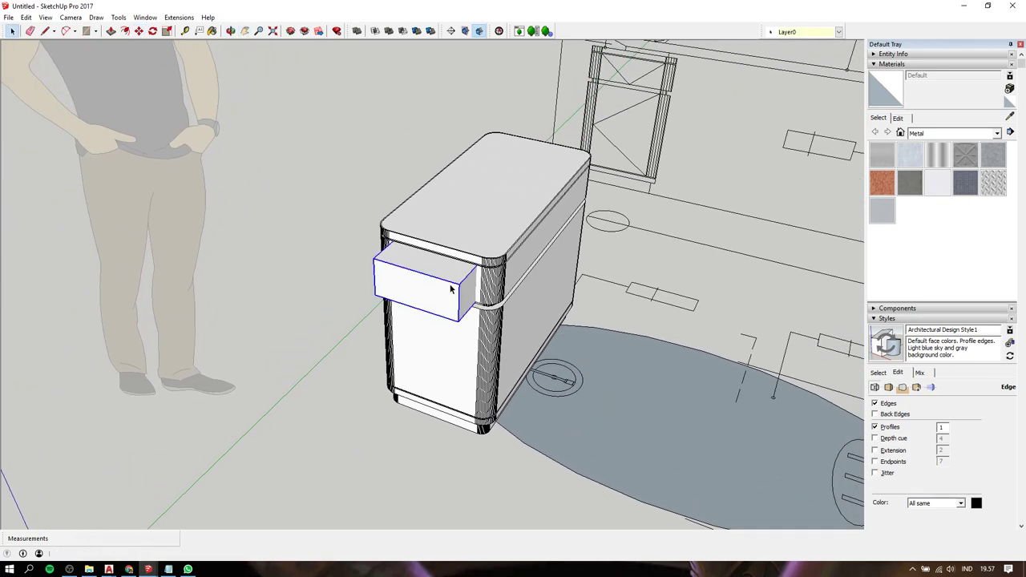
pyautogui.click(403, 30)
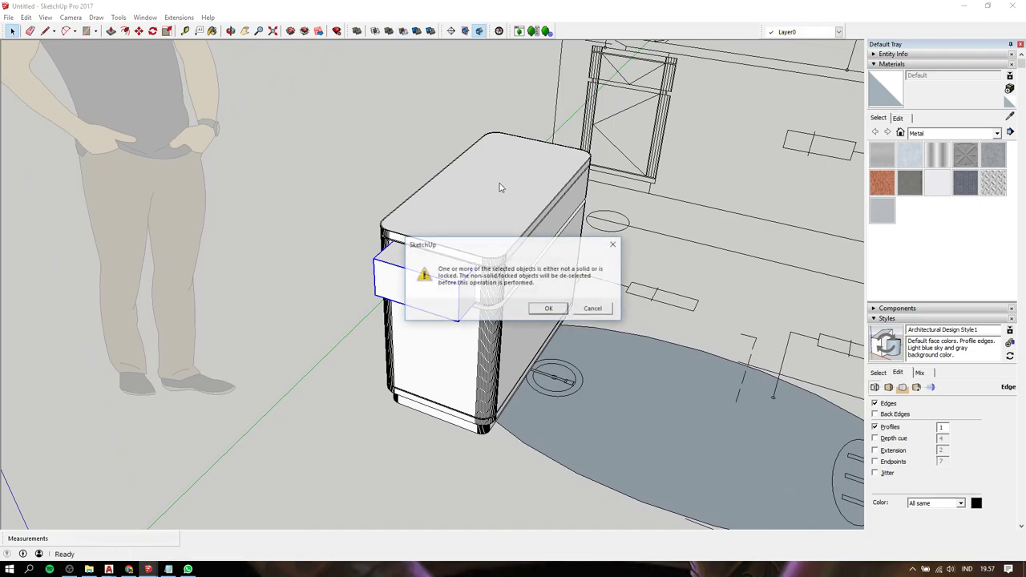
pyautogui.click(549, 309)
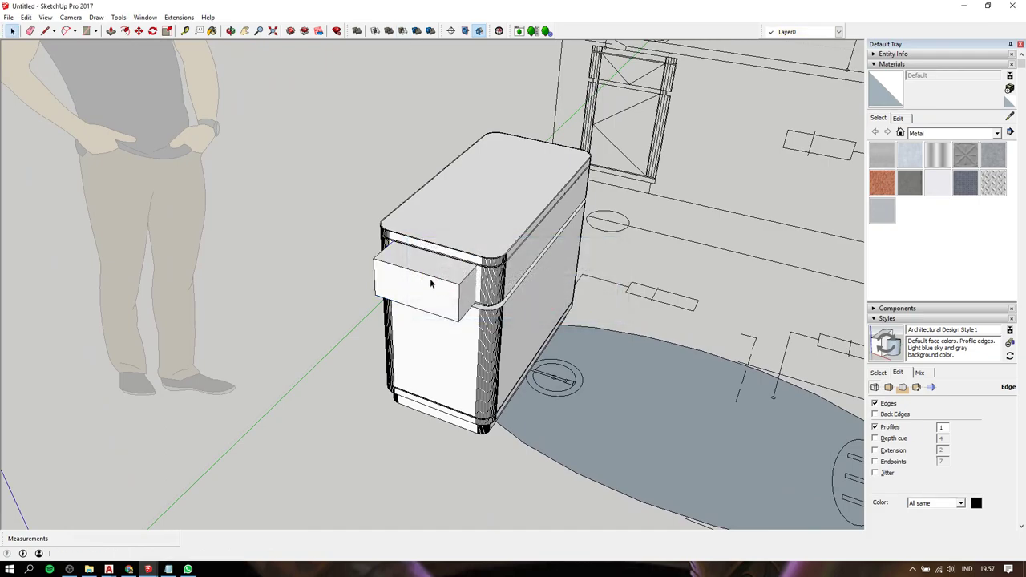
# - Check the drawer block for solid errors and fix its stray edges
pyautogui.click(499, 30)
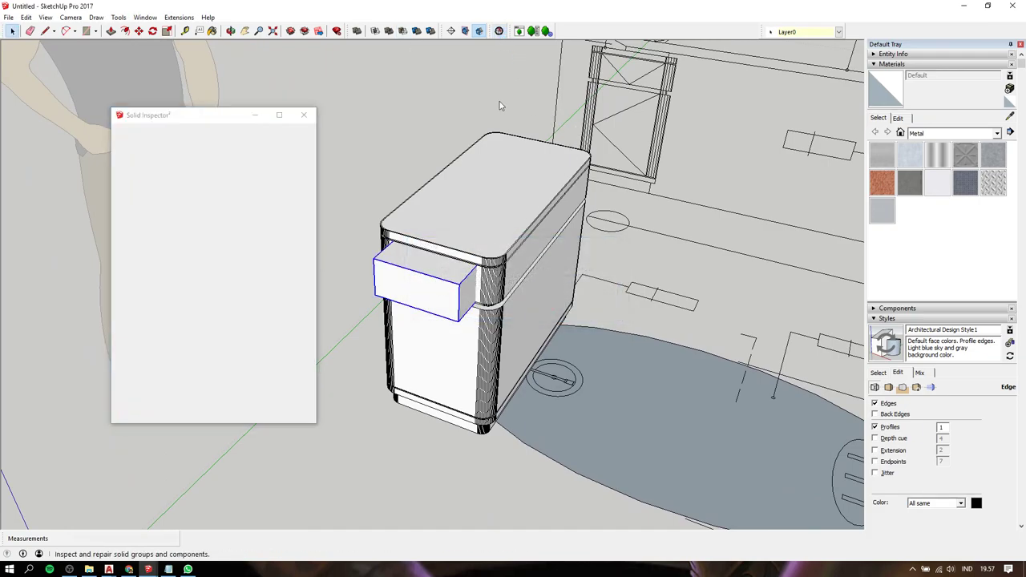
pyautogui.click(279, 173)
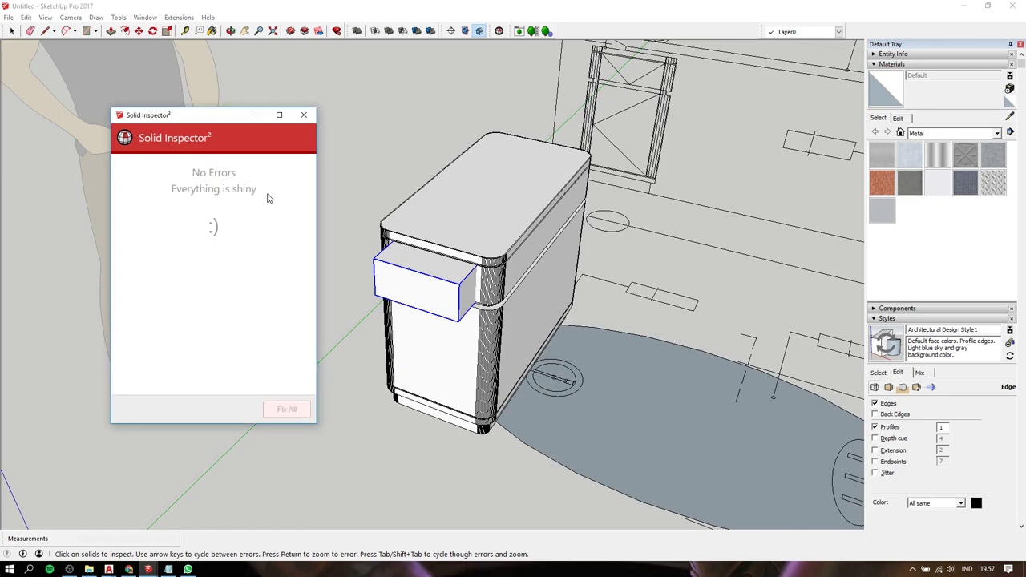
pyautogui.click(304, 114)
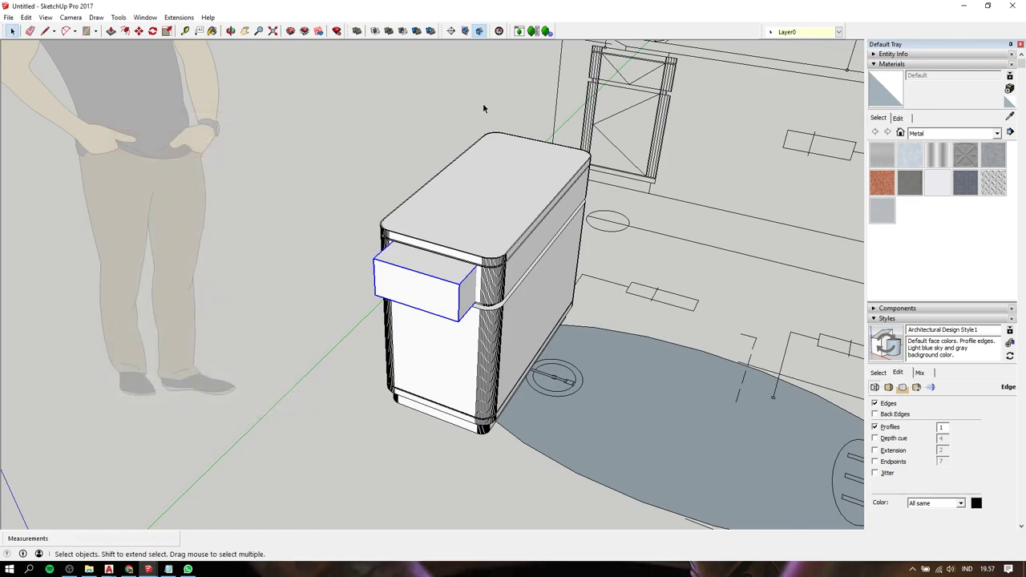
# - Solid-check the cabinet group, fix its 394 internal faces, and show the Notepad tutorial notes
pyautogui.click(504, 173)
pyautogui.click(499, 31)
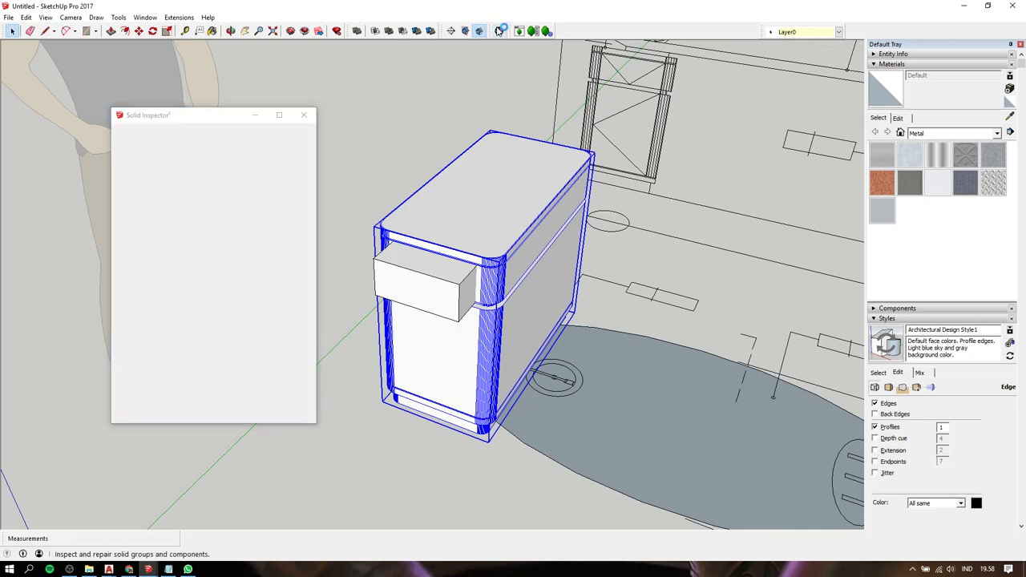
pyautogui.click(287, 408)
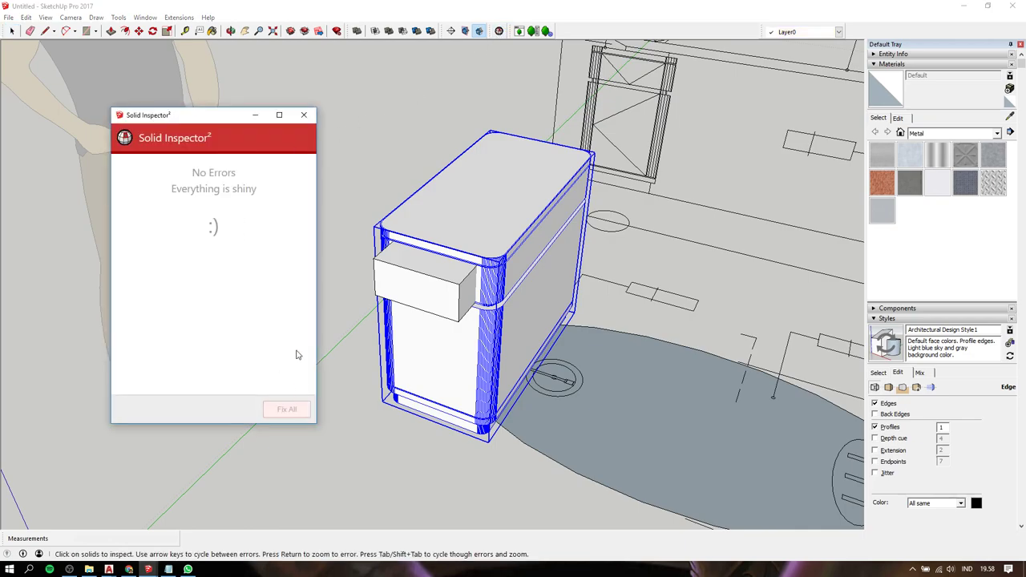
pyautogui.click(303, 115)
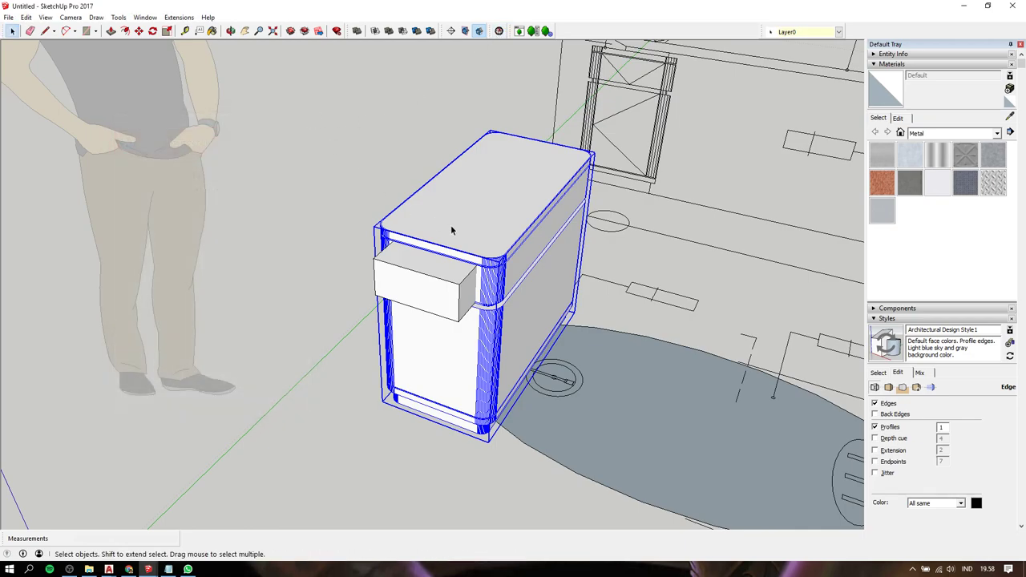
pyautogui.click(168, 569)
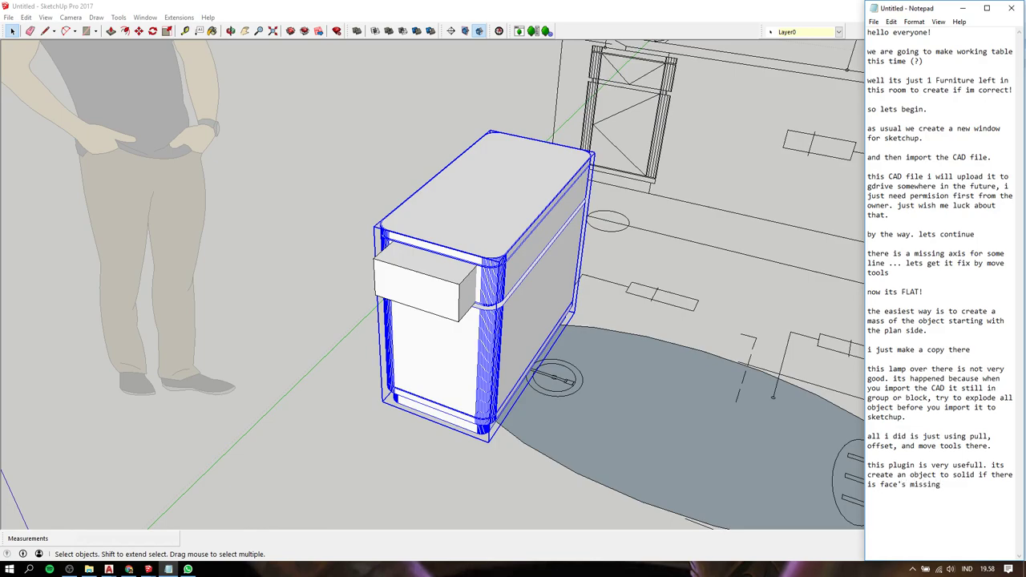
# - Switch from the Notepad notes back to the SketchUp cabinet model
pyautogui.click(343, 223)
# - Trim the drawer opening into the cabinet front with the drawer box, inspect it, and return to the notes
pyautogui.click(416, 258)
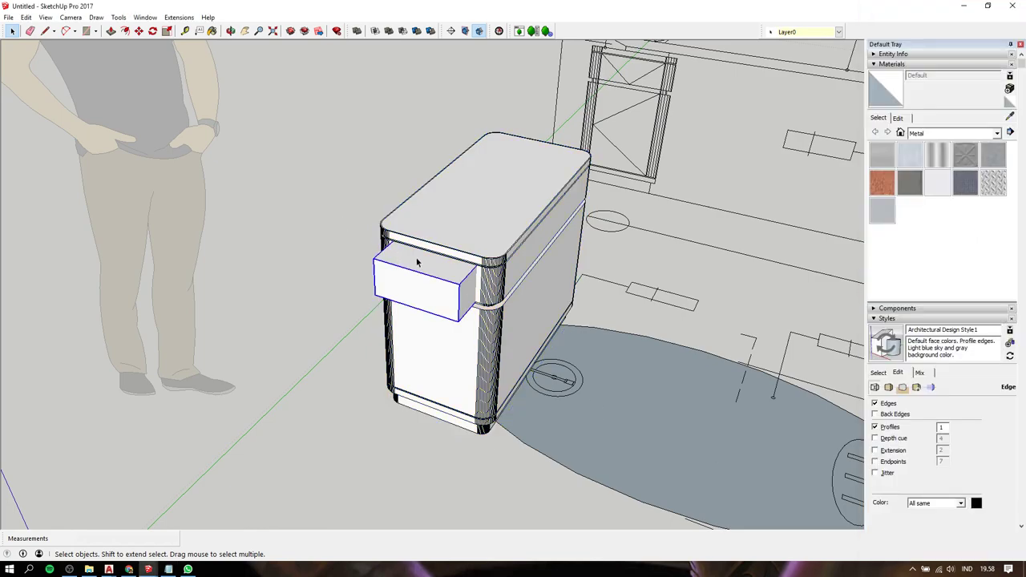
pyautogui.click(402, 30)
pyautogui.click(487, 184)
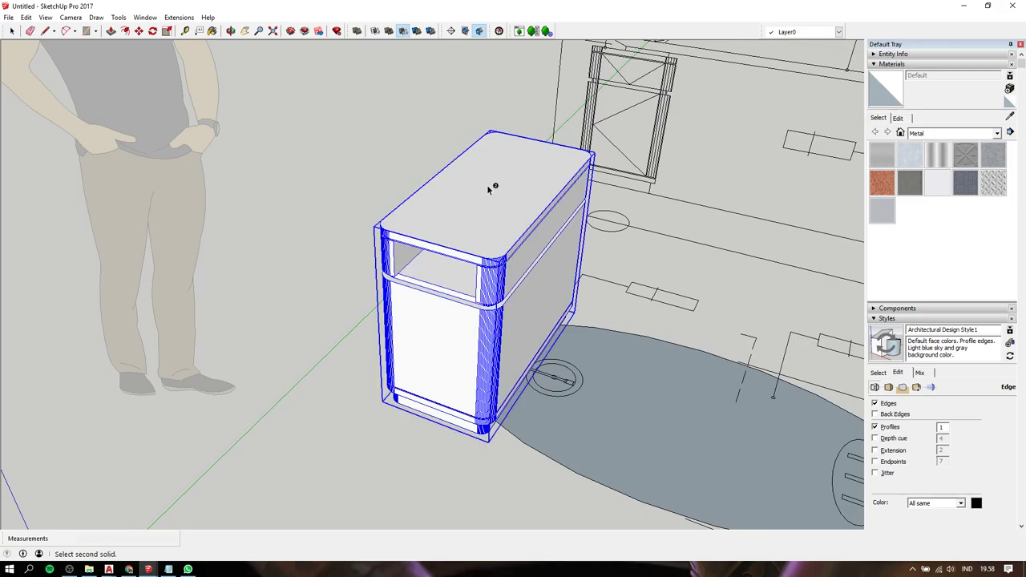
pyautogui.moveTo(398, 214)
pyautogui.mouseDown(button='middle')
pyautogui.moveTo(528, 64)
pyautogui.moveTo(537, 32)
pyautogui.moveTo(586, 80)
pyautogui.moveTo(554, 81)
pyautogui.moveTo(545, 48)
pyautogui.moveTo(492, 55)
pyautogui.moveTo(470, 110)
pyautogui.mouseUp(button='middle')
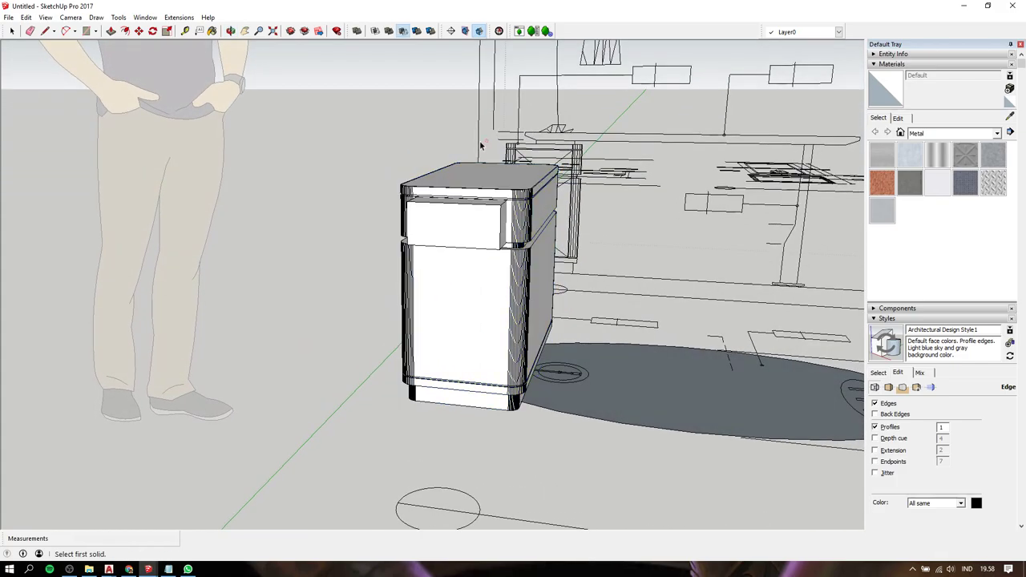
pyautogui.scroll(3, 481, 148)
pyautogui.scroll(3, 479, 181)
pyautogui.moveTo(474, 277)
pyautogui.mouseDown(button='middle')
pyautogui.moveTo(431, 262)
pyautogui.moveTo(299, 167)
pyautogui.mouseUp(button='middle')
pyautogui.scroll(-3, 431, 262)
pyautogui.scroll(-2, 433, 265)
pyautogui.press('space')
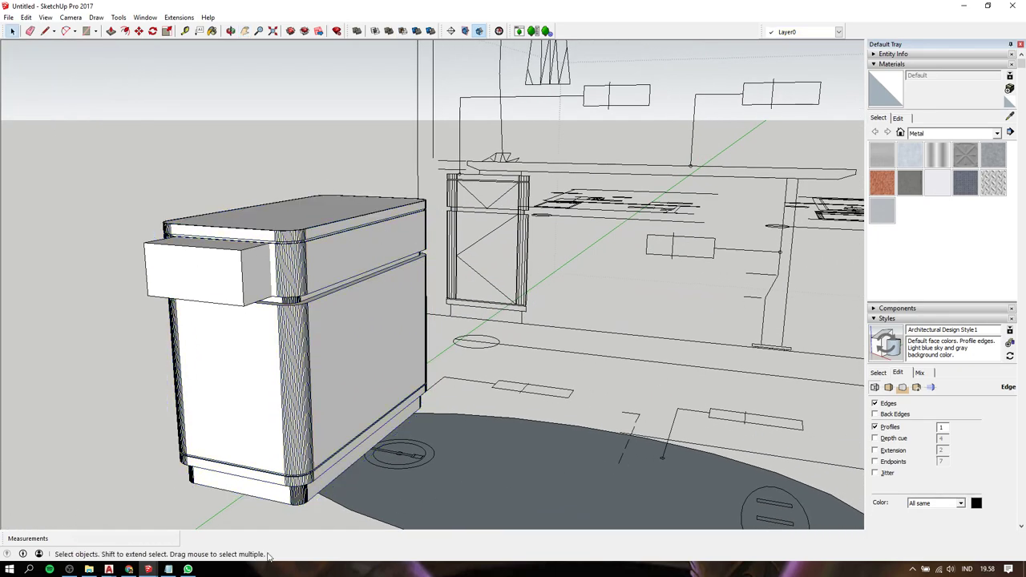
pyautogui.click(169, 569)
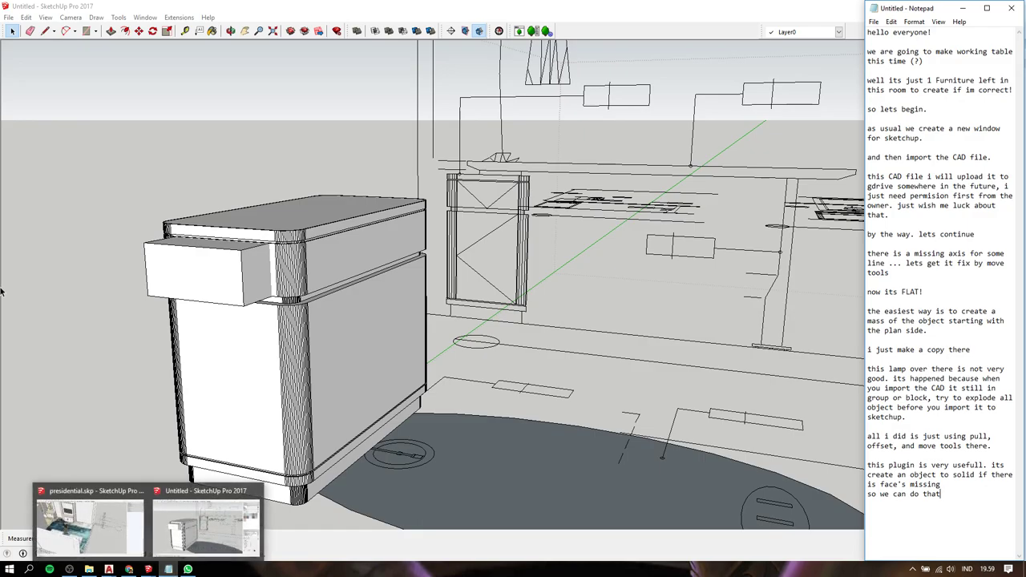
# - Bring SketchUp forward and navigate to a window in the room floor plan
pyautogui.click(302, 131)
pyautogui.scroll(-4, 306, 139)
pyautogui.moveTo(307, 139); pyautogui.dragTo(632, 300, button='middle')
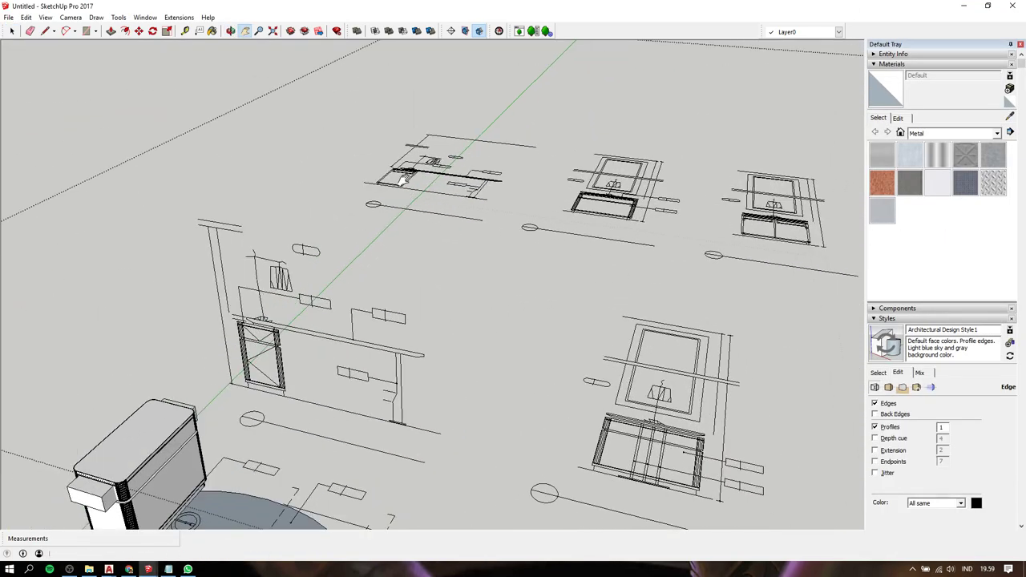
pyautogui.moveTo(404, 179); pyautogui.dragTo(410, 289)
pyautogui.scroll(5, 411, 289)
pyautogui.scroll(-2, 410, 293)
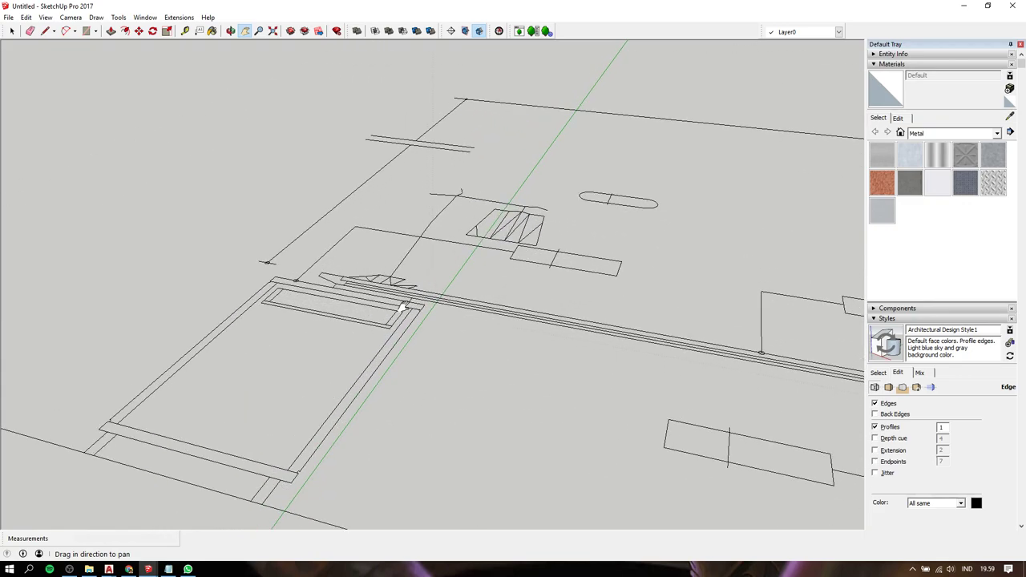
pyautogui.scroll(-2, 401, 301)
pyautogui.scroll(-2, 399, 307)
pyautogui.scroll(-2, 399, 308)
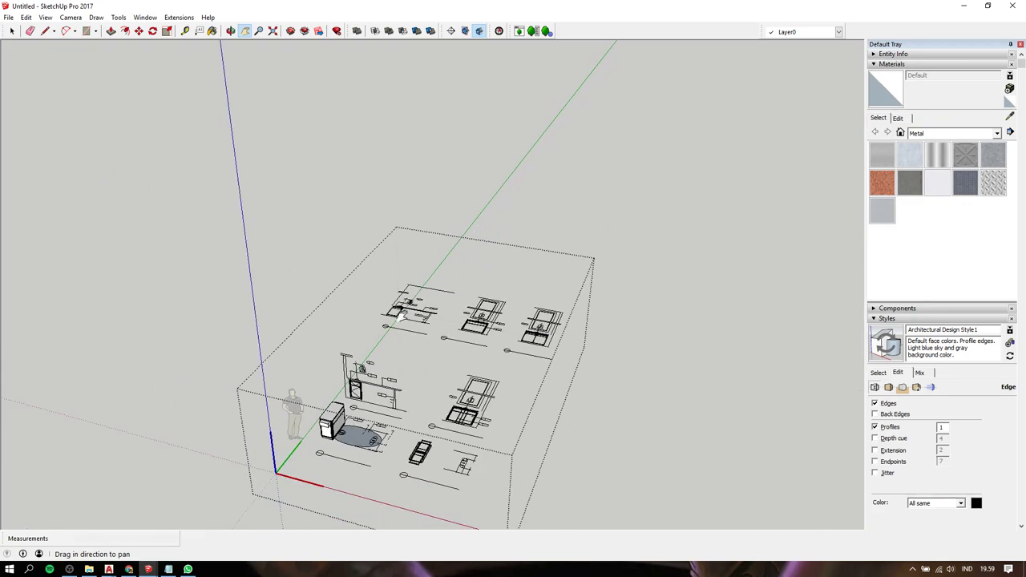
pyautogui.scroll(3, 400, 311)
pyautogui.scroll(2, 409, 317)
pyautogui.scroll(2, 421, 325)
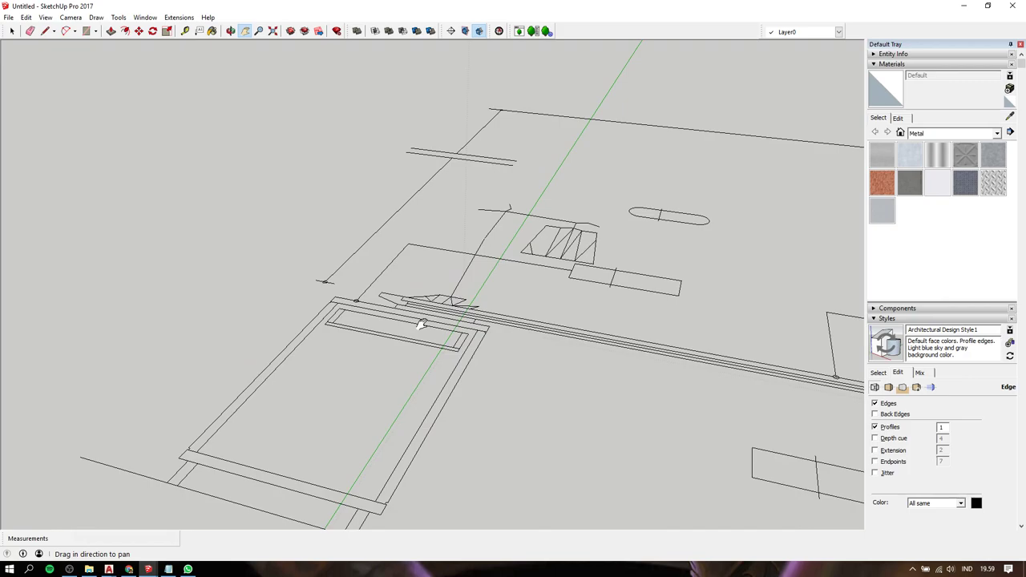
# - Measure the window in the plan with Tape Measure, then return to a cabinet close-up
pyautogui.press('t')
pyautogui.click(414, 322)
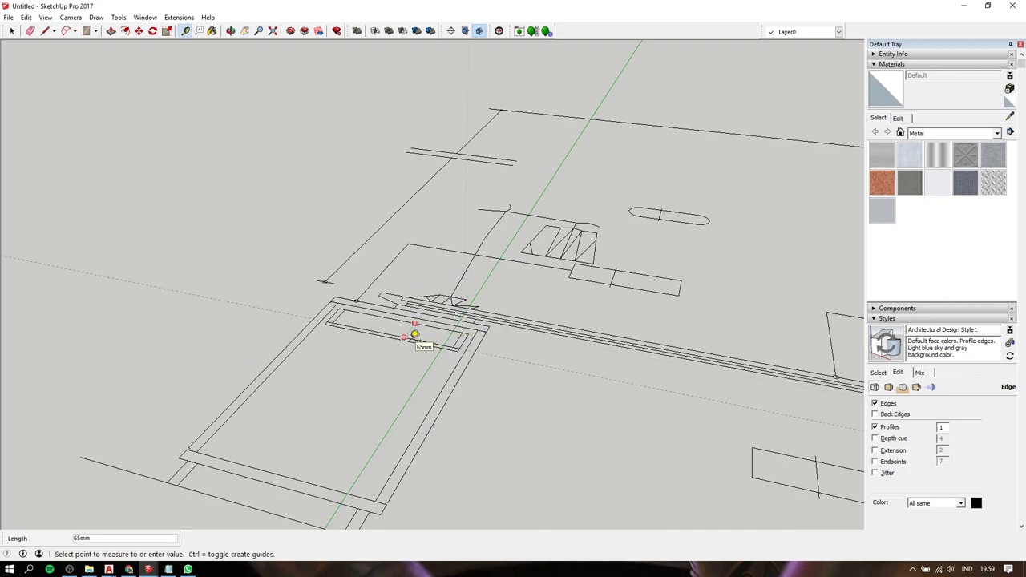
pyautogui.scroll(-2, 405, 333)
pyautogui.scroll(-2, 407, 335)
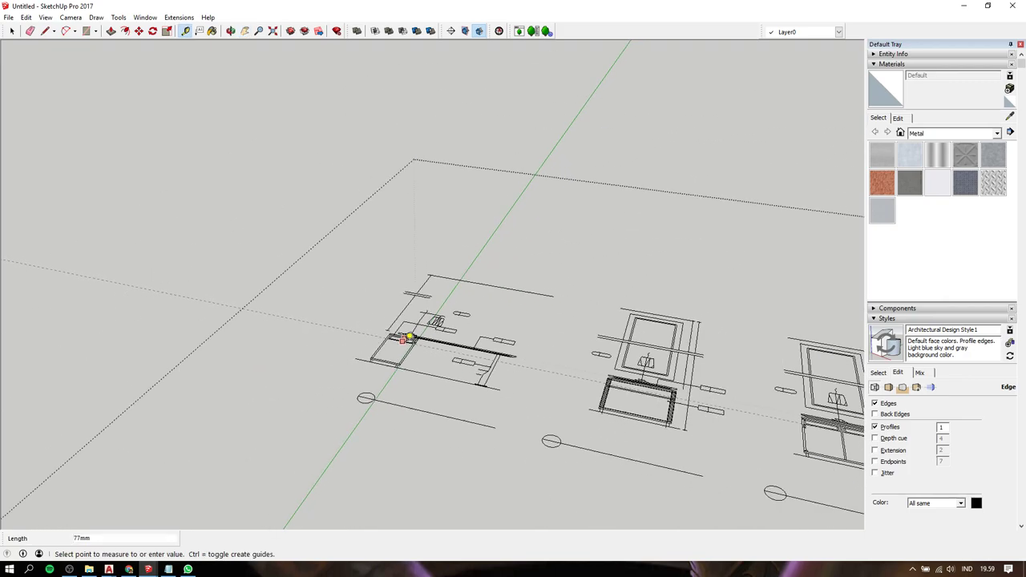
pyautogui.press('space')
pyautogui.scroll(5, 409, 337)
pyautogui.scroll(3, 499, 184)
pyautogui.moveTo(499, 184)
pyautogui.keyDown('shift'); pyautogui.mouseDown(button='middle')
pyautogui.moveTo(430, 385)
pyautogui.moveTo(451, 338)
pyautogui.mouseUp(button='middle'); pyautogui.keyUp('shift')
pyautogui.scroll(2, 430, 385)
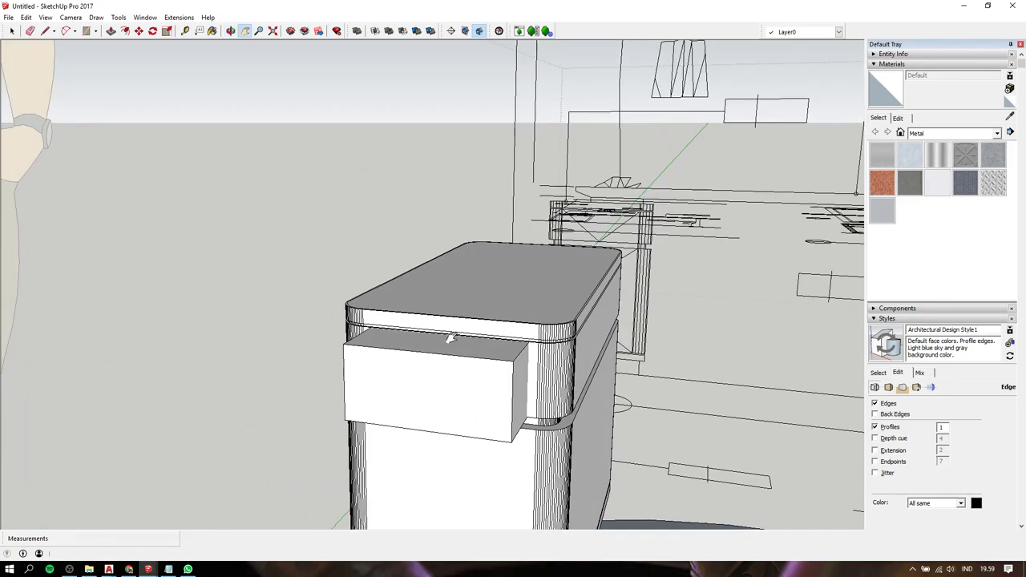
# - Place Tape Measure guide lines across the drawer front from its lower edge and left corner
pyautogui.press('t')
pyautogui.click(440, 350)
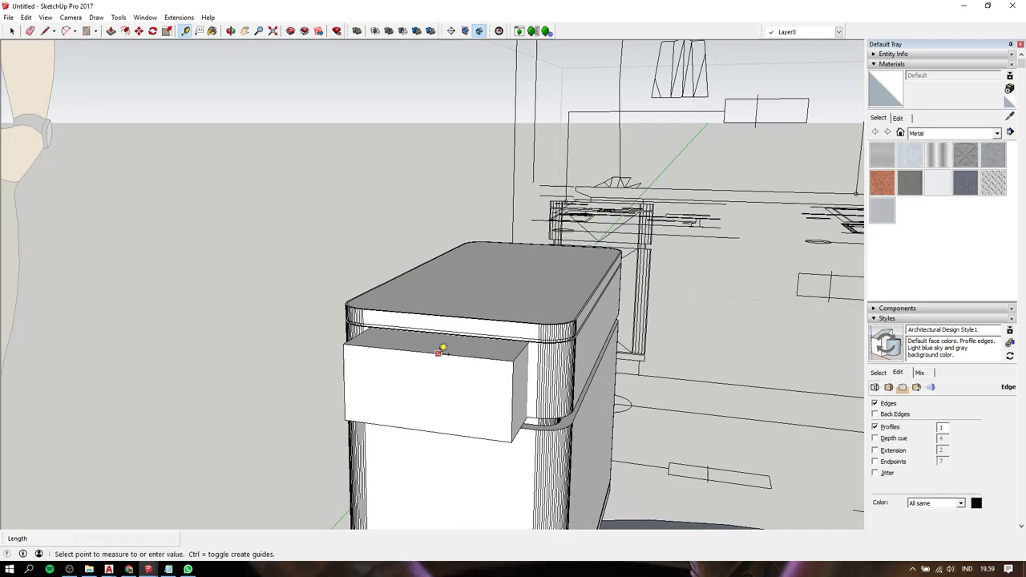
pyautogui.write('77')
pyautogui.click(443, 383)
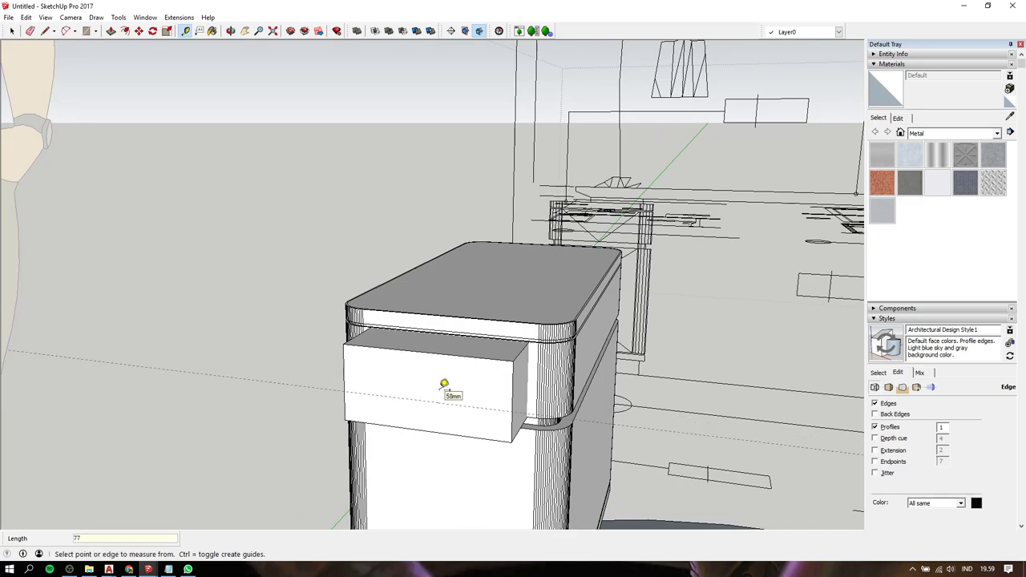
pyautogui.click(437, 402)
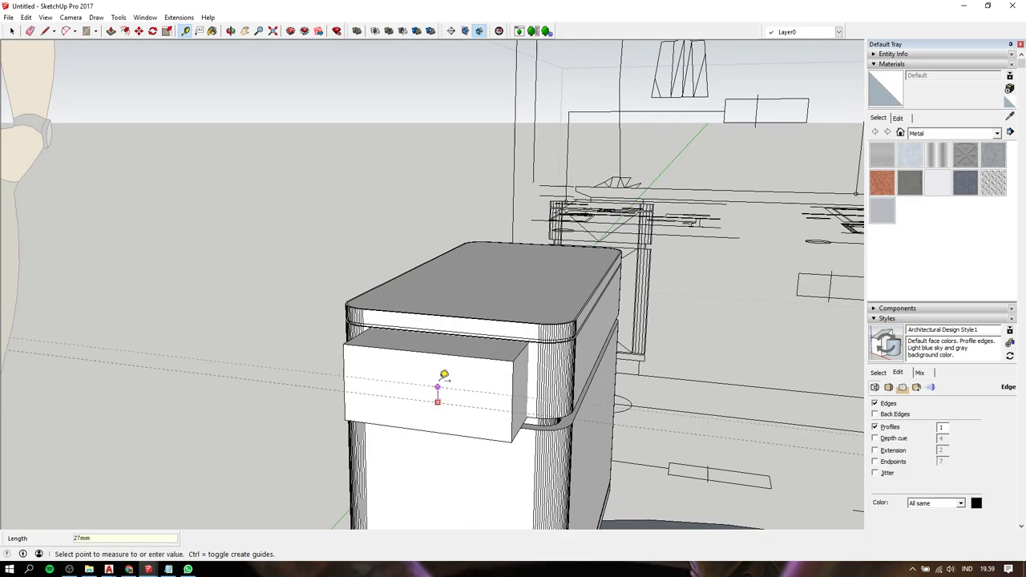
pyautogui.click(443, 350)
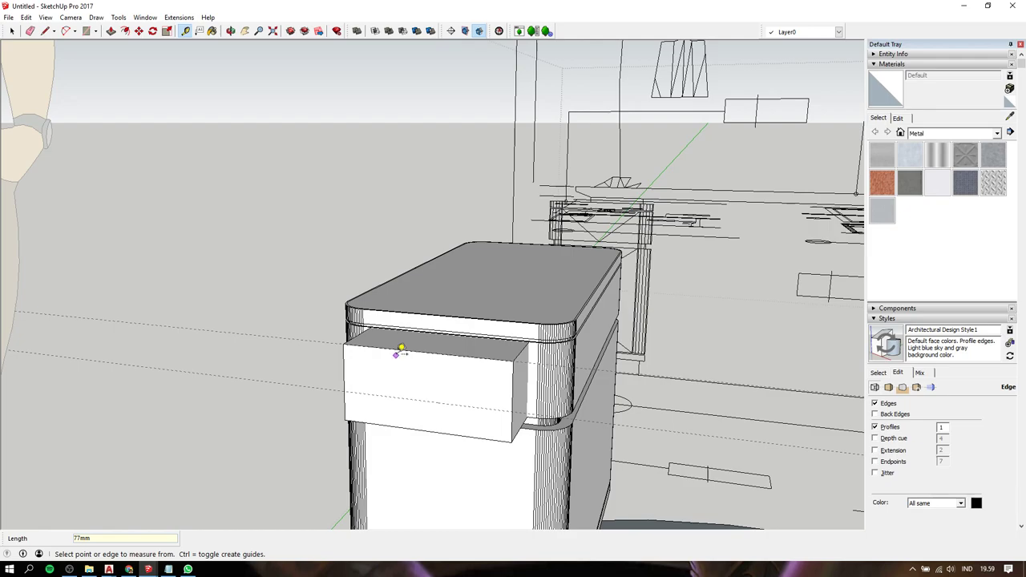
pyautogui.click(343, 365)
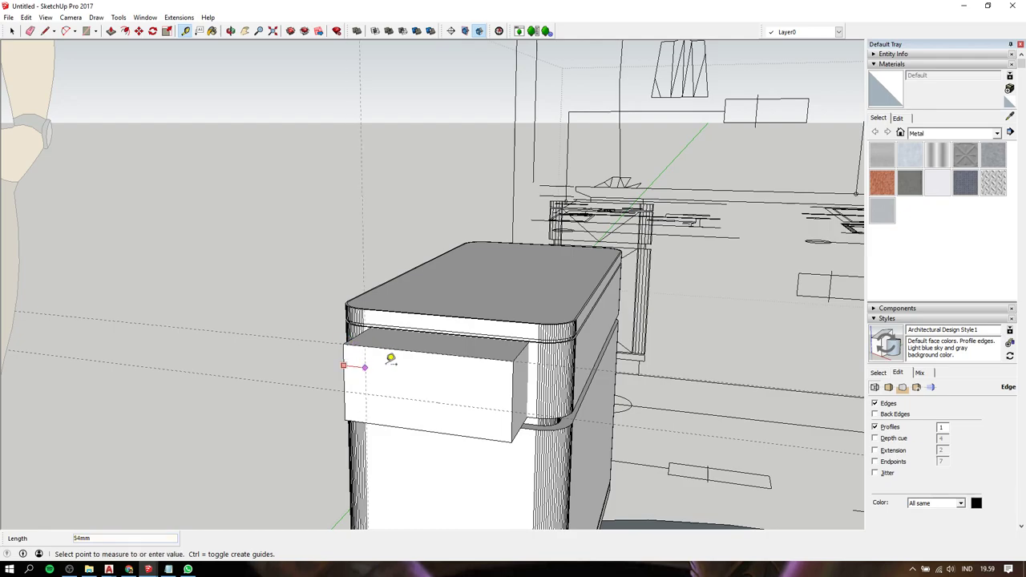
pyautogui.click(426, 354)
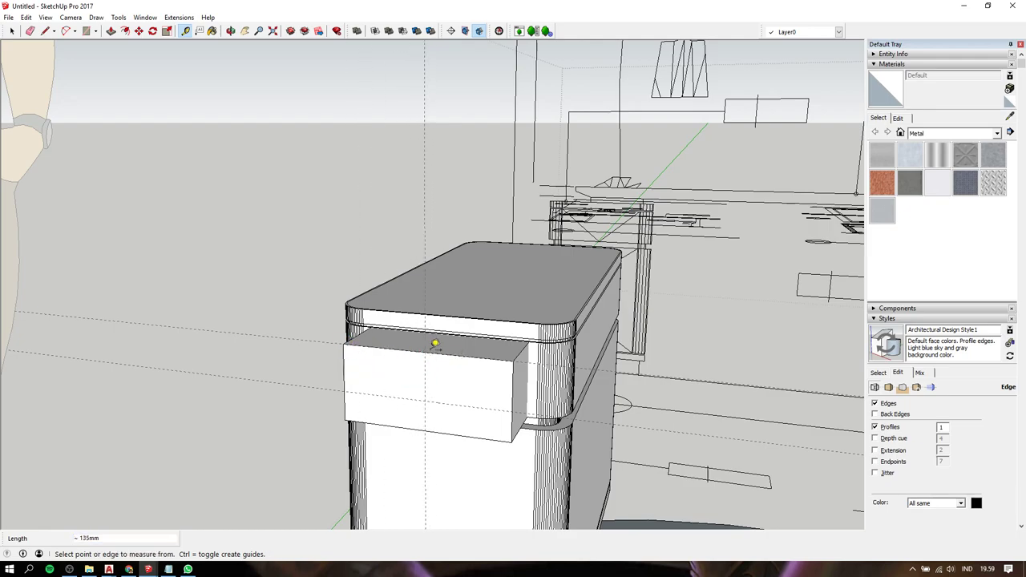
# - Draw a vertical edge down the drawer's left side and move it 24 mm
pyautogui.press('l')
pyautogui.click(425, 353)
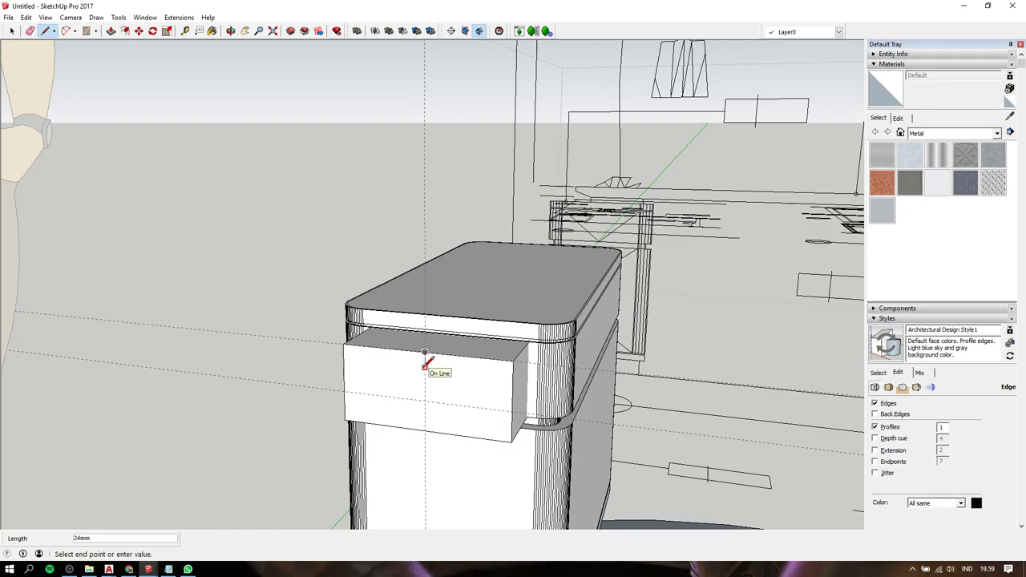
pyautogui.press('Escape')
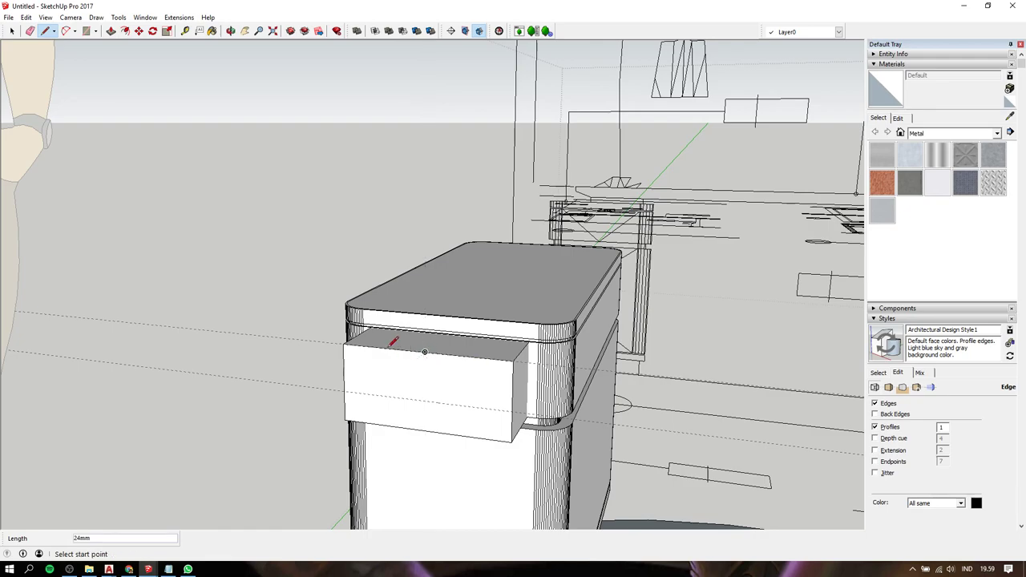
pyautogui.click(343, 344)
pyautogui.click(344, 391)
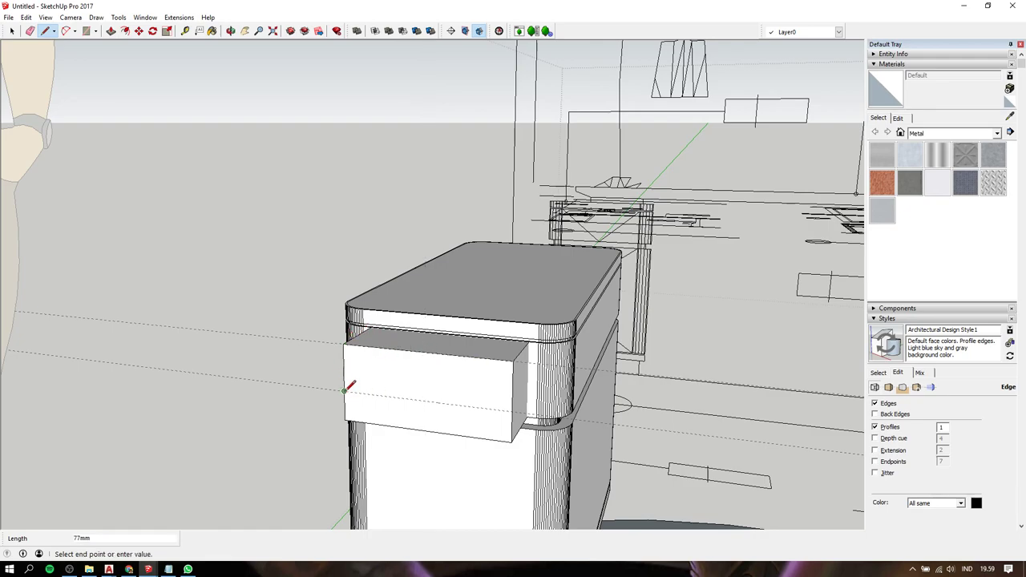
pyautogui.press('space')
pyautogui.click(345, 382)
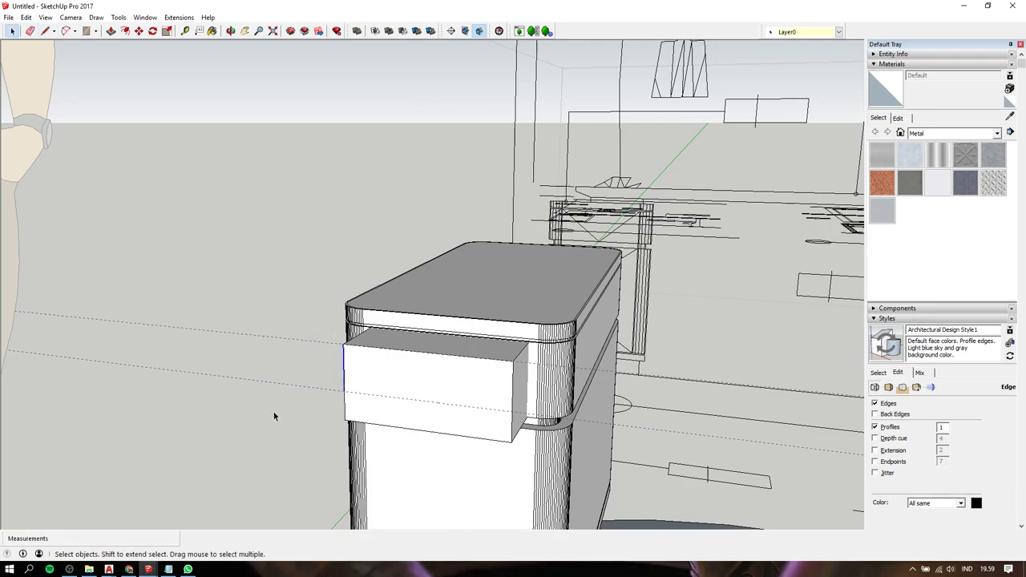
pyautogui.press('m')
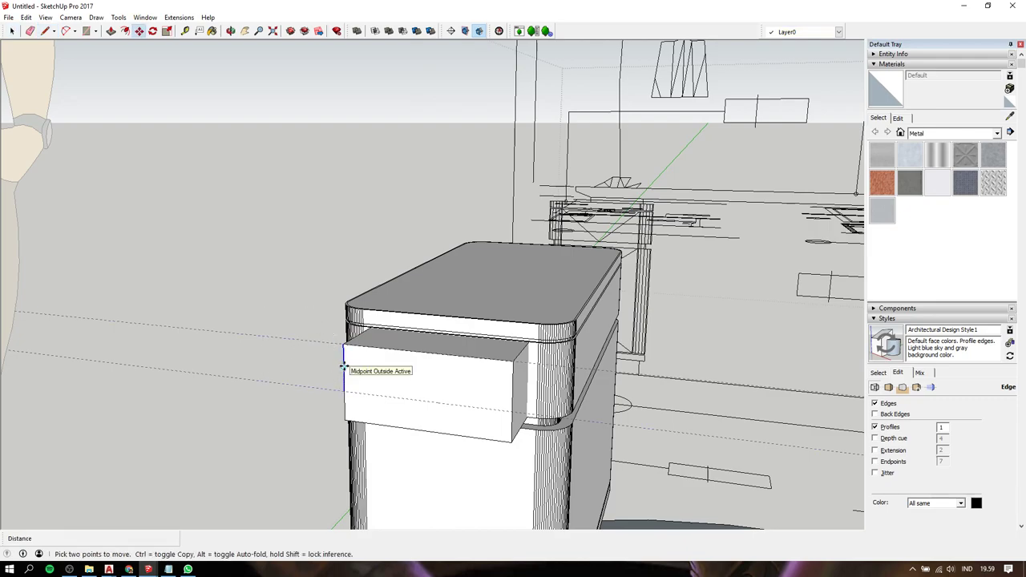
pyautogui.click(343, 374)
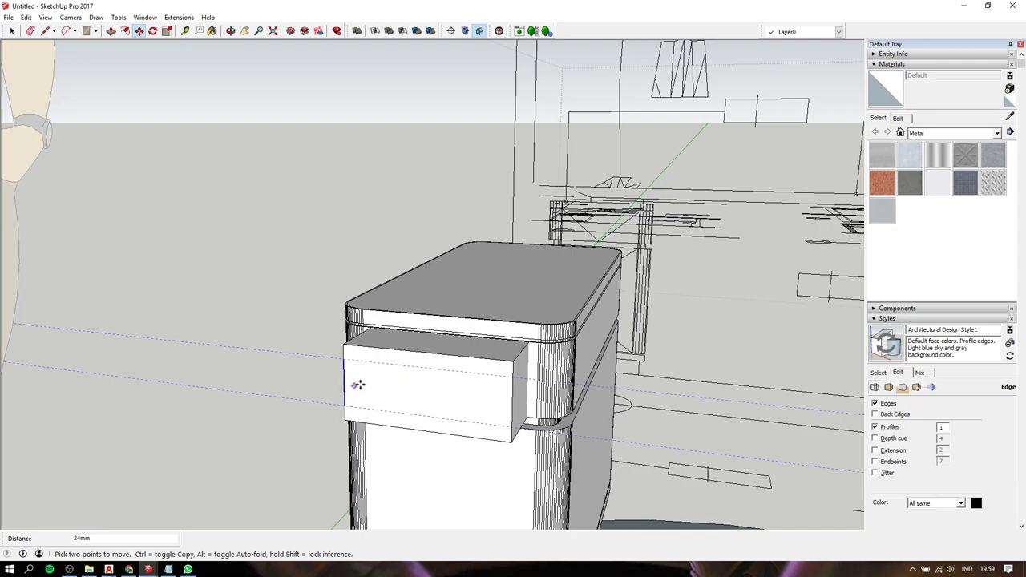
pyautogui.press('Escape')
pyautogui.press('space')
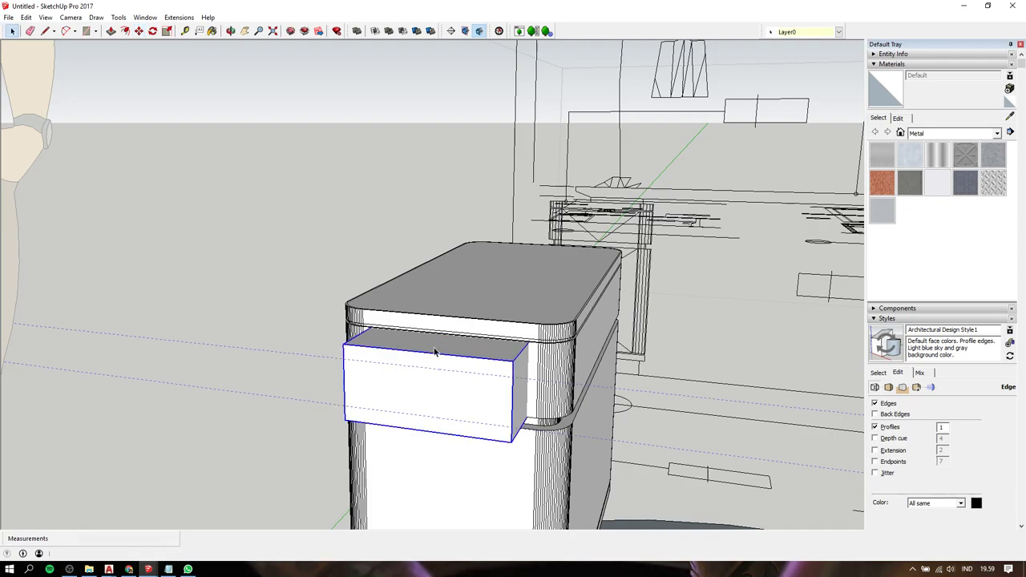
# - Scale the drawer box vertically to 0.76 with back edges temporarily shown
pyautogui.press('s')
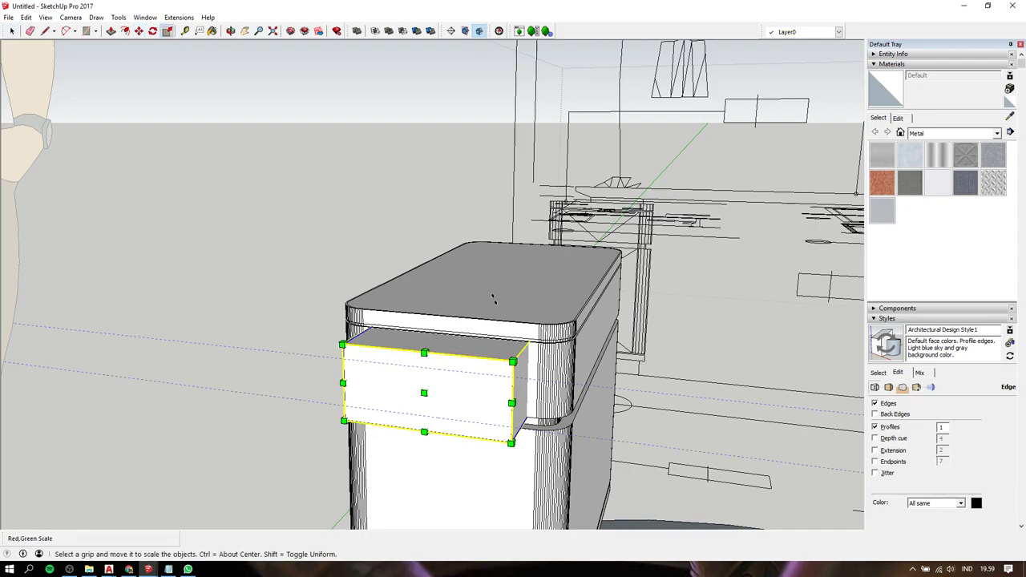
pyautogui.press('k')
pyautogui.moveTo(496, 295)
pyautogui.mouseDown()
pyautogui.moveTo(502, 348)
pyautogui.moveTo(272, 401)
pyautogui.mouseUp()
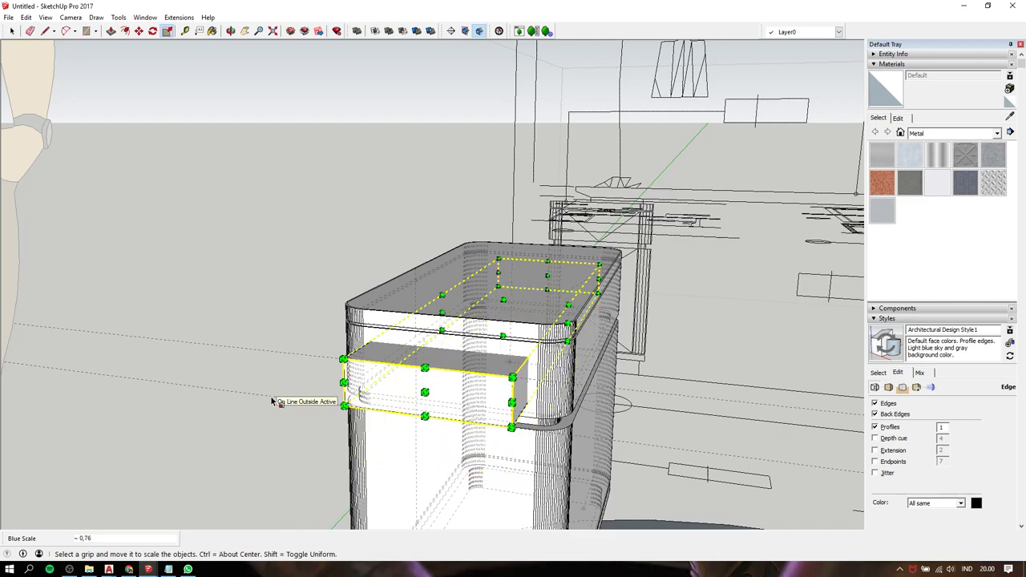
pyautogui.press('space')
# - Hide the dashed back edges again and check the cabinet and drawer box selections
pyautogui.click(302, 278)
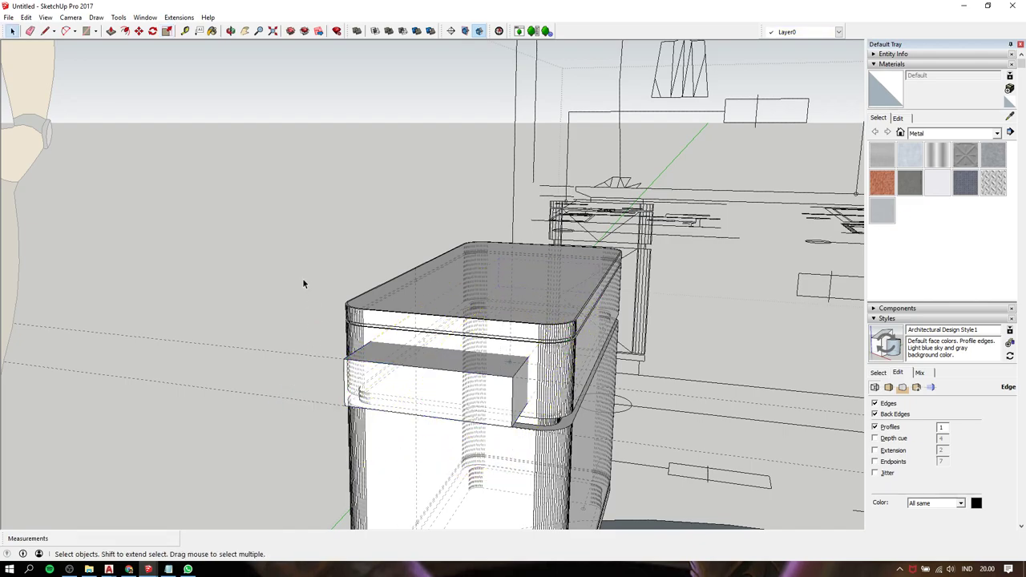
pyautogui.press('k')
pyautogui.click(526, 302)
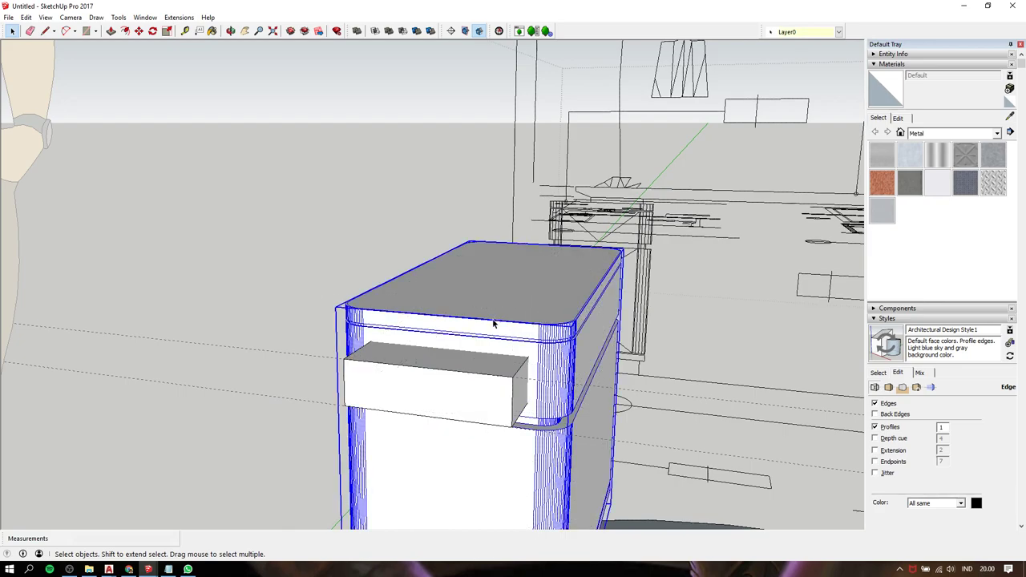
pyautogui.click(439, 357)
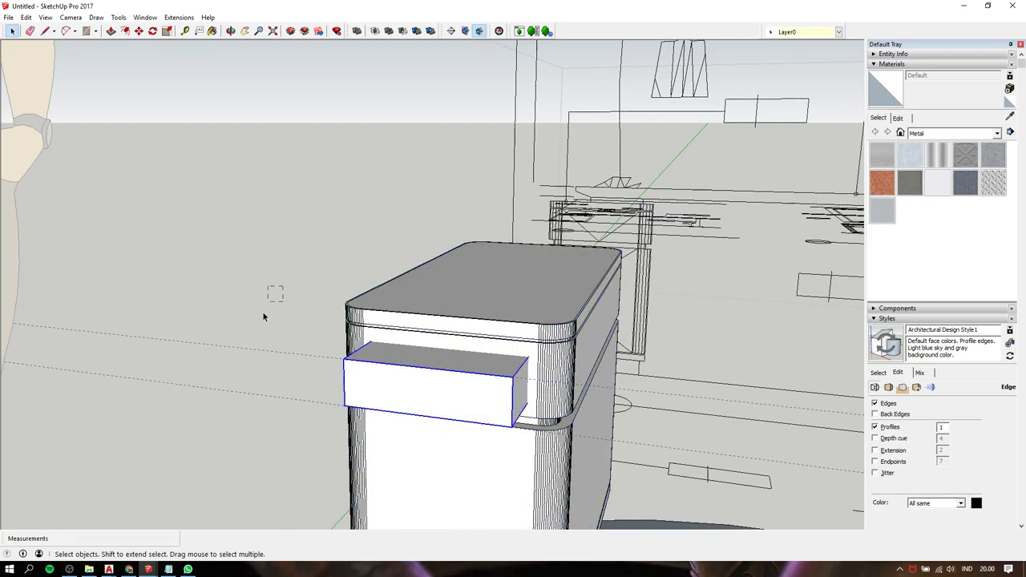
pyautogui.click(207, 447)
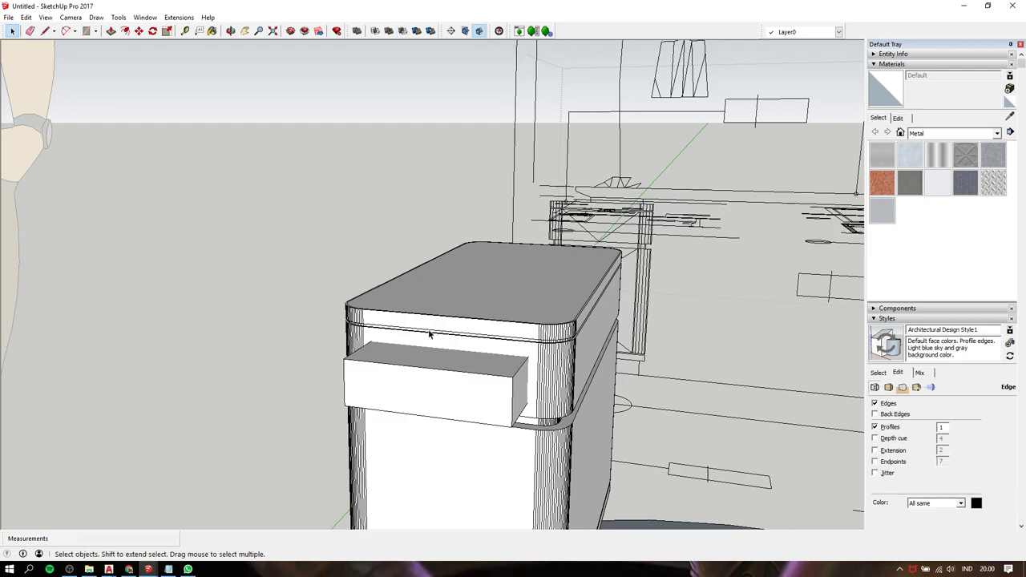
# - Subtract the drawer box from the cabinet with Solid Tools and orbit to view the opening
pyautogui.click(429, 363)
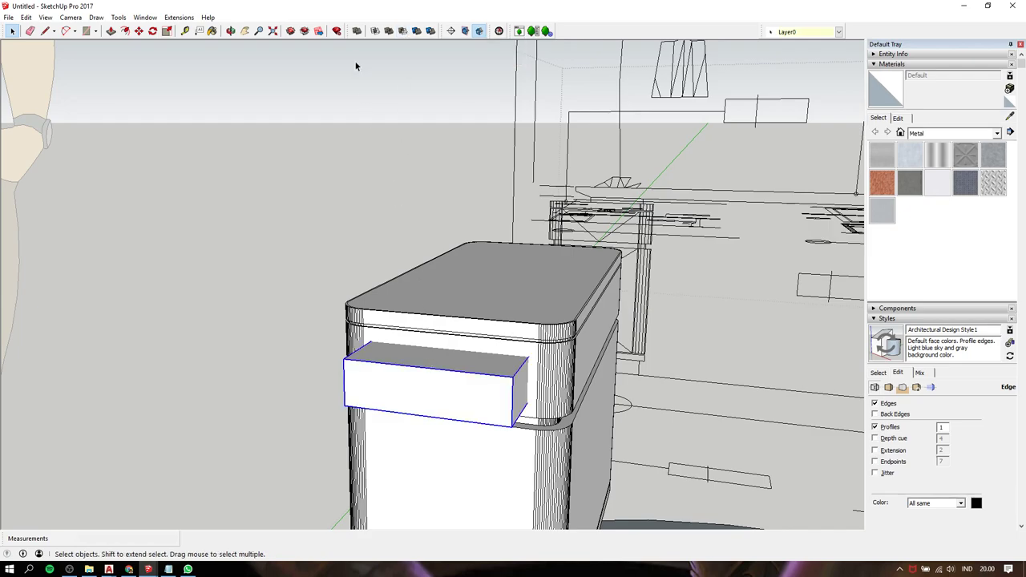
pyautogui.click(403, 30)
pyautogui.click(494, 272)
pyautogui.press('space')
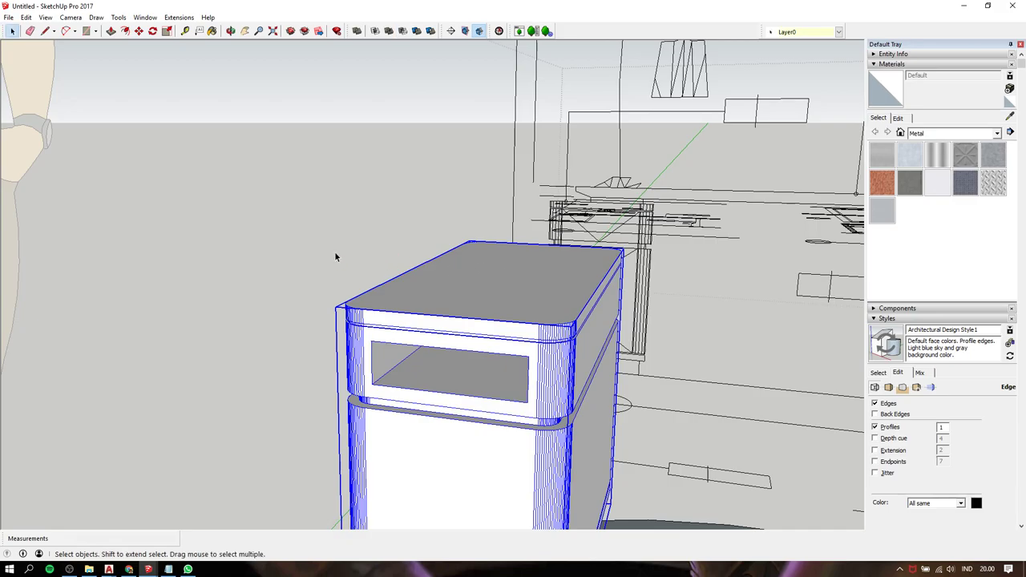
pyautogui.click(334, 251)
pyautogui.moveTo(467, 331); pyautogui.dragTo(516, 323, button='middle')
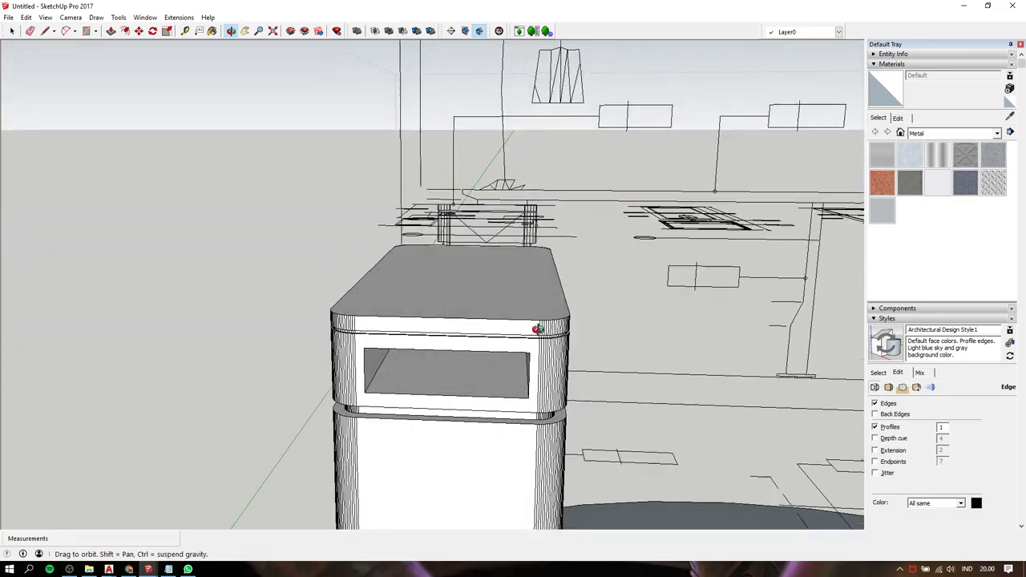
# - Centre the cabinet in view and undo the drawer subtraction with Ctrl+Z
pyautogui.scroll(-3, 516, 323)
pyautogui.keyDown('shift'); pyautogui.moveTo(516, 323); pyautogui.dragTo(454, 252, button='middle'); pyautogui.keyUp('shift')
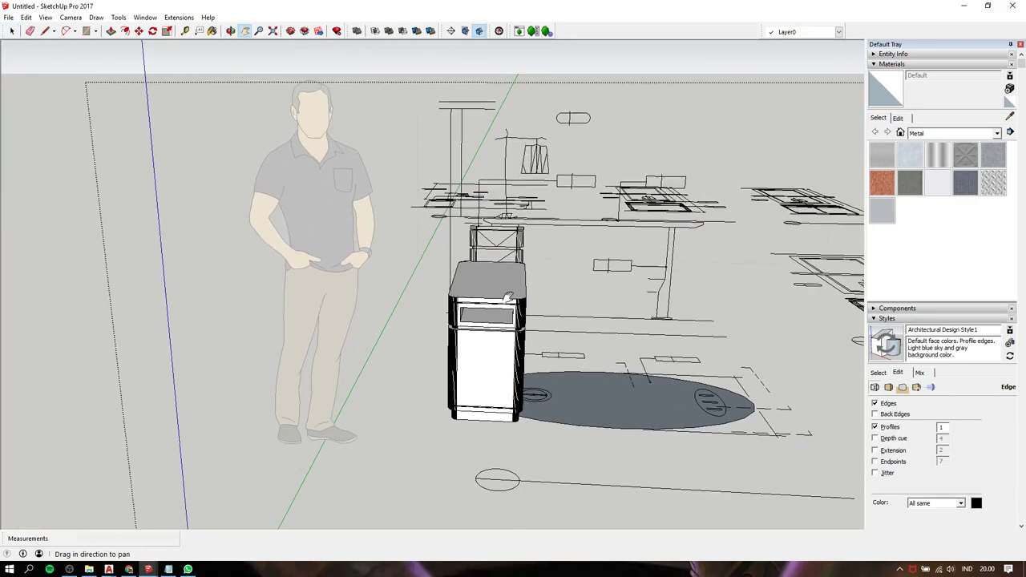
pyautogui.scroll(3, 453, 290)
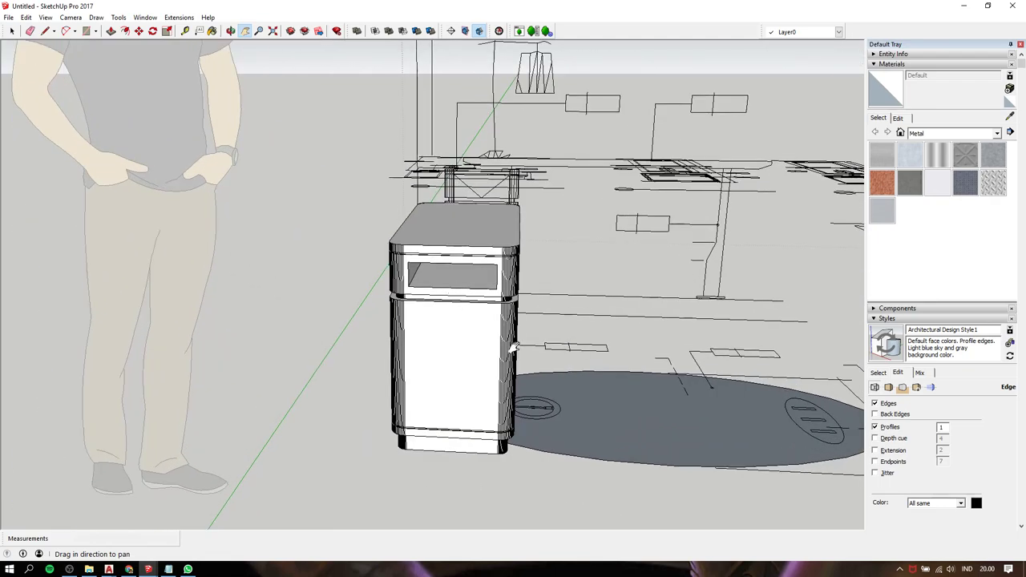
pyautogui.keyDown('shift'); pyautogui.moveTo(509, 341); pyautogui.dragTo(410, 336, button='middle'); pyautogui.keyUp('shift')
pyautogui.hotkey('ctrl', 'z')
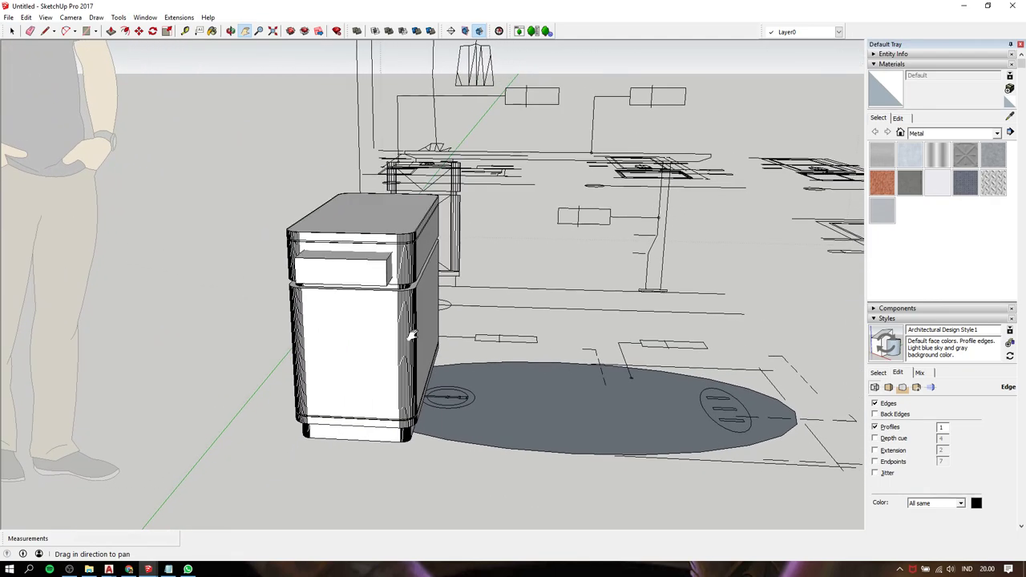
pyautogui.press('space')
# - Orbit and zoom in on the restored drawer box in the cabinet's upper front
pyautogui.scroll(-1, 357, 268)
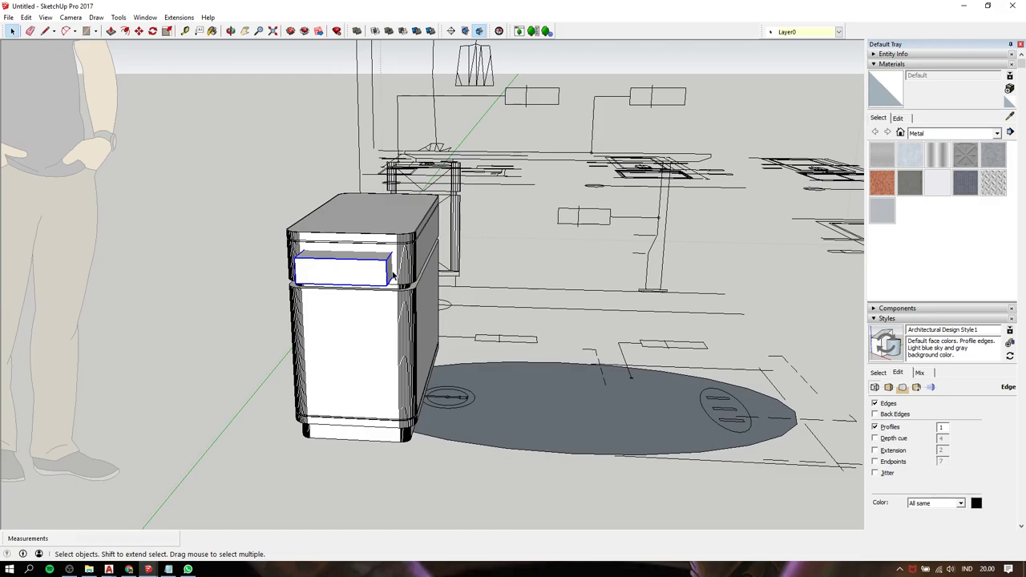
pyautogui.scroll(2, 368, 270)
pyautogui.scroll(-2, 385, 272)
pyautogui.scroll(-3, 400, 274)
pyautogui.scroll(-1, 401, 274)
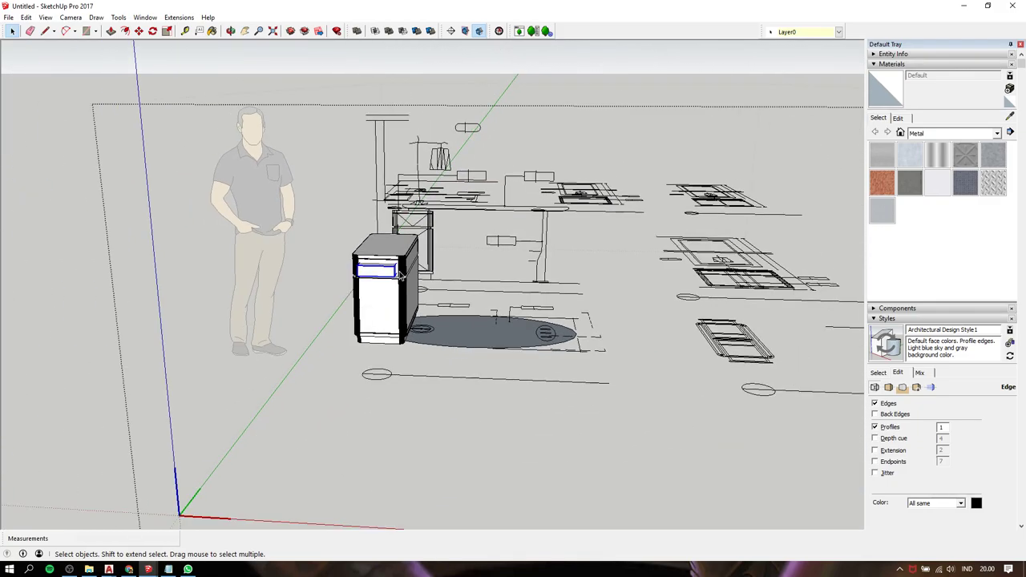
pyautogui.moveTo(433, 267)
pyautogui.mouseDown(button='middle')
pyautogui.moveTo(543, 256)
pyautogui.moveTo(497, 294)
pyautogui.moveTo(481, 343)
pyautogui.moveTo(469, 206)
pyautogui.moveTo(417, 240)
pyautogui.mouseUp(button='middle')
pyautogui.scroll(2, 384, 232)
pyautogui.scroll(2, 393, 256)
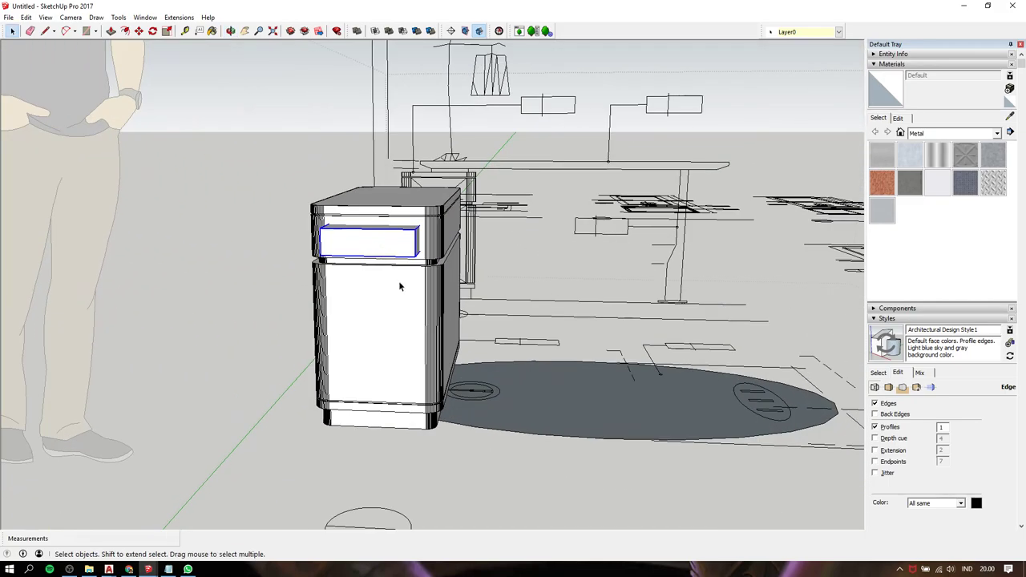
pyautogui.press('m')
pyautogui.scroll(2, 413, 240)
pyautogui.scroll(1, 417, 233)
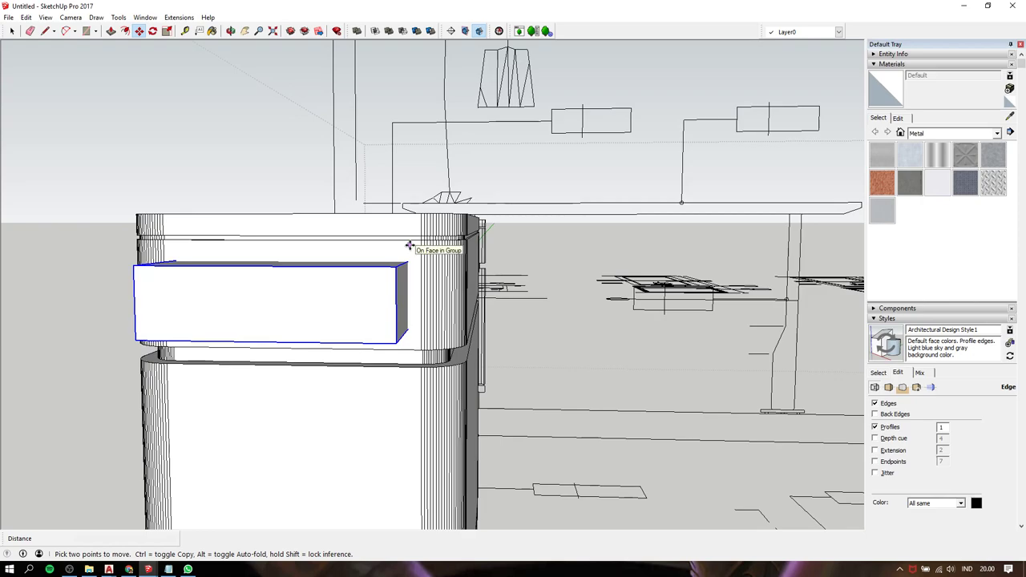
# - Copy the drawer box with Ctrl and place the copy directly below the original
pyautogui.click(409, 241)
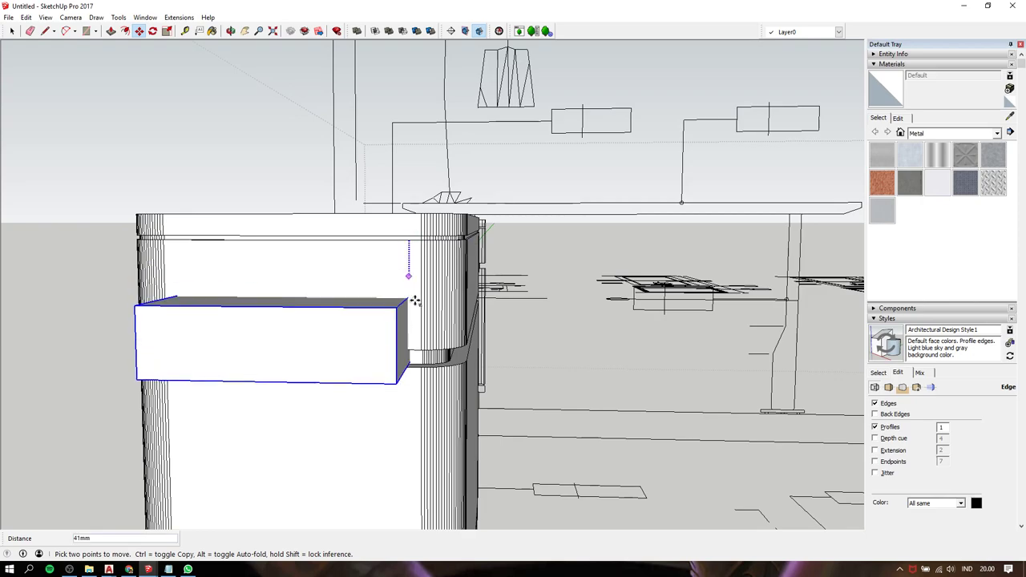
pyautogui.press('ctrl')
pyautogui.click(405, 367)
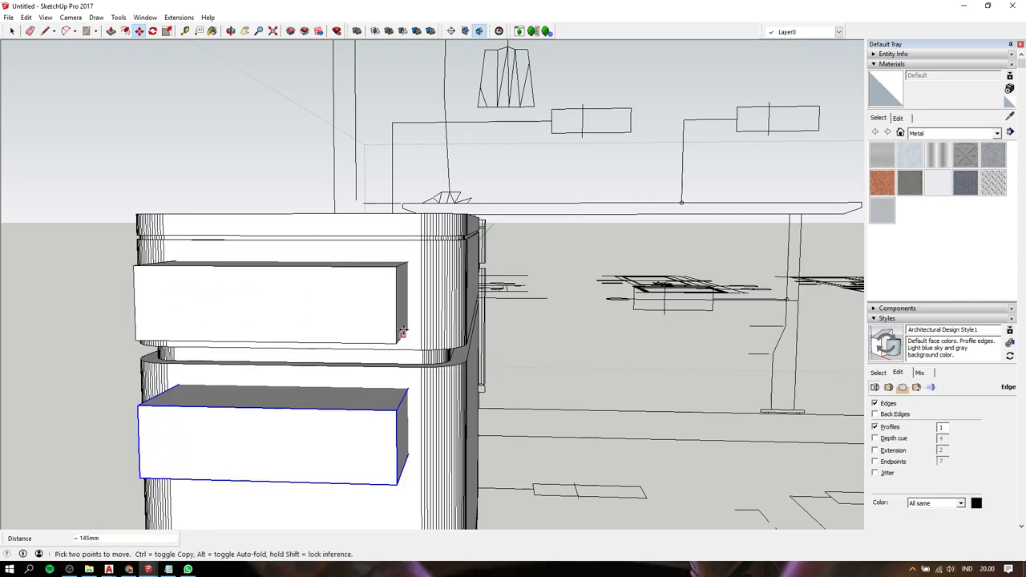
pyautogui.press('space')
pyautogui.scroll(-2, 360, 337)
pyautogui.scroll(-2, 359, 337)
pyautogui.scroll(2, 360, 337)
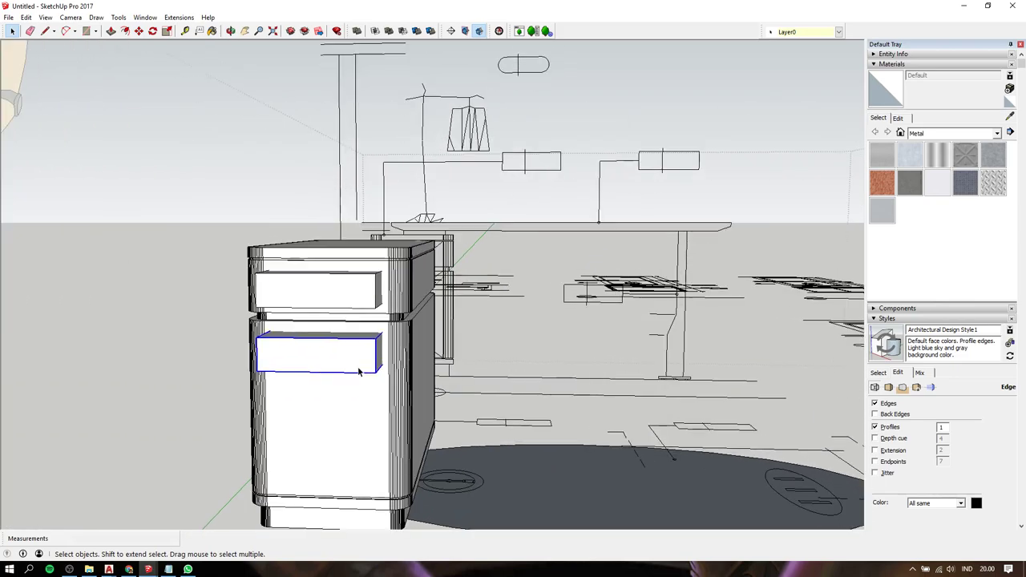
pyautogui.moveTo(360, 337)
pyautogui.mouseDown(button='middle')
pyautogui.moveTo(355, 265)
pyautogui.moveTo(344, 334)
pyautogui.moveTo(353, 332)
pyautogui.mouseUp(button='middle')
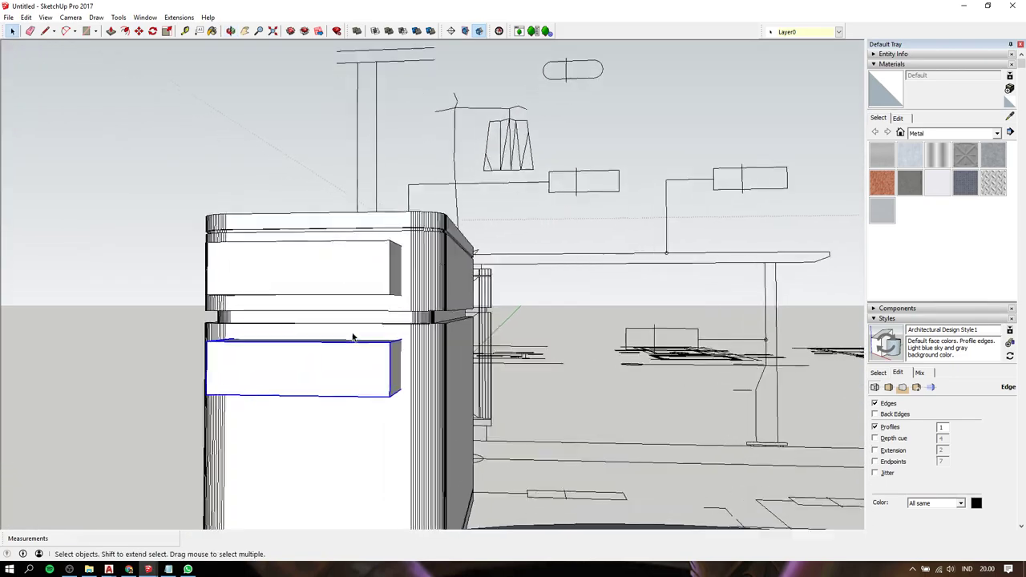
pyautogui.scroll(2, 358, 327)
# - Add a Tape Measure guide 24 mm from the cabinet's bottom edge
pyautogui.press('t')
pyautogui.click(362, 340)
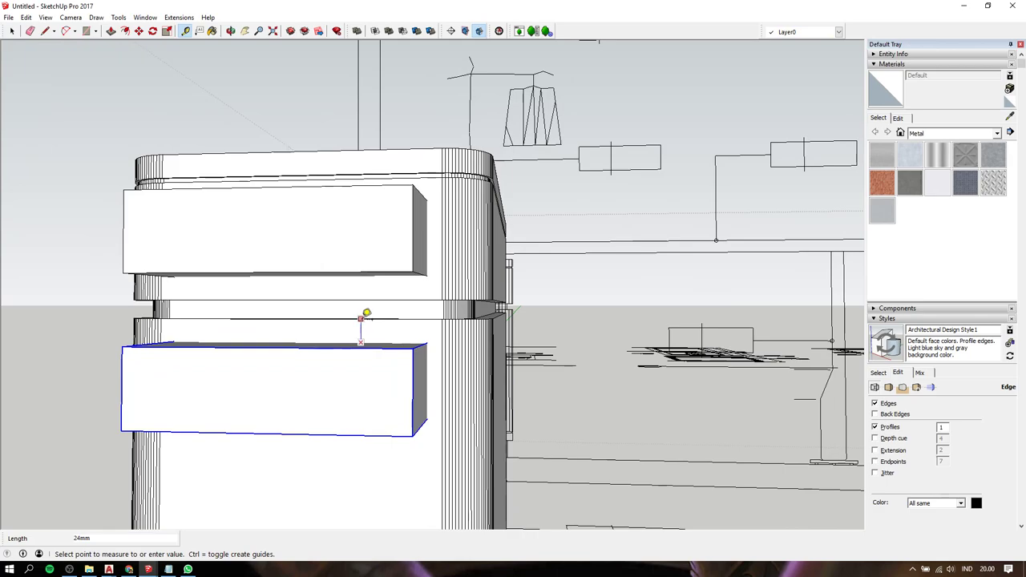
pyautogui.scroll(-2, 362, 316)
pyautogui.press('space')
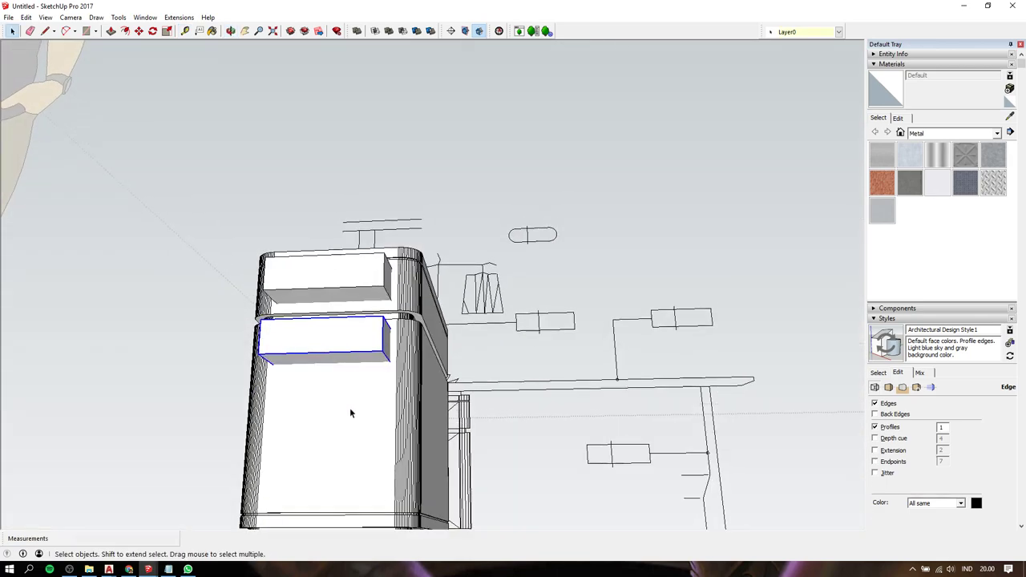
pyautogui.press('t')
pyautogui.click(332, 510)
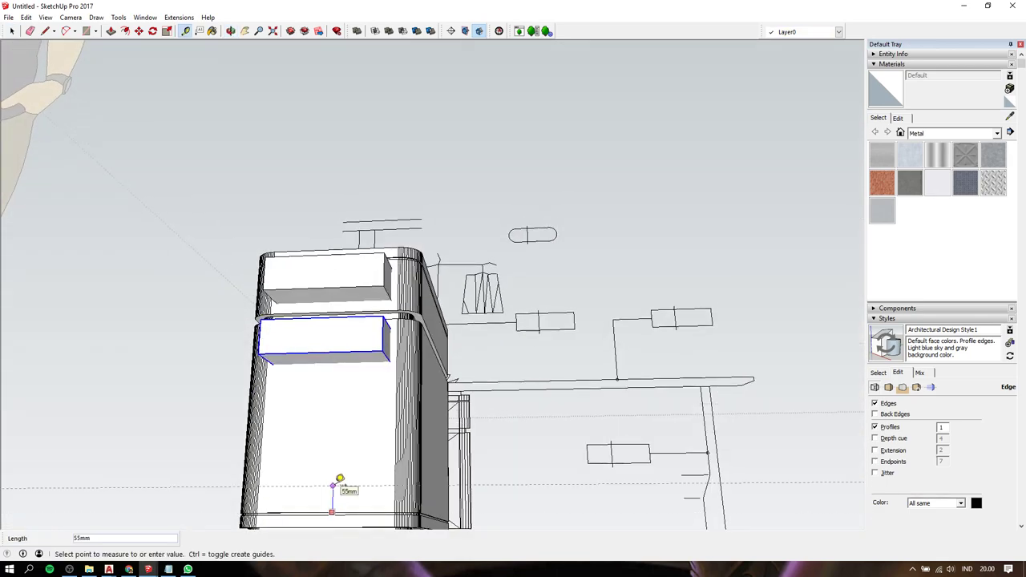
pyautogui.write('24')
pyautogui.press('Return')
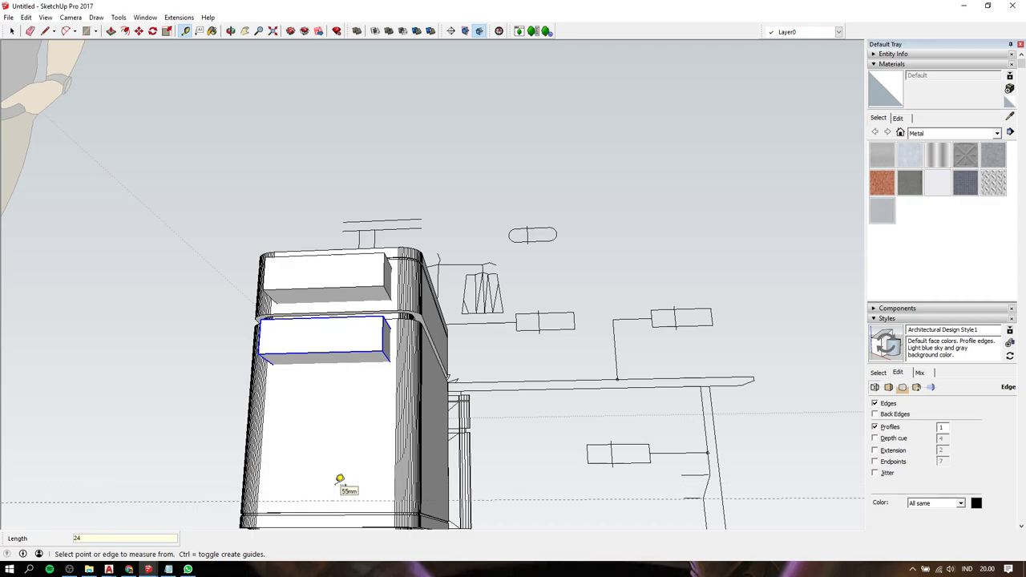
pyautogui.press('space')
# - Inside the copy's group, delete a face and Push/Pull the box about 300 mm downward
pyautogui.doubleClick(348, 363)
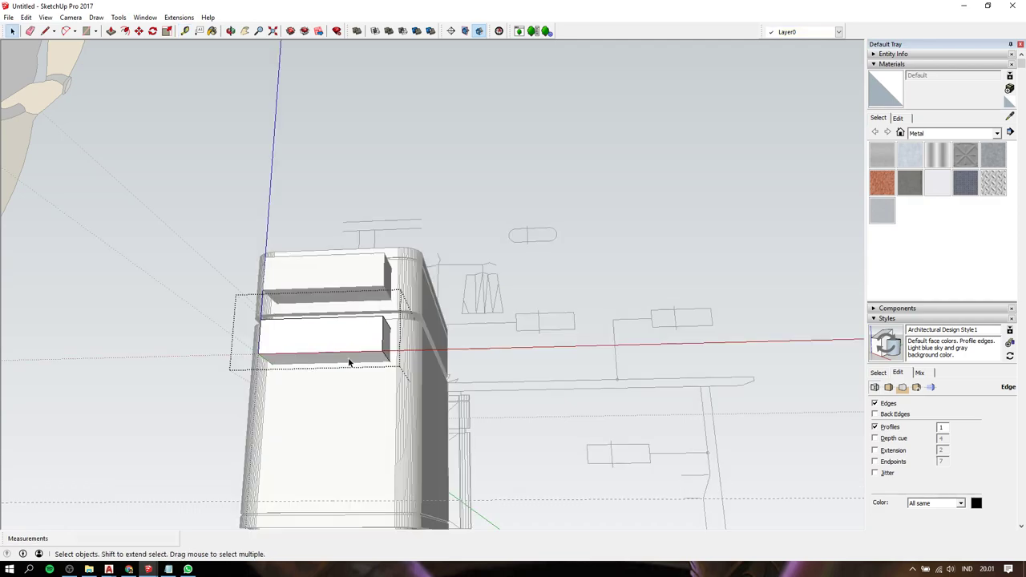
pyautogui.click(348, 362)
pyautogui.press('Delete')
pyautogui.press('p')
pyautogui.moveTo(357, 363); pyautogui.dragTo(498, 507)
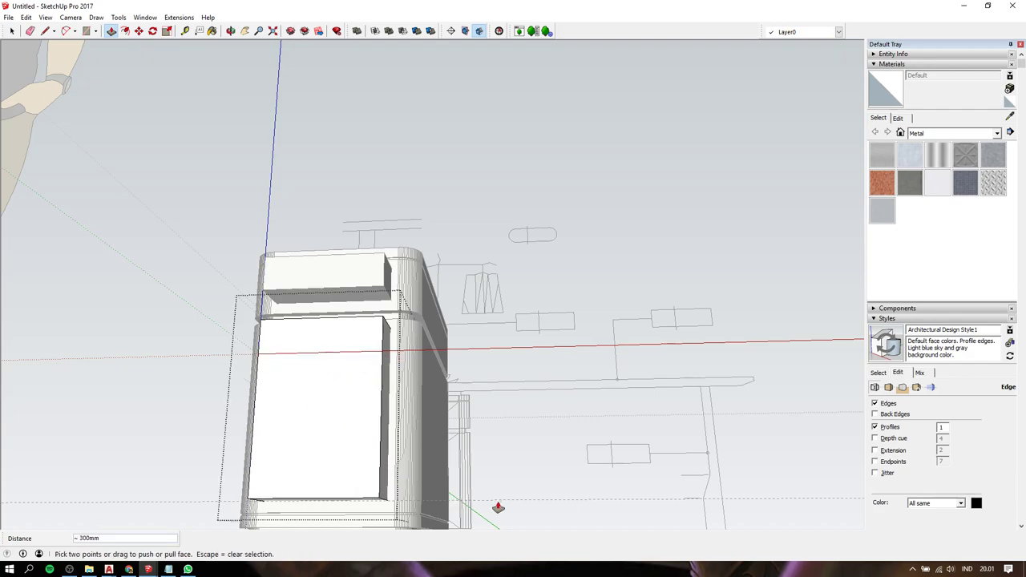
pyautogui.press('space')
pyautogui.moveTo(349, 405); pyautogui.dragTo(340, 411, button='middle')
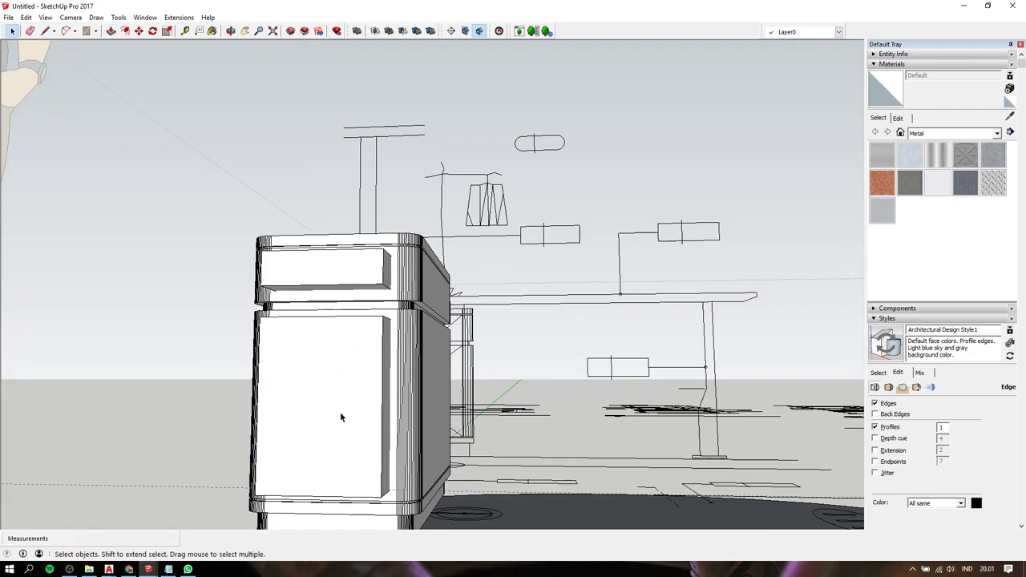
# - Trim the cabinet with the tall door block using Solid Tools
pyautogui.click(340, 414)
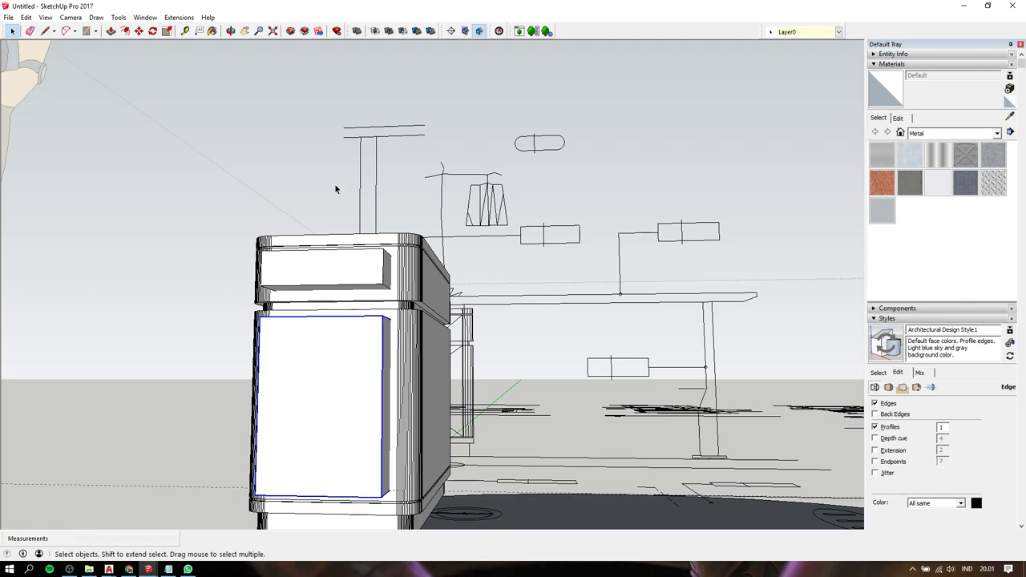
pyautogui.click(402, 31)
pyautogui.click(423, 345)
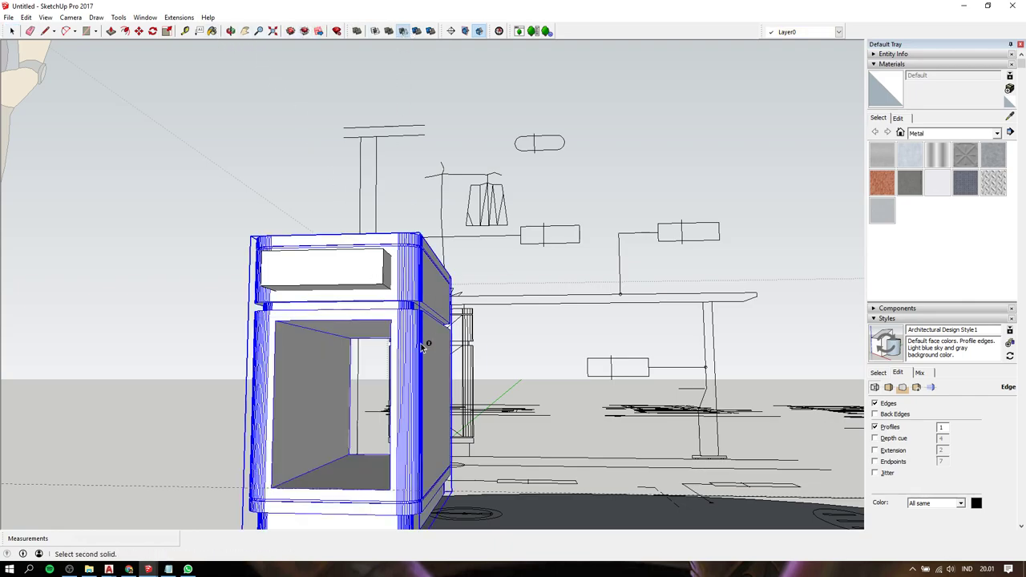
# - Subtract the top drawer box from the cabinet, then orbit to inspect the cuts
pyautogui.click(341, 282)
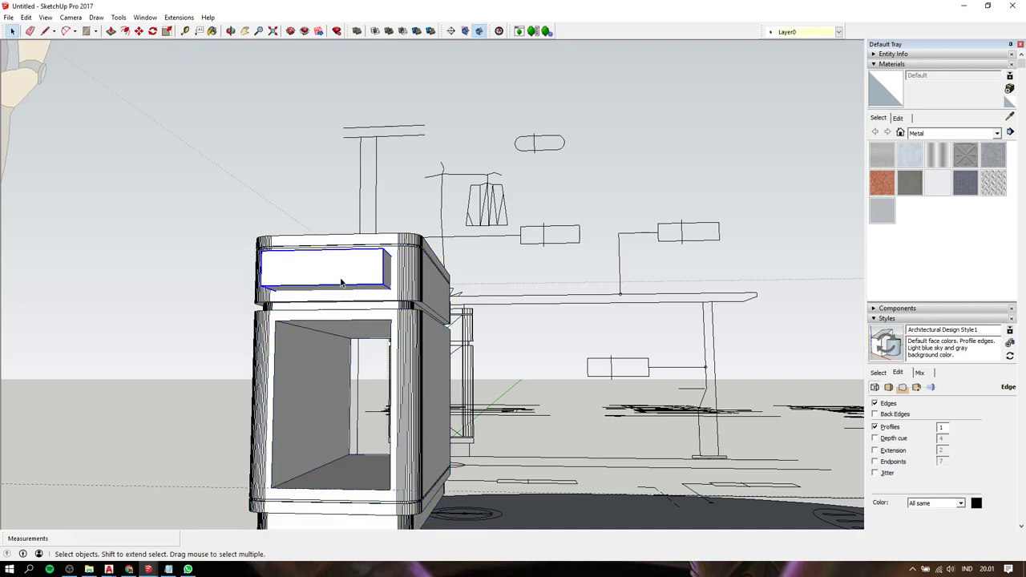
pyautogui.click(402, 32)
pyautogui.click(437, 292)
pyautogui.press('space')
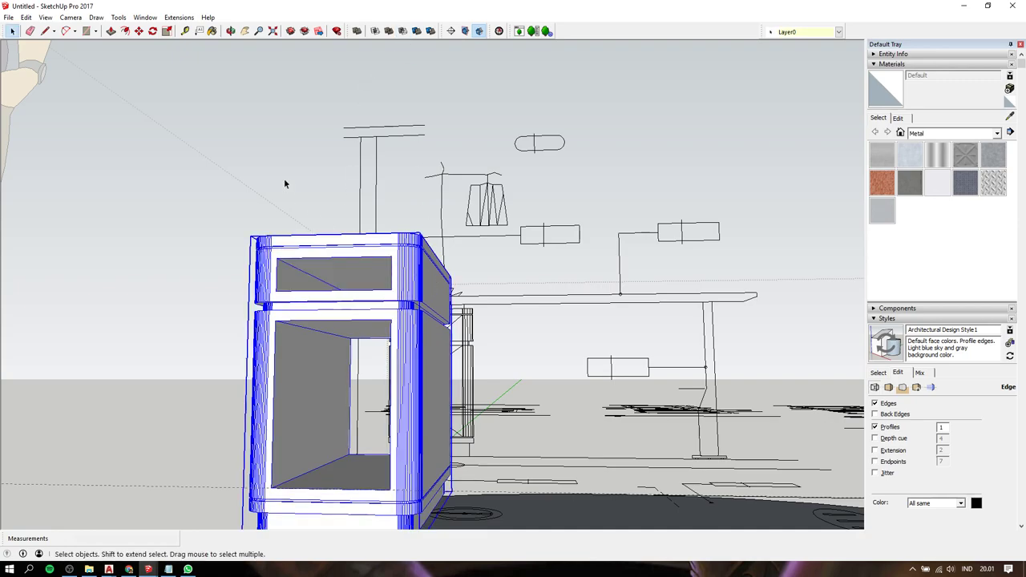
pyautogui.click(284, 178)
pyautogui.moveTo(284, 178); pyautogui.dragTo(353, 254, button='middle')
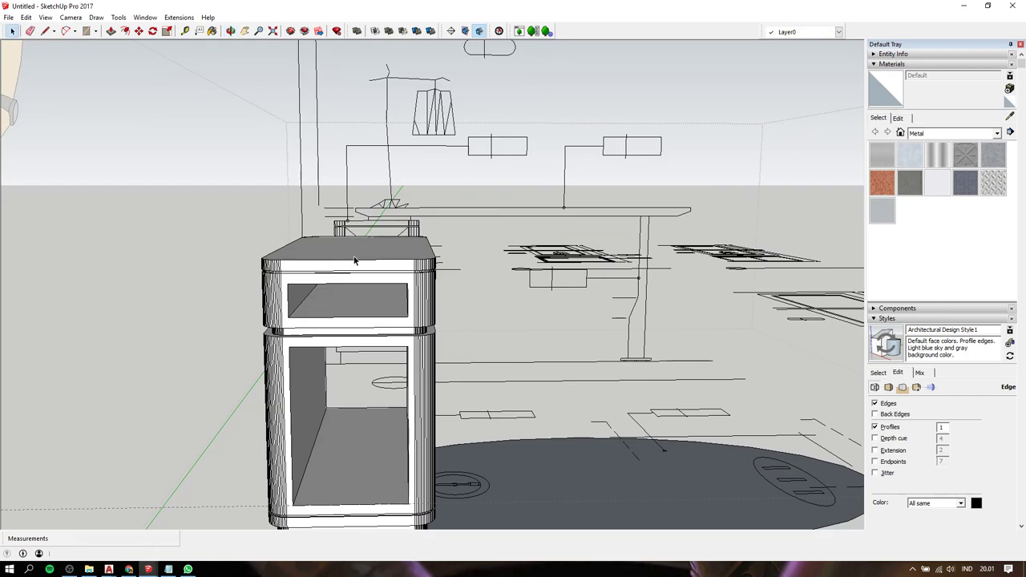
# - Orbit and pan around the cut cabinet and the wireframe outline to inspect the openings
pyautogui.moveTo(369, 190)
pyautogui.mouseDown(button='middle')
pyautogui.moveTo(268, 211)
pyautogui.moveTo(336, 288)
pyautogui.moveTo(341, 309)
pyautogui.moveTo(504, 366)
pyautogui.moveTo(458, 423)
pyautogui.moveTo(425, 297)
pyautogui.moveTo(407, 311)
pyautogui.mouseUp(button='middle')
pyautogui.scroll(-3, 342, 308)
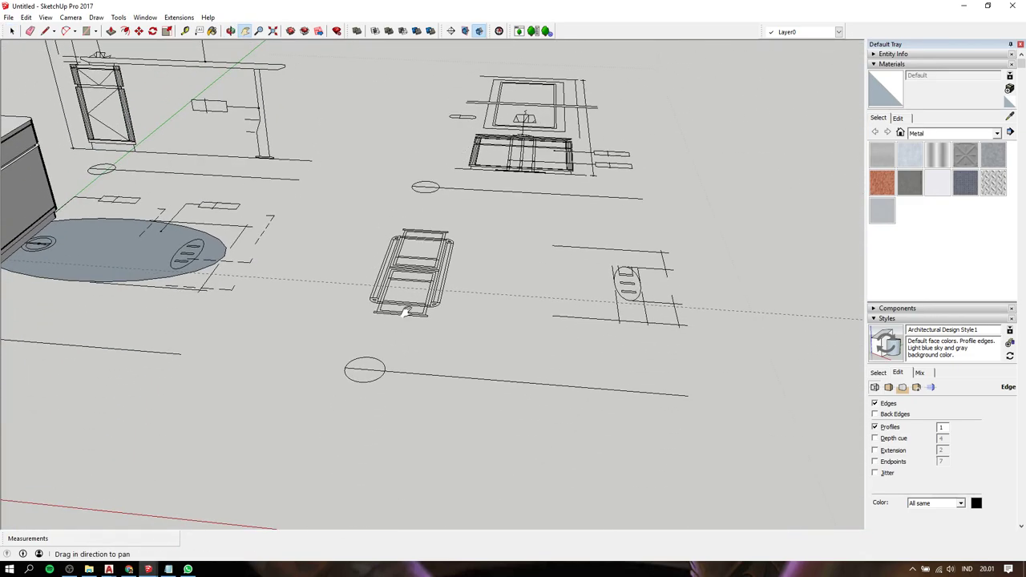
pyautogui.scroll(3, 394, 318)
pyautogui.scroll(1, 363, 273)
pyautogui.scroll(1, 363, 272)
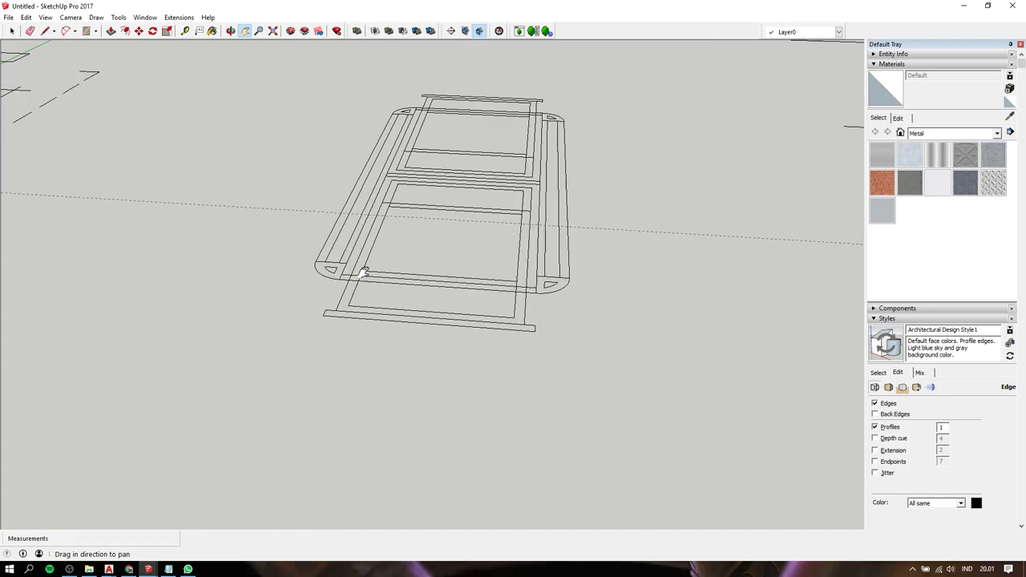
pyautogui.scroll(-1, 363, 270)
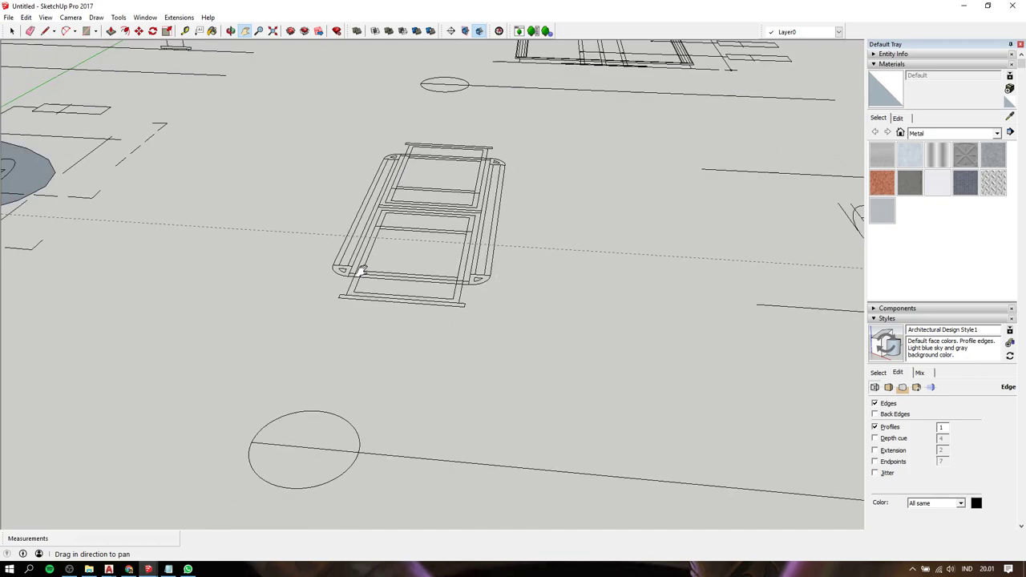
pyautogui.moveTo(180, 266); pyautogui.dragTo(587, 295, button='middle')
pyautogui.moveTo(171, 232); pyautogui.dragTo(660, 301, button='middle')
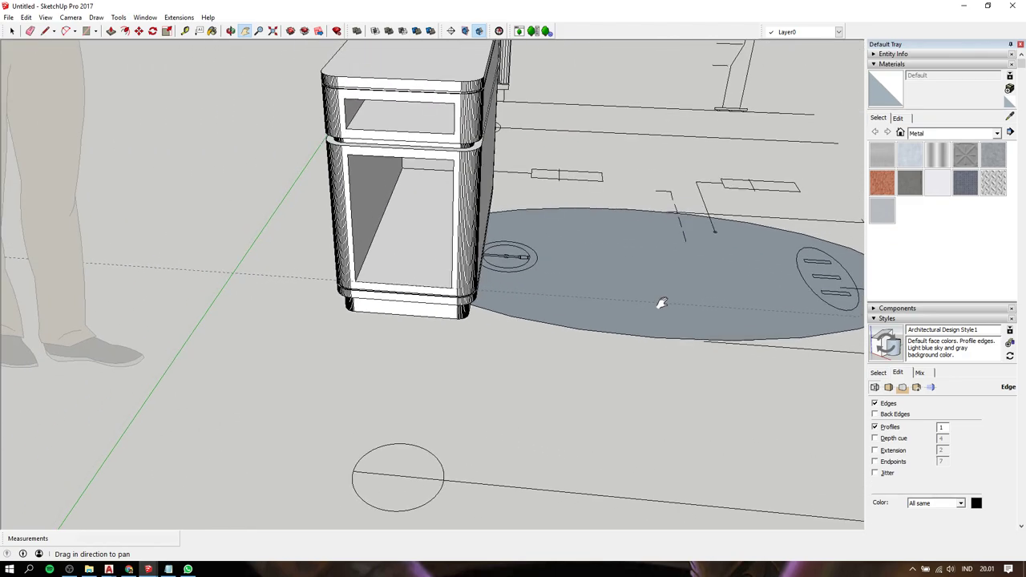
pyautogui.moveTo(659, 300); pyautogui.dragTo(229, 270)
pyautogui.moveTo(439, 261)
pyautogui.mouseDown()
pyautogui.moveTo(144, 227)
pyautogui.moveTo(644, 277)
pyautogui.mouseUp()
pyautogui.moveTo(186, 236); pyautogui.dragTo(452, 236)
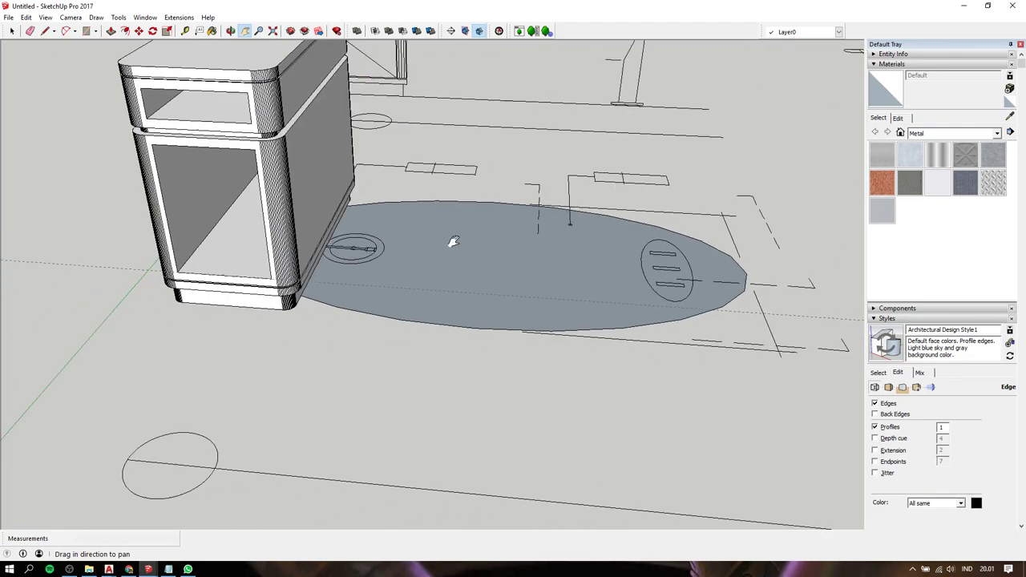
pyautogui.moveTo(287, 251); pyautogui.dragTo(552, 251)
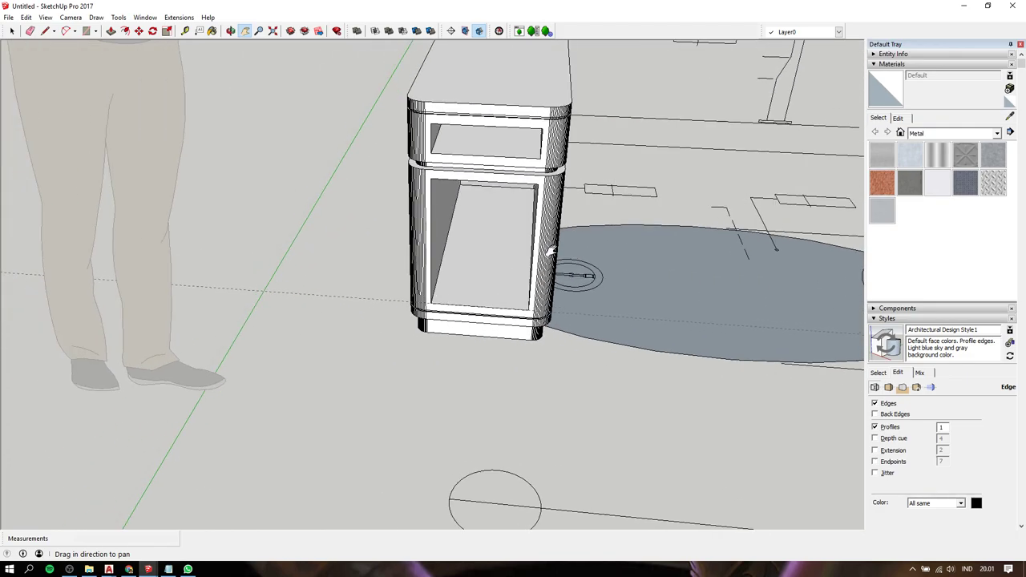
# - Check the tutorial notes in Notepad, then undo to restore the blocks and select the door face
pyautogui.click(169, 569)
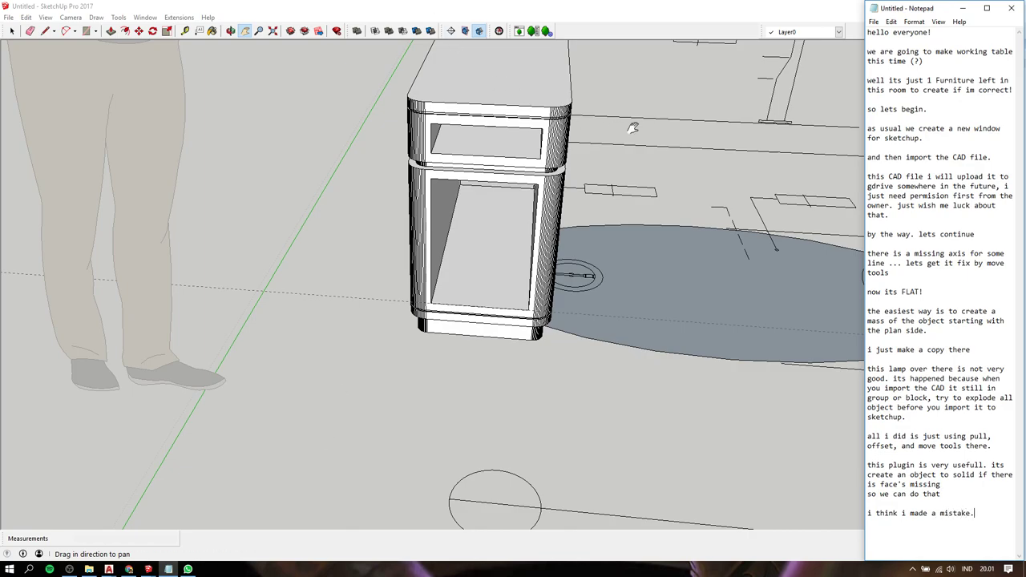
pyautogui.click(641, 81)
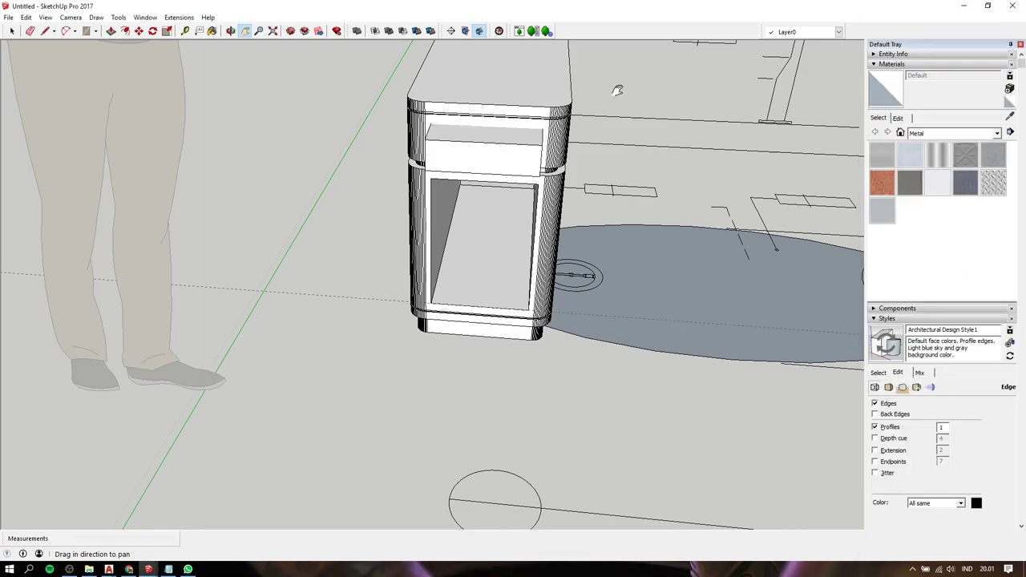
pyautogui.press('space')
pyautogui.click(485, 203)
# - Undo the door recess so the lower door sits flush, and select the drawer box
pyautogui.scroll(1, 487, 193)
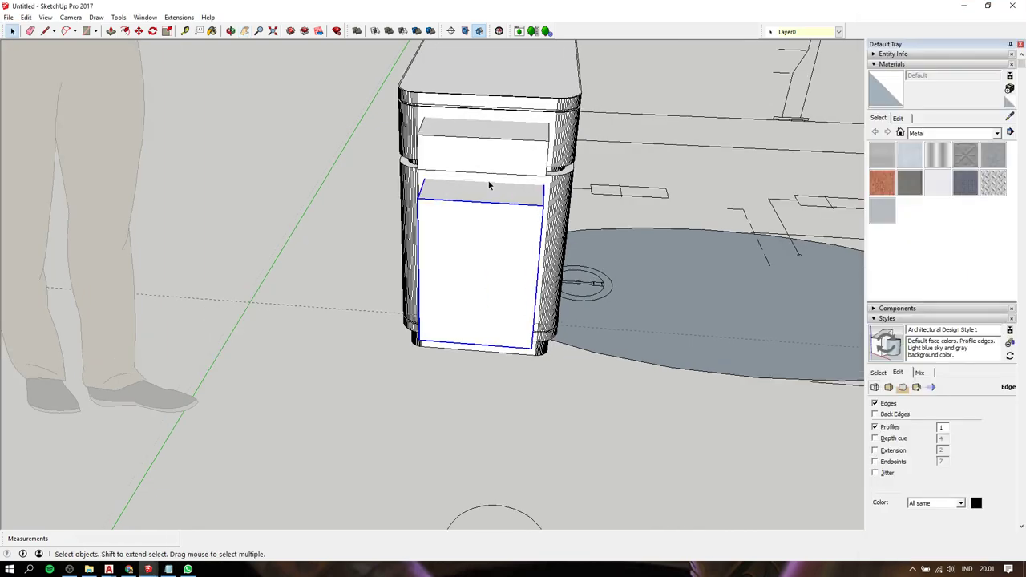
pyautogui.hotkey('ctrl', 'z')
pyautogui.moveTo(490, 159)
pyautogui.mouseDown(button='middle')
pyautogui.moveTo(508, 234)
pyautogui.moveTo(404, 254)
pyautogui.mouseUp(button='middle')
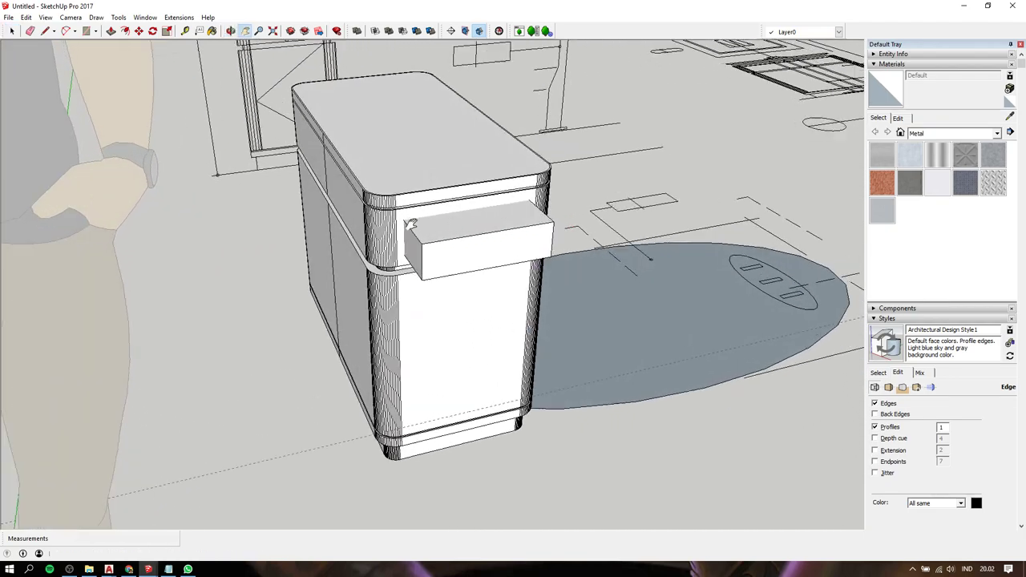
pyautogui.click(404, 254)
pyautogui.press('p')
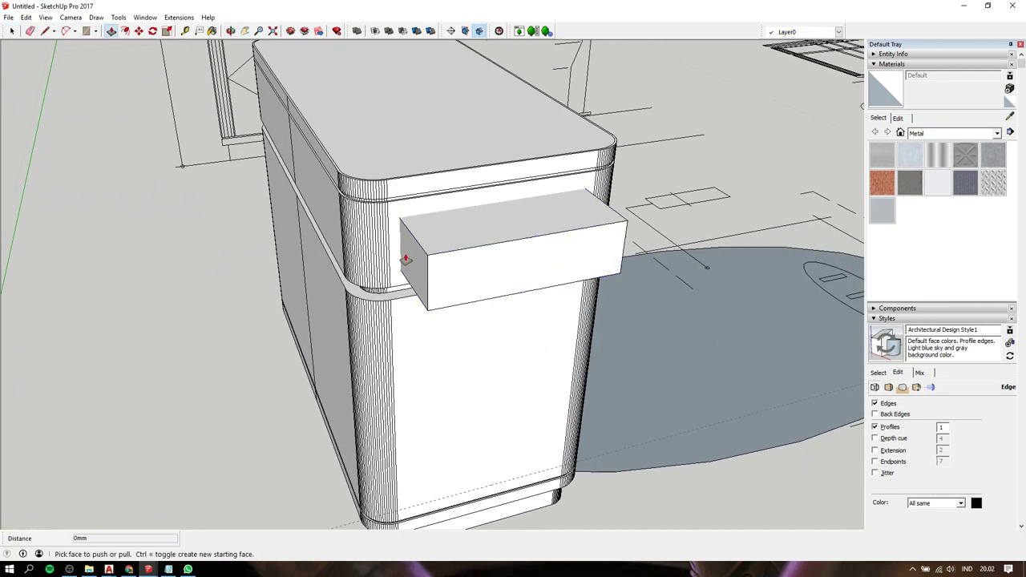
pyautogui.press('space')
# - With back edges shown, scale the drawer box's width to 0.87
pyautogui.press('s')
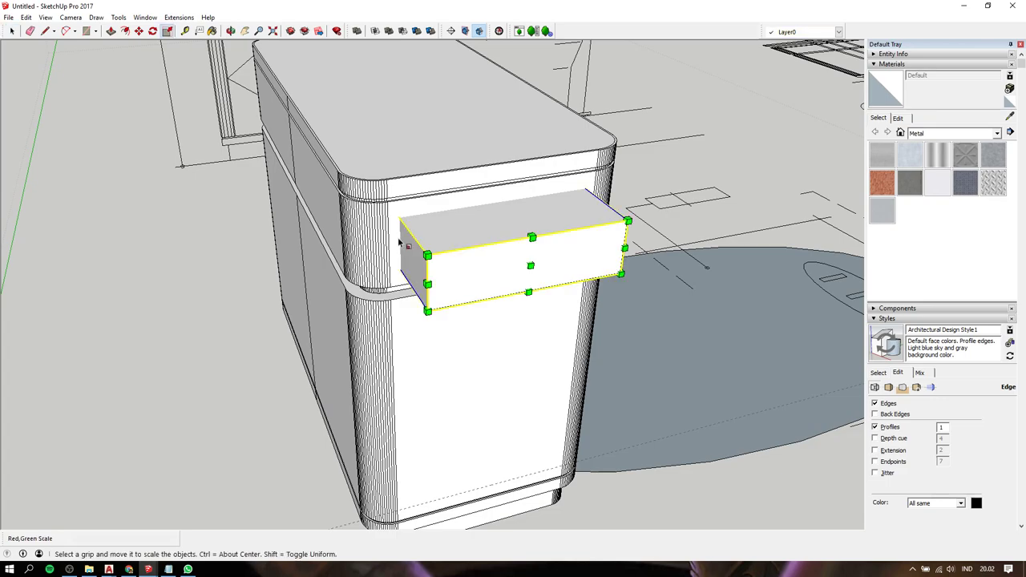
pyautogui.press('k')
pyautogui.moveTo(331, 148); pyautogui.dragTo(390, 209)
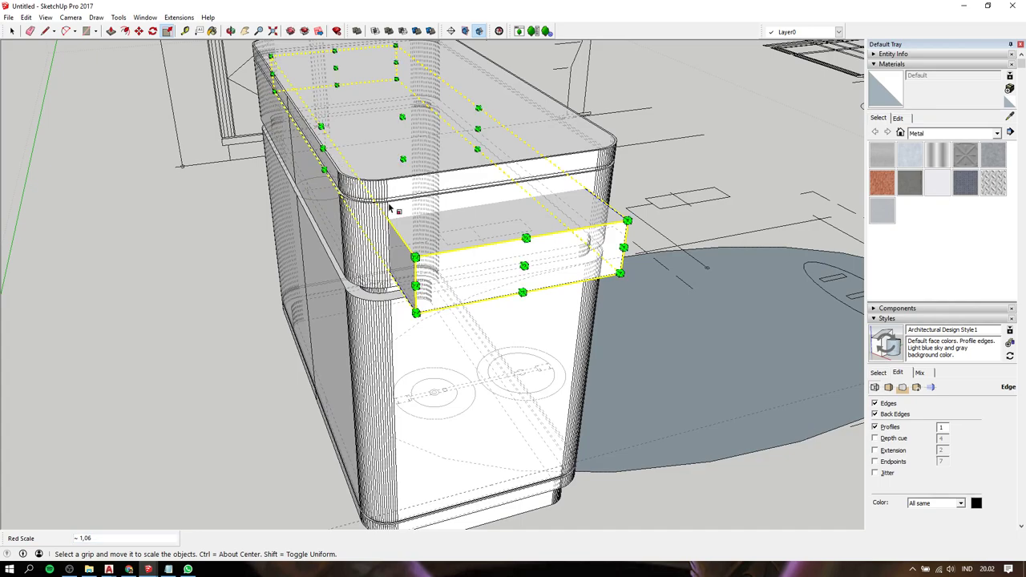
pyautogui.moveTo(613, 213)
pyautogui.mouseDown(button='middle')
pyautogui.moveTo(343, 201)
pyautogui.moveTo(721, 205)
pyautogui.mouseUp(button='middle')
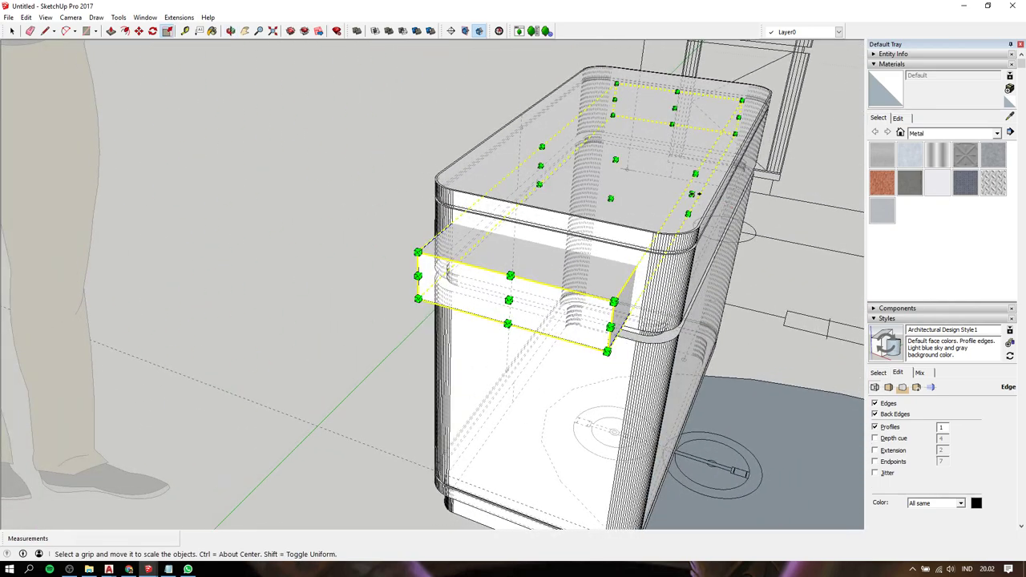
pyautogui.moveTo(694, 194); pyautogui.dragTo(649, 242)
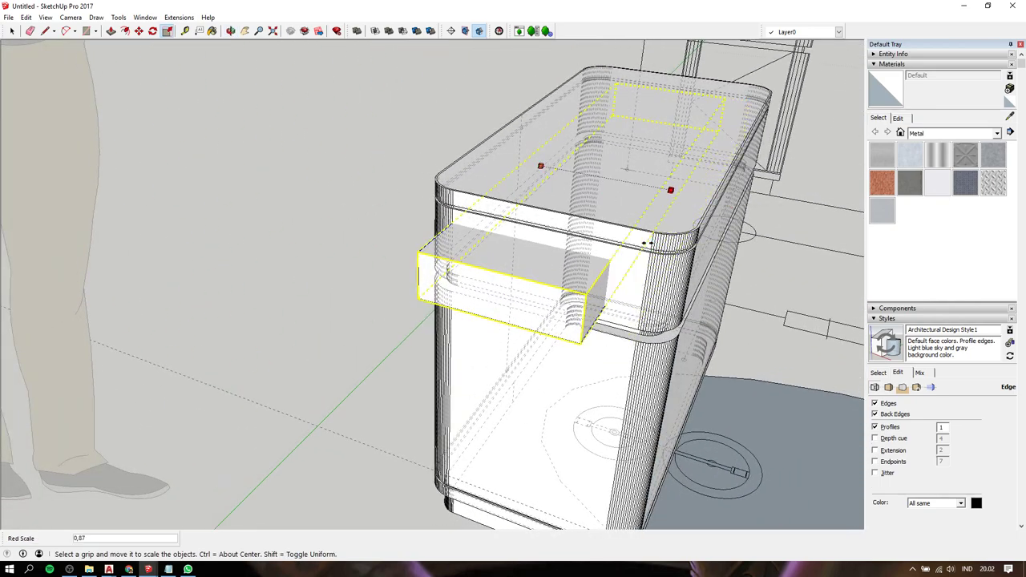
pyautogui.moveTo(649, 242); pyautogui.dragTo(649, 242)
pyautogui.scroll(-2, 649, 242)
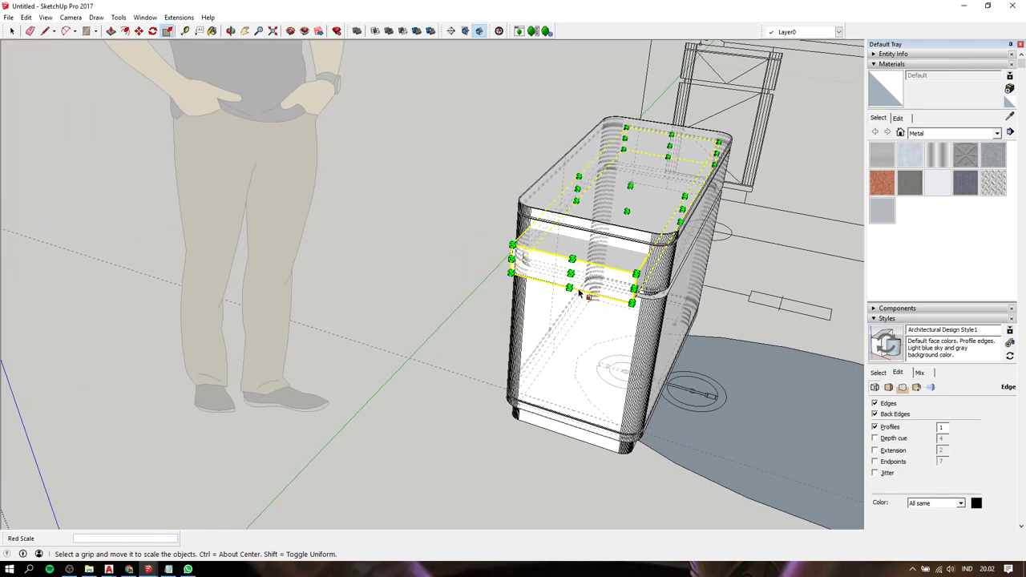
# - Hide back edges and return to a frontal close-up of the resized drawer
pyautogui.moveTo(579, 293); pyautogui.dragTo(609, 216, button='middle')
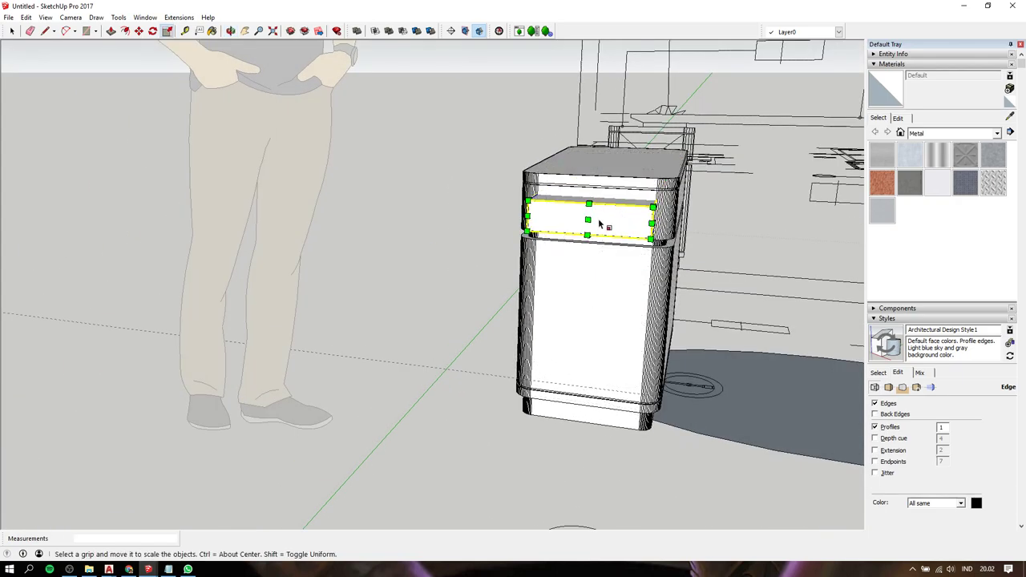
pyautogui.press('space')
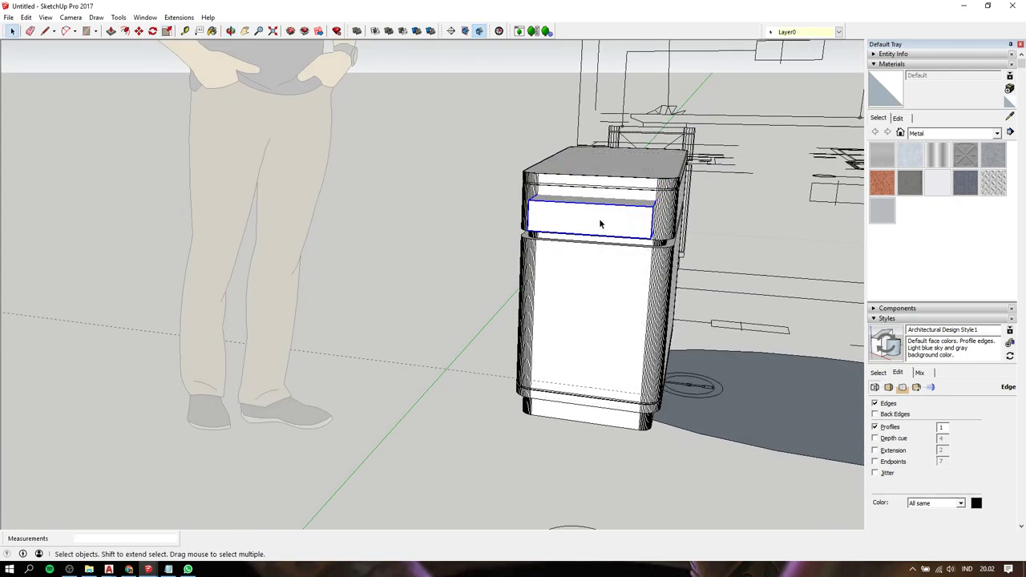
pyautogui.scroll(3, 600, 224)
pyautogui.scroll(2, 633, 201)
pyautogui.moveTo(637, 192); pyautogui.dragTo(655, 287, button='middle')
pyautogui.press('m')
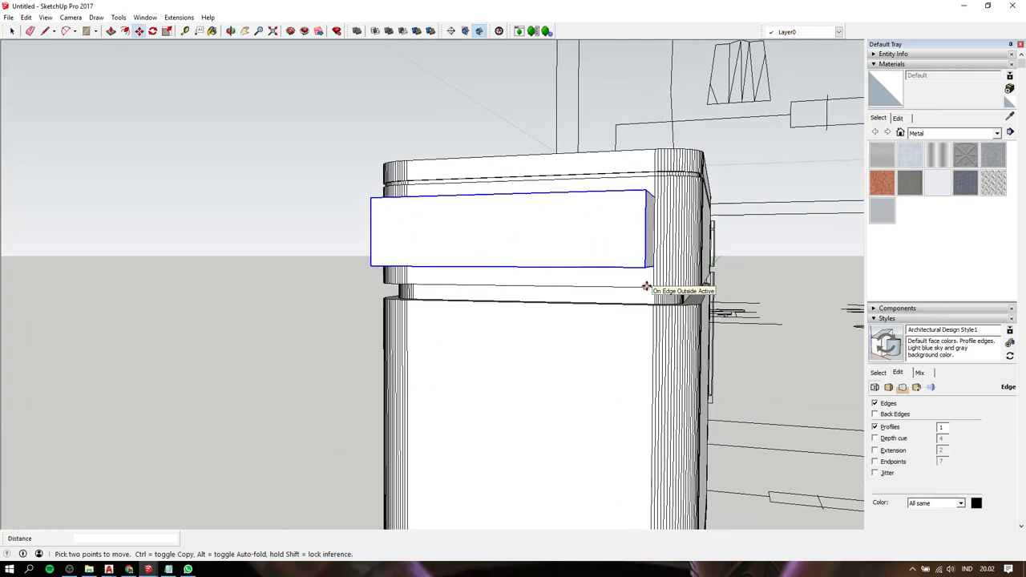
# - Place a copy of the drawer block at the bottom of the cabinet
pyautogui.click(646, 286)
pyautogui.scroll(-2, 646, 288)
pyautogui.scroll(-3, 641, 304)
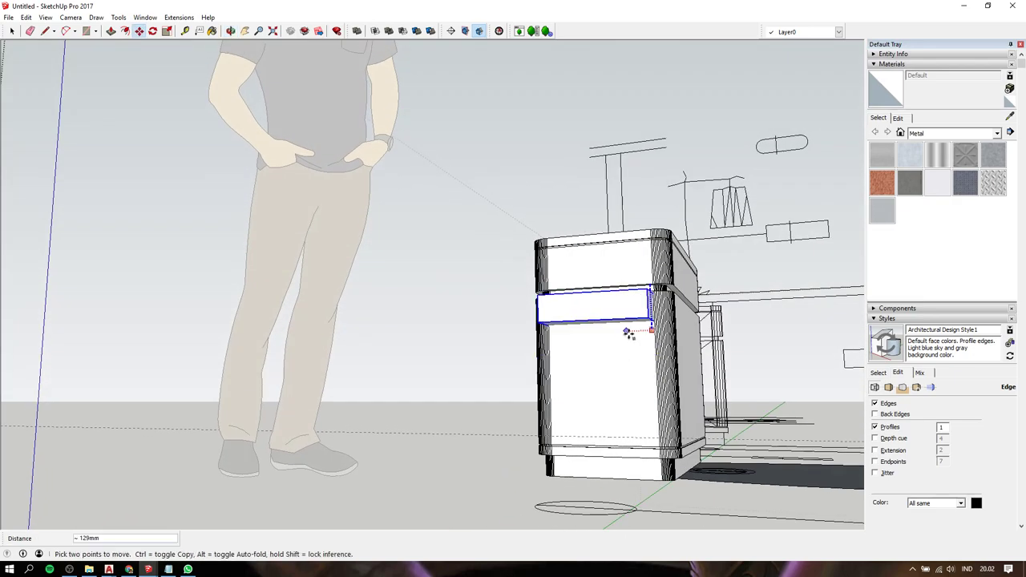
pyautogui.scroll(2, 628, 333)
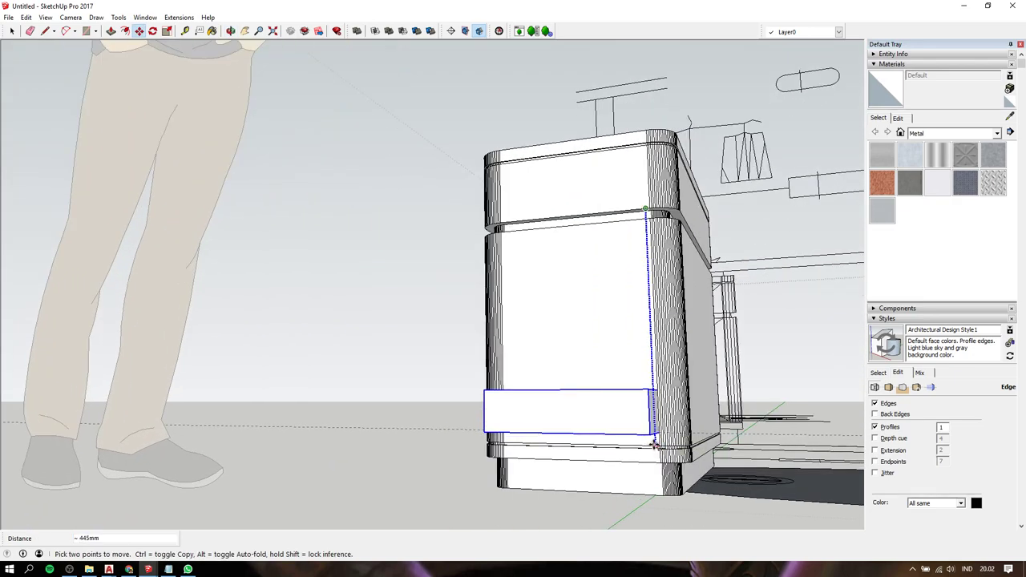
pyautogui.click(654, 443)
pyautogui.press('space')
pyautogui.moveTo(654, 443); pyautogui.dragTo(597, 408, button='middle')
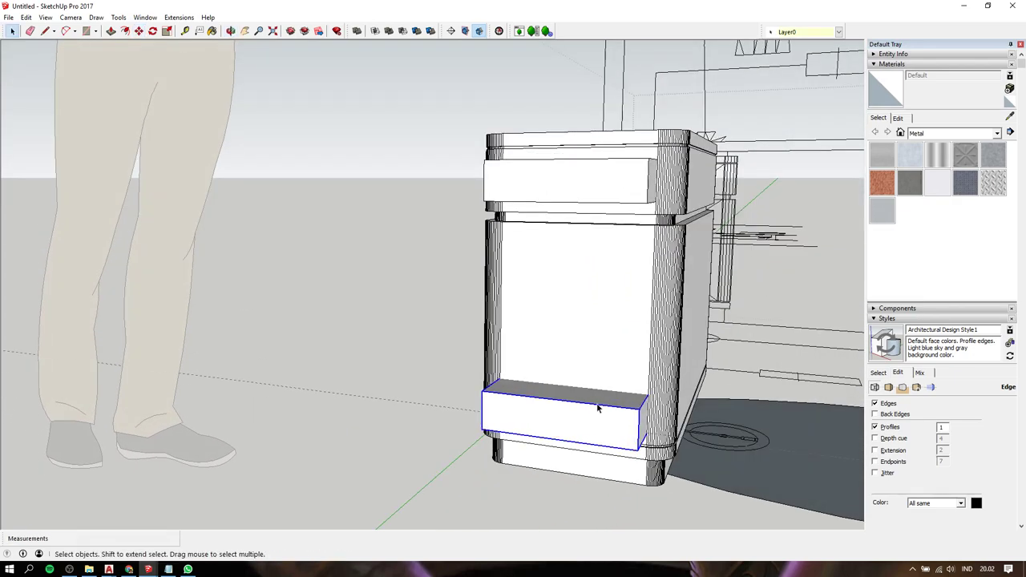
# - Abandon a first pull on the bottom block and add a guide 23 mm below the opening's top edge
pyautogui.doubleClick(592, 404)
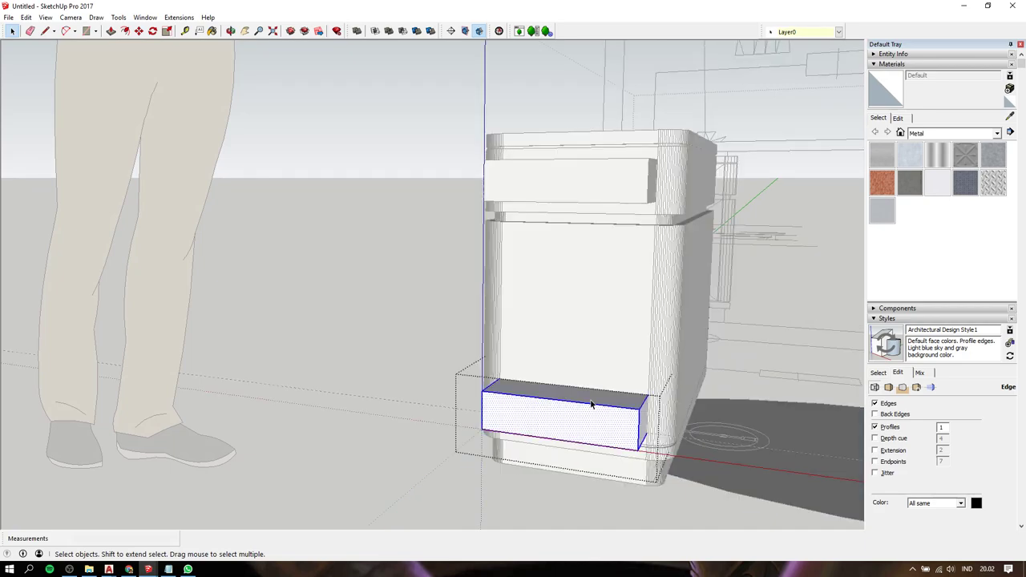
pyautogui.press('p')
pyautogui.moveTo(590, 402); pyautogui.dragTo(622, 307)
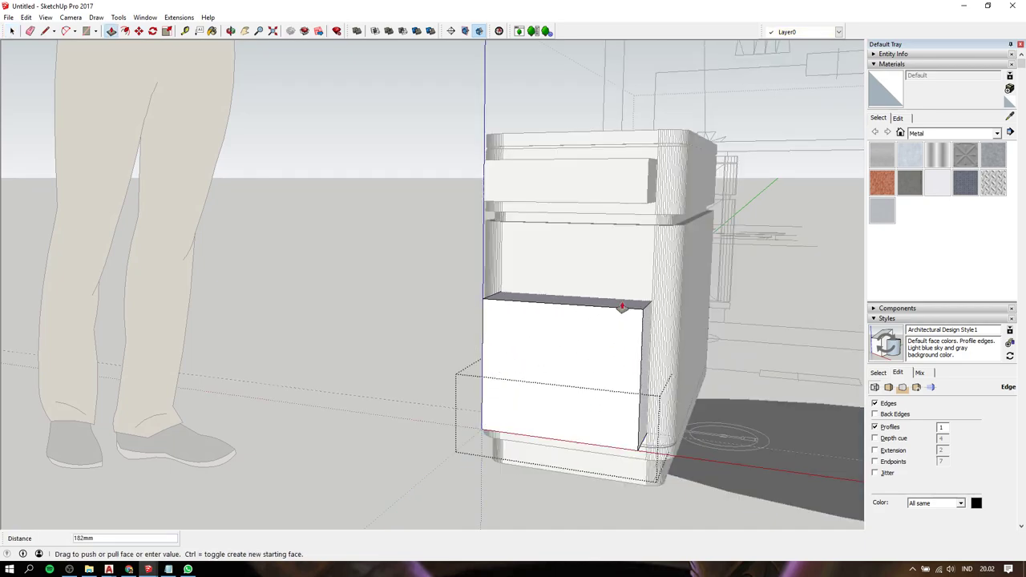
pyautogui.press('Escape')
pyautogui.press('Escape')
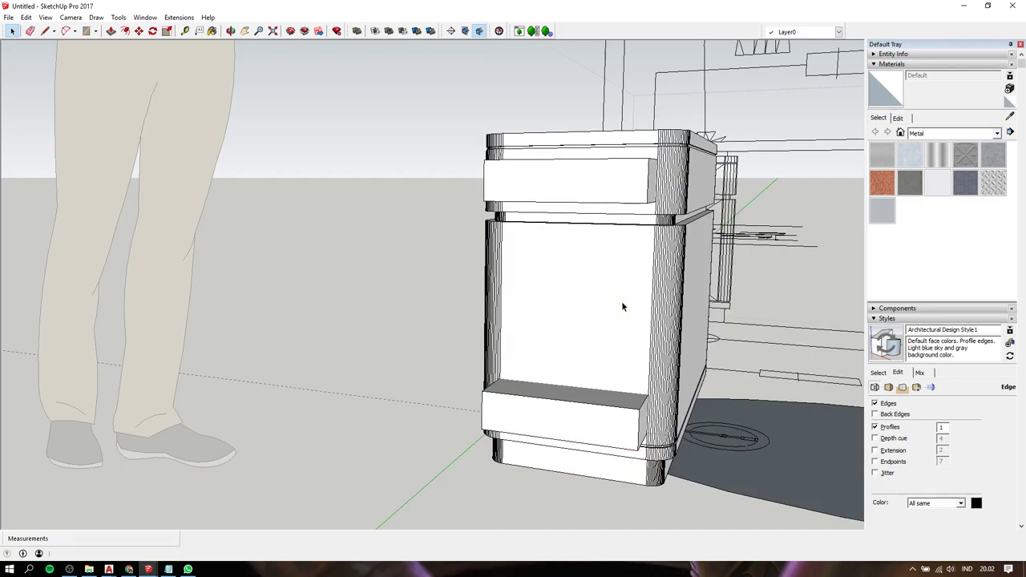
pyautogui.press('t')
pyautogui.click(613, 228)
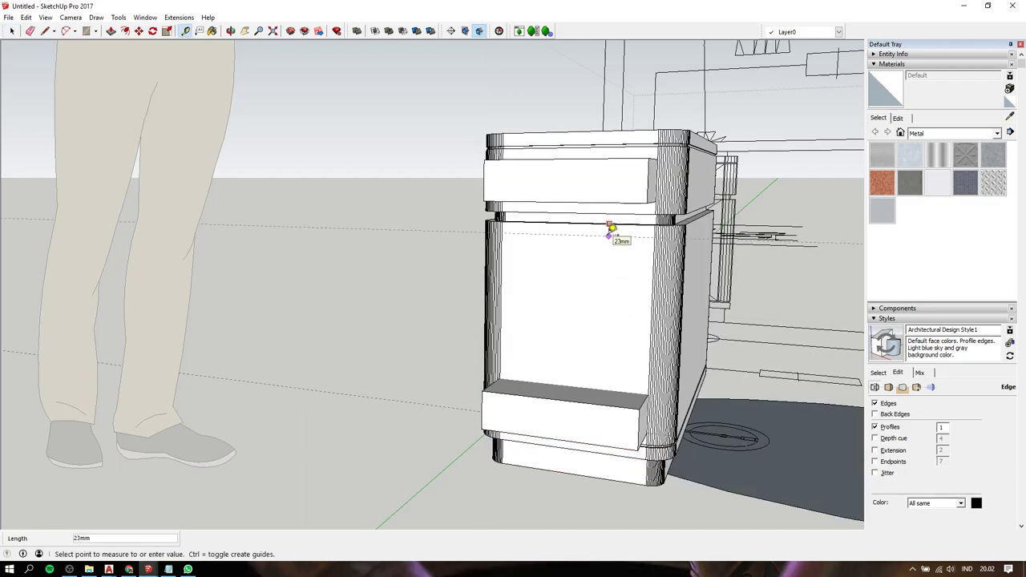
pyautogui.click(612, 229)
pyautogui.press('space')
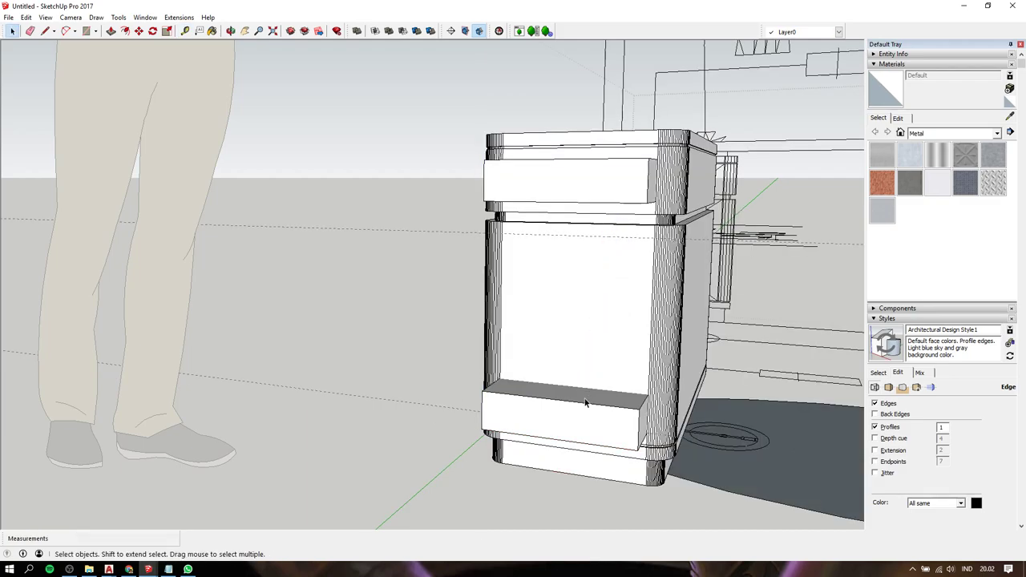
# - Push/Pull the bottom block's top face up 292 mm into the tall door panel
pyautogui.click(585, 403)
pyautogui.doubleClick(586, 403)
pyautogui.click(586, 403)
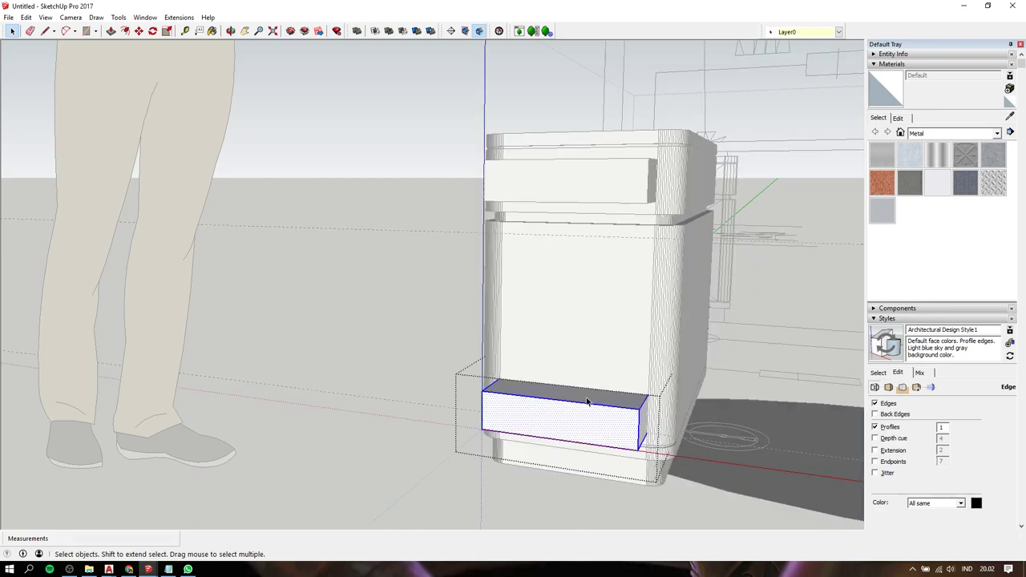
pyautogui.press('p')
pyautogui.moveTo(586, 402); pyautogui.dragTo(425, 236)
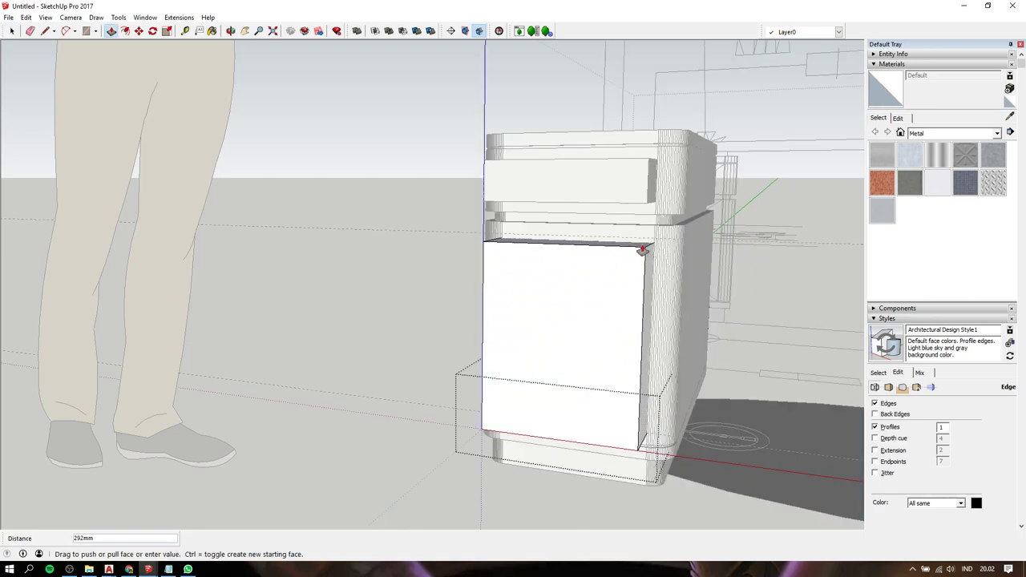
pyautogui.click(426, 237)
pyautogui.press('space')
pyautogui.click(414, 194)
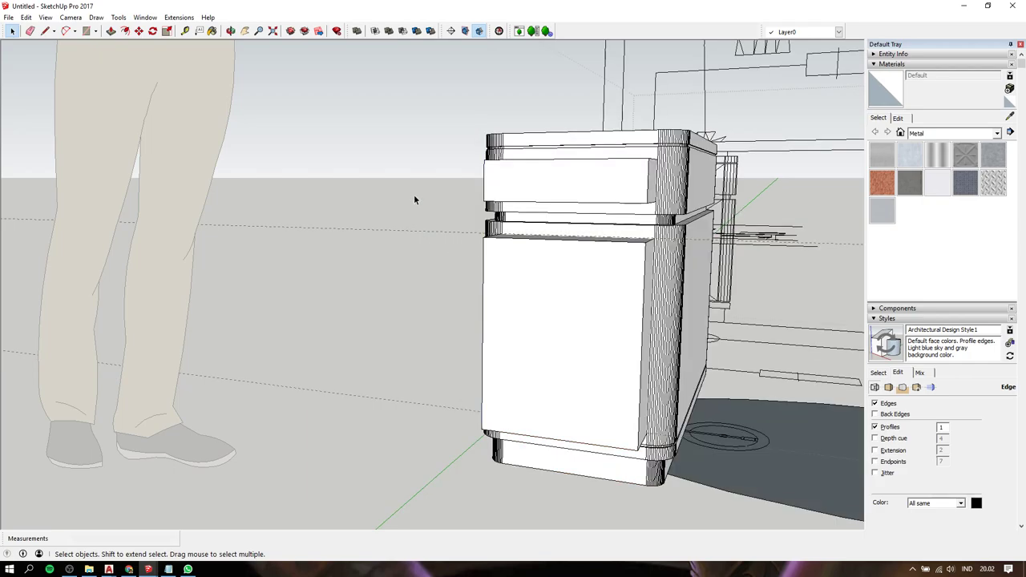
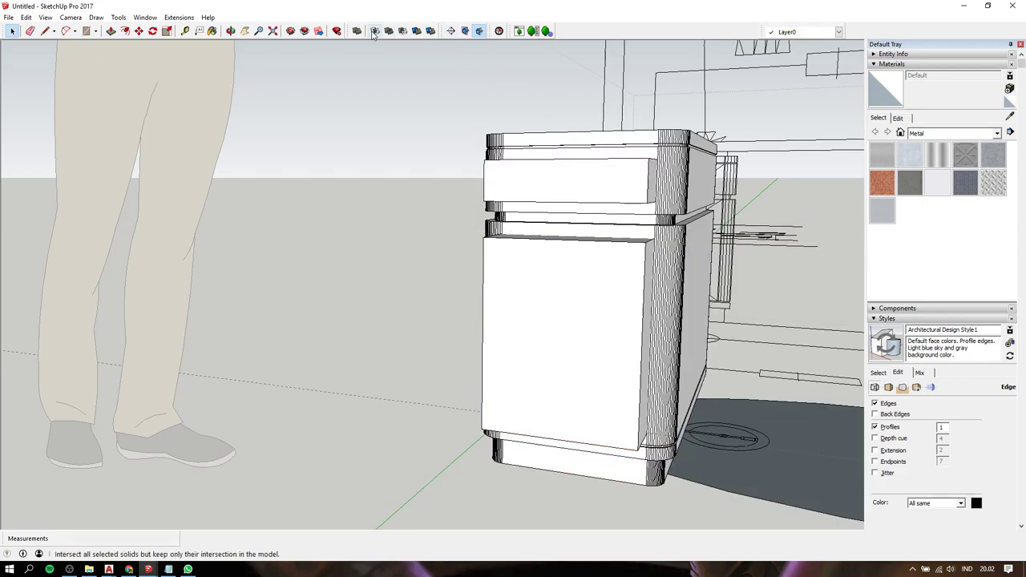
# - Subtract the door solid from the cabinet body with Solid Tools Subtract
pyautogui.click(402, 30)
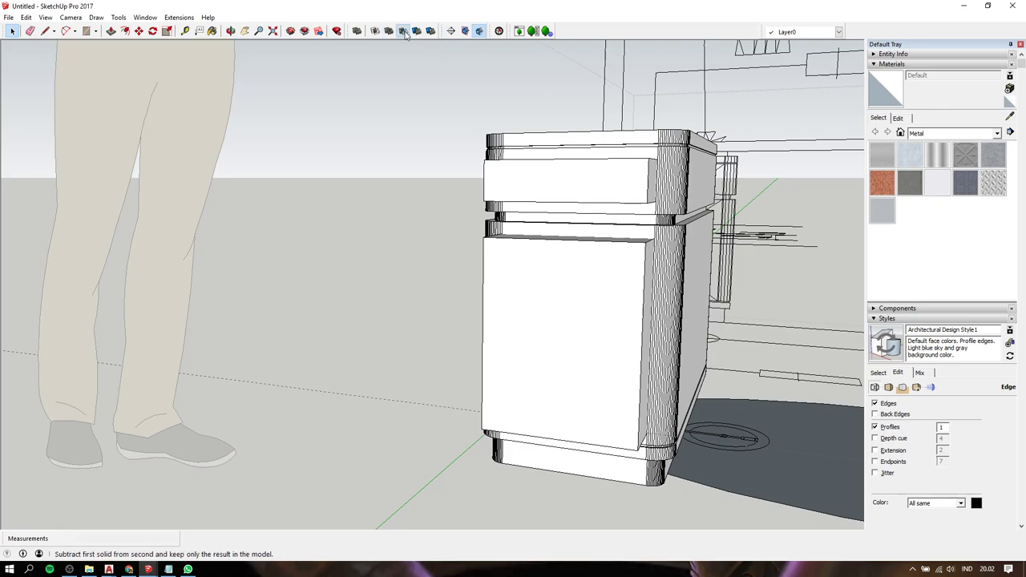
pyautogui.click(579, 269)
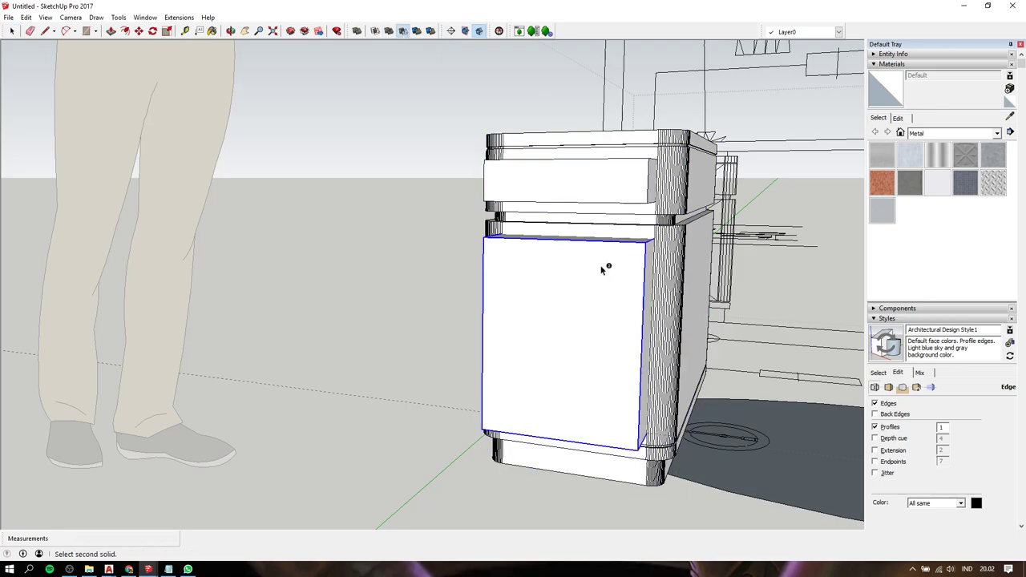
pyautogui.click(709, 267)
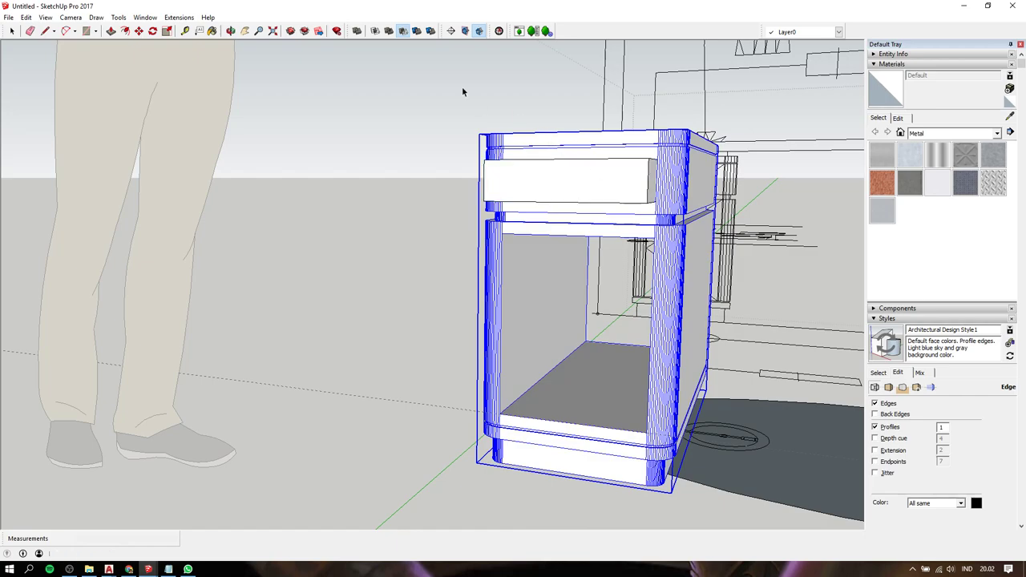
# - Subtract the drawer solid from the cabinet, leaving a hollow opening near the top
pyautogui.click(402, 31)
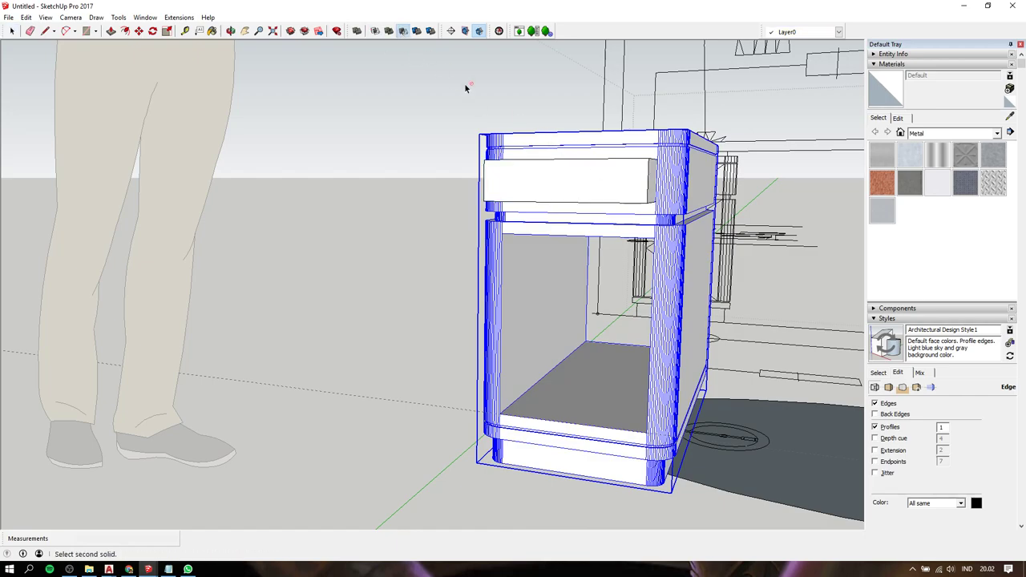
pyautogui.click(594, 188)
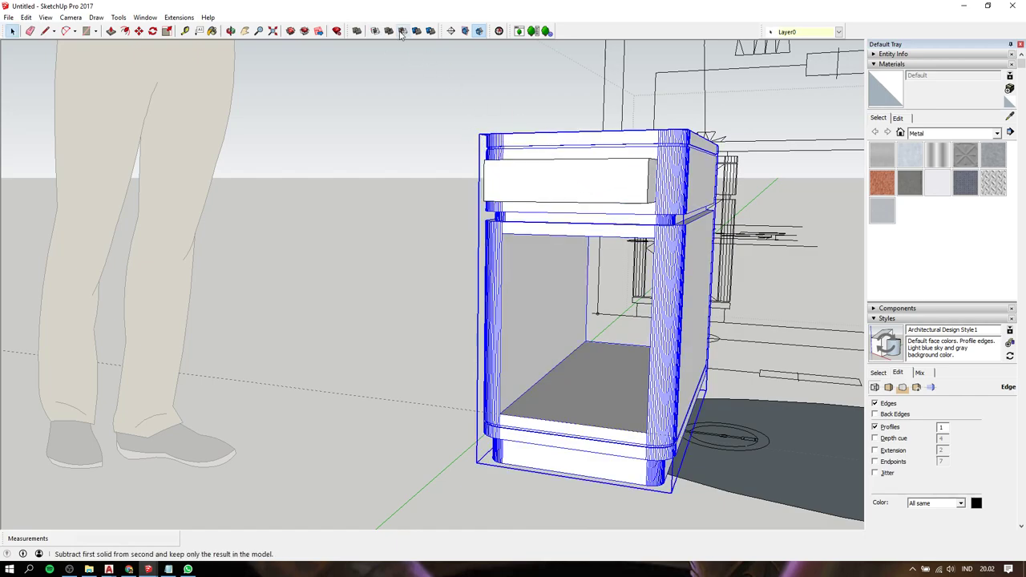
pyautogui.click(402, 30)
pyautogui.click(614, 178)
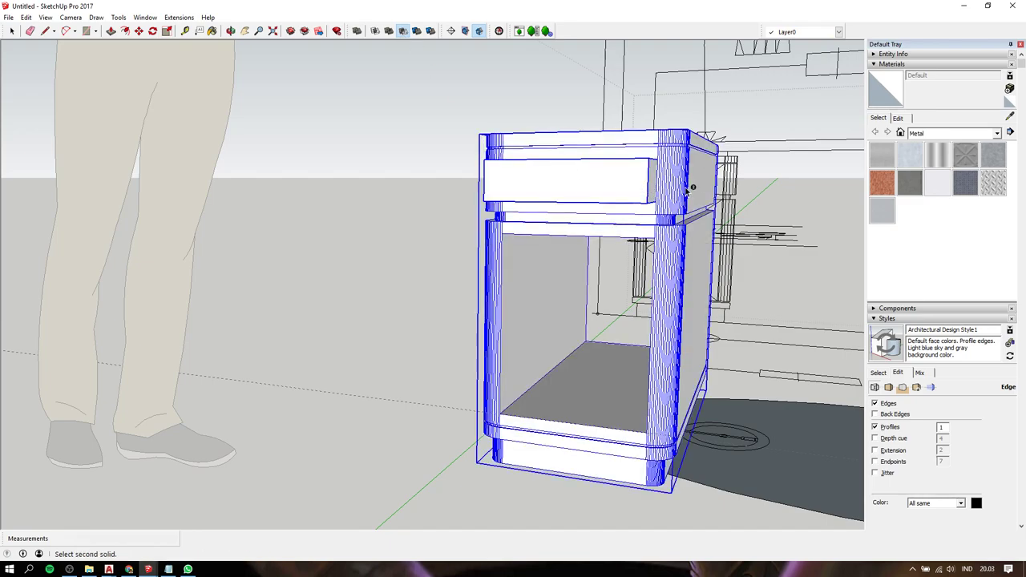
pyautogui.moveTo(486, 180)
pyautogui.mouseDown(button='middle')
pyautogui.moveTo(584, 190)
pyautogui.moveTo(588, 163)
pyautogui.moveTo(572, 187)
pyautogui.mouseUp(button='middle')
pyautogui.click(573, 190)
pyautogui.press('space')
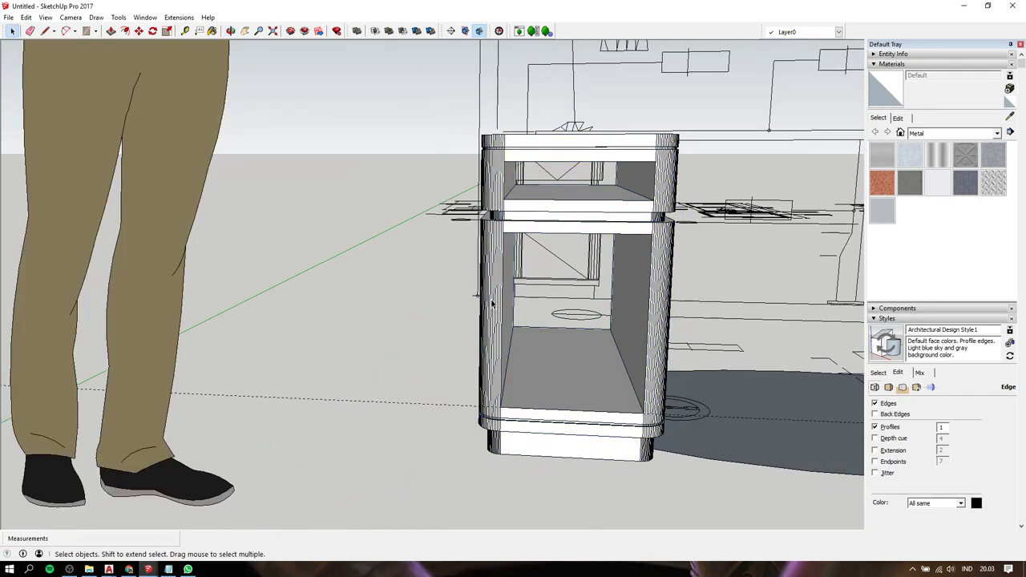
# - Draw a rectangular door face across the cabinet's lower front opening
pyautogui.moveTo(611, 339)
pyautogui.keyDown('shift'); pyautogui.mouseDown(button='middle')
pyautogui.moveTo(425, 224)
pyautogui.moveTo(378, 213)
pyautogui.moveTo(390, 230)
pyautogui.mouseUp(button='middle'); pyautogui.keyUp('shift')
pyautogui.scroll(-3, 390, 229)
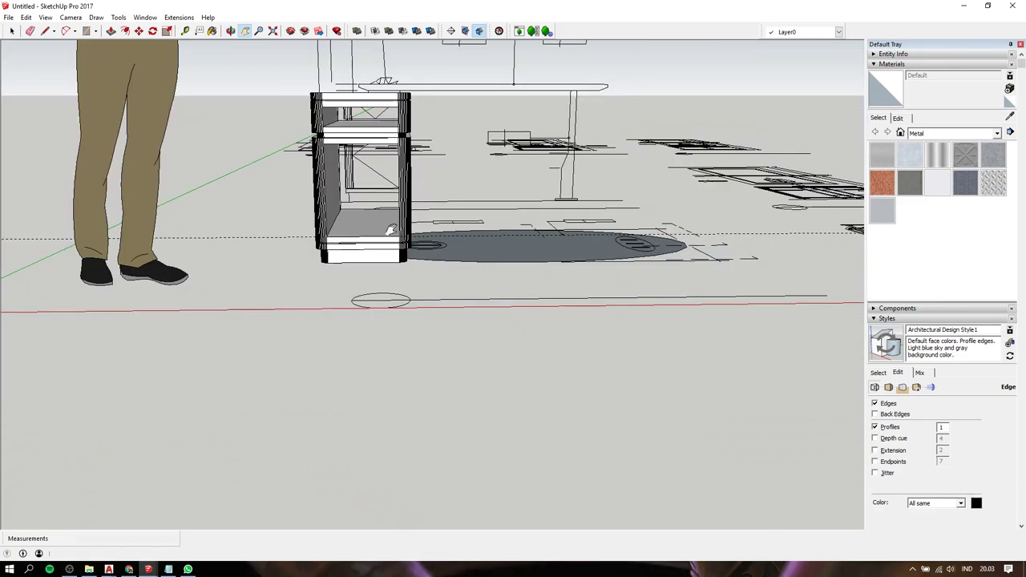
pyautogui.scroll(2, 390, 230)
pyautogui.scroll(2, 344, 177)
pyautogui.press('r')
pyautogui.click(306, 157)
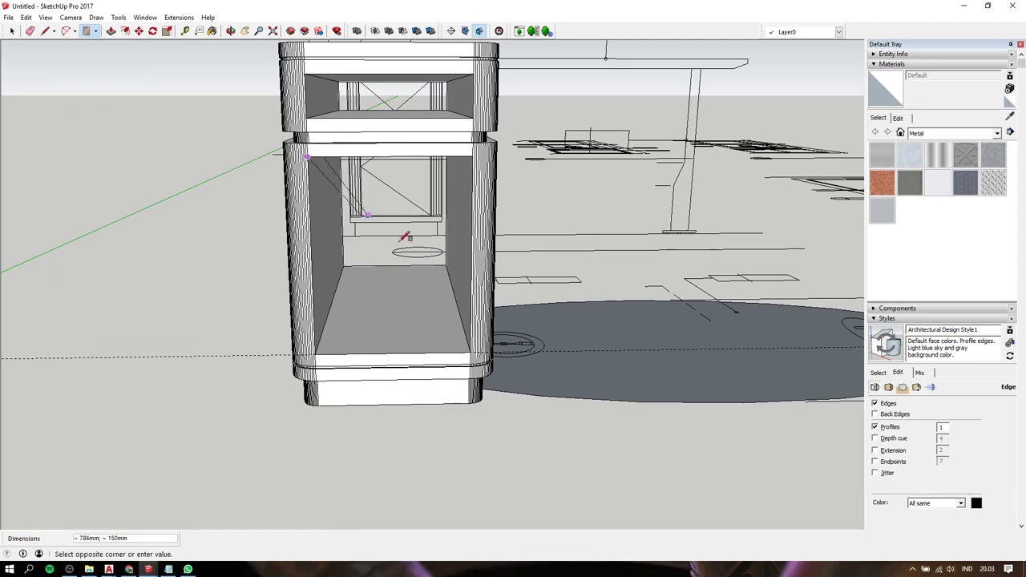
pyautogui.click(471, 353)
# - Check the 16mm offset from the cabinet's corner with the Tape Measure
pyautogui.moveTo(451, 278)
pyautogui.mouseDown(button='middle')
pyautogui.moveTo(429, 261)
pyautogui.moveTo(348, 291)
pyautogui.mouseUp(button='middle')
pyautogui.scroll(-3, 411, 249)
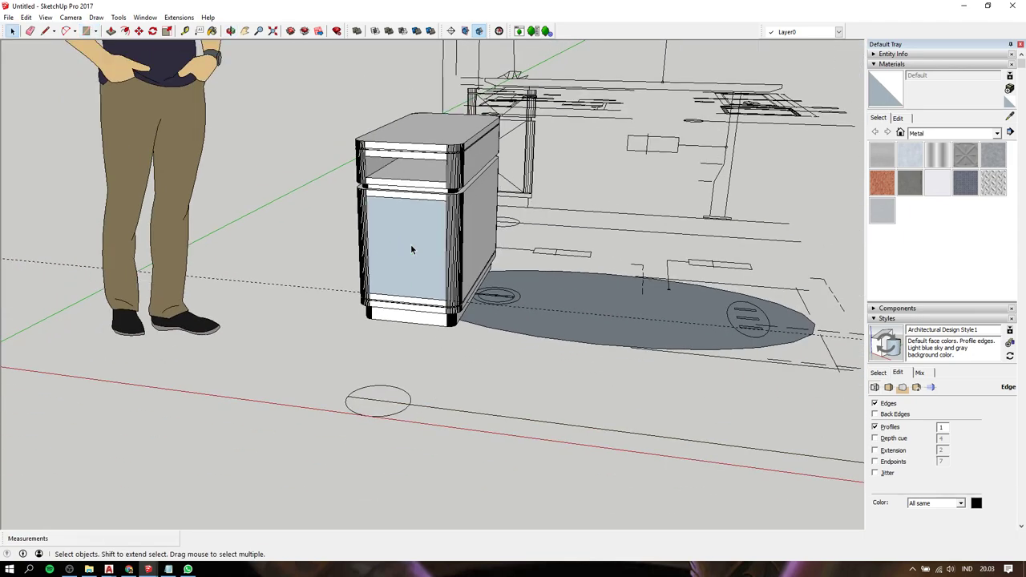
pyautogui.scroll(-3, 411, 248)
pyautogui.keyDown('shift'); pyautogui.moveTo(662, 293); pyautogui.dragTo(485, 285, button='middle'); pyautogui.keyUp('shift')
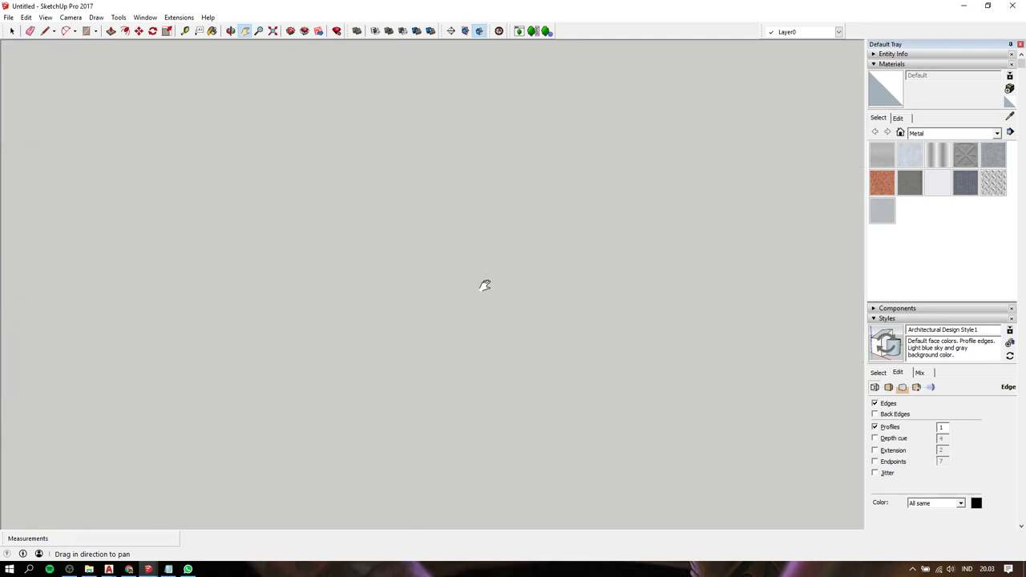
pyautogui.press('r')
pyautogui.click(536, 312)
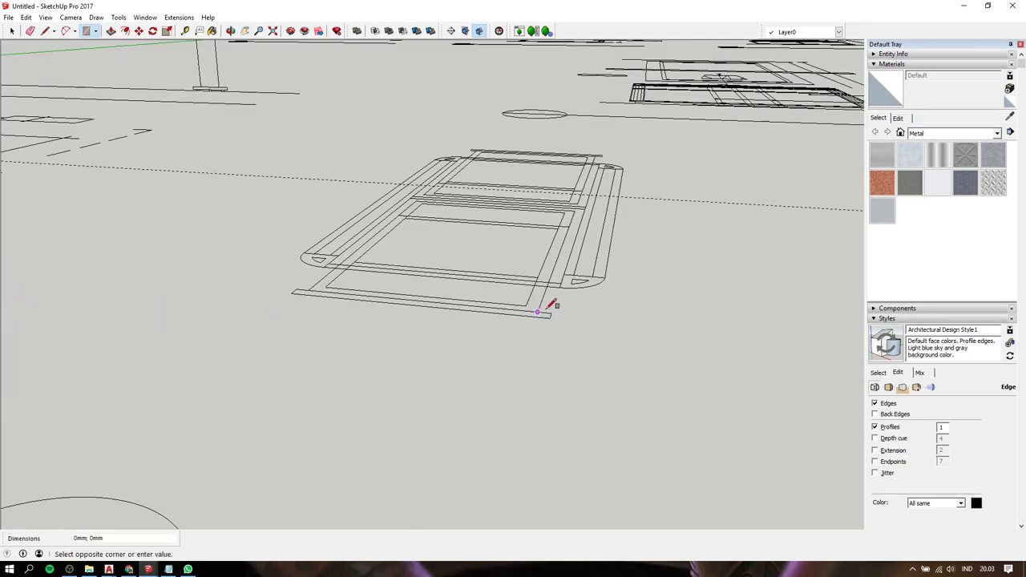
pyautogui.press('t')
pyautogui.click(551, 309)
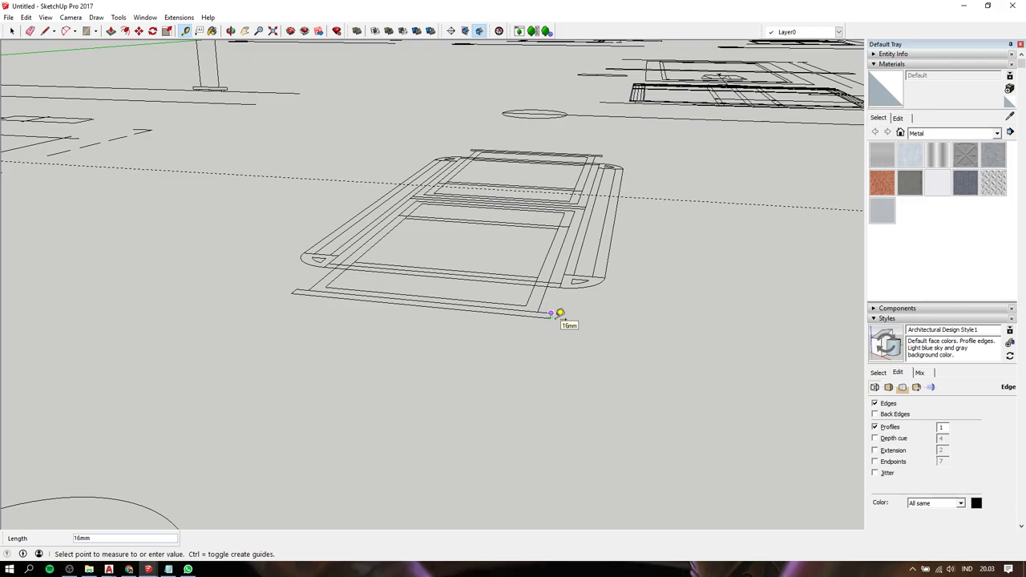
pyautogui.scroll(3, 551, 312)
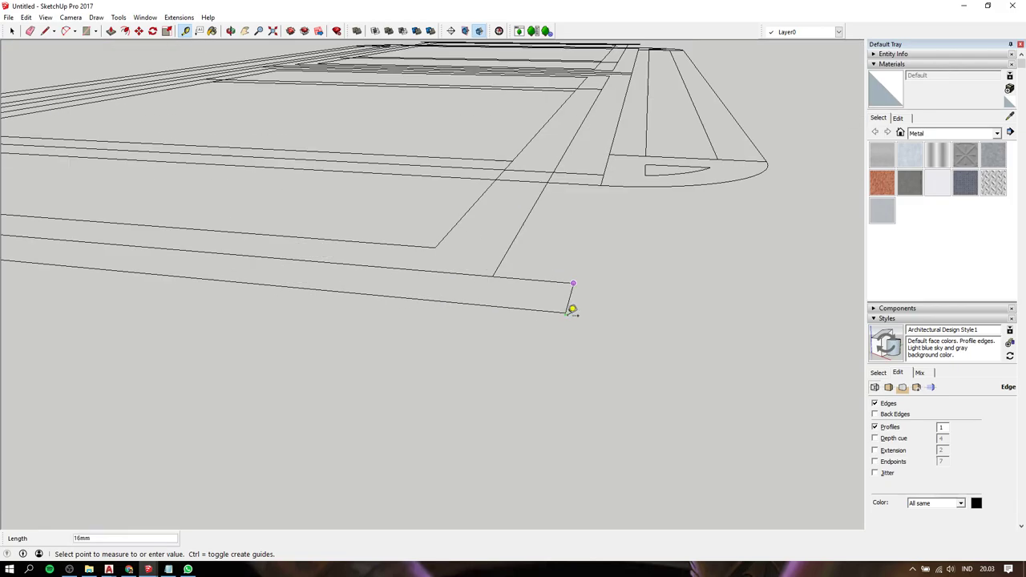
pyautogui.scroll(-3, 570, 309)
pyautogui.scroll(-3, 570, 308)
pyautogui.press('h')
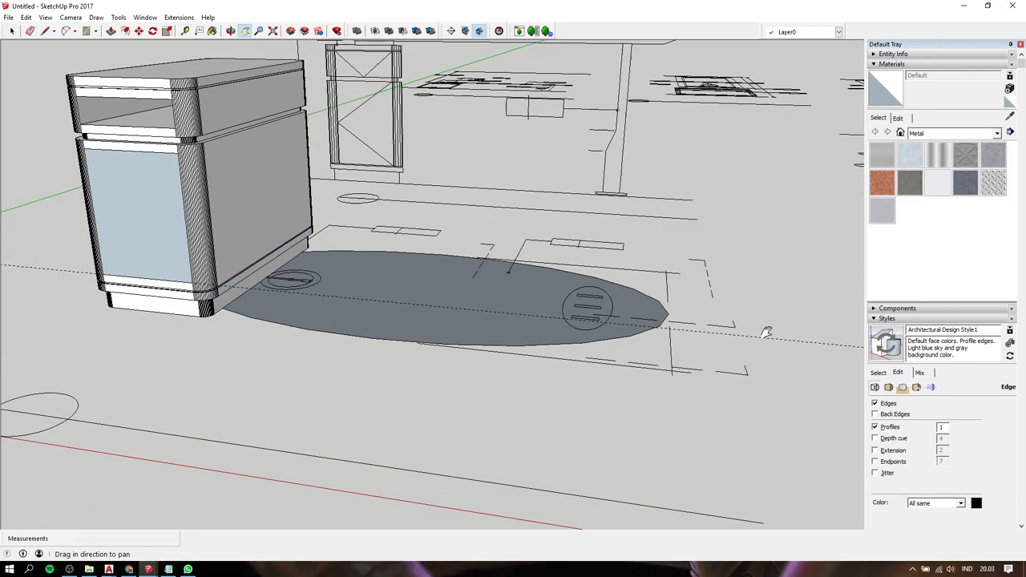
pyautogui.moveTo(568, 316); pyautogui.dragTo(762, 327)
pyautogui.scroll(3, 276, 230)
pyautogui.press('space')
# - Select the lower door face and make it a new component
pyautogui.press('p')
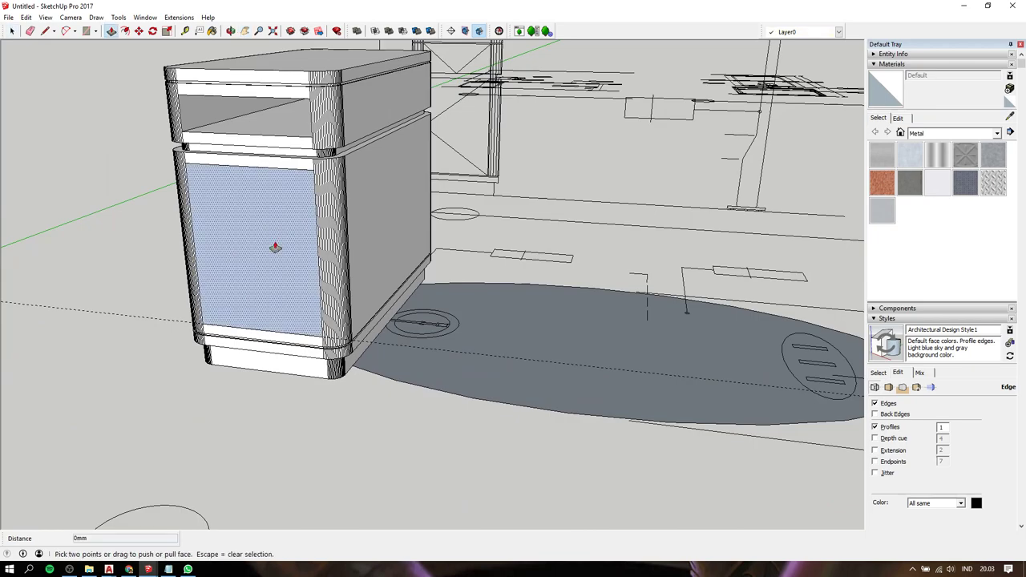
pyautogui.click(275, 243)
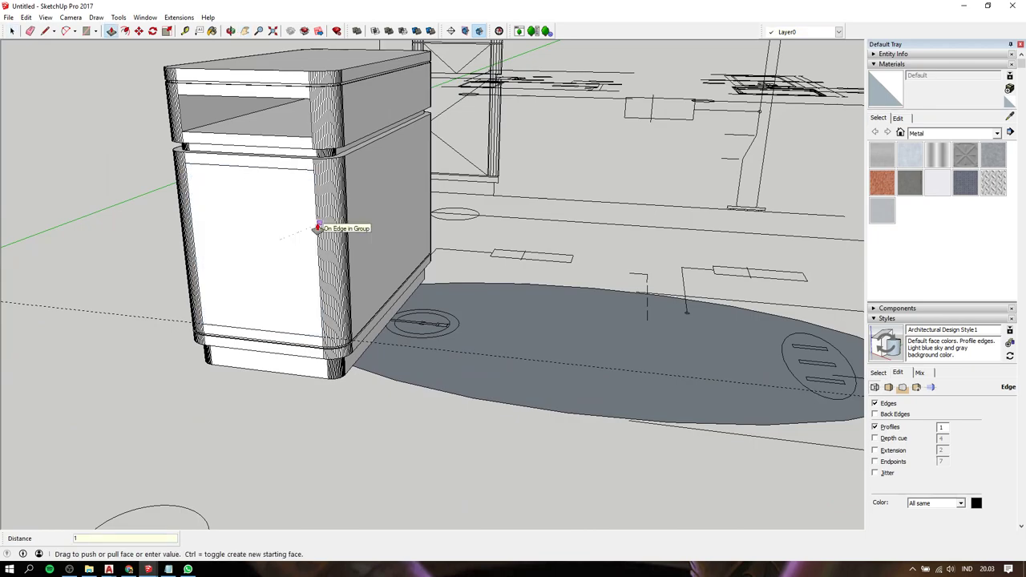
pyautogui.press('space')
pyautogui.click(305, 233)
pyautogui.rightClick(284, 234)
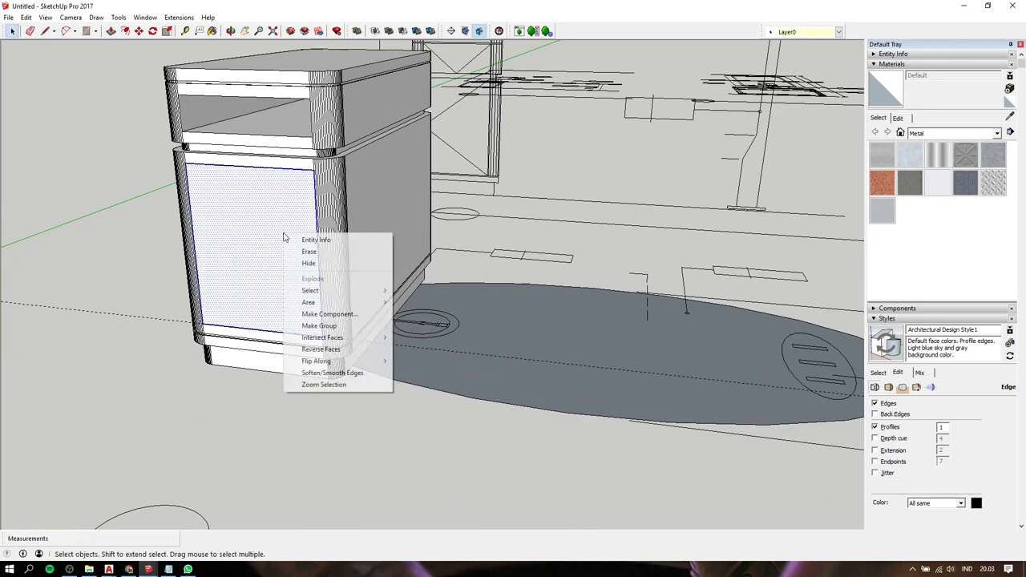
pyautogui.click(321, 314)
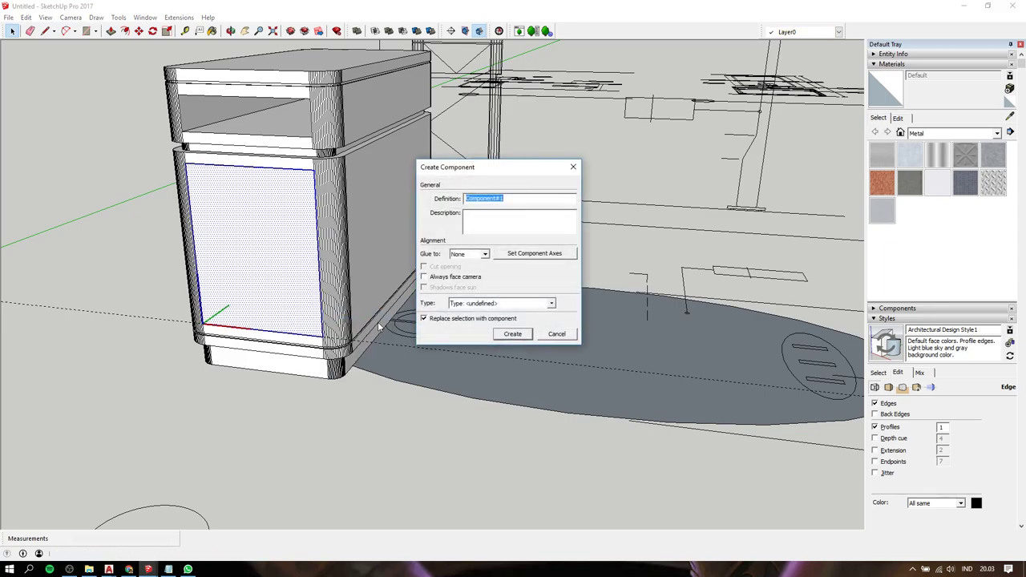
pyautogui.press('Return')
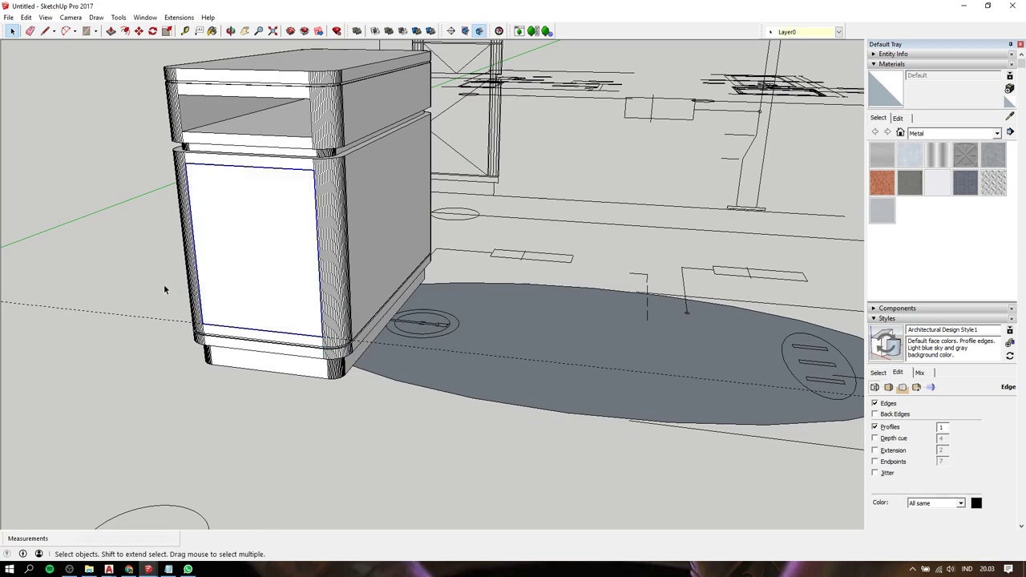
# - Open the cabinet group for editing and select the door panel inside it
pyautogui.hotkey('ctrl', 'a')
pyautogui.doubleClick(191, 282)
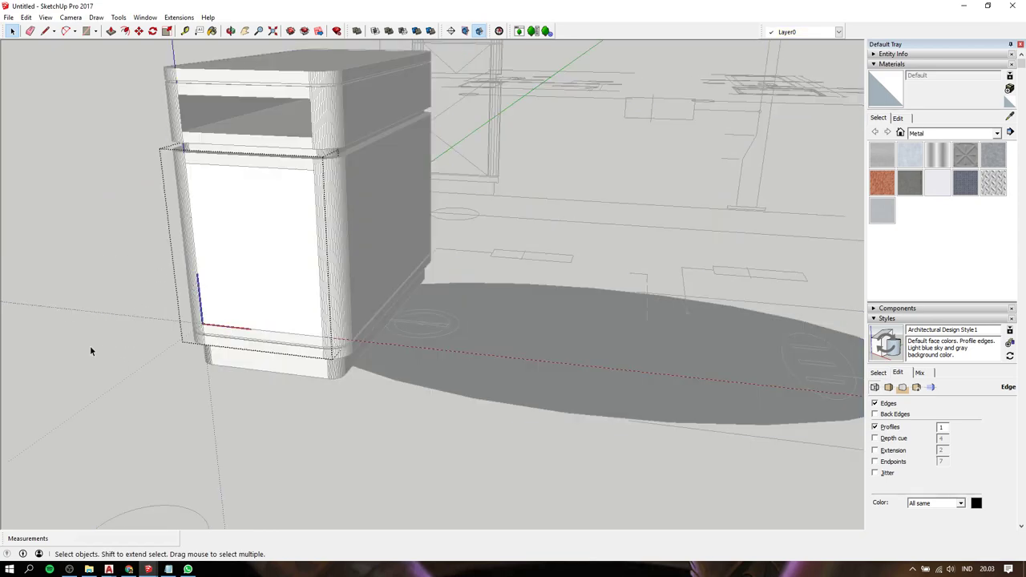
pyautogui.click(128, 318)
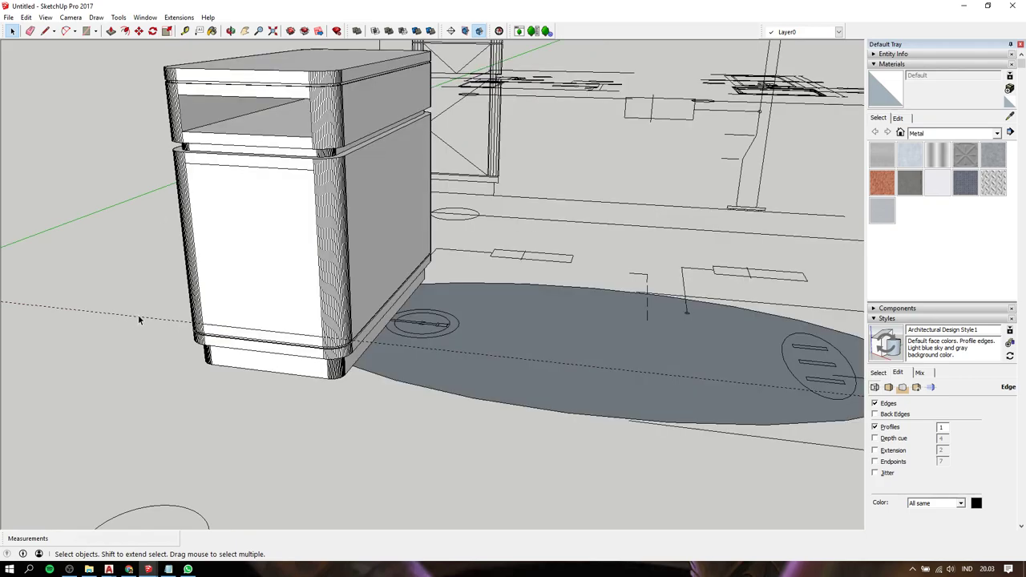
pyautogui.doubleClick(335, 238)
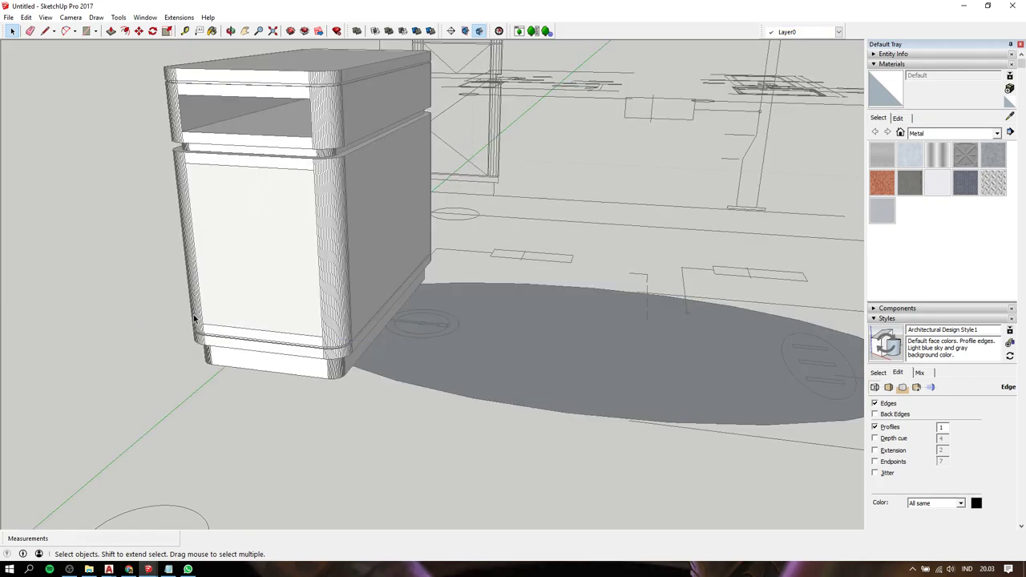
pyautogui.click(283, 255)
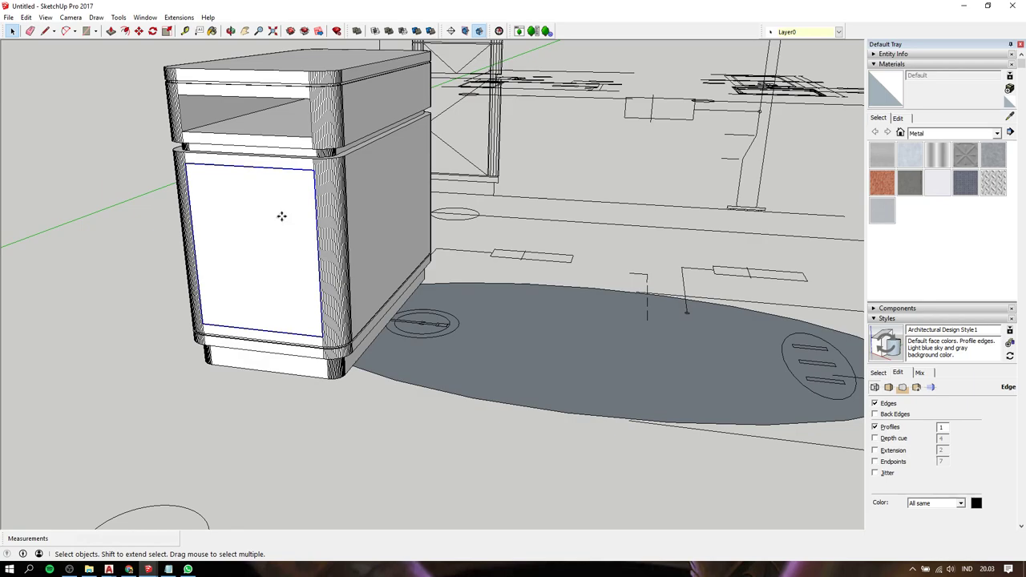
# - Move the door panel out beside the cabinet, then place it in the side opening
pyautogui.press('m')
pyautogui.moveTo(283, 165)
pyautogui.mouseDown(button='middle')
pyautogui.moveTo(113, 272)
pyautogui.moveTo(545, 240)
pyautogui.mouseUp(button='middle')
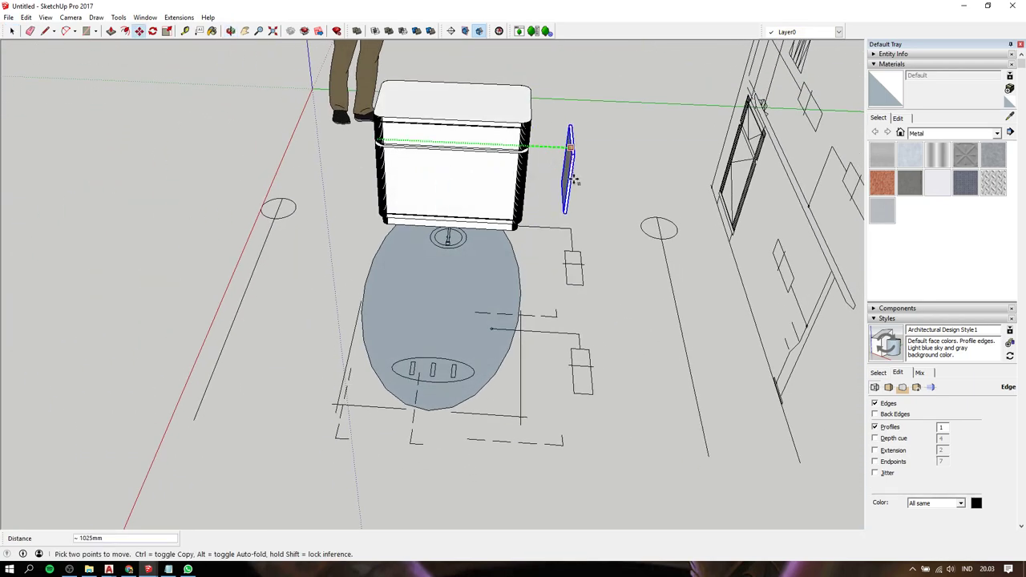
pyautogui.scroll(3, 572, 180)
pyautogui.moveTo(561, 164); pyautogui.dragTo(527, 172, button='middle')
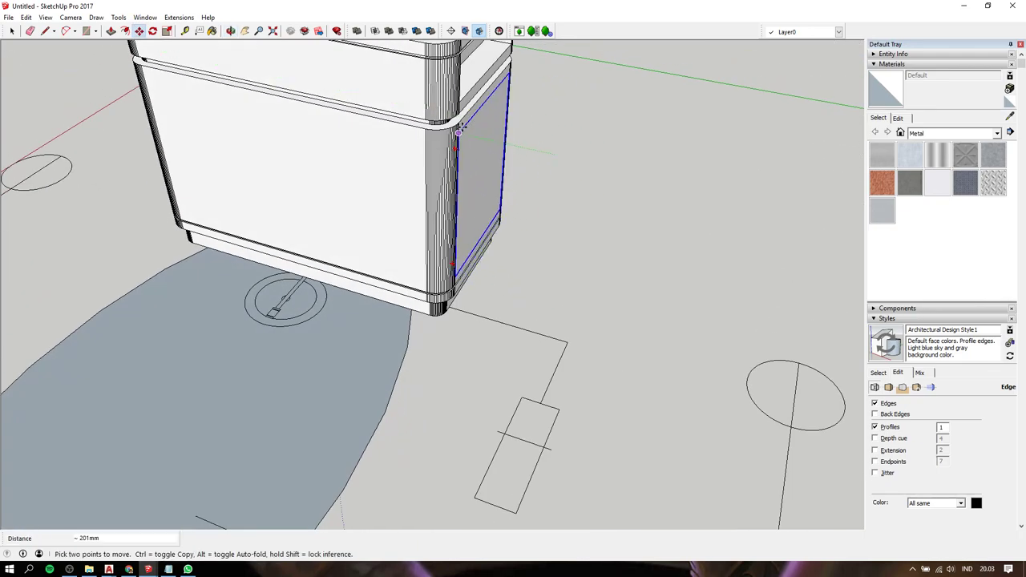
pyautogui.scroll(-3, 456, 131)
pyautogui.moveTo(457, 131)
pyautogui.mouseDown(button='middle')
pyautogui.moveTo(389, 126)
pyautogui.moveTo(664, 85)
pyautogui.moveTo(476, 110)
pyautogui.moveTo(341, 147)
pyautogui.moveTo(472, 88)
pyautogui.moveTo(316, 161)
pyautogui.moveTo(43, 185)
pyautogui.mouseUp(button='middle')
pyautogui.click(309, 158)
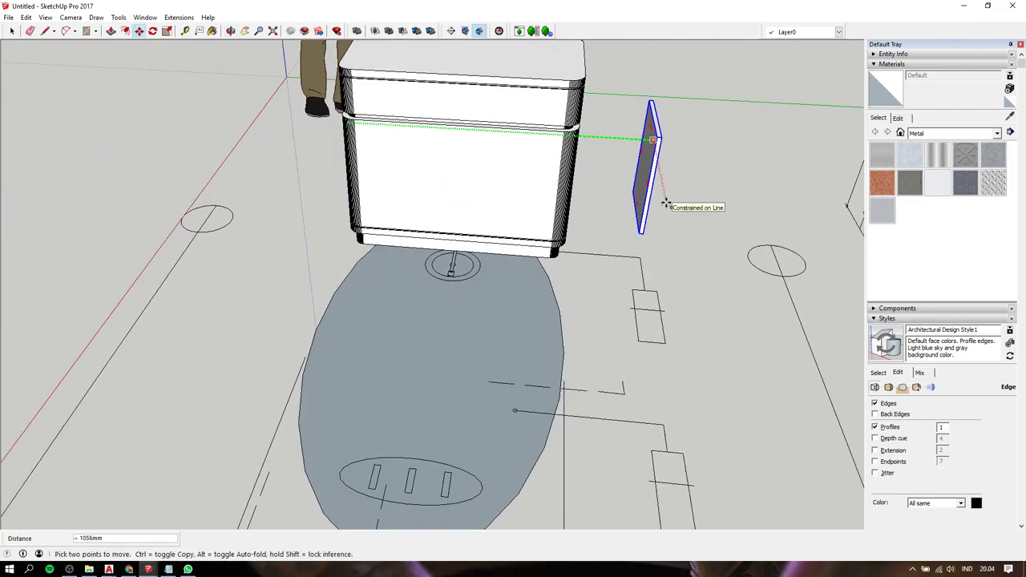
pyautogui.click(643, 192)
pyautogui.moveTo(643, 192); pyautogui.dragTo(565, 197, button='middle')
pyautogui.moveTo(625, 221)
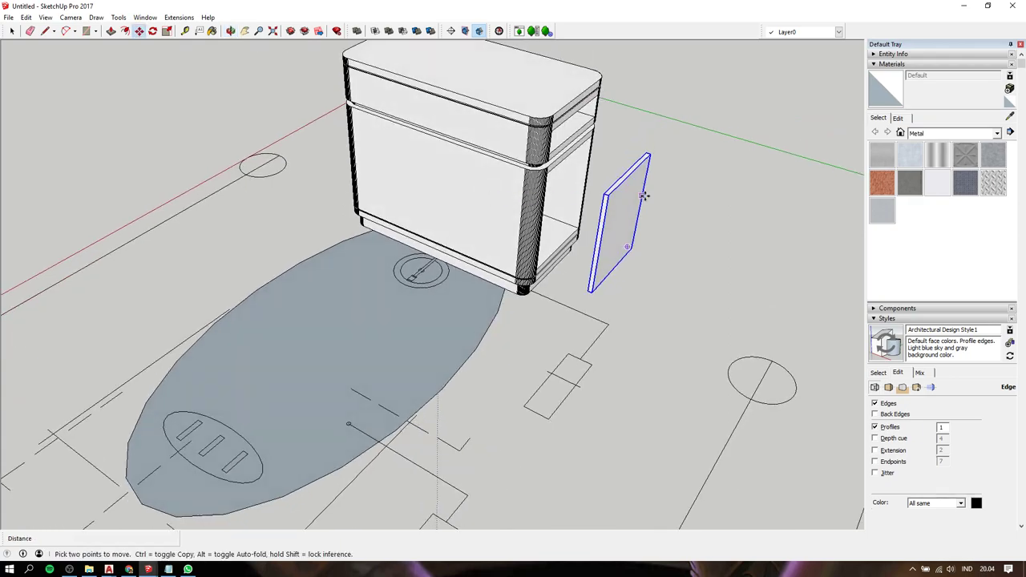
pyautogui.click(631, 196)
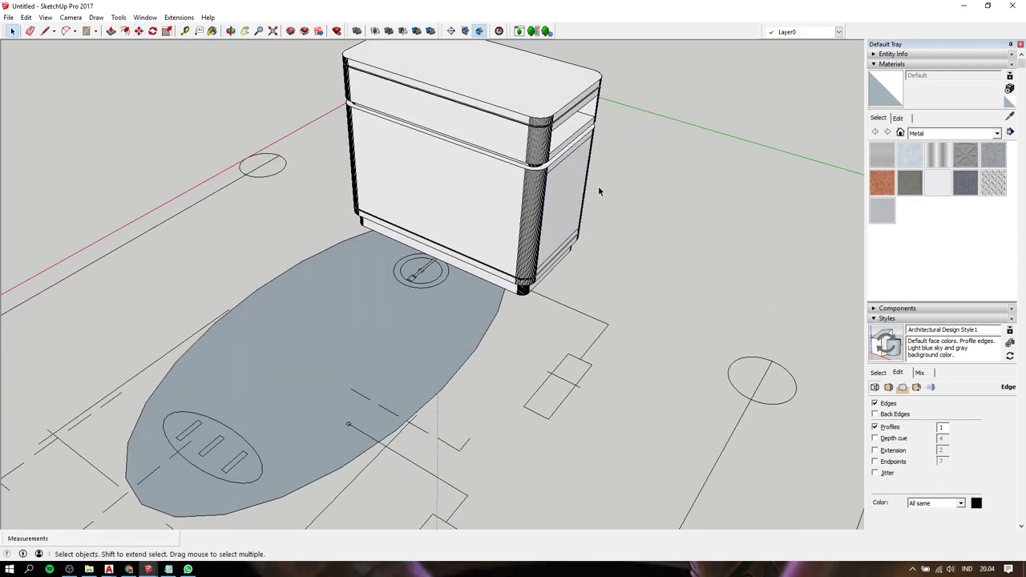
# - Select the cabinet's door front and bring the tray frame on the floor into view
pyautogui.moveTo(598, 186); pyautogui.dragTo(525, 177, button='middle')
pyautogui.scroll(3, 525, 177)
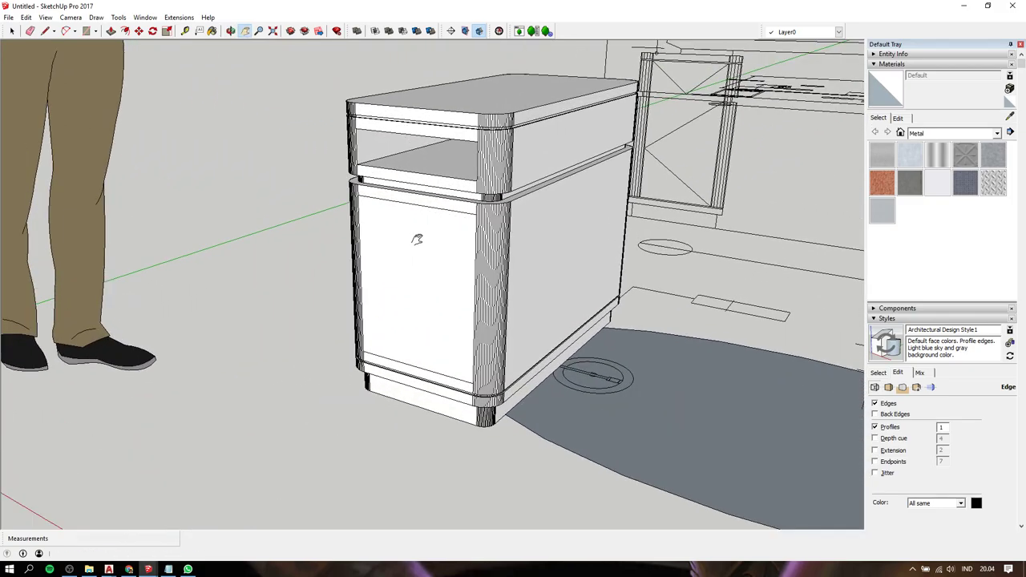
pyautogui.press('space')
pyautogui.click(416, 239)
pyautogui.scroll(-3, 416, 239)
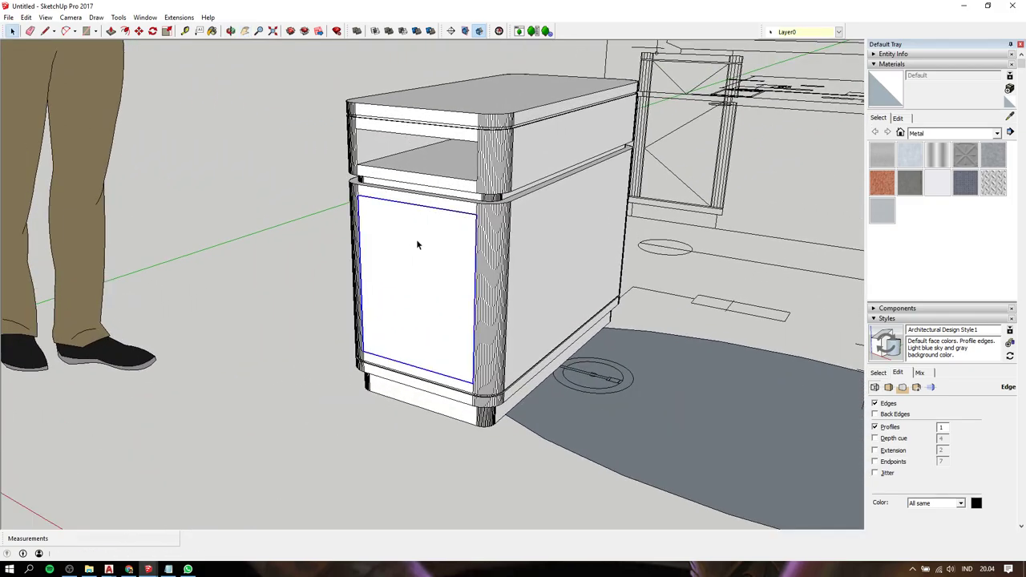
pyautogui.scroll(-3, 416, 239)
pyautogui.moveTo(633, 311)
pyautogui.keyDown('shift'); pyautogui.mouseDown(button='middle')
pyautogui.moveTo(630, 302)
pyautogui.moveTo(565, 304)
pyautogui.mouseUp(button='middle'); pyautogui.keyUp('shift')
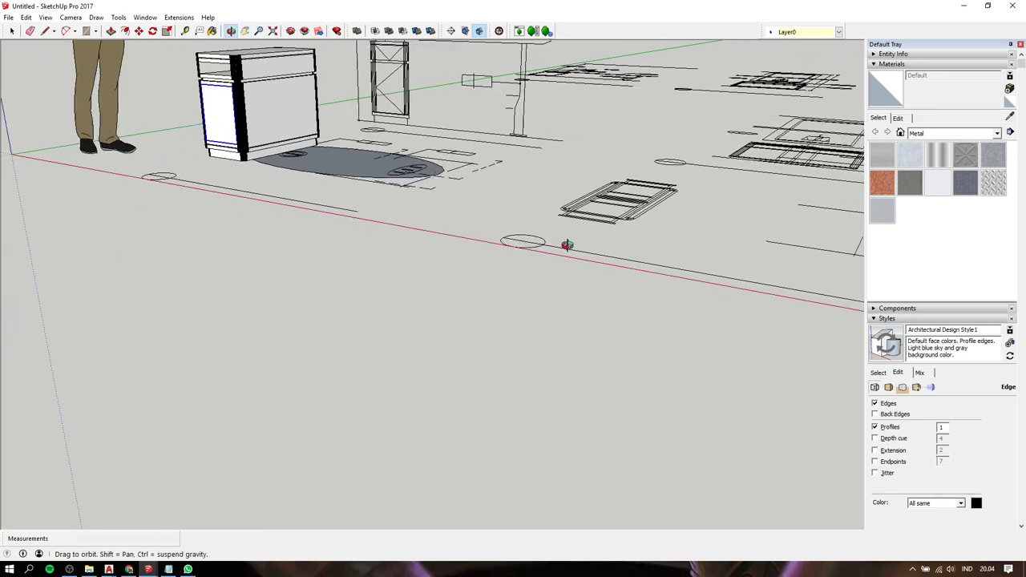
pyautogui.scroll(3, 625, 297)
pyautogui.scroll(3, 668, 284)
# - Draw a 300mm by 15mm rectangle on the frame's front edge and extrude it into a slab
pyautogui.press('r')
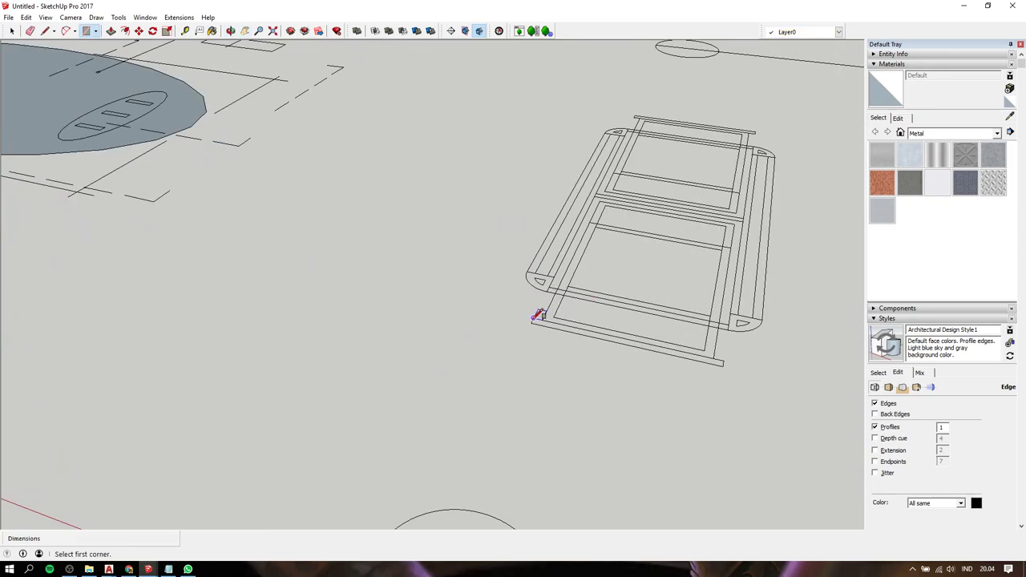
pyautogui.click(533, 319)
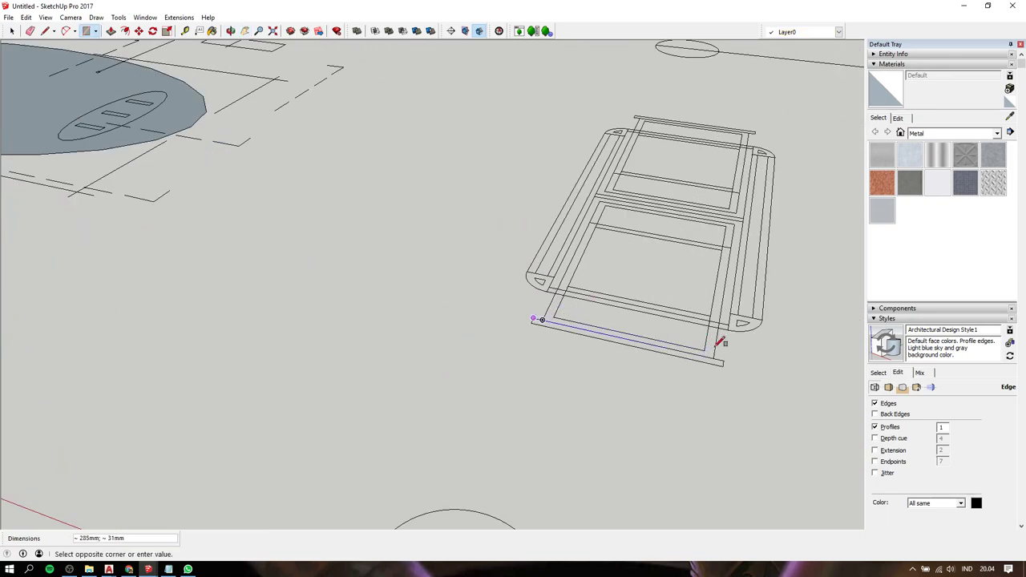
pyautogui.click(724, 366)
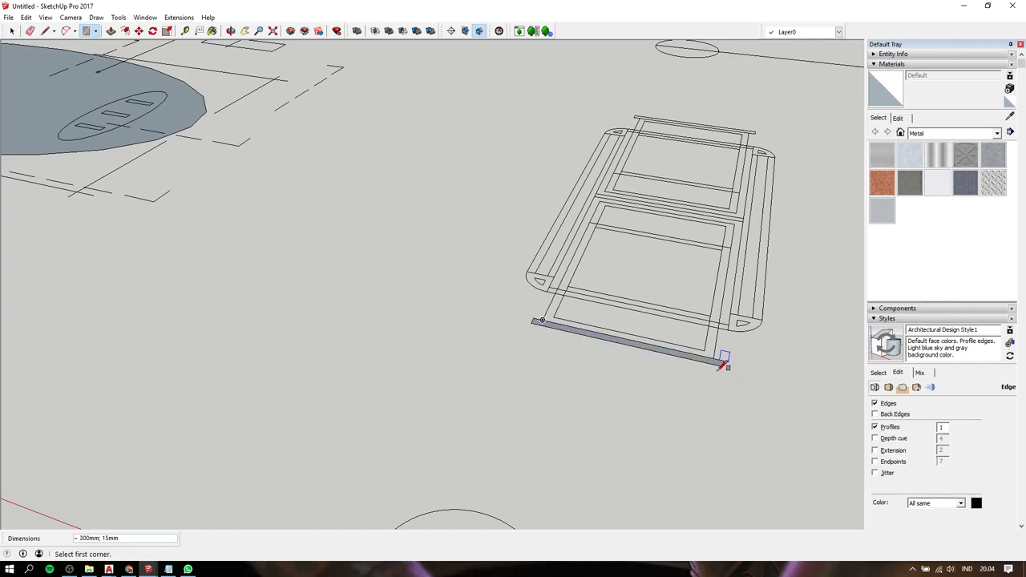
pyautogui.scroll(2, 705, 362)
pyautogui.press('space')
pyautogui.press('p')
pyautogui.click(678, 355)
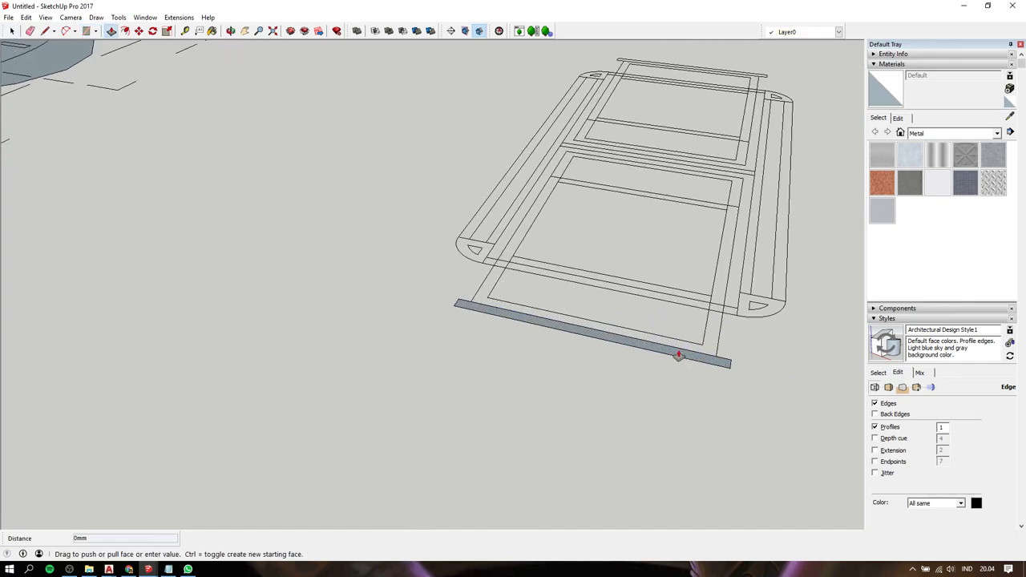
pyautogui.click(679, 349)
pyautogui.scroll(-3, 680, 345)
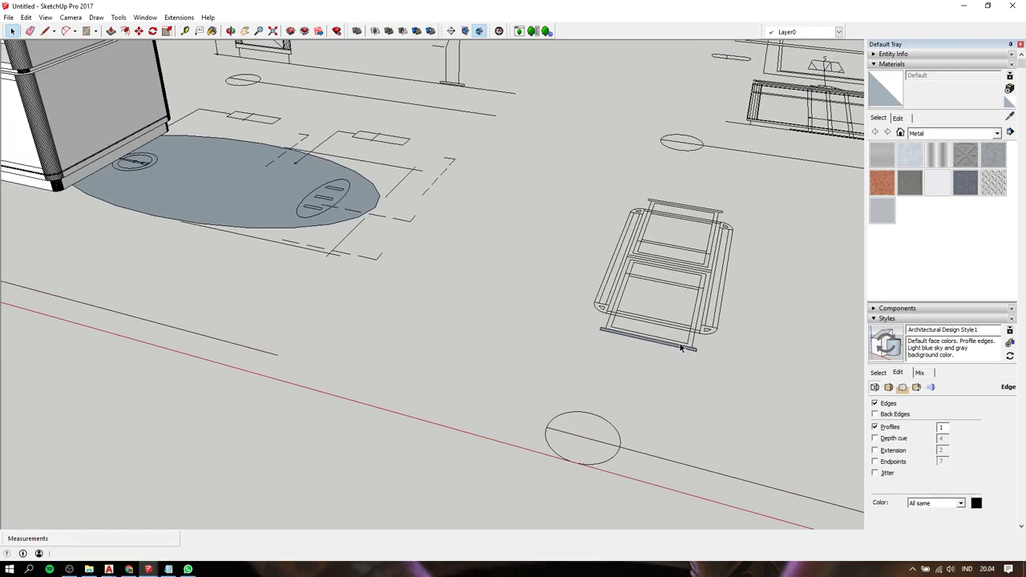
pyautogui.moveTo(686, 344); pyautogui.dragTo(665, 331, button='middle')
# - Move the slatted tray frame group onto the cabinet top
pyautogui.press('space')
pyautogui.click(626, 286)
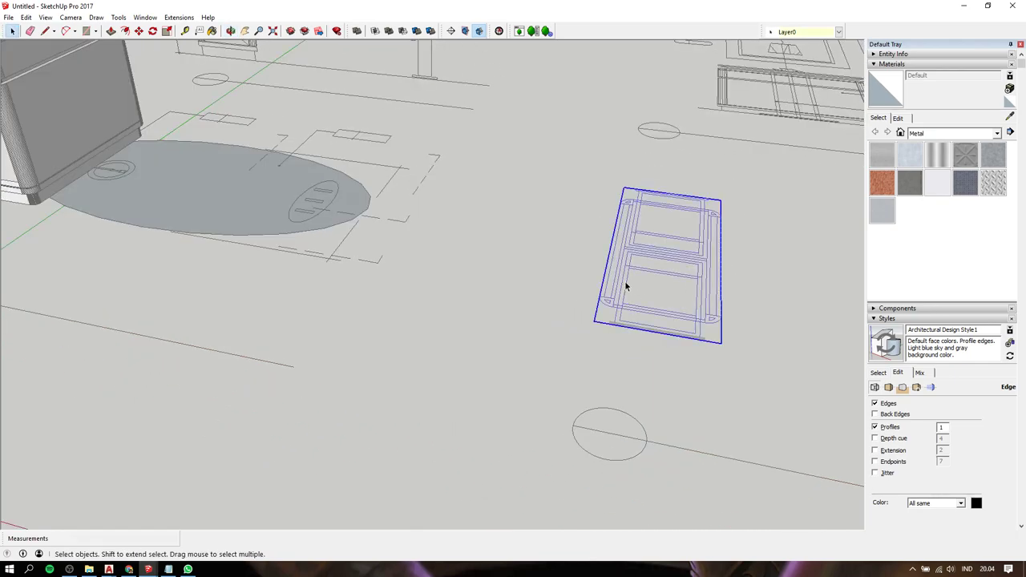
pyautogui.press('m')
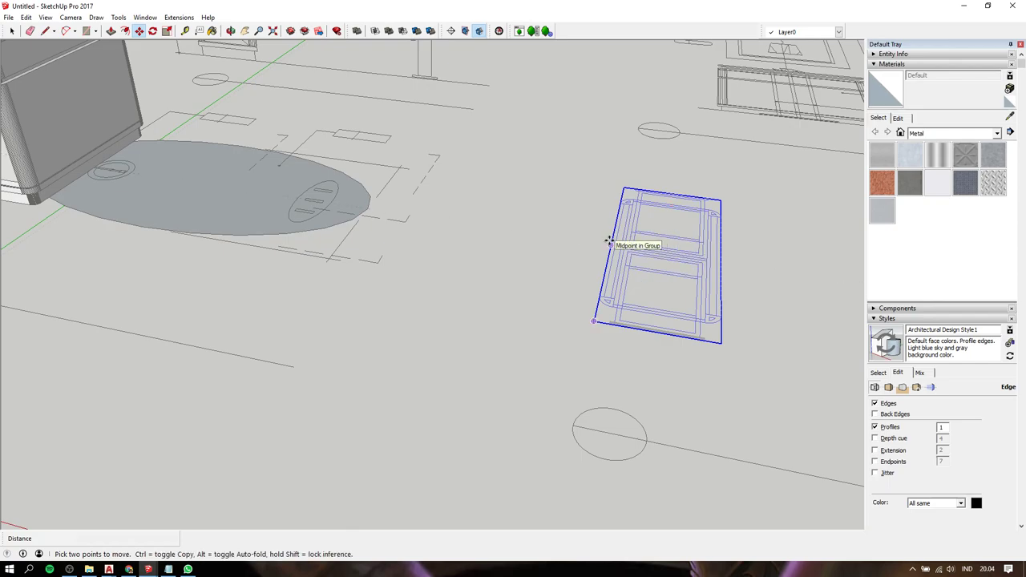
pyautogui.click(613, 240)
pyautogui.scroll(-5, 613, 240)
pyautogui.scroll(3, 475, 185)
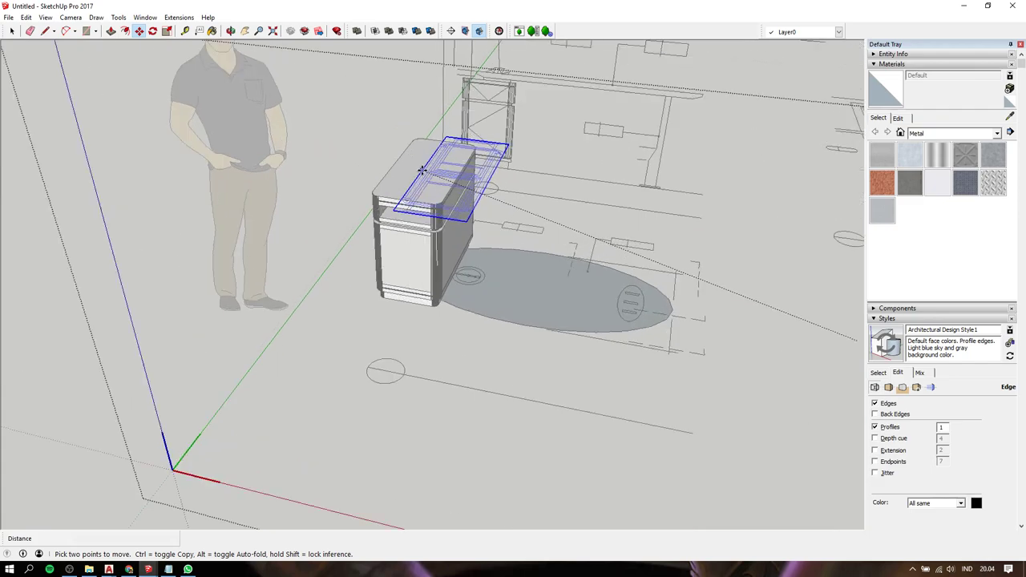
pyautogui.scroll(3, 433, 164)
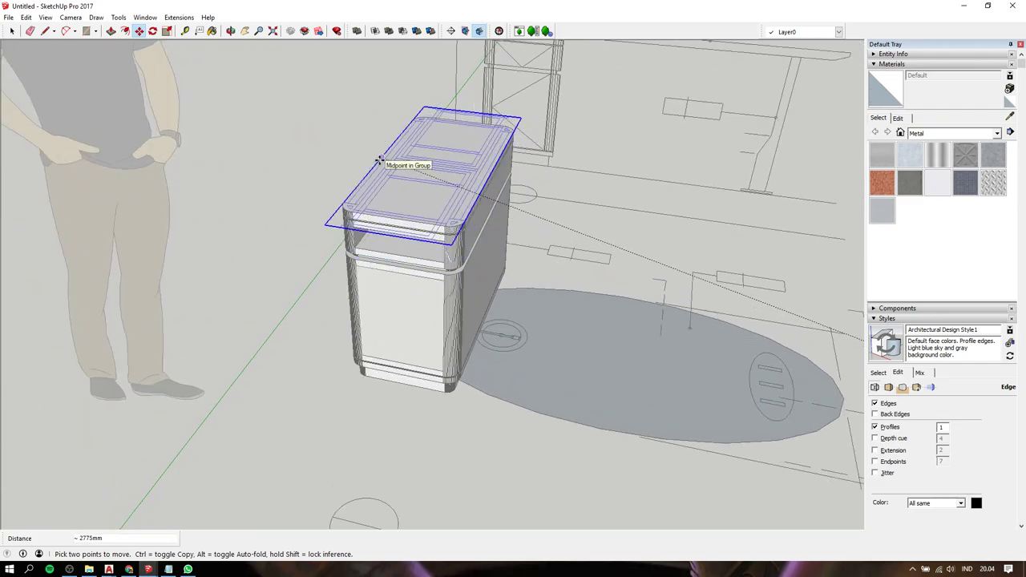
pyautogui.click(380, 161)
# - Move the tray frame down into the cabinet's upper opening
pyautogui.moveTo(380, 161); pyautogui.dragTo(486, 192, button='middle')
pyautogui.scroll(2, 472, 211)
pyautogui.scroll(2, 469, 222)
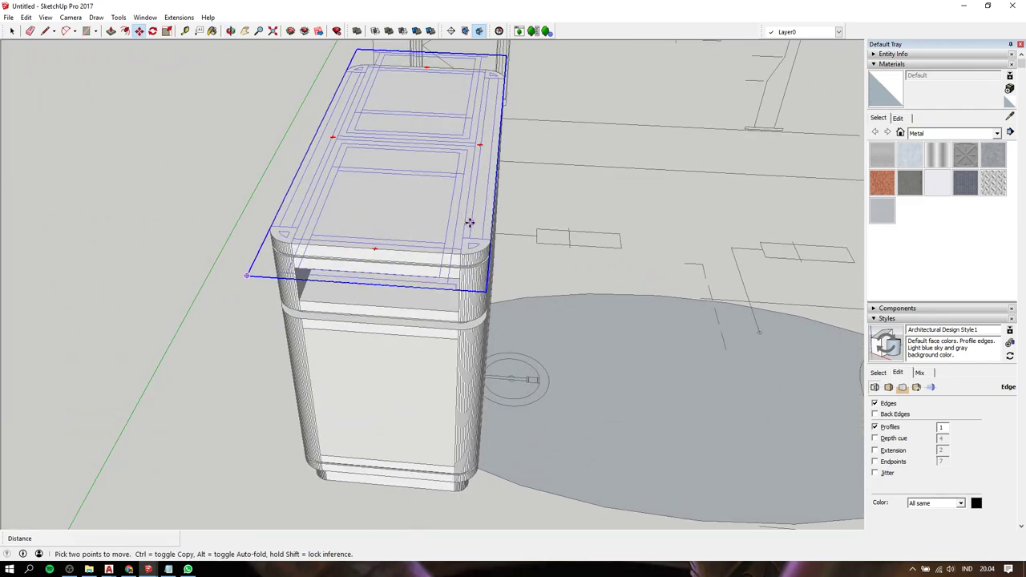
pyautogui.click(459, 250)
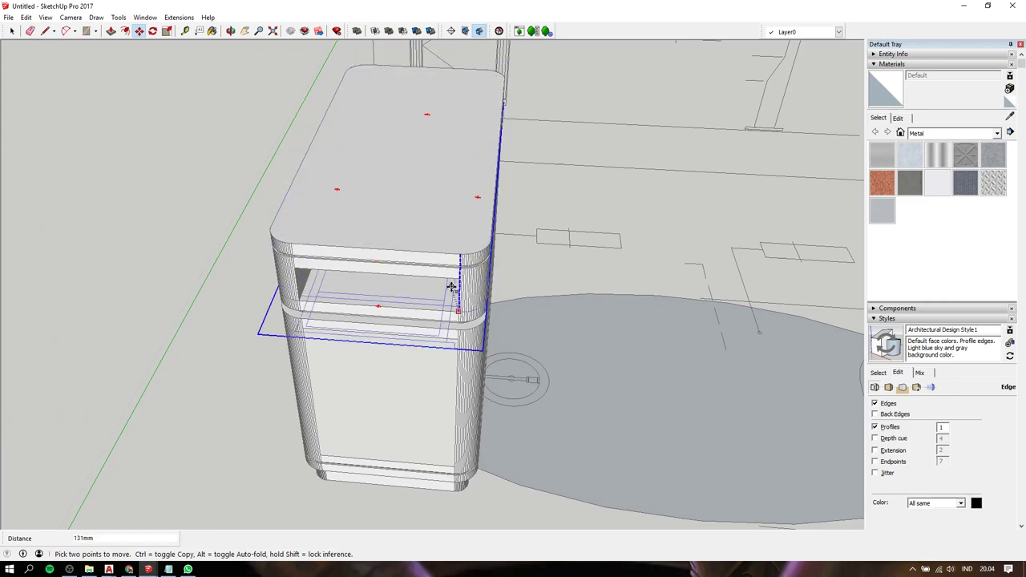
pyautogui.click(448, 295)
pyautogui.press('space')
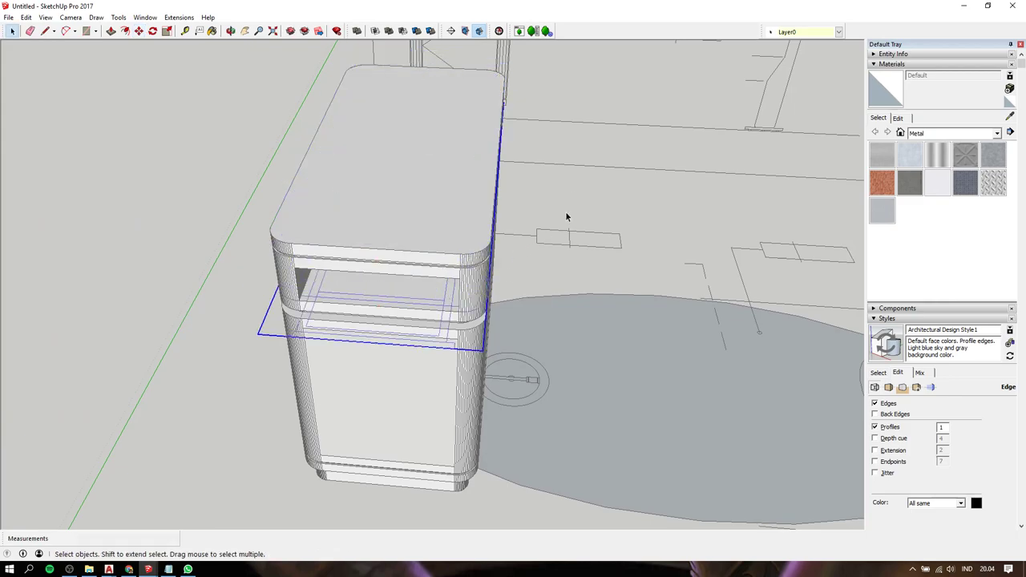
# - Draw two rectangles across the tray bottom from its back corner to its front corner
pyautogui.click(572, 196)
pyautogui.moveTo(452, 218)
pyautogui.mouseDown(button='middle')
pyautogui.moveTo(409, 113)
pyautogui.moveTo(423, 107)
pyautogui.mouseUp(button='middle')
pyautogui.scroll(3, 319, 212)
pyautogui.scroll(2, 380, 194)
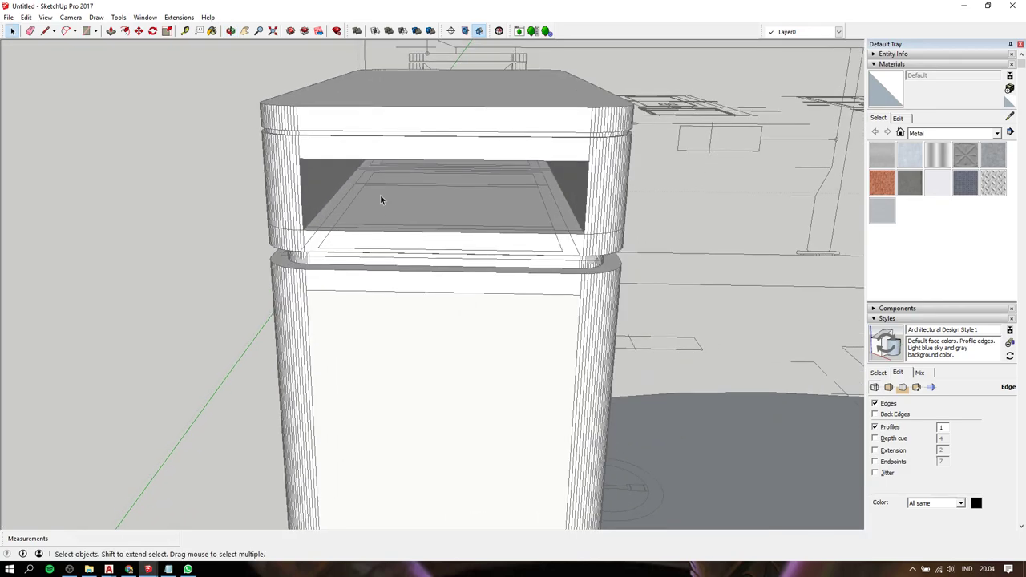
pyautogui.press('r')
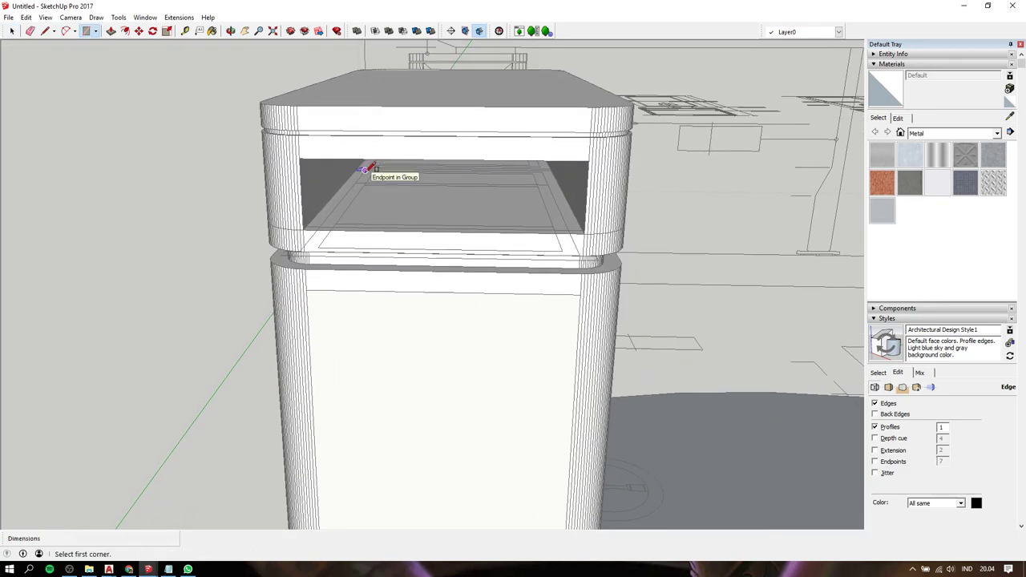
pyautogui.click(364, 170)
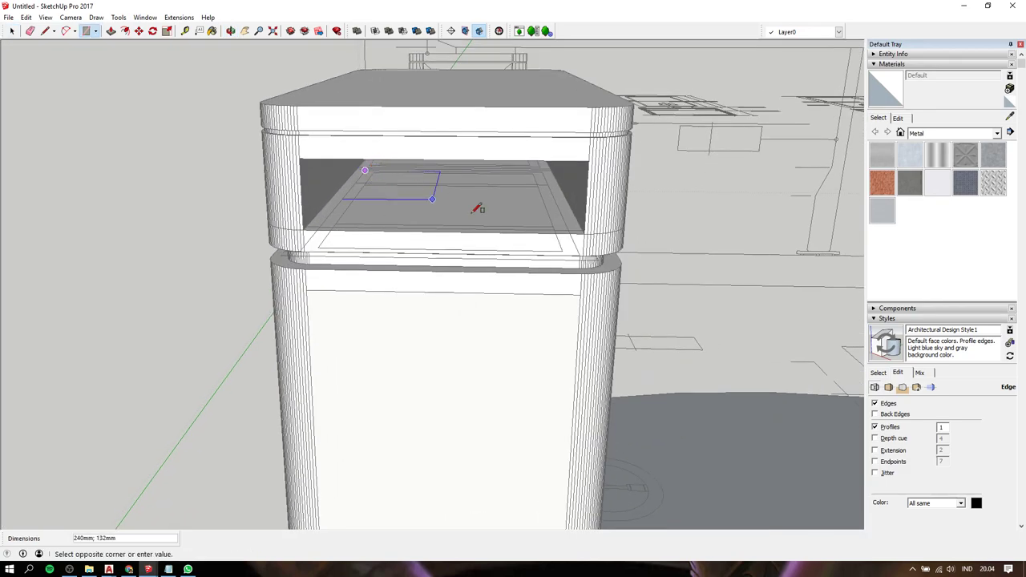
pyautogui.click(578, 251)
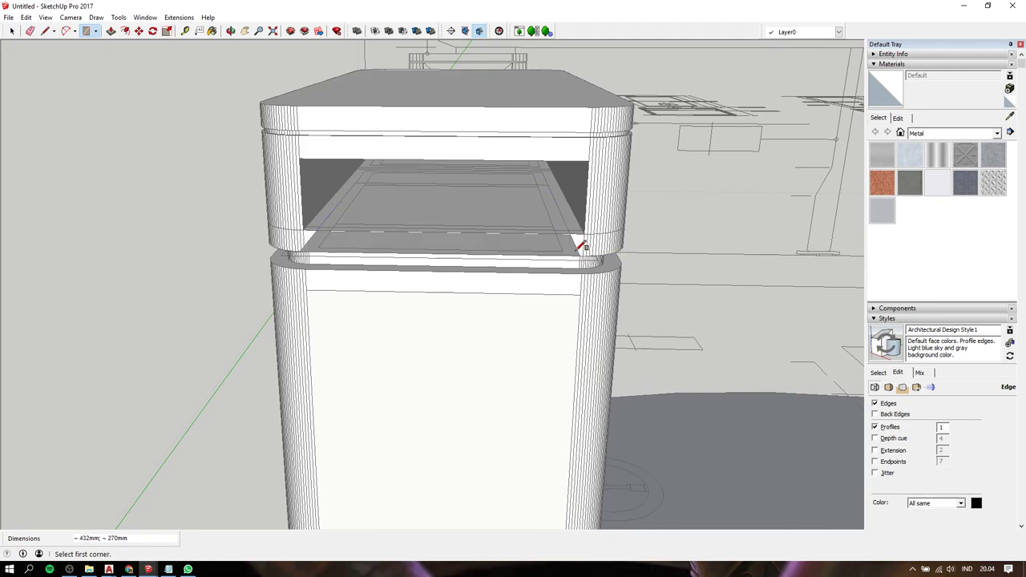
pyautogui.click(373, 173)
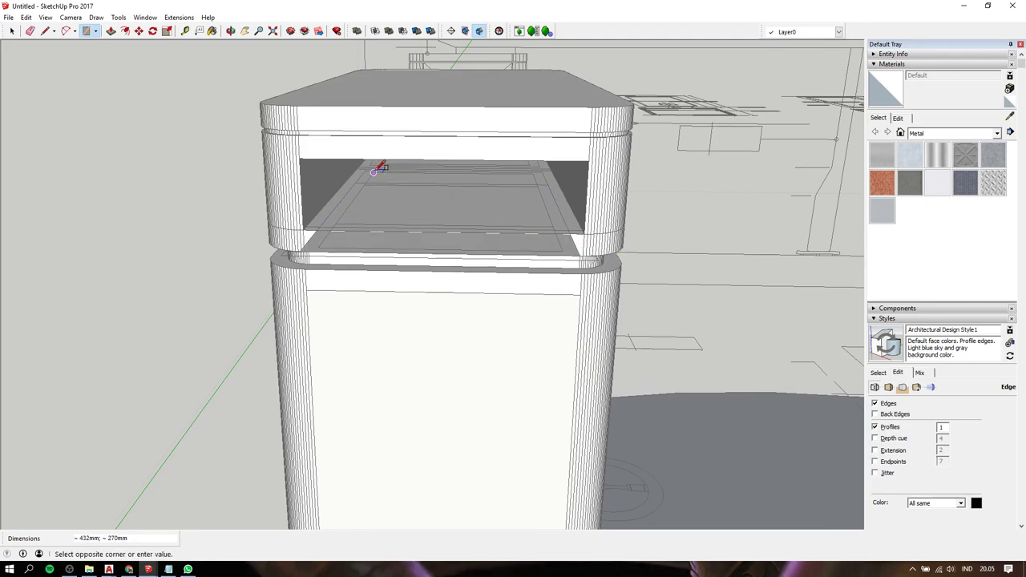
pyautogui.click(562, 251)
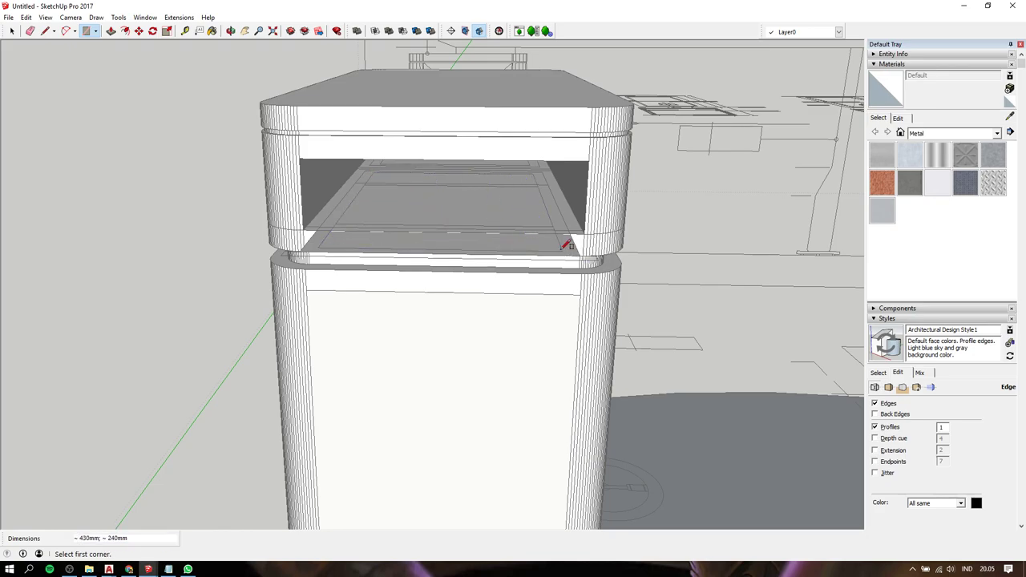
# - Draw a strip along the tray's left edge and a corner-to-corner rectangle, then select the inner face
pyautogui.click(364, 185)
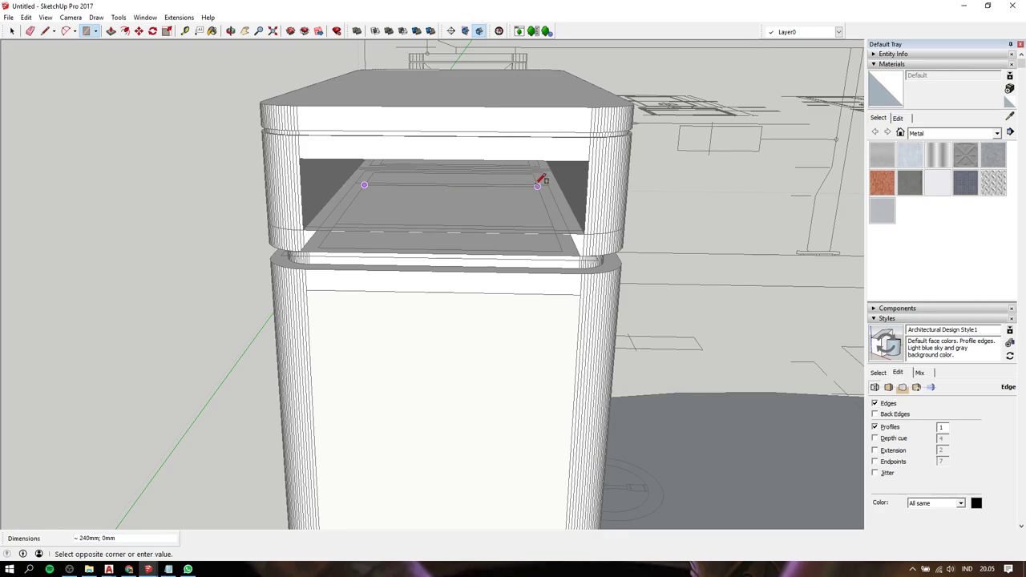
pyautogui.scroll(2, 538, 184)
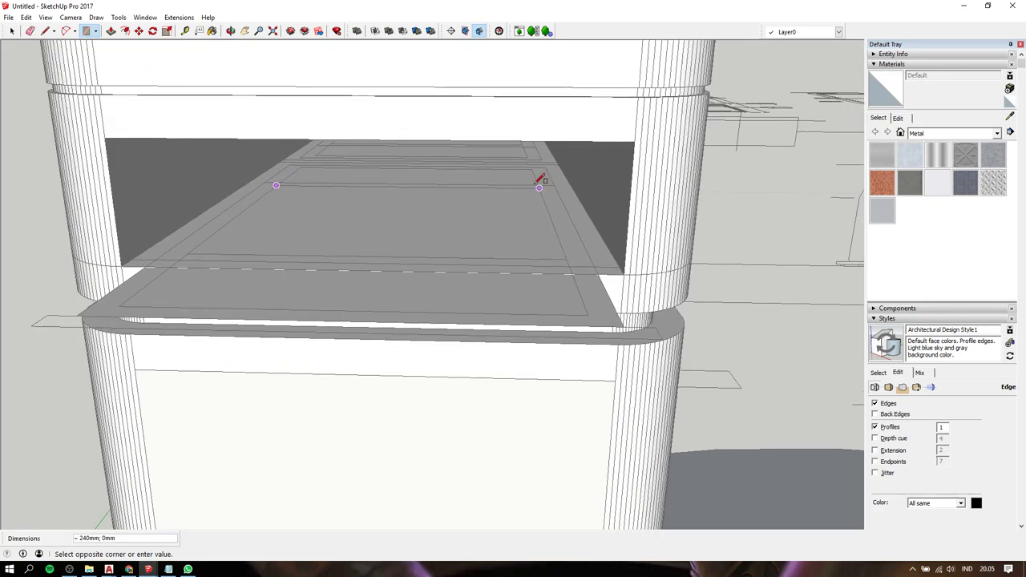
pyautogui.scroll(1, 537, 183)
pyautogui.scroll(1, 538, 184)
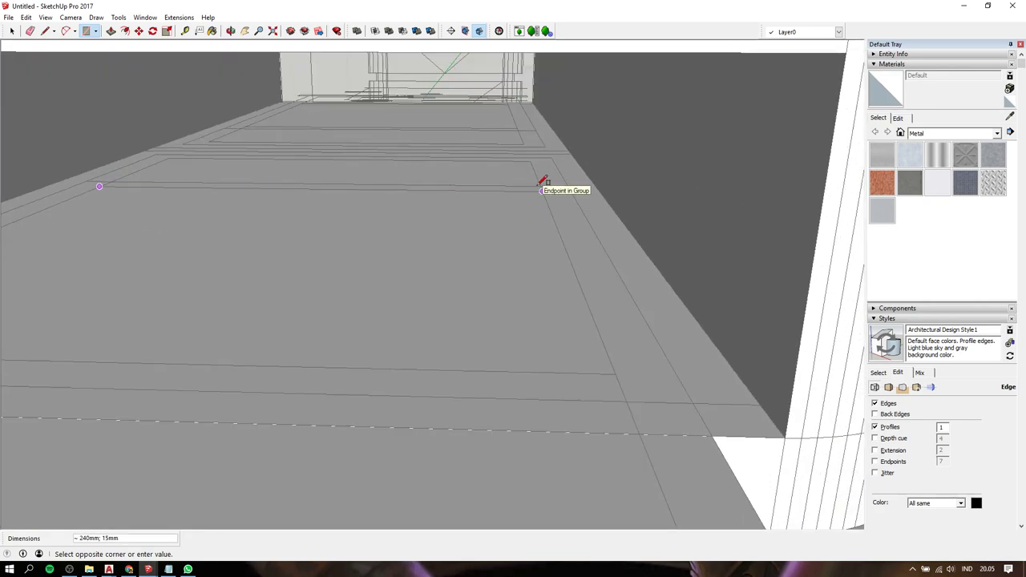
pyautogui.scroll(1, 542, 186)
pyautogui.click(542, 185)
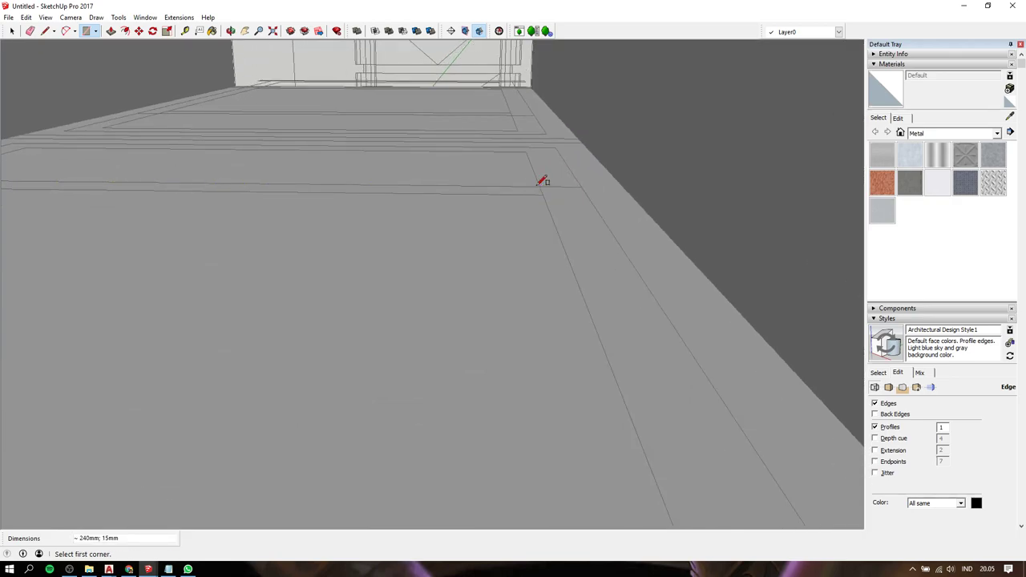
pyautogui.scroll(-3, 538, 184)
pyautogui.scroll(-3, 539, 183)
pyautogui.click(561, 248)
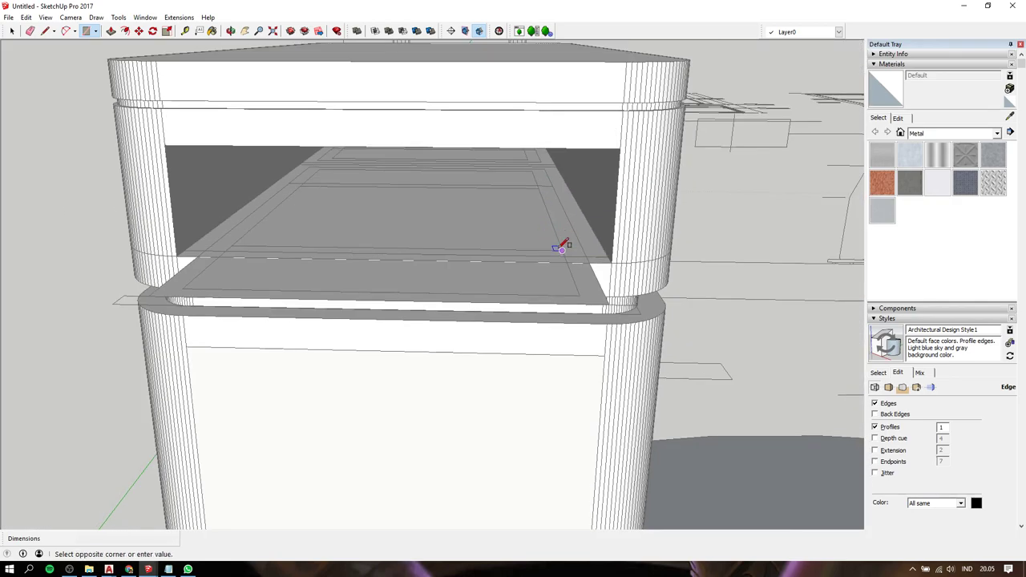
pyautogui.click(228, 247)
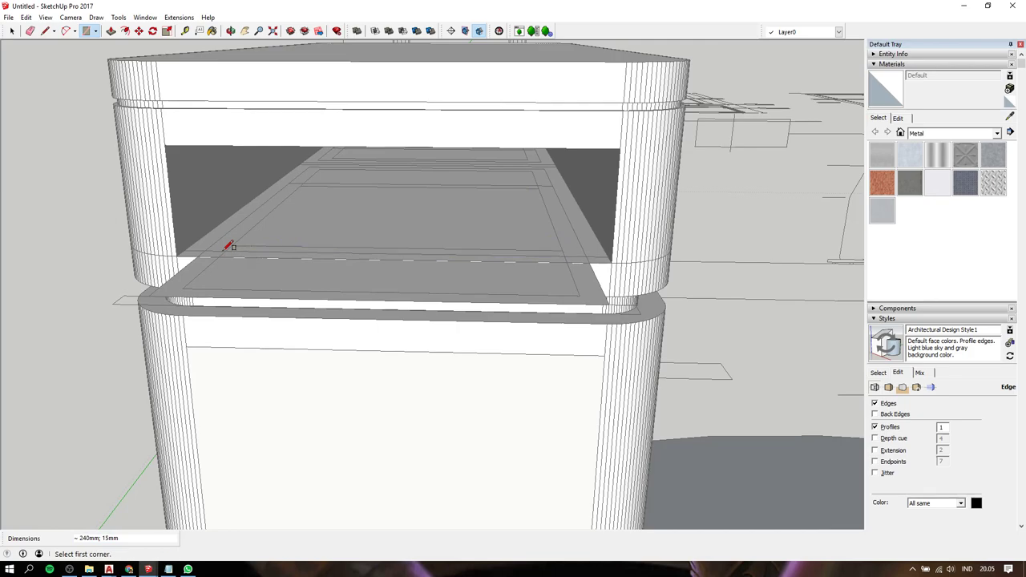
pyautogui.press('space')
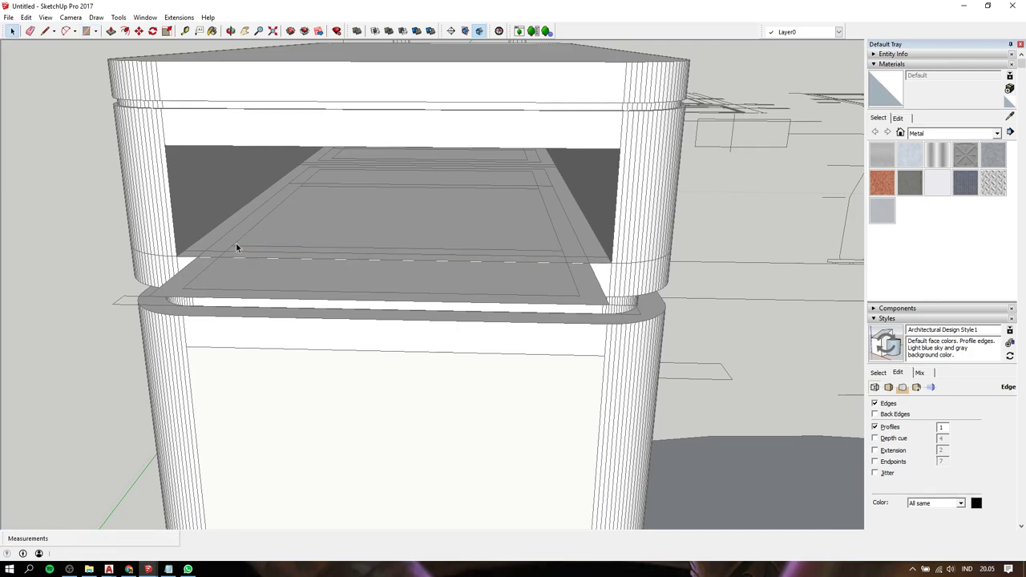
pyautogui.click(308, 232)
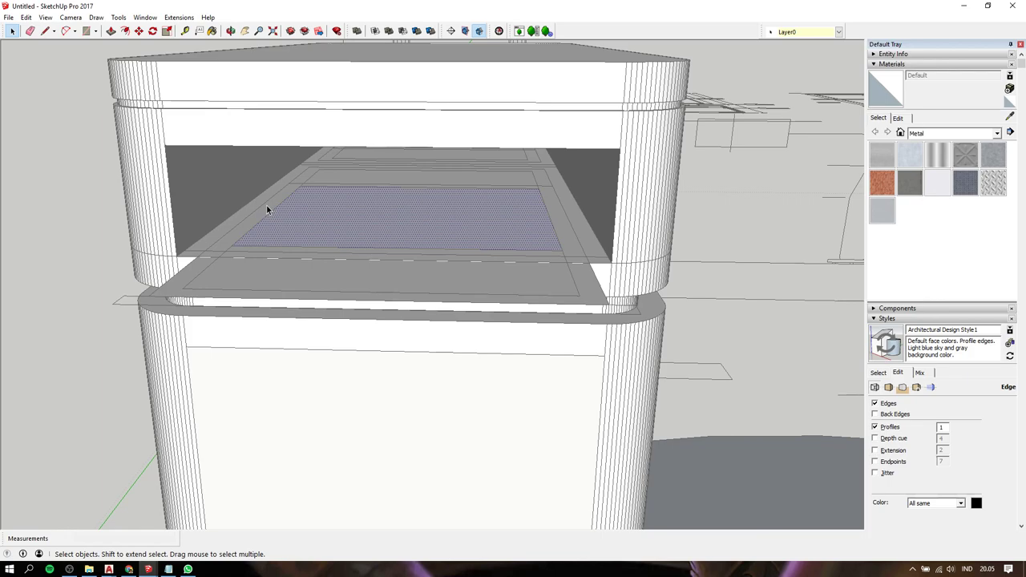
# - Draw a rectangle across the floor of the cabinet opening, back corner to front corner
pyautogui.click(123, 305)
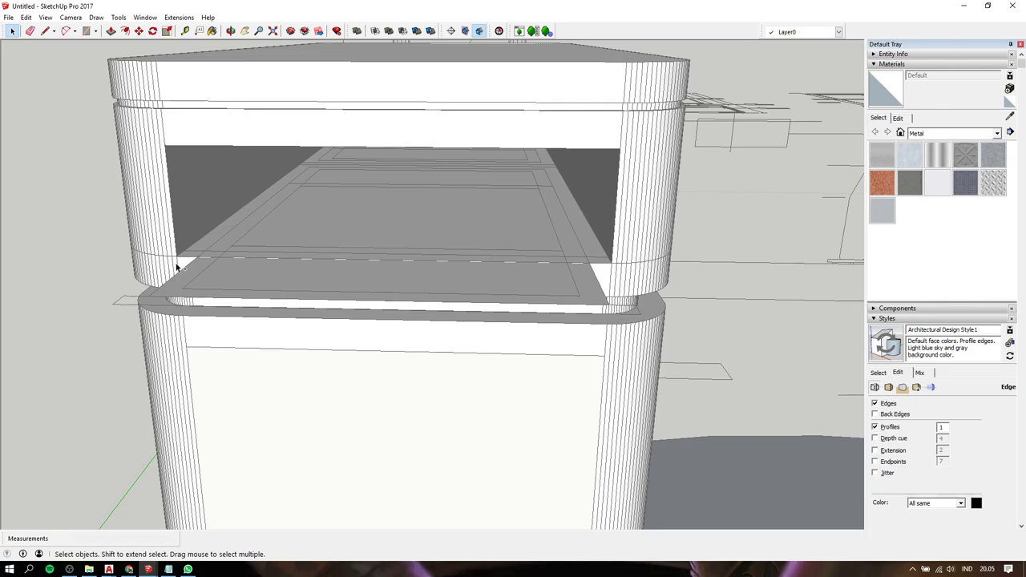
pyautogui.hotkey('ctrl', 'z')
pyautogui.hotkey('ctrl', 'z')
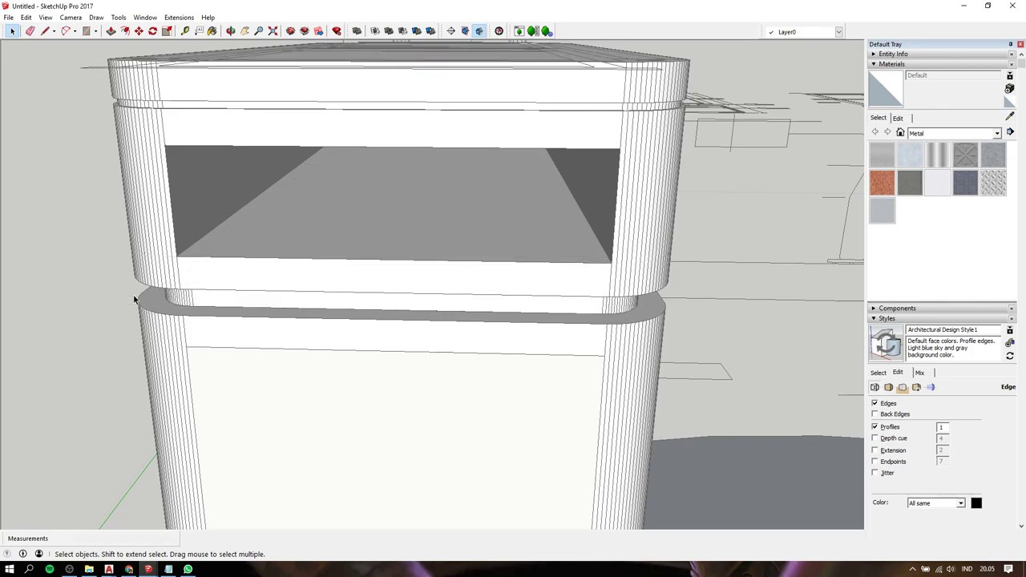
pyautogui.hotkey('ctrl', 'y')
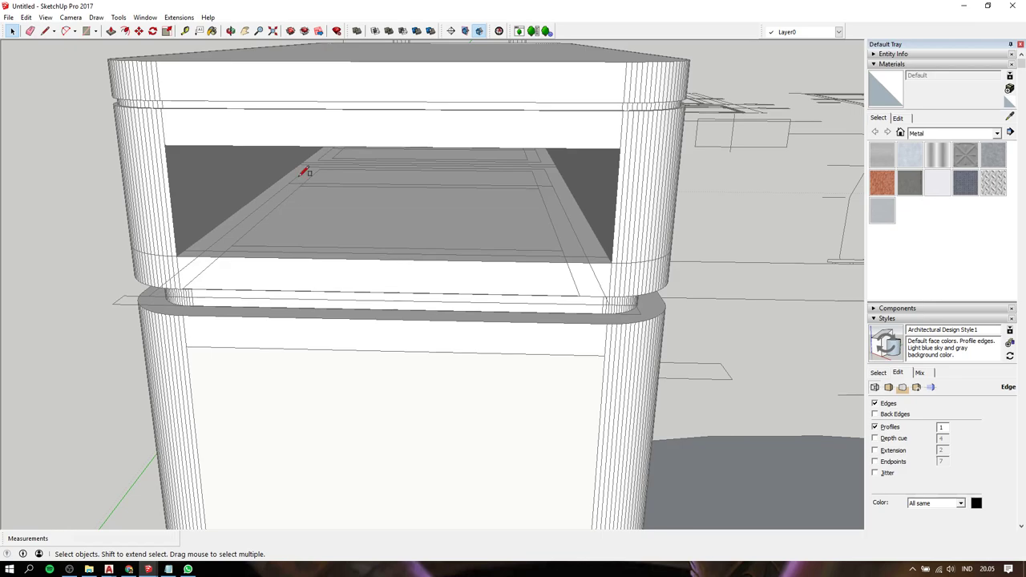
pyautogui.press('r')
pyautogui.click(308, 167)
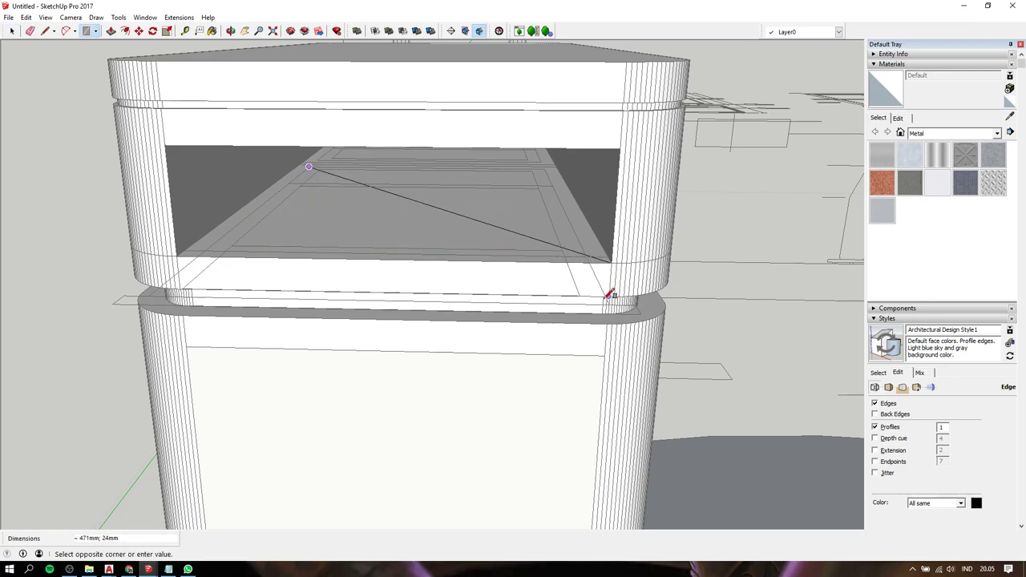
pyautogui.press('Escape')
pyautogui.click(308, 167)
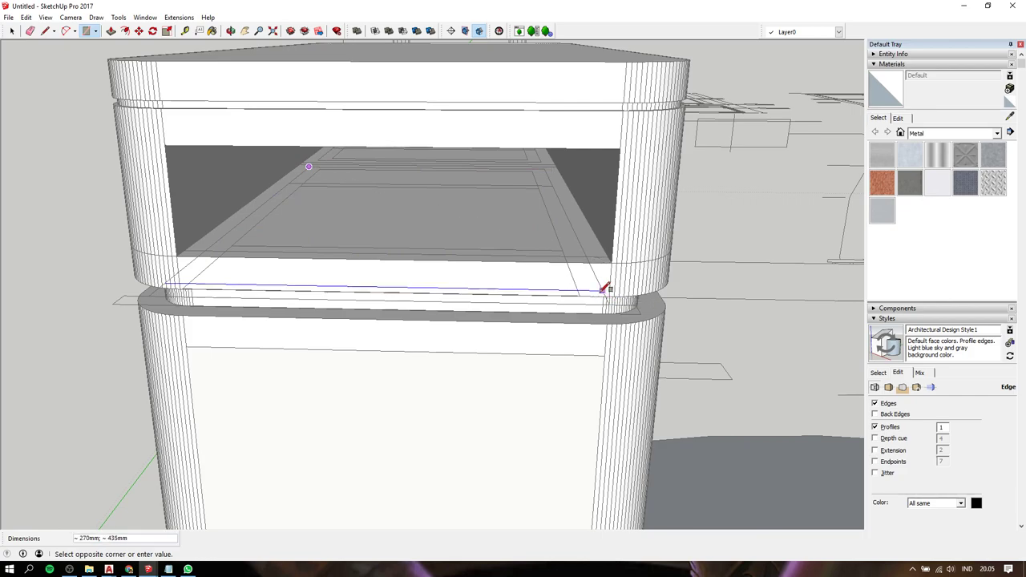
pyautogui.moveTo(609, 295)
pyautogui.mouseDown(button='middle')
pyautogui.moveTo(599, 356)
pyautogui.moveTo(609, 342)
pyautogui.moveTo(488, 287)
pyautogui.moveTo(488, 247)
pyautogui.mouseUp(button='middle')
pyautogui.click(607, 339)
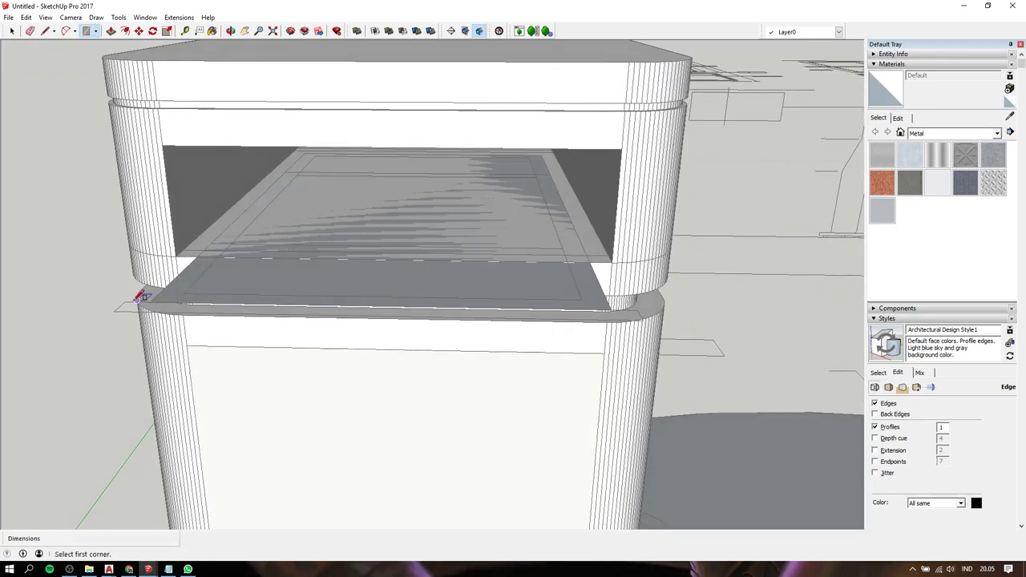
# - Extrude the new rectangular face 15mm into a solid plate
pyautogui.press('space')
pyautogui.click(389, 223)
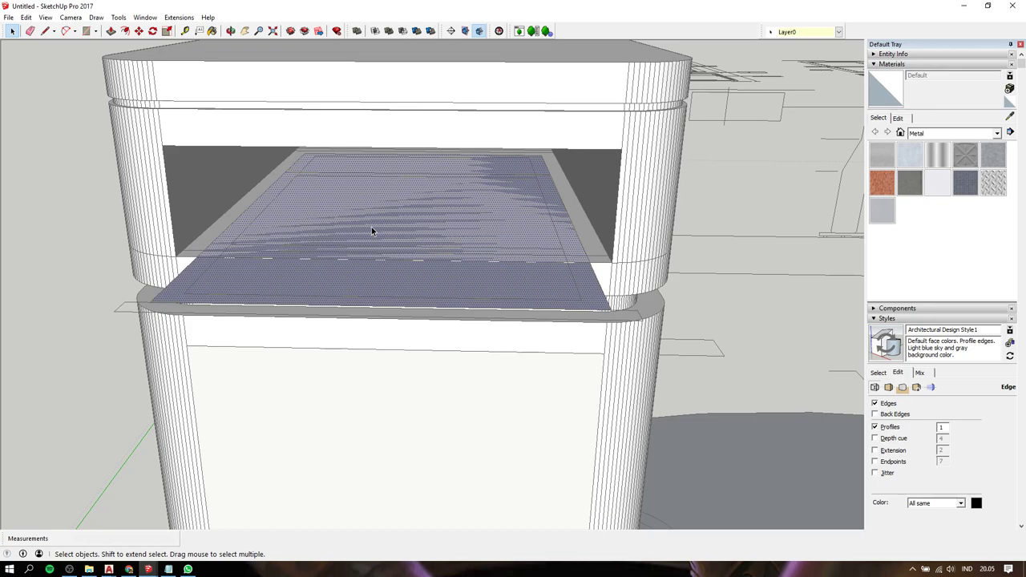
pyautogui.press('p')
pyautogui.doubleClick(372, 228)
pyautogui.write('5')
pyautogui.press('Return')
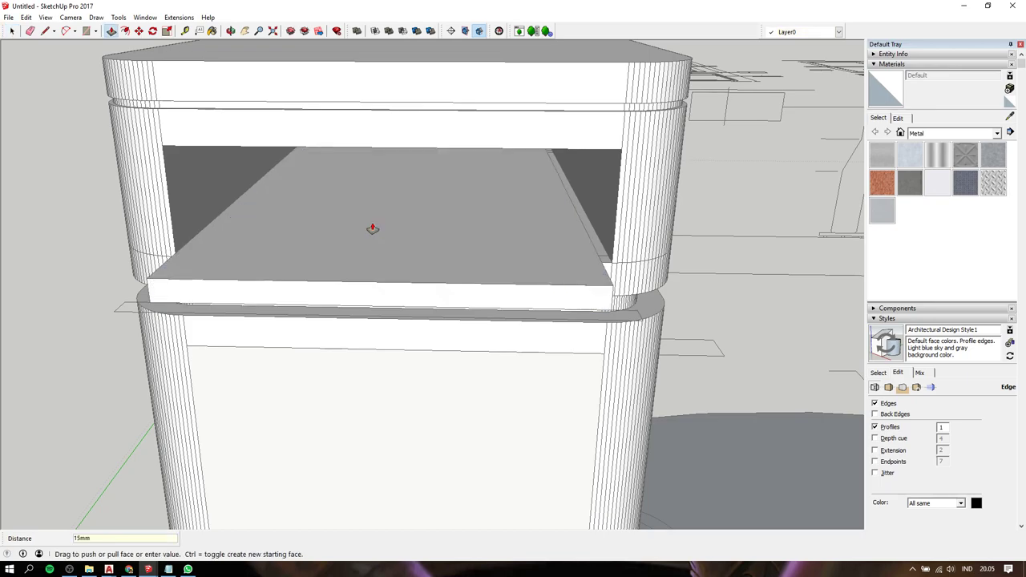
pyautogui.press('space')
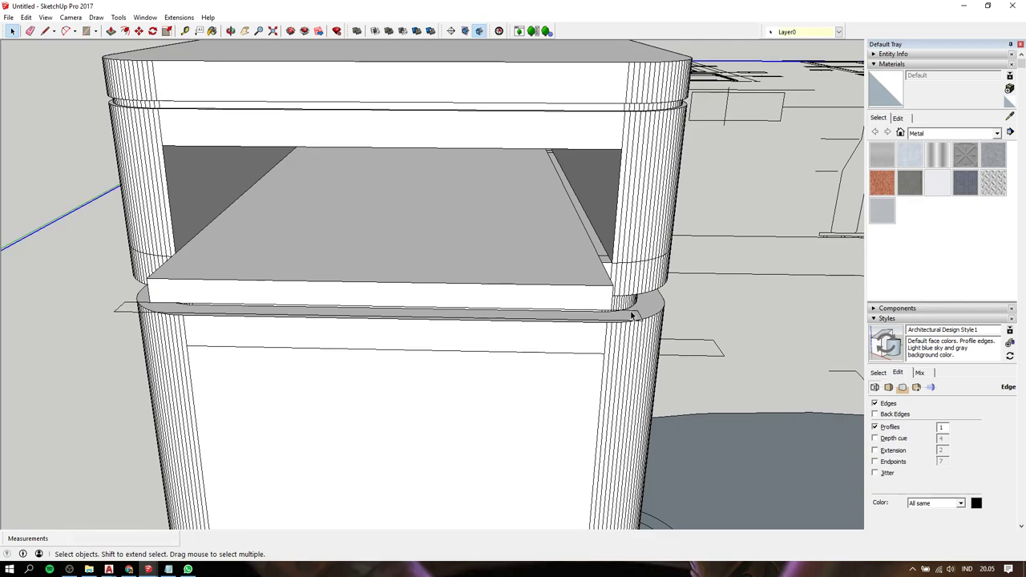
# - Raise the new slab slightly with Move
pyautogui.click(631, 315)
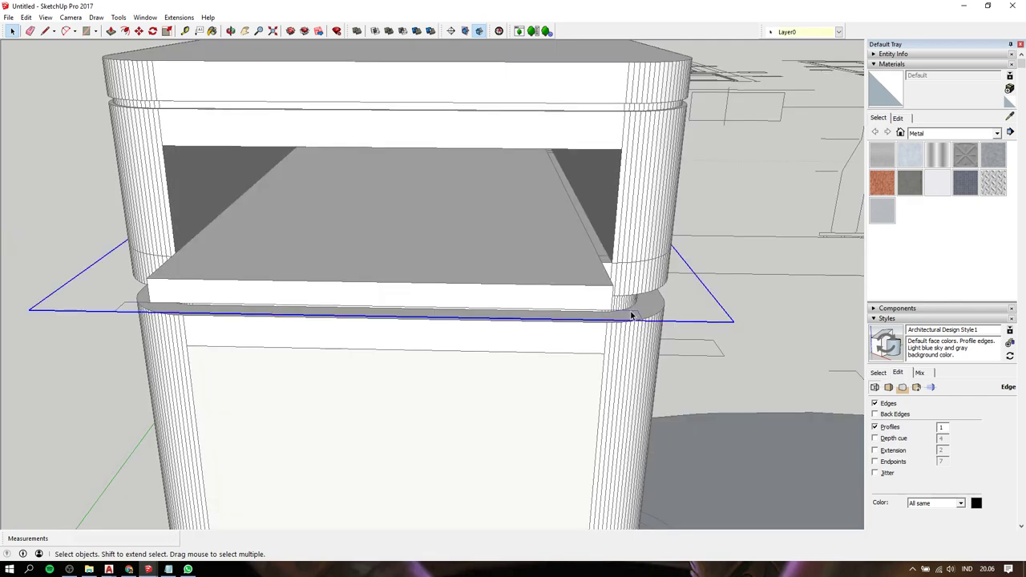
pyautogui.press('m')
pyautogui.click(551, 318)
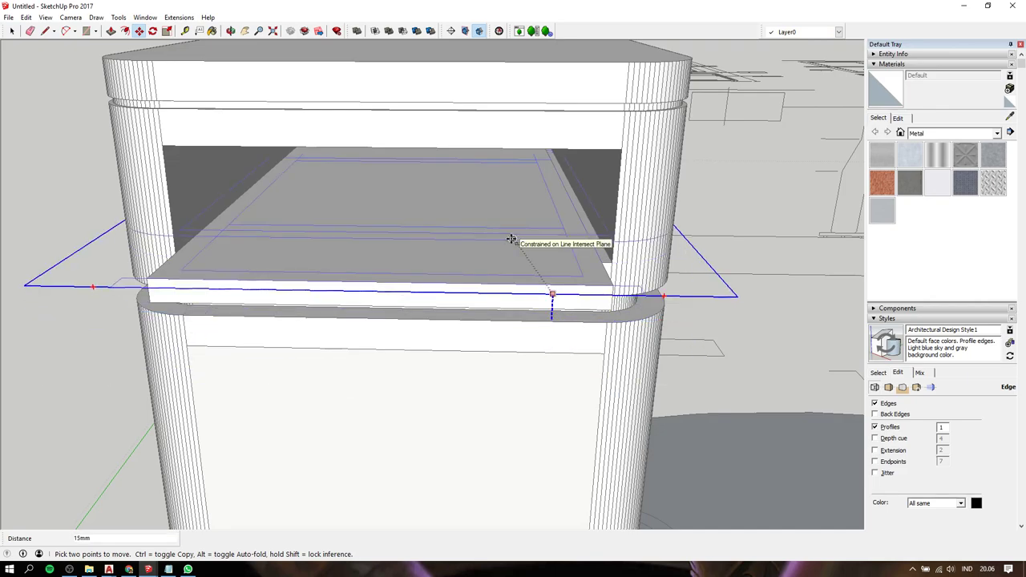
pyautogui.click(492, 238)
pyautogui.moveTo(505, 238)
pyautogui.mouseDown(button='middle')
pyautogui.moveTo(467, 251)
pyautogui.moveTo(509, 222)
pyautogui.moveTo(428, 119)
pyautogui.mouseUp(button='middle')
# - Draw a rectangle across the slab's top face from back corner to front corner
pyautogui.press('r')
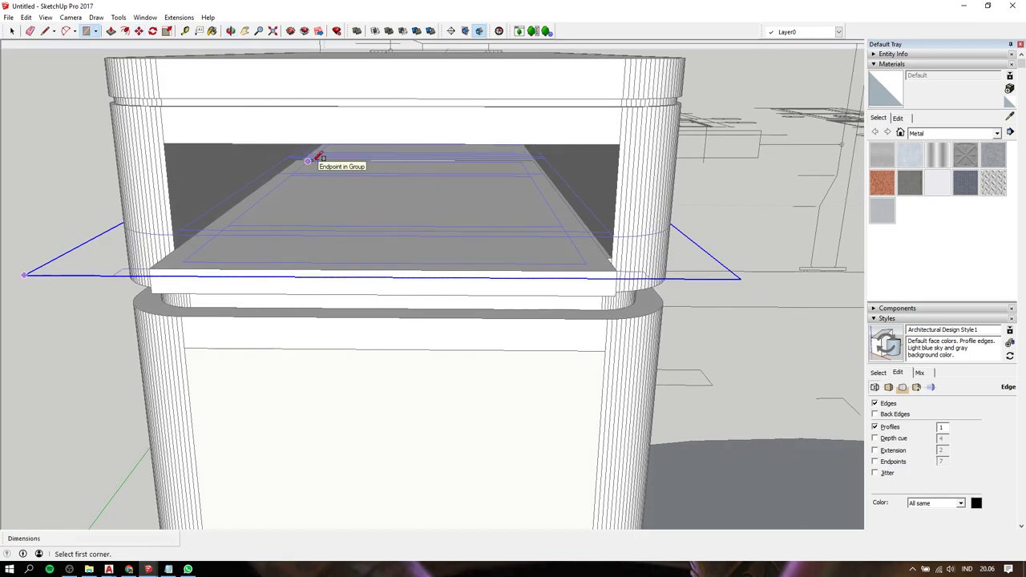
pyautogui.press('space')
pyautogui.click(324, 182)
pyautogui.press('r')
pyautogui.click(308, 161)
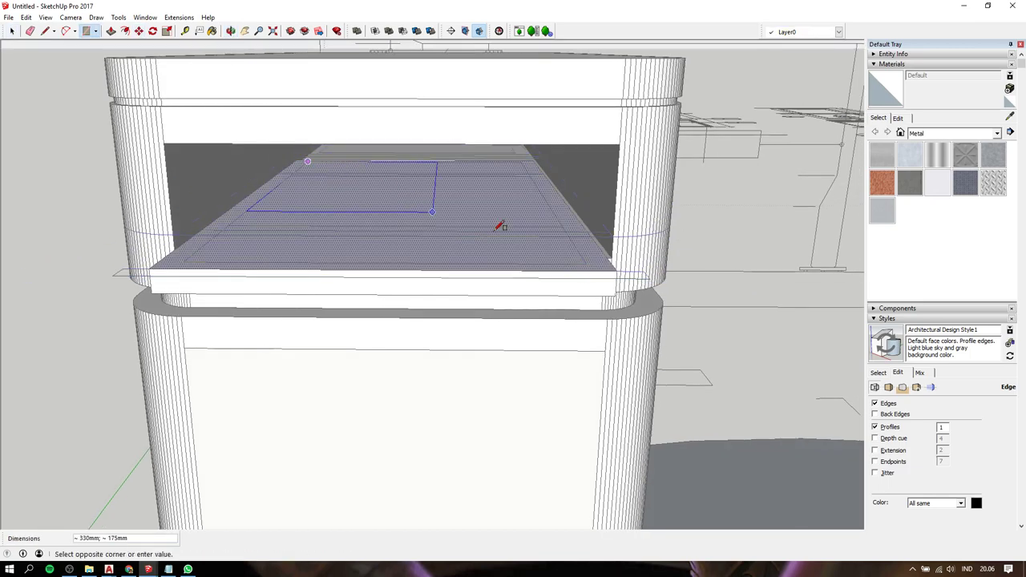
pyautogui.click(594, 258)
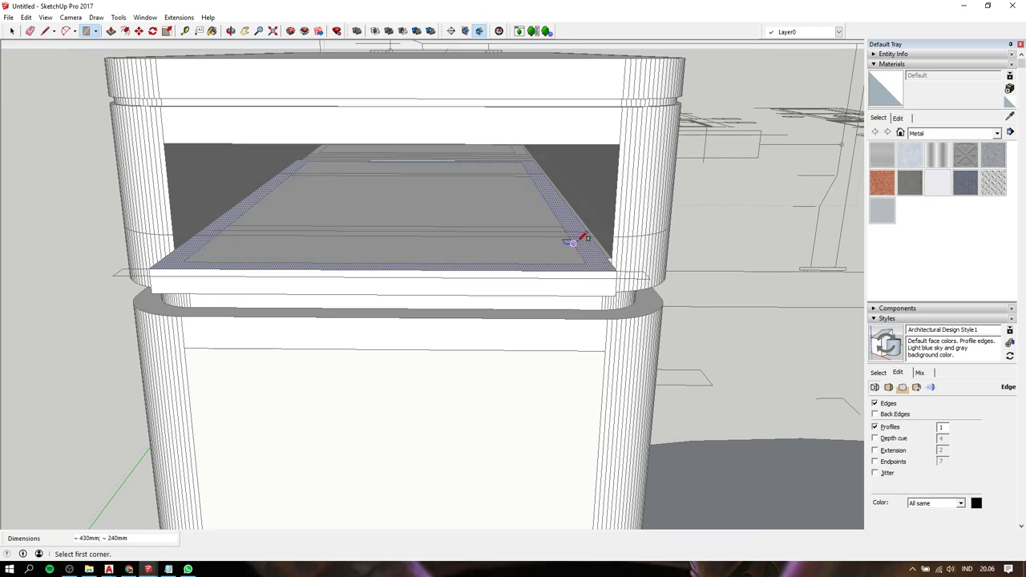
pyautogui.scroll(4, 298, 184)
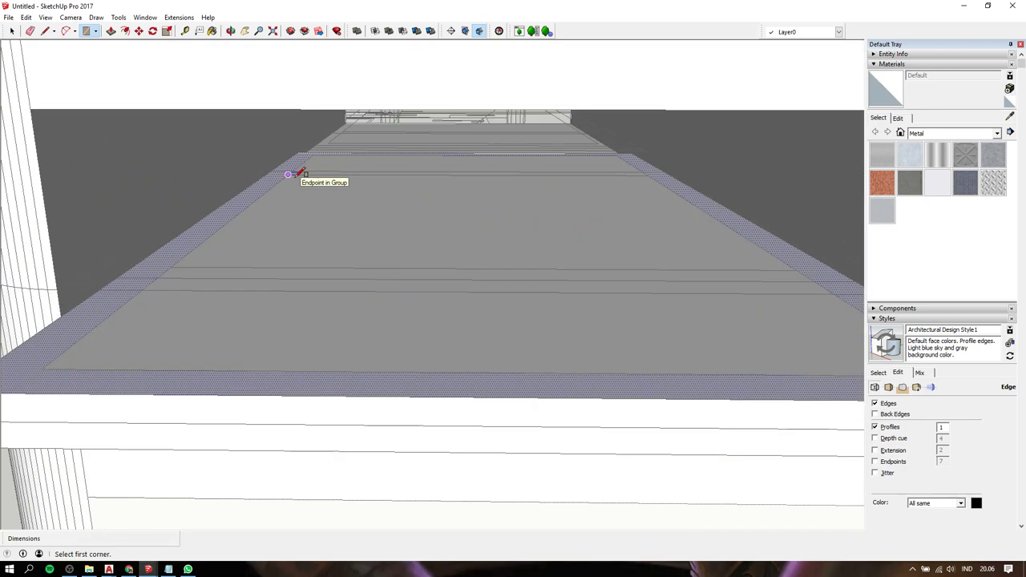
# - Mark 15mm-wide border strips along the slab's far edge and its 240mm side
pyautogui.click(296, 175)
pyautogui.click(643, 169)
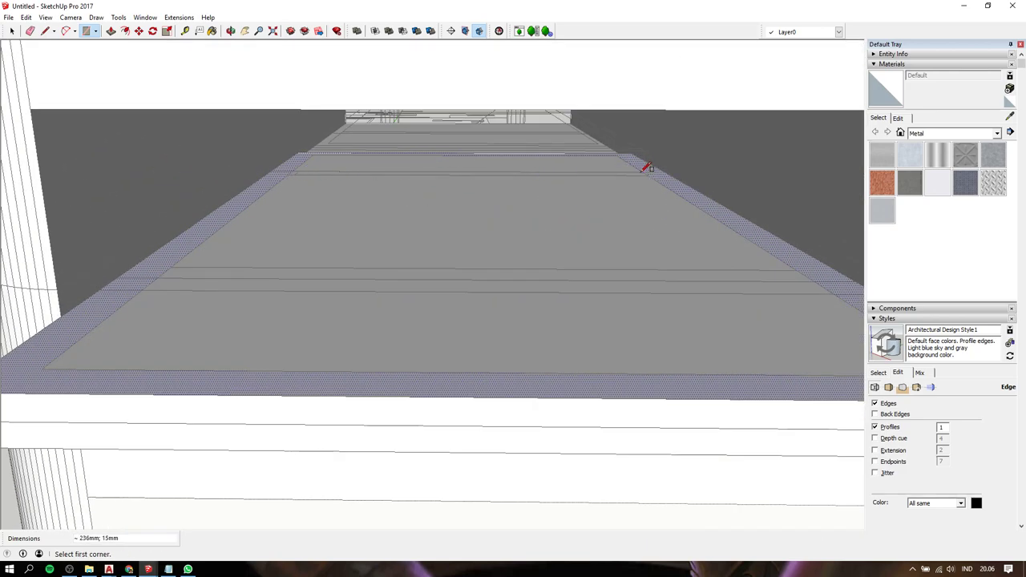
pyautogui.click(170, 266)
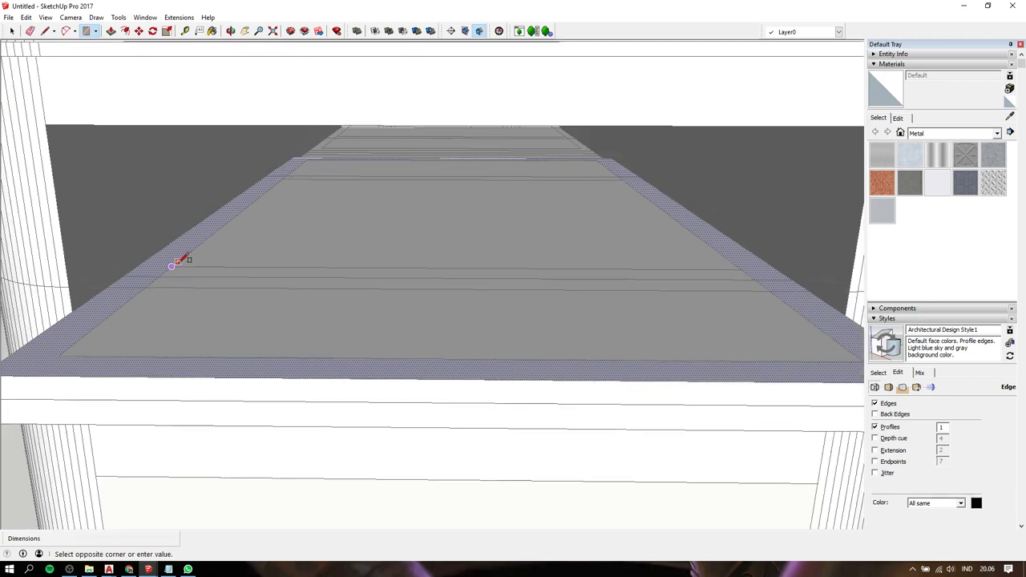
pyautogui.moveTo(183, 256); pyautogui.dragTo(235, 318, button='middle')
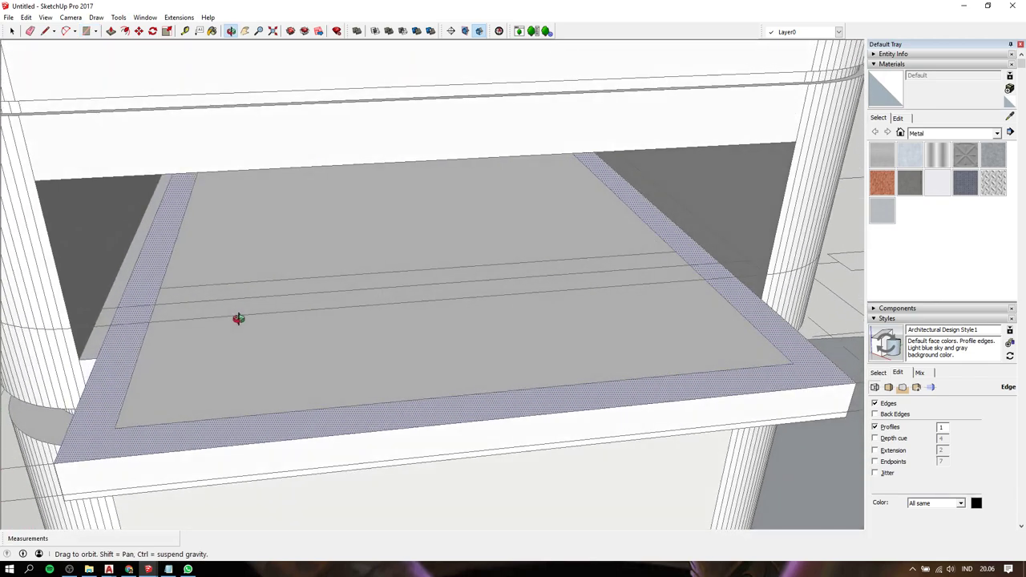
pyautogui.click(696, 261)
pyautogui.moveTo(609, 258)
pyautogui.mouseDown(button='middle')
pyautogui.moveTo(470, 201)
pyautogui.moveTo(318, 243)
pyautogui.moveTo(311, 264)
pyautogui.moveTo(474, 217)
pyautogui.moveTo(469, 201)
pyautogui.mouseUp(button='middle')
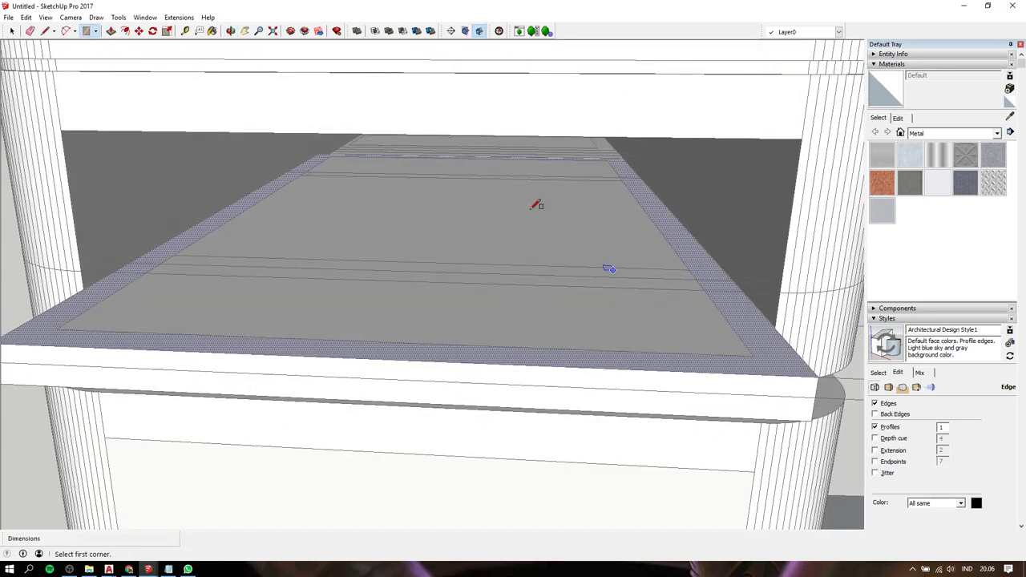
# - Select the edge along the slab's far side from a lower angle
pyautogui.press('space')
pyautogui.moveTo(582, 261); pyautogui.dragTo(700, 299, button='middle')
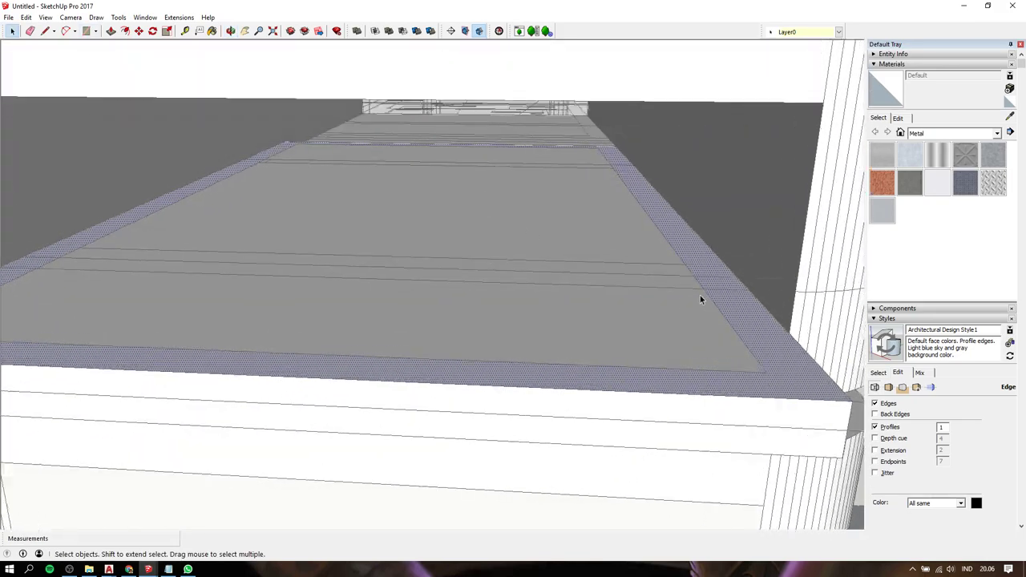
pyautogui.scroll(3, 605, 167)
pyautogui.click(600, 170)
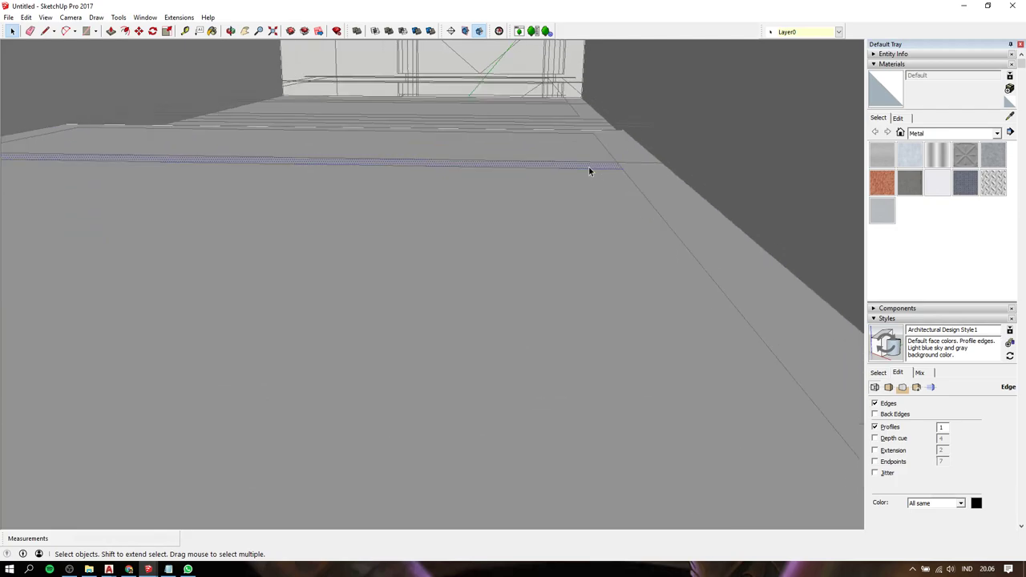
pyautogui.scroll(-2, 588, 169)
# - Push/Pull the border strips and tray floor up 62mm into walls of an open drawer box
pyautogui.press('p')
pyautogui.click(593, 165)
pyautogui.scroll(-3, 597, 147)
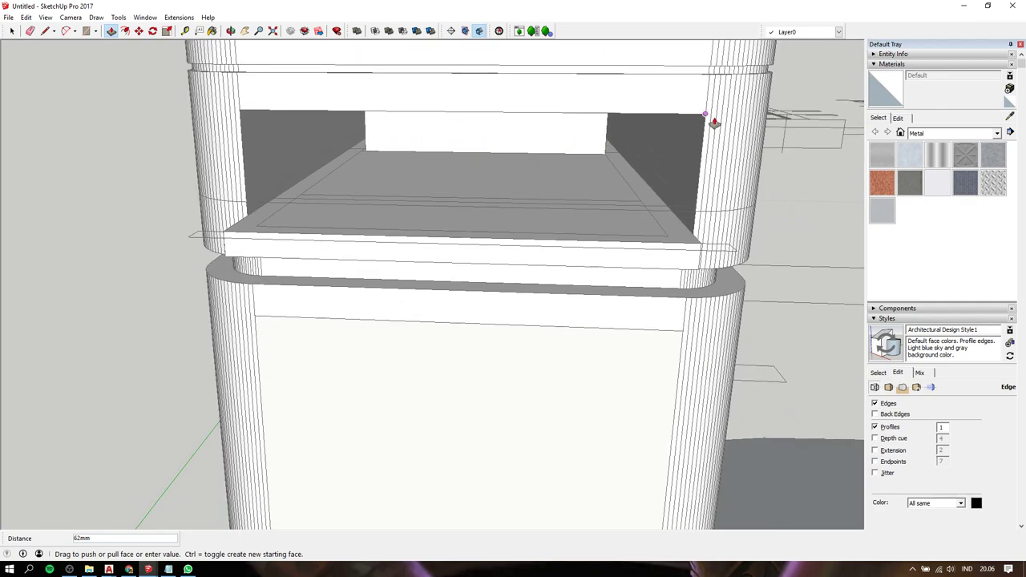
pyautogui.click(703, 121)
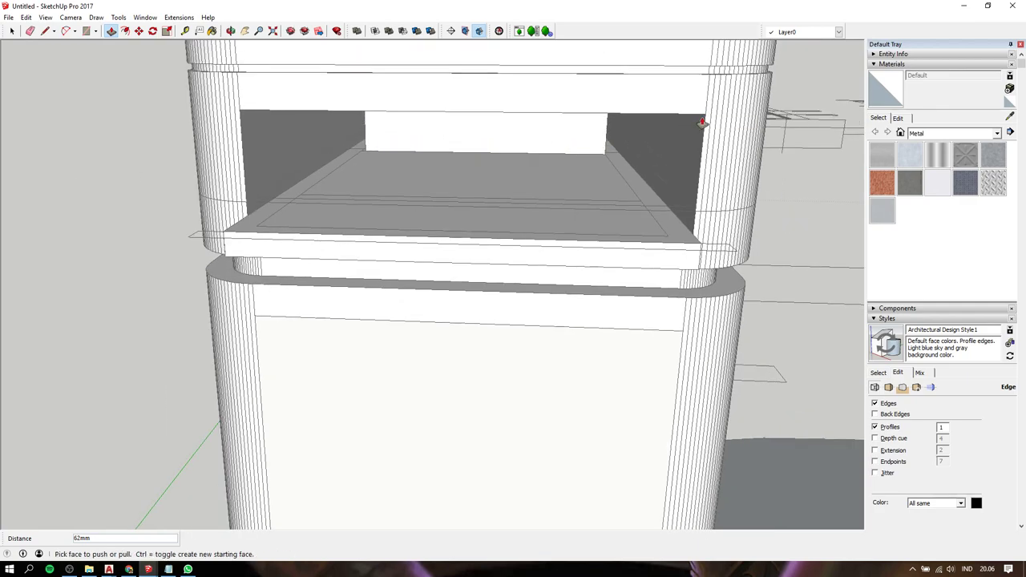
pyautogui.click(613, 208)
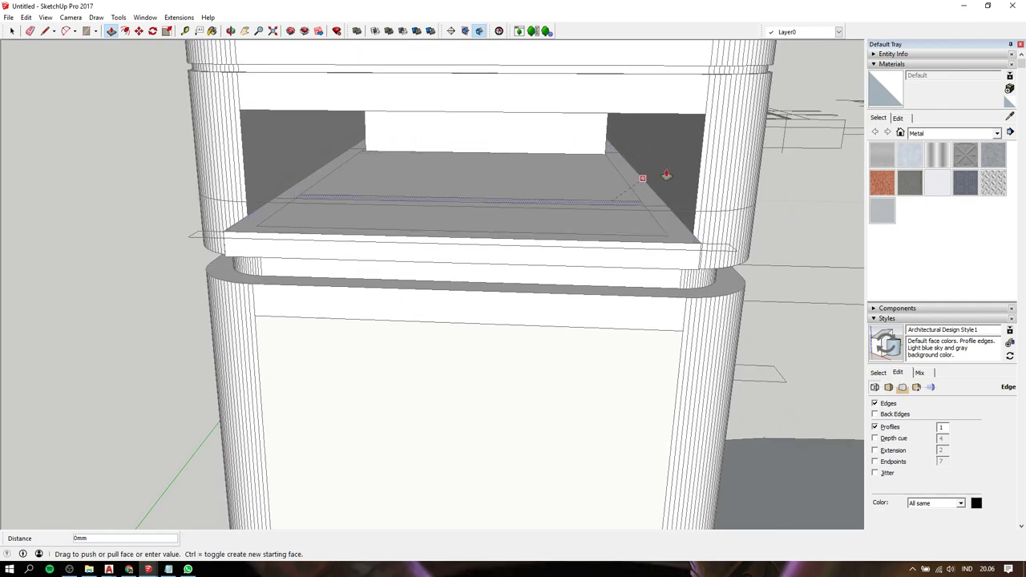
pyautogui.click(703, 124)
pyautogui.click(675, 225)
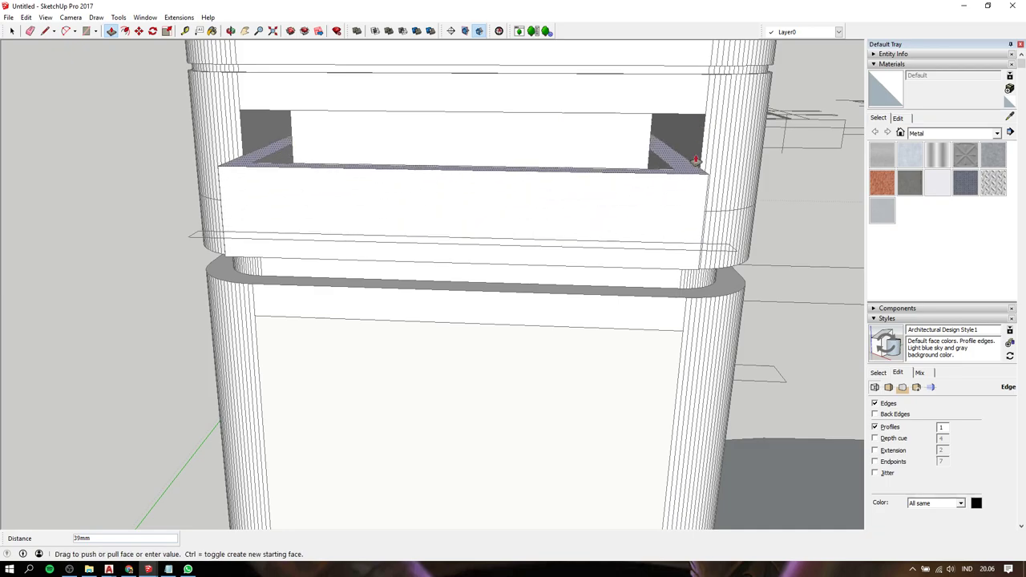
pyautogui.click(704, 121)
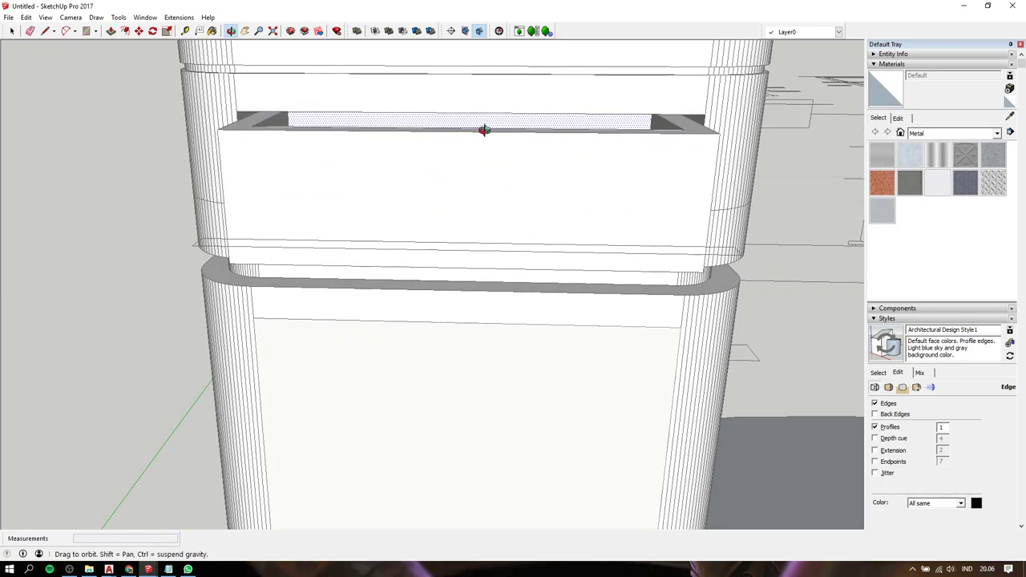
# - Start a thin rectangle at the drawer box's bottom front corner, viewed from above
pyautogui.moveTo(483, 128)
pyautogui.mouseDown(button='middle')
pyautogui.moveTo(596, 138)
pyautogui.moveTo(545, 142)
pyautogui.moveTo(509, 200)
pyautogui.mouseUp(button='middle')
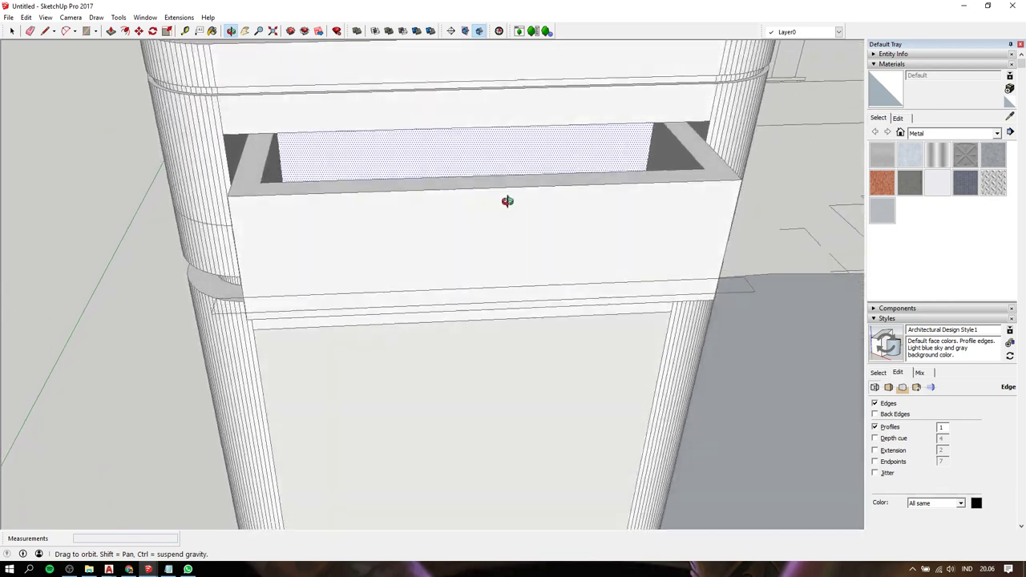
pyautogui.press('r')
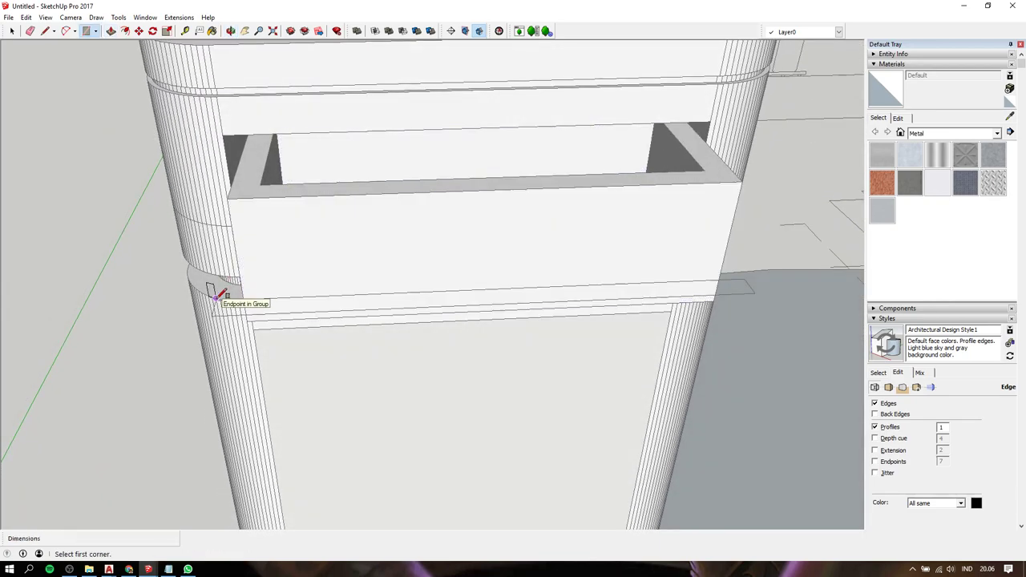
pyautogui.moveTo(213, 295)
pyautogui.mouseDown(button='middle')
pyautogui.moveTo(366, 264)
pyautogui.moveTo(503, 324)
pyautogui.mouseUp(button='middle')
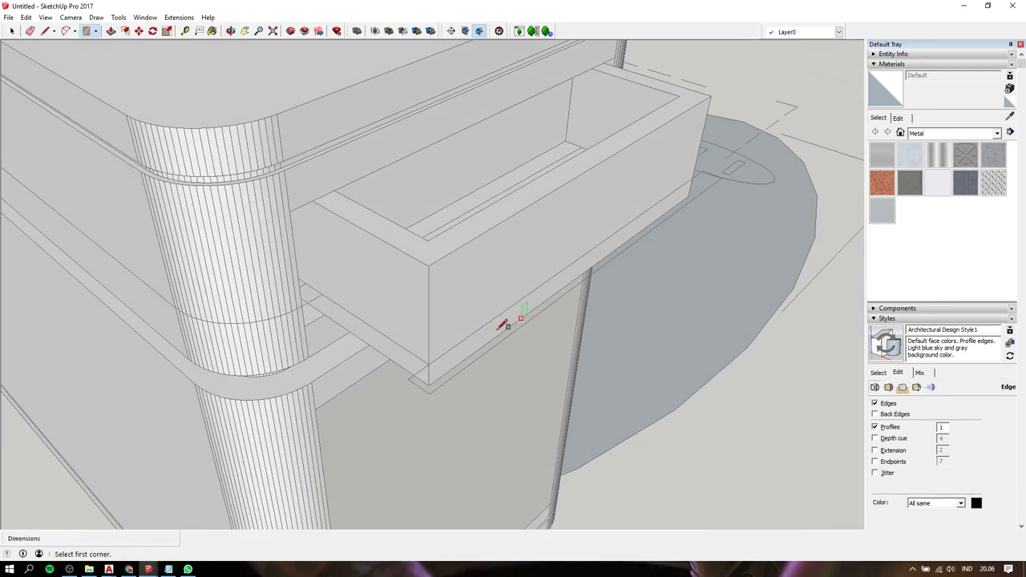
pyautogui.click(408, 378)
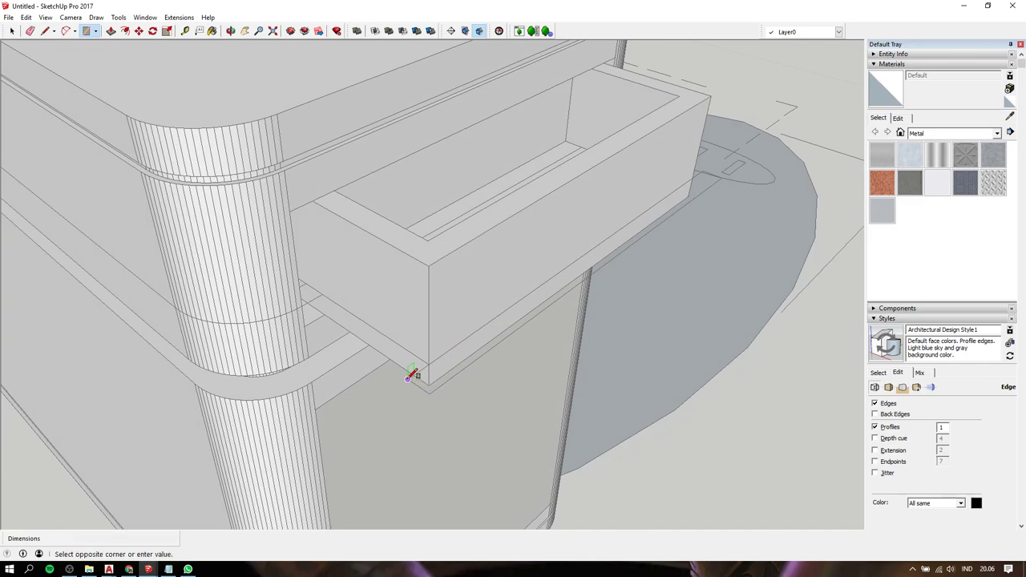
# - Finish the thin front-edge rectangle and Push/Pull it up 62mm into a front panel
pyautogui.click(722, 176)
pyautogui.press('space')
pyautogui.click(647, 224)
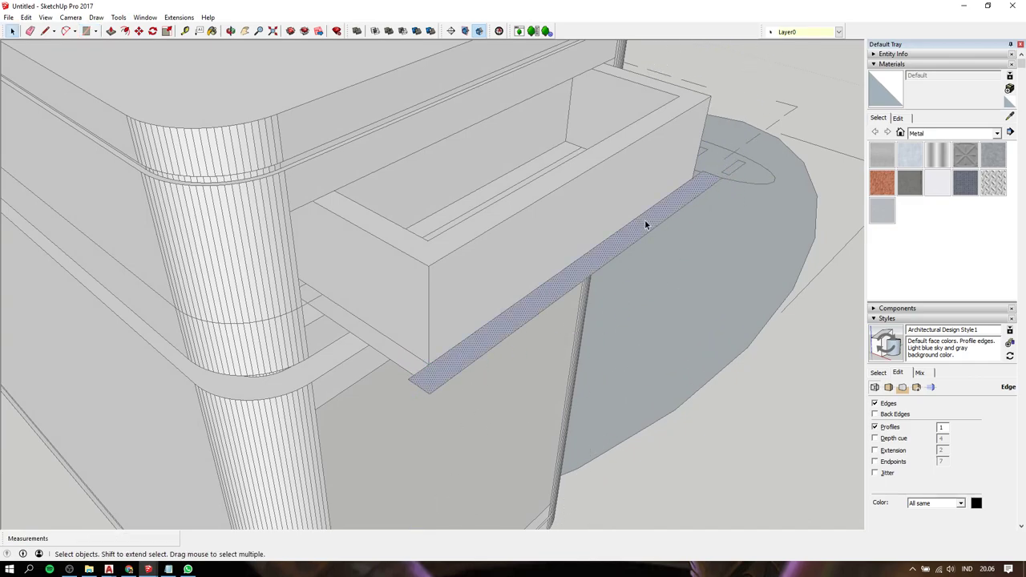
pyautogui.press('p')
pyautogui.click(644, 223)
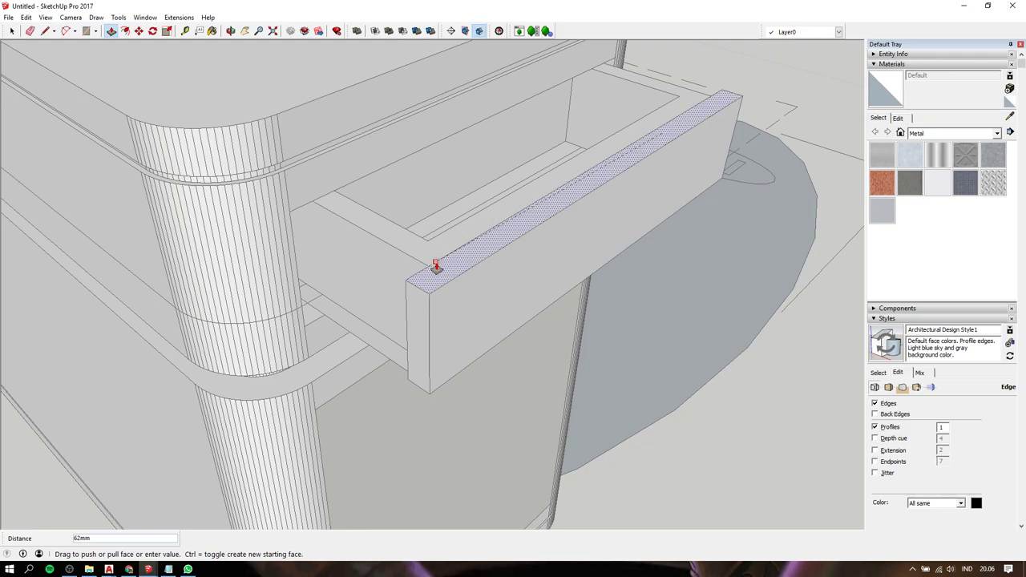
pyautogui.click(436, 267)
pyautogui.press('space')
# - Select the whole drawer box and make it a component
pyautogui.tripleClick(460, 270)
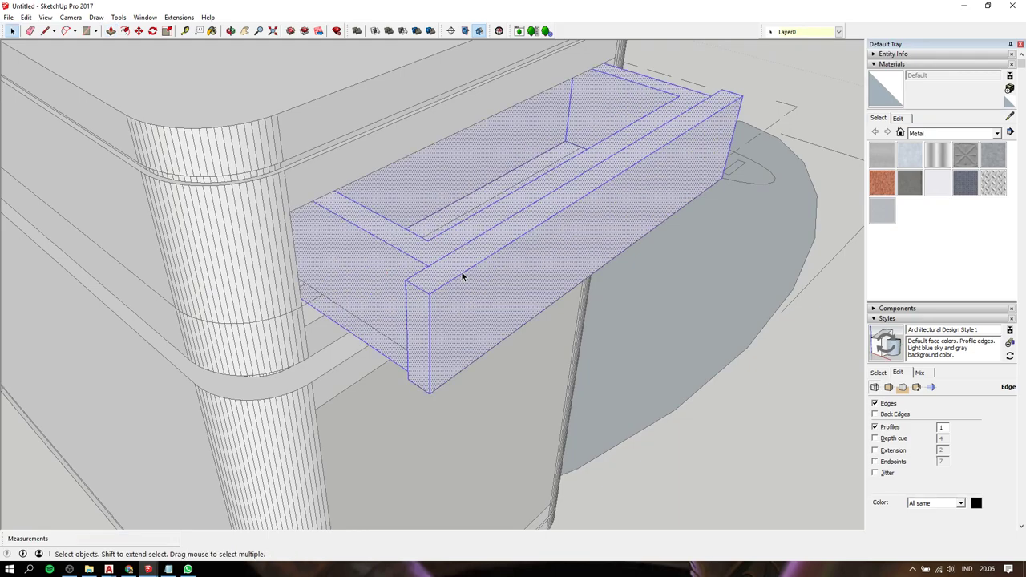
pyautogui.rightClick(461, 271)
pyautogui.click(505, 354)
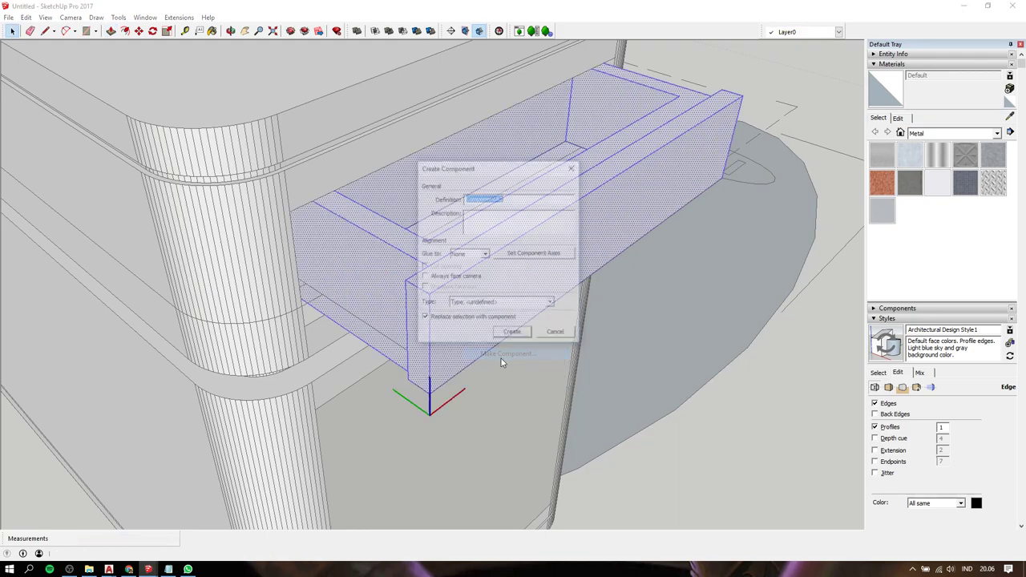
pyautogui.click(513, 334)
pyautogui.moveTo(554, 288)
pyautogui.mouseDown(button='middle')
pyautogui.moveTo(428, 211)
pyautogui.moveTo(257, 171)
pyautogui.moveTo(141, 88)
pyautogui.moveTo(141, 62)
pyautogui.moveTo(174, 126)
pyautogui.mouseUp(button='middle')
# - Inside the drawer component, pull the front panel face out to the box endpoint
pyautogui.scroll(2, 521, 200)
pyautogui.scroll(-1, 485, 98)
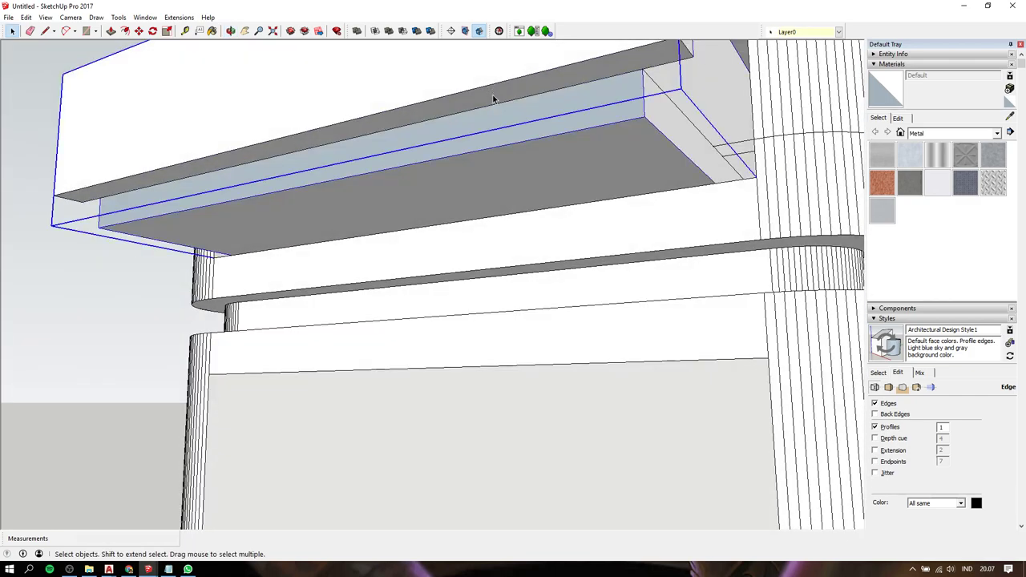
pyautogui.doubleClick(493, 96)
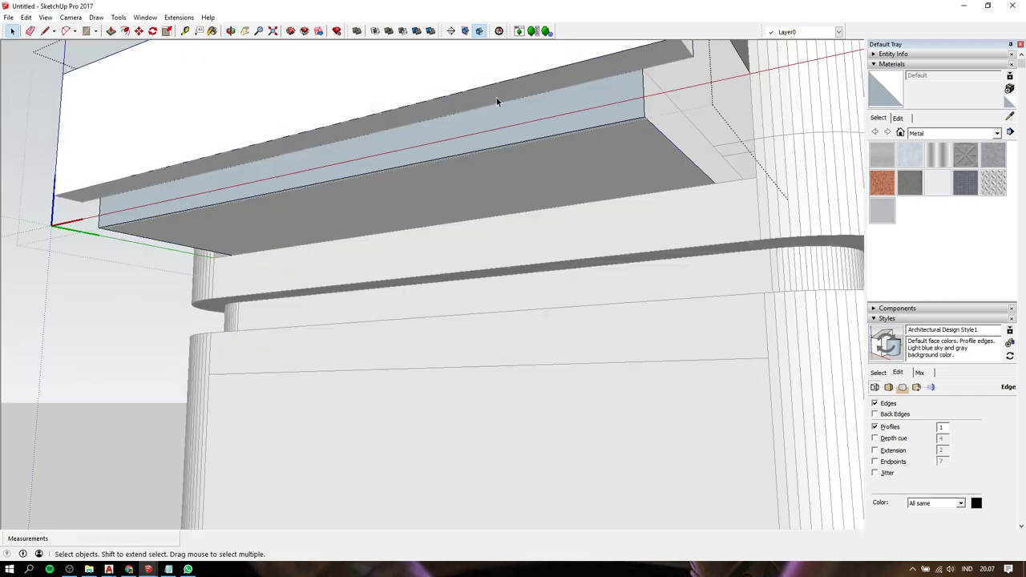
pyautogui.press('p')
pyautogui.click(498, 100)
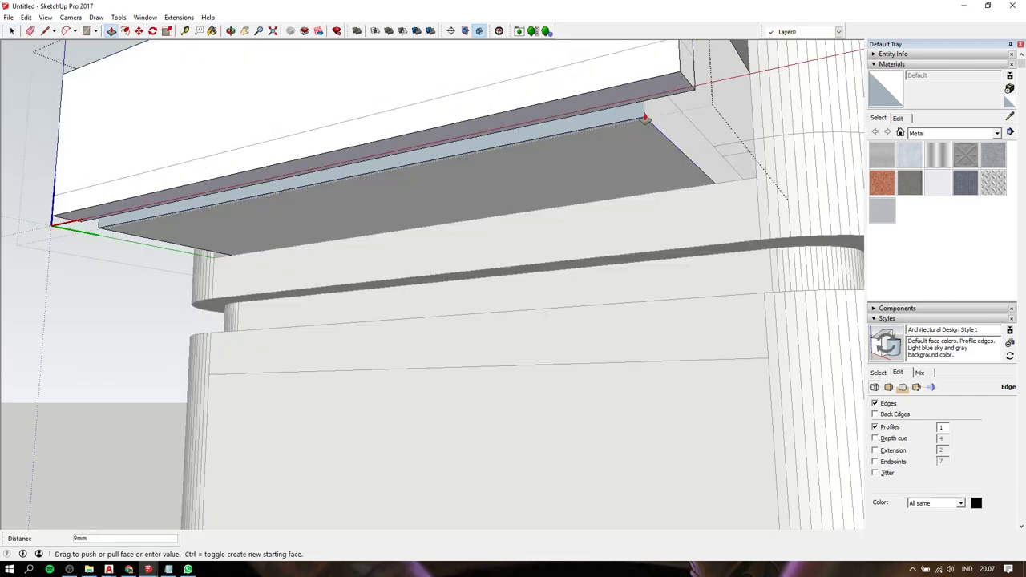
pyautogui.click(642, 121)
pyautogui.moveTo(540, 110); pyautogui.dragTo(643, 264, button='middle')
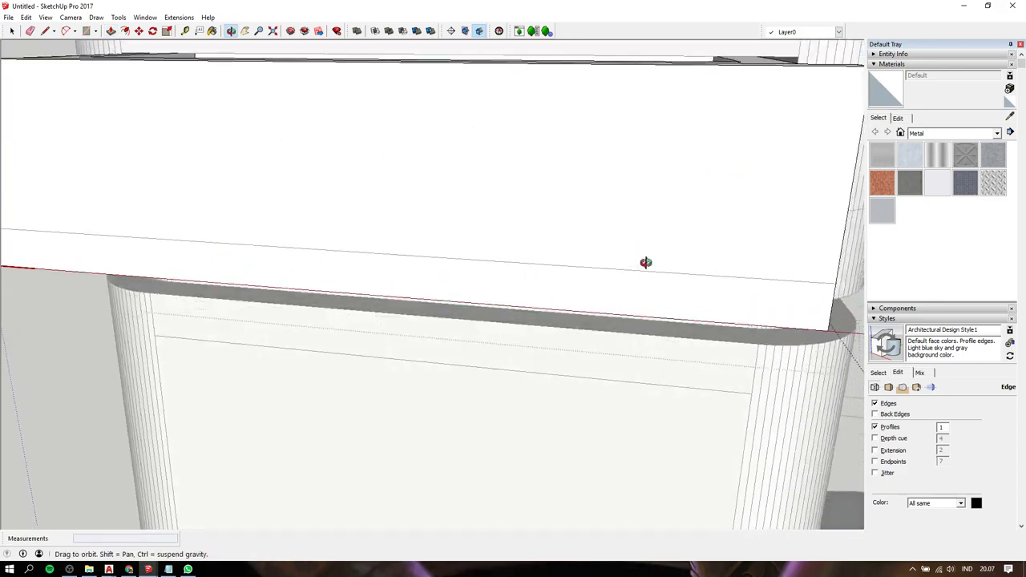
pyautogui.scroll(-3, 633, 260)
# - Inspect the half-open drawer from the side and select it for moving
pyautogui.press('space')
pyautogui.moveTo(356, 191); pyautogui.dragTo(433, 235, button='middle')
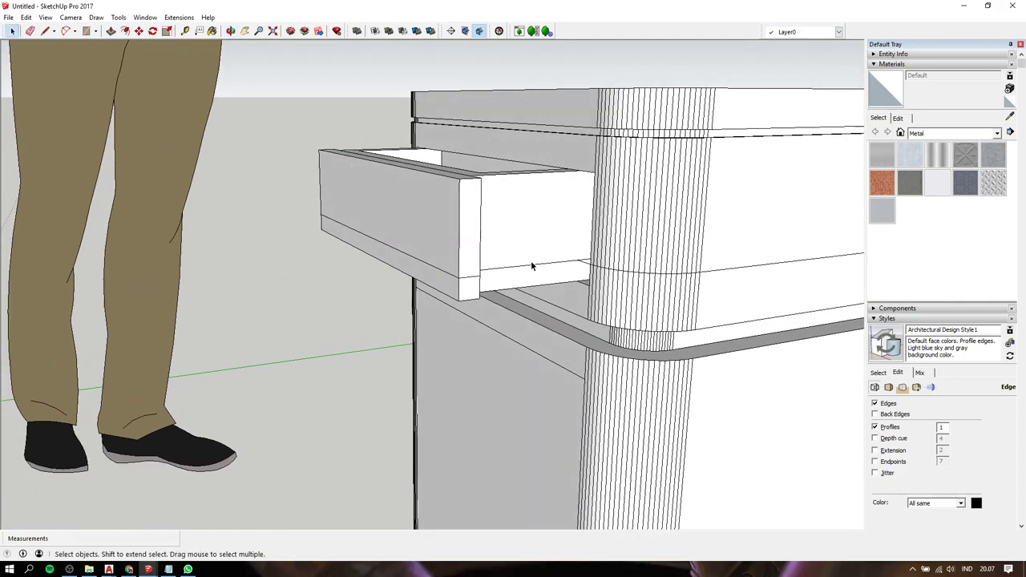
pyautogui.click(532, 269)
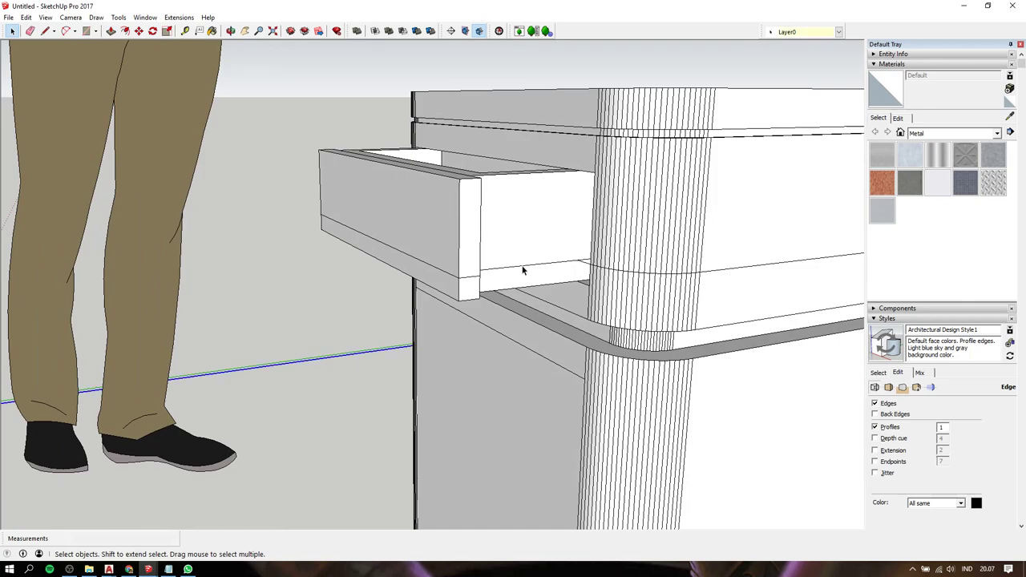
pyautogui.doubleClick(513, 266)
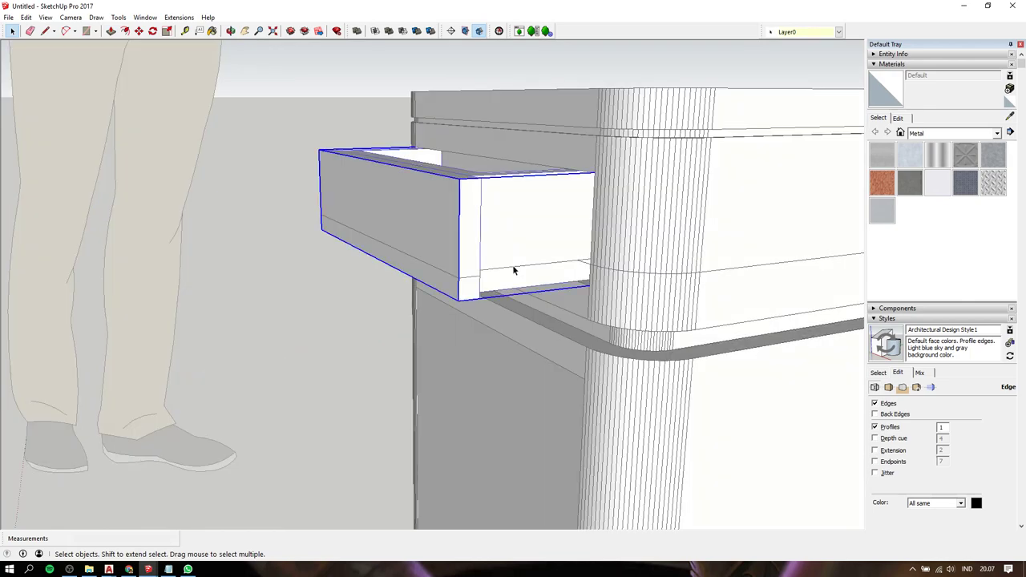
pyautogui.click(586, 270)
pyautogui.click(586, 269)
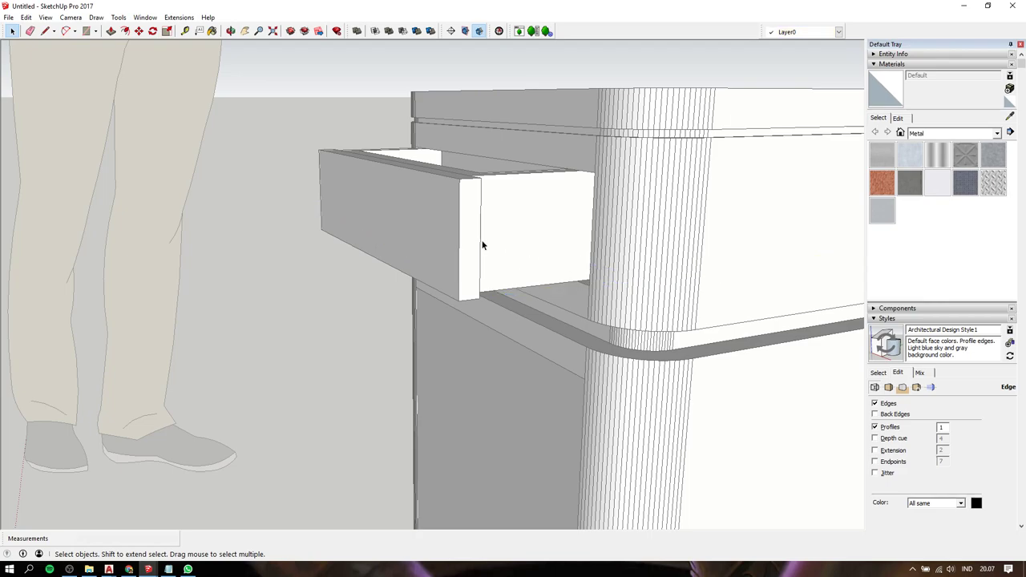
pyautogui.moveTo(481, 246)
pyautogui.mouseDown(button='middle')
pyautogui.moveTo(469, 222)
pyautogui.moveTo(524, 287)
pyautogui.moveTo(498, 286)
pyautogui.mouseUp(button='middle')
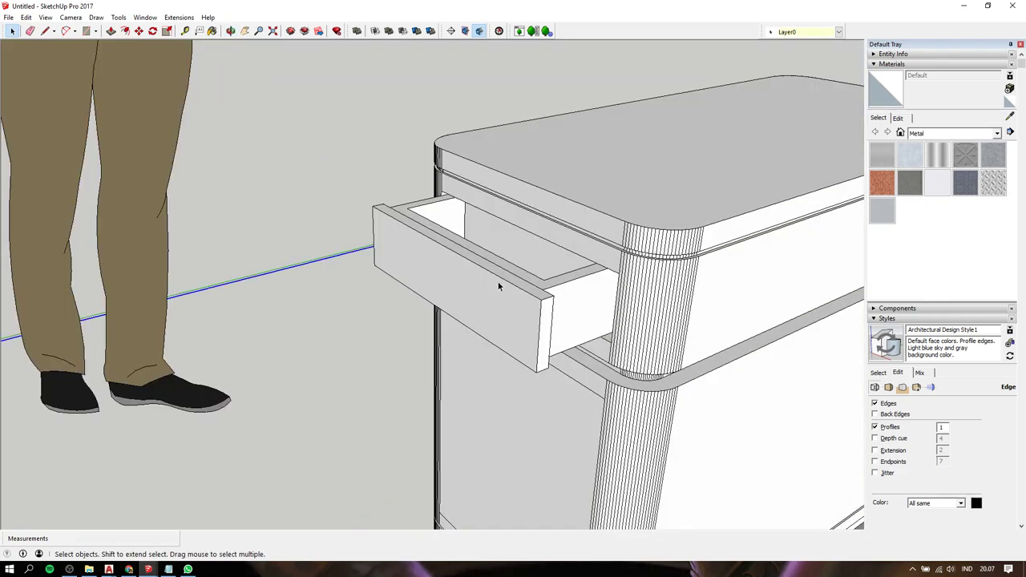
pyautogui.doubleClick(498, 287)
# - Slide the drawer 100mm into the cabinet so it closes
pyautogui.press('m')
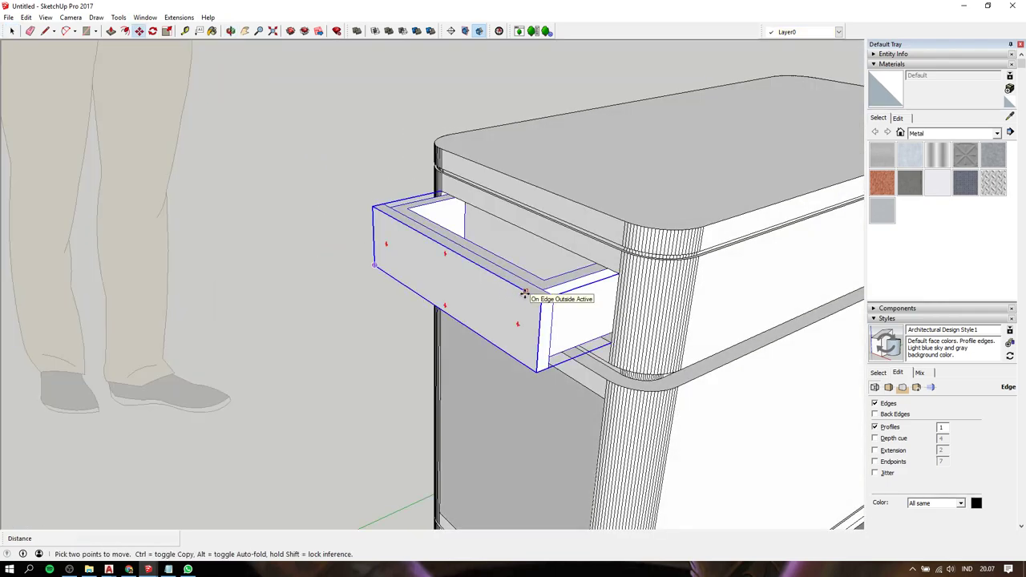
pyautogui.click(526, 293)
pyautogui.click(586, 245)
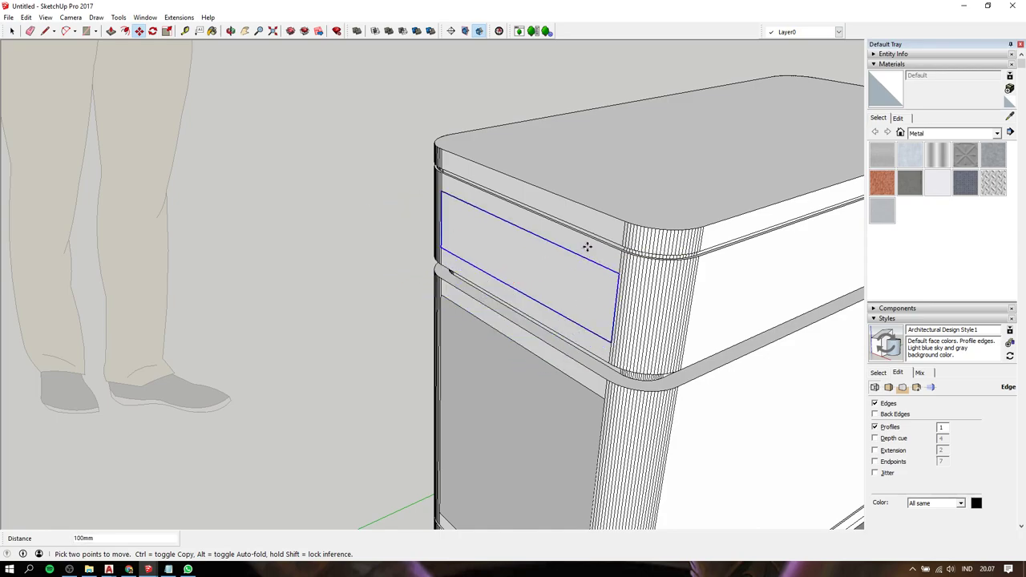
pyautogui.press('space')
pyautogui.click(408, 128)
pyautogui.scroll(-3, 346, 174)
pyautogui.scroll(-3, 346, 174)
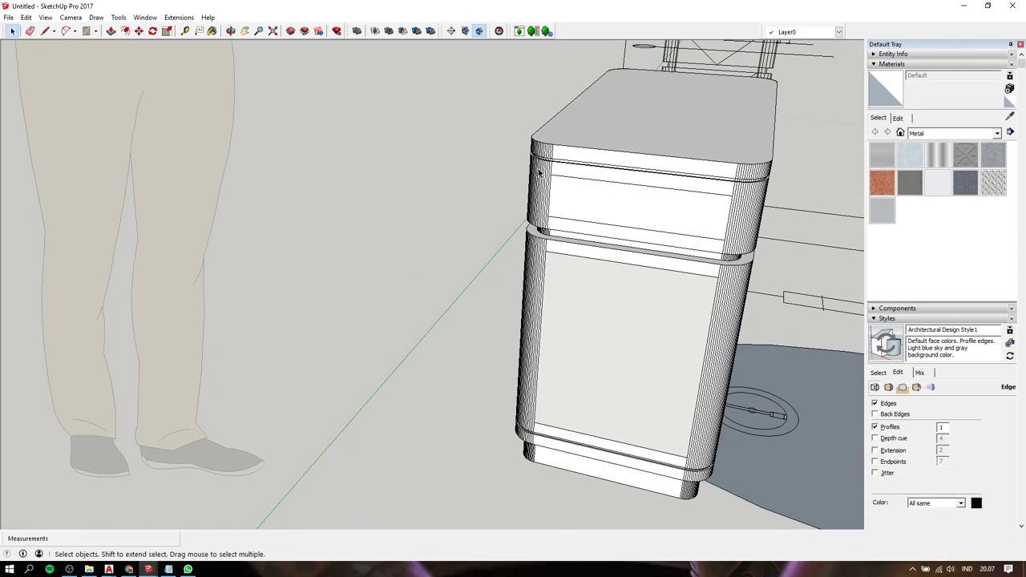
pyautogui.scroll(-2, 609, 201)
# - Copy the drawer and mirror the copy with a -1 scale along green
pyautogui.click(653, 175)
pyautogui.moveTo(653, 174); pyautogui.dragTo(559, 277, button='middle')
pyautogui.press('m')
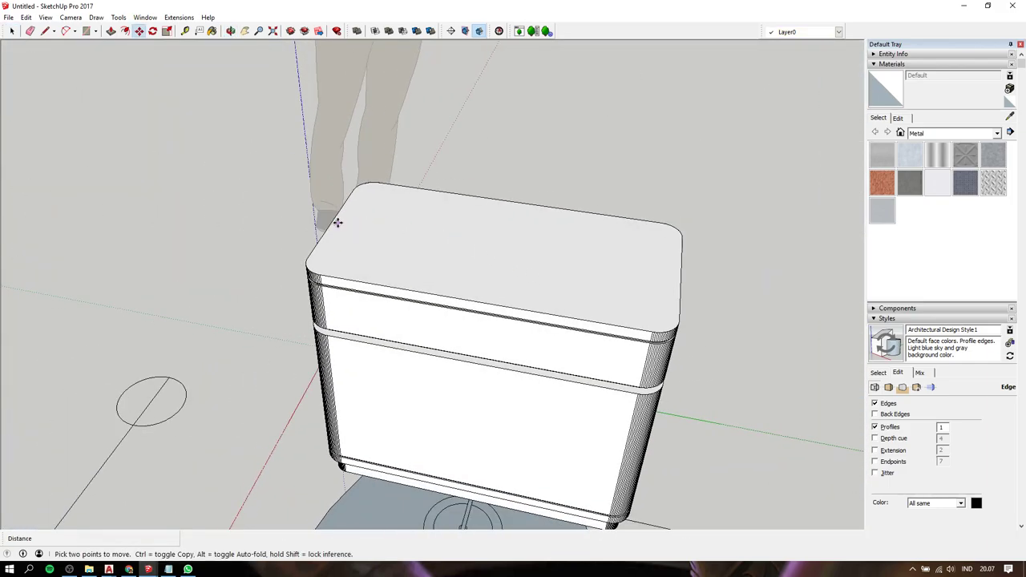
pyautogui.click(335, 225)
pyautogui.press('ctrl')
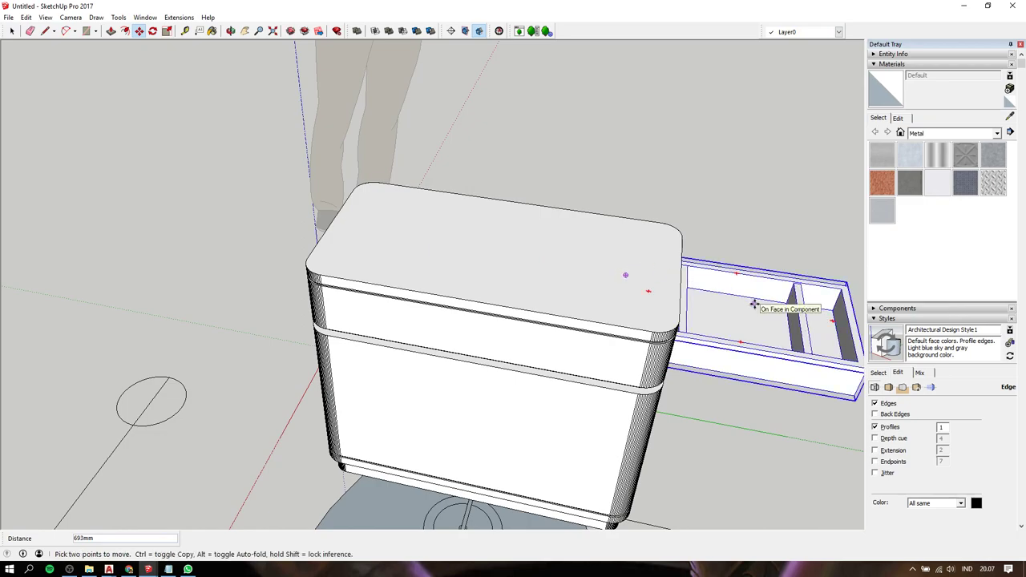
pyautogui.moveTo(754, 304); pyautogui.dragTo(314, 220, button='middle')
pyautogui.press('s')
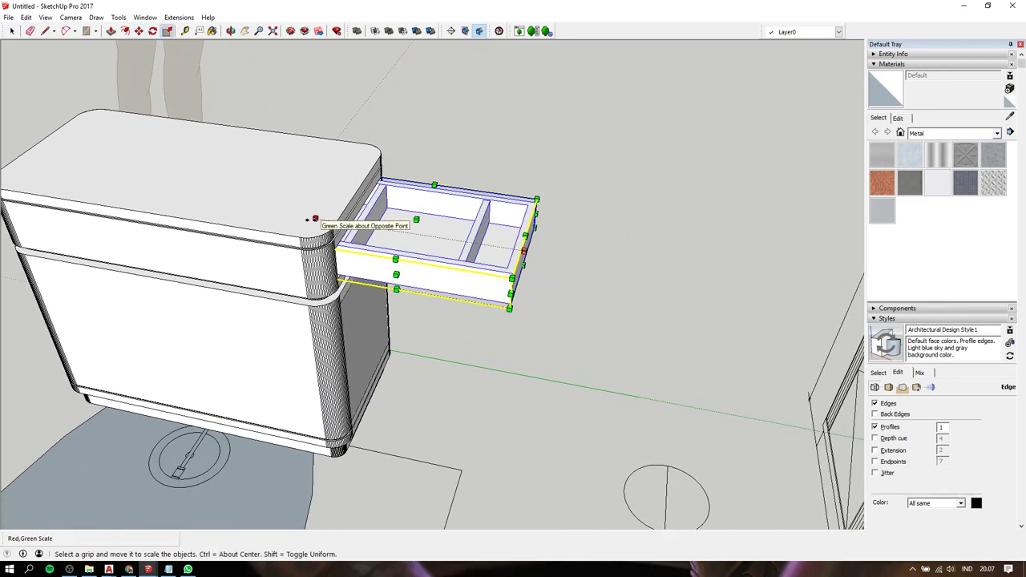
pyautogui.click(314, 219)
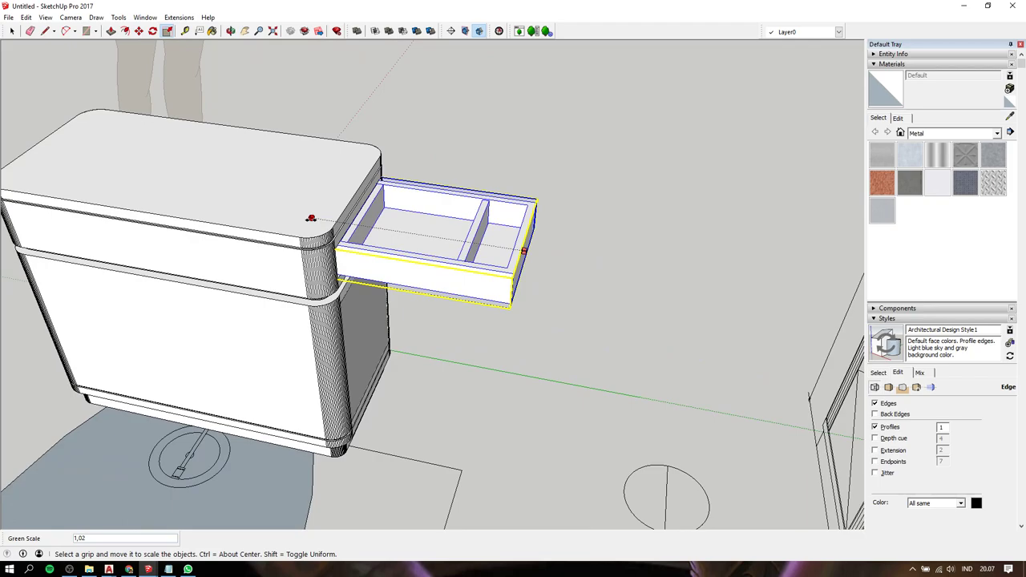
pyautogui.write('1')
pyautogui.press('Return')
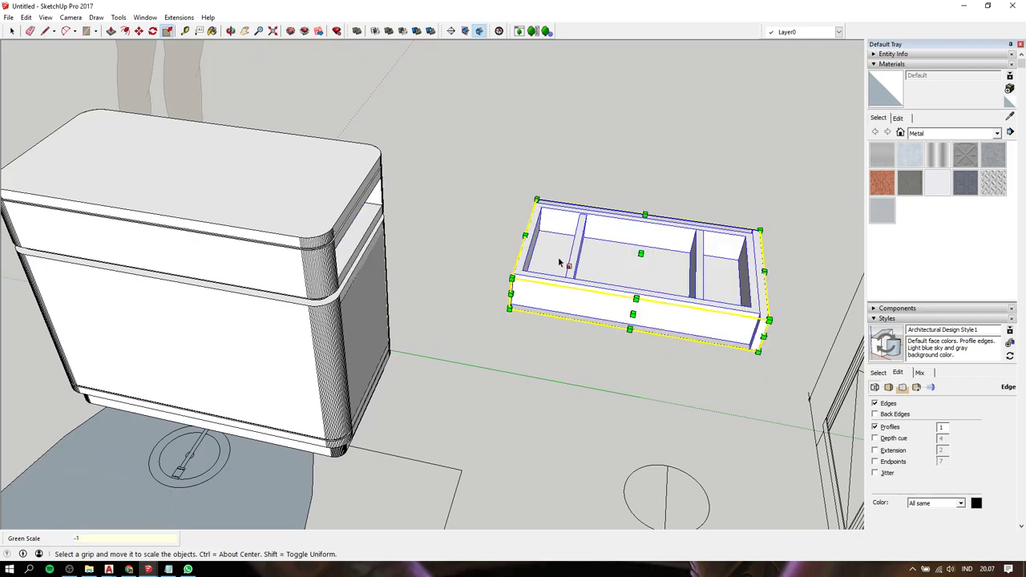
# - Move the mirrored drawer into the cabinet's opposite side opening
pyautogui.press('m')
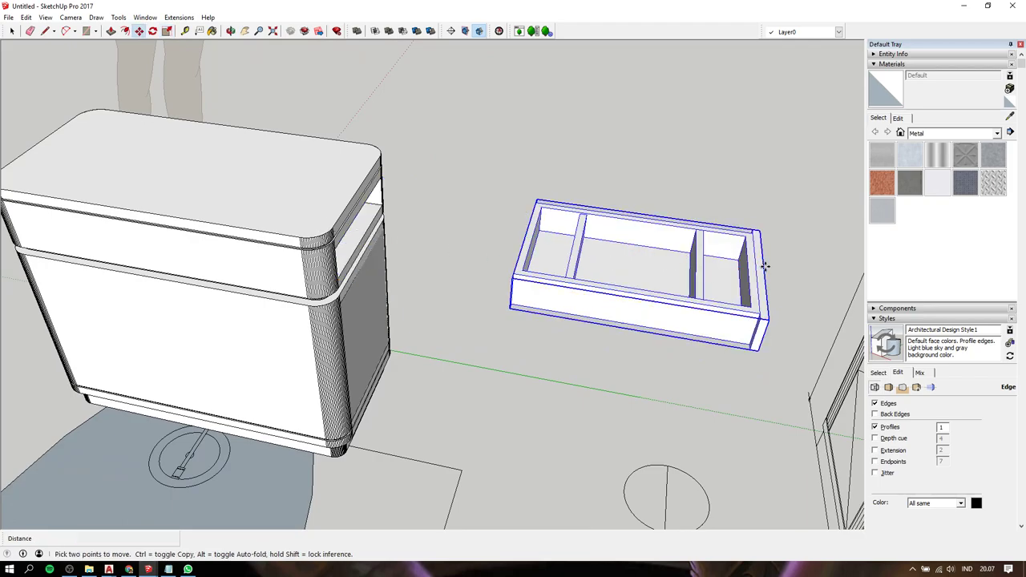
pyautogui.click(763, 270)
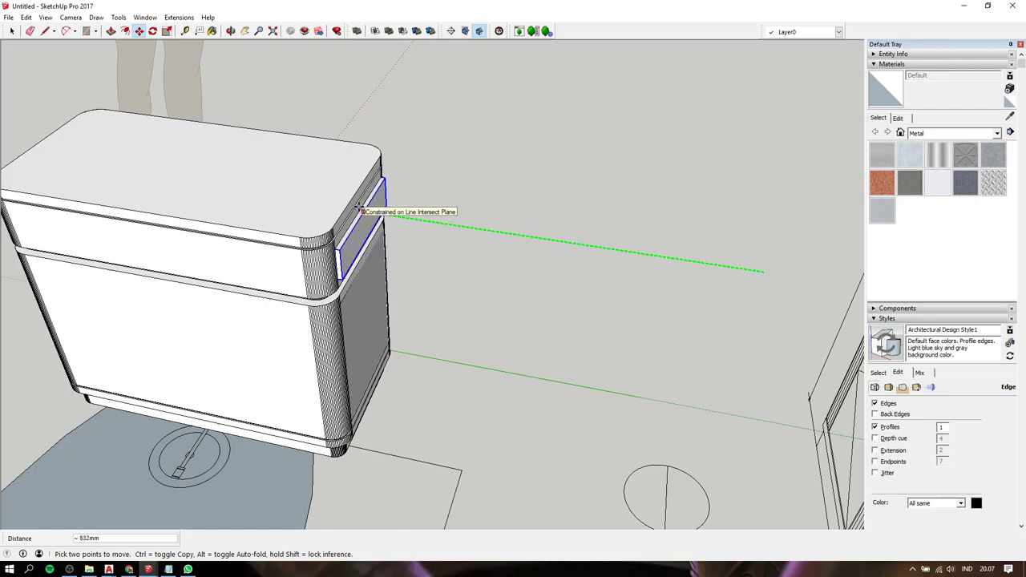
pyautogui.click(364, 196)
pyautogui.press('space')
pyautogui.moveTo(455, 195)
pyautogui.mouseDown(button='middle')
pyautogui.moveTo(275, 179)
pyautogui.moveTo(660, 138)
pyautogui.mouseUp(button='middle')
pyautogui.scroll(-3, 525, 187)
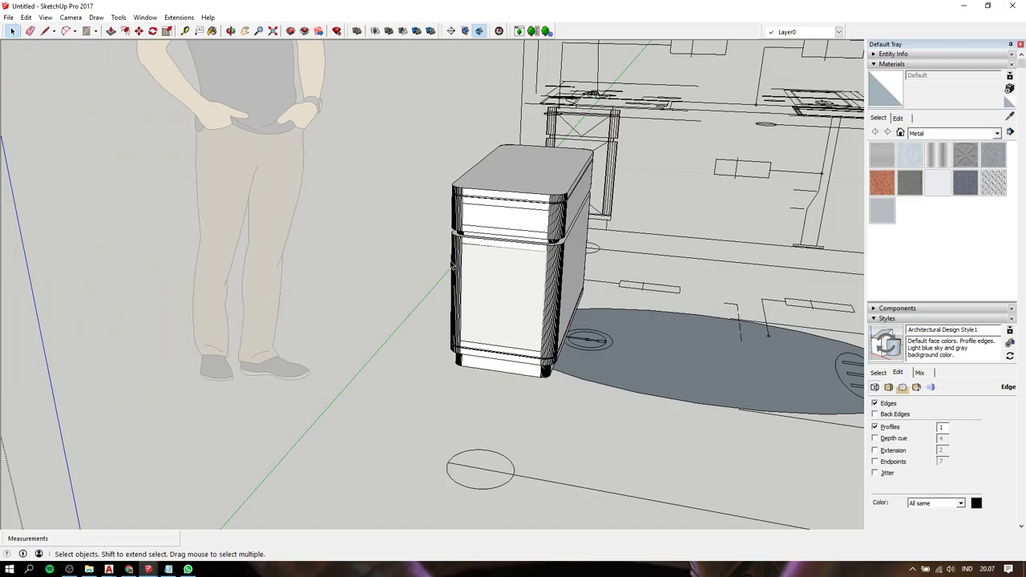
# - Orbit and pan around the closed-drawer cabinet, then bring the Notepad tutorial notes forward
pyautogui.press('Escape')
pyautogui.moveTo(485, 232); pyautogui.dragTo(232, 294, button='middle')
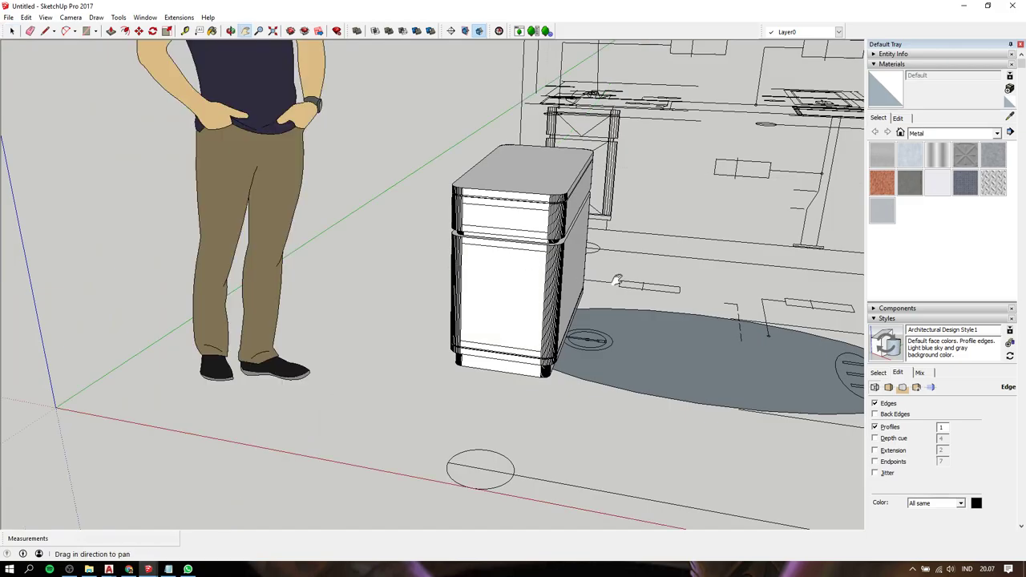
pyautogui.scroll(-3, 114, 183)
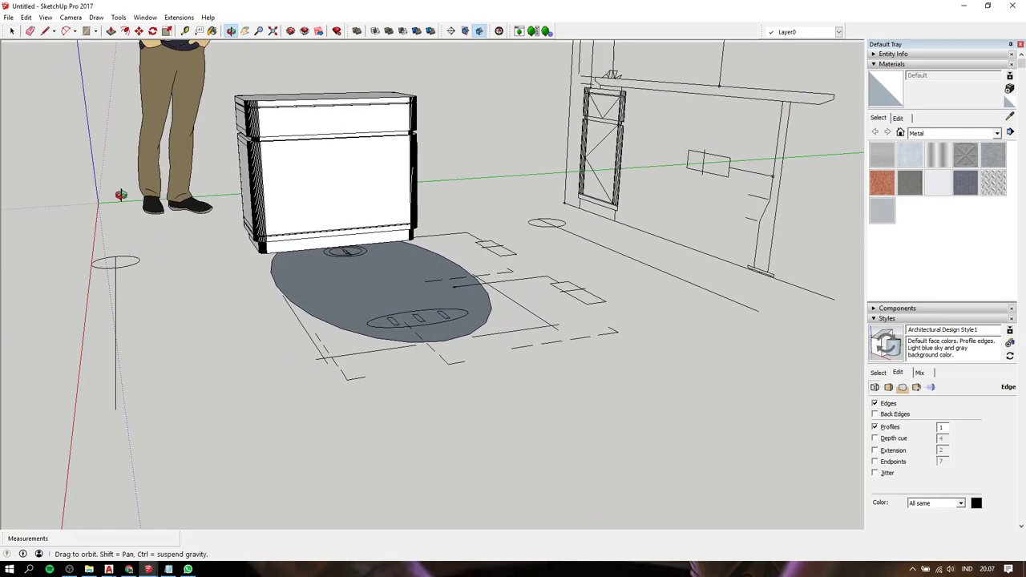
pyautogui.moveTo(114, 182); pyautogui.dragTo(407, 158, button='middle')
pyautogui.scroll(4, 434, 357)
pyautogui.scroll(-3, 434, 356)
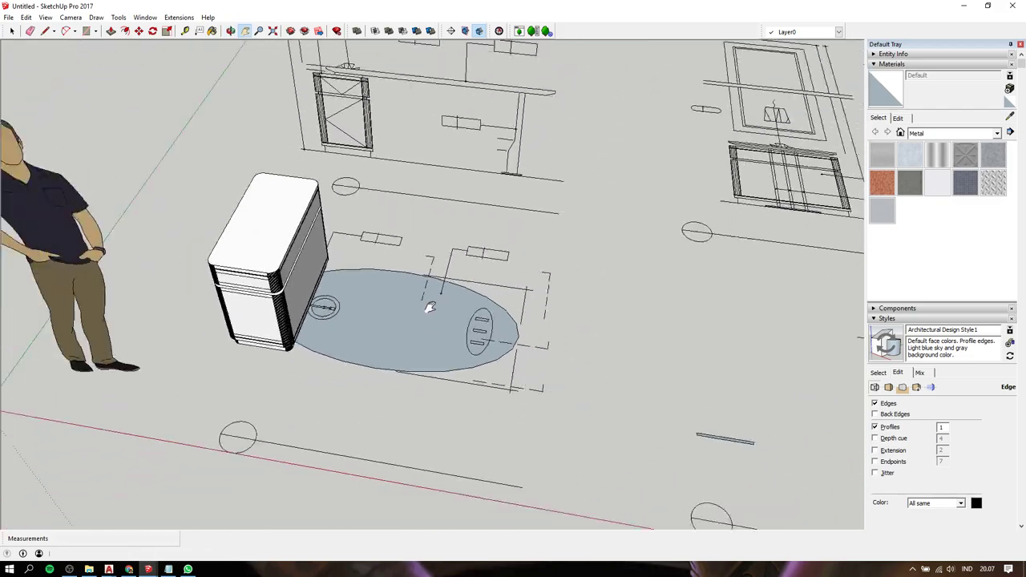
pyautogui.moveTo(434, 357); pyautogui.dragTo(465, 305, button='middle')
pyautogui.moveTo(464, 305); pyautogui.dragTo(479, 304)
pyautogui.scroll(3, 474, 259)
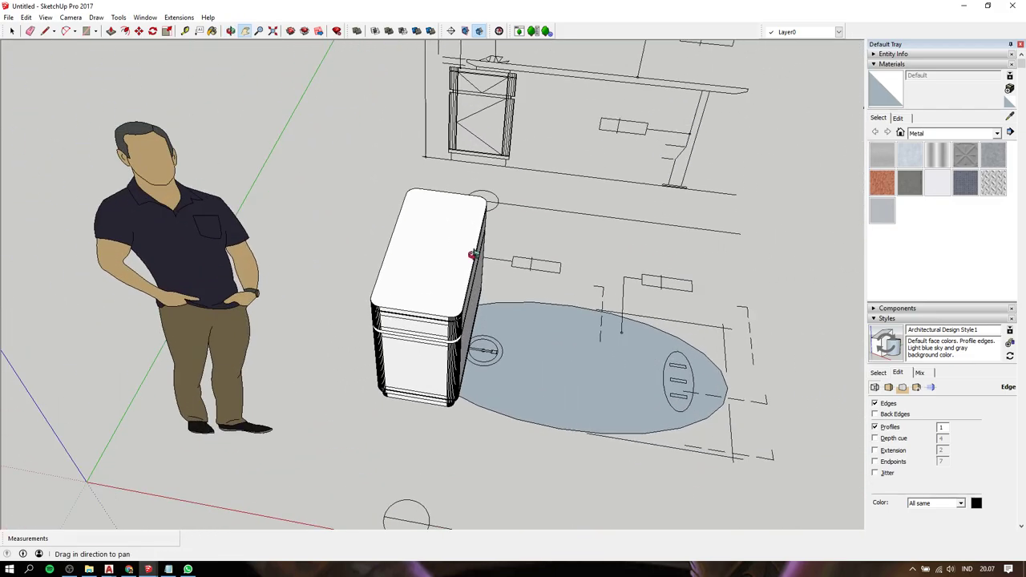
pyautogui.scroll(-2, 473, 254)
pyautogui.moveTo(473, 254)
pyautogui.mouseDown(button='middle')
pyautogui.moveTo(407, 201)
pyautogui.moveTo(723, 207)
pyautogui.moveTo(332, 321)
pyautogui.moveTo(601, 320)
pyautogui.mouseUp(button='middle')
pyautogui.scroll(3, 723, 206)
pyautogui.scroll(-3, 724, 206)
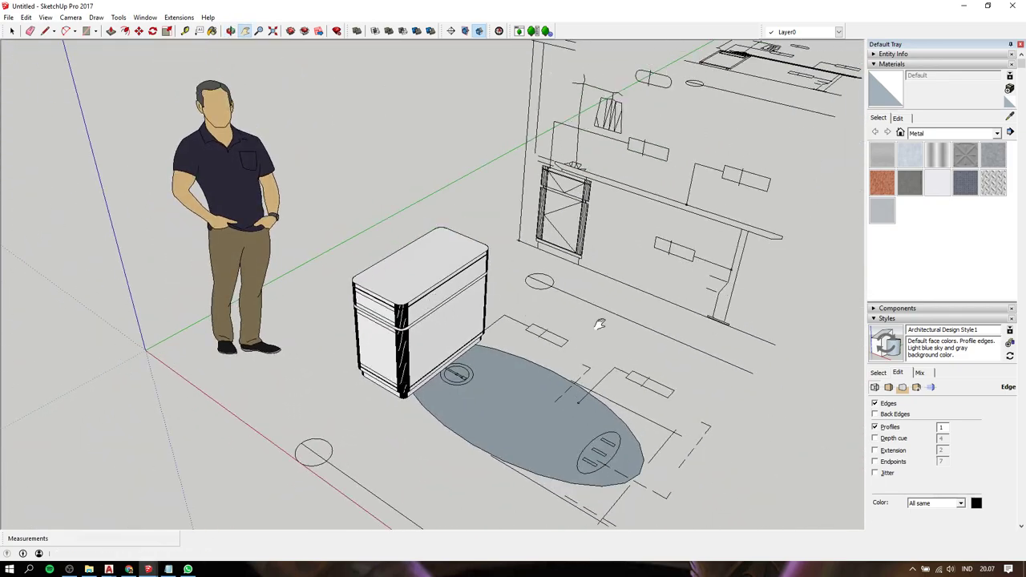
pyautogui.click(166, 568)
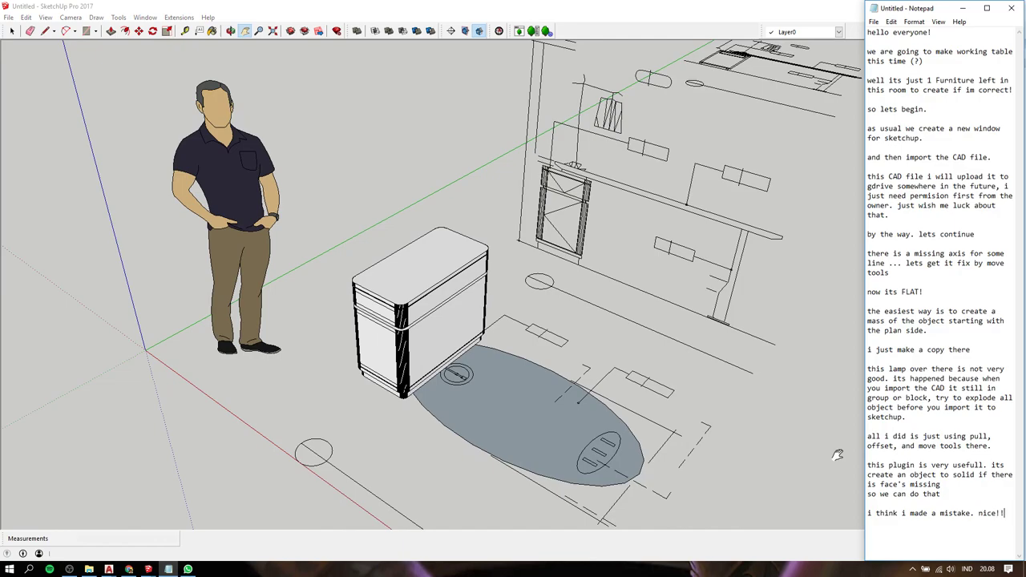
# - Select all the old Notepad notes text and delete it
pyautogui.hotkey('ctrl', 'a')
pyautogui.press('BackSpace')
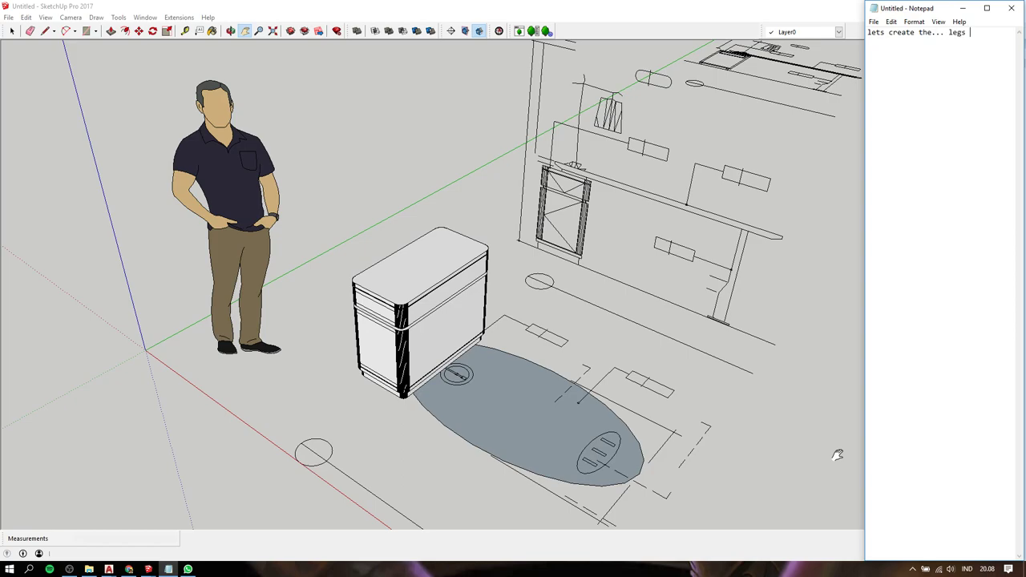
# - Zoom in on the oval shapes from above and select the small oval base
pyautogui.click(694, 307)
pyautogui.moveTo(654, 356); pyautogui.dragTo(556, 240)
pyautogui.scroll(3, 481, 302)
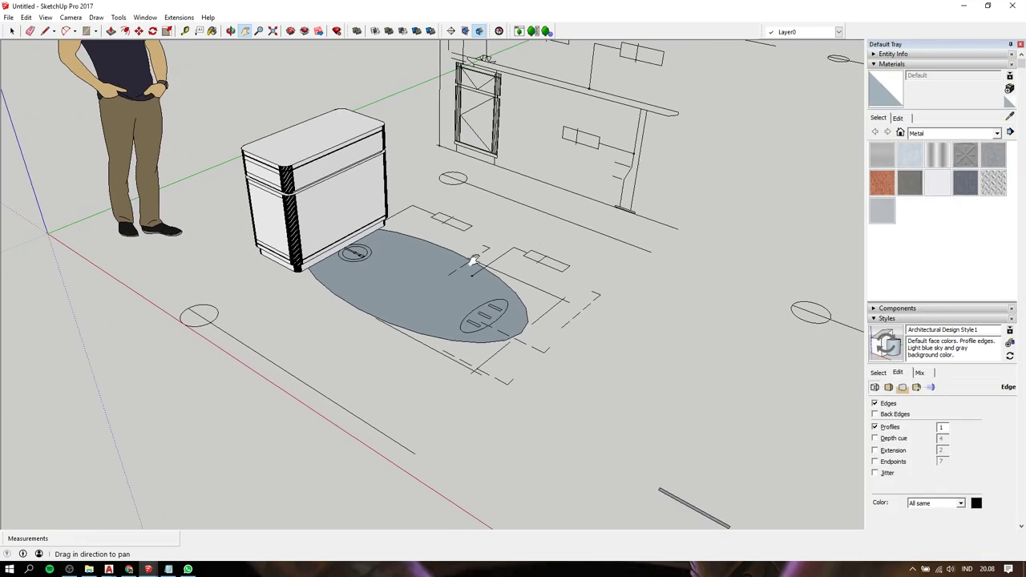
pyautogui.scroll(5, 481, 312)
pyautogui.scroll(3, 486, 297)
pyautogui.moveTo(486, 297)
pyautogui.mouseDown(button='middle')
pyautogui.moveTo(623, 412)
pyautogui.moveTo(572, 291)
pyautogui.mouseUp(button='middle')
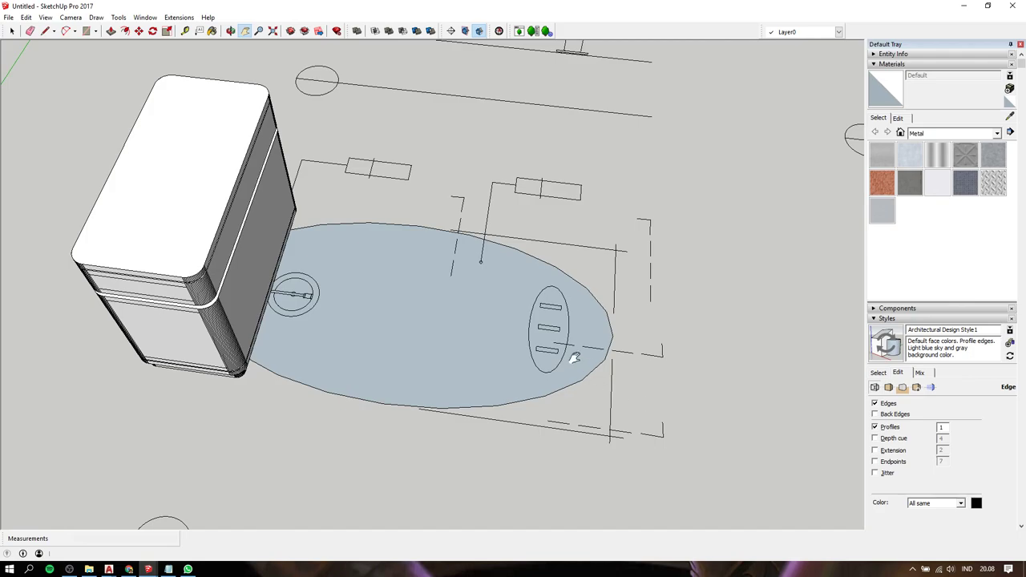
pyautogui.scroll(3, 569, 305)
pyautogui.click(567, 304)
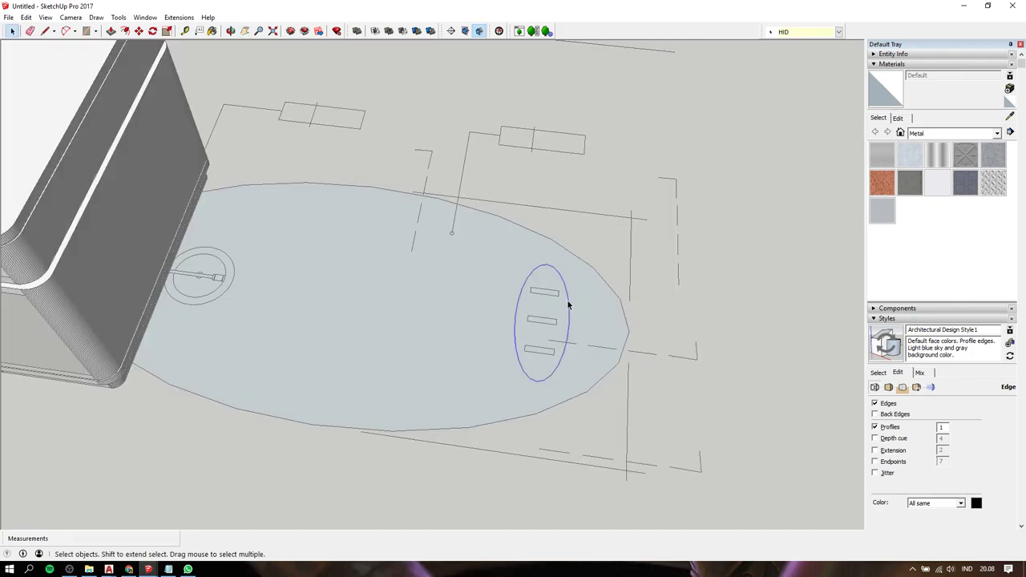
# - Draw a test line across the small oval, then remove it and reselect the oval face
pyautogui.press('l')
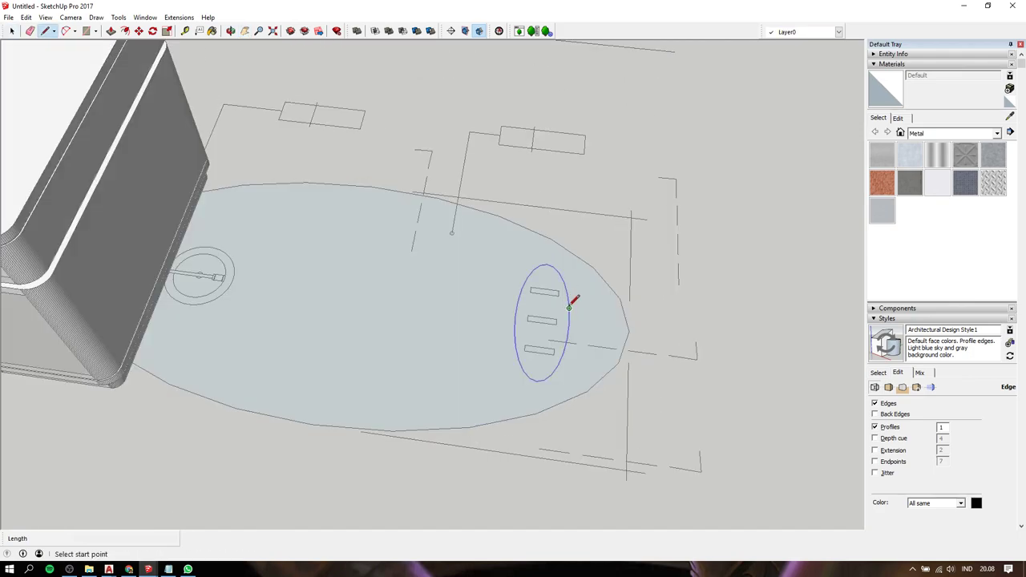
pyautogui.click(568, 307)
pyautogui.click(519, 304)
pyautogui.press('space')
pyautogui.click(530, 309)
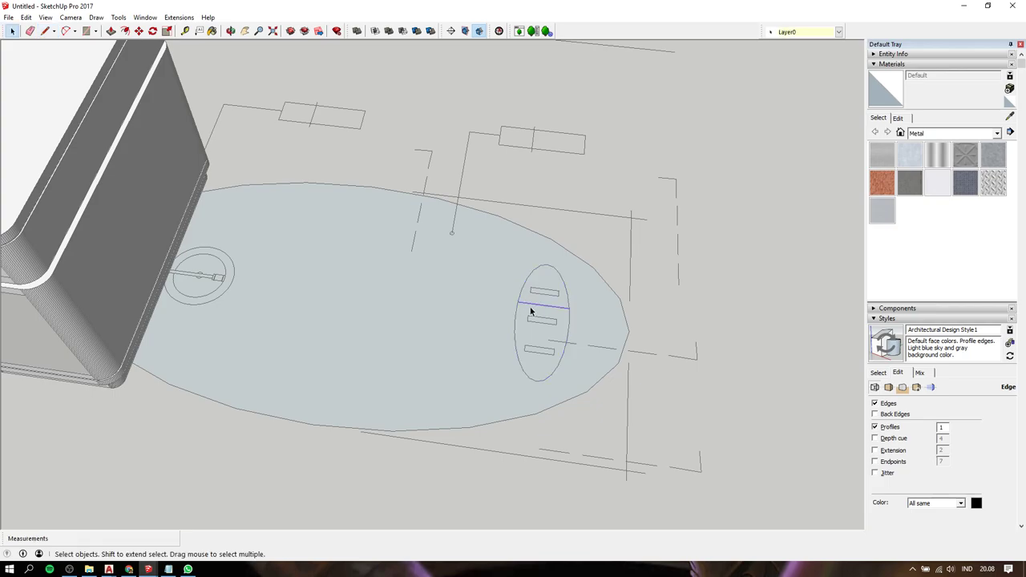
pyautogui.click(516, 313)
pyautogui.scroll(1, 525, 312)
pyautogui.scroll(1, 525, 313)
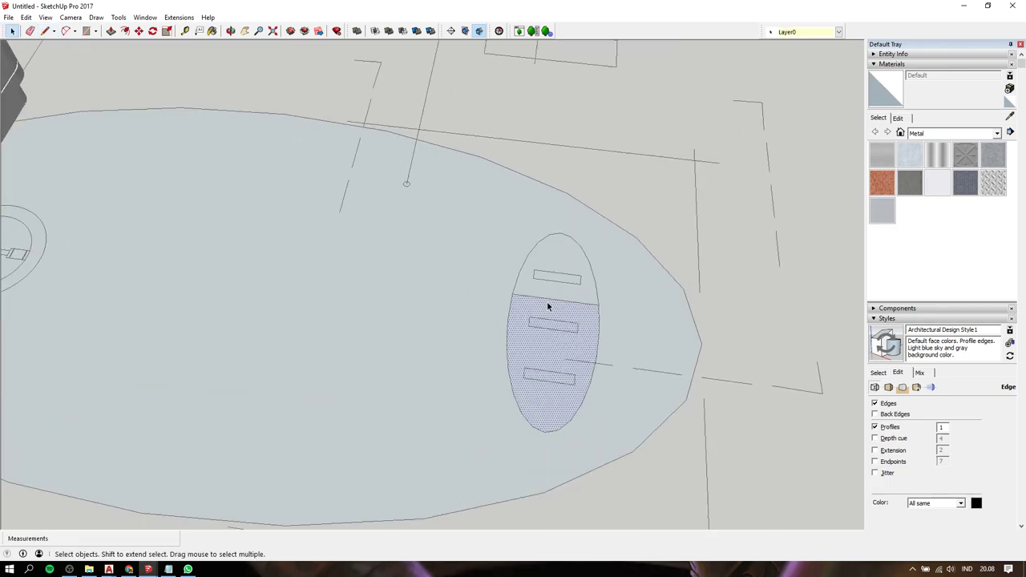
pyautogui.click(548, 302)
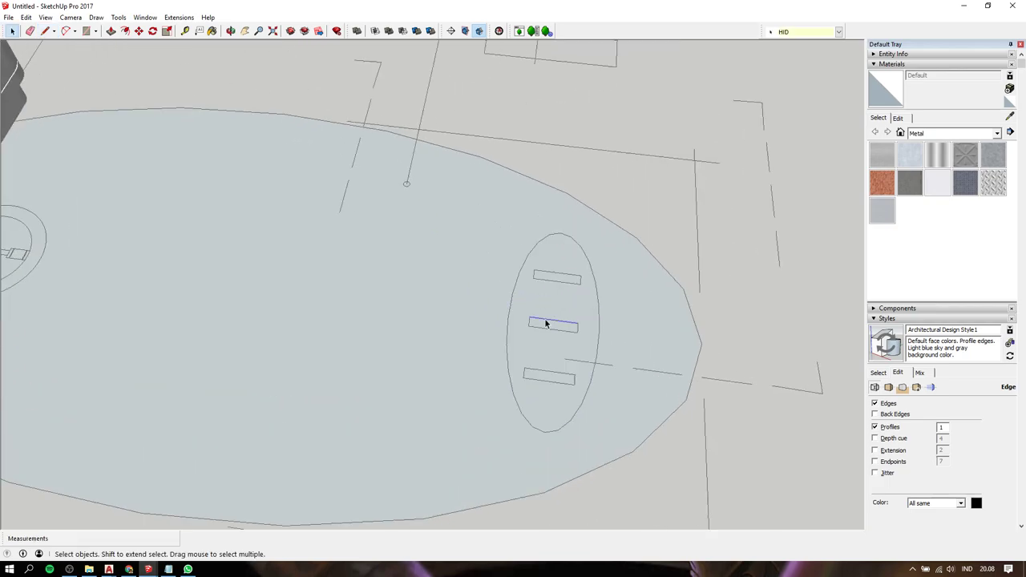
pyautogui.click(548, 299)
pyautogui.scroll(1, 557, 291)
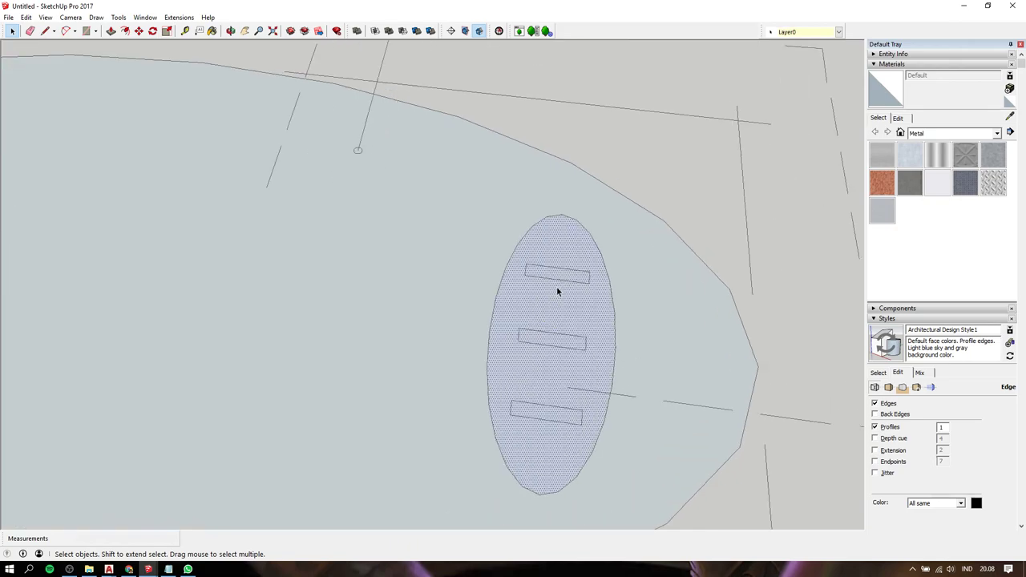
# - Draw three slot rectangles (top, middle, bottom) inside the small oval
pyautogui.press('r')
pyautogui.click(526, 264)
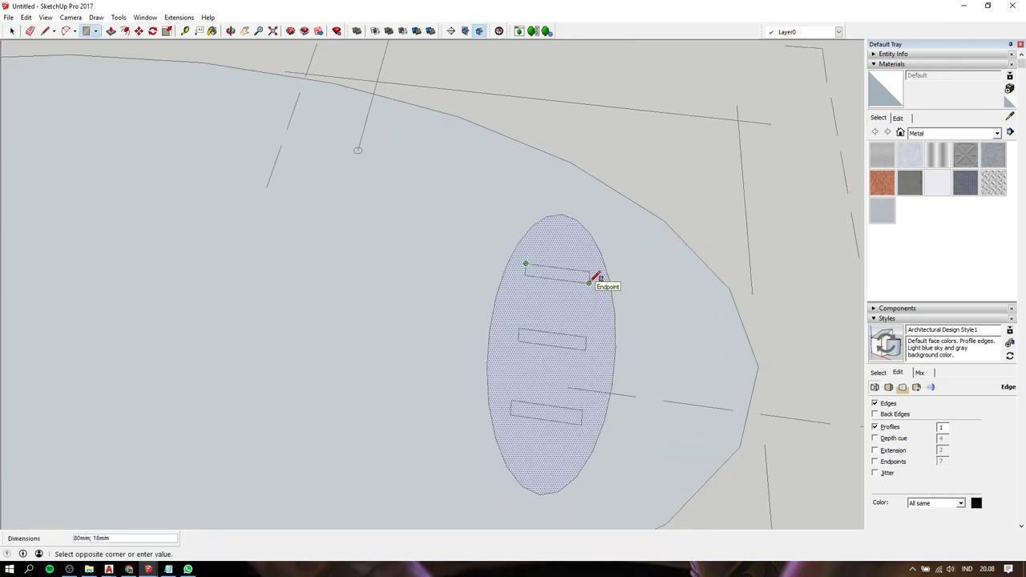
pyautogui.click(590, 282)
pyautogui.click(520, 327)
pyautogui.click(586, 349)
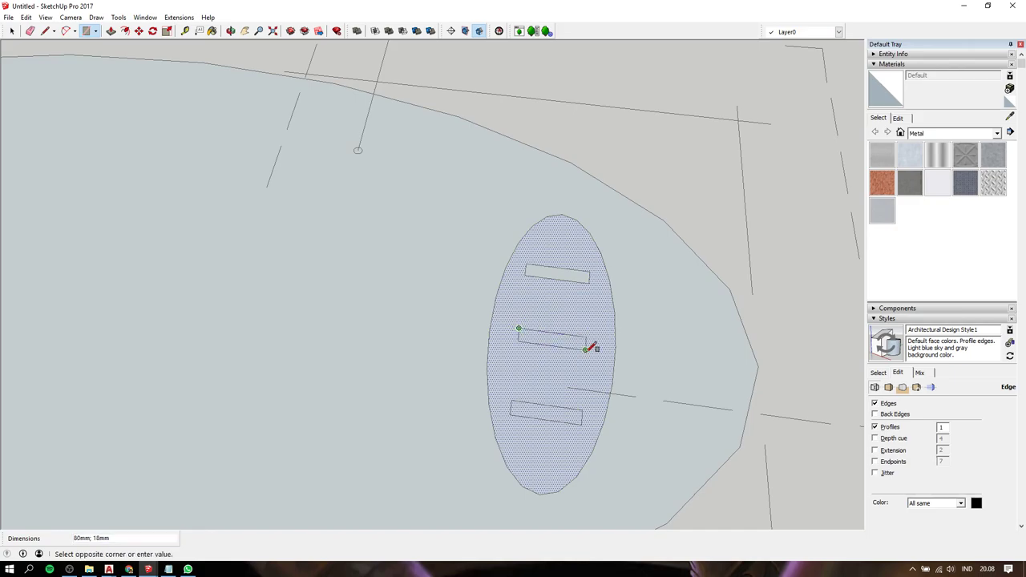
pyautogui.click(511, 400)
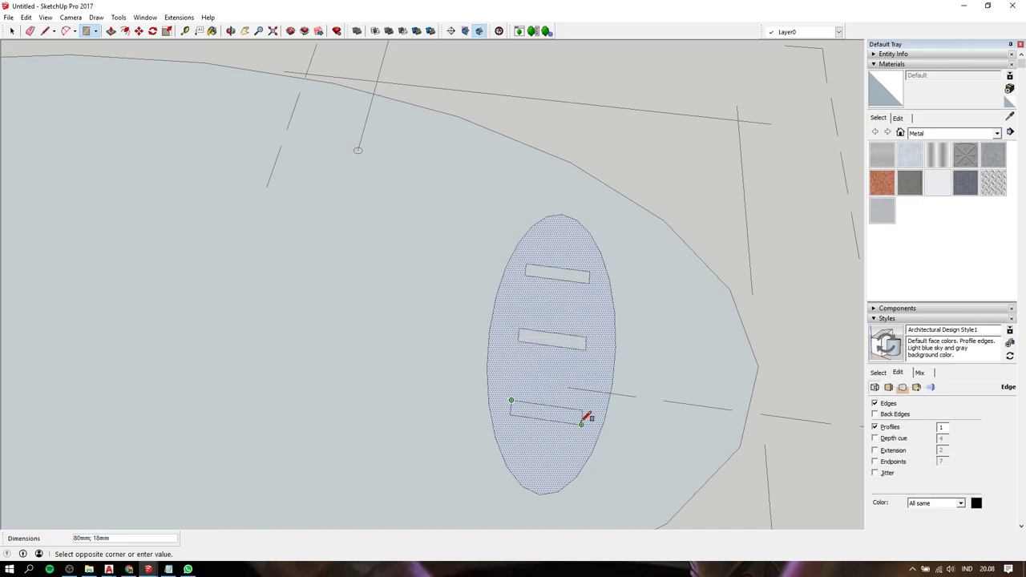
pyautogui.click(582, 423)
pyautogui.press('space')
# - Start pulling the small oval face upward, about 1630mm, into a tall column
pyautogui.press('p')
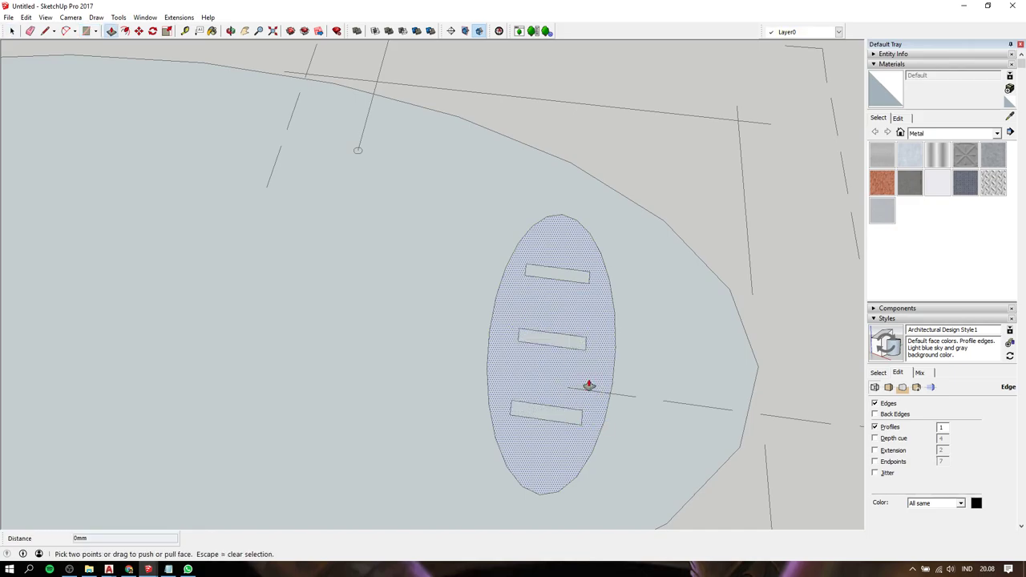
pyautogui.click(589, 384)
pyautogui.scroll(-3, 589, 385)
pyautogui.scroll(-5, 589, 384)
# - Finish extruding the small oval plate at about 15 mm, leaving the three slots recessed
pyautogui.moveTo(633, 188); pyautogui.dragTo(408, 100, button='middle')
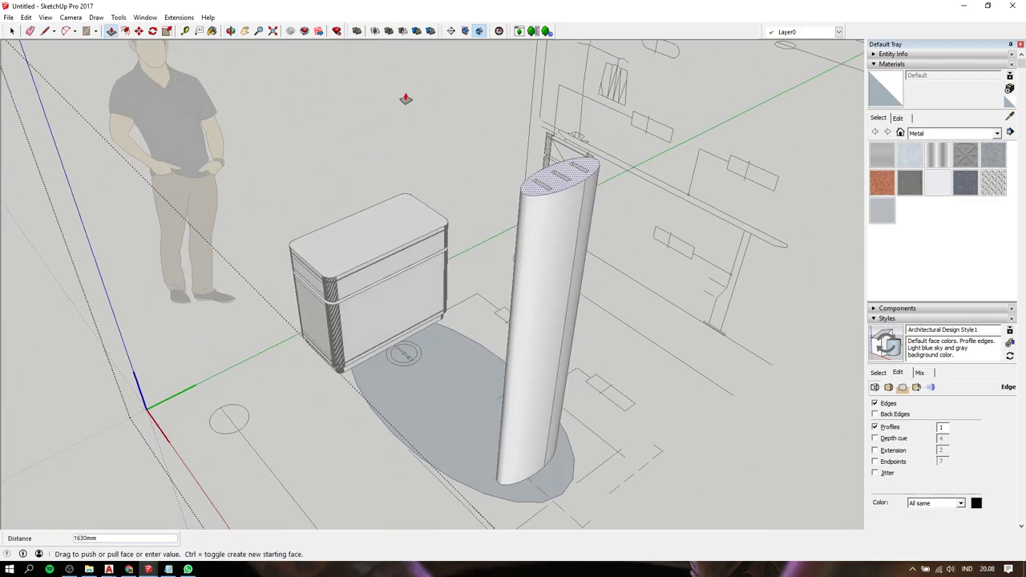
pyautogui.scroll(3, 737, 334)
pyautogui.scroll(3, 710, 347)
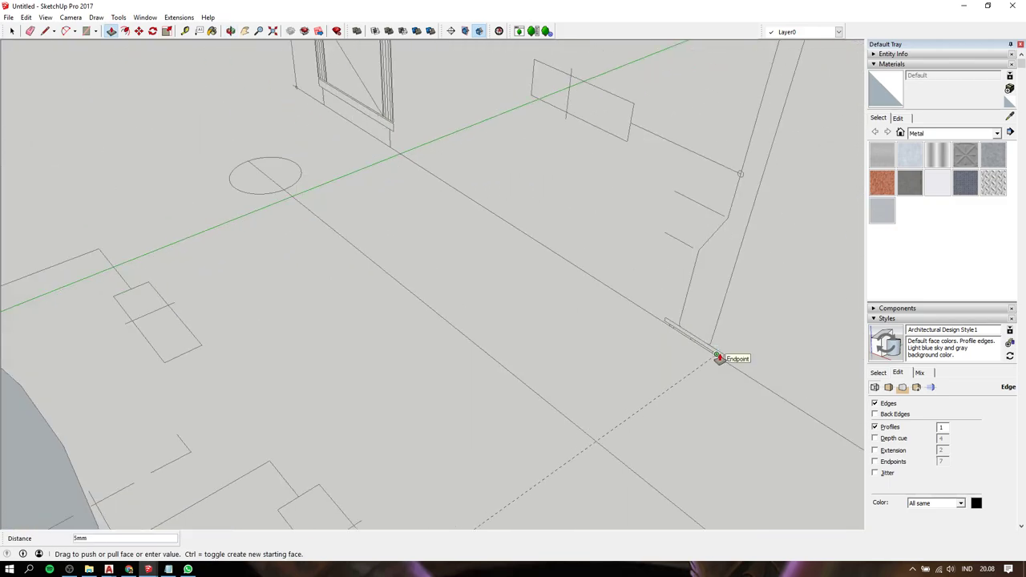
pyautogui.scroll(2, 718, 358)
pyautogui.click(718, 342)
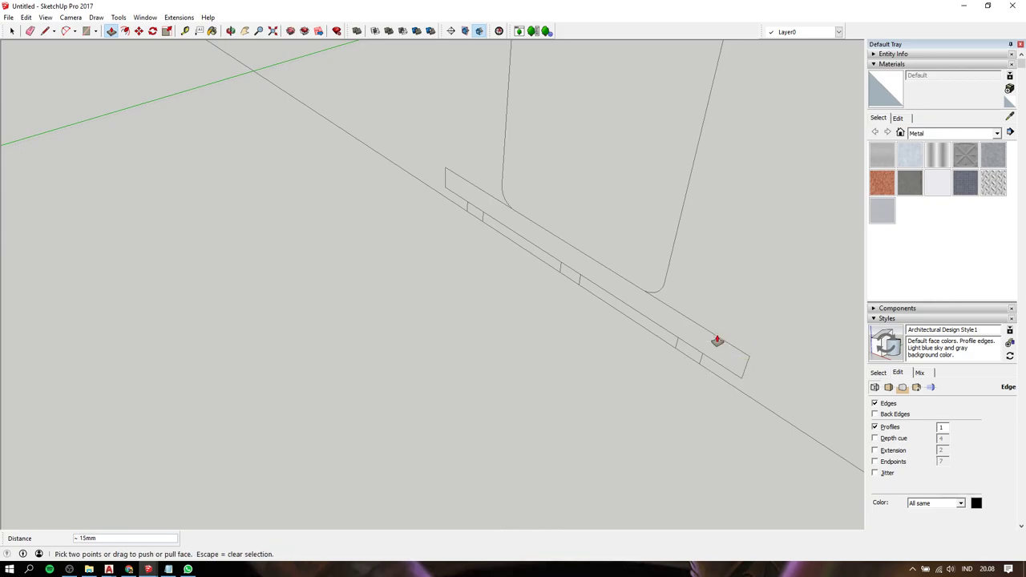
pyautogui.scroll(1, 718, 342)
pyautogui.scroll(-2, 717, 343)
pyautogui.scroll(-3, 717, 343)
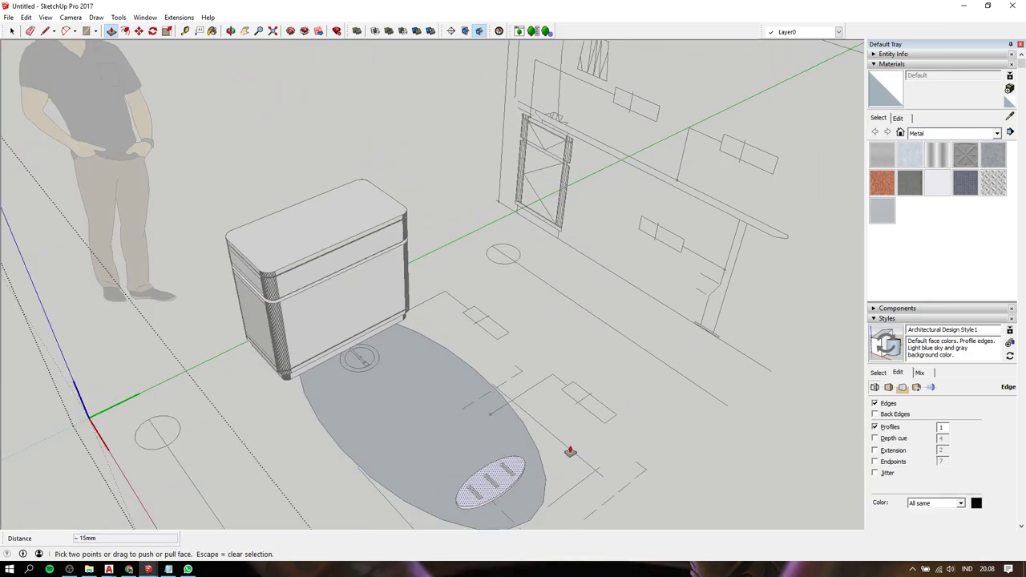
# - Pan and orbit around the 15 mm plate to inspect it from eye level and from above
pyautogui.keyDown('shift'); pyautogui.moveTo(541, 465); pyautogui.dragTo(513, 315, button='middle'); pyautogui.keyUp('shift')
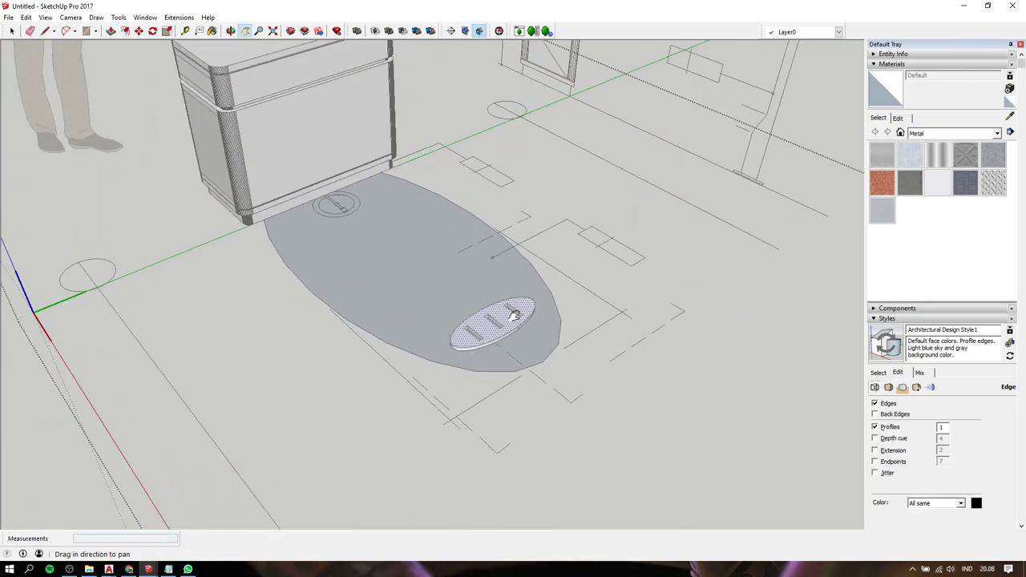
pyautogui.scroll(2, 514, 315)
pyautogui.scroll(2, 514, 316)
pyautogui.scroll(2, 508, 327)
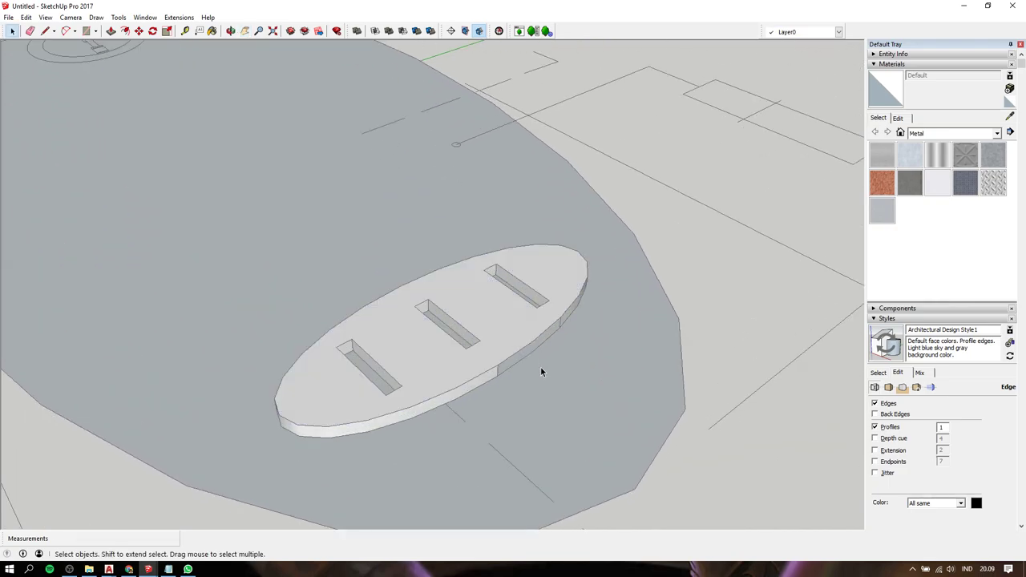
pyautogui.moveTo(465, 319); pyautogui.dragTo(689, 120, button='middle')
pyautogui.scroll(3, 520, 318)
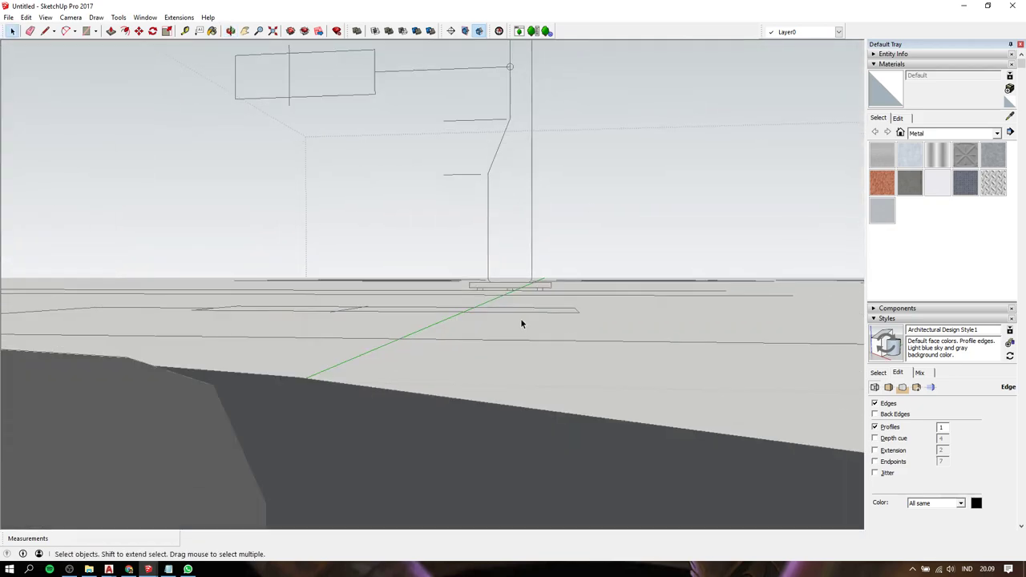
pyautogui.scroll(-3, 508, 336)
pyautogui.scroll(1, 500, 350)
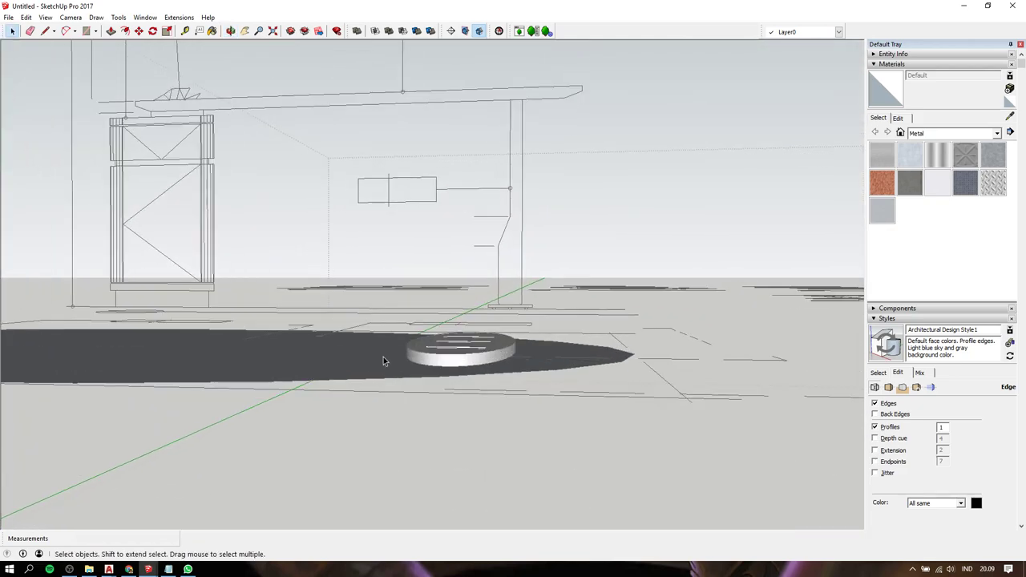
pyautogui.moveTo(383, 356); pyautogui.dragTo(428, 478, button='middle')
pyautogui.scroll(2, 428, 479)
# - Lift the large oval face 690 mm up to cabinet-top height with Move
pyautogui.scroll(-2, 347, 395)
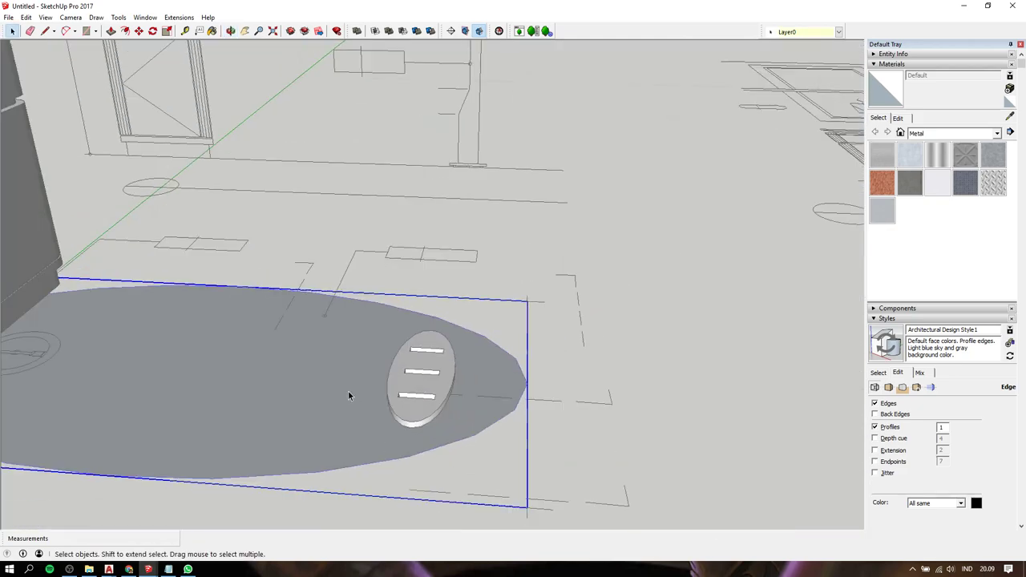
pyautogui.scroll(-2, 348, 395)
pyautogui.press('m')
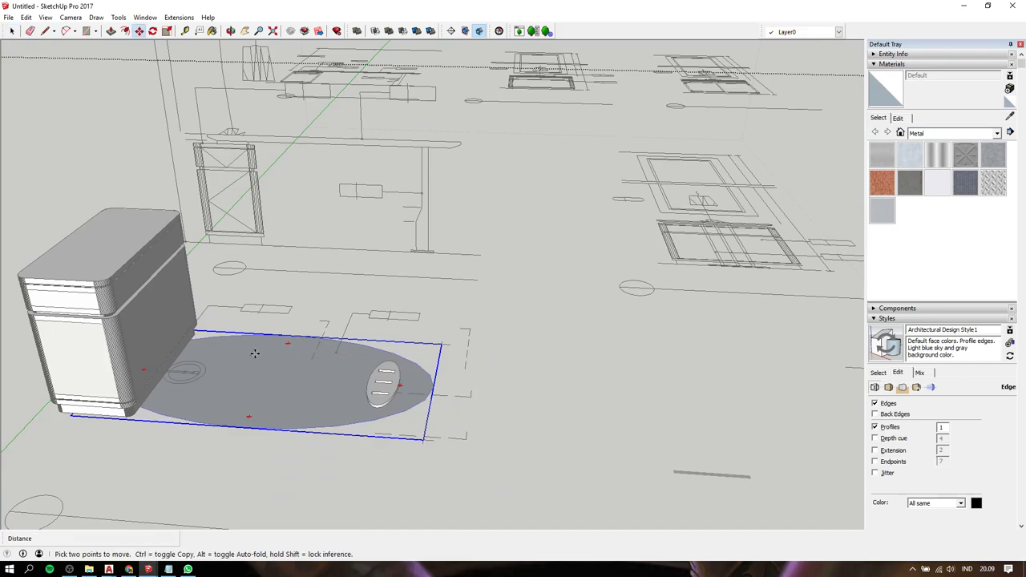
pyautogui.click(254, 354)
pyautogui.click(97, 250)
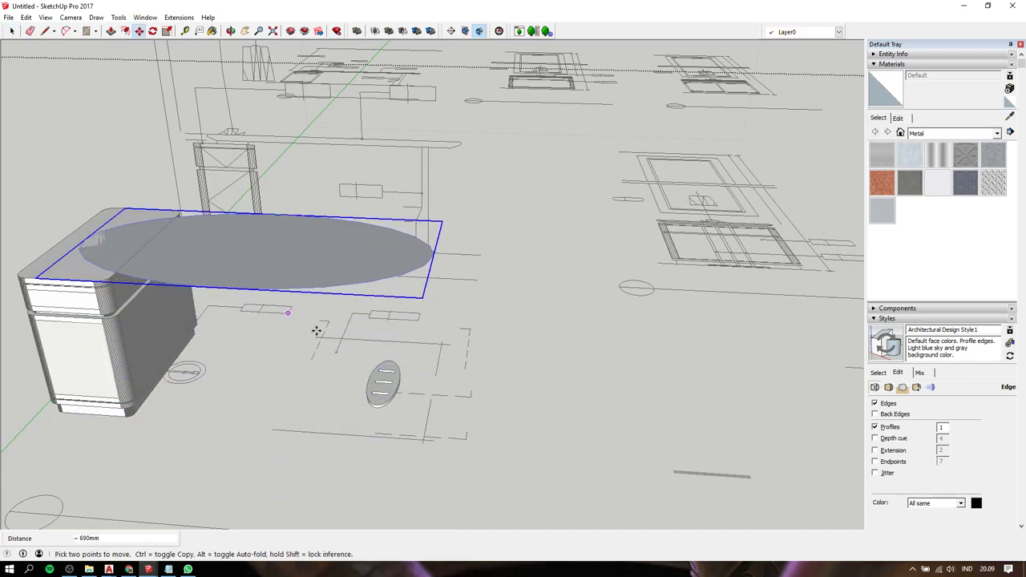
pyautogui.scroll(2, 388, 381)
pyautogui.scroll(2, 375, 389)
# - Select the slotted base plate and orbit around it from ground level and low angles
pyautogui.moveTo(375, 389)
pyautogui.mouseDown(button='middle')
pyautogui.moveTo(423, 190)
pyautogui.moveTo(401, 188)
pyautogui.moveTo(373, 393)
pyautogui.mouseUp(button='middle')
pyautogui.press('space')
pyautogui.click(372, 403)
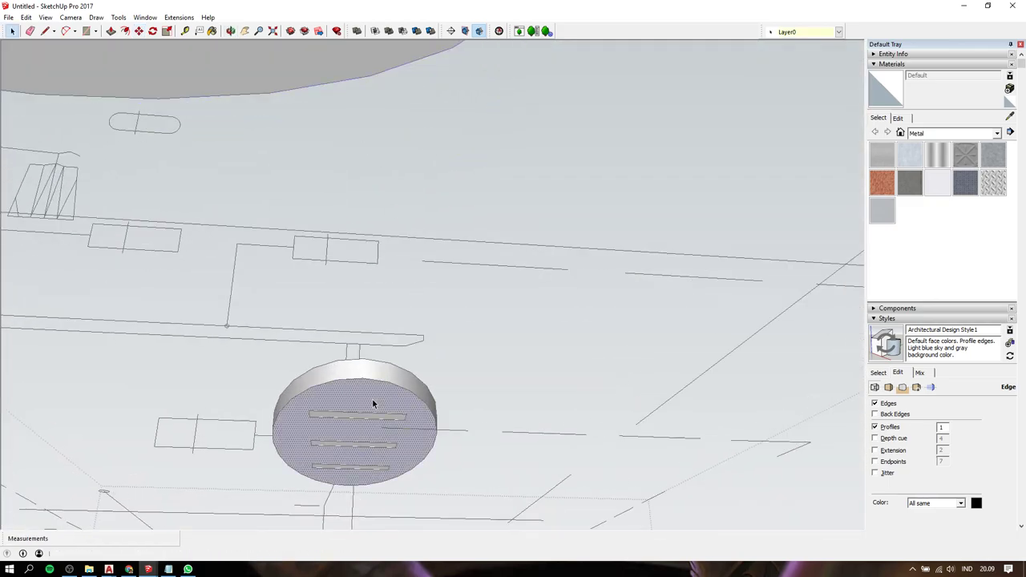
pyautogui.press('f')
pyautogui.click(374, 386)
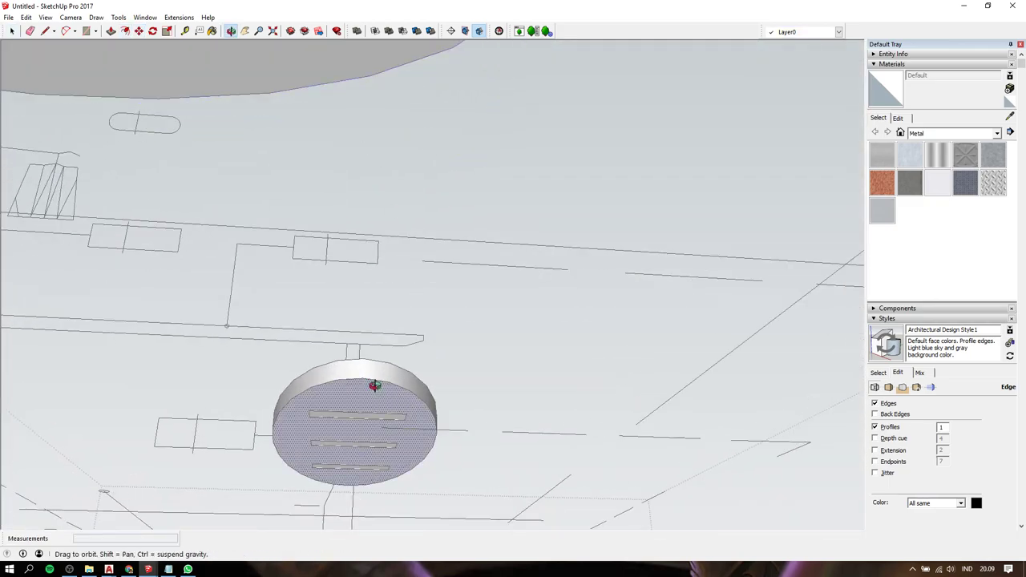
pyautogui.moveTo(375, 385); pyautogui.dragTo(277, 502, button='middle')
pyautogui.scroll(3, 553, 365)
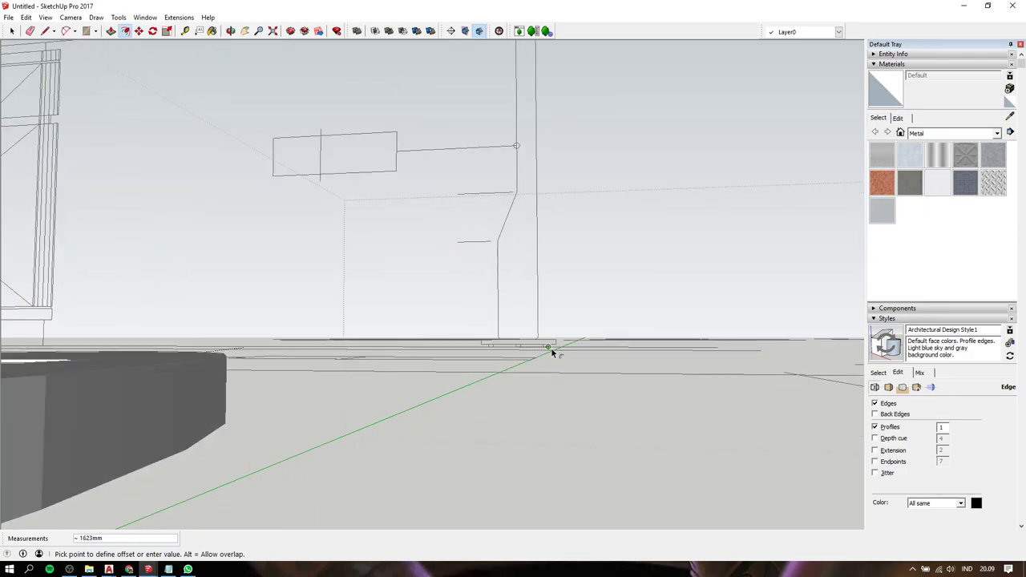
pyautogui.moveTo(293, 387); pyautogui.dragTo(346, 261, button='middle')
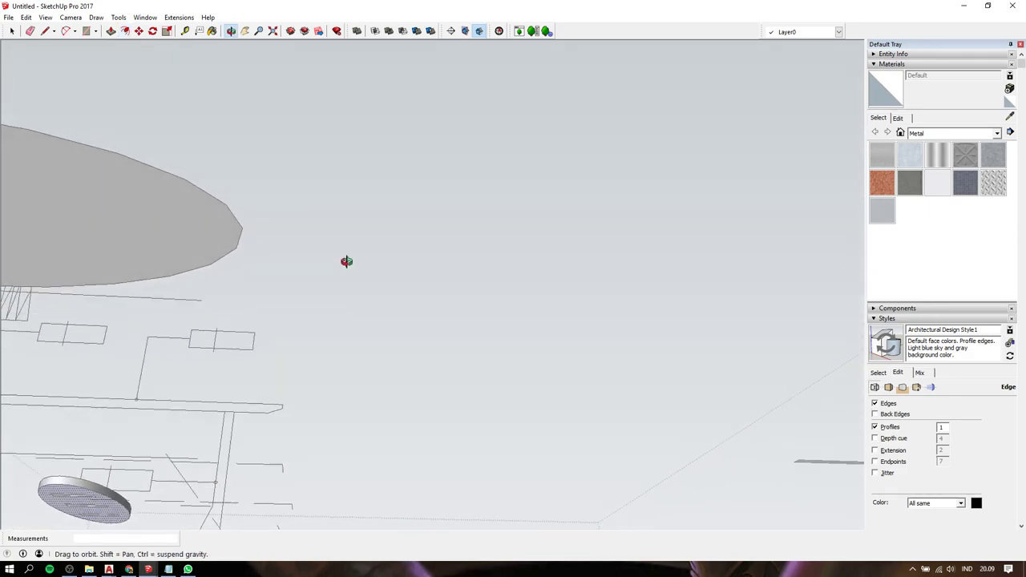
pyautogui.moveTo(301, 353)
pyautogui.mouseDown(button='middle')
pyautogui.moveTo(428, 217)
pyautogui.moveTo(605, 150)
pyautogui.moveTo(634, 81)
pyautogui.moveTo(543, 373)
pyautogui.mouseUp(button='middle')
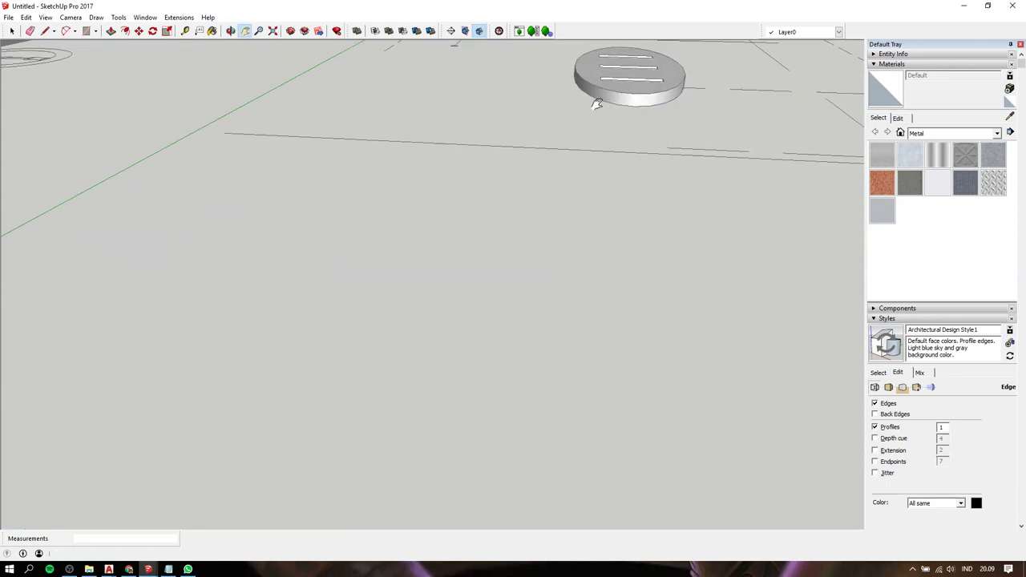
# - Draw a line on the oval base joining the top slot's corner to another slot's corner
pyautogui.moveTo(596, 104)
pyautogui.mouseDown(button='middle')
pyautogui.moveTo(495, 367)
pyautogui.moveTo(556, 299)
pyautogui.moveTo(533, 359)
pyautogui.mouseUp(button='middle')
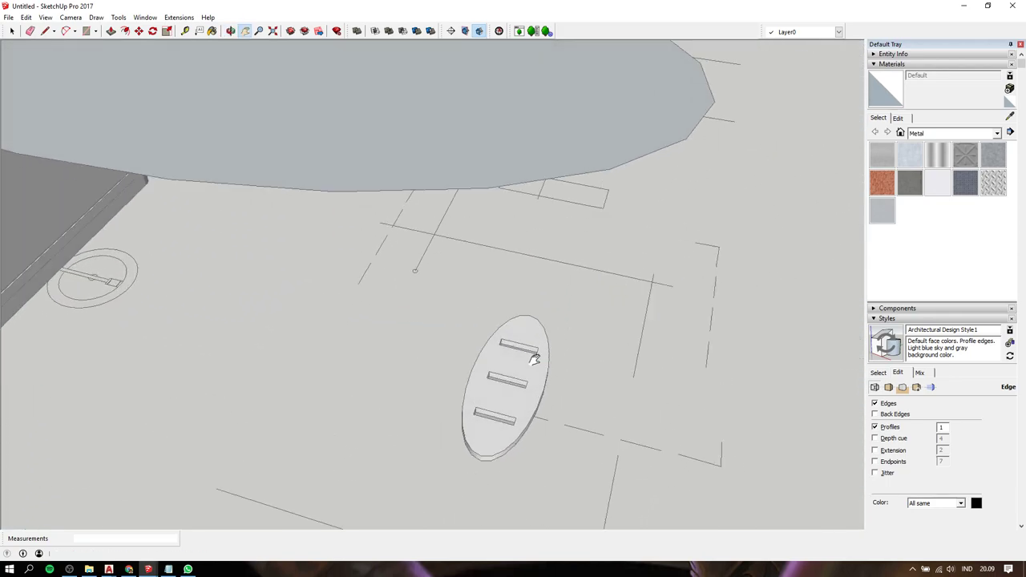
pyautogui.scroll(3, 534, 359)
pyautogui.press('l')
pyautogui.click(541, 336)
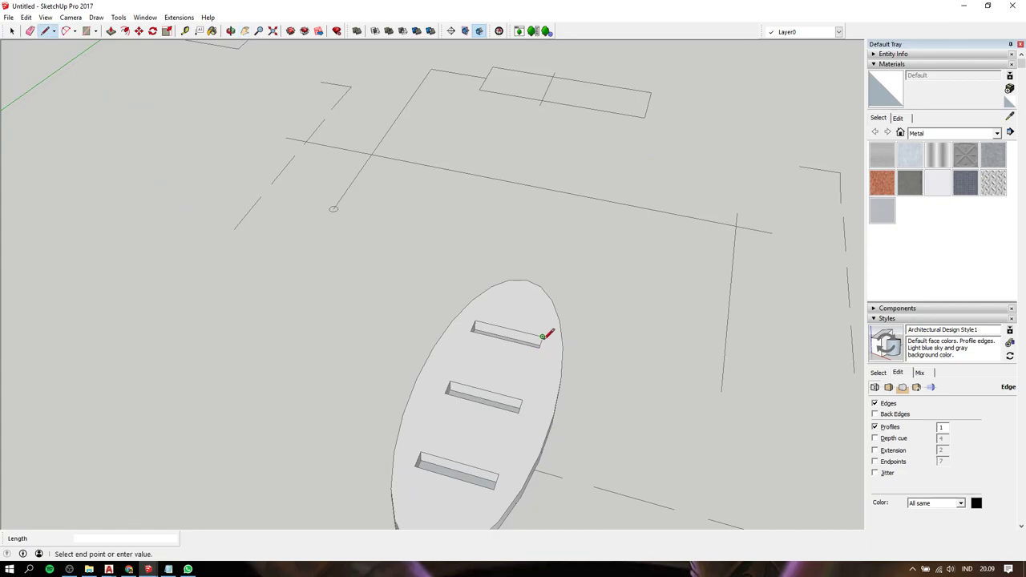
pyautogui.click(493, 488)
pyautogui.press('space')
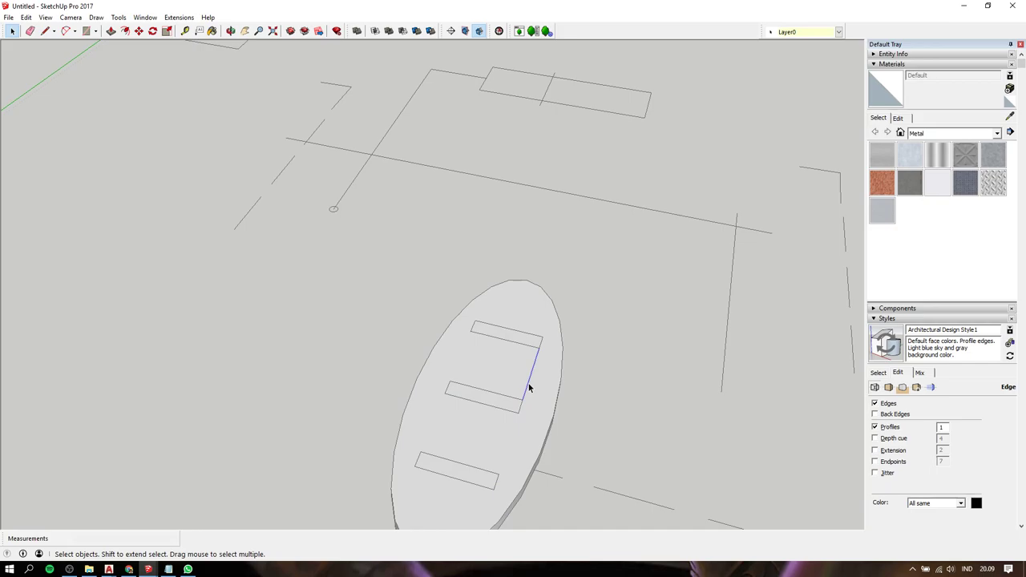
# - Pan to the table and select the oval base plate
pyautogui.scroll(-5, 528, 388)
pyautogui.moveTo(531, 384)
pyautogui.mouseDown(button='middle')
pyautogui.moveTo(572, 377)
pyautogui.moveTo(575, 360)
pyautogui.moveTo(552, 400)
pyautogui.mouseUp(button='middle')
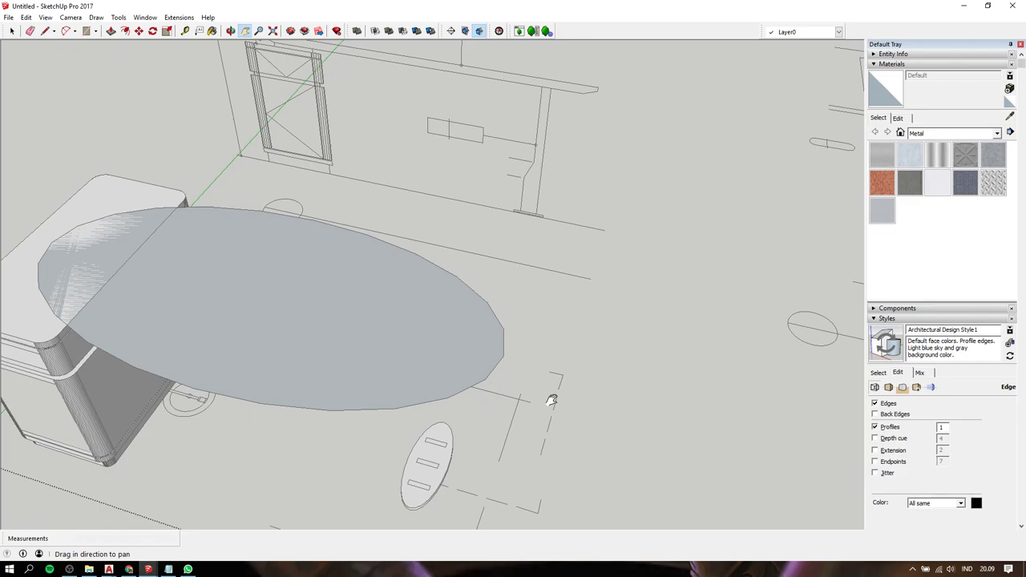
pyautogui.scroll(2, 451, 419)
pyautogui.scroll(2, 441, 453)
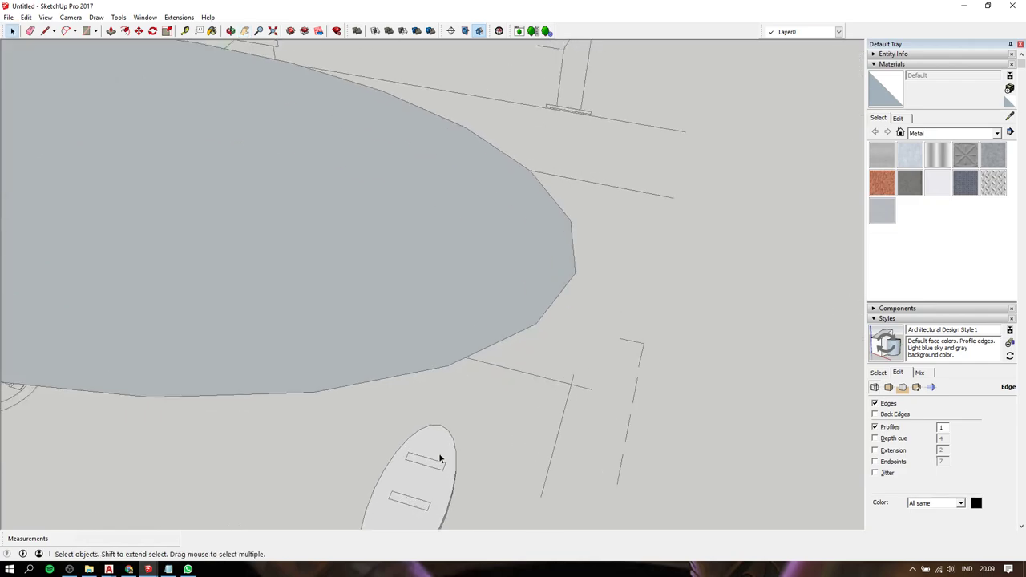
pyautogui.click(440, 458)
pyautogui.press('Escape')
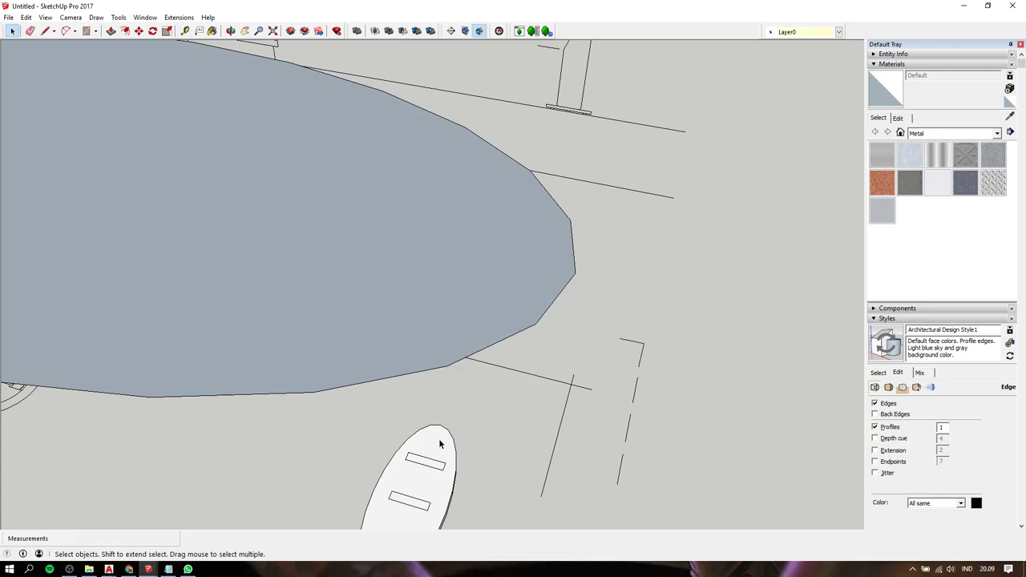
pyautogui.click(439, 444)
pyautogui.scroll(-3, 439, 444)
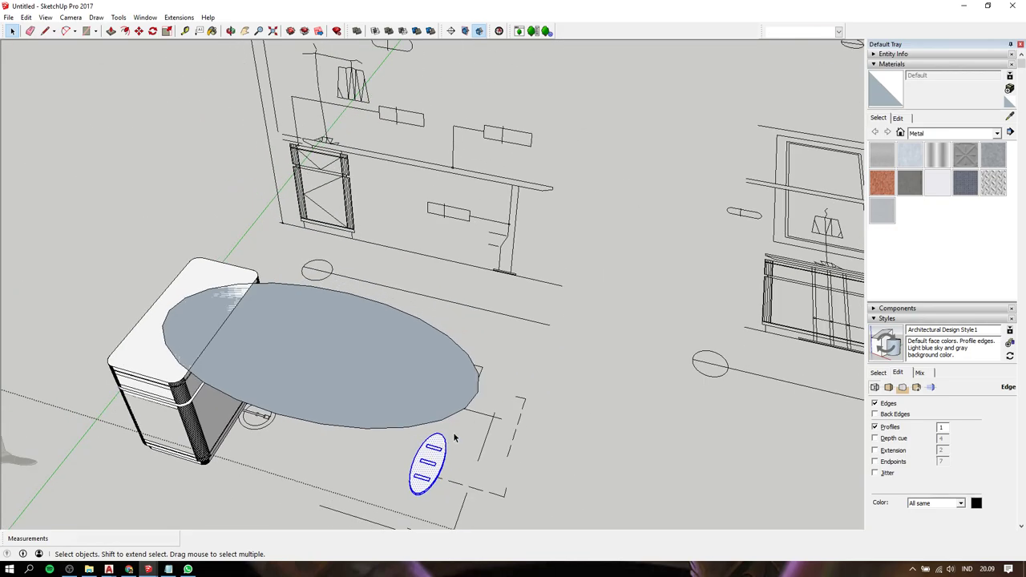
pyautogui.click(454, 437)
# - Open the oval base component for editing, then exit it and deselect the base
pyautogui.doubleClick(445, 445)
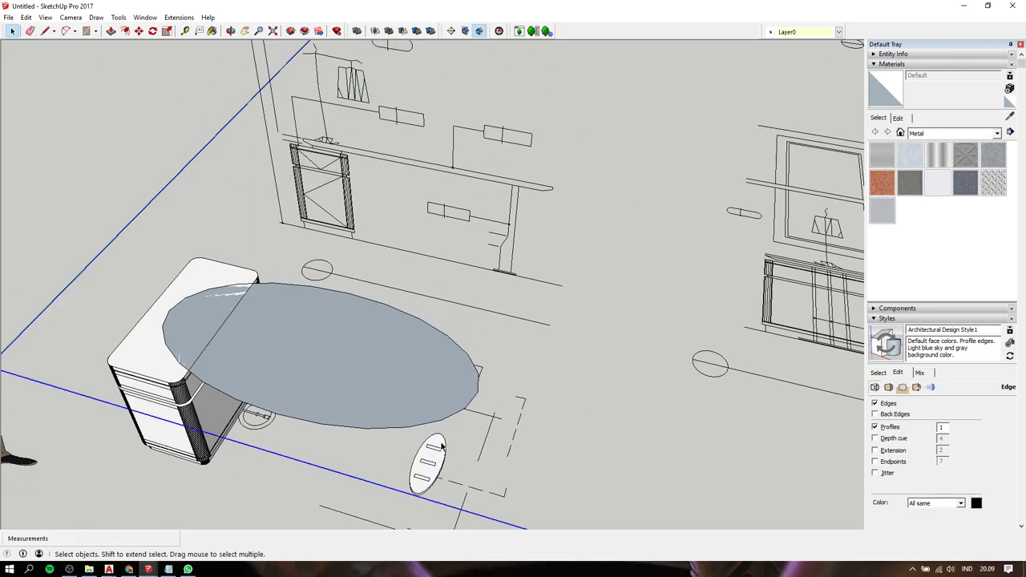
pyautogui.moveTo(439, 443); pyautogui.dragTo(467, 360, button='middle')
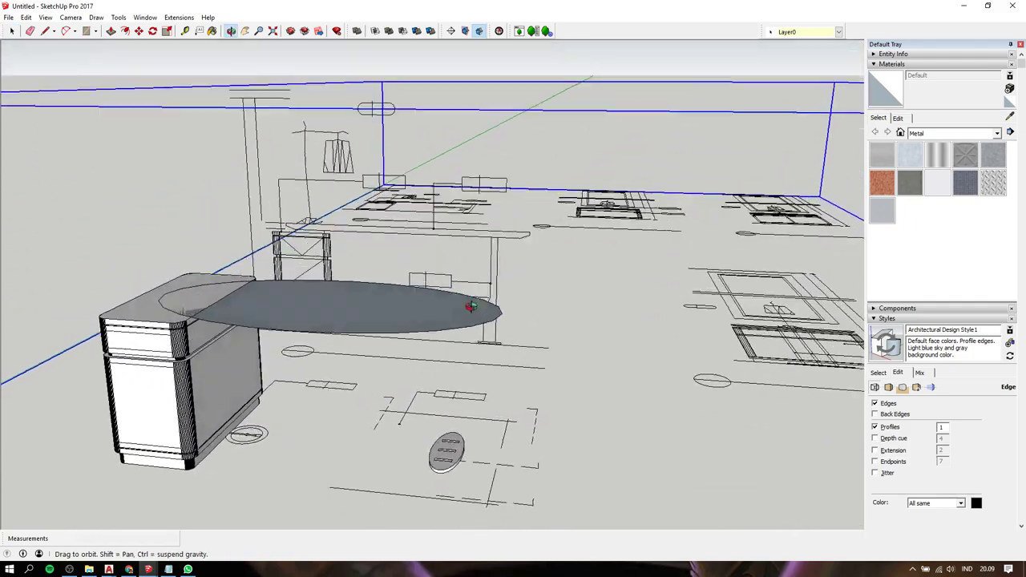
pyautogui.scroll(-2, 467, 361)
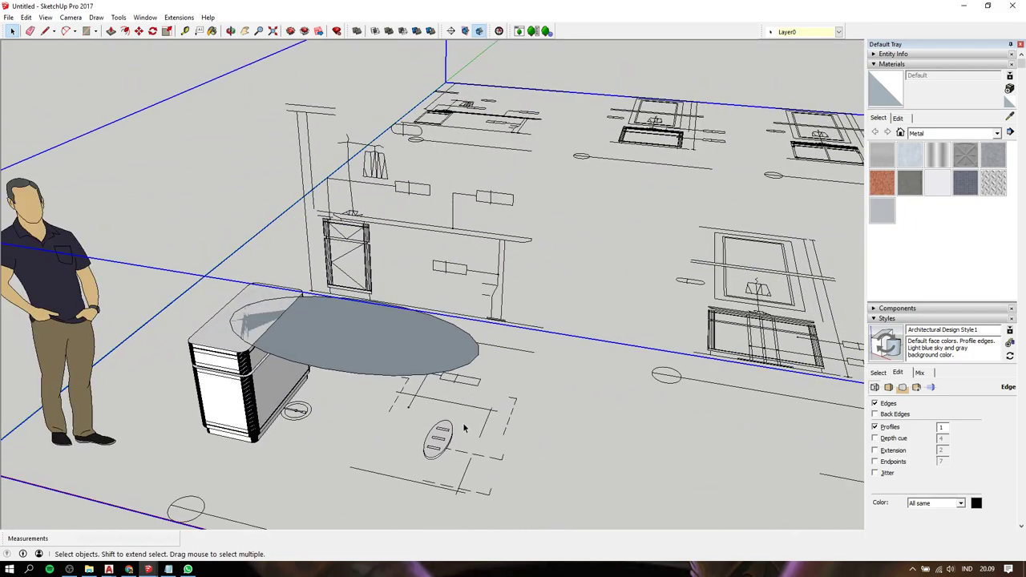
pyautogui.click(519, 375)
pyautogui.scroll(2, 460, 431)
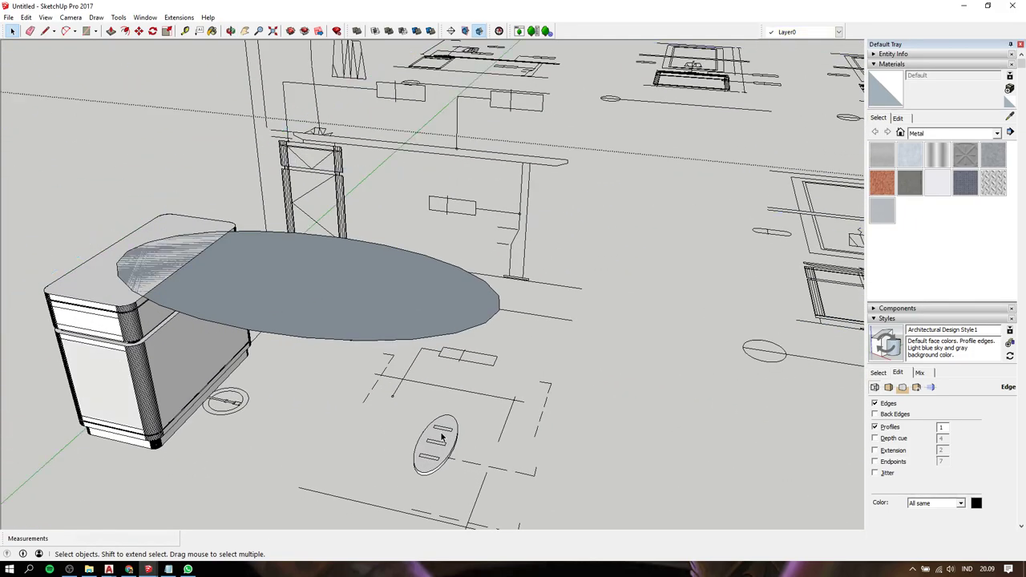
pyautogui.click(440, 436)
pyautogui.scroll(1, 477, 406)
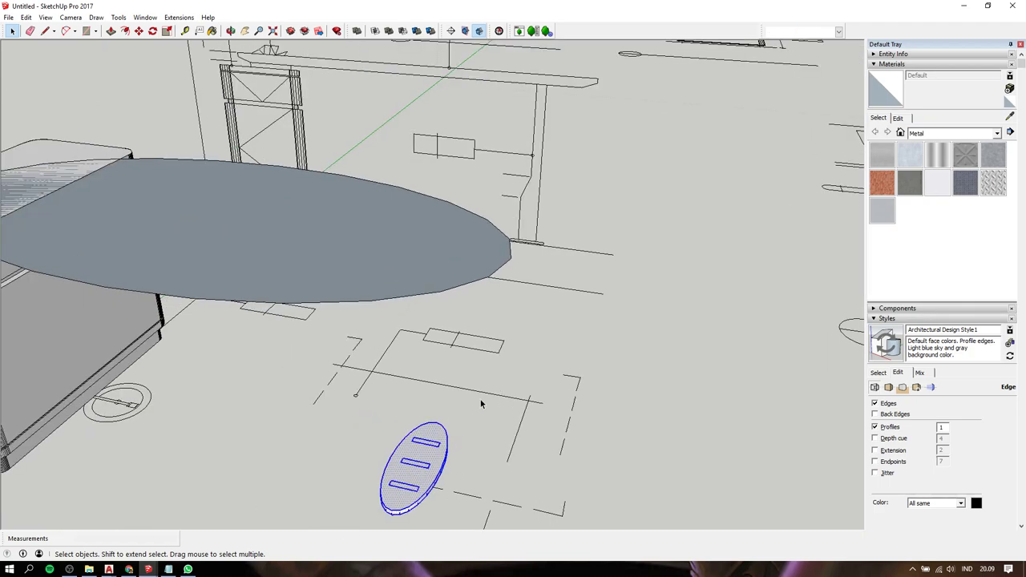
pyautogui.click(594, 235)
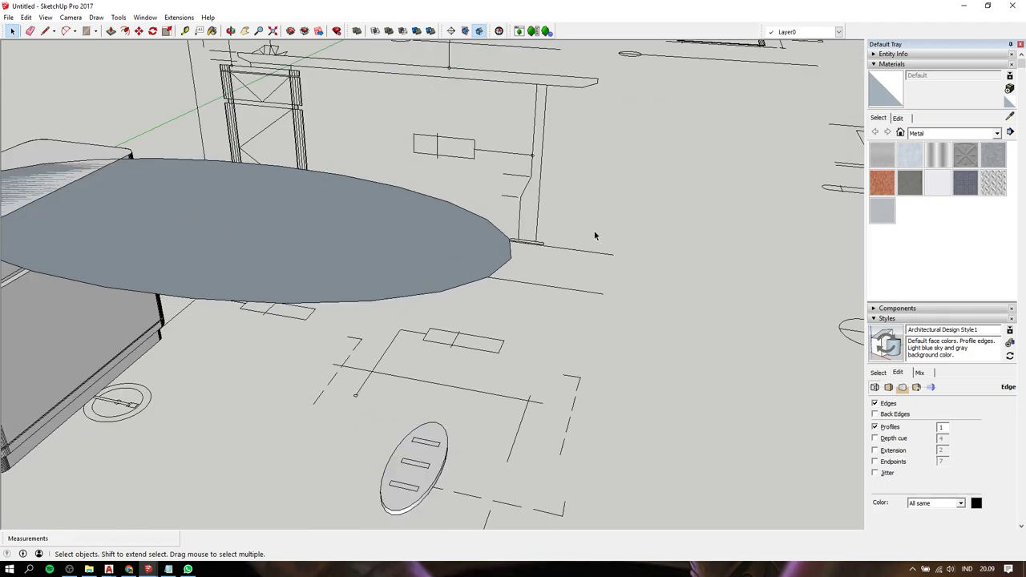
pyautogui.keyDown('shift'); pyautogui.moveTo(547, 209); pyautogui.dragTo(490, 213, button='middle'); pyautogui.keyUp('shift')
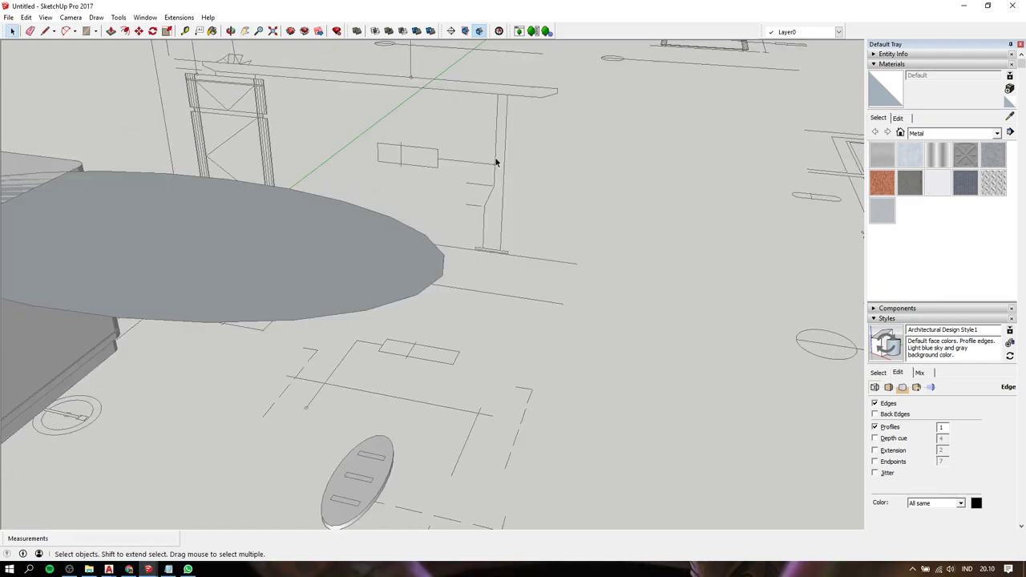
# - Round the leg profile's foot with a 2-point arc so the outline closes into a face
pyautogui.press('l')
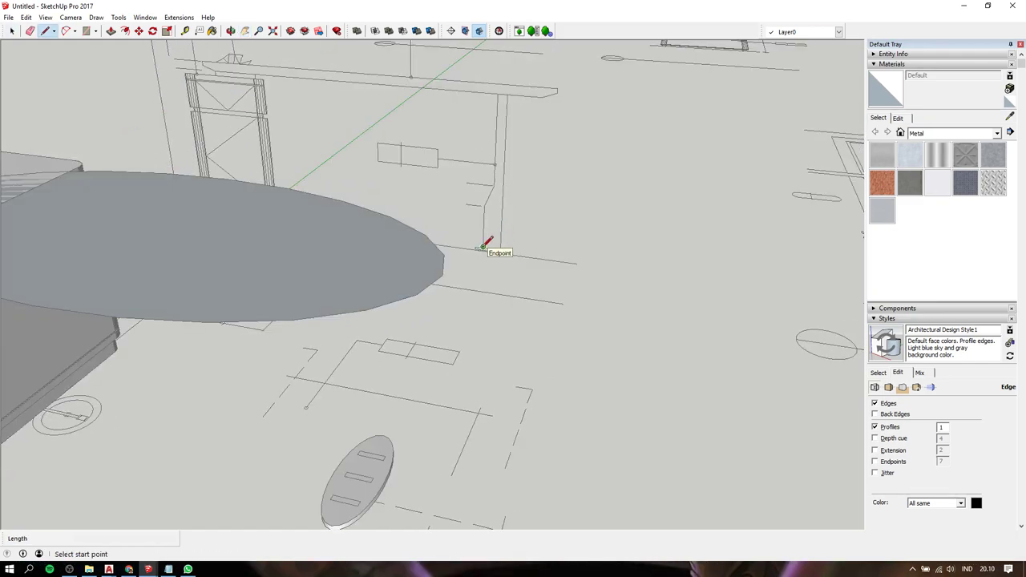
pyautogui.scroll(3, 486, 243)
pyautogui.scroll(2, 487, 243)
pyautogui.scroll(3, 493, 247)
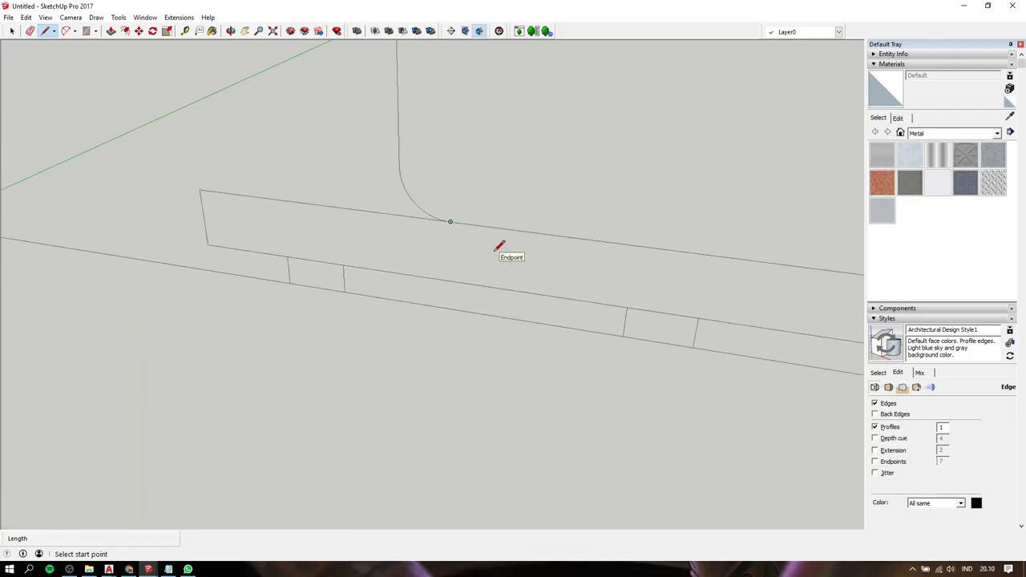
pyautogui.scroll(-4, 494, 249)
pyautogui.scroll(4, 495, 250)
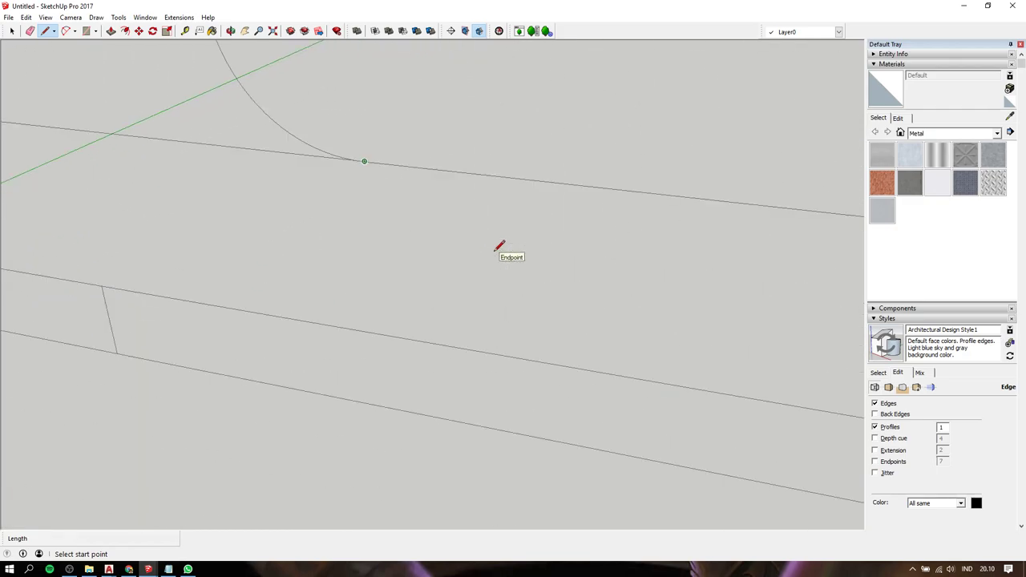
pyautogui.scroll(-2, 494, 250)
pyautogui.press('a')
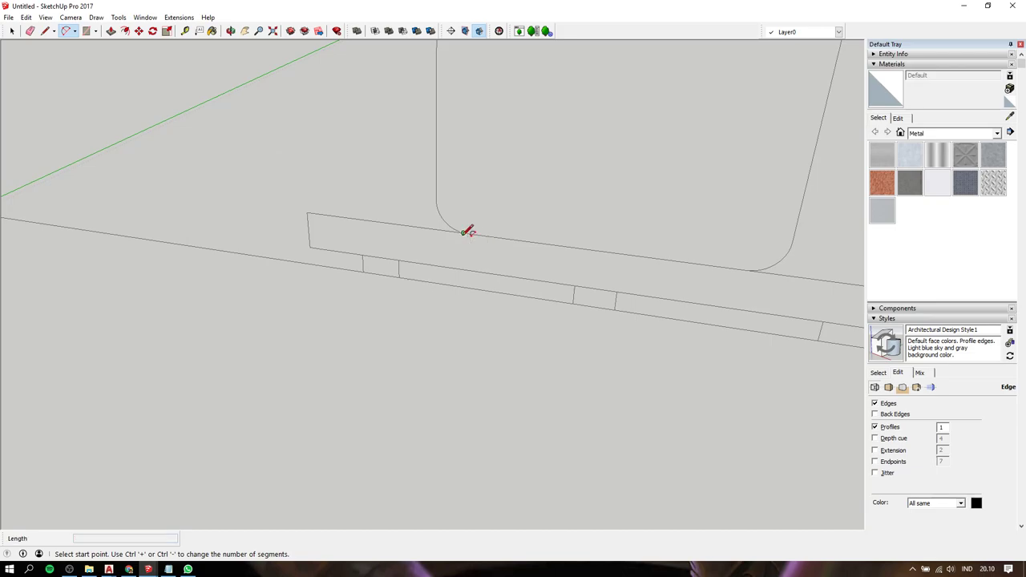
pyautogui.click(462, 233)
pyautogui.click(436, 199)
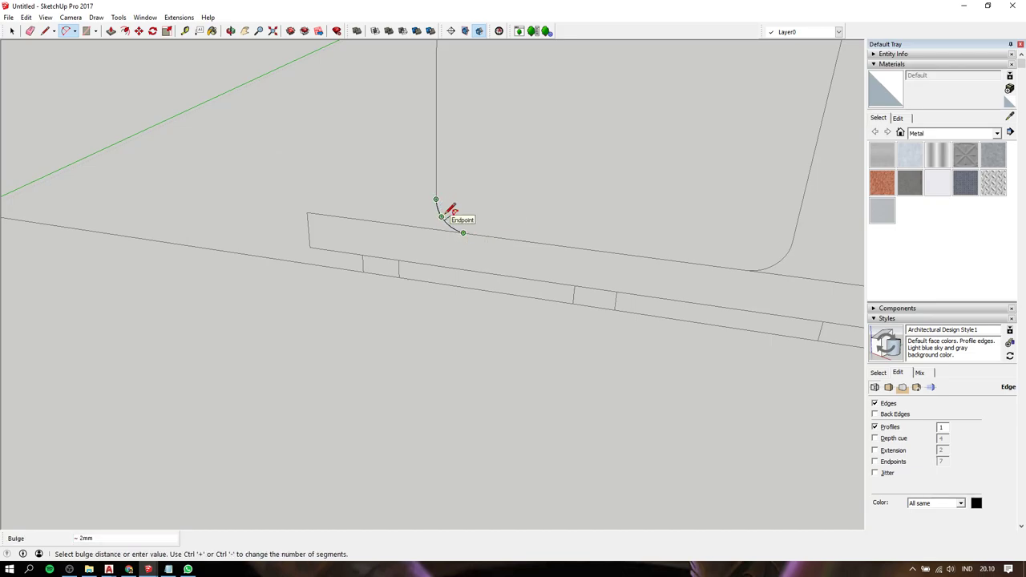
pyautogui.click(449, 213)
# - Delete the large stray face and select the tapered leg profile face
pyautogui.scroll(-3, 451, 209)
pyautogui.scroll(-3, 449, 210)
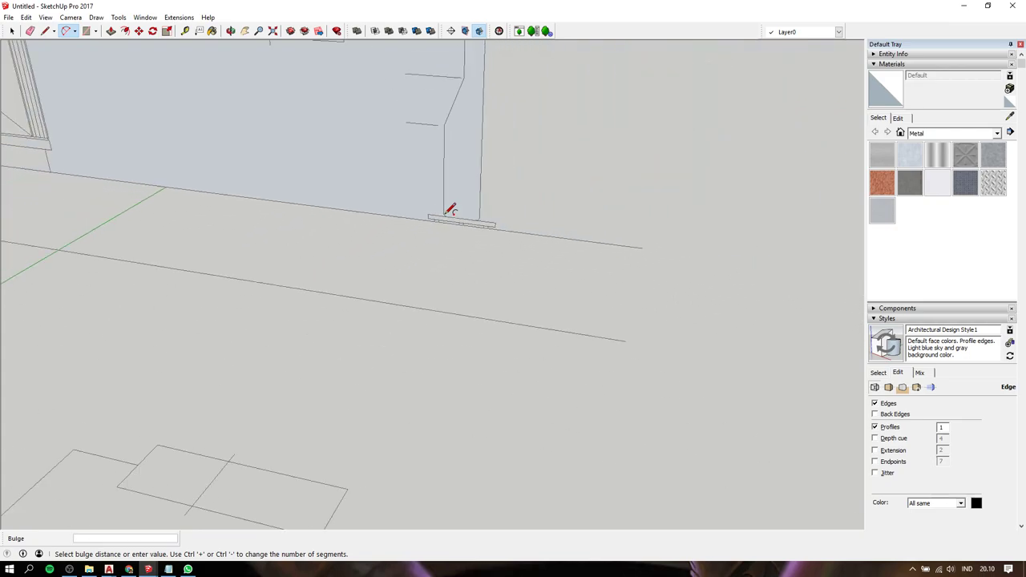
pyautogui.press('space')
pyautogui.click(380, 175)
pyautogui.press('Delete')
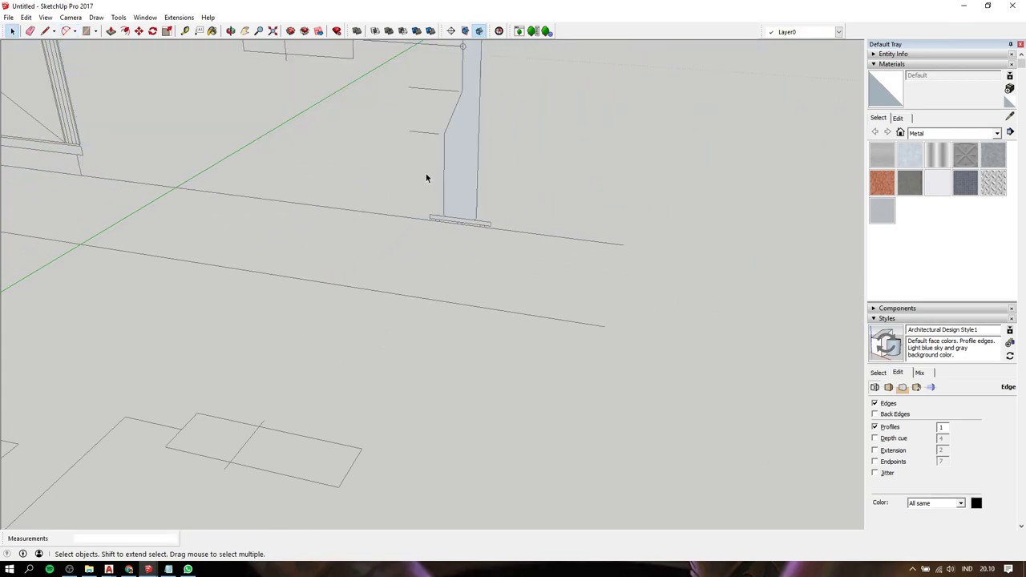
pyautogui.click(453, 156)
pyautogui.keyDown('shift'); pyautogui.moveTo(454, 150); pyautogui.dragTo(465, 337, button='middle'); pyautogui.keyUp('shift')
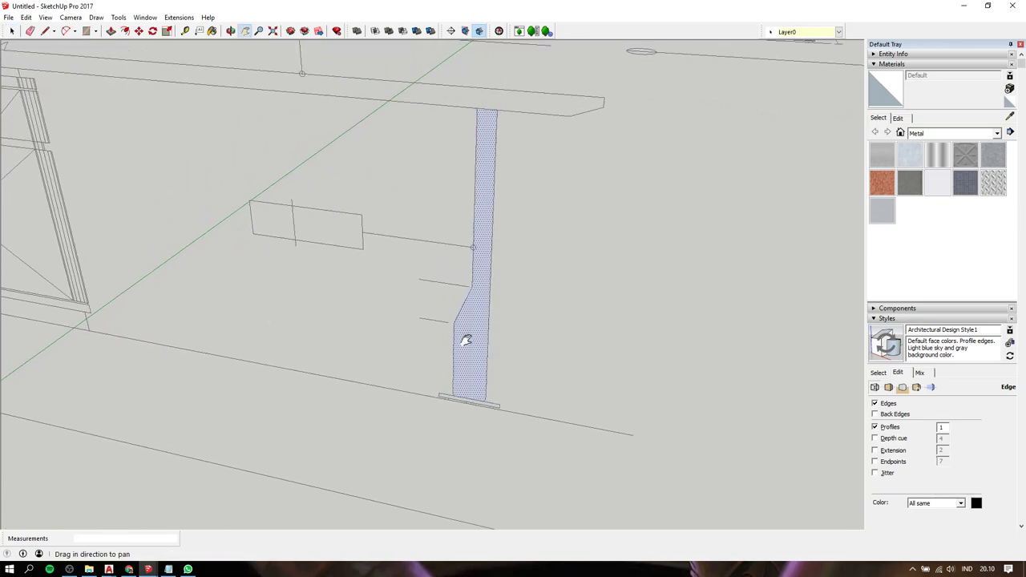
# - Copy the leg profile with Move and Ctrl onto the oval base
pyautogui.press('m')
pyautogui.click(468, 399)
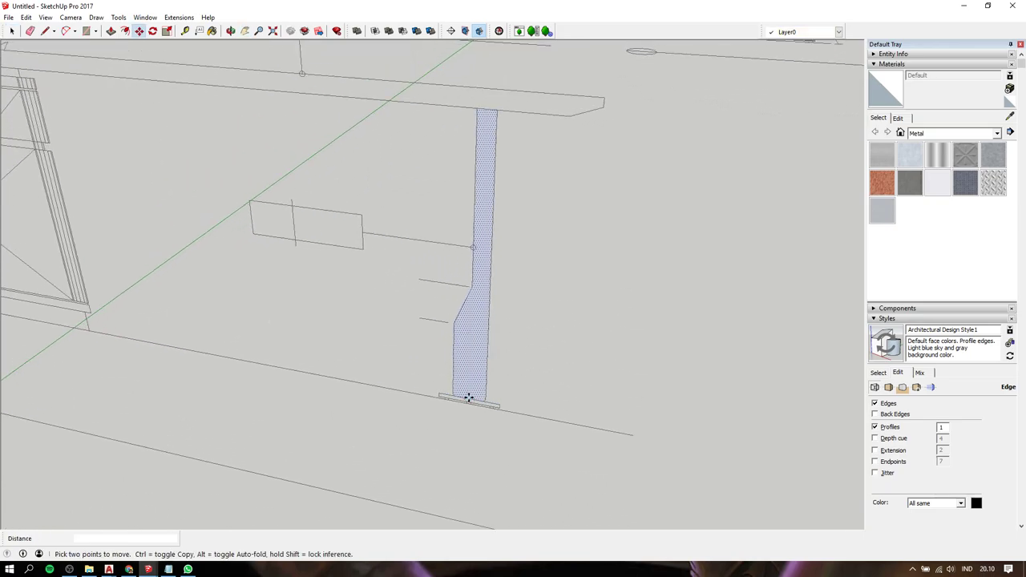
pyautogui.scroll(-3, 467, 398)
pyautogui.scroll(-3, 468, 398)
pyautogui.scroll(-2, 468, 399)
pyautogui.scroll(3, 385, 451)
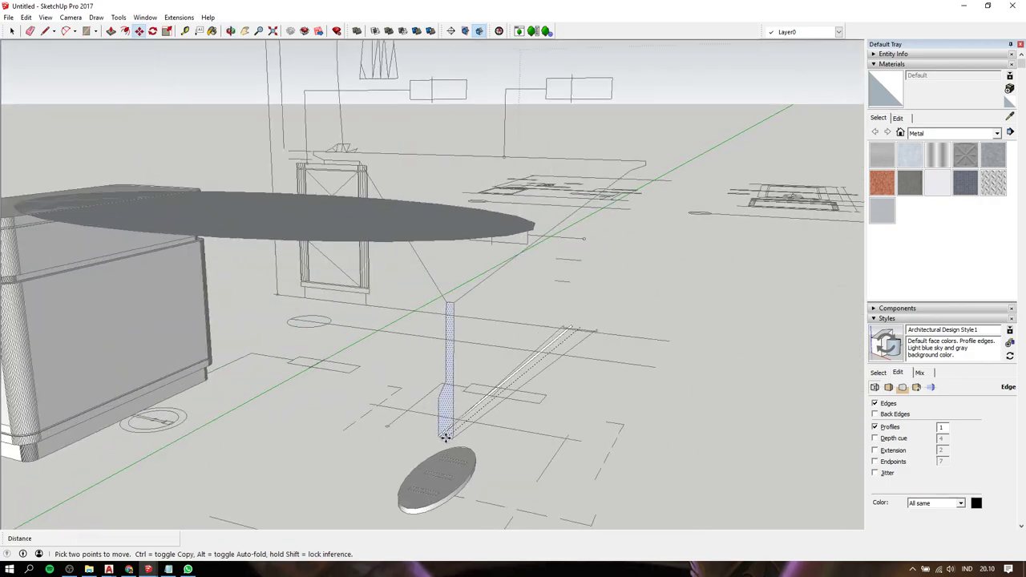
pyautogui.scroll(3, 446, 423)
pyautogui.press('ctrl')
pyautogui.scroll(2, 464, 474)
pyautogui.click(463, 491)
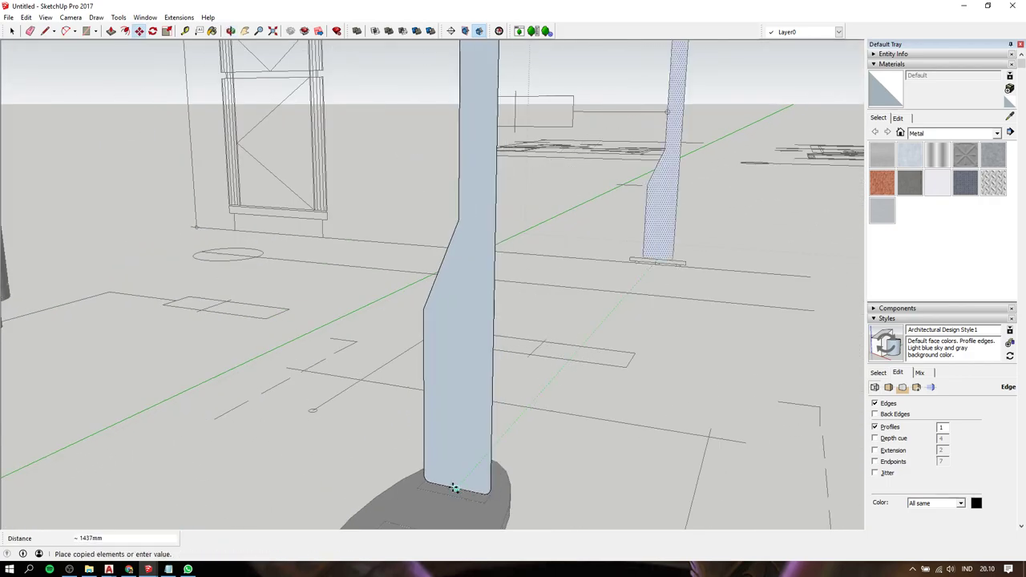
pyautogui.press('space')
# - Push/Pull the copied leg face out 18 mm and orbit to view the table
pyautogui.press('p')
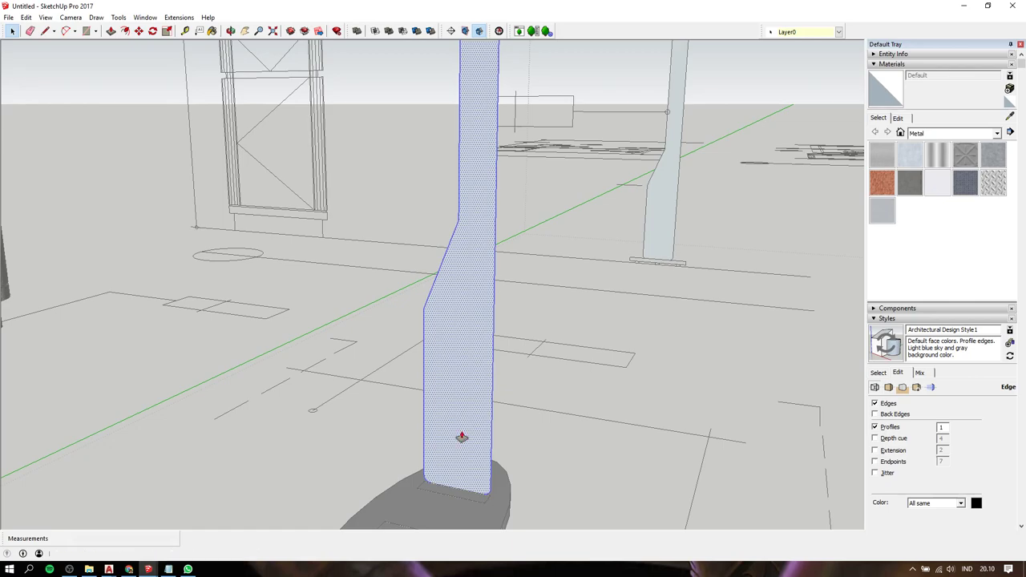
pyautogui.moveTo(463, 491); pyautogui.dragTo(461, 501)
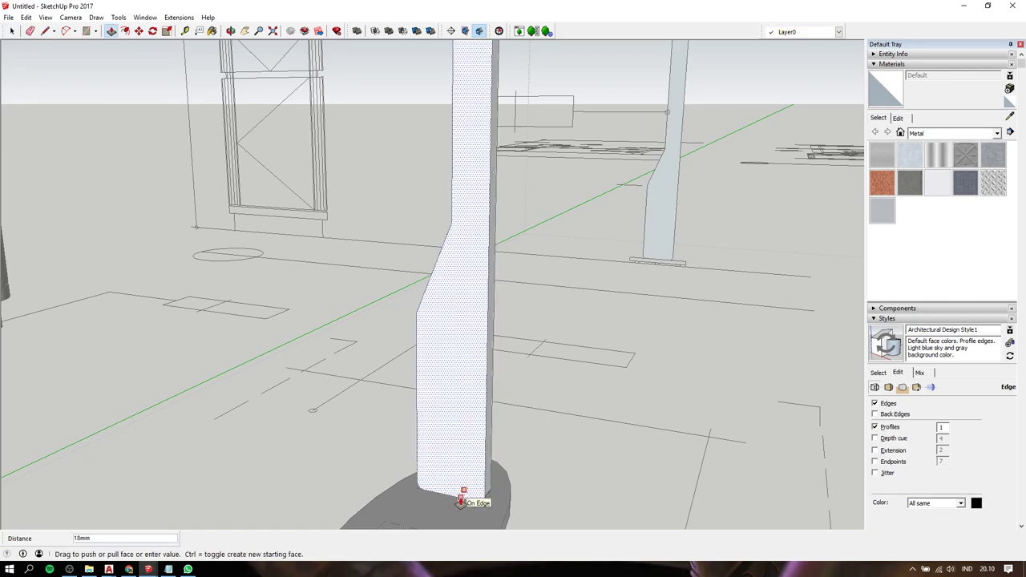
pyautogui.click(461, 501)
pyautogui.scroll(-3, 463, 467)
pyautogui.scroll(-2, 468, 466)
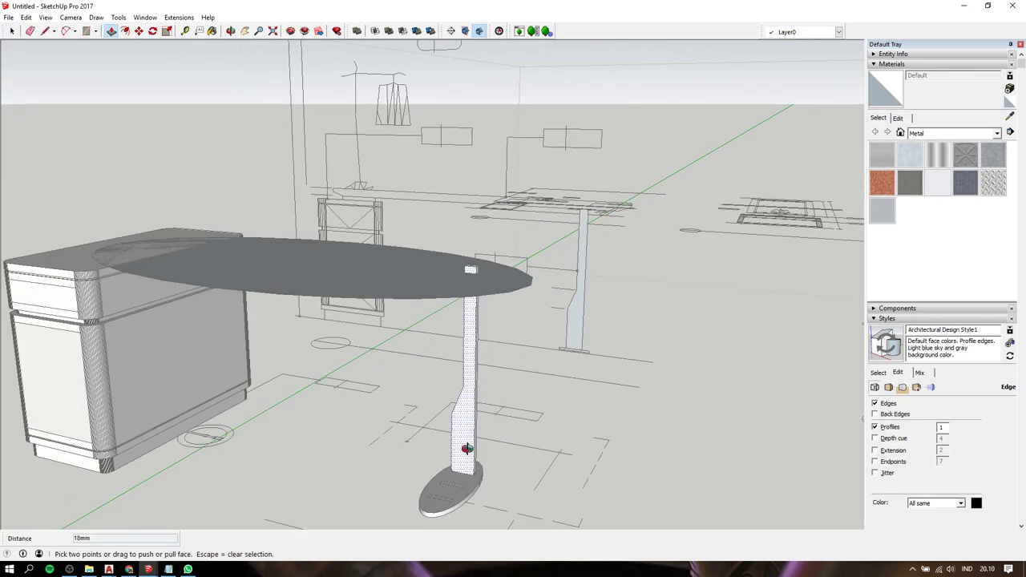
pyautogui.moveTo(468, 467)
pyautogui.mouseDown(button='middle')
pyautogui.moveTo(414, 418)
pyautogui.moveTo(566, 355)
pyautogui.moveTo(517, 414)
pyautogui.moveTo(521, 429)
pyautogui.moveTo(502, 417)
pyautogui.moveTo(487, 441)
pyautogui.mouseUp(button='middle')
# - Make the rear leg slat a component from its right-click menu
pyautogui.press('space')
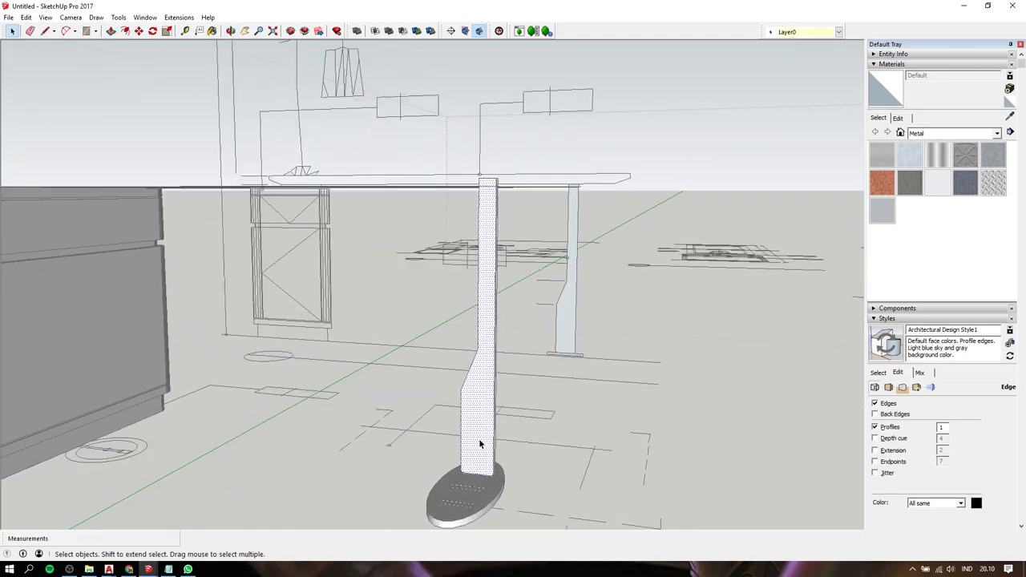
pyautogui.rightClick(479, 443)
pyautogui.click(474, 407)
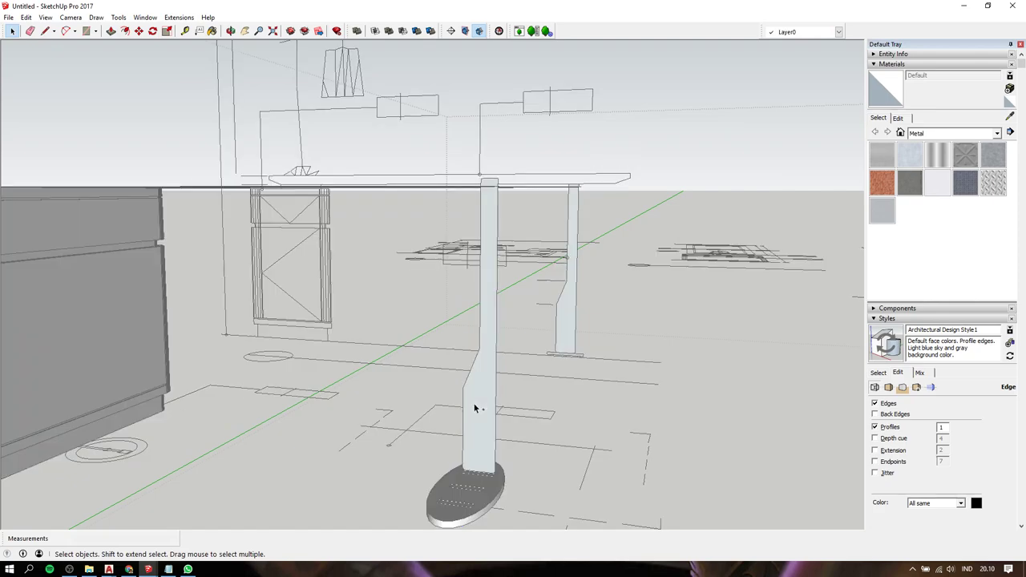
pyautogui.click(565, 315)
pyautogui.rightClick(565, 312)
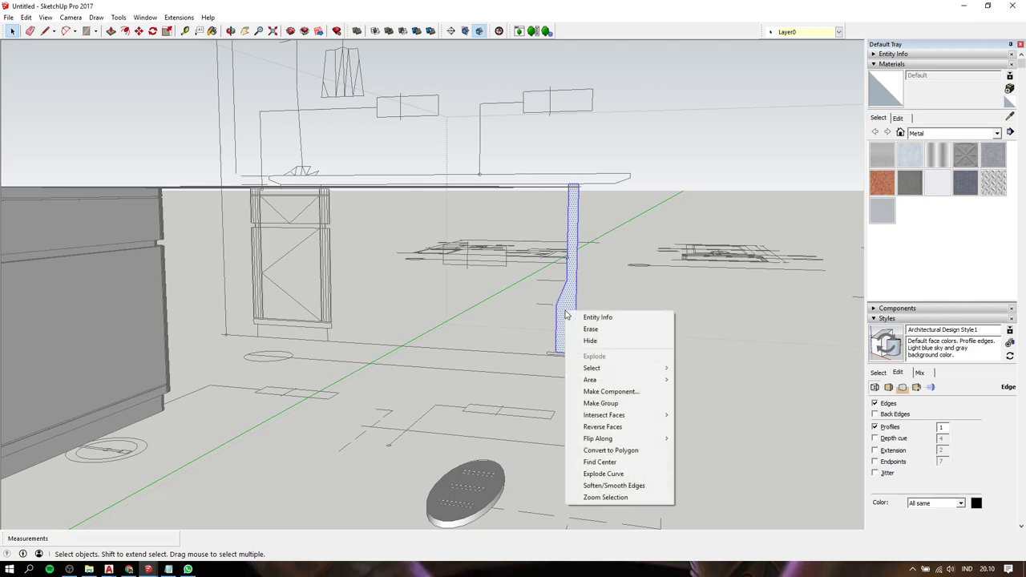
pyautogui.click(609, 391)
pyautogui.click(512, 333)
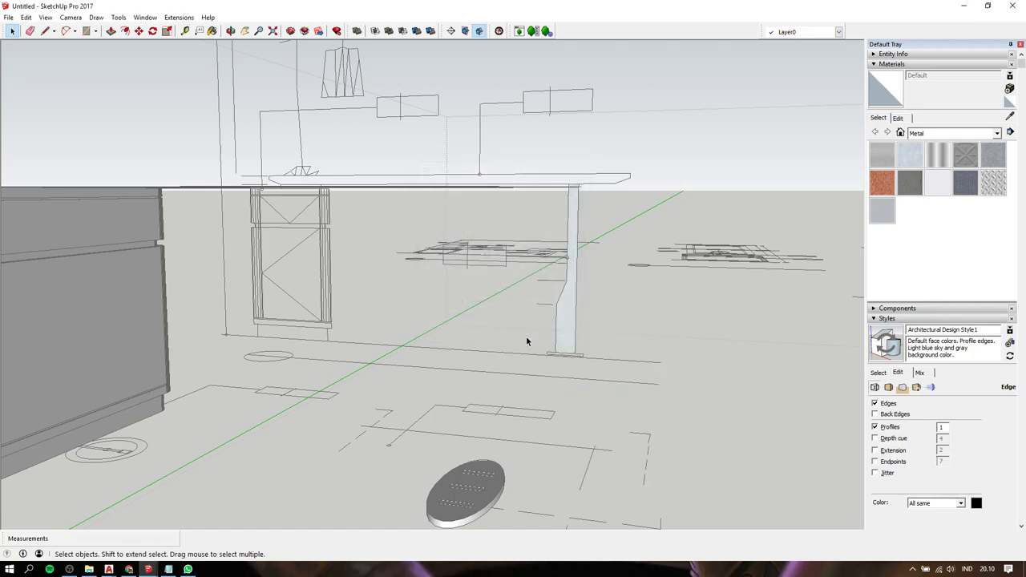
# - Reselect the rear leg's geometry and make it a component again
pyautogui.click(570, 343)
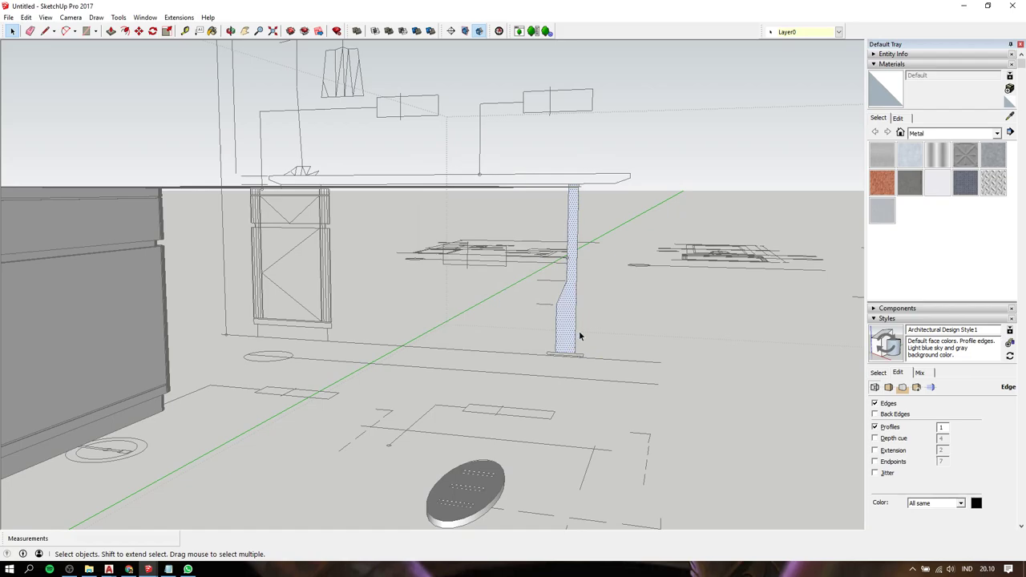
pyautogui.tripleClick(574, 336)
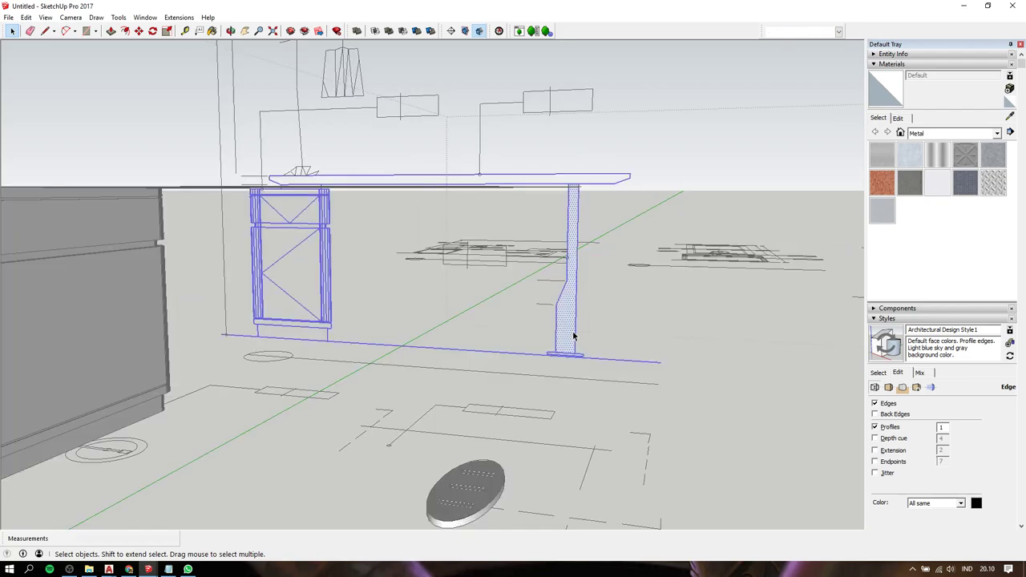
pyautogui.tripleClick(574, 337)
pyautogui.click(565, 333)
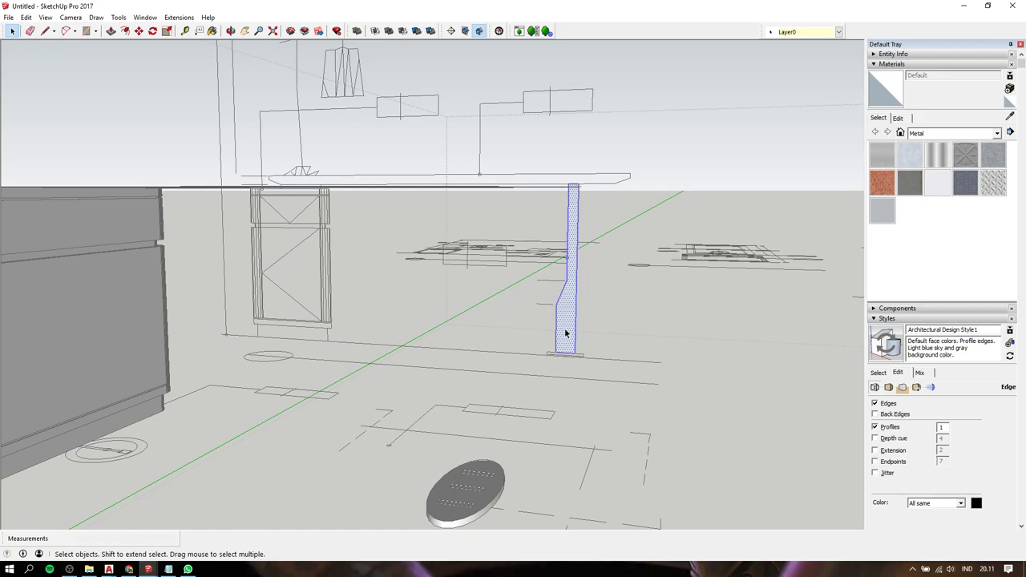
pyautogui.press('m')
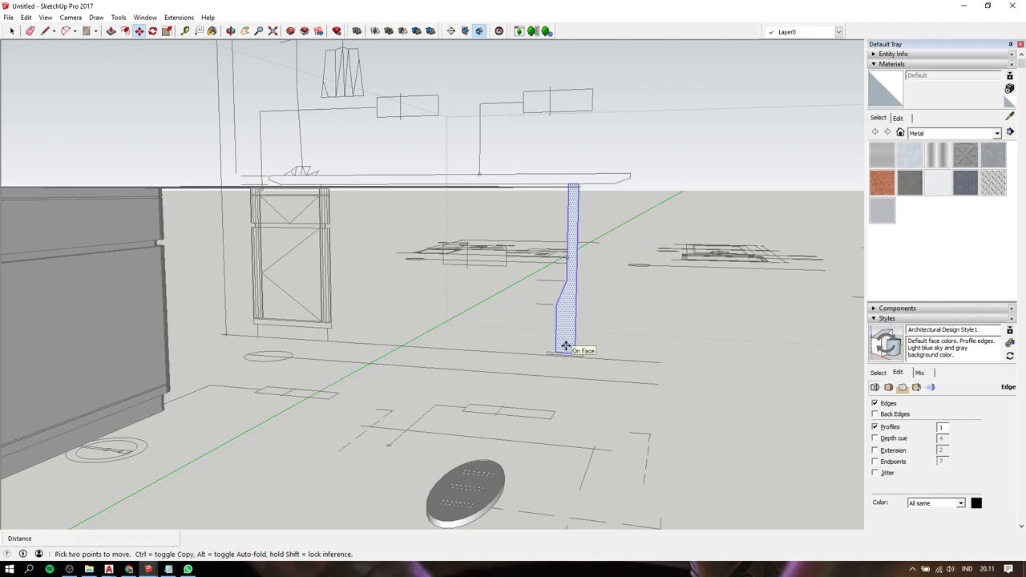
pyautogui.press('space')
pyautogui.rightClick(566, 323)
pyautogui.click(593, 402)
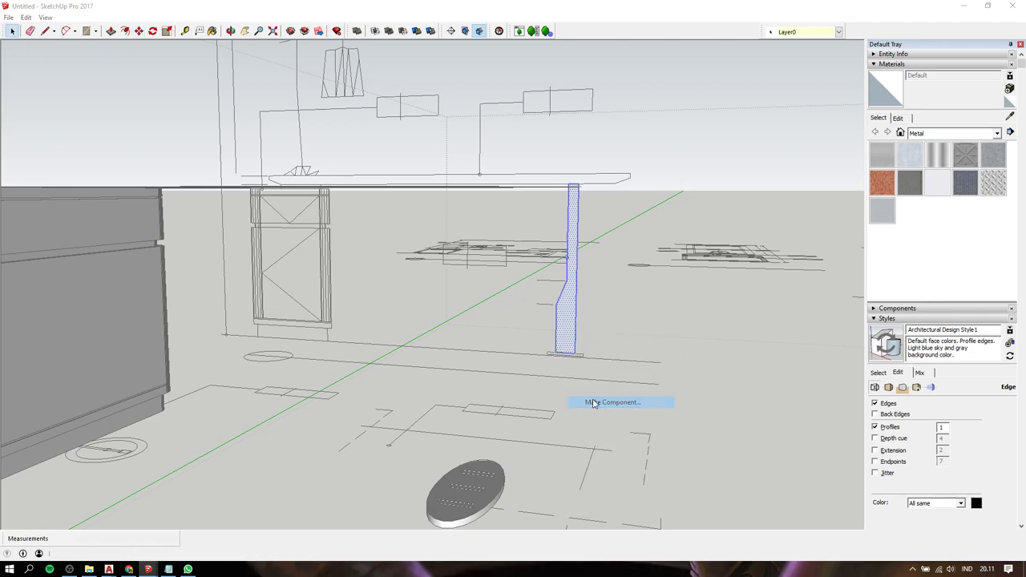
pyautogui.click(513, 333)
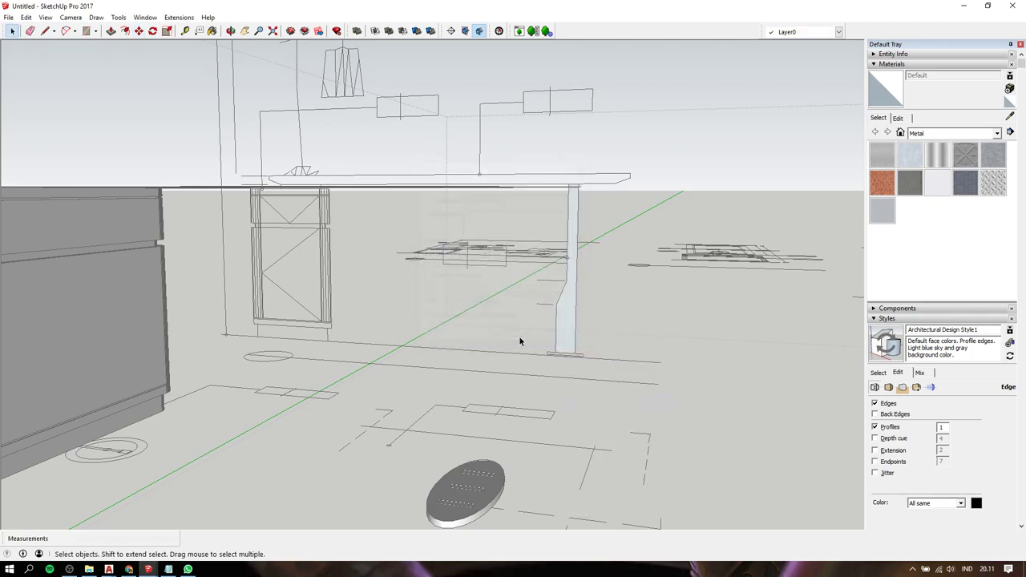
# - Select the rear leg with its edges and Ctrl-copy it just beside the original
pyautogui.click(564, 328)
pyautogui.click(575, 306)
pyautogui.click(569, 327)
pyautogui.doubleClick(565, 338)
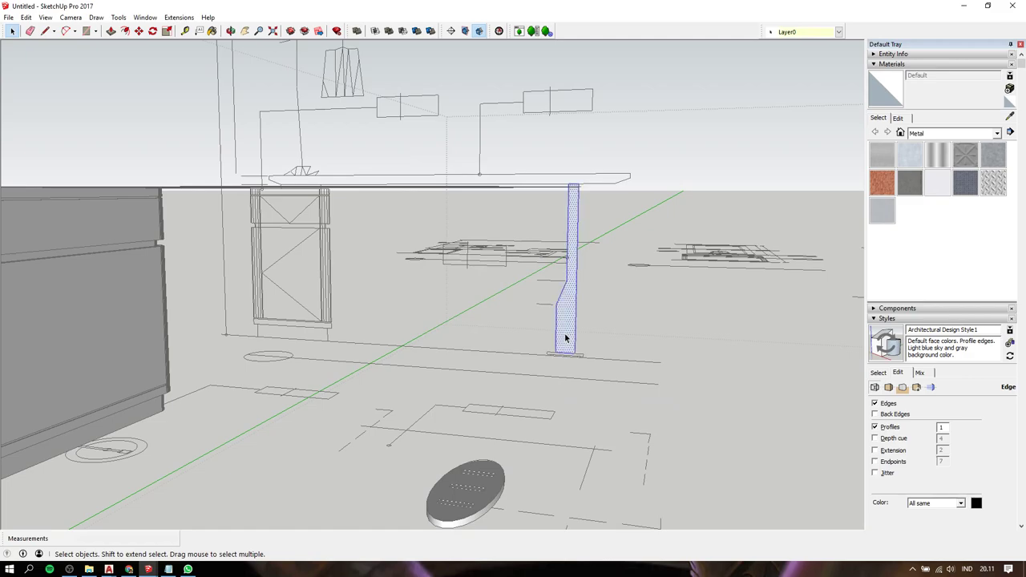
pyautogui.press('m')
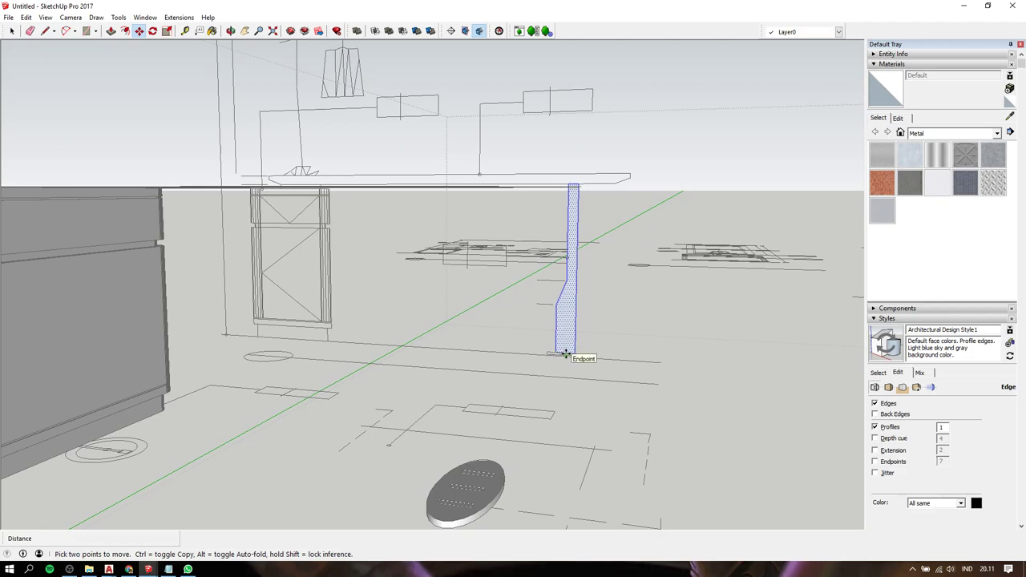
pyautogui.scroll(-3, 565, 350)
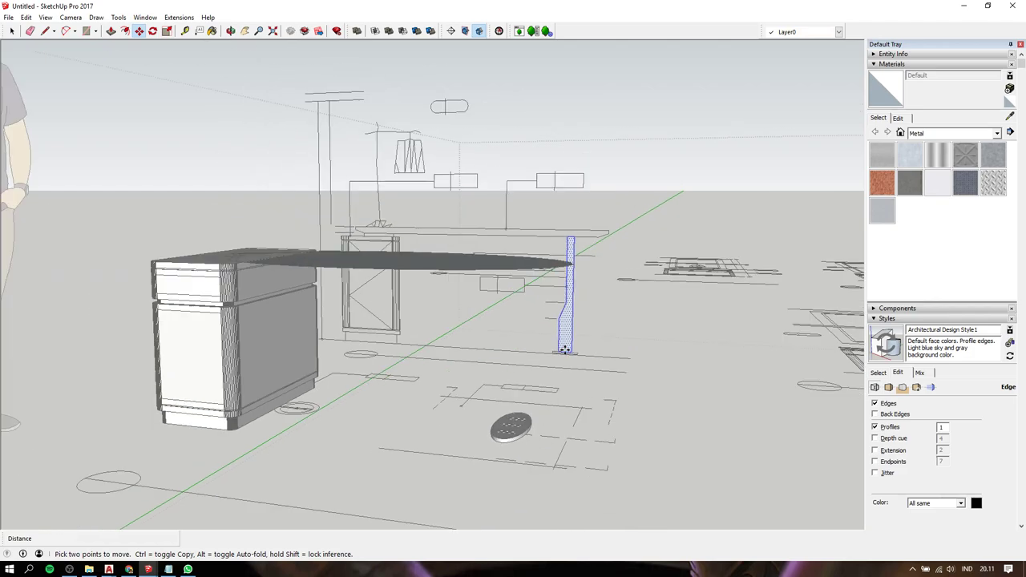
pyautogui.click(565, 352)
pyautogui.press('ctrl')
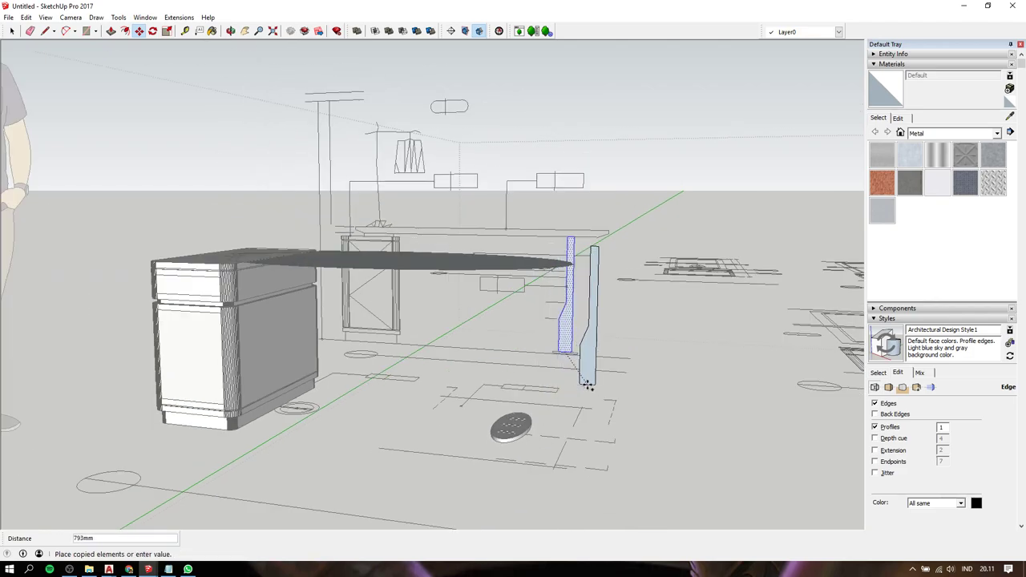
pyautogui.click(583, 383)
pyautogui.press('space')
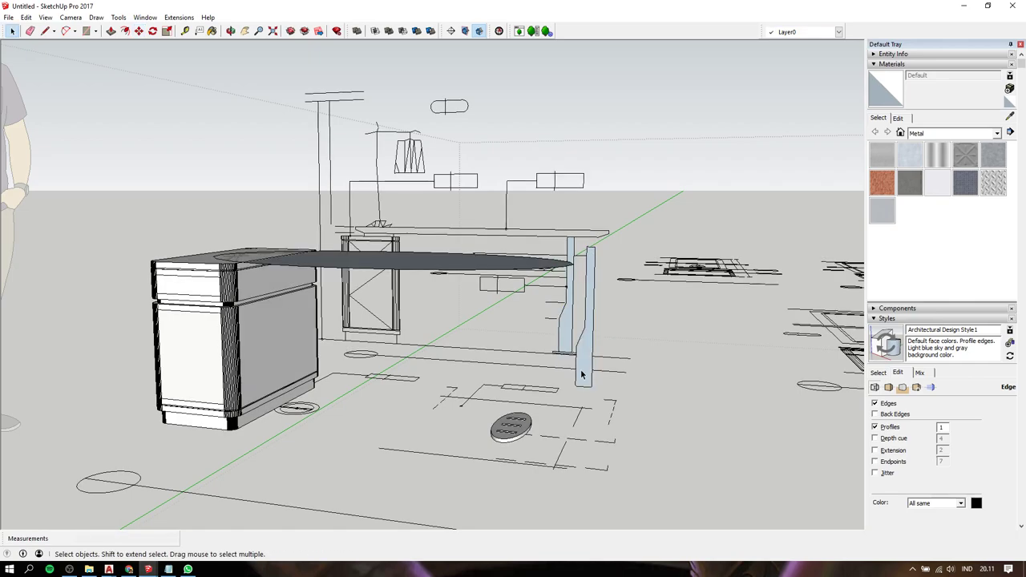
# - Make the copied leg a group and open it for editing
pyautogui.click(582, 374)
pyautogui.rightClick(585, 365)
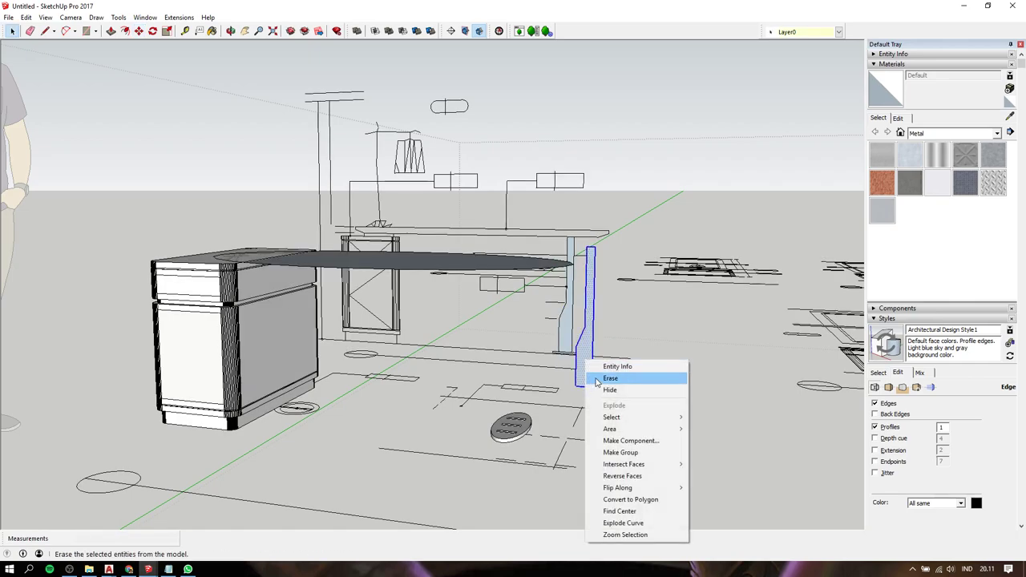
pyautogui.click(603, 447)
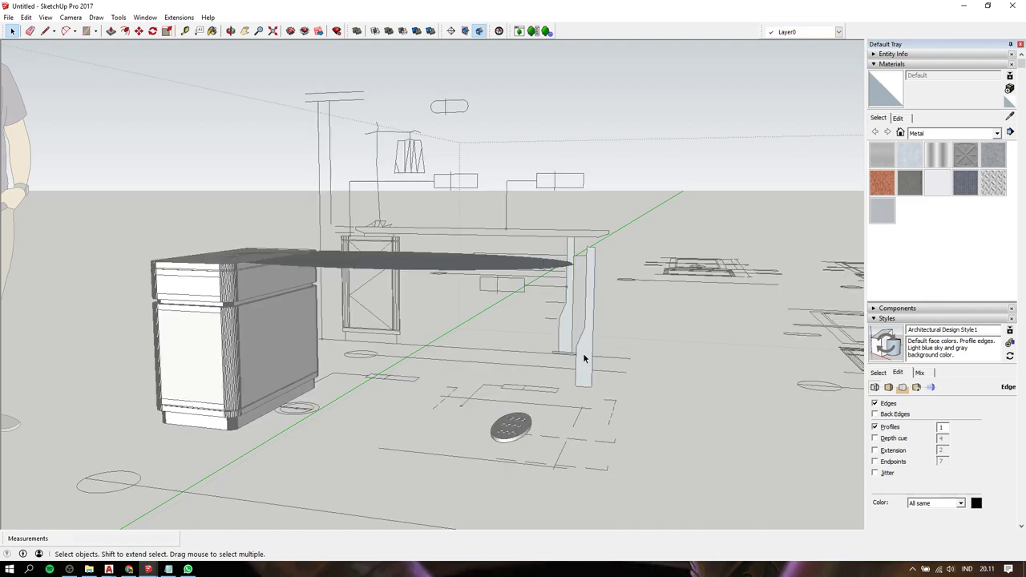
pyautogui.doubleClick(584, 358)
pyautogui.click(585, 361)
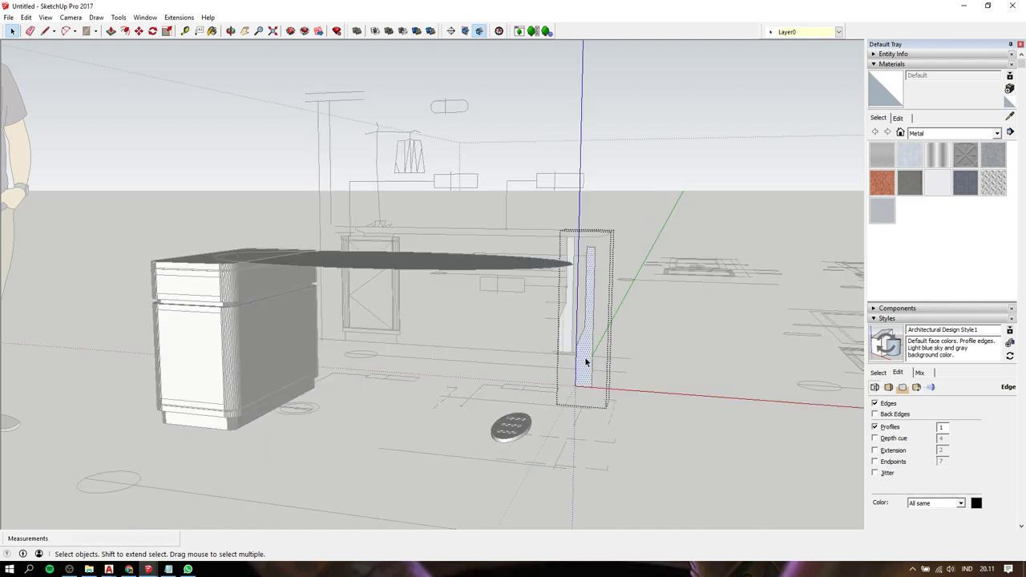
# - Move the copied leg slat down onto the oval base
pyautogui.press('Escape')
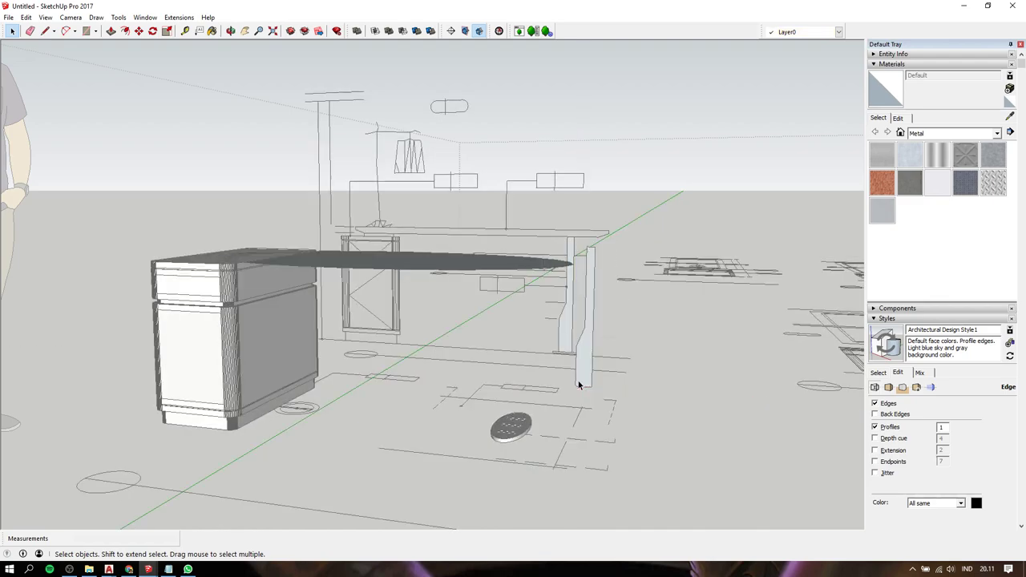
pyautogui.click(580, 381)
pyautogui.press('m')
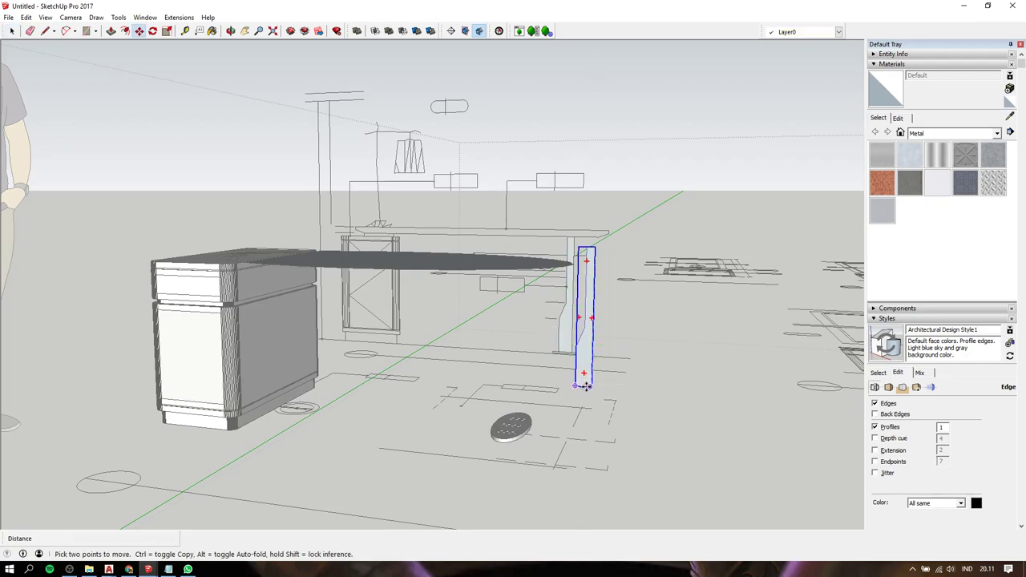
pyautogui.scroll(3, 582, 387)
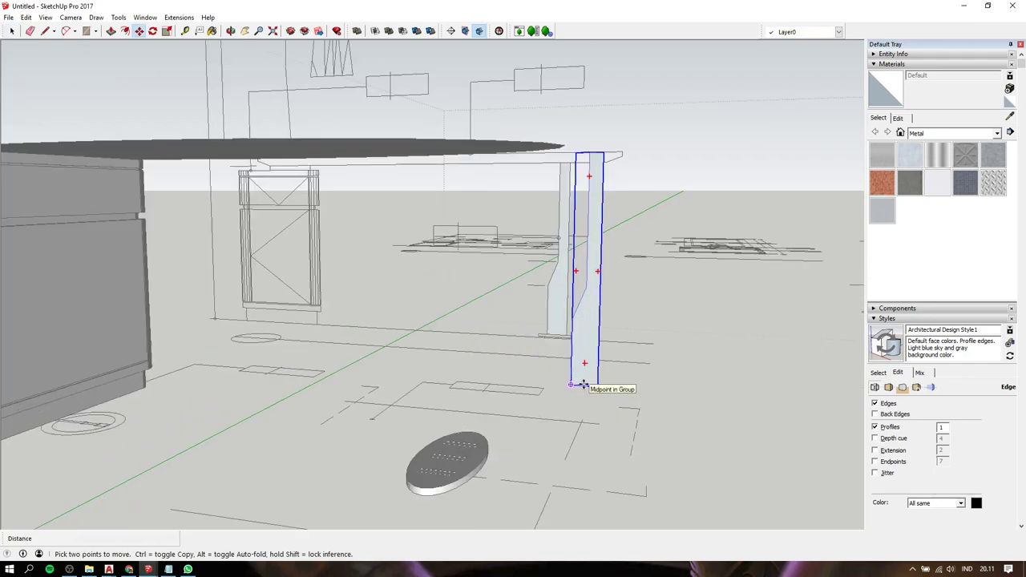
pyautogui.click(588, 386)
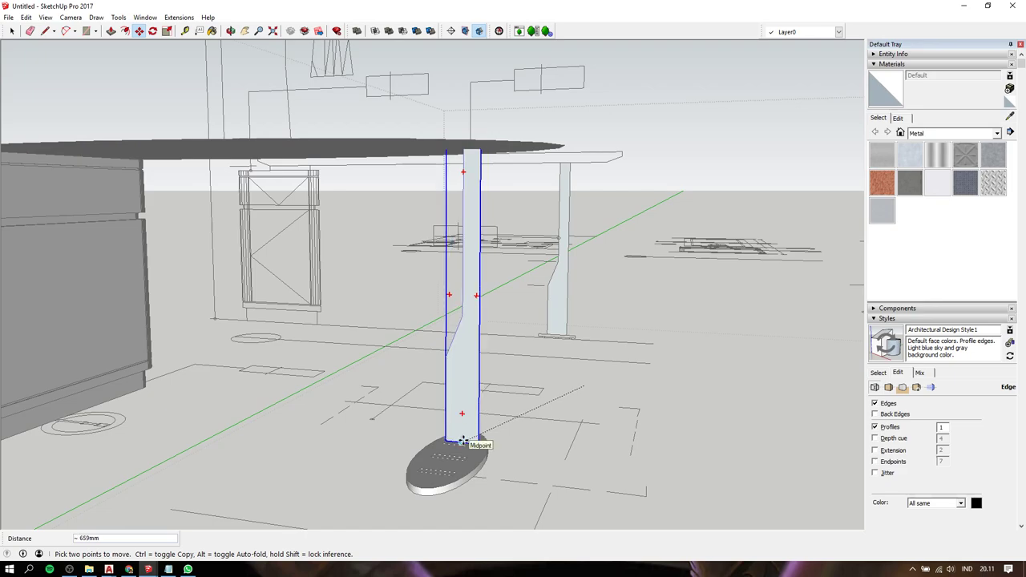
pyautogui.click(463, 440)
pyautogui.press('space')
# - Push/Pull the leg slat's face to thicken it
pyautogui.click(458, 388)
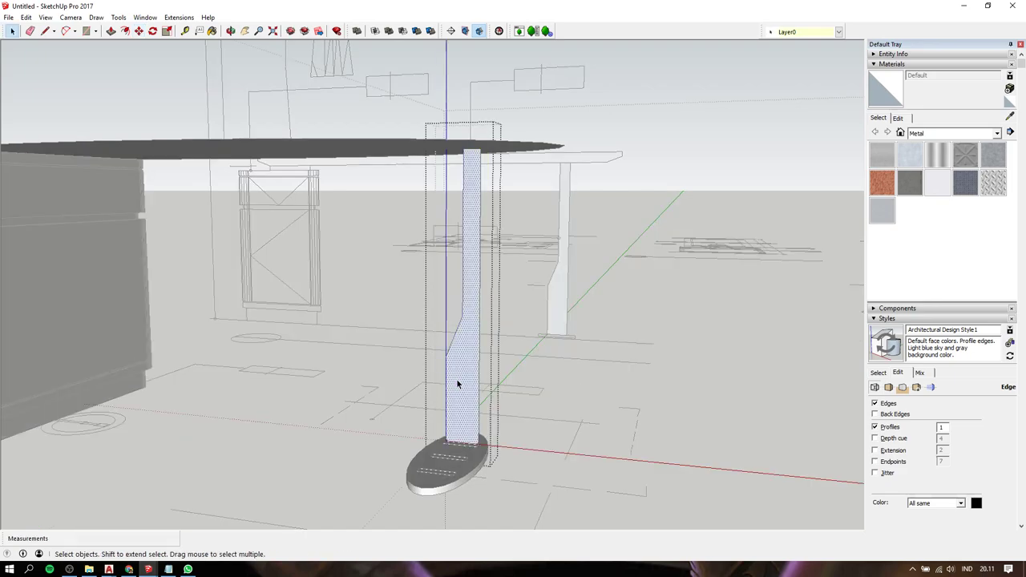
pyautogui.scroll(2, 460, 403)
pyautogui.press('p')
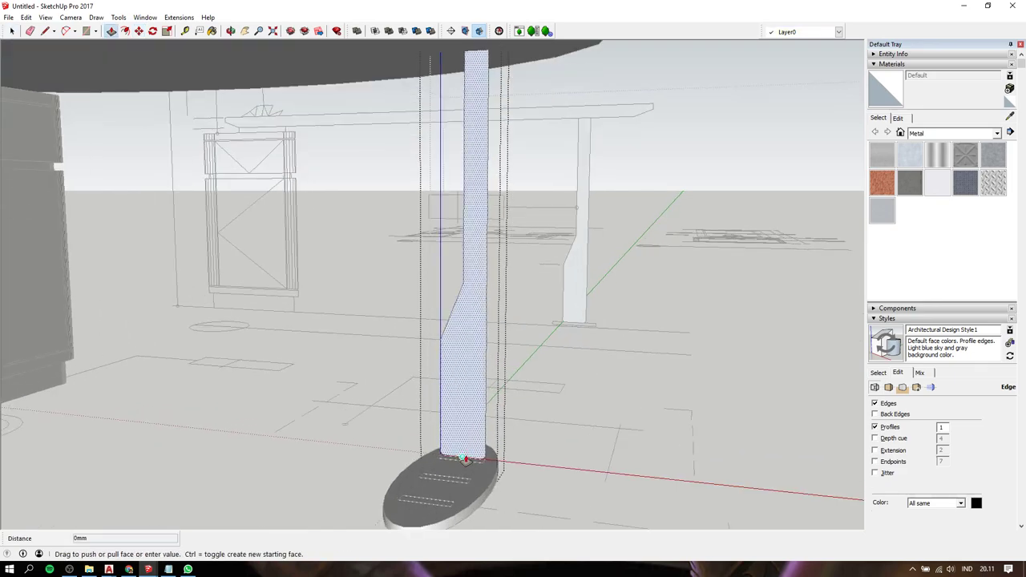
pyautogui.click(465, 458)
pyautogui.click(468, 465)
pyautogui.press('space')
pyautogui.scroll(-2, 462, 395)
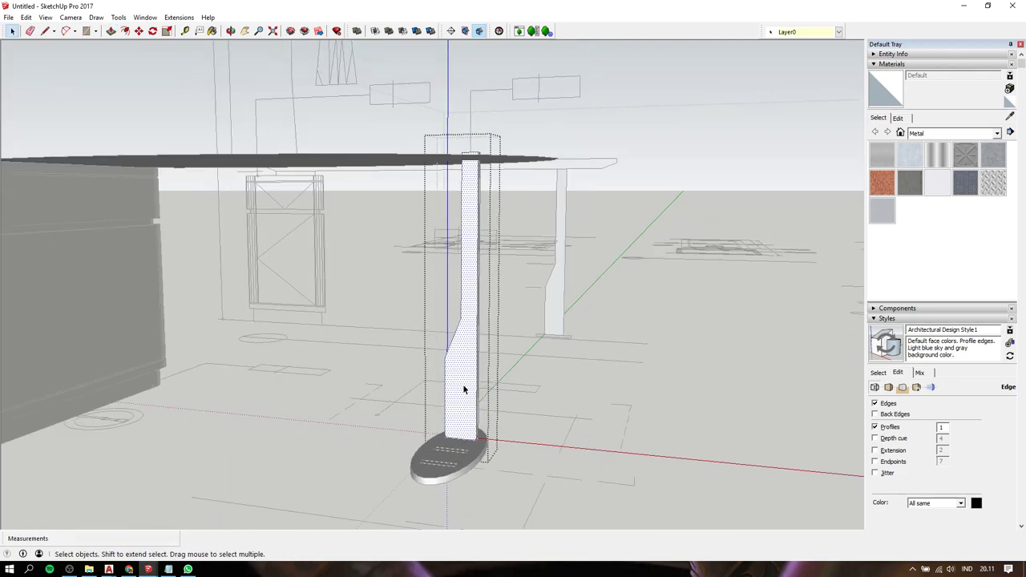
# - Copy the leg slat about 95 mm over to make the third leg
pyautogui.press('Escape')
pyautogui.click(468, 376)
pyautogui.scroll(2, 467, 433)
pyautogui.scroll(2, 464, 442)
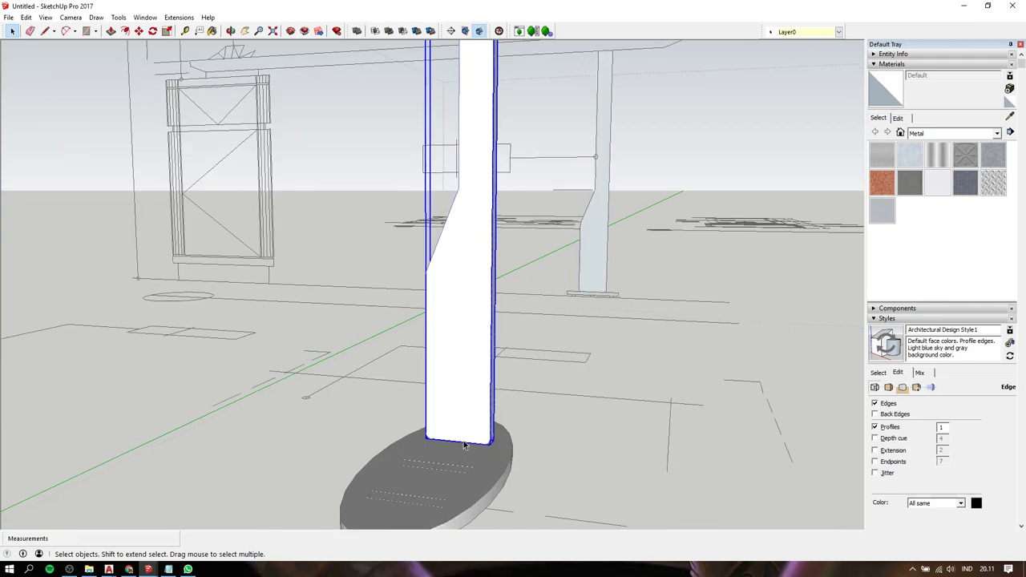
pyautogui.press('m')
pyautogui.press('ctrl')
pyautogui.click(463, 443)
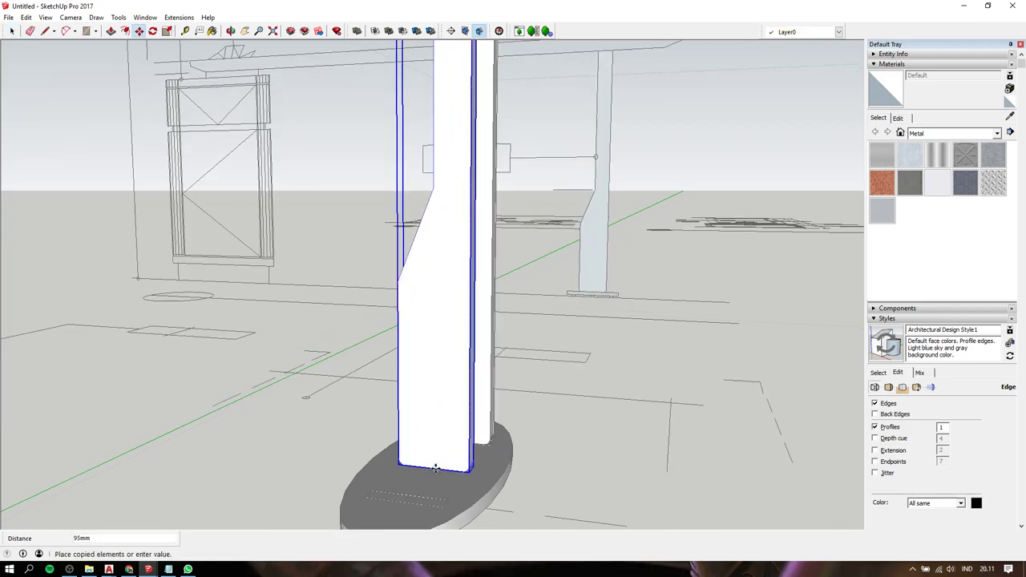
pyautogui.click(435, 469)
pyautogui.click(404, 460)
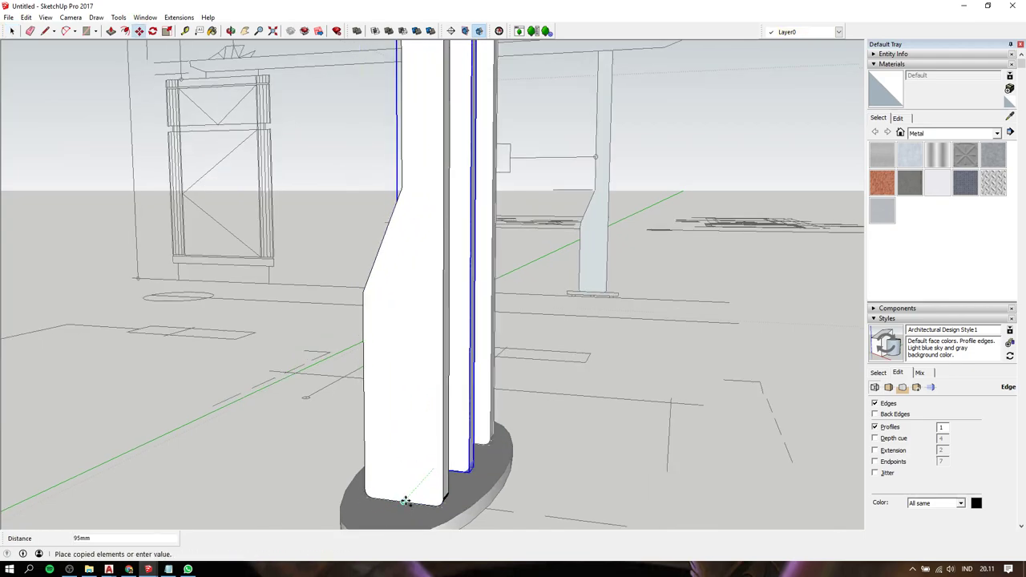
pyautogui.click(407, 498)
pyautogui.scroll(-1, 448, 451)
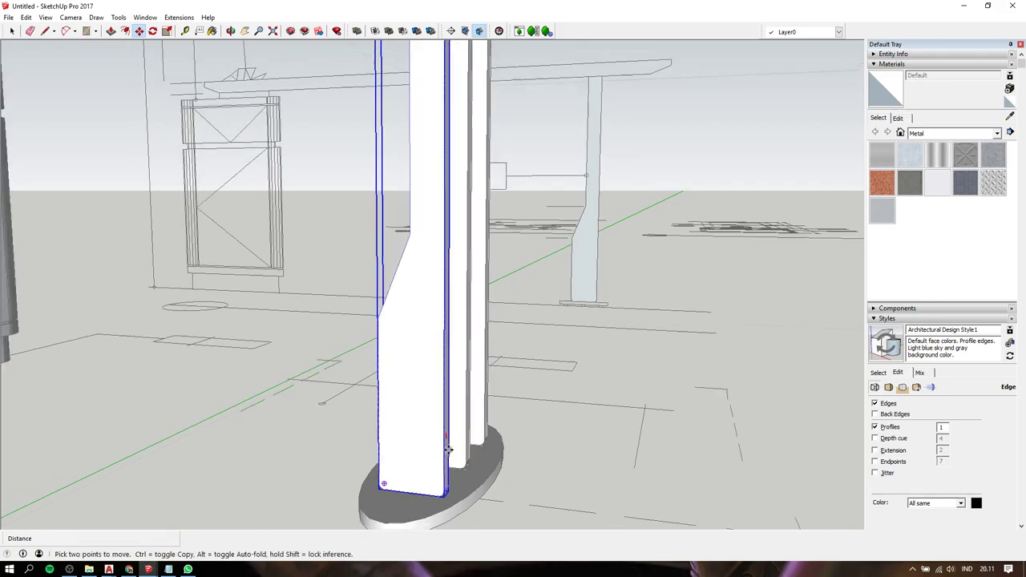
pyautogui.scroll(-3, 448, 450)
pyautogui.press('space')
pyautogui.click(707, 364)
pyautogui.press('o')
pyautogui.moveTo(463, 354)
pyautogui.mouseDown()
pyautogui.moveTo(225, 320)
pyautogui.moveTo(474, 418)
pyautogui.mouseUp()
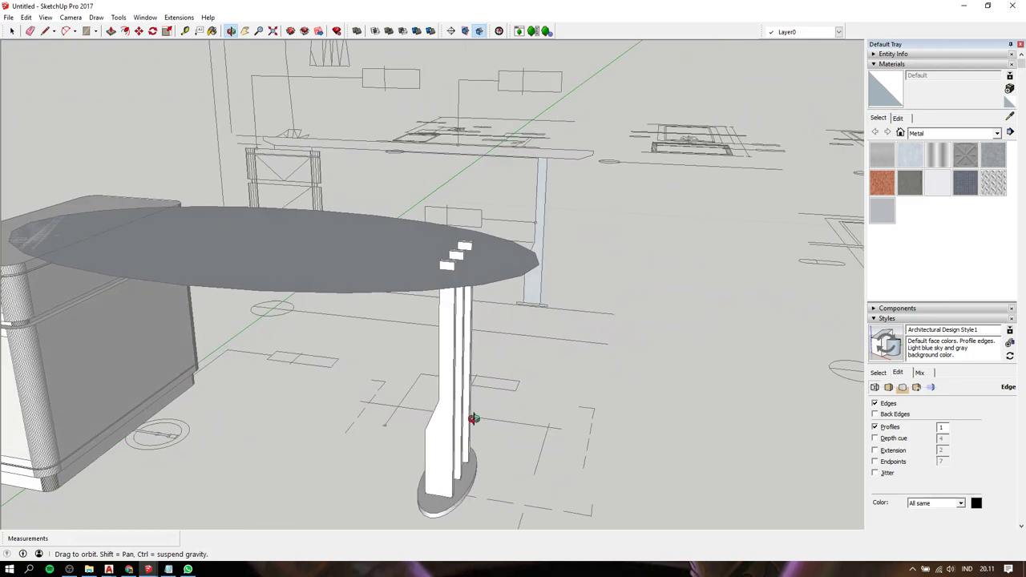
pyautogui.press('space')
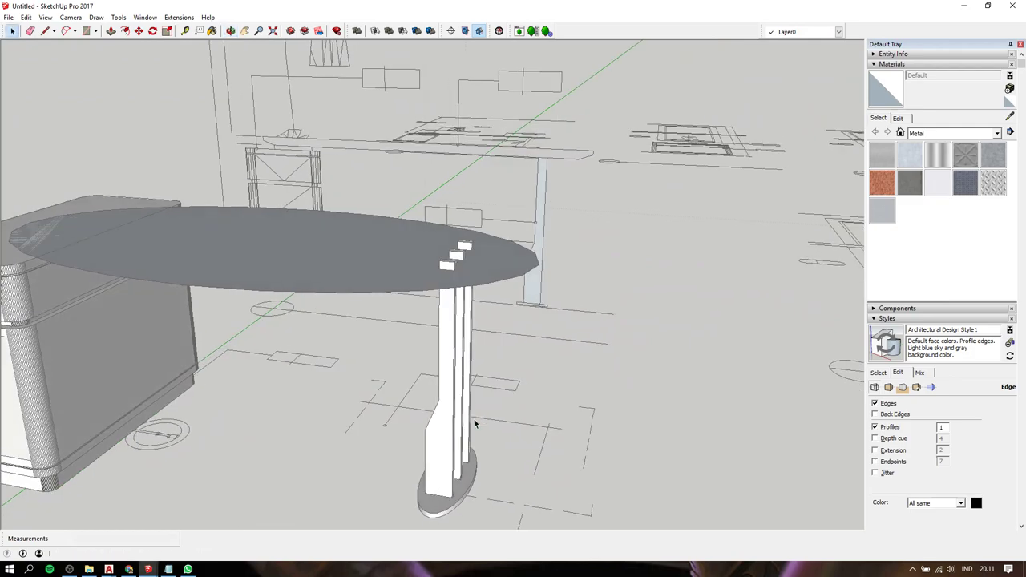
pyautogui.scroll(-3, 473, 419)
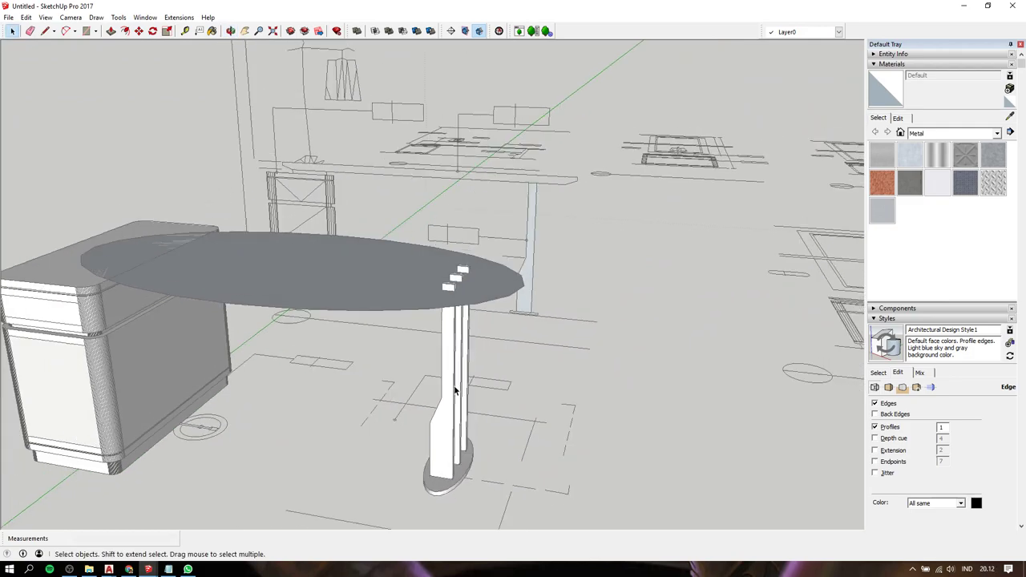
pyautogui.moveTo(422, 307)
pyautogui.mouseDown(button='middle')
pyautogui.moveTo(376, 153)
pyautogui.moveTo(256, 137)
pyautogui.moveTo(197, 193)
pyautogui.moveTo(447, 348)
pyautogui.moveTo(443, 308)
pyautogui.moveTo(445, 321)
pyautogui.mouseUp(button='middle')
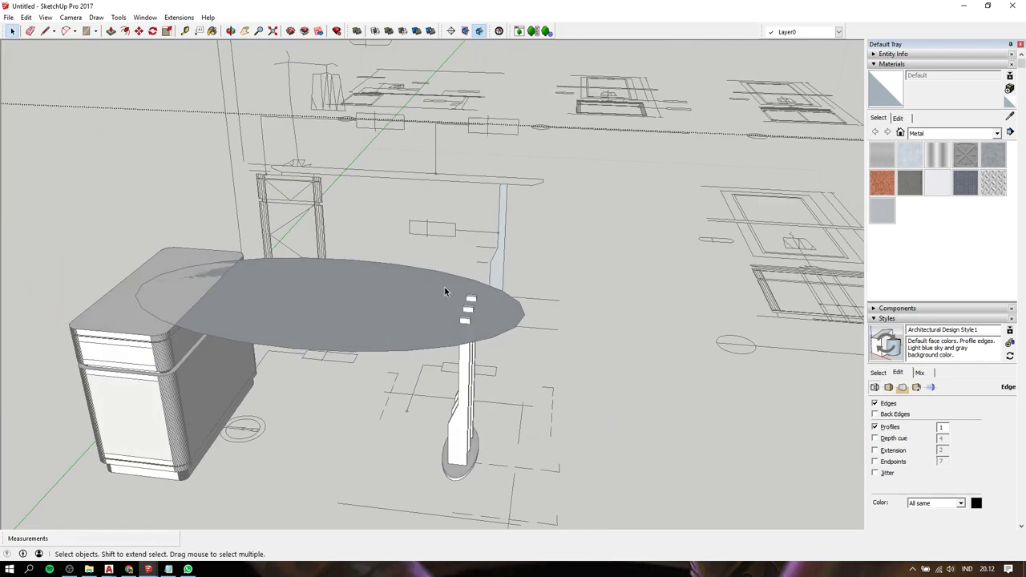
pyautogui.moveTo(457, 161)
pyautogui.keyDown('shift'); pyautogui.mouseDown(button='middle')
pyautogui.moveTo(424, 308)
pyautogui.moveTo(449, 382)
pyautogui.moveTo(465, 306)
pyautogui.moveTo(501, 293)
pyautogui.moveTo(472, 314)
pyautogui.mouseUp(button='middle'); pyautogui.keyUp('shift')
pyautogui.scroll(2, 471, 314)
pyautogui.scroll(2, 499, 286)
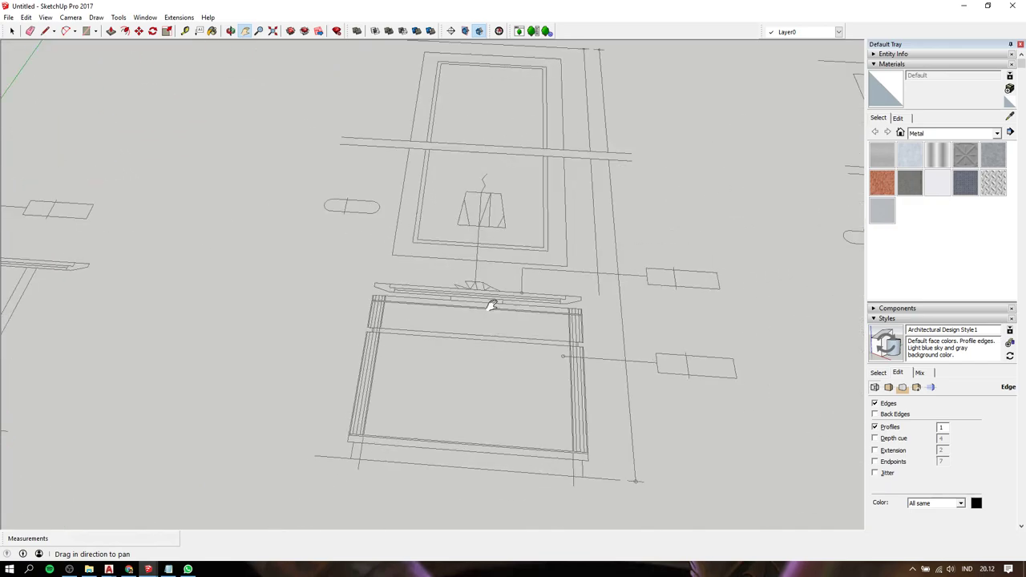
pyautogui.scroll(1, 490, 299)
pyautogui.scroll(-2, 484, 300)
pyautogui.moveTo(438, 300)
pyautogui.mouseDown(button='middle')
pyautogui.moveTo(504, 315)
pyautogui.moveTo(399, 289)
pyautogui.mouseUp(button='middle')
pyautogui.scroll(-2, 398, 289)
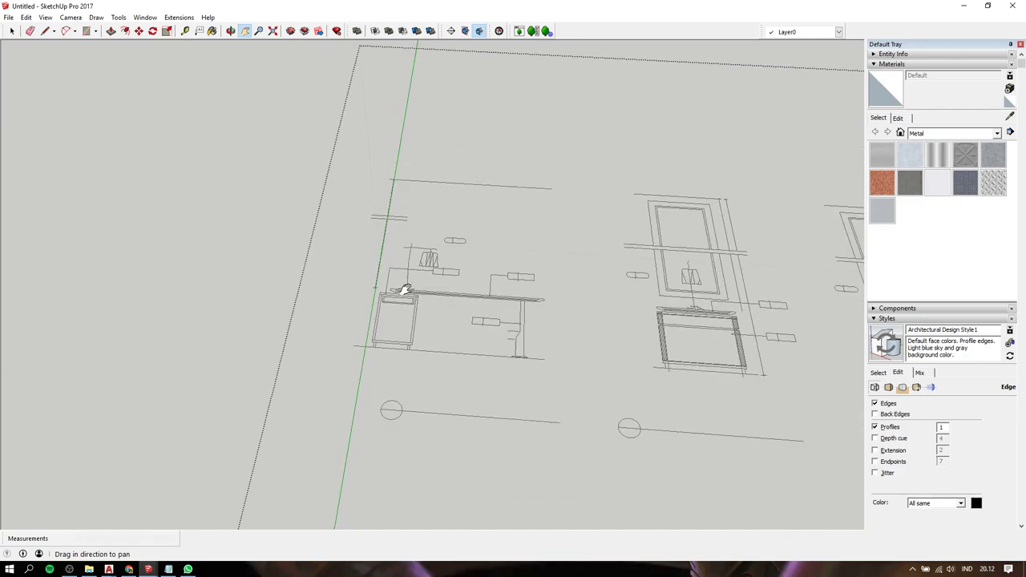
pyautogui.scroll(-1, 401, 288)
pyautogui.moveTo(687, 311); pyautogui.dragTo(512, 230)
pyautogui.scroll(-2, 513, 234)
pyautogui.moveTo(540, 272)
pyautogui.mouseDown(button='middle')
pyautogui.moveTo(521, 282)
pyautogui.moveTo(528, 254)
pyautogui.mouseUp(button='middle')
pyautogui.scroll(3, 527, 259)
pyautogui.scroll(2, 526, 259)
pyautogui.scroll(-4, 522, 259)
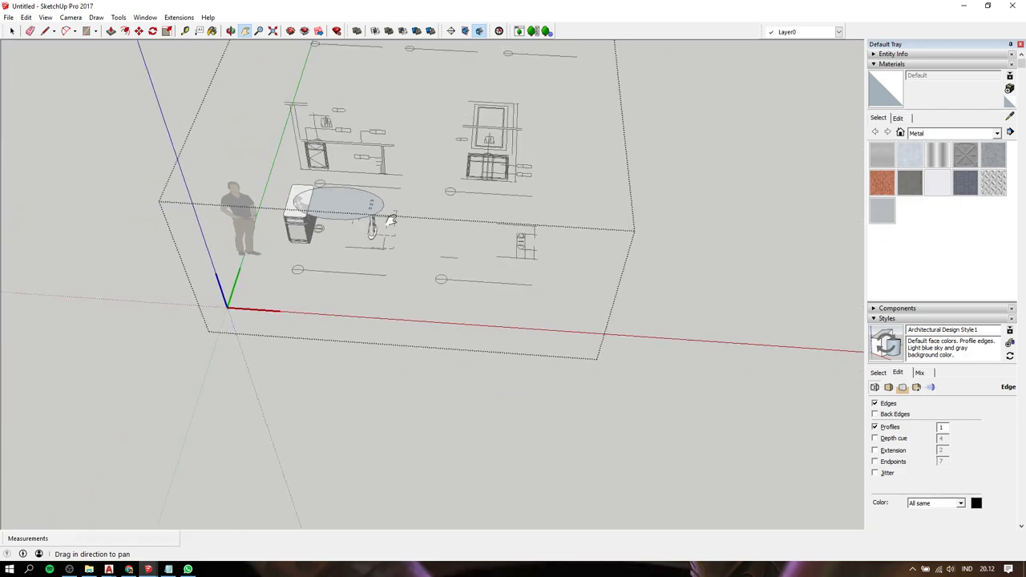
pyautogui.scroll(2, 337, 217)
pyautogui.scroll(2, 301, 198)
pyautogui.moveTo(300, 198)
pyautogui.mouseDown(button='middle')
pyautogui.moveTo(304, 328)
pyautogui.moveTo(331, 125)
pyautogui.mouseUp(button='middle')
pyautogui.press('h')
pyautogui.moveTo(419, 110)
pyautogui.mouseDown()
pyautogui.moveTo(428, 277)
pyautogui.moveTo(383, 390)
pyautogui.mouseUp()
pyautogui.scroll(2, 360, 327)
pyautogui.scroll(2, 337, 325)
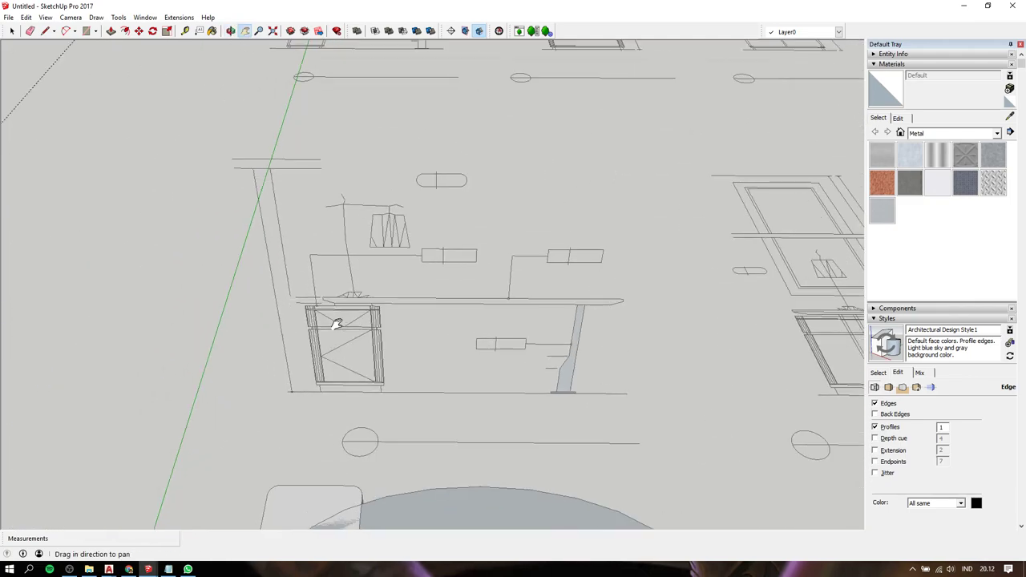
pyautogui.scroll(2, 339, 300)
pyautogui.scroll(1, 346, 295)
pyautogui.scroll(1, 346, 295)
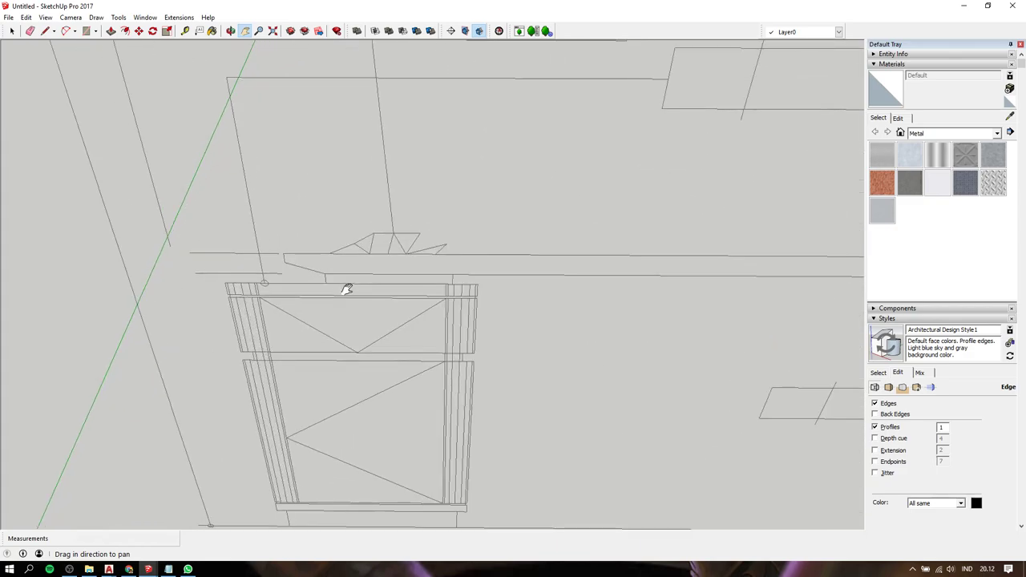
pyautogui.scroll(-3, 346, 289)
pyautogui.scroll(-3, 347, 287)
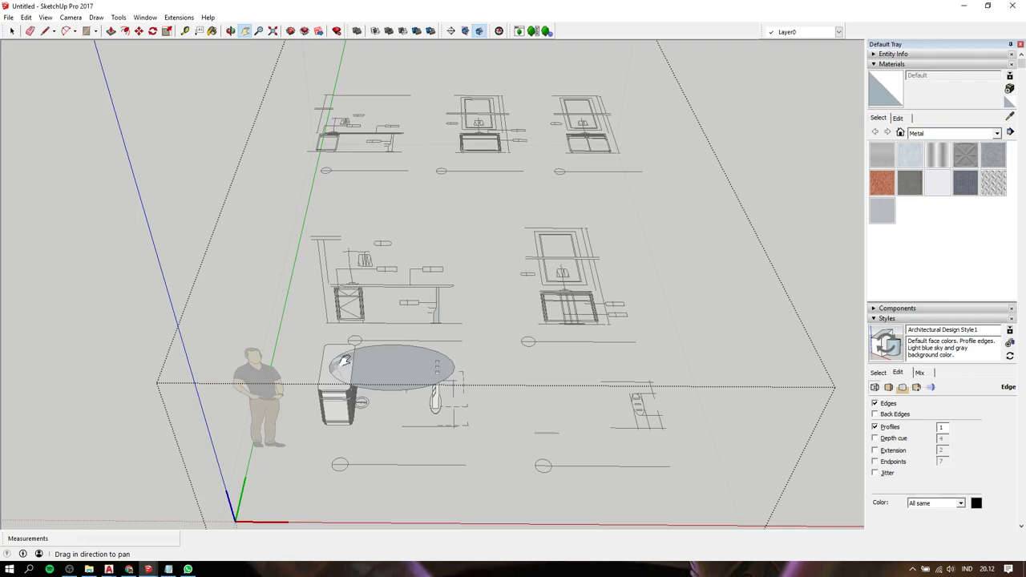
pyautogui.scroll(2, 345, 361)
pyautogui.scroll(2, 355, 275)
# - Draw a 100 mm radius circle on the cabinet top, redoing a misplaced first attempt
pyautogui.scroll(2, 360, 240)
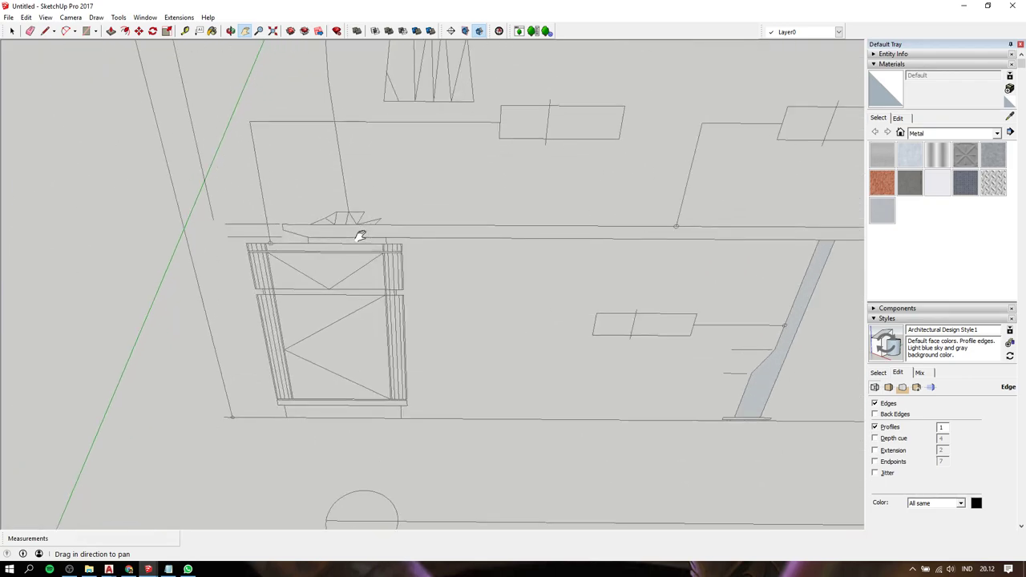
pyautogui.scroll(1, 360, 235)
pyautogui.press('c')
pyautogui.click(344, 237)
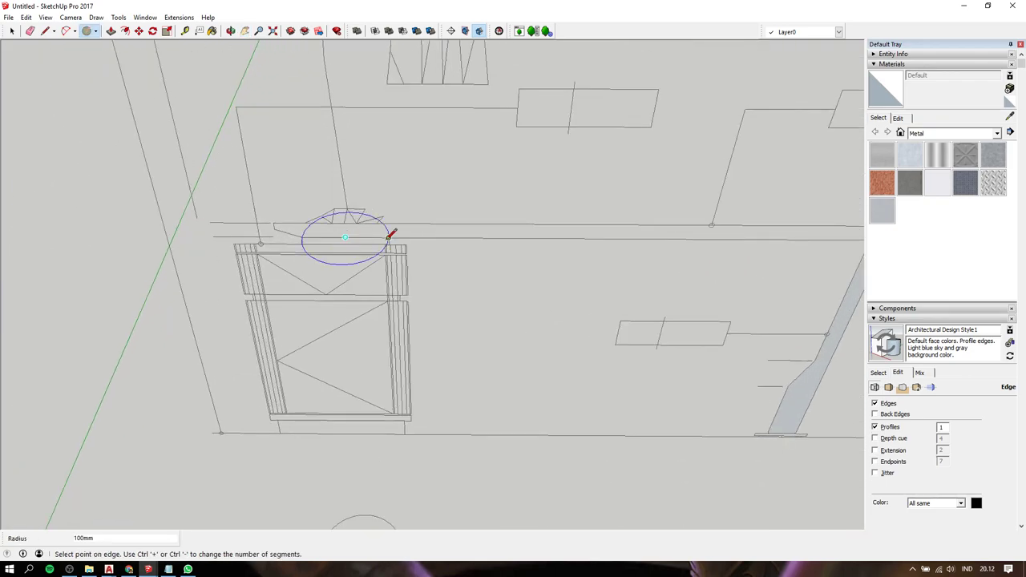
pyautogui.click(390, 234)
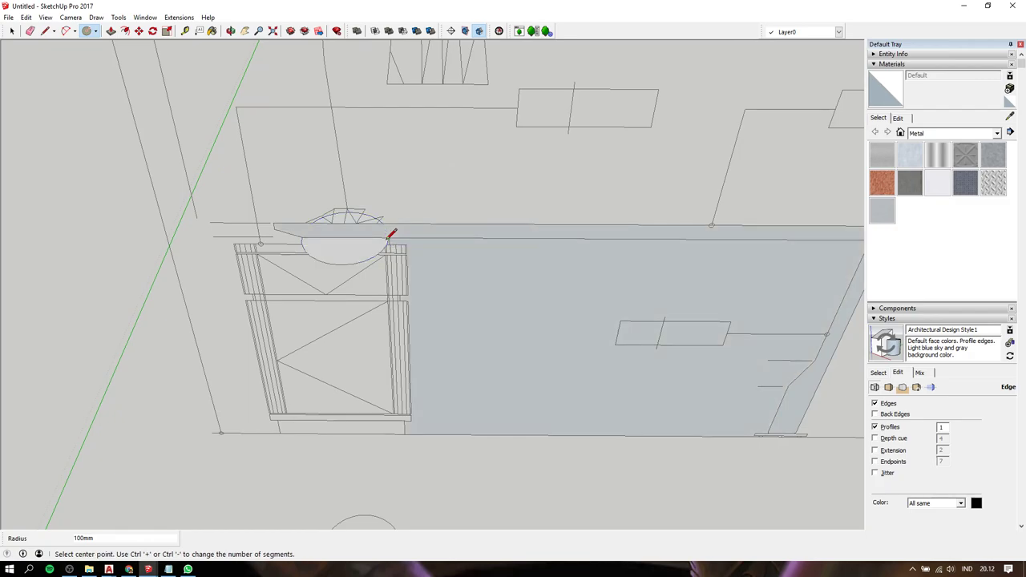
pyautogui.hotkey('ctrl', 'z')
pyautogui.press('space')
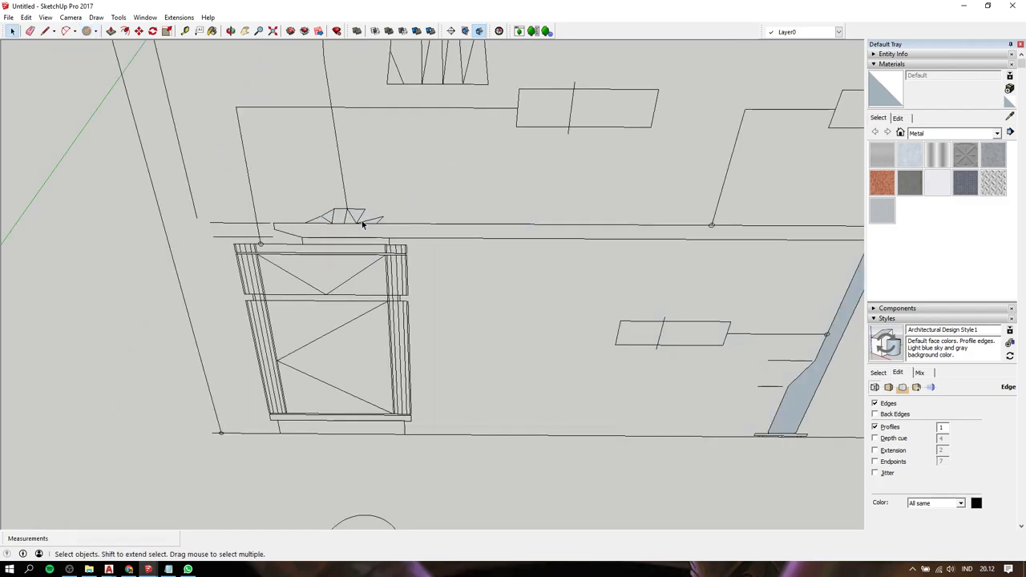
pyautogui.press('c')
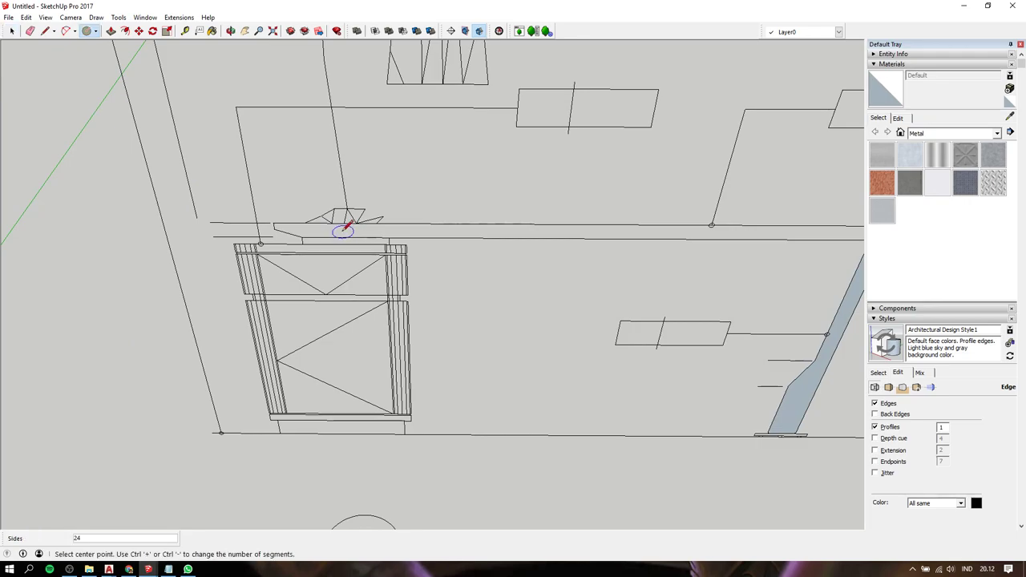
pyautogui.click(345, 237)
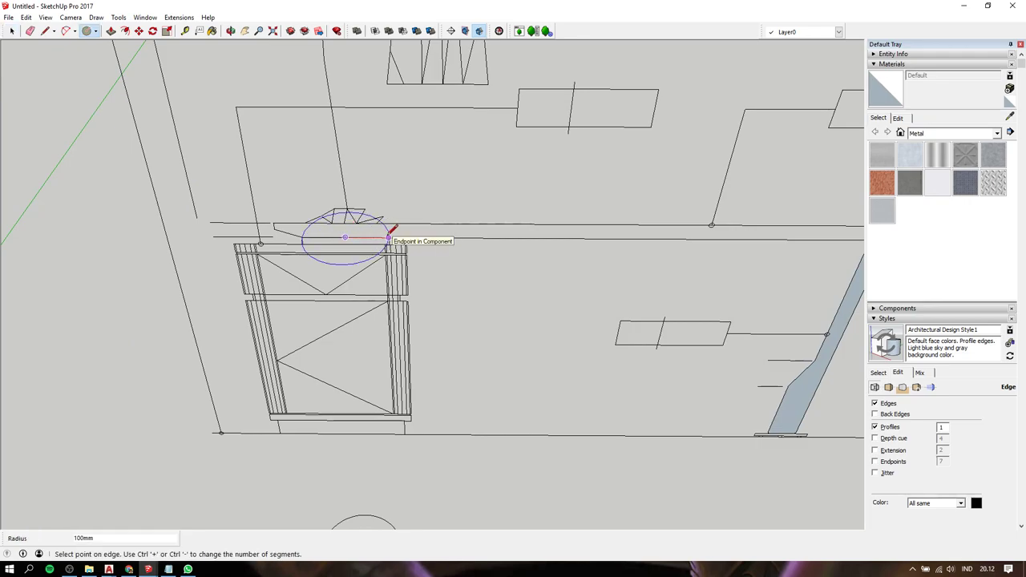
pyautogui.click(388, 236)
pyautogui.press('space')
# - Pull the circle up about 17 mm into a thin disc
pyautogui.press('p')
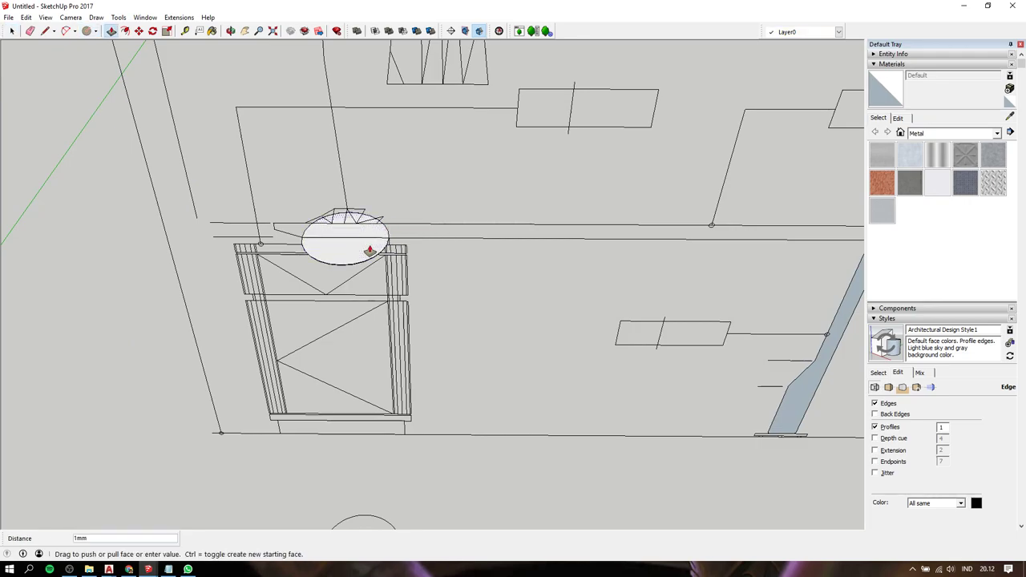
pyautogui.click(366, 250)
pyautogui.moveTo(344, 213); pyautogui.dragTo(400, 251, button='middle')
pyautogui.click(399, 251)
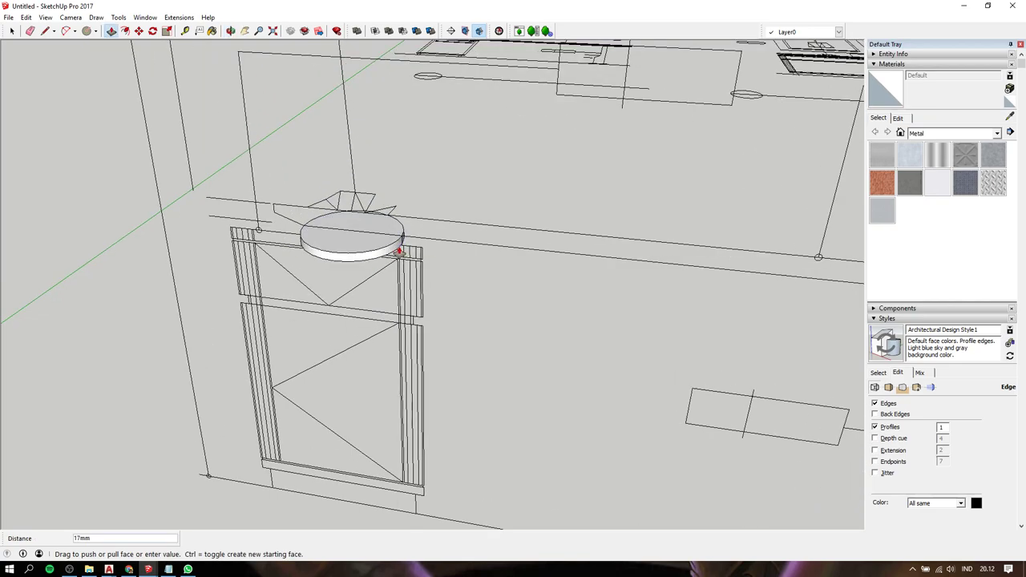
pyautogui.press('space')
# - Make the whole disc into a group
pyautogui.tripleClick(342, 245)
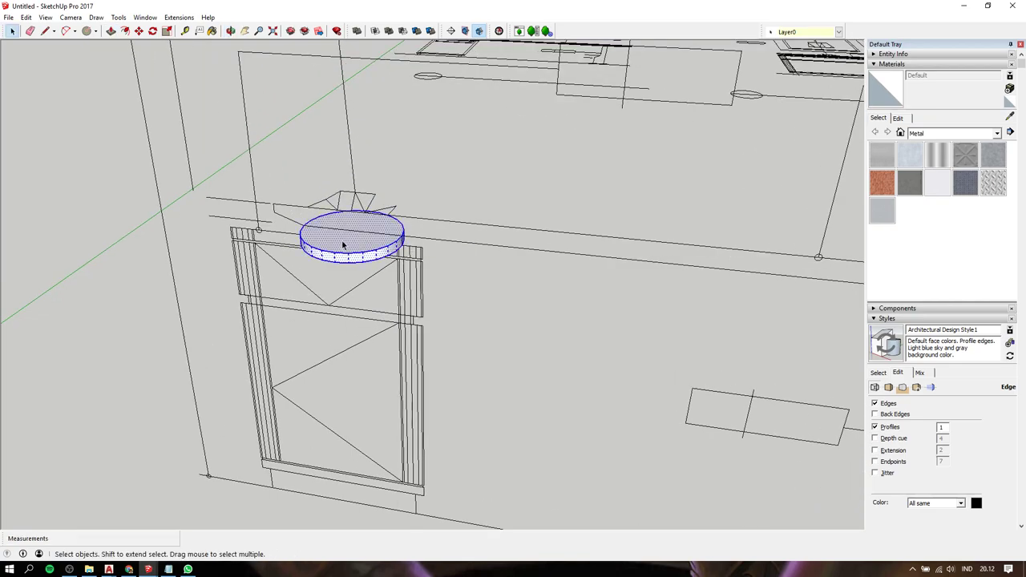
pyautogui.rightClick(342, 245)
pyautogui.click(380, 334)
pyautogui.scroll(-3, 392, 337)
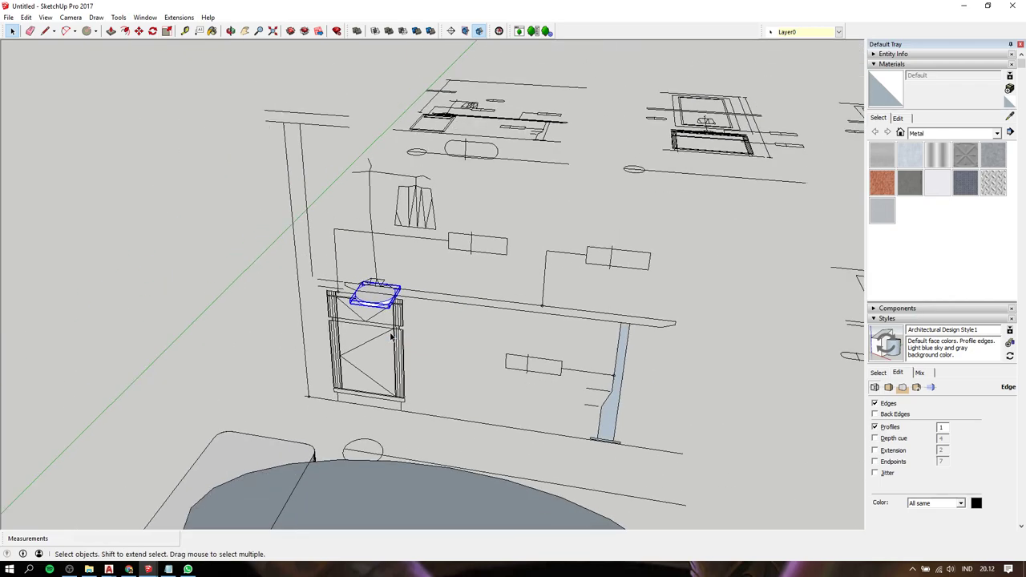
pyautogui.scroll(-4, 392, 337)
pyautogui.click(364, 423)
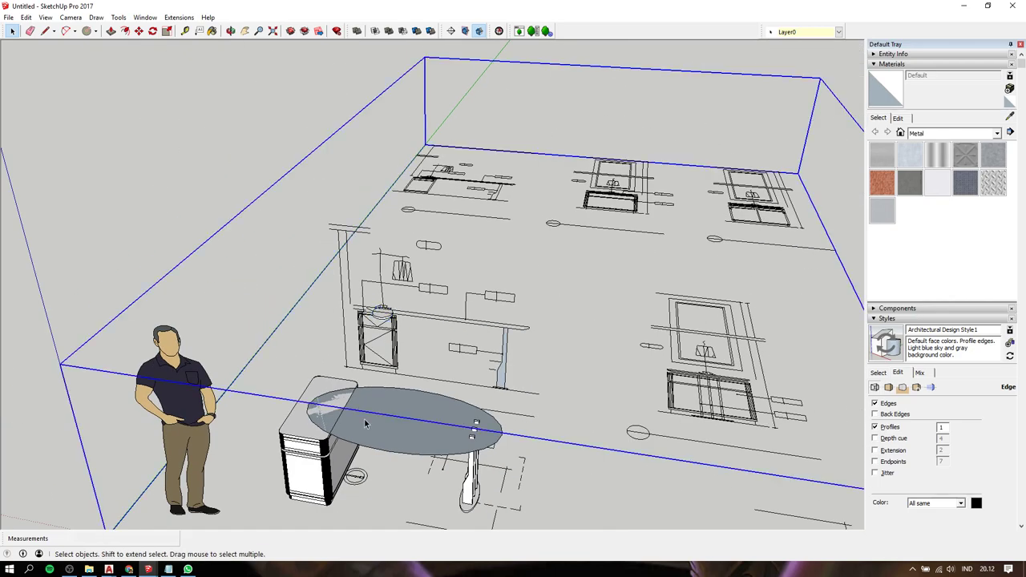
# - Open the room group and select the table parts, undoing an accidental delete
pyautogui.doubleClick(364, 418)
pyautogui.moveTo(413, 398); pyautogui.dragTo(232, 283, button='middle')
pyautogui.moveTo(225, 276); pyautogui.dragTo(389, 496)
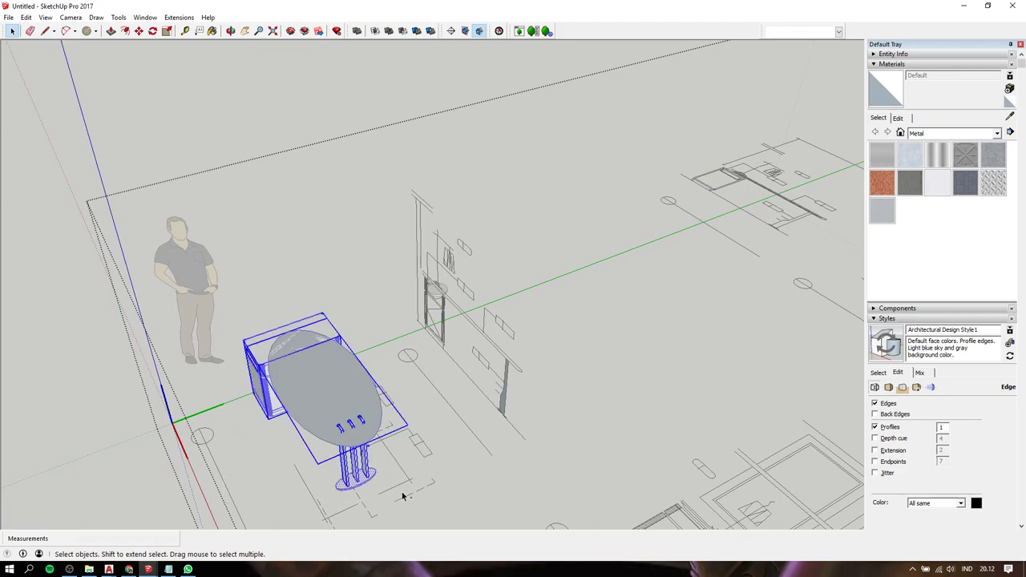
pyautogui.press('Delete')
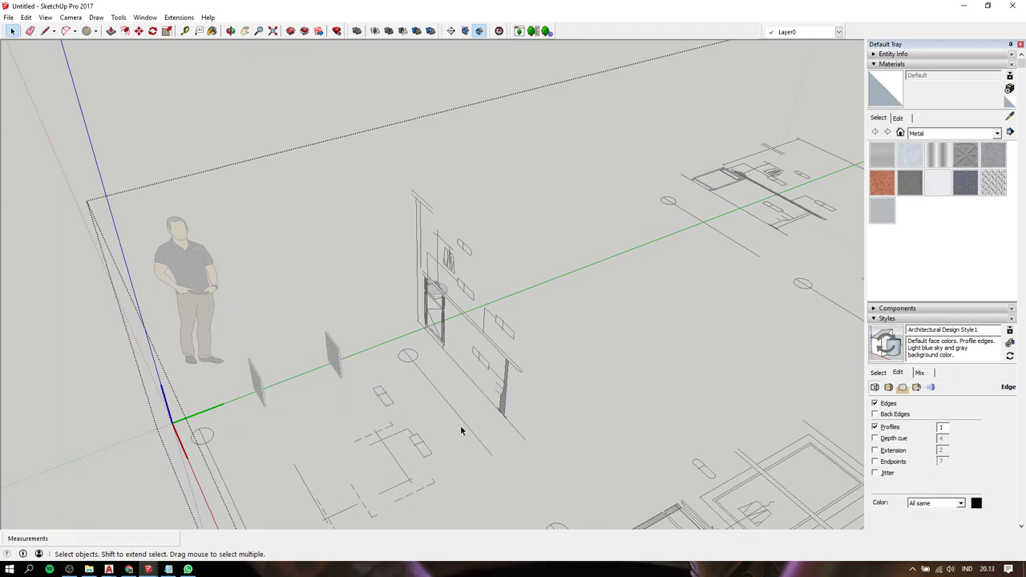
pyautogui.hotkey('ctrl', 'z')
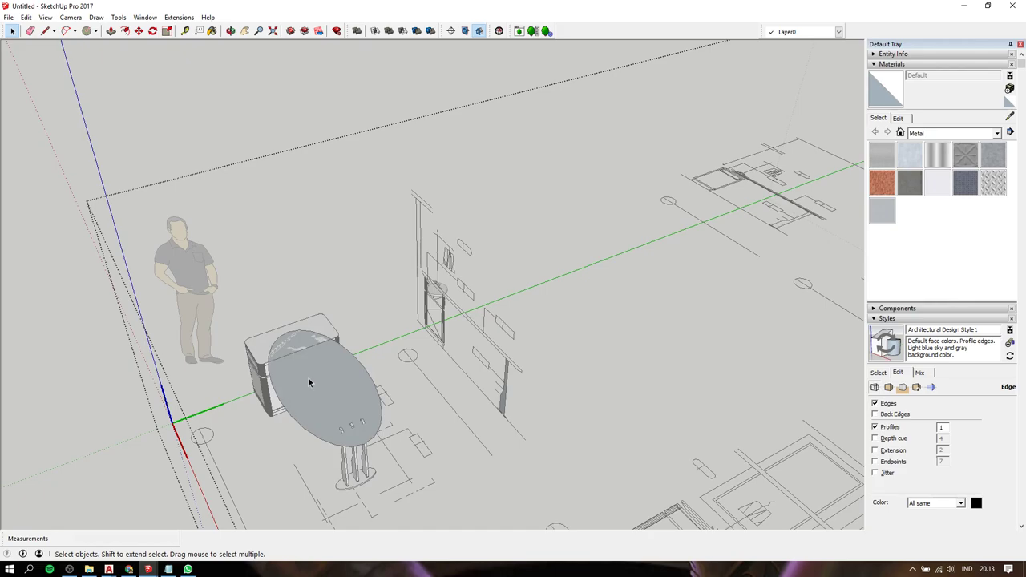
pyautogui.moveTo(230, 289); pyautogui.dragTo(394, 505)
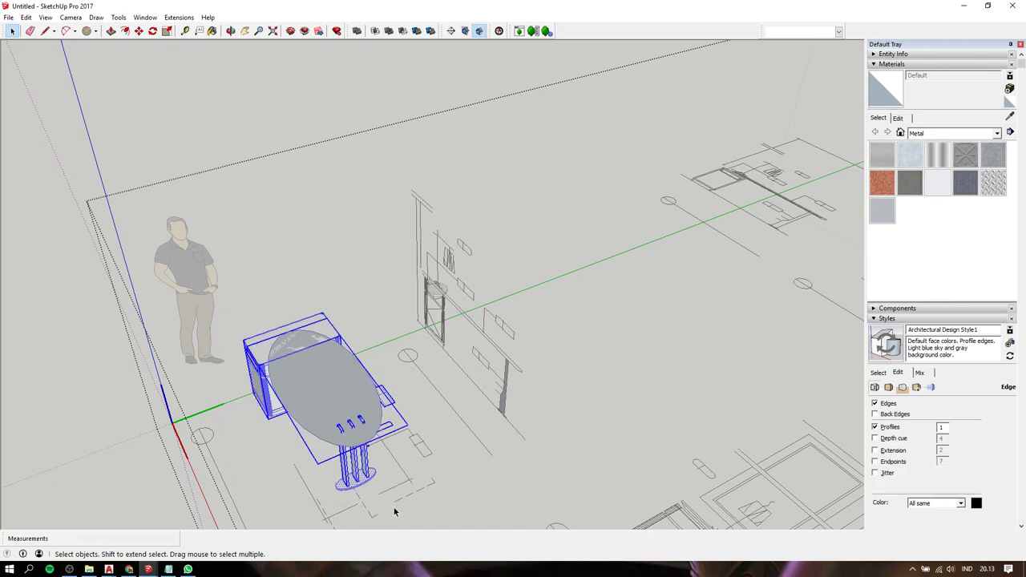
pyautogui.moveTo(388, 493); pyautogui.dragTo(368, 338, button='middle')
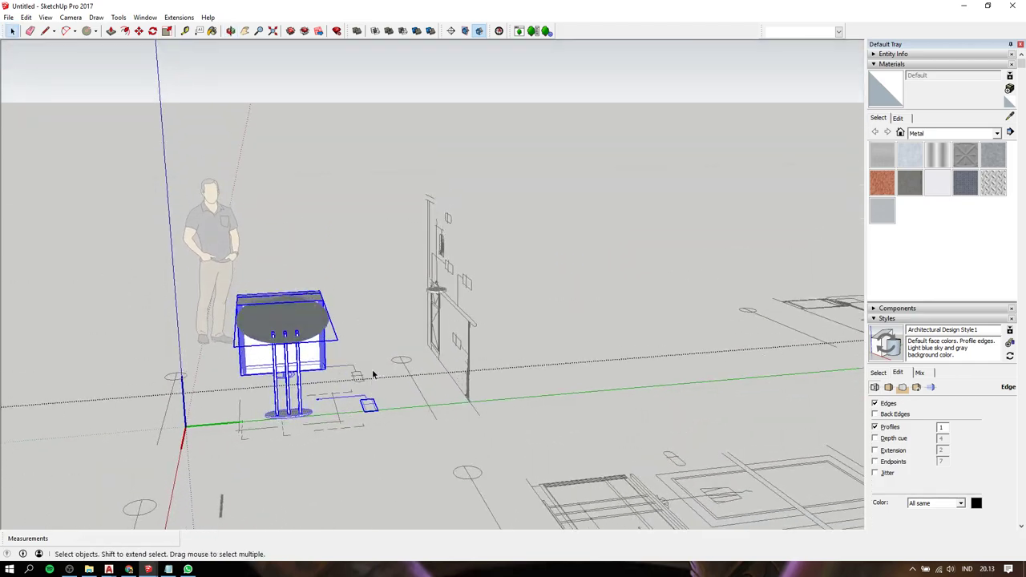
pyautogui.keyDown('shift'); pyautogui.click(345, 430); pyautogui.keyUp('shift')
# - Cut the table and cabinet together and paste them back into the scene
pyautogui.moveTo(152, 259); pyautogui.dragTo(334, 446)
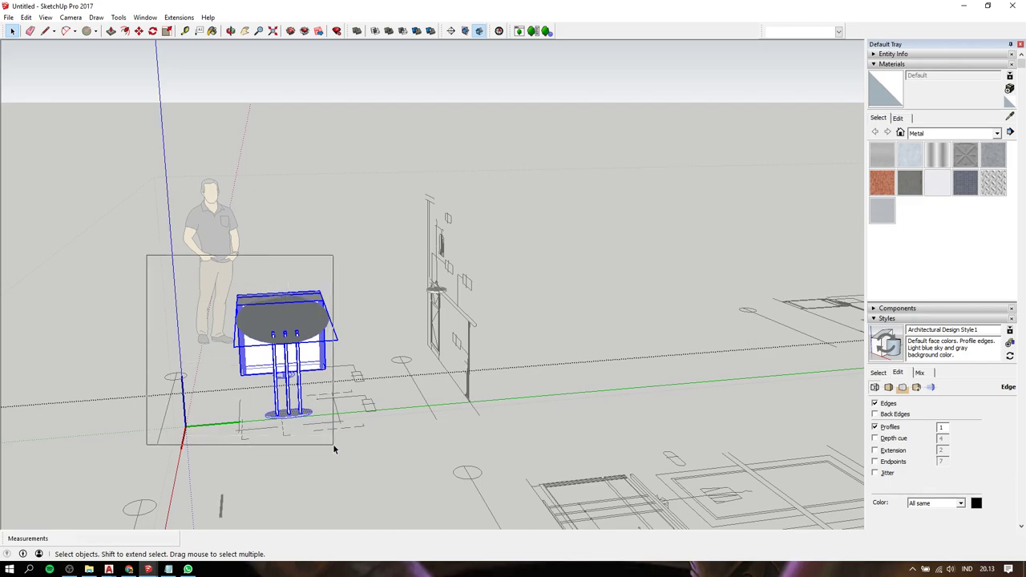
pyautogui.moveTo(343, 389)
pyautogui.mouseDown(button='middle')
pyautogui.moveTo(356, 404)
pyautogui.moveTo(229, 373)
pyautogui.moveTo(428, 287)
pyautogui.moveTo(366, 296)
pyautogui.mouseUp(button='middle')
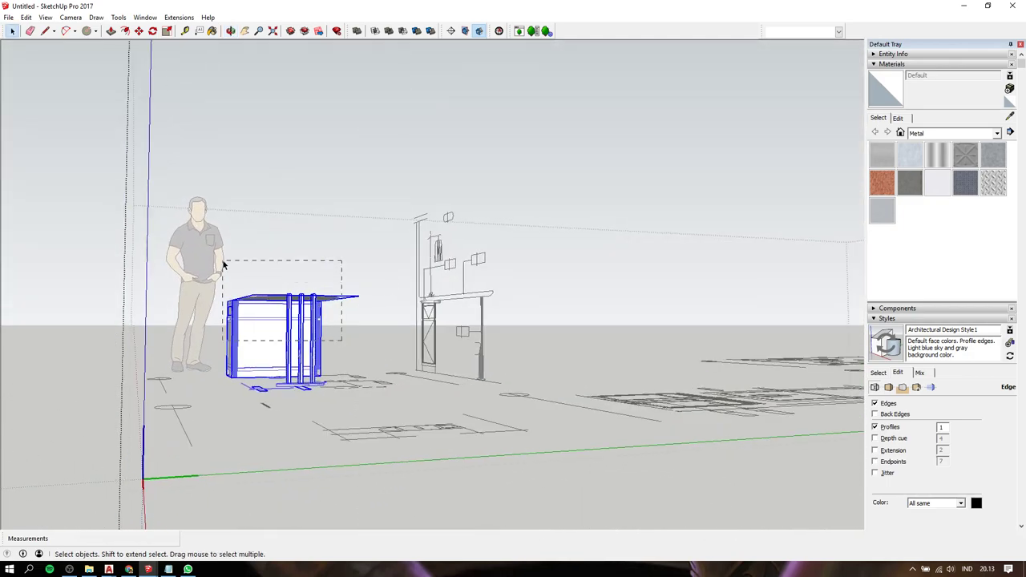
pyautogui.moveTo(228, 279); pyautogui.dragTo(290, 399, button='middle')
pyautogui.scroll(2, 291, 399)
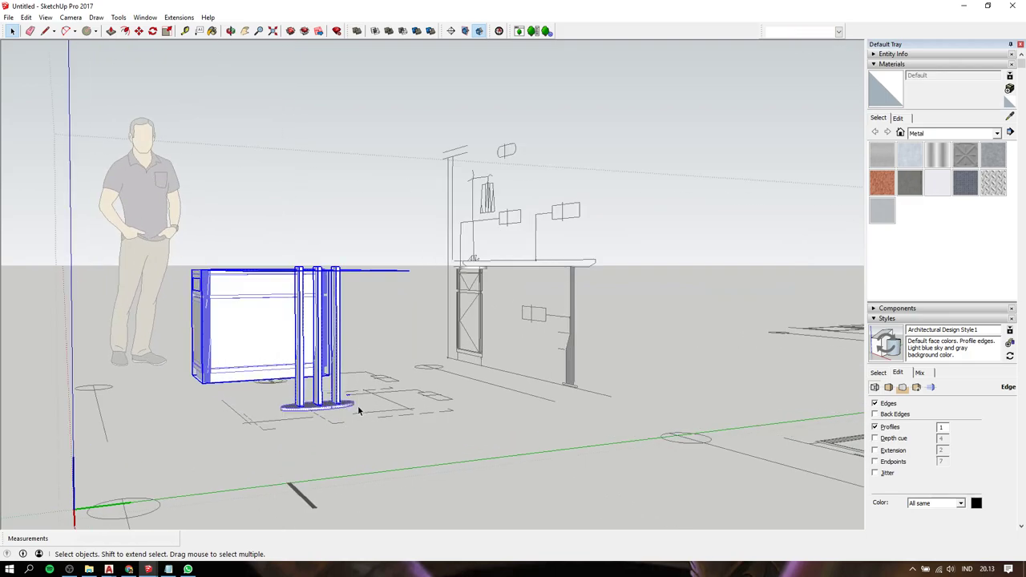
pyautogui.moveTo(357, 405)
pyautogui.mouseDown(button='middle')
pyautogui.moveTo(365, 455)
pyautogui.moveTo(447, 462)
pyautogui.mouseUp(button='middle')
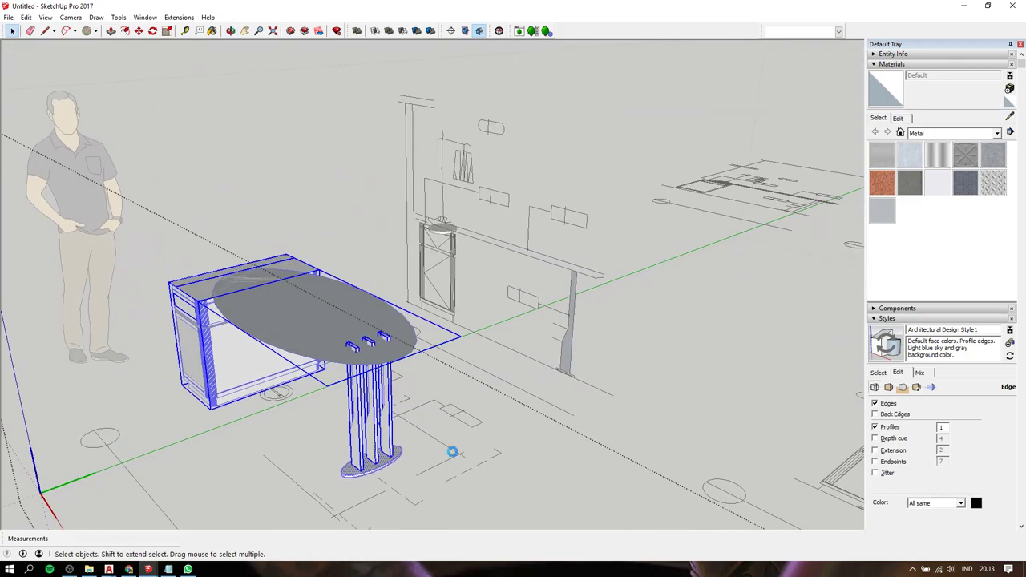
pyautogui.press('Delete')
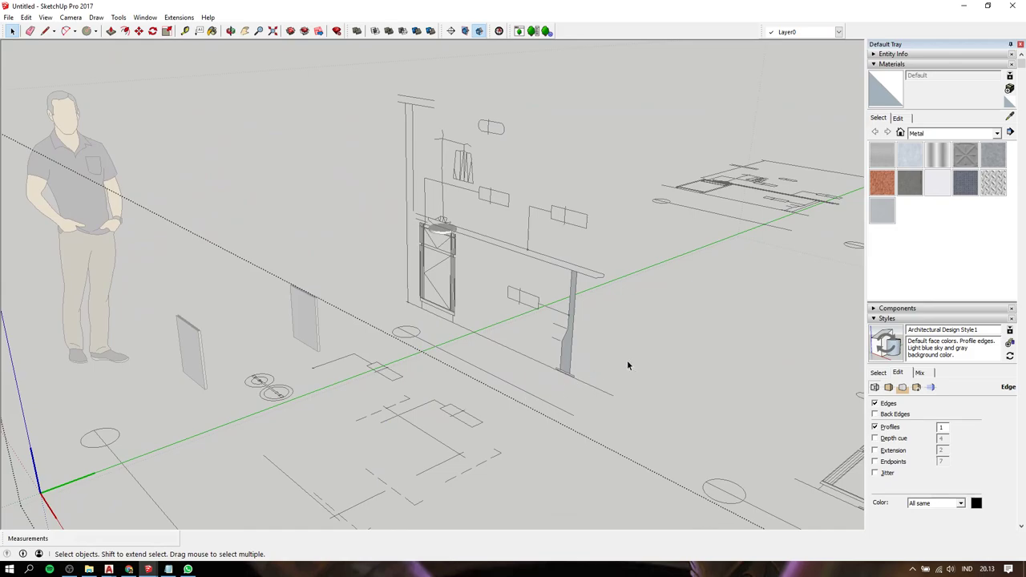
pyautogui.click(299, 320)
pyautogui.click(289, 347)
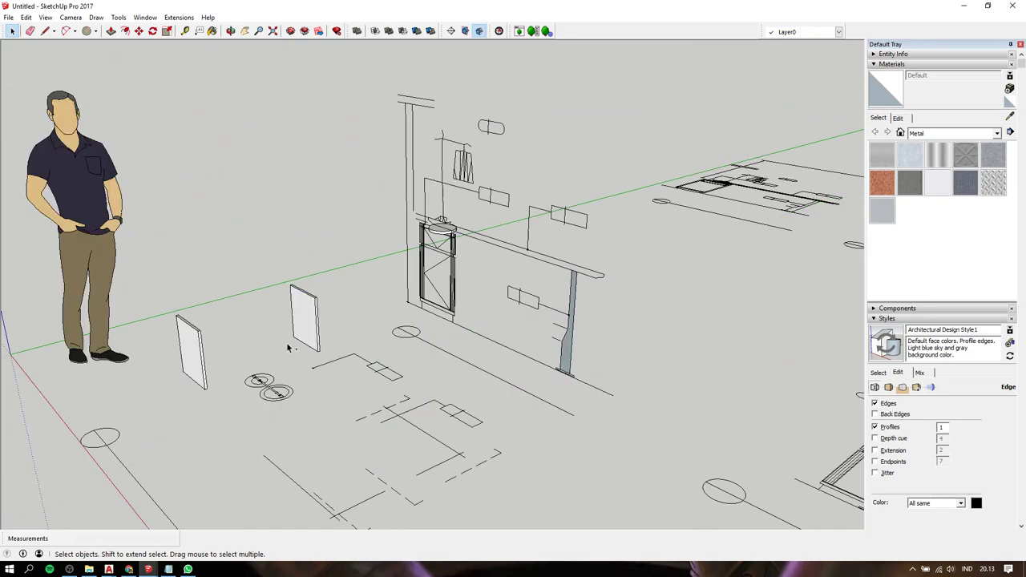
pyautogui.hotkey('ctrl', 'v')
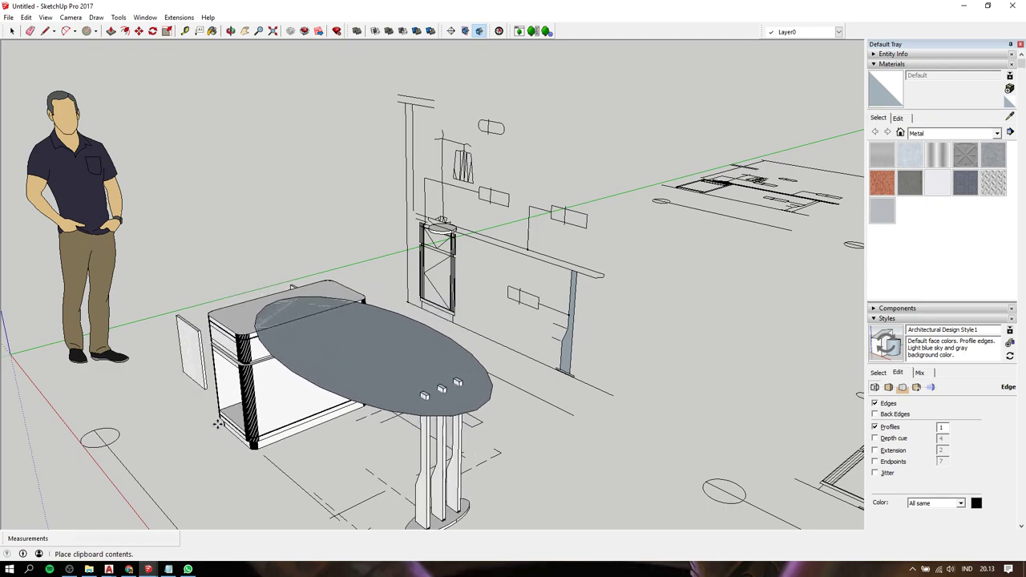
# - Drop the pasted table and cabinet, then move them from a cabinet base point to their new position
pyautogui.click(223, 419)
pyautogui.press('m')
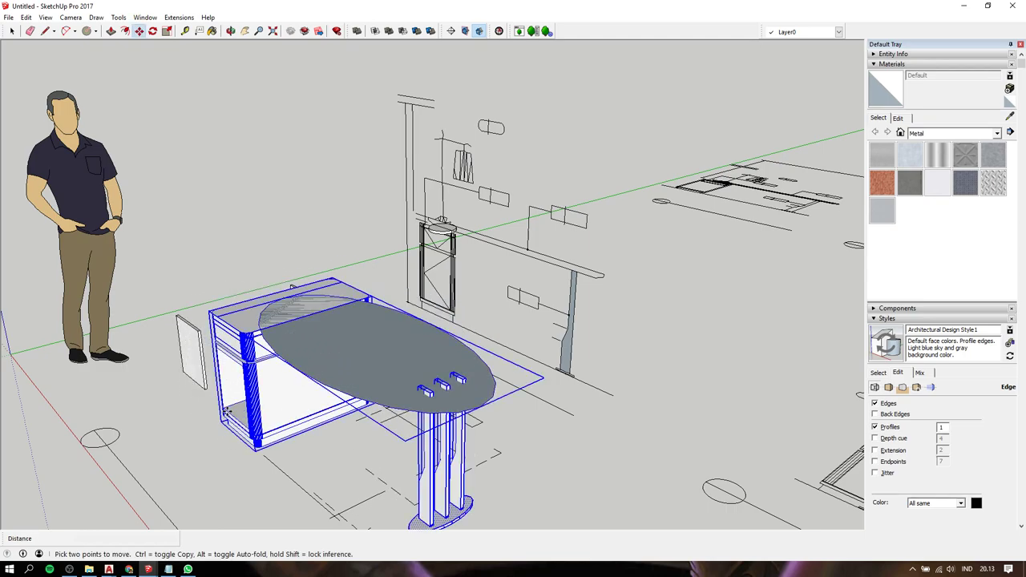
pyautogui.click(226, 411)
pyautogui.scroll(2, 183, 367)
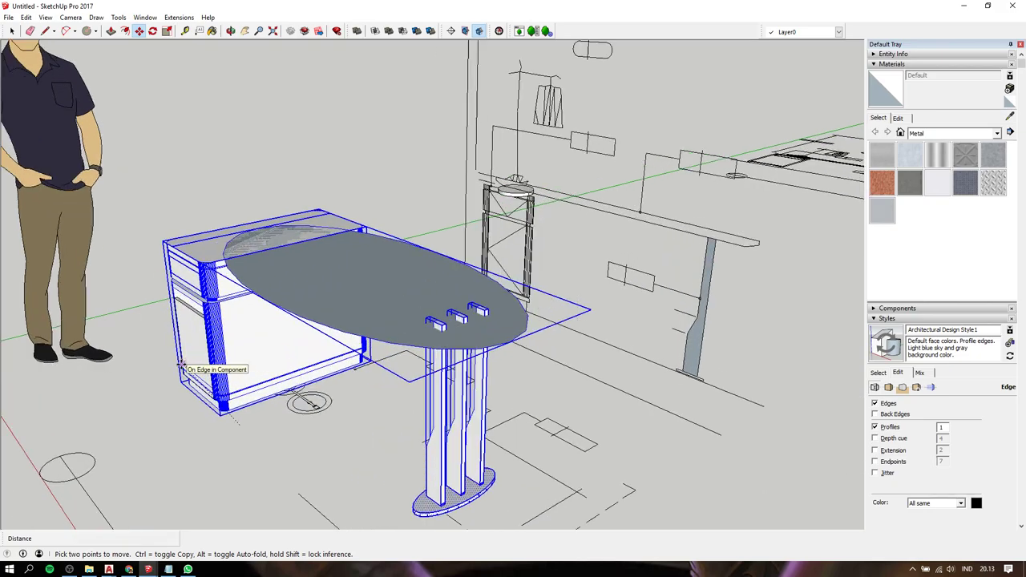
pyautogui.scroll(2, 182, 367)
pyautogui.scroll(2, 184, 375)
pyautogui.scroll(1, 186, 381)
pyautogui.scroll(1, 187, 385)
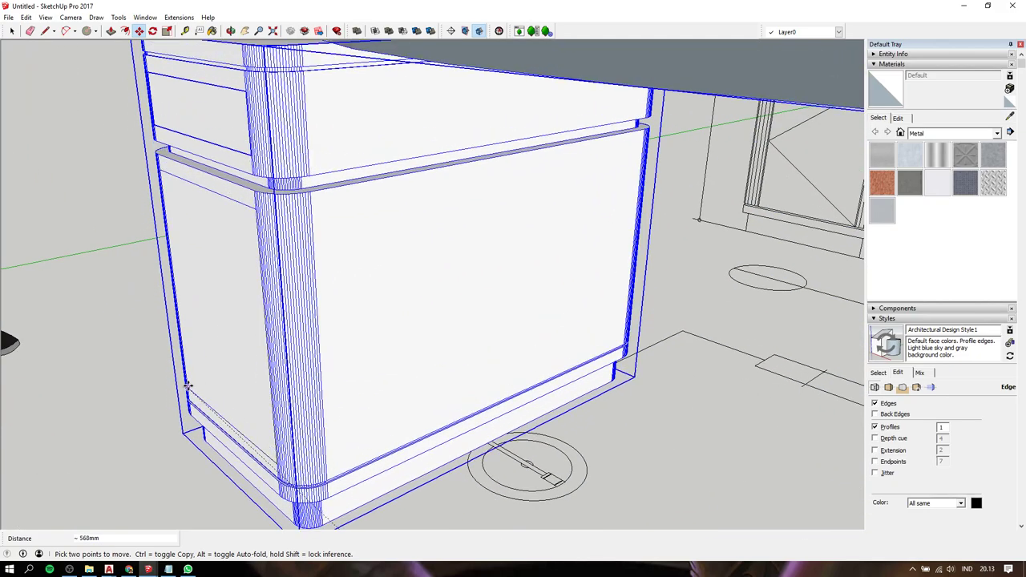
pyautogui.click(186, 386)
pyautogui.scroll(-3, 186, 386)
pyautogui.scroll(-2, 187, 385)
pyautogui.press('space')
# - Select the round disc above the window for moving
pyautogui.click(252, 165)
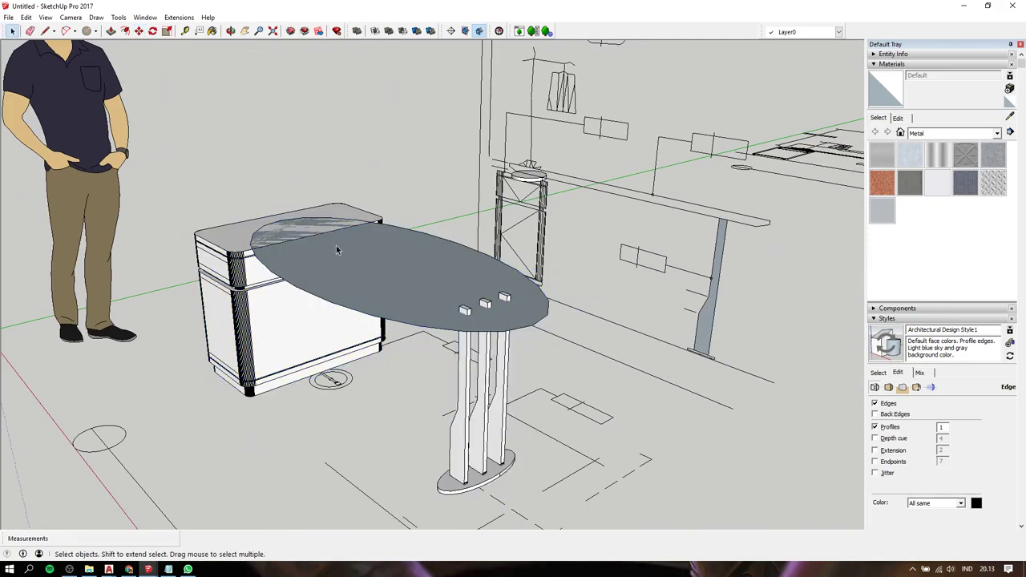
pyautogui.moveTo(336, 248)
pyautogui.mouseDown(button='middle')
pyautogui.moveTo(474, 305)
pyautogui.moveTo(378, 227)
pyautogui.mouseUp(button='middle')
pyautogui.click(475, 305)
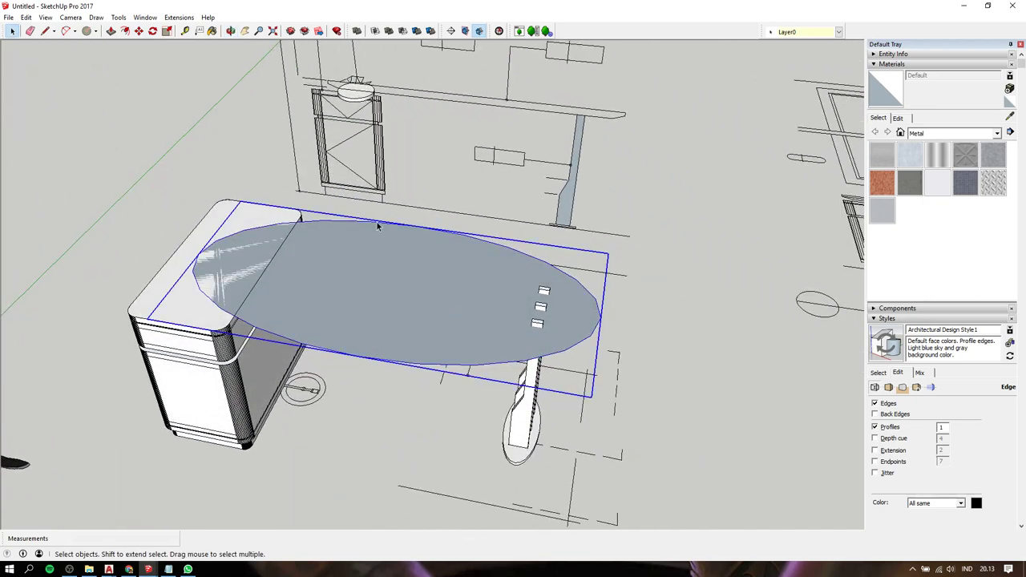
pyautogui.click(356, 102)
pyautogui.moveTo(357, 101); pyautogui.dragTo(353, 139, button='middle')
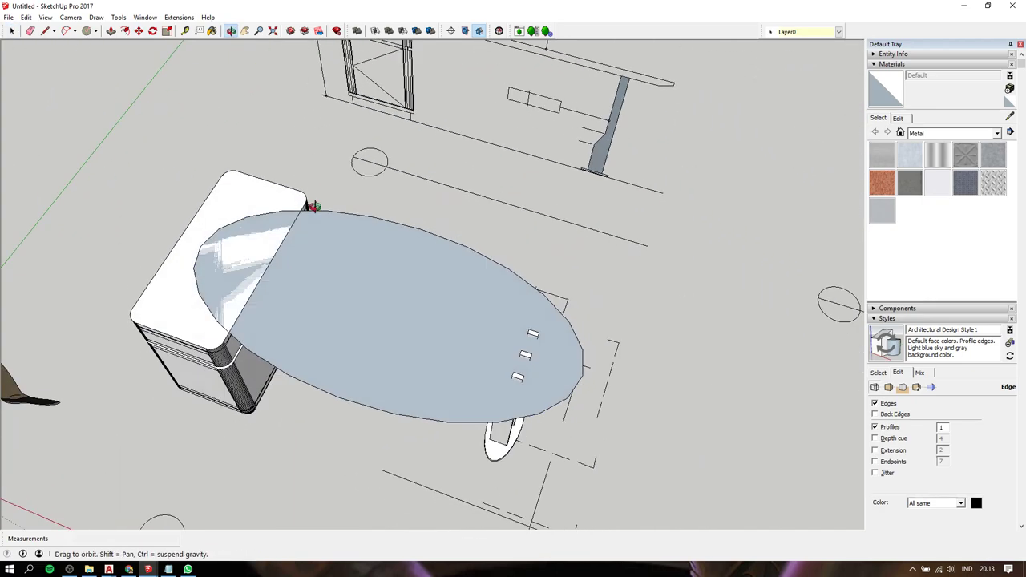
pyautogui.press('m')
pyautogui.scroll(-3, 353, 139)
pyautogui.scroll(1, 369, 85)
# - Move the round disc from its corner onto the cabinet top as the lamp base
pyautogui.scroll(3, 368, 85)
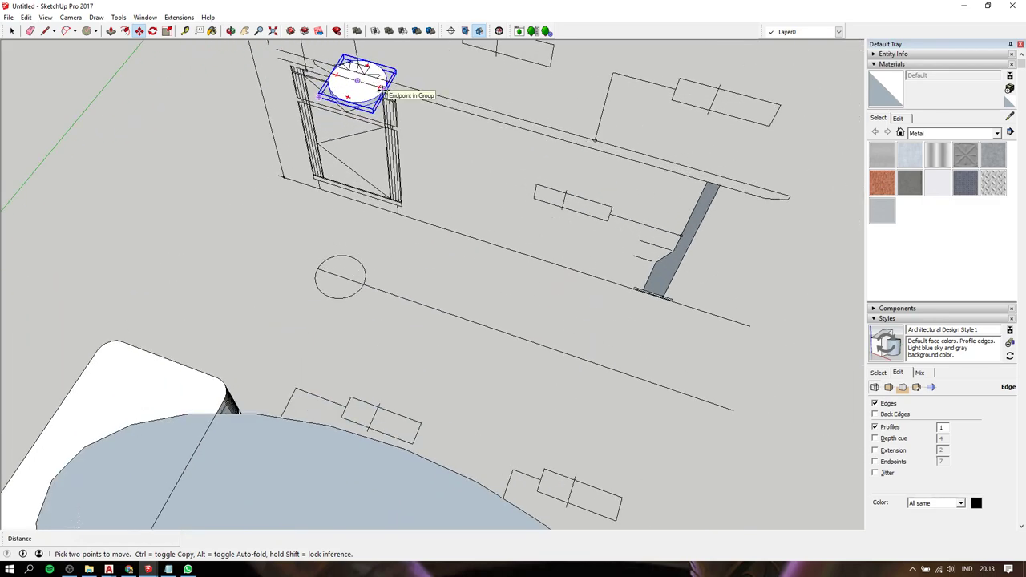
pyautogui.click(382, 89)
pyautogui.scroll(-3, 382, 89)
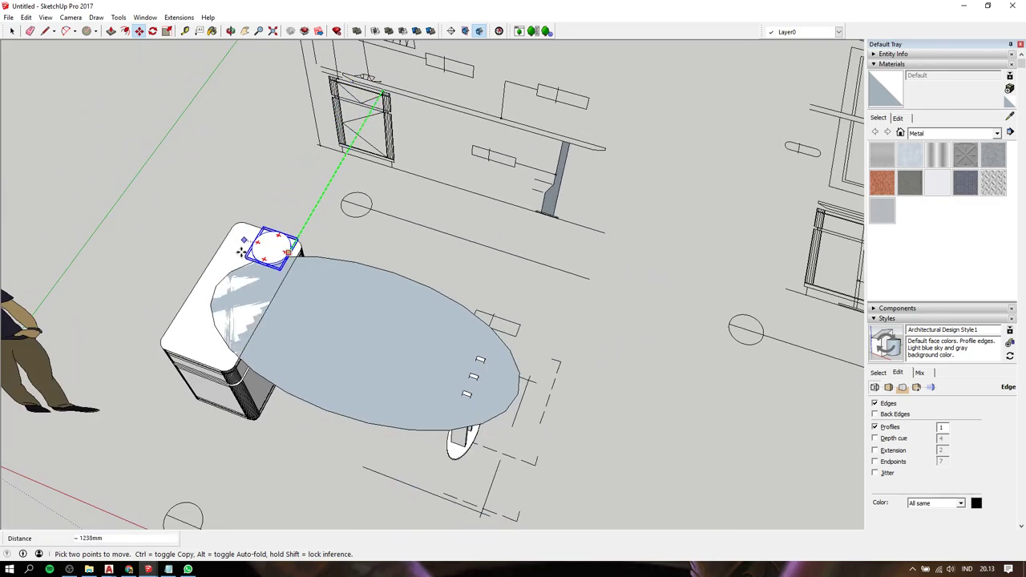
pyautogui.click(221, 286)
pyautogui.press('space')
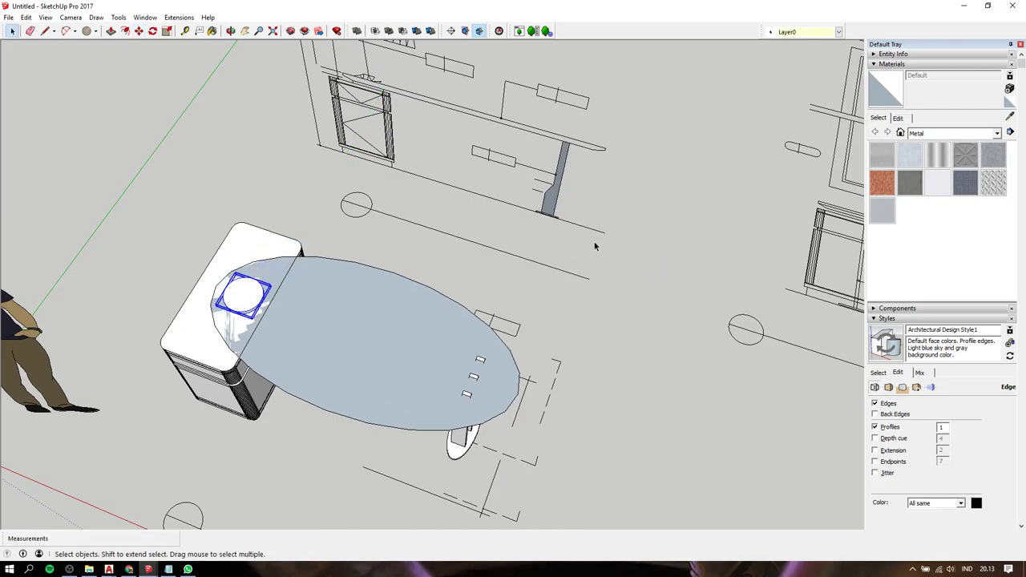
pyautogui.click(600, 240)
pyautogui.moveTo(600, 241)
pyautogui.mouseDown(button='middle')
pyautogui.moveTo(415, 222)
pyautogui.moveTo(487, 129)
pyautogui.mouseUp(button='middle')
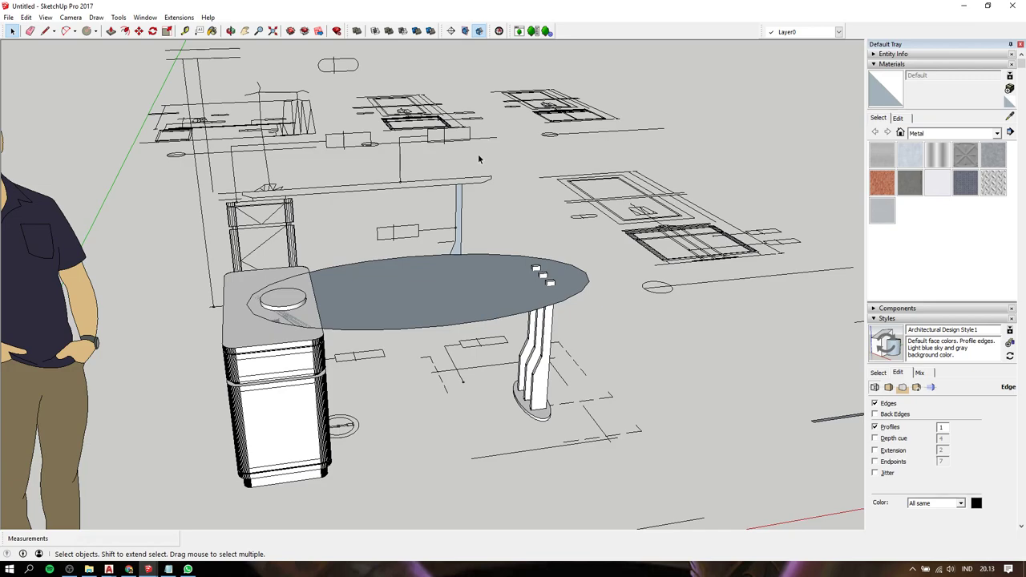
pyautogui.scroll(2, 401, 275)
pyautogui.click(388, 296)
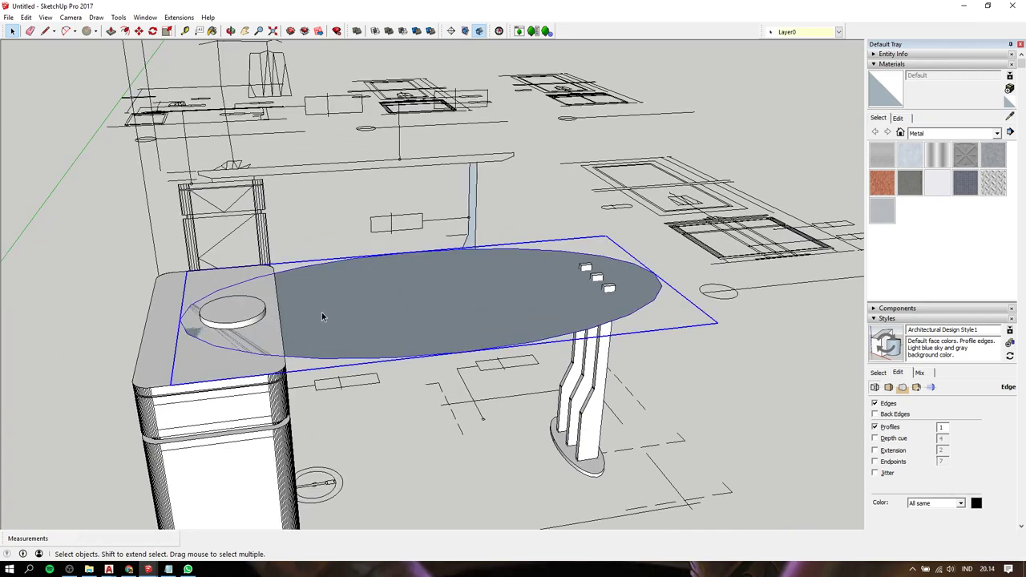
# - Move the oval table top up above the cabinet
pyautogui.press('m')
pyautogui.click(276, 311)
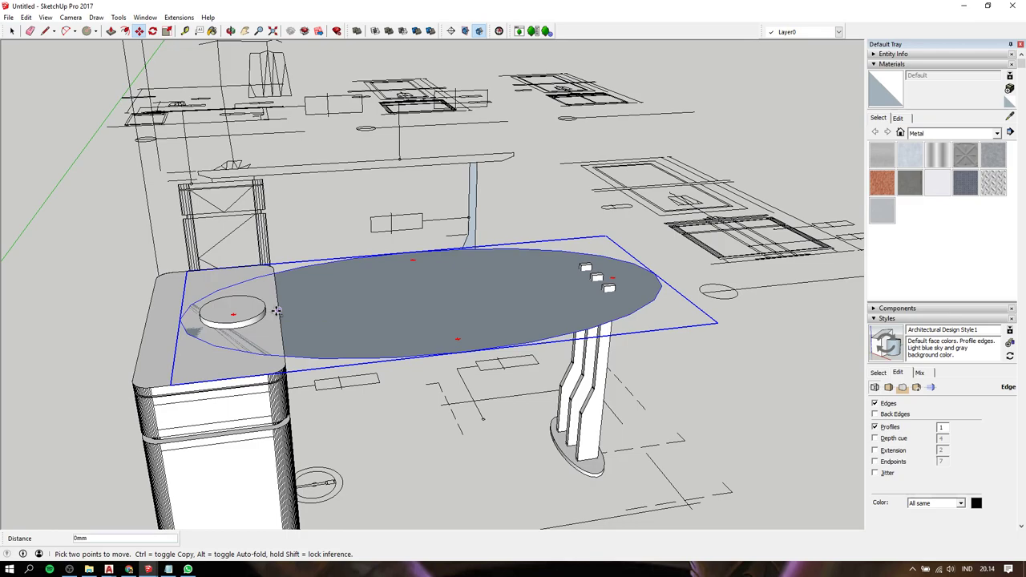
pyautogui.moveTo(339, 176); pyautogui.dragTo(478, 235, button='middle')
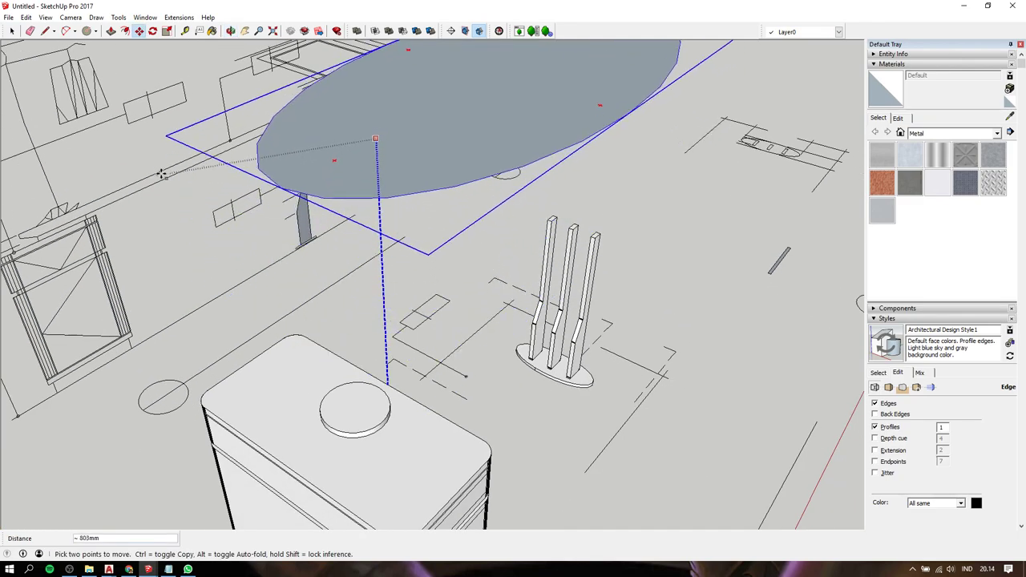
pyautogui.click(34, 225)
pyautogui.press('space')
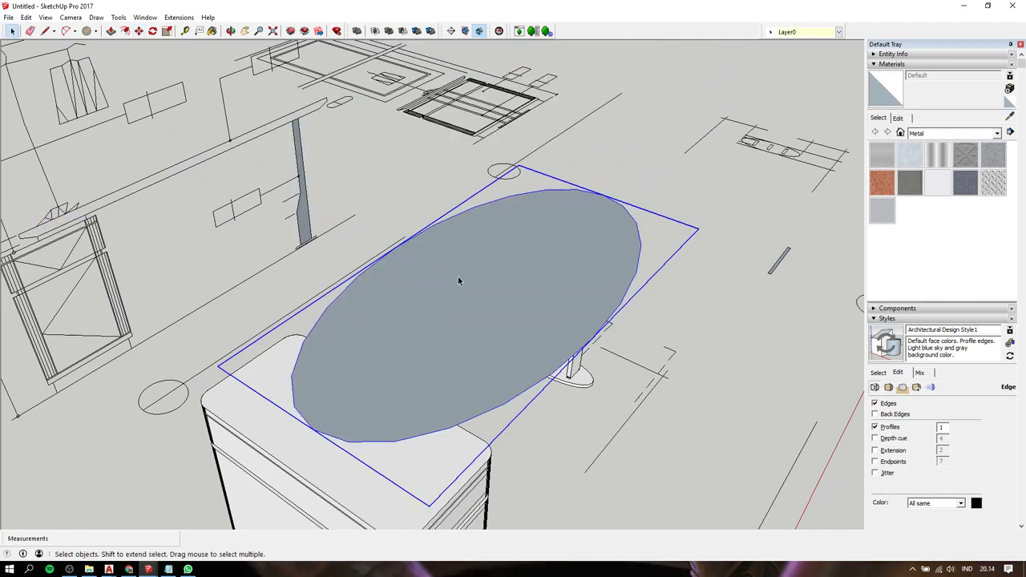
# - Inside the table top group, Push/Pull the oval face 40 mm into a slab
pyautogui.doubleClick(457, 280)
pyautogui.click(470, 270)
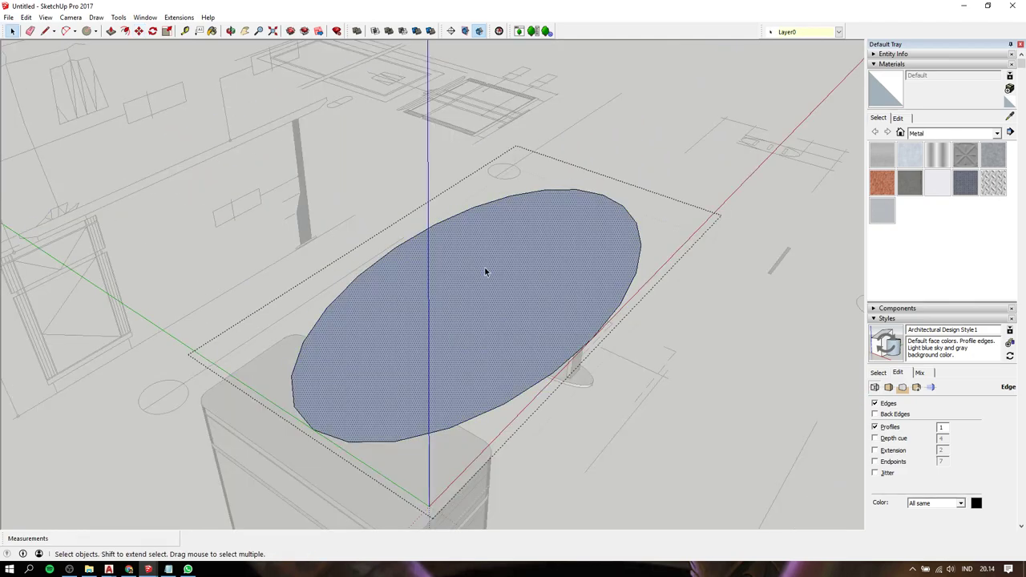
pyautogui.press('p')
pyautogui.click(484, 272)
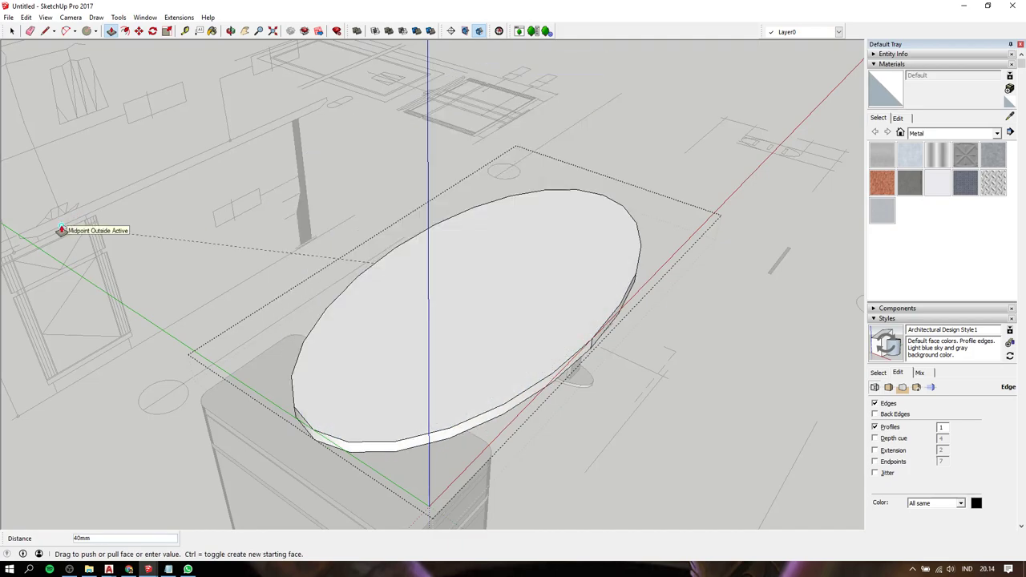
pyautogui.click(61, 231)
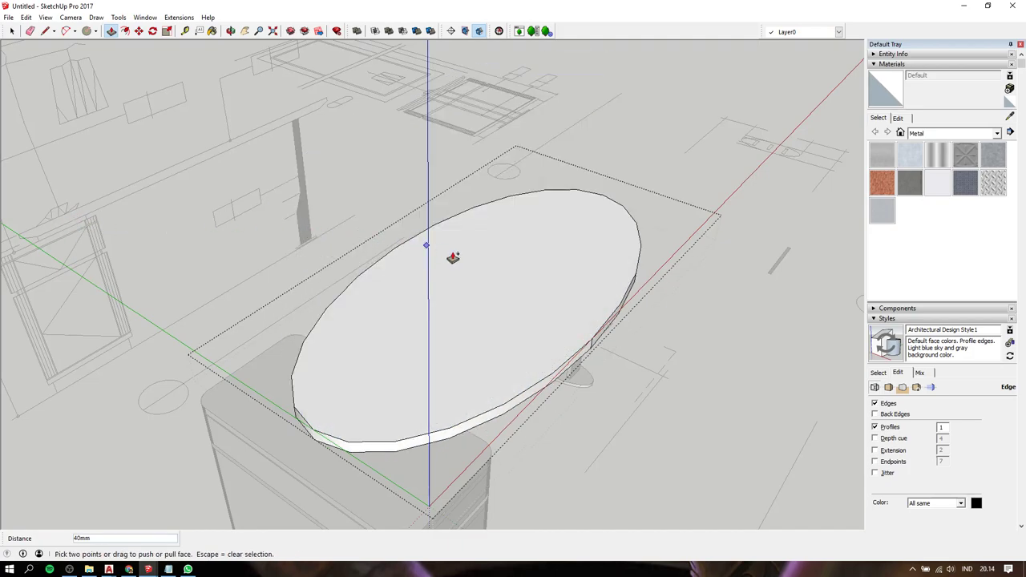
pyautogui.press('Escape')
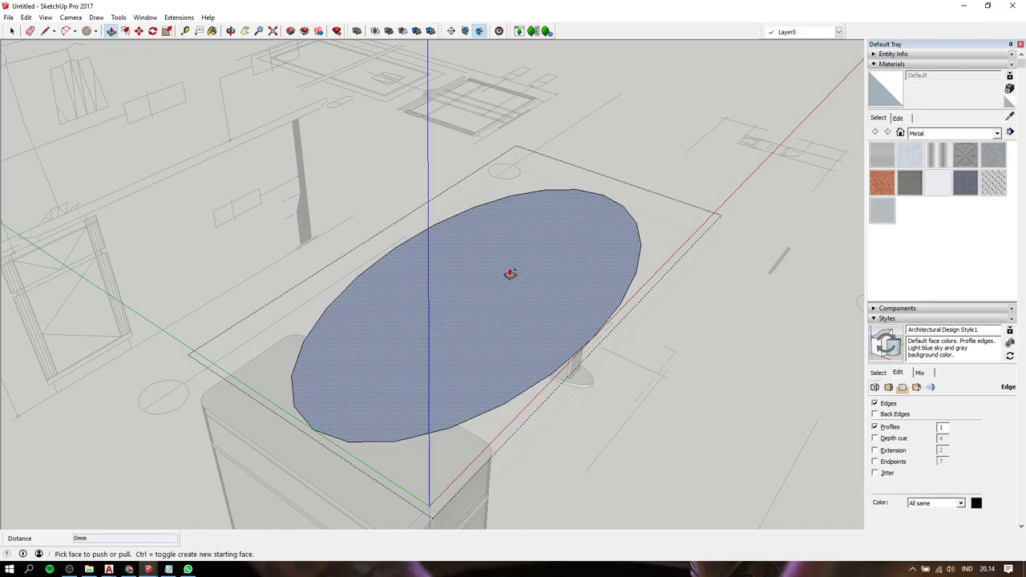
pyautogui.doubleClick(509, 273)
pyautogui.press('space')
pyautogui.moveTo(727, 342)
pyautogui.mouseDown(button='middle')
pyautogui.moveTo(524, 325)
pyautogui.moveTo(410, 108)
pyautogui.moveTo(222, 98)
pyautogui.moveTo(225, 150)
pyautogui.moveTo(294, 186)
pyautogui.mouseUp(button='middle')
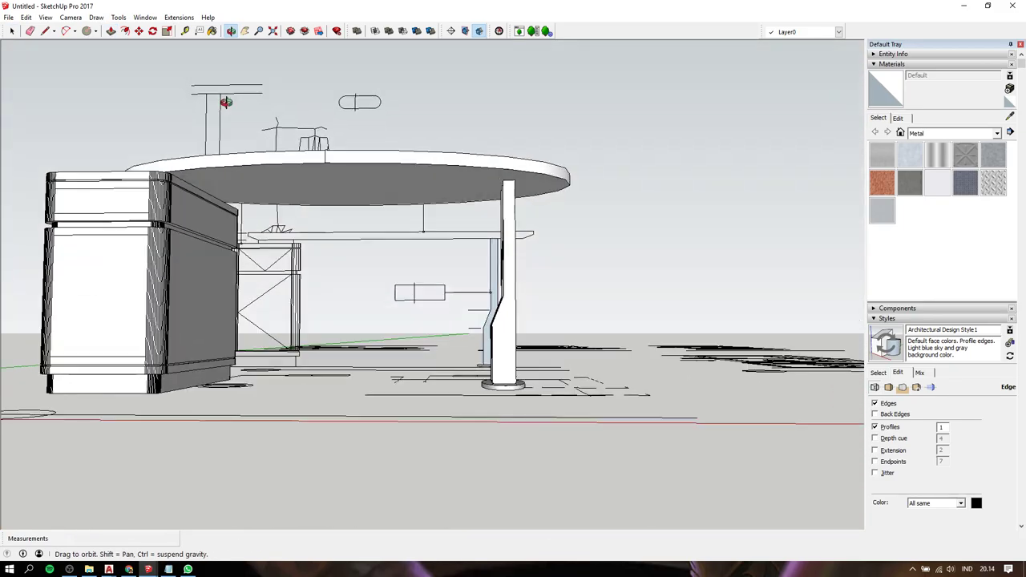
# - Select the slab's oval face inside its group, start Scale, and bring up the Notepad leg-creation note
pyautogui.click(293, 186)
pyautogui.doubleClick(304, 183)
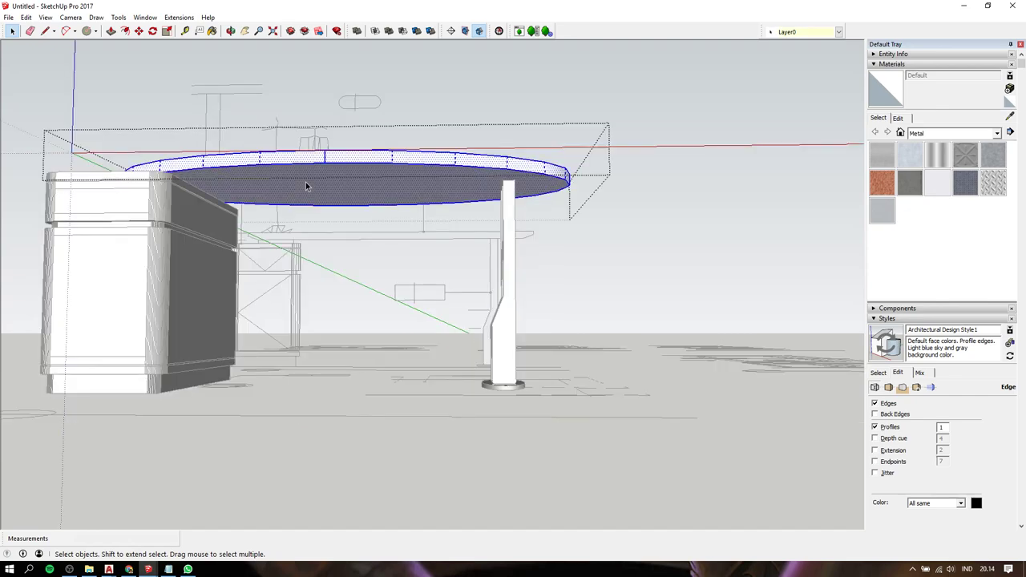
pyautogui.click(327, 180)
pyautogui.press('s')
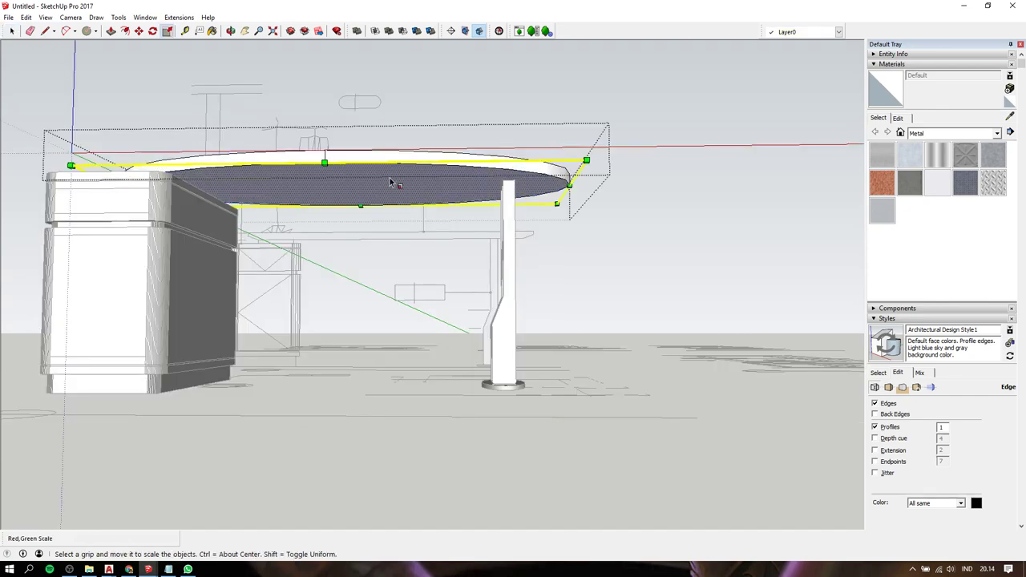
pyautogui.click(168, 568)
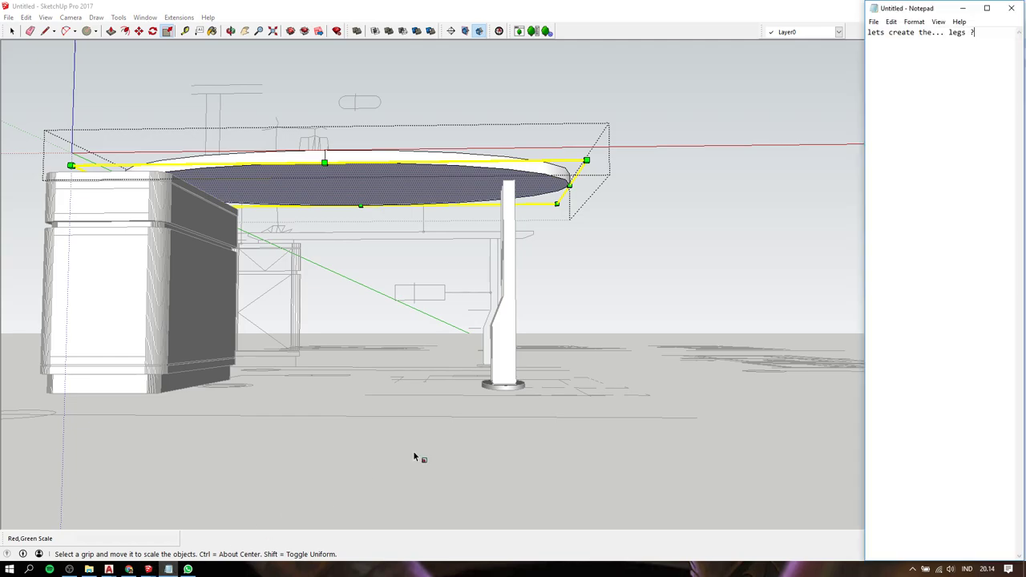
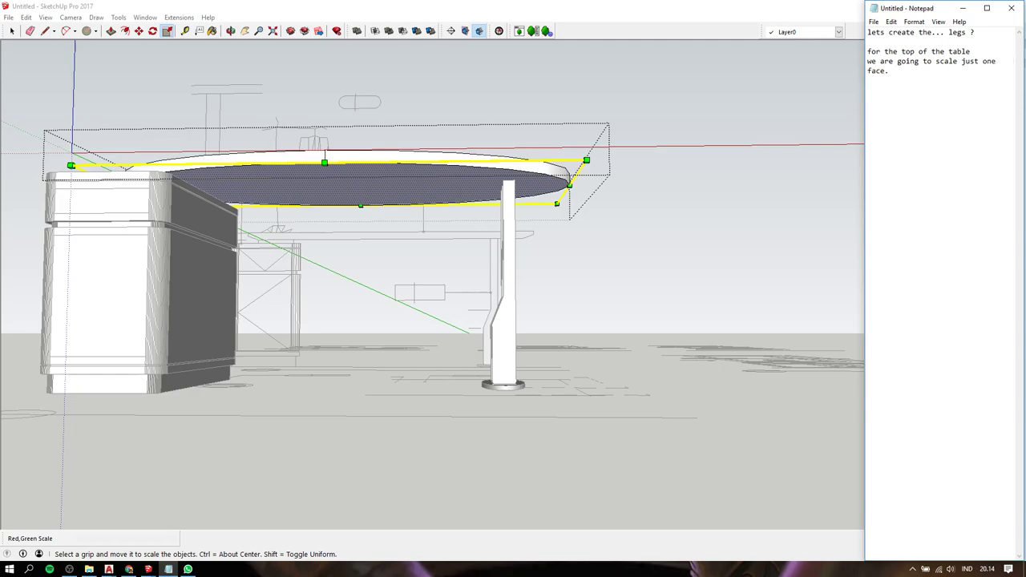
# - Scale the tabletop's top face down to 0.90 of its size
pyautogui.click(413, 178)
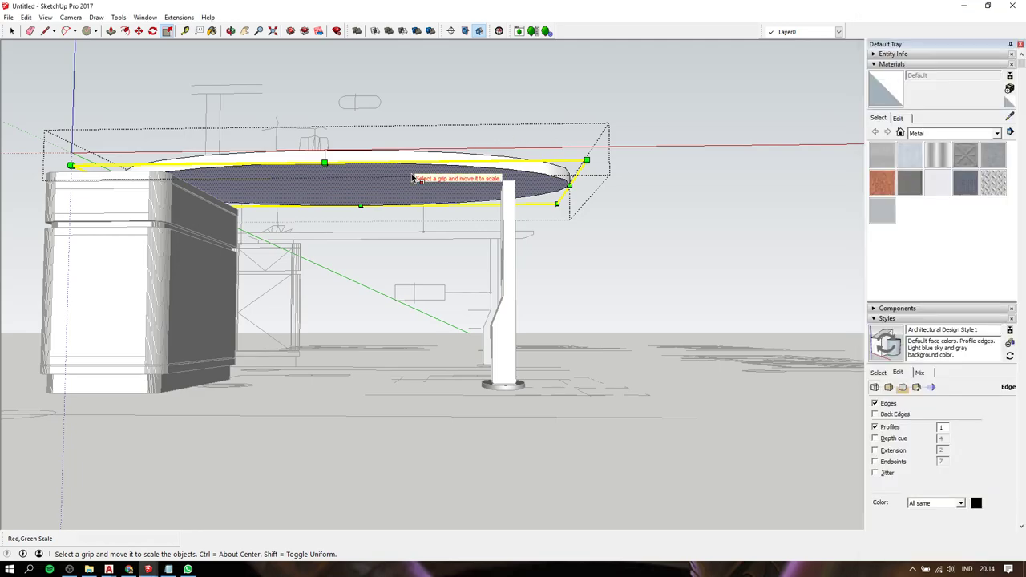
pyautogui.click(586, 161)
pyautogui.moveTo(568, 160); pyautogui.dragTo(570, 273, button='middle')
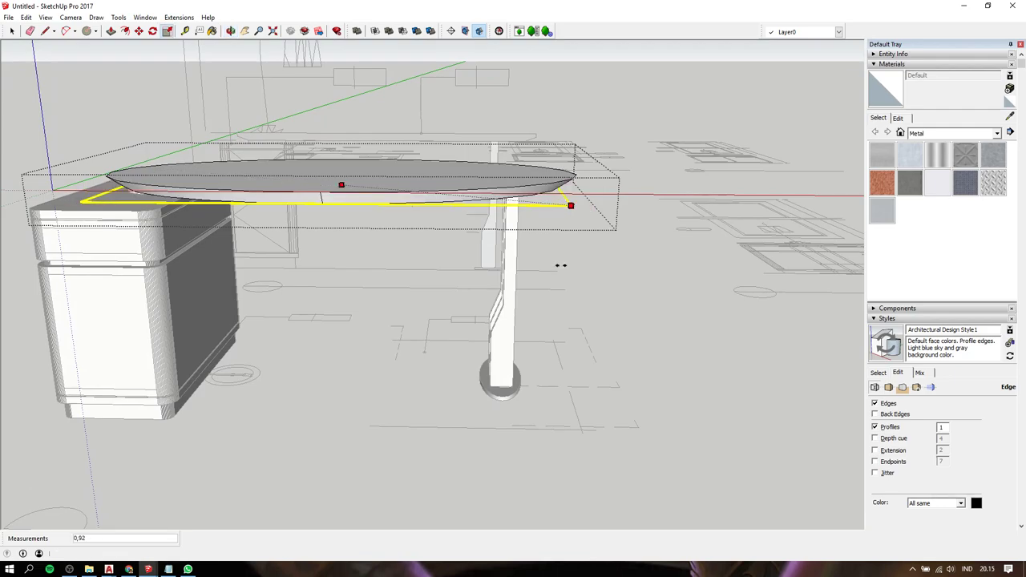
pyautogui.click(575, 254)
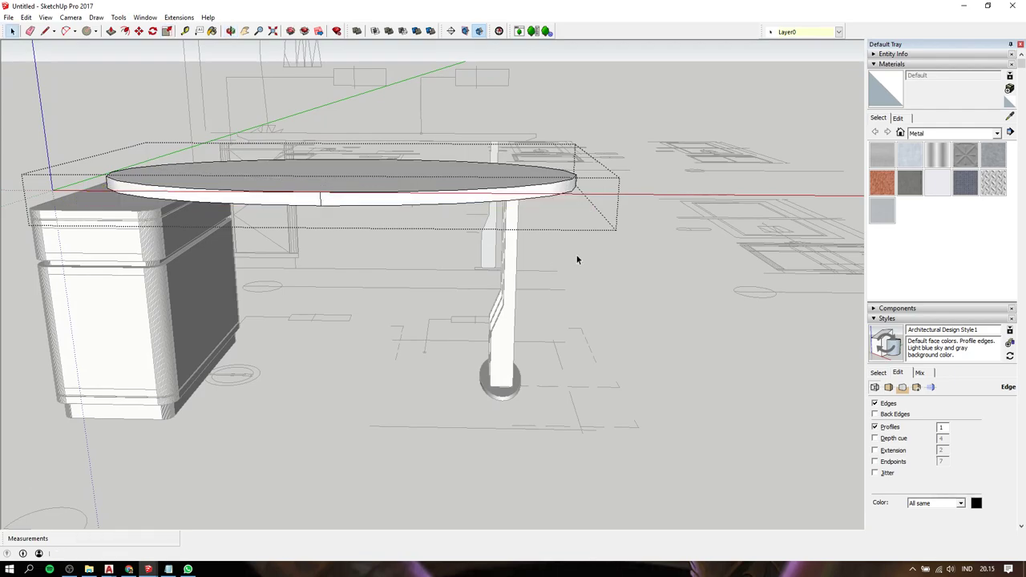
# - Try pulling the tabletop face upward, then cancel it and orbit to eye level
pyautogui.press('space')
pyautogui.scroll(2, 460, 183)
pyautogui.click(457, 184)
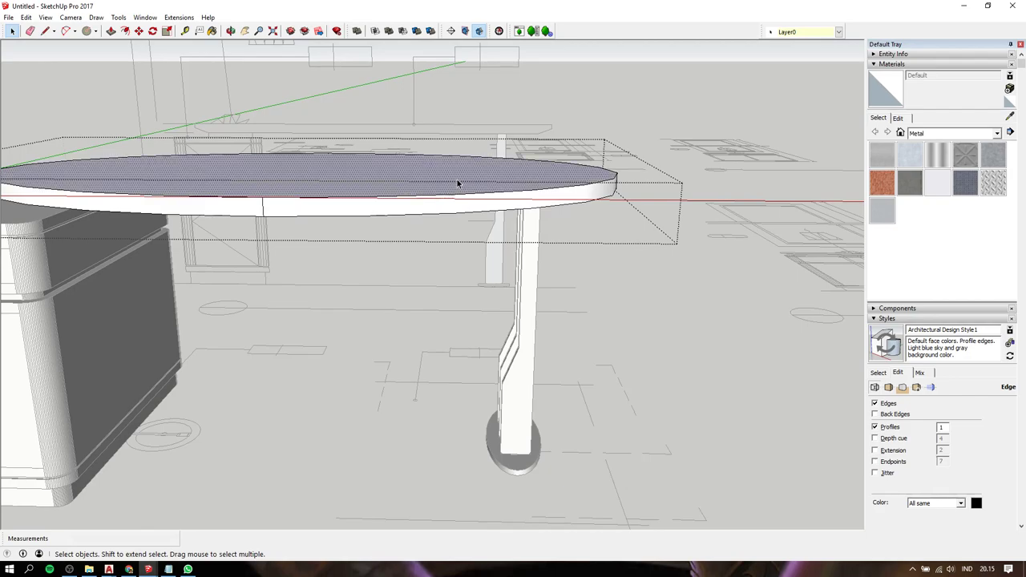
pyautogui.press('p')
pyautogui.moveTo(474, 178); pyautogui.dragTo(550, 140)
pyautogui.moveTo(551, 140)
pyautogui.mouseDown(button='middle')
pyautogui.moveTo(518, 160)
pyautogui.moveTo(653, 108)
pyautogui.mouseUp(button='middle')
pyautogui.press('Escape')
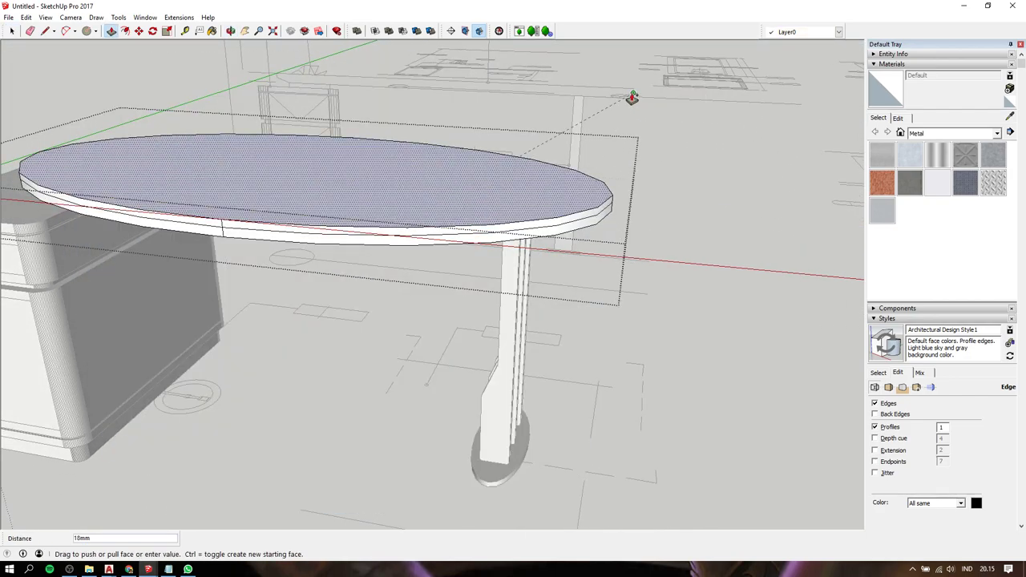
pyautogui.moveTo(527, 240)
pyautogui.mouseDown(button='middle')
pyautogui.moveTo(492, 225)
pyautogui.moveTo(520, 119)
pyautogui.mouseUp(button='middle')
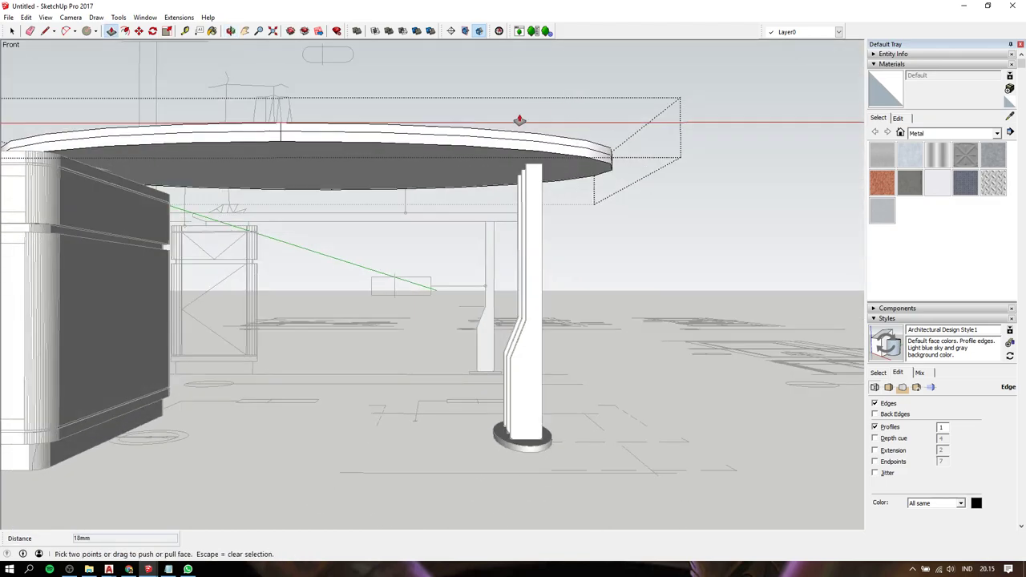
pyautogui.press('space')
pyautogui.moveTo(414, 171); pyautogui.dragTo(446, 200, button='middle')
# - Enlarge the top face slightly to 1.02 and check the tapered rim from below
pyautogui.press('s')
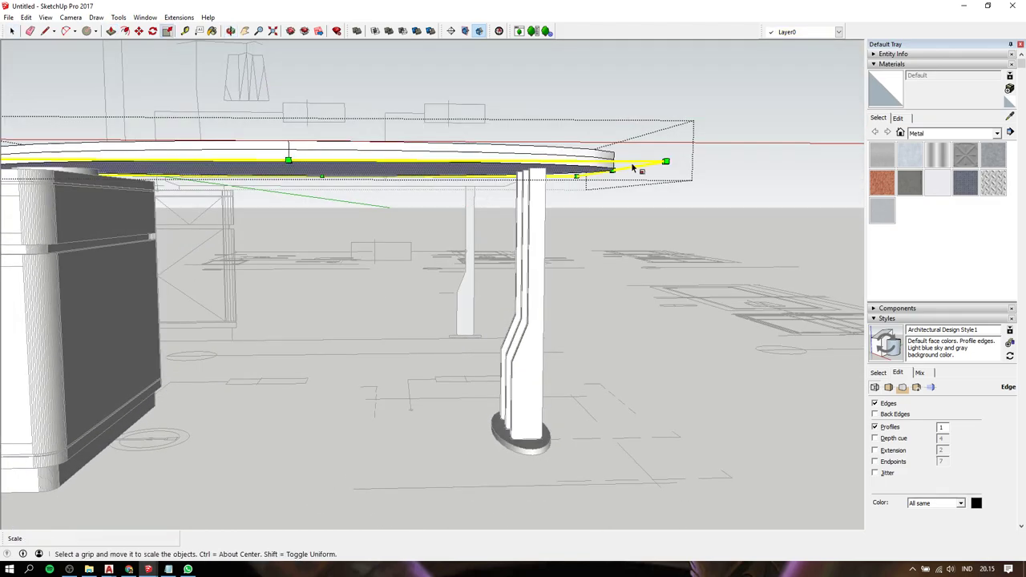
pyautogui.click(666, 162)
pyautogui.moveTo(666, 162); pyautogui.dragTo(575, 177, button='middle')
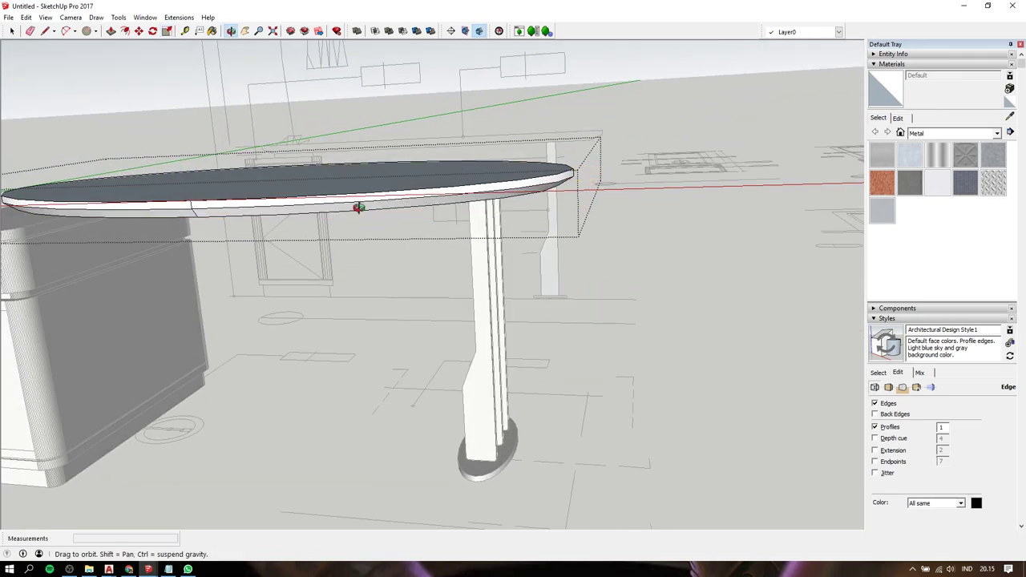
pyautogui.moveTo(360, 206)
pyautogui.mouseDown(button='middle')
pyautogui.moveTo(609, 62)
pyautogui.moveTo(404, 173)
pyautogui.mouseUp(button='middle')
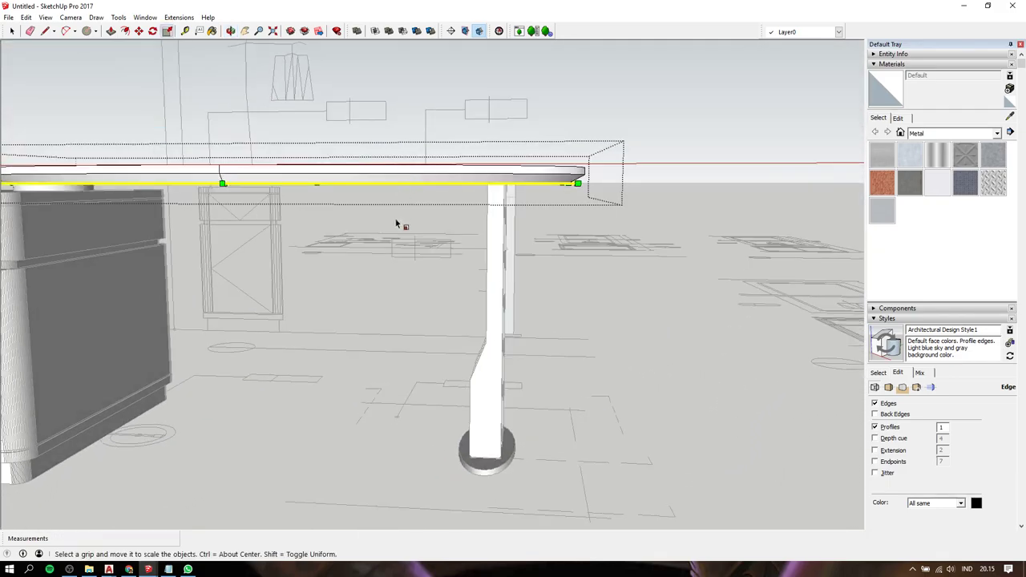
pyautogui.moveTo(396, 222)
pyautogui.mouseDown(button='middle')
pyautogui.moveTo(395, 283)
pyautogui.moveTo(383, 193)
pyautogui.moveTo(400, 105)
pyautogui.moveTo(322, 120)
pyautogui.moveTo(112, 222)
pyautogui.moveTo(223, 327)
pyautogui.moveTo(351, 352)
pyautogui.moveTo(396, 412)
pyautogui.moveTo(340, 263)
pyautogui.mouseUp(button='middle')
# - Reverse the tabletop face so its light front side faces up
pyautogui.press('space')
pyautogui.click(339, 264)
pyautogui.rightClick(335, 269)
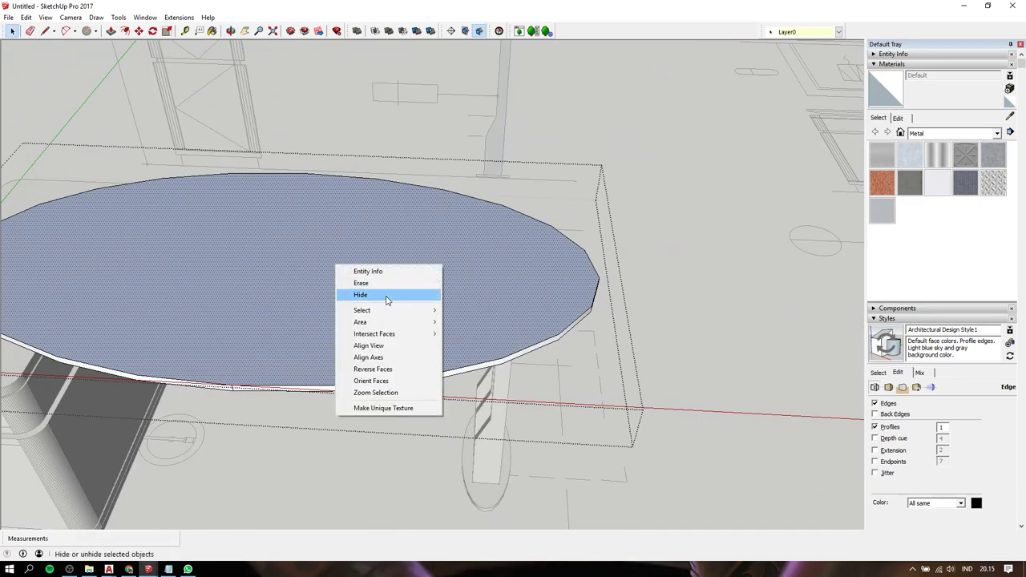
pyautogui.click(384, 368)
# - Zoom, pan and orbit over to the cabinet plan and elevation drawings
pyautogui.scroll(-3, 682, 174)
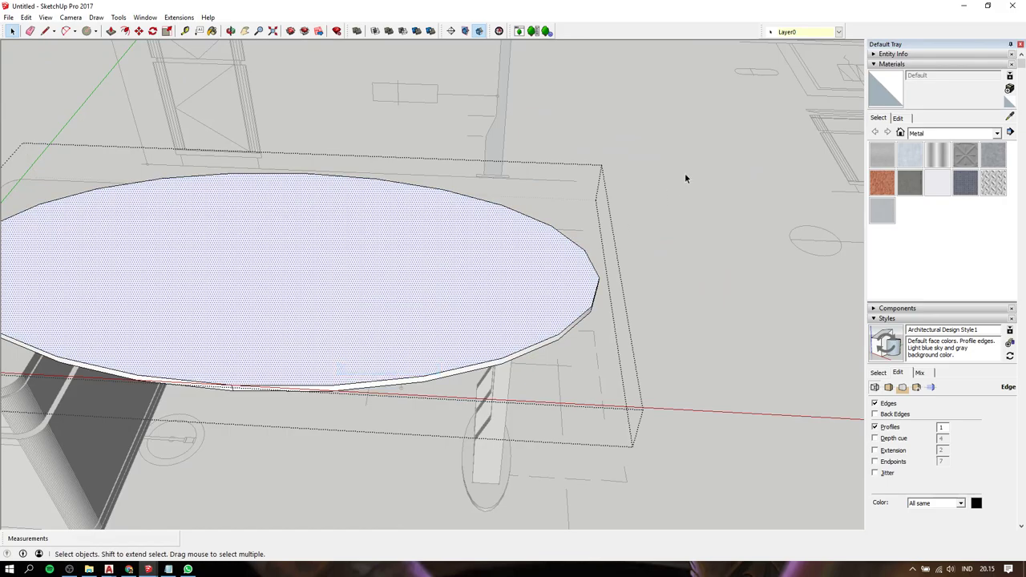
pyautogui.scroll(-3, 682, 174)
pyautogui.scroll(-3, 534, 257)
pyautogui.moveTo(534, 256)
pyautogui.mouseDown(button='middle')
pyautogui.moveTo(331, 176)
pyautogui.moveTo(291, 137)
pyautogui.moveTo(486, 293)
pyautogui.moveTo(643, 280)
pyautogui.moveTo(559, 266)
pyautogui.moveTo(479, 202)
pyautogui.moveTo(271, 374)
pyautogui.mouseUp(button='middle')
pyautogui.scroll(3, 559, 266)
pyautogui.scroll(-5, 479, 202)
pyautogui.scroll(-3, 497, 208)
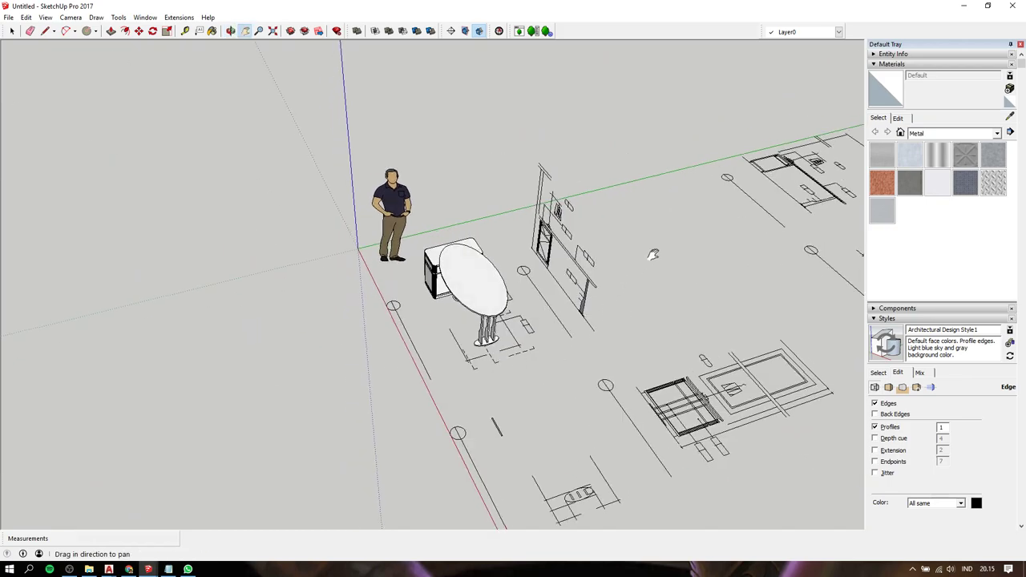
pyautogui.moveTo(653, 252); pyautogui.dragTo(422, 265)
pyautogui.moveTo(584, 309); pyautogui.dragTo(538, 288)
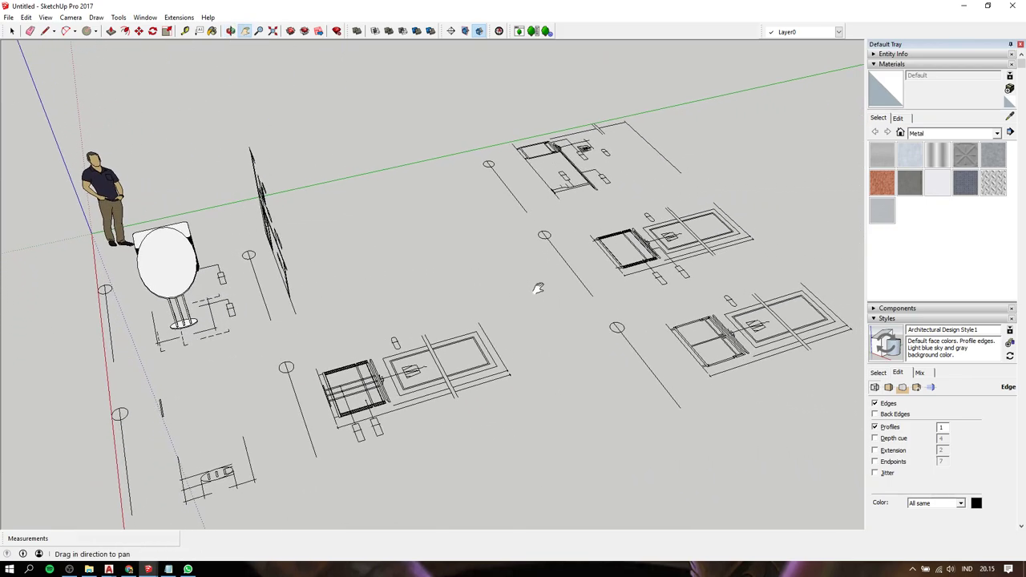
pyautogui.scroll(-3, 509, 273)
pyautogui.scroll(2, 276, 255)
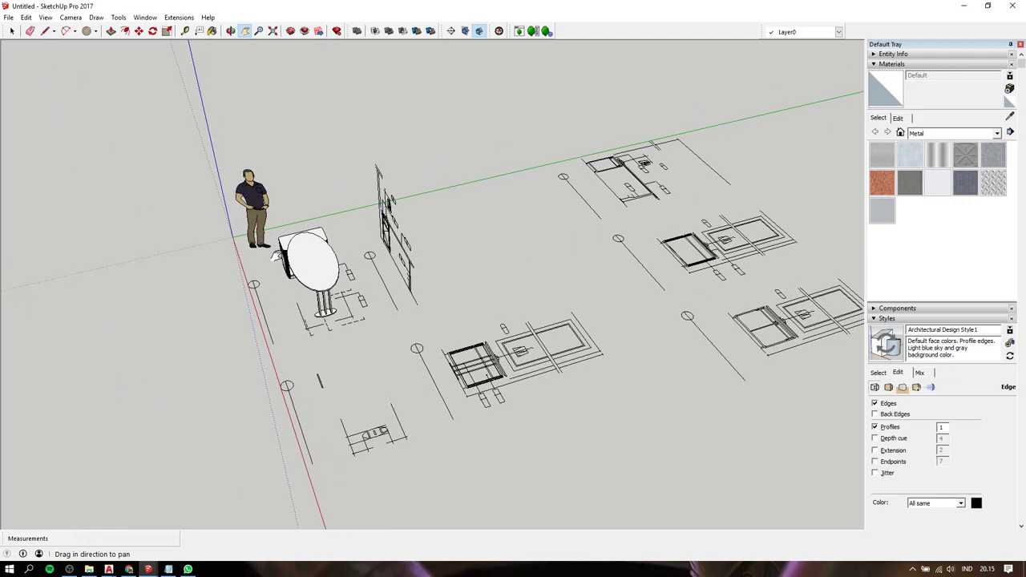
pyautogui.scroll(-2, 603, 292)
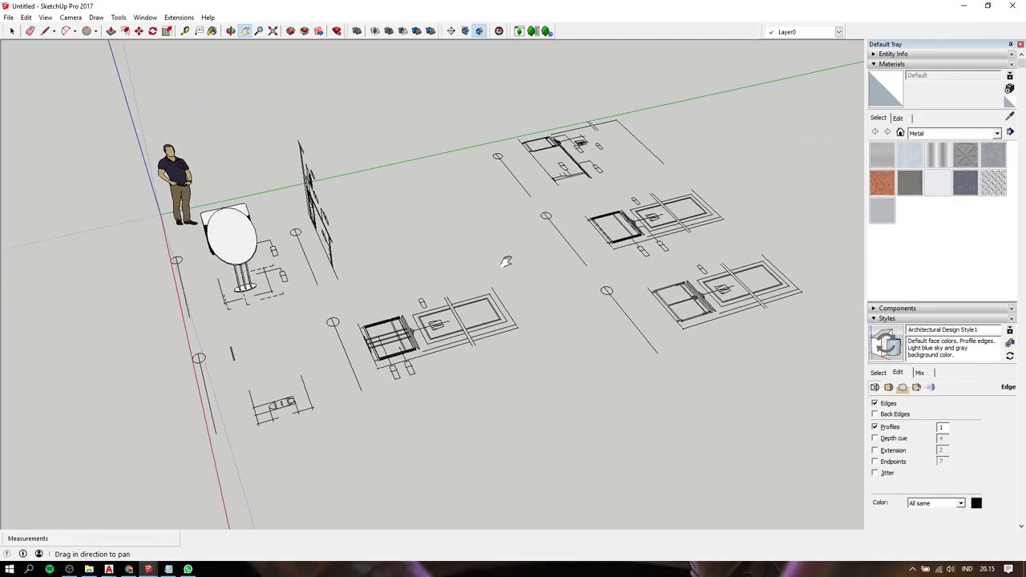
pyautogui.moveTo(384, 252)
pyautogui.mouseDown(button='middle')
pyautogui.moveTo(655, 336)
pyautogui.moveTo(550, 156)
pyautogui.moveTo(575, 259)
pyautogui.mouseUp(button='middle')
pyautogui.scroll(2, 553, 157)
pyautogui.scroll(2, 571, 152)
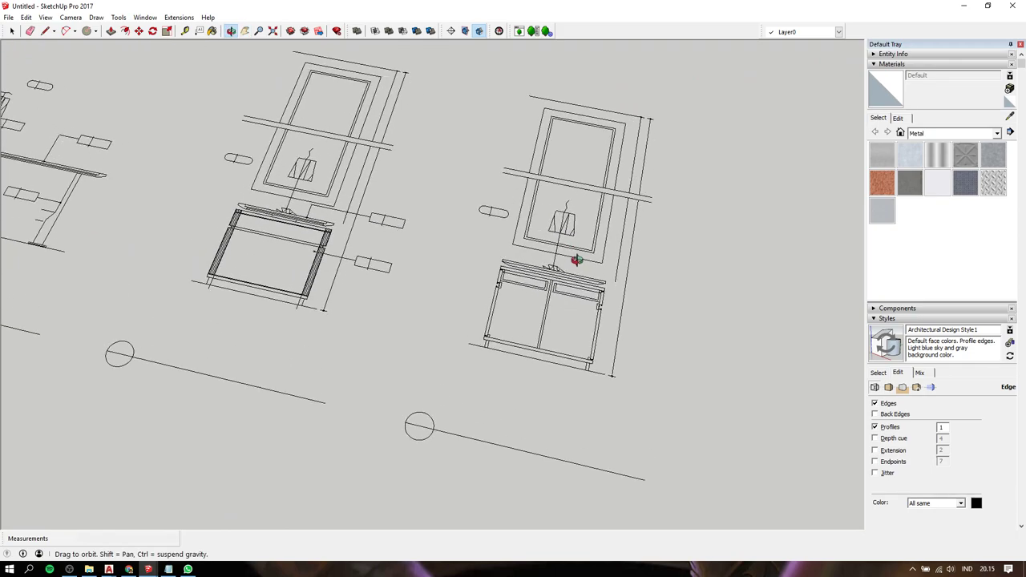
# - Draw a rectangle over the frame drawing from its top-left to bottom-right corner
pyautogui.press('r')
pyautogui.click(548, 105)
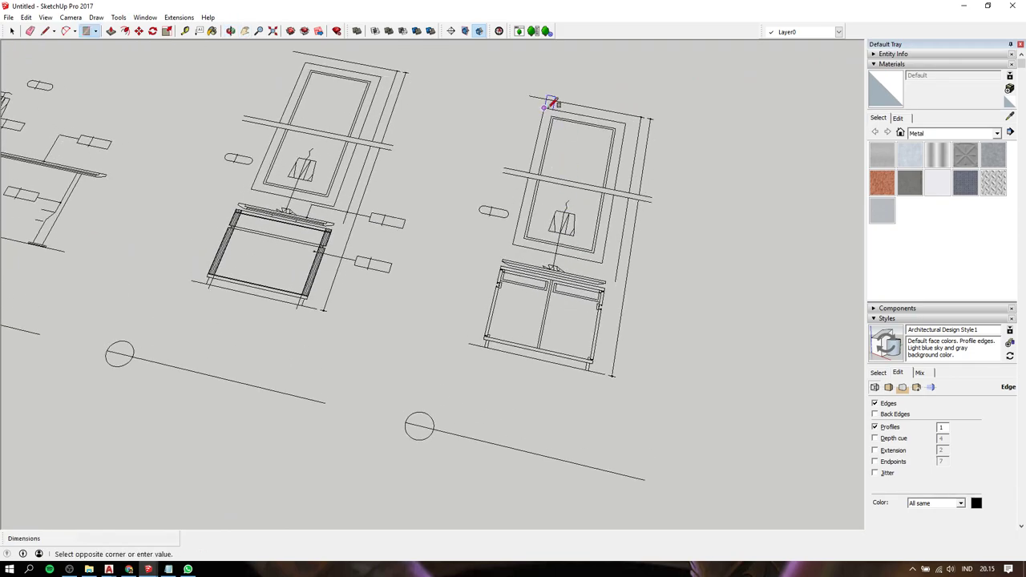
pyautogui.click(605, 258)
pyautogui.click(553, 106)
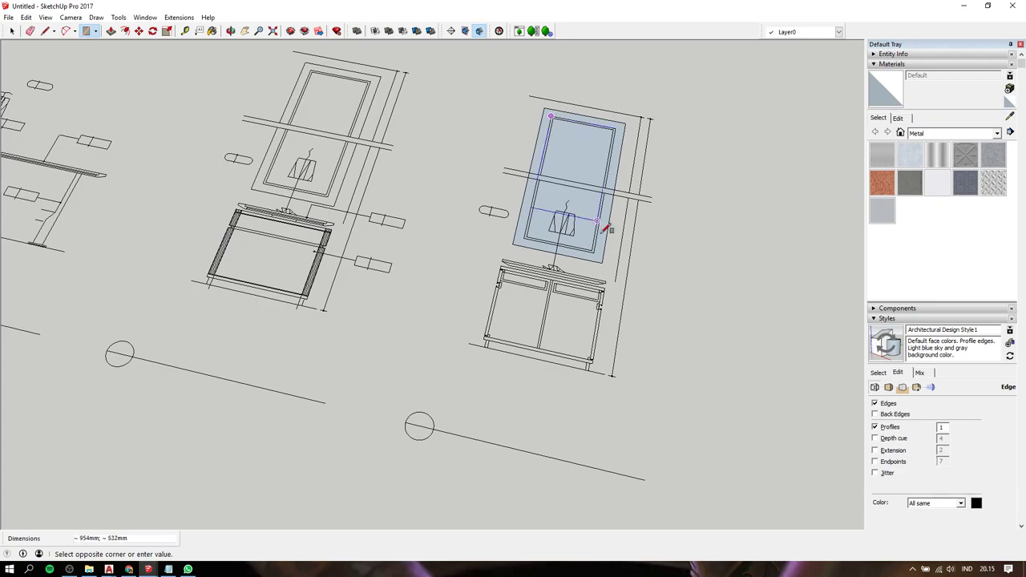
pyautogui.click(594, 251)
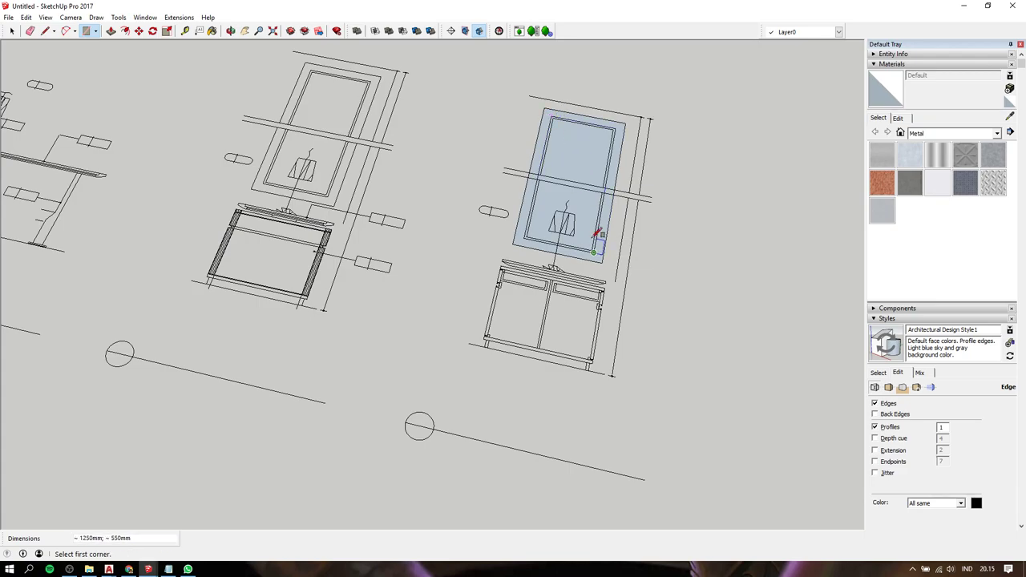
pyautogui.click(553, 118)
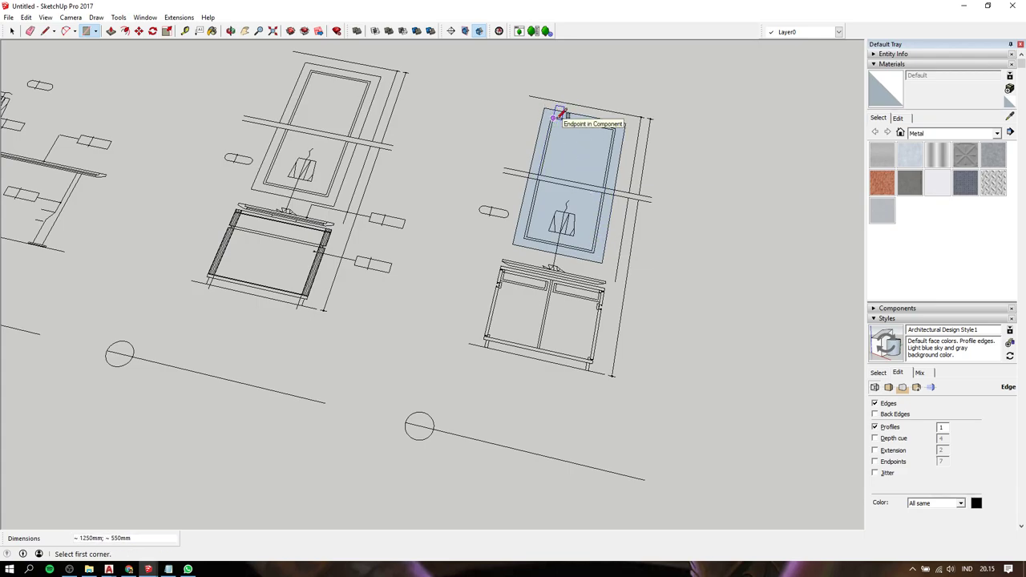
pyautogui.scroll(3, 593, 242)
pyautogui.click(593, 244)
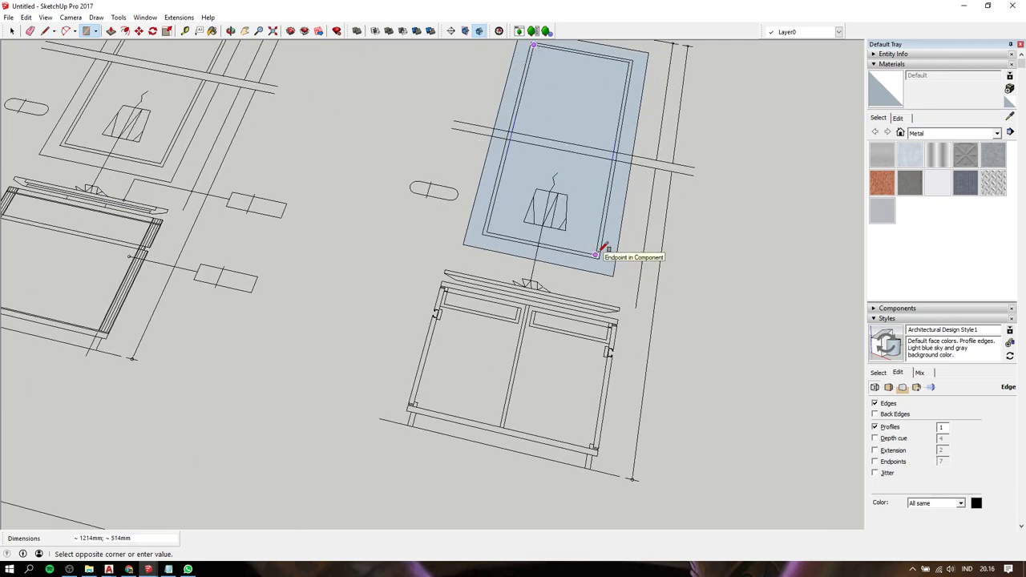
# - Move the new rectangular panel beside the desk
pyautogui.press('space')
pyautogui.scroll(-3, 569, 116)
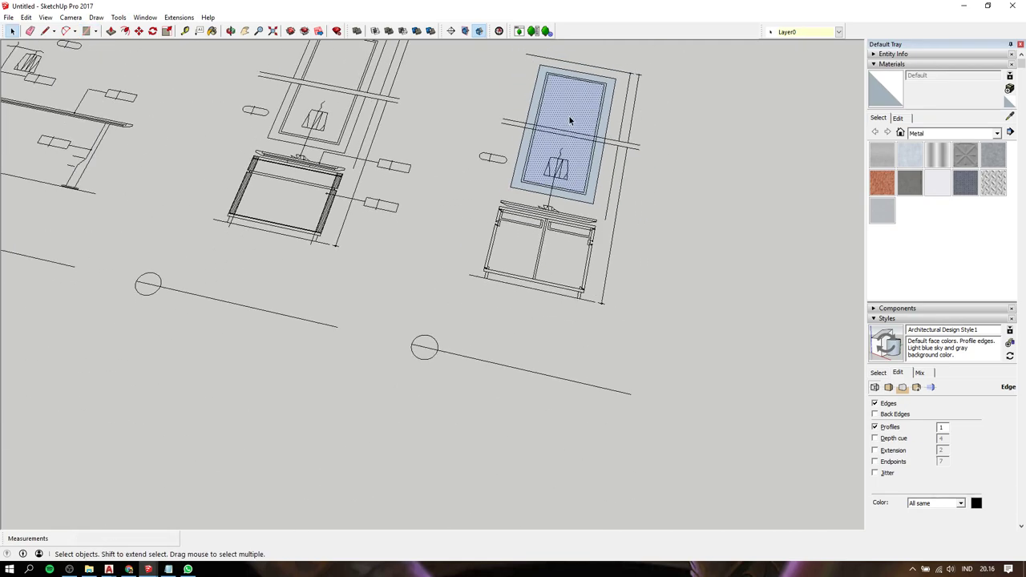
pyautogui.scroll(-1, 568, 116)
pyautogui.click(565, 128)
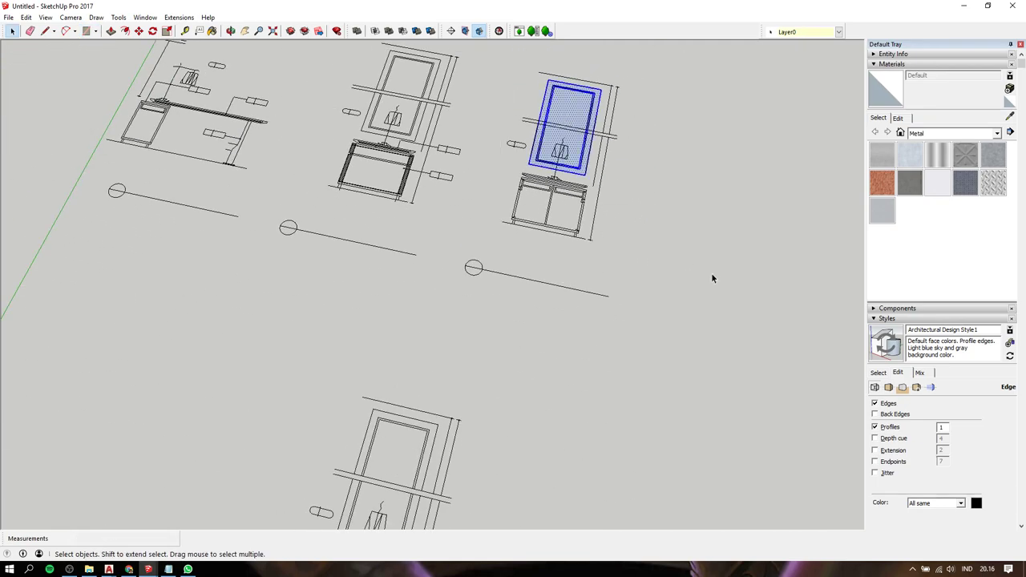
pyautogui.press('m')
pyautogui.click(587, 172)
pyautogui.scroll(-3, 588, 172)
pyautogui.scroll(-3, 497, 200)
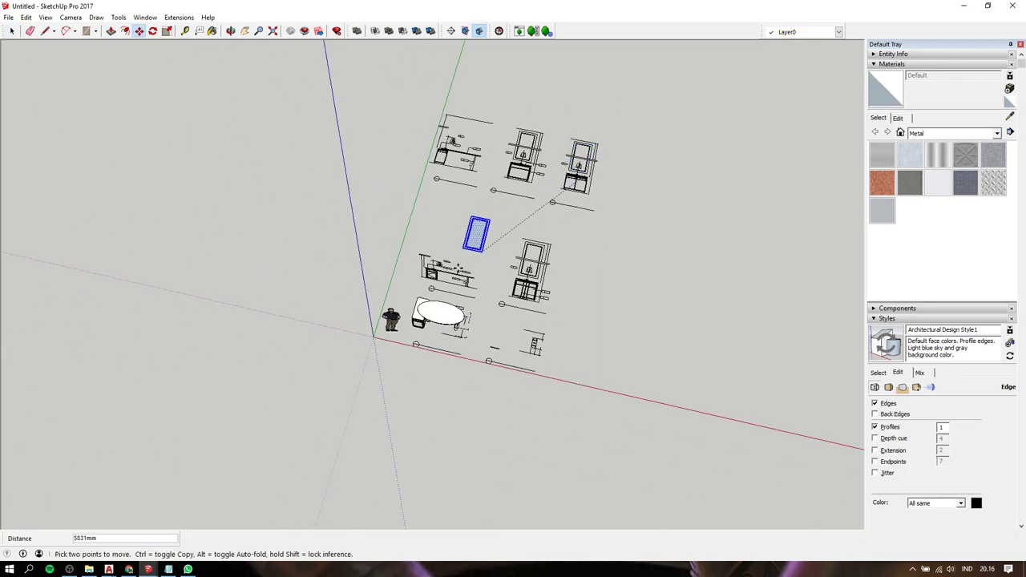
pyautogui.scroll(3, 476, 233)
pyautogui.scroll(3, 403, 312)
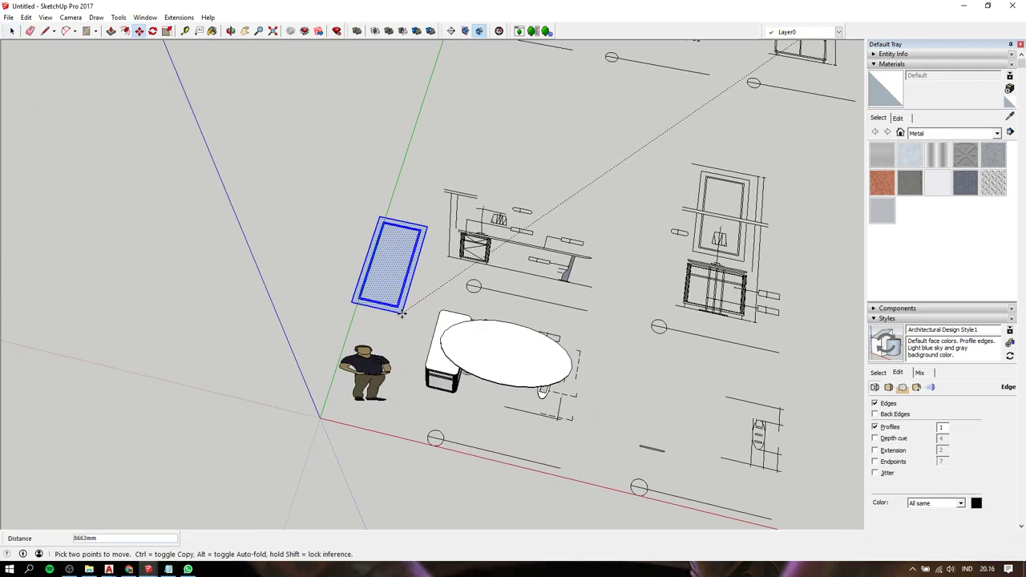
pyautogui.scroll(2, 394, 269)
pyautogui.click(396, 270)
# - Try extruding the border 10mm and recessing the inner panel, then cancel and select the flat rectangle
pyautogui.press('space')
pyautogui.scroll(3, 393, 288)
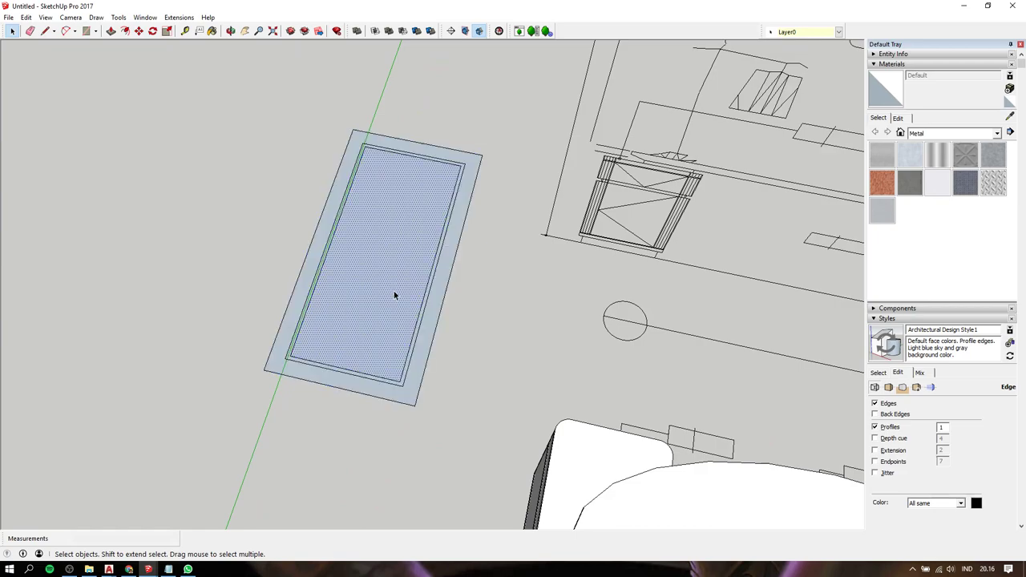
pyautogui.press('p')
pyautogui.click(394, 296)
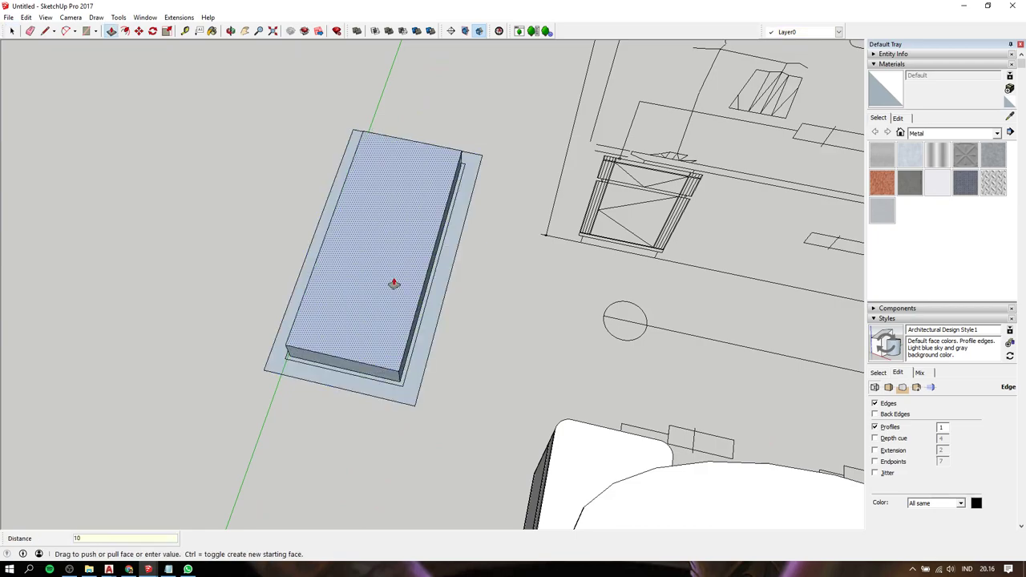
pyautogui.press('Return')
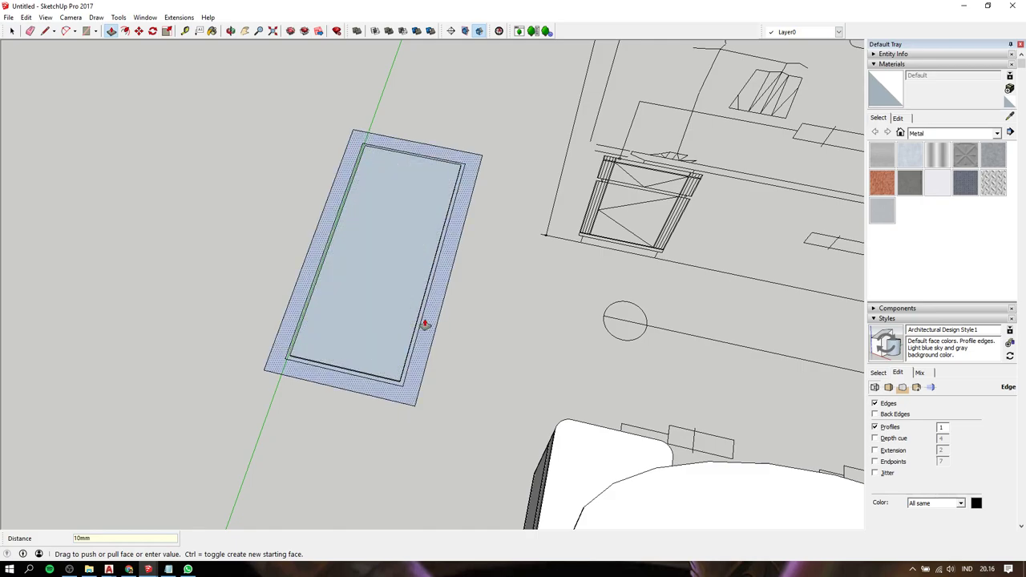
pyautogui.click(426, 327)
pyautogui.scroll(2, 429, 296)
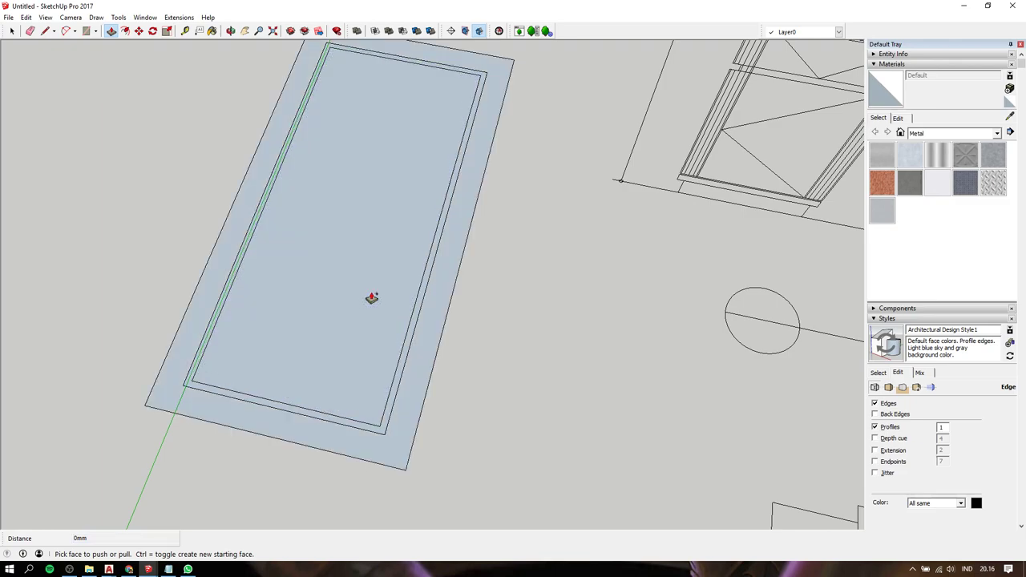
pyautogui.click(361, 304)
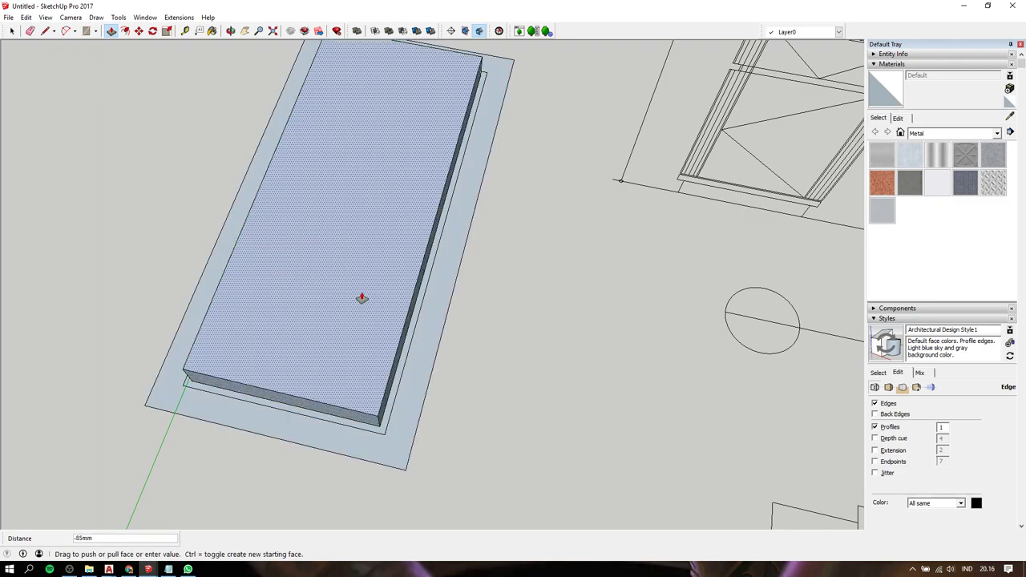
pyautogui.press('space')
pyautogui.scroll(-3, 365, 302)
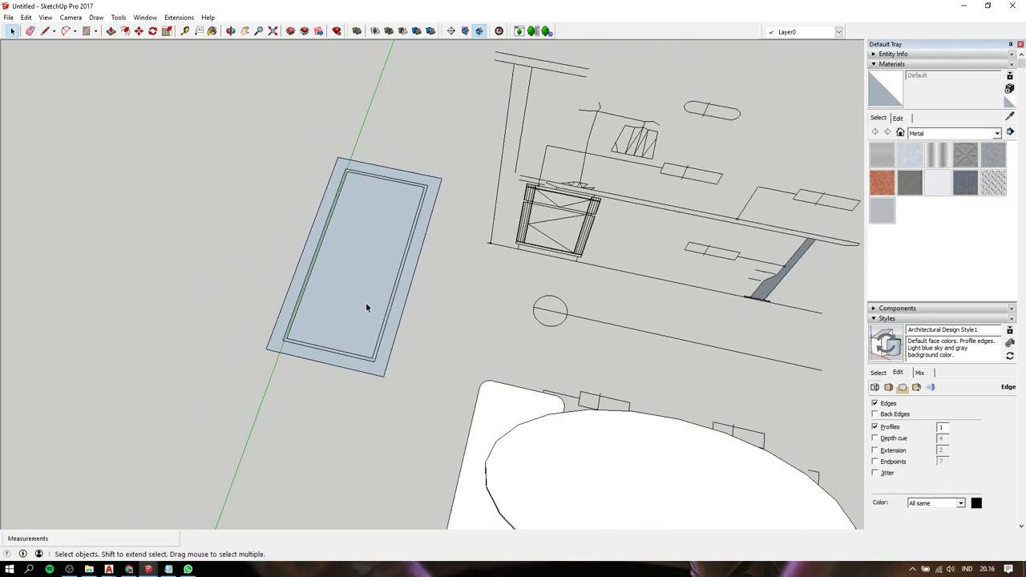
pyautogui.scroll(-2, 366, 307)
pyautogui.moveTo(190, 85); pyautogui.dragTo(435, 367)
# - Reverse the rectangle's faces so they point the right way up
pyautogui.scroll(1, 384, 297)
pyautogui.rightClick(388, 311)
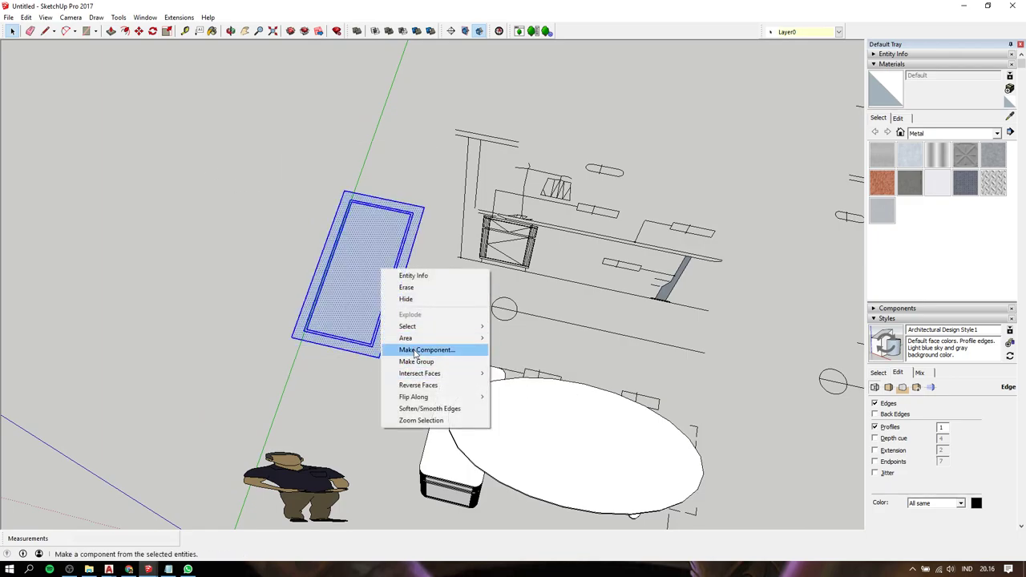
pyautogui.click(416, 385)
pyautogui.scroll(2, 357, 254)
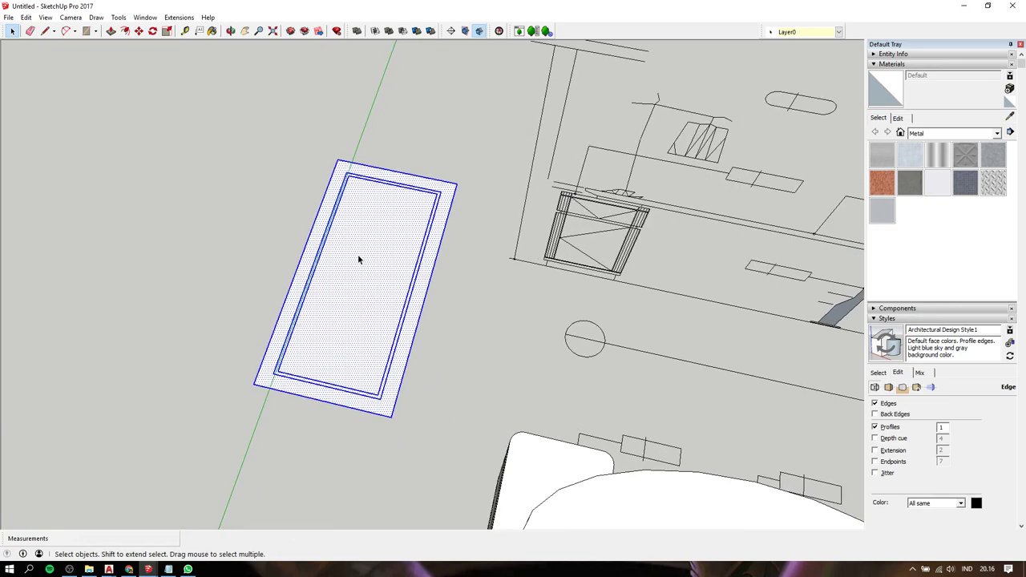
pyautogui.scroll(3, 284, 292)
pyautogui.click(279, 296)
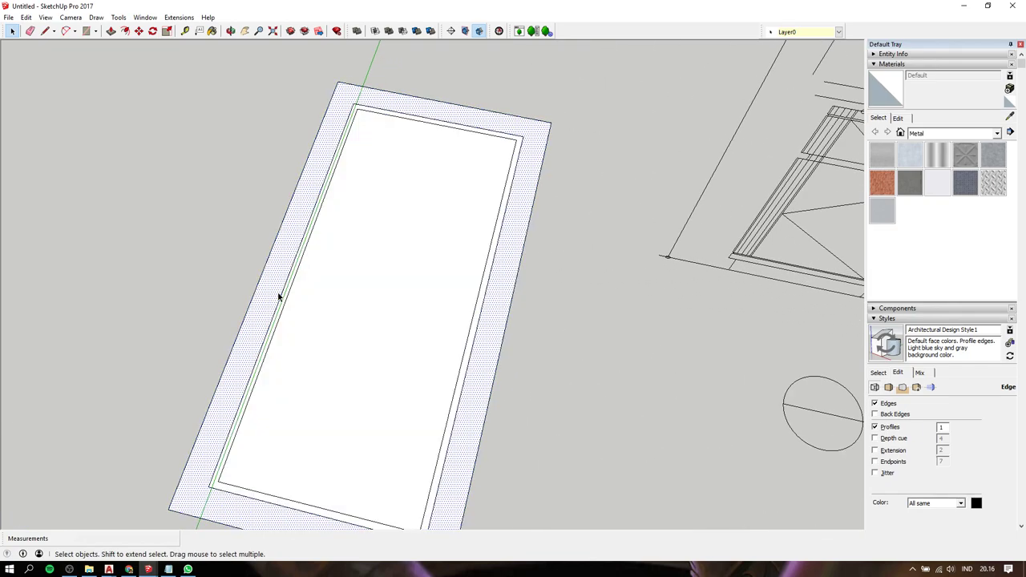
# - Raise the outer border 10mm, offset the inner strip 5mm and push the inner panel 10mm
pyautogui.press('p')
pyautogui.click(278, 297)
pyautogui.write('10')
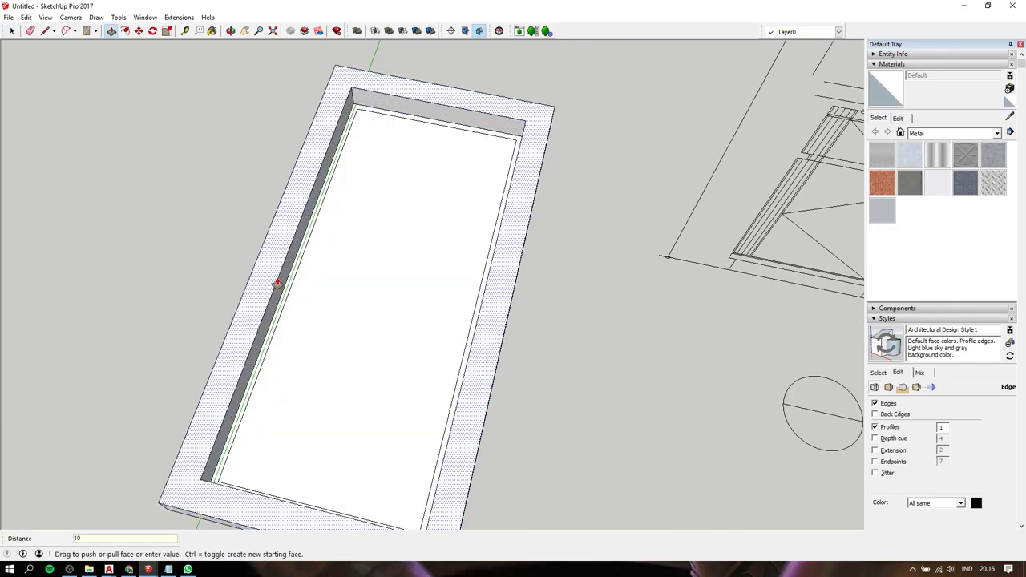
pyautogui.press('Return')
pyautogui.click(298, 261)
pyautogui.write('5')
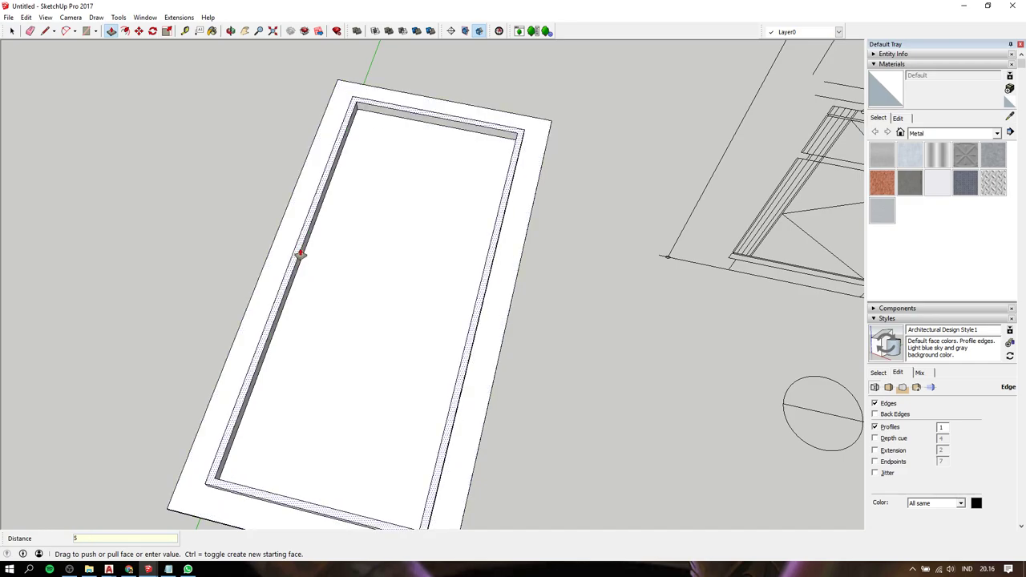
pyautogui.press('Return')
pyautogui.write('10')
pyautogui.press('Return')
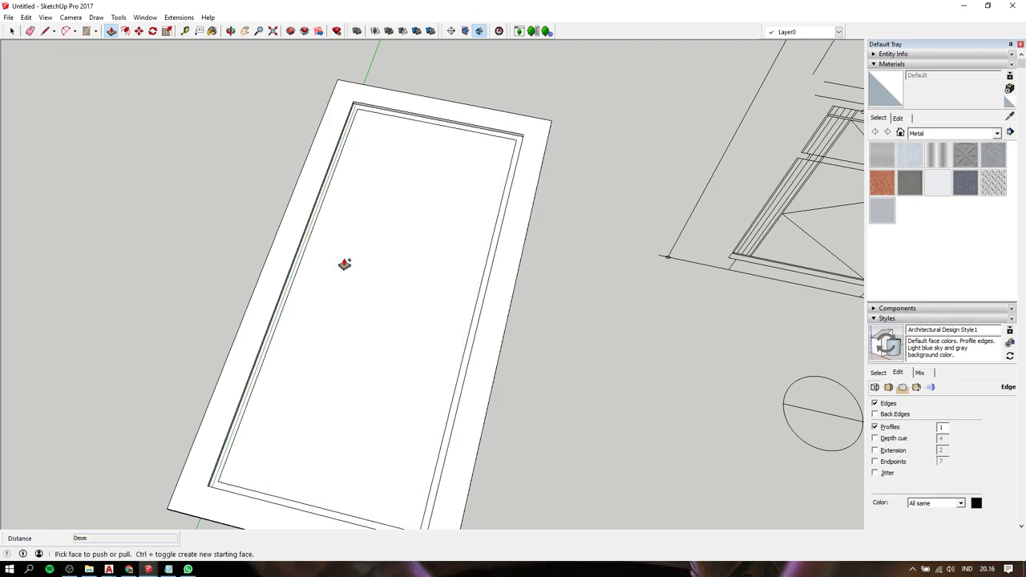
pyautogui.click(348, 284)
pyautogui.click(251, 292)
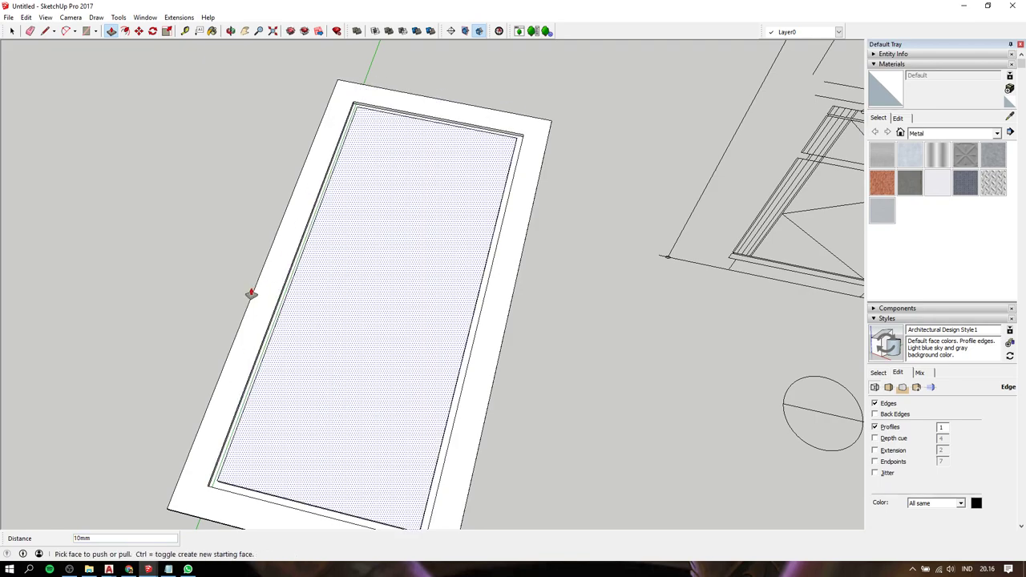
# - From underneath, push the underside face 14mm and a narrow face 5mm
pyautogui.moveTo(419, 347)
pyautogui.mouseDown(button='middle')
pyautogui.moveTo(362, 13)
pyautogui.moveTo(355, 238)
pyautogui.moveTo(385, 240)
pyautogui.mouseUp(button='middle')
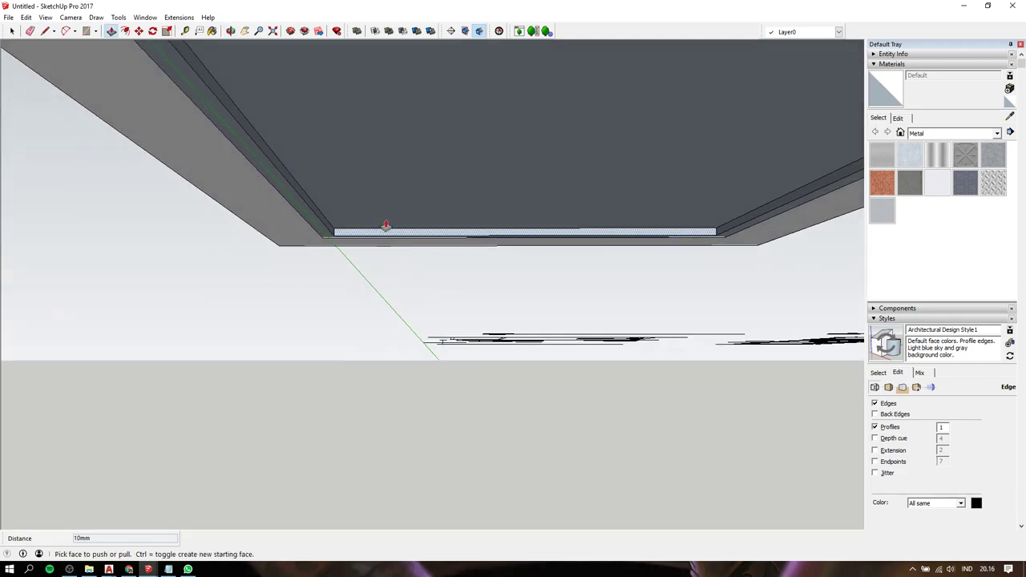
pyautogui.click(387, 210)
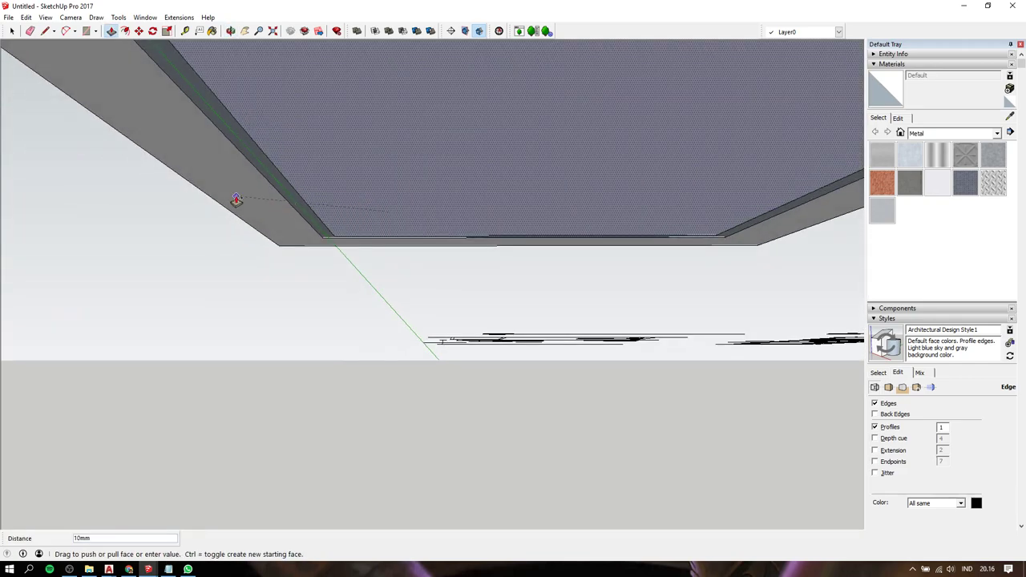
pyautogui.click(278, 183)
pyautogui.click(187, 161)
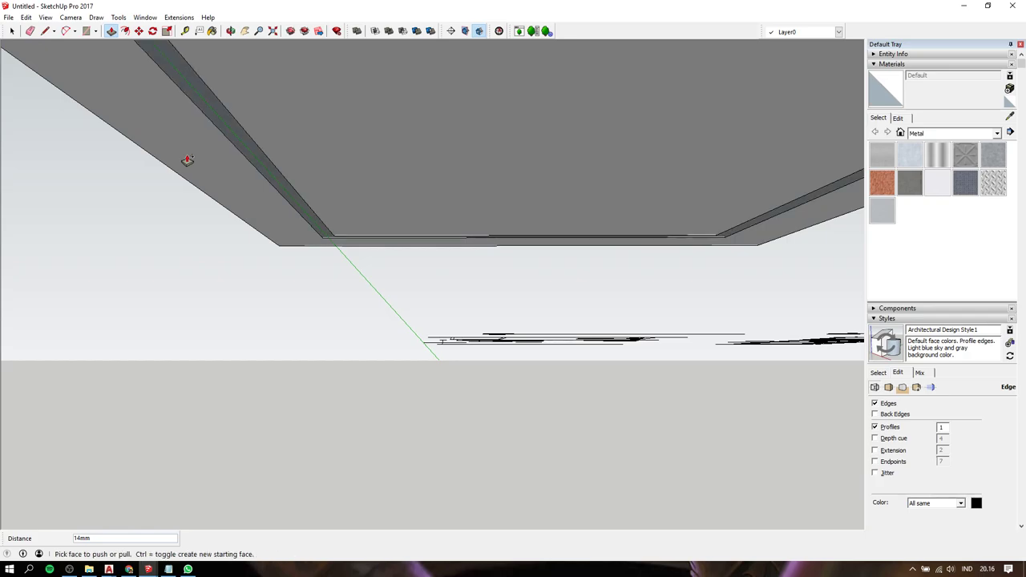
pyautogui.moveTo(306, 189); pyautogui.dragTo(347, 205, button='middle')
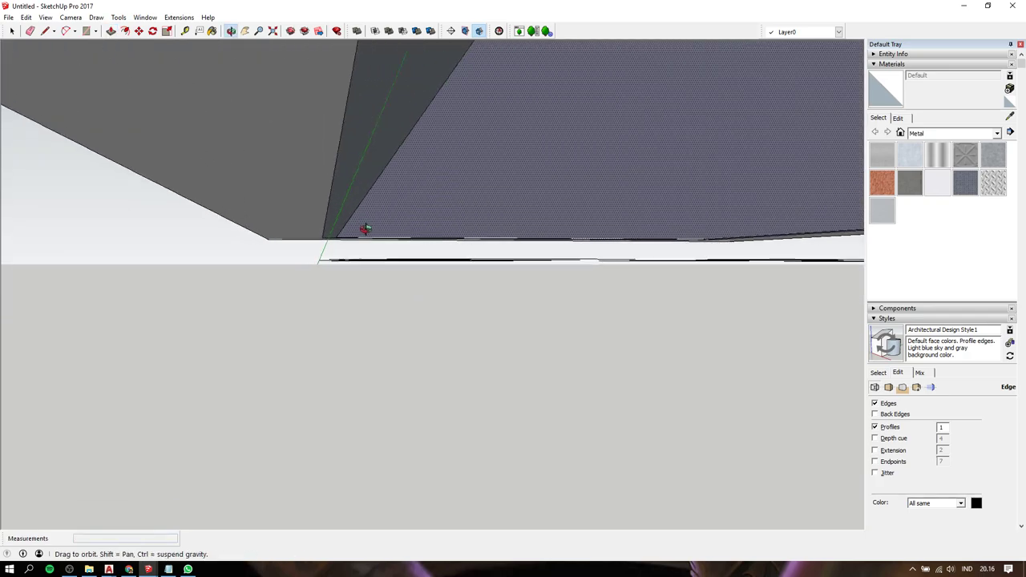
pyautogui.click(347, 205)
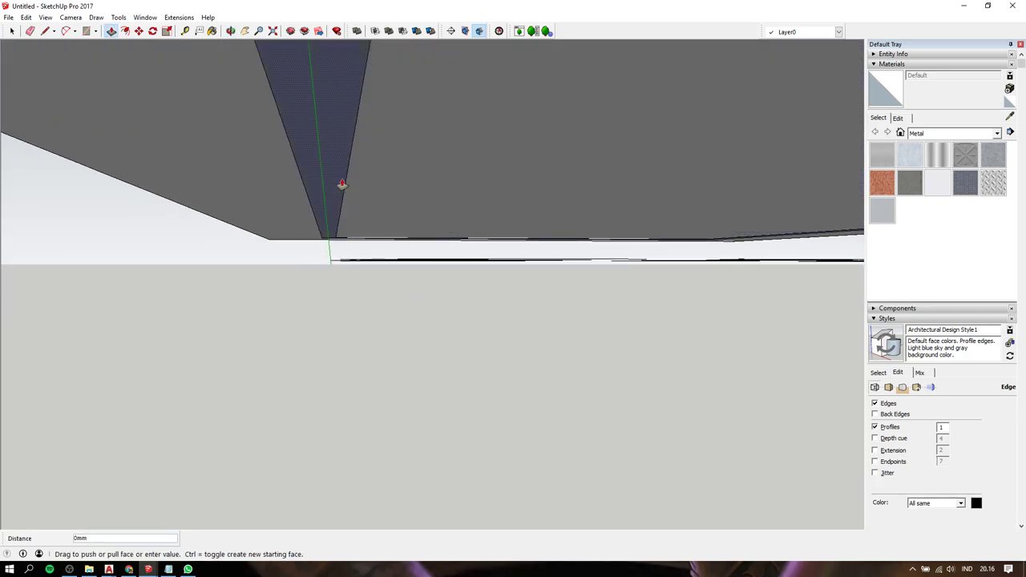
pyautogui.click(230, 169)
# - Reverse the narrow face and the panel's top face so they face outward
pyautogui.press('space')
pyautogui.click(268, 88)
pyautogui.rightClick(272, 78)
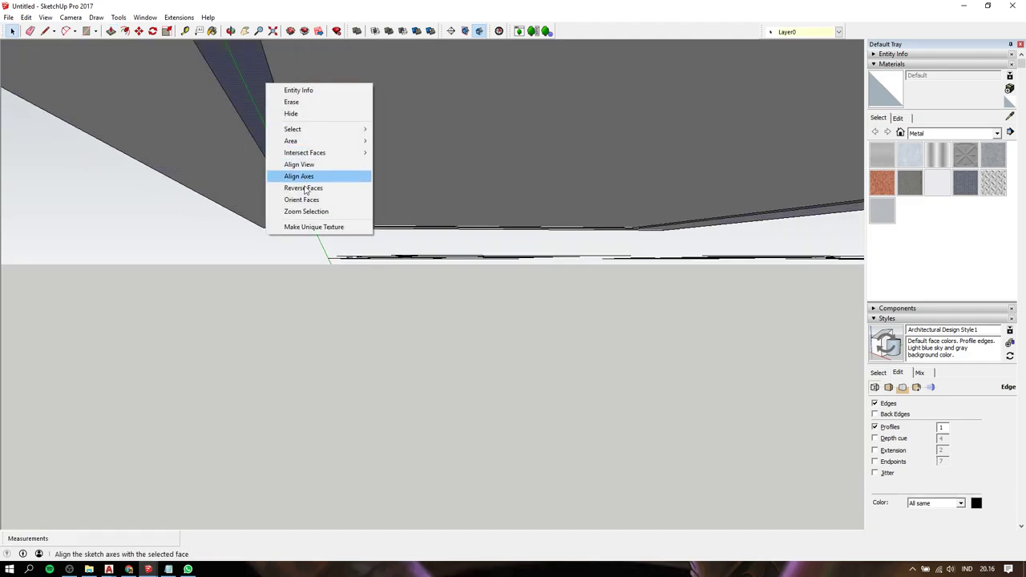
pyautogui.click(300, 188)
pyautogui.moveTo(300, 188)
pyautogui.mouseDown(button='middle')
pyautogui.moveTo(381, 164)
pyautogui.moveTo(367, 287)
pyautogui.mouseUp(button='middle')
pyautogui.scroll(-3, 426, 224)
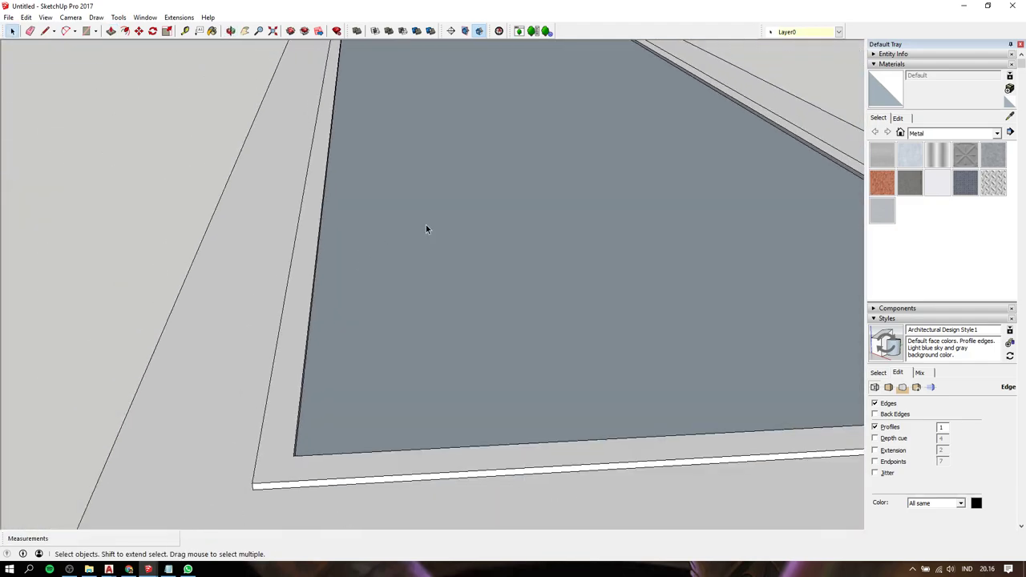
pyautogui.click(426, 224)
pyautogui.rightClick(426, 225)
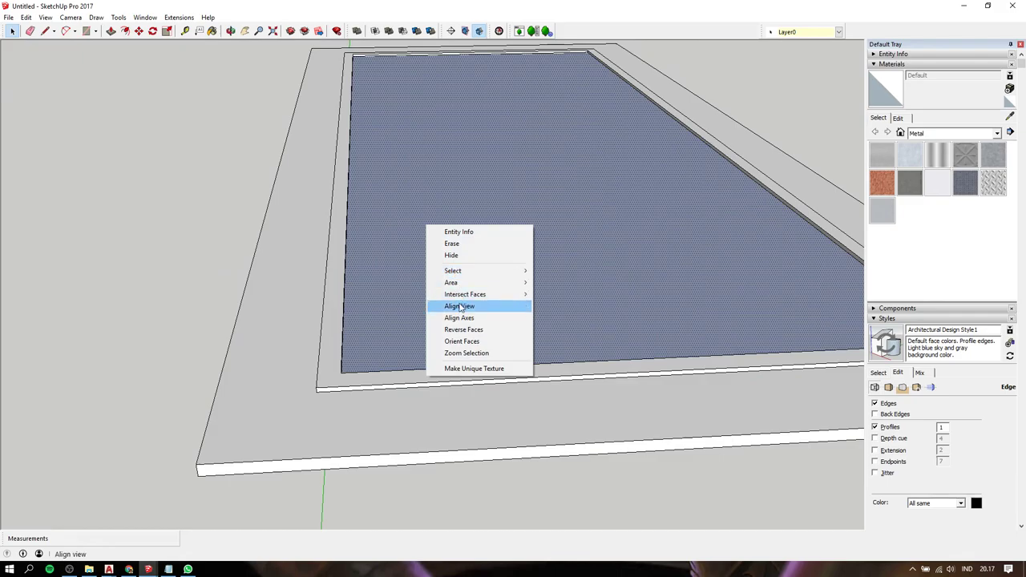
pyautogui.click(459, 330)
pyautogui.scroll(-5, 454, 259)
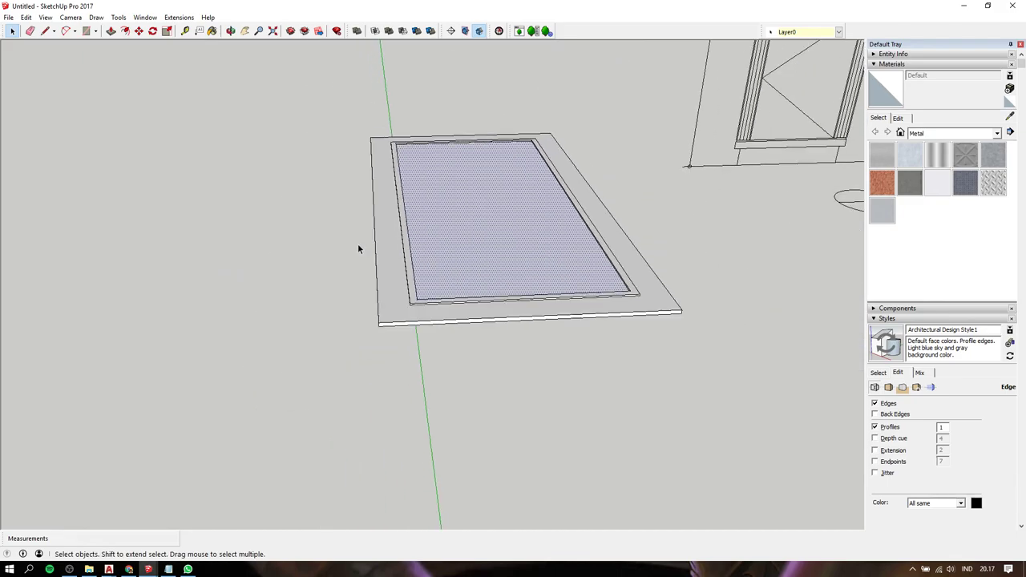
pyautogui.click(270, 236)
# - Select the entire framed panel and make it a group
pyautogui.moveTo(401, 236); pyautogui.dragTo(484, 240, button='middle')
pyautogui.tripleClick(485, 239)
pyautogui.rightClick(485, 238)
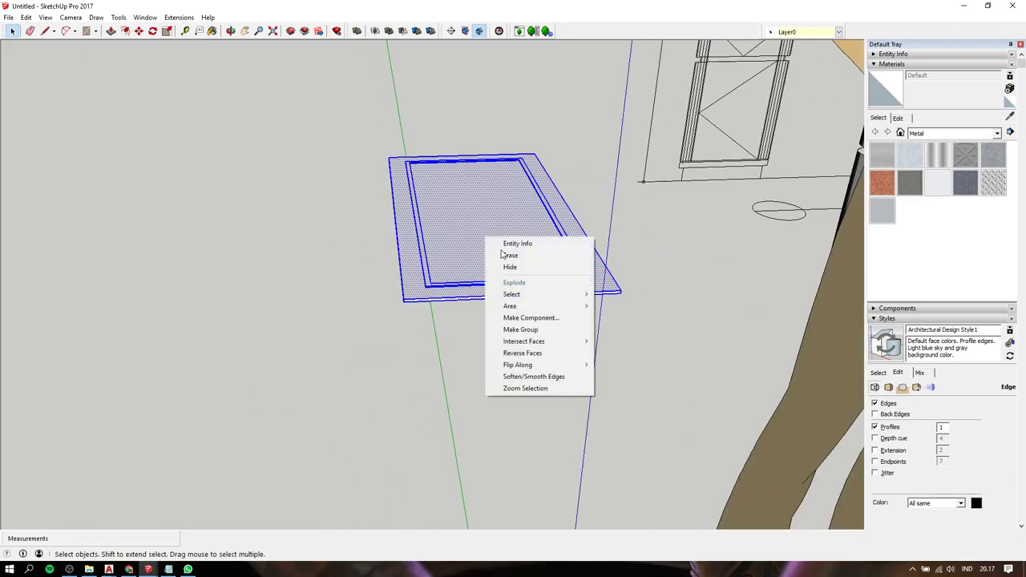
pyautogui.click(528, 330)
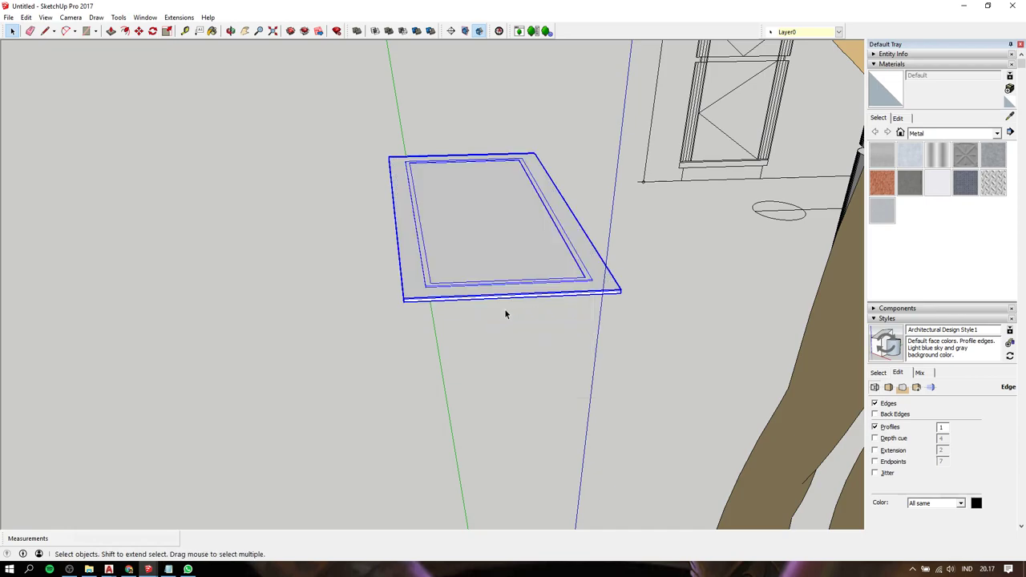
# - Move the panel group so its corner rests on the drawer pedestal
pyautogui.press('m')
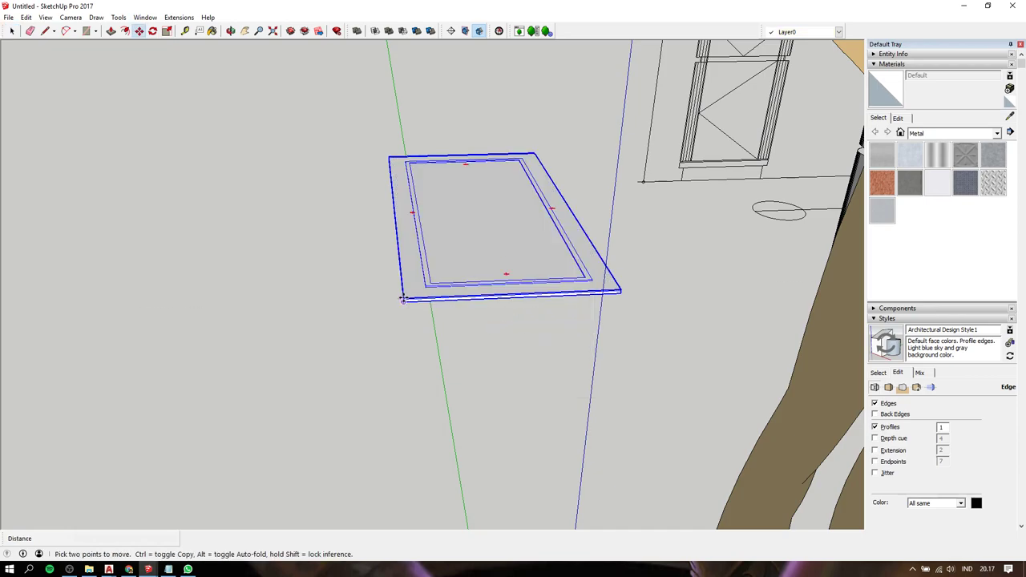
pyautogui.scroll(-5, 403, 297)
pyautogui.click(403, 298)
pyautogui.moveTo(556, 267); pyautogui.dragTo(455, 328, button='middle')
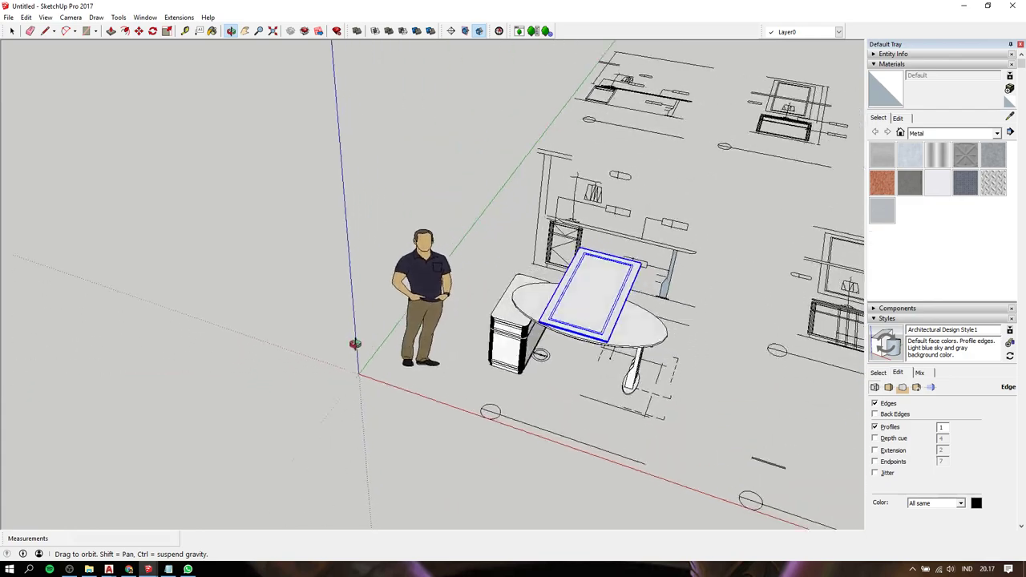
pyautogui.press('Escape')
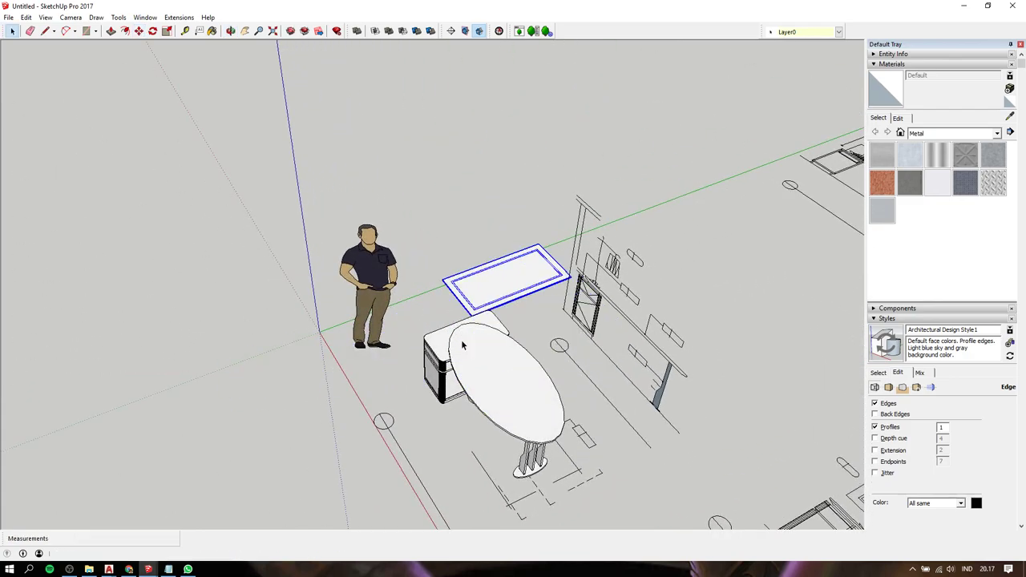
pyautogui.press('space')
pyautogui.scroll(2, 479, 306)
pyautogui.press('m')
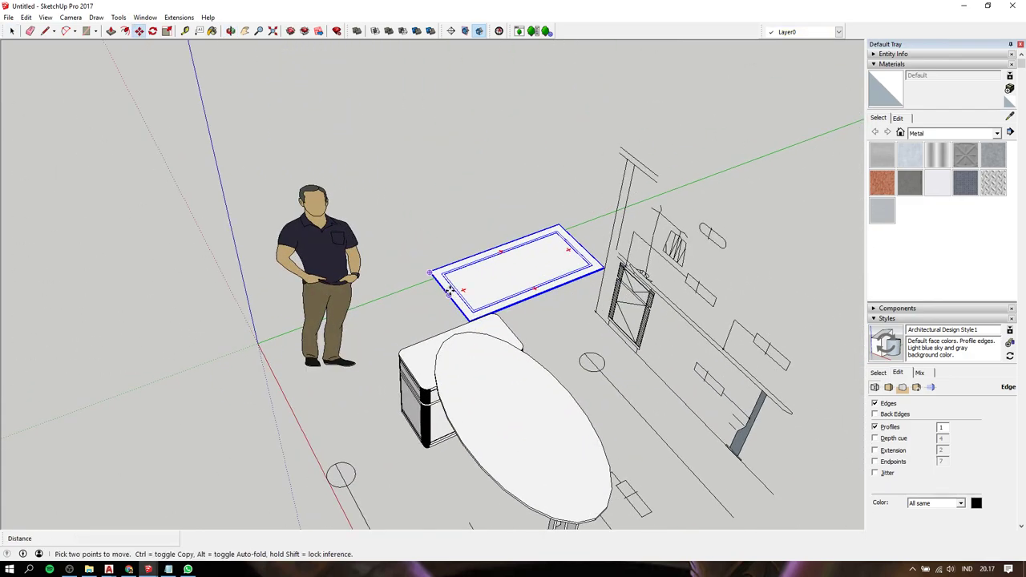
pyautogui.click(450, 291)
pyautogui.click(449, 335)
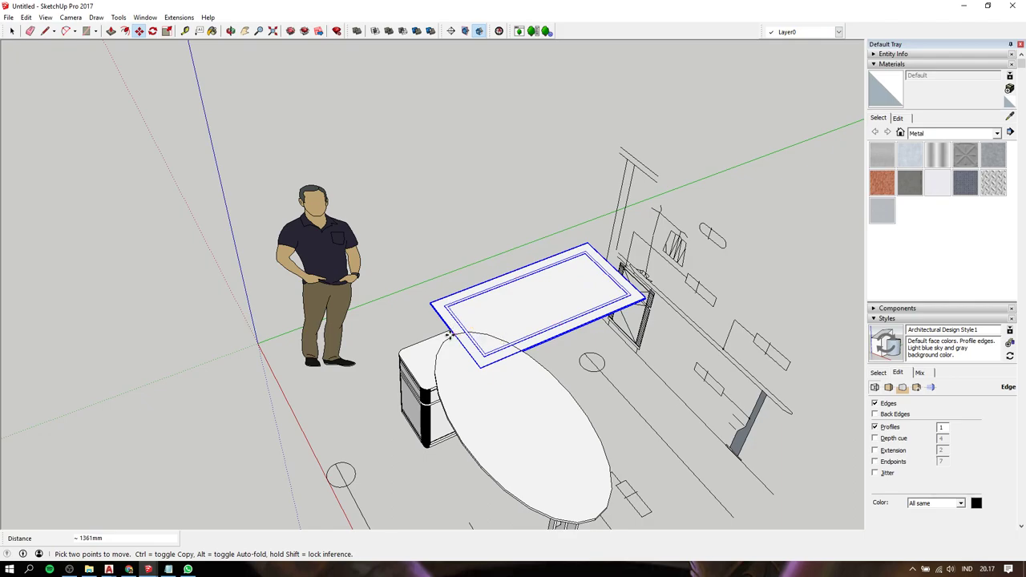
# - Rotate the panel 90 degrees about its corner over the desk
pyautogui.press('q')
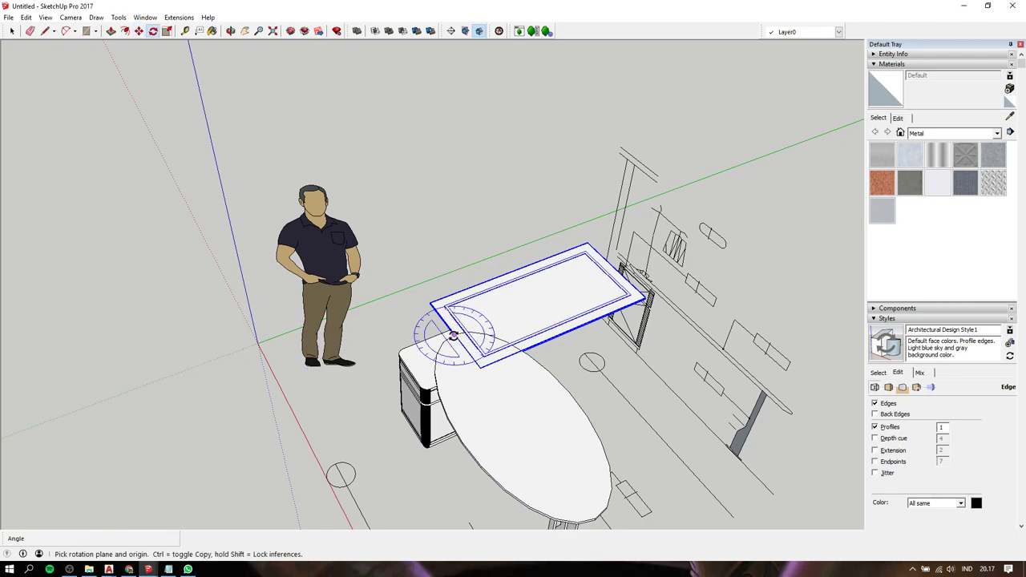
pyautogui.click(453, 335)
pyautogui.click(467, 350)
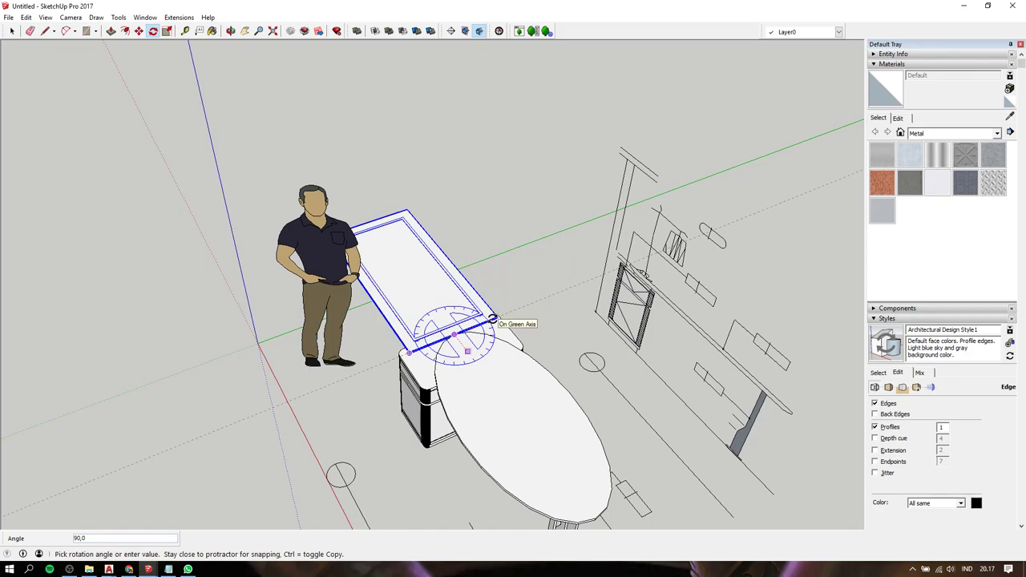
pyautogui.click(493, 318)
pyautogui.scroll(3, 412, 348)
pyautogui.scroll(3, 405, 365)
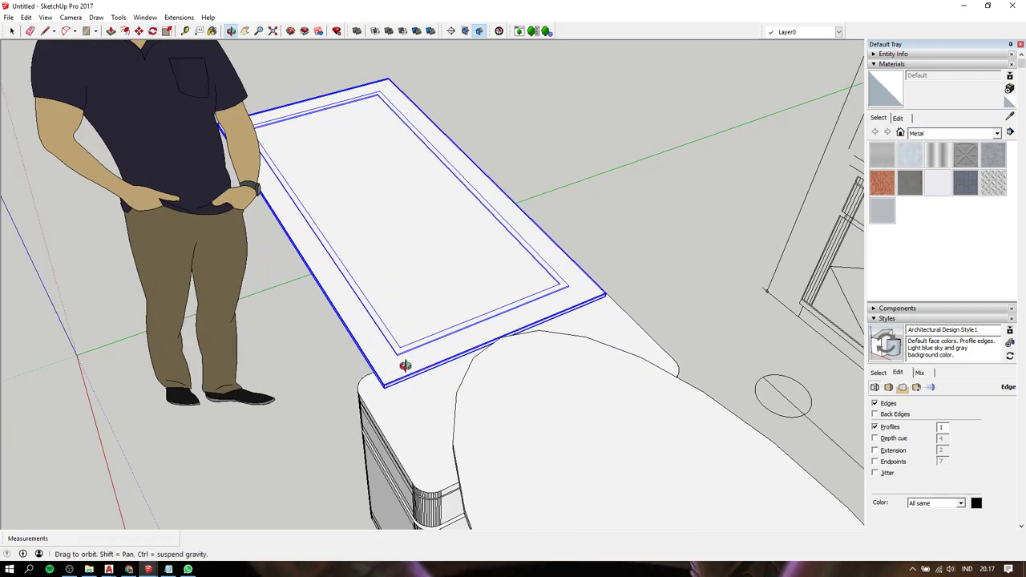
pyautogui.moveTo(406, 365); pyautogui.dragTo(467, 339, button='middle')
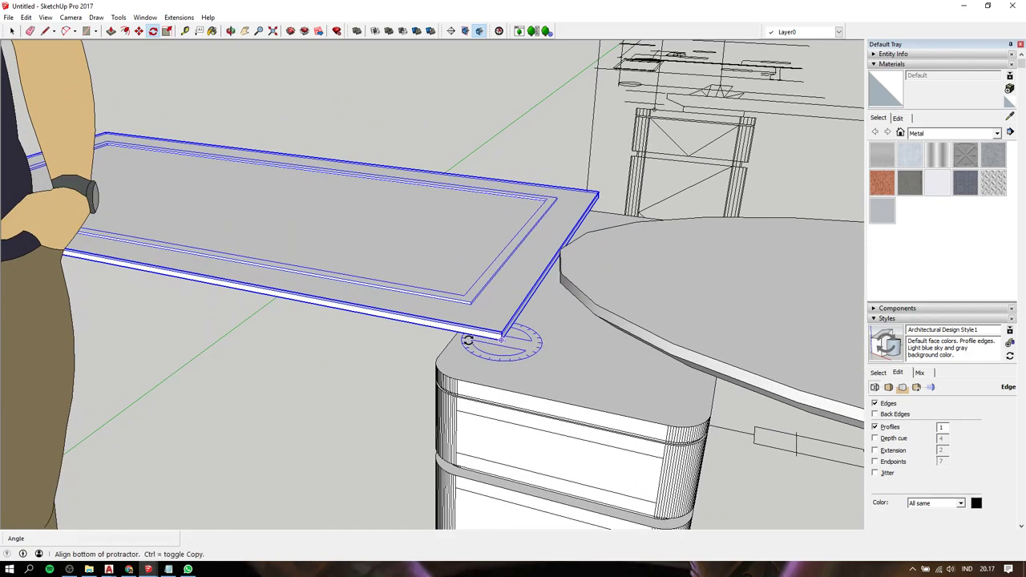
# - Rotate again about the panel corner until it stands fully upright
pyautogui.press('space')
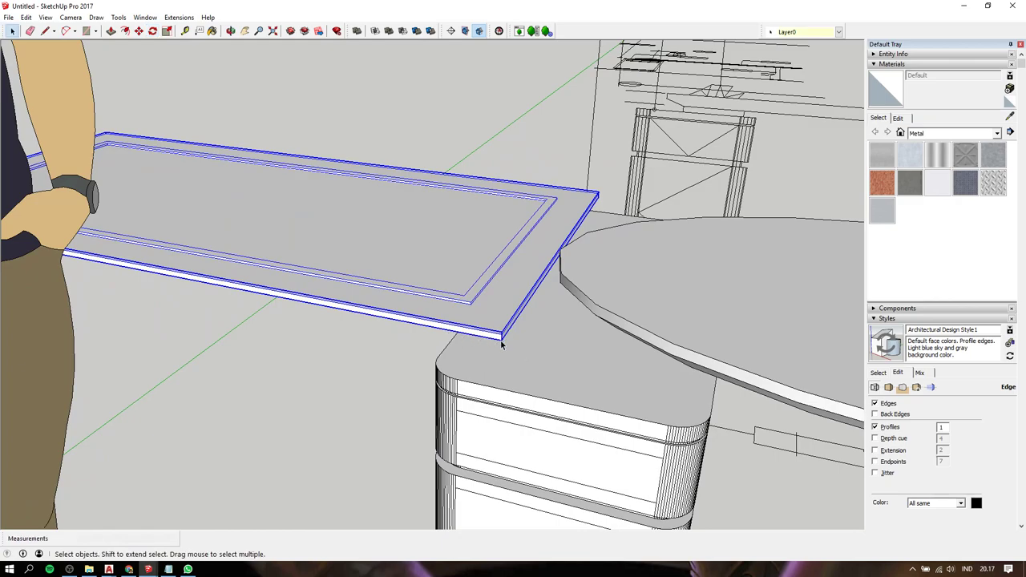
pyautogui.press('q')
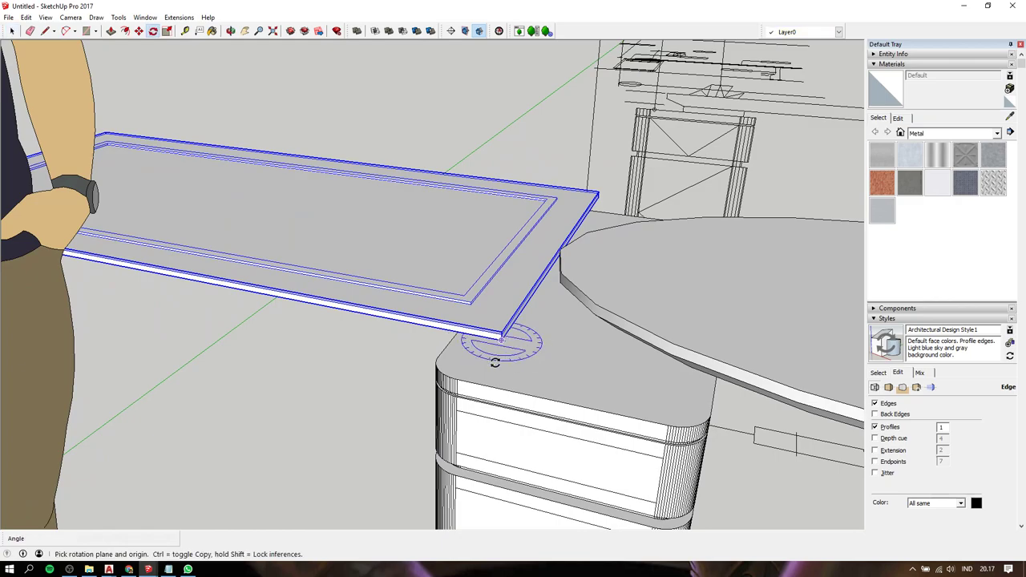
pyautogui.moveTo(501, 340)
pyautogui.mouseDown()
pyautogui.moveTo(450, 343)
pyautogui.moveTo(418, 331)
pyautogui.mouseUp()
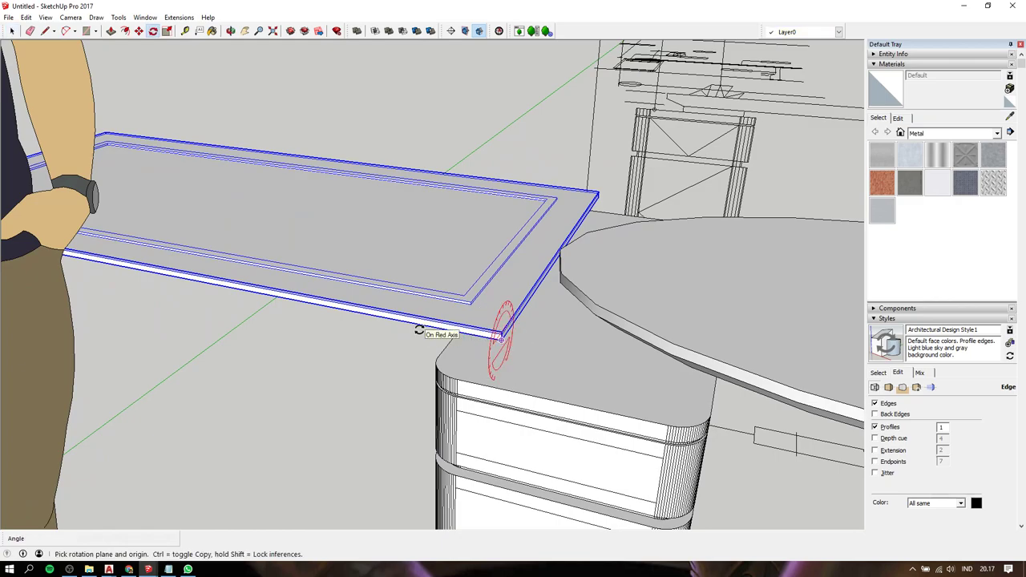
pyautogui.click(500, 342)
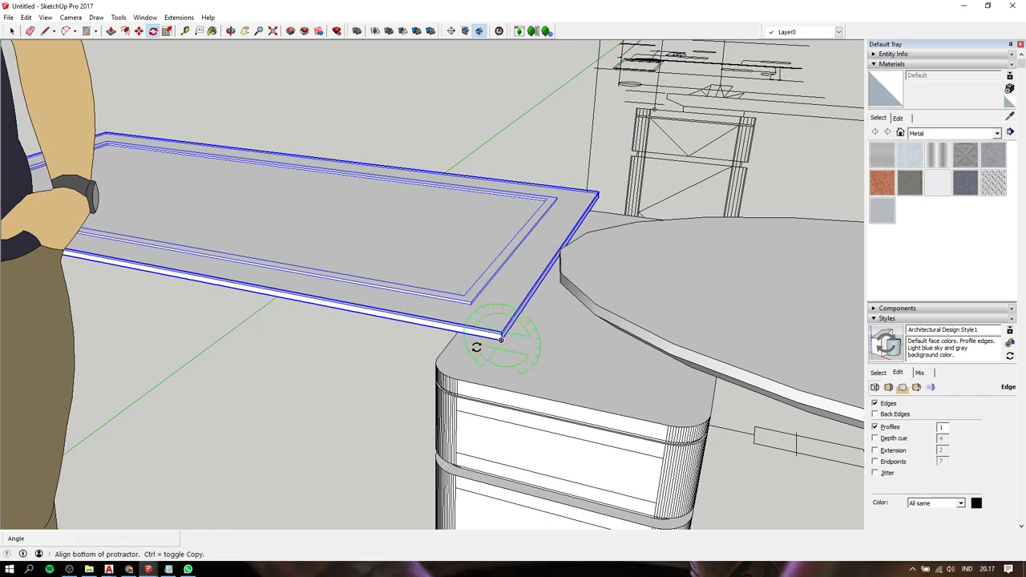
pyautogui.click(501, 304)
# - Move the framed panel to snap behind the drawer pedestal's back corner
pyautogui.press('m')
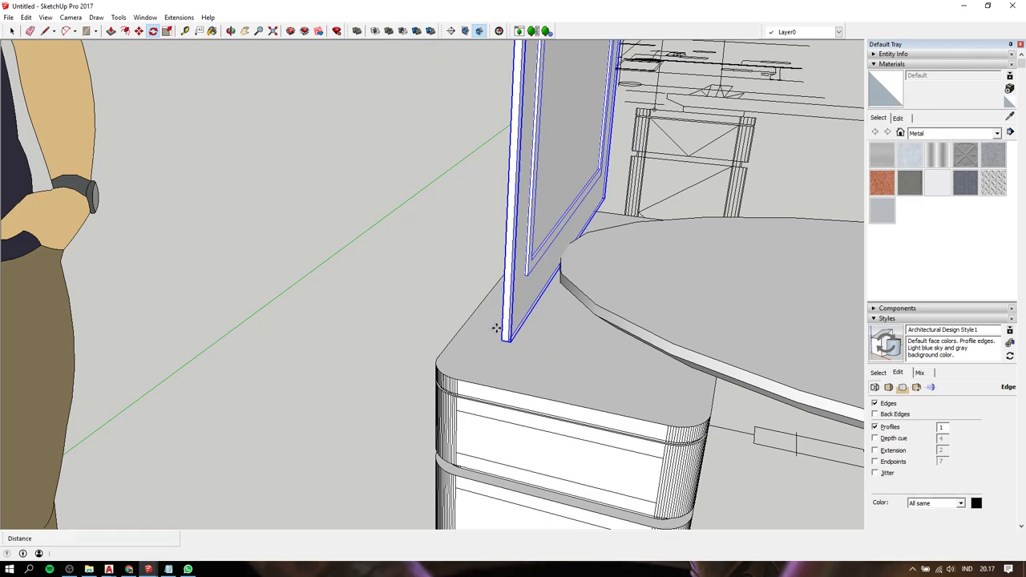
pyautogui.click(501, 338)
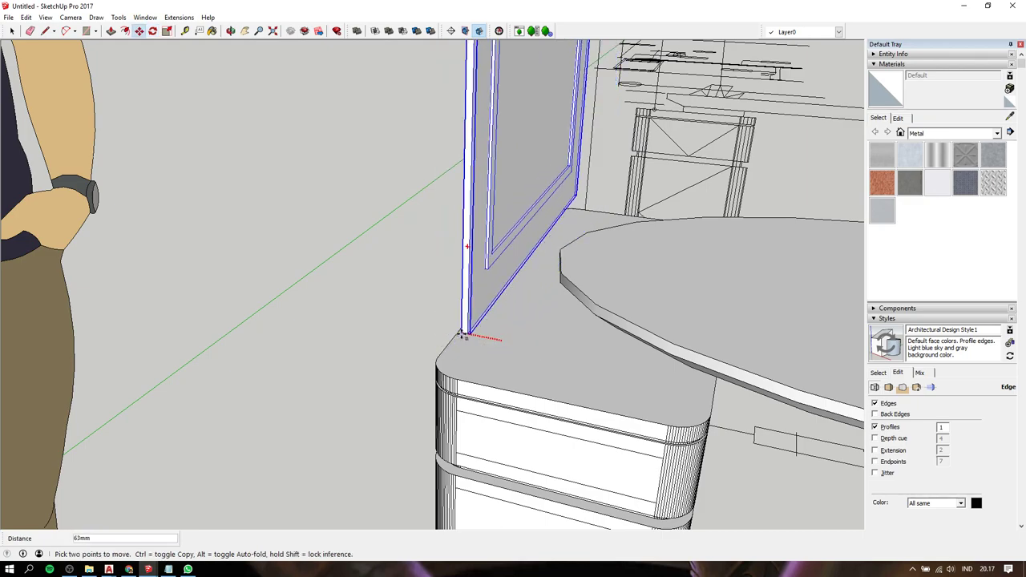
pyautogui.moveTo(470, 336); pyautogui.dragTo(674, 295, button='middle')
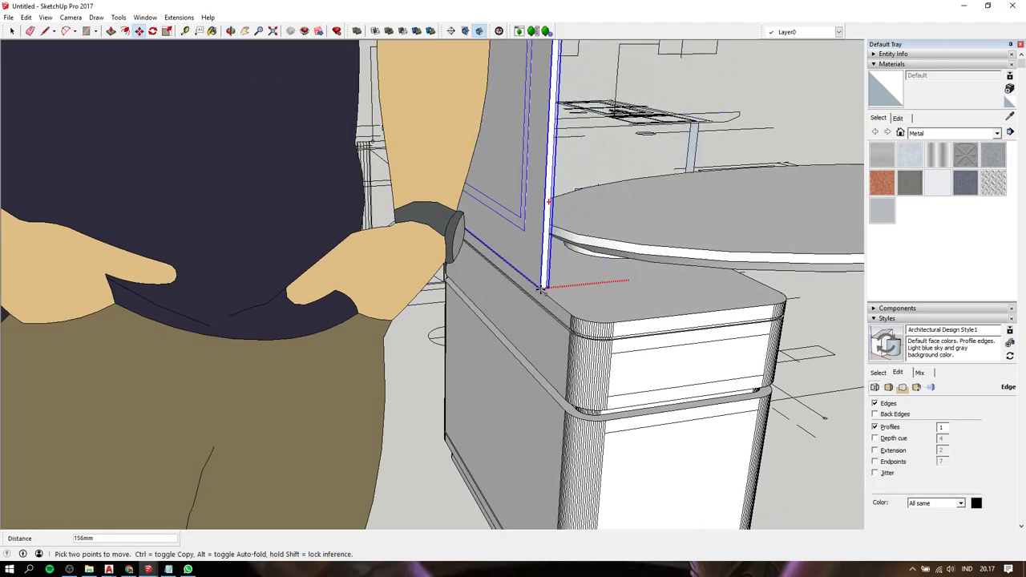
pyautogui.moveTo(566, 329); pyautogui.dragTo(532, 308, button='middle')
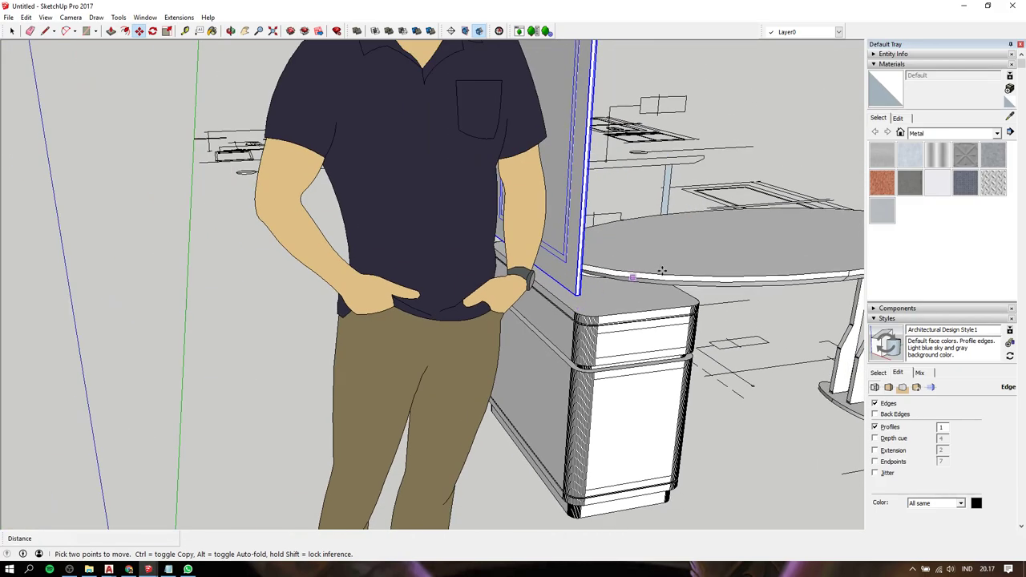
pyautogui.scroll(-3, 532, 309)
pyautogui.scroll(-3, 521, 316)
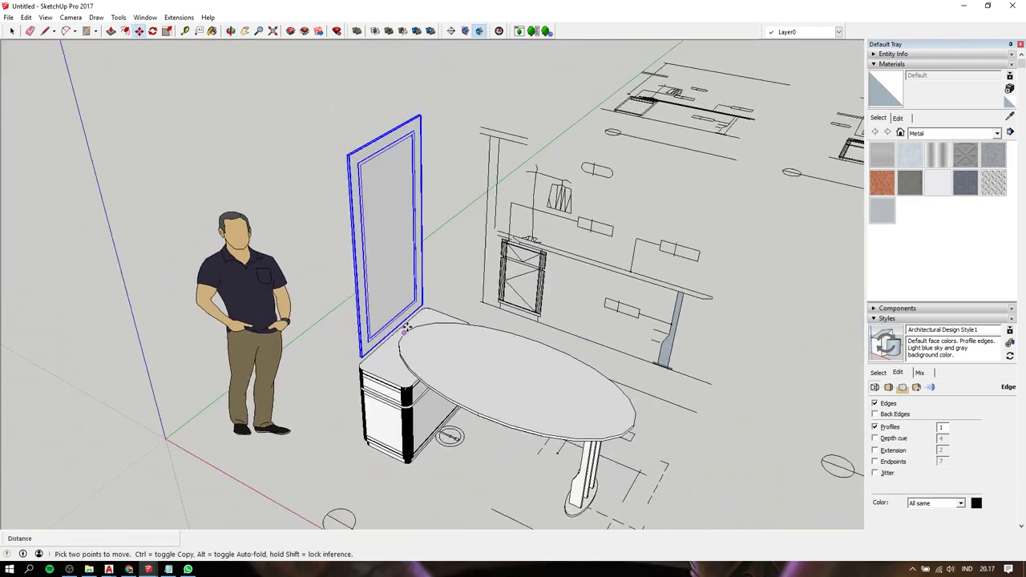
pyautogui.scroll(-2, 510, 324)
pyautogui.scroll(2, 505, 328)
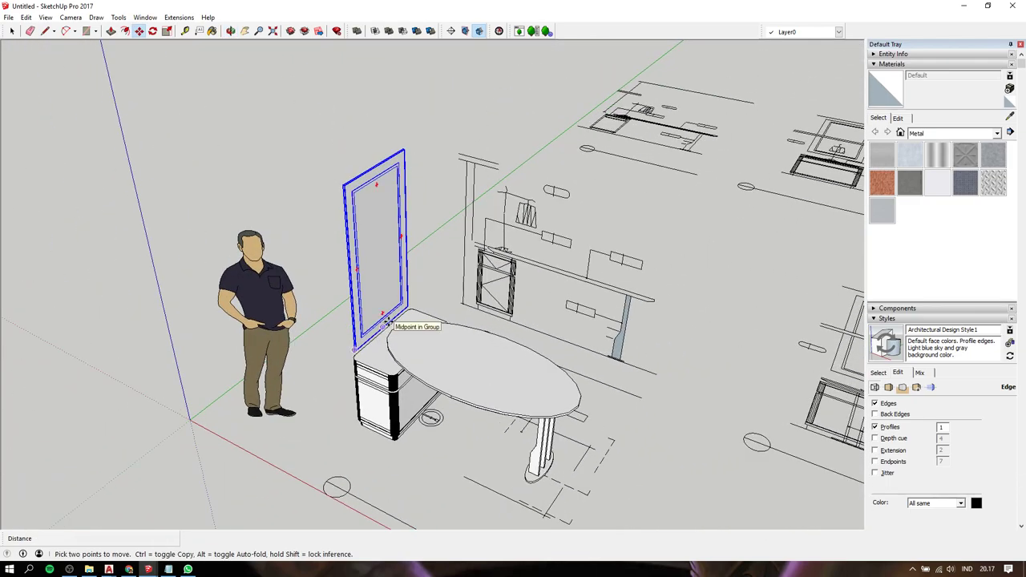
# - Take a tape-measure reading on the floor drawing and check the panel against the desktop
pyautogui.keyDown('shift'); pyautogui.moveTo(457, 324); pyautogui.dragTo(284, 275, button='middle'); pyautogui.keyUp('shift')
pyautogui.scroll(3, 577, 313)
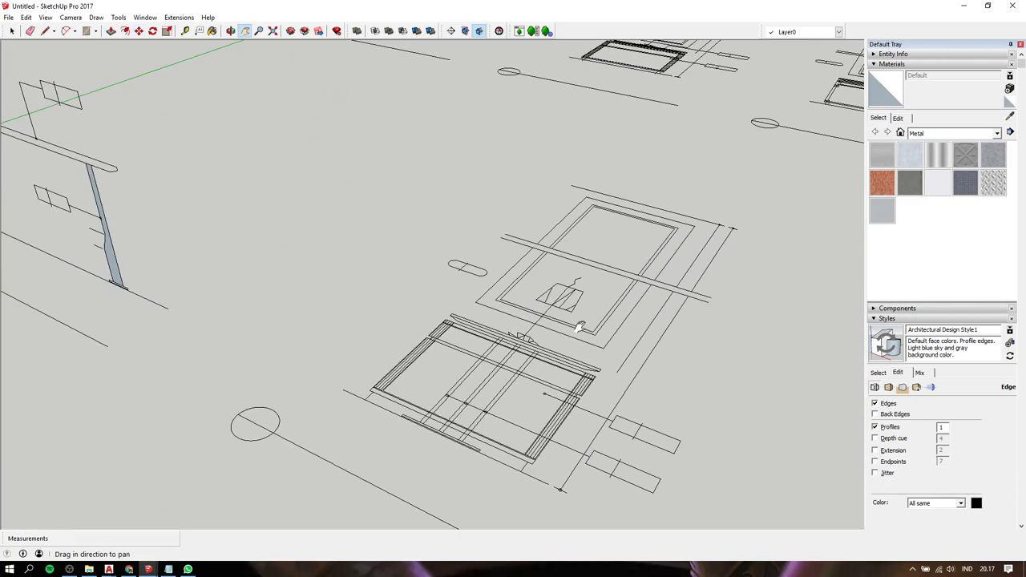
pyautogui.scroll(2, 582, 321)
pyautogui.press('r')
pyautogui.press('t')
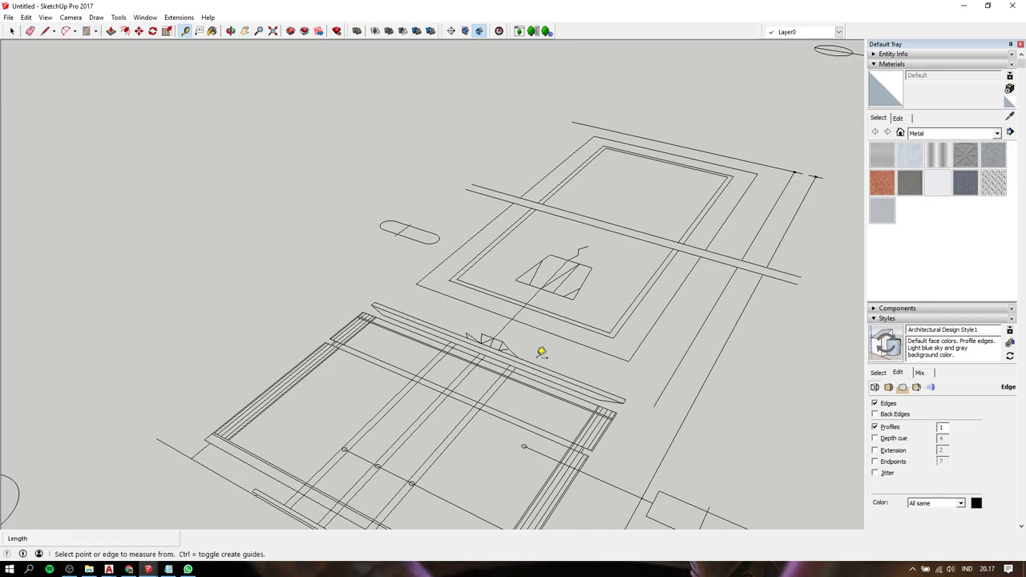
pyautogui.click(532, 363)
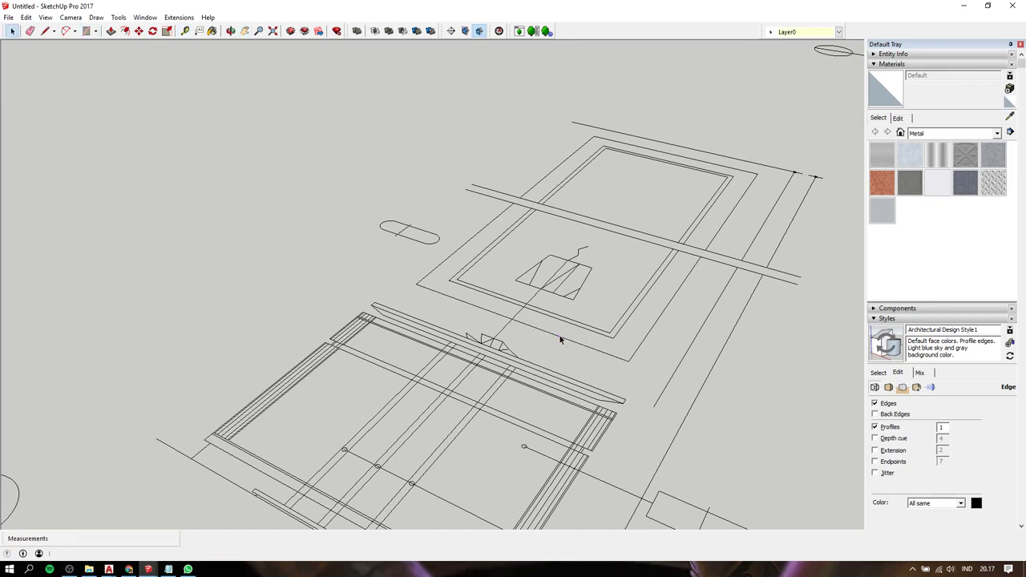
pyautogui.scroll(-5, 561, 339)
pyautogui.press('h')
pyautogui.moveTo(220, 247); pyautogui.dragTo(391, 307)
pyautogui.scroll(5, 391, 307)
pyautogui.moveTo(391, 307)
pyautogui.mouseDown(button='middle')
pyautogui.moveTo(425, 325)
pyautogui.moveTo(355, 192)
pyautogui.moveTo(324, 194)
pyautogui.moveTo(332, 211)
pyautogui.mouseUp(button='middle')
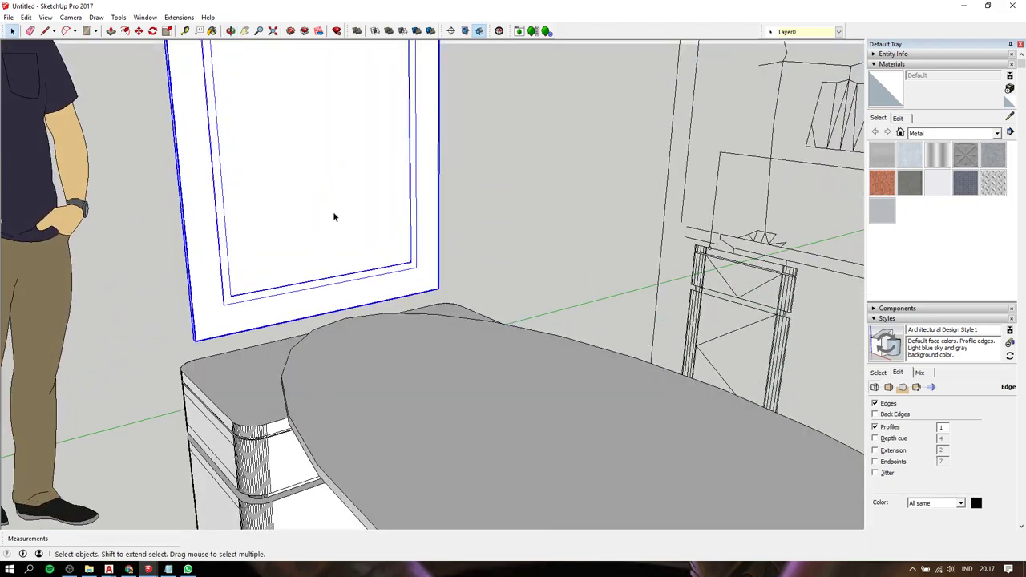
# - Lift the framed panel straight up along the blue axis above the oval desktop
pyautogui.press('m')
pyautogui.click(333, 211)
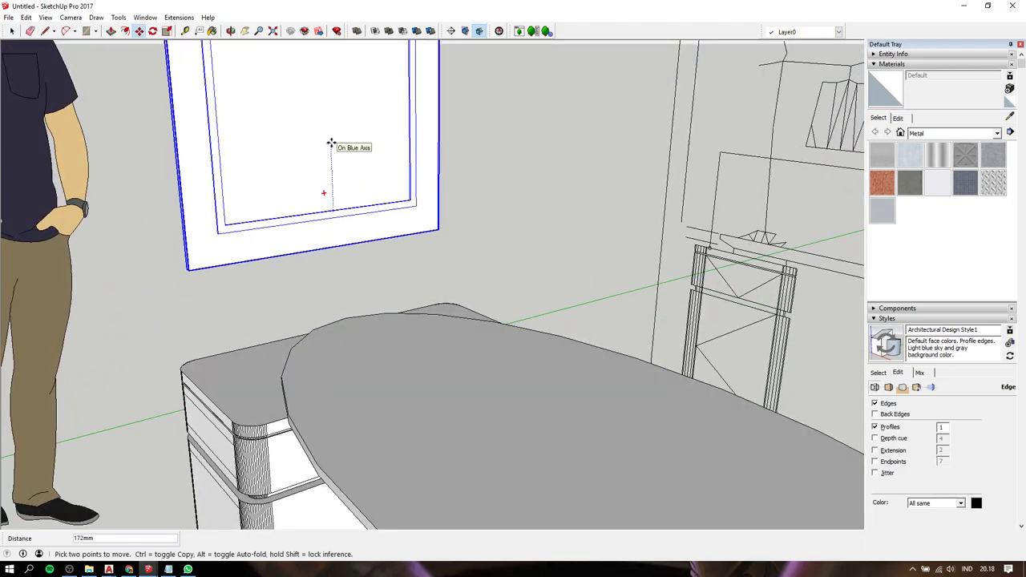
pyautogui.scroll(-5, 331, 143)
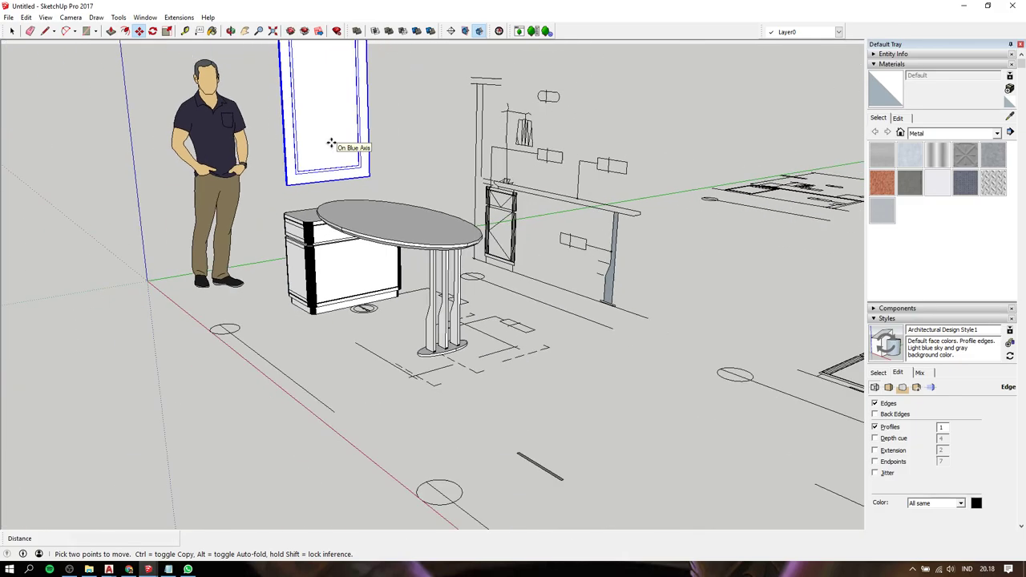
pyautogui.press('space')
pyautogui.moveTo(392, 112); pyautogui.dragTo(324, 248, button='middle')
pyautogui.scroll(-3, 355, 196)
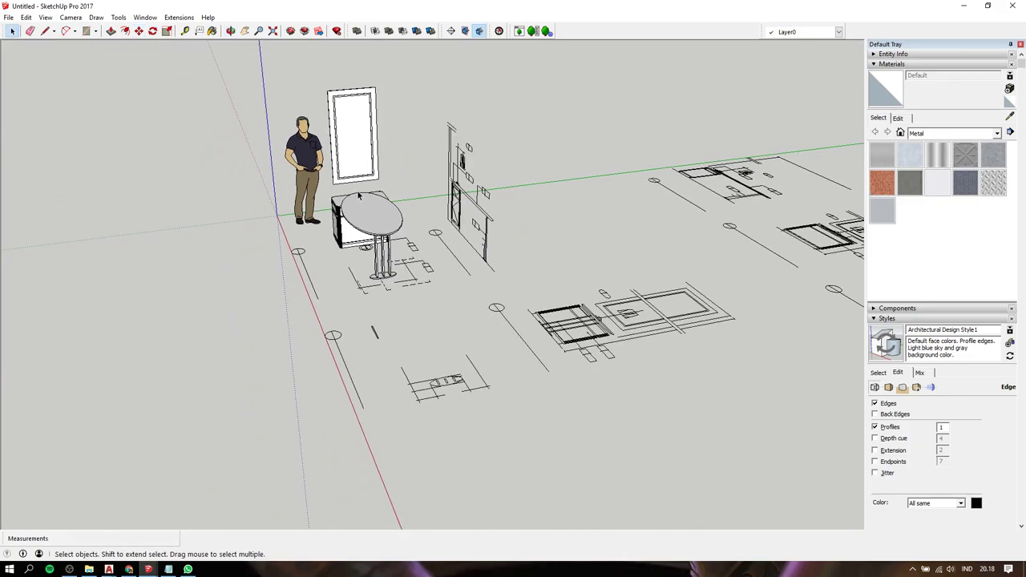
# - Window-select the oval desk and framed panel and make them one group
pyautogui.moveTo(358, 195)
pyautogui.mouseDown(button='middle')
pyautogui.moveTo(343, 267)
pyautogui.moveTo(280, 238)
pyautogui.mouseUp(button='middle')
pyautogui.moveTo(435, 256); pyautogui.dragTo(698, 270, button='middle')
pyautogui.scroll(2, 683, 262)
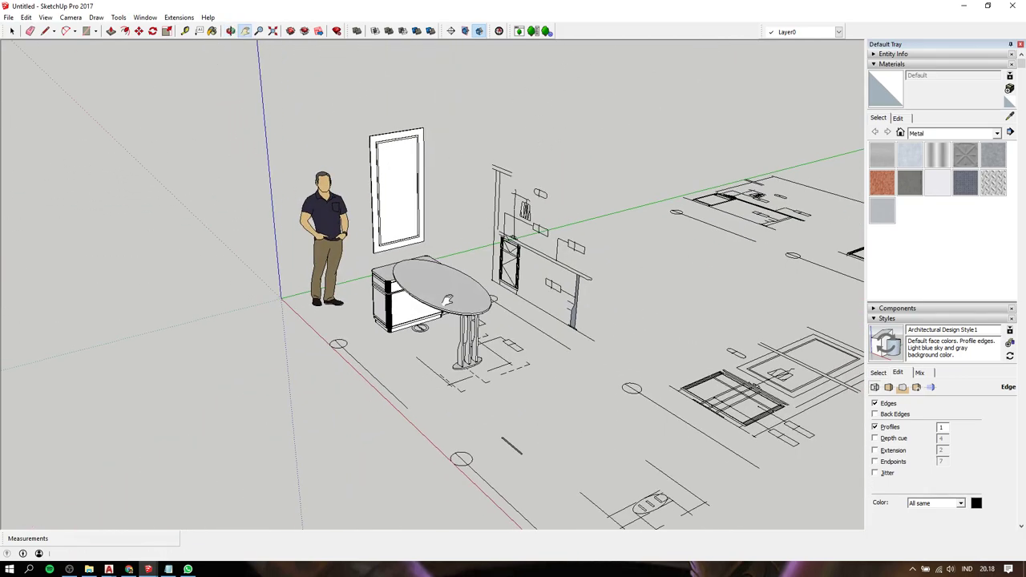
pyautogui.click(393, 292)
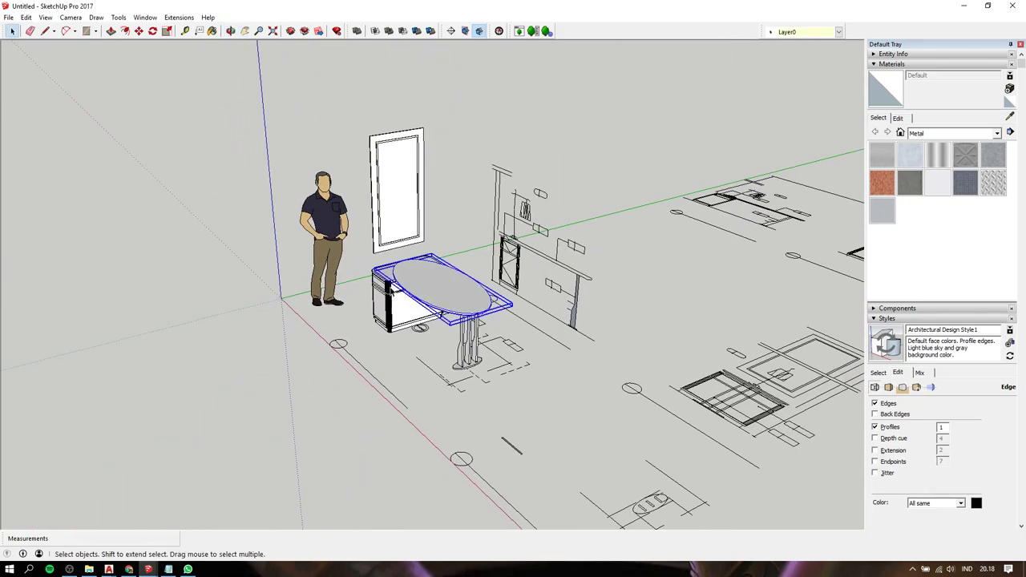
pyautogui.keyDown('shift'); pyautogui.click(462, 338); pyautogui.keyUp('shift')
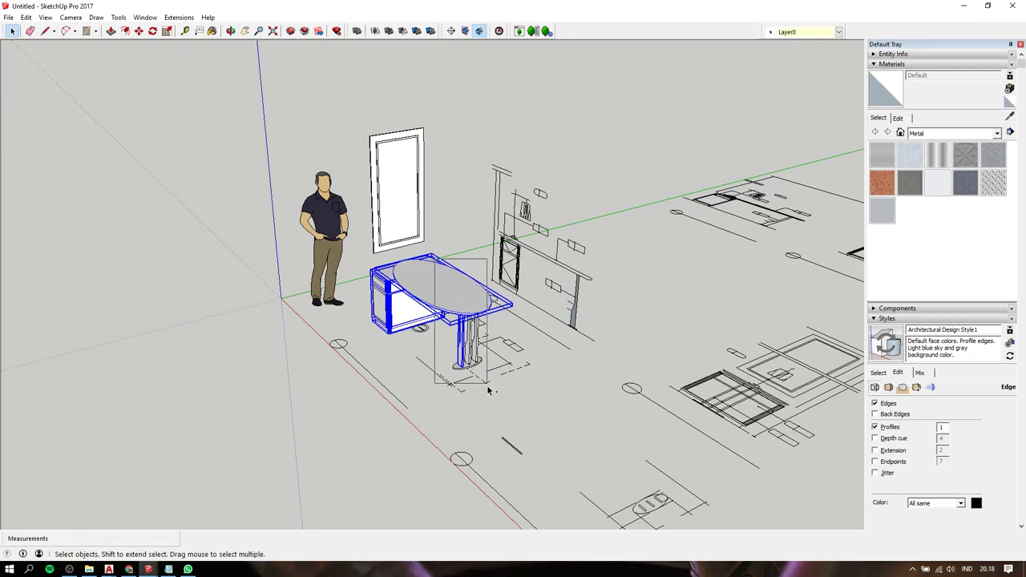
pyautogui.keyDown('shift'); pyautogui.click(469, 364); pyautogui.keyUp('shift')
pyautogui.moveTo(350, 106); pyautogui.dragTo(542, 455)
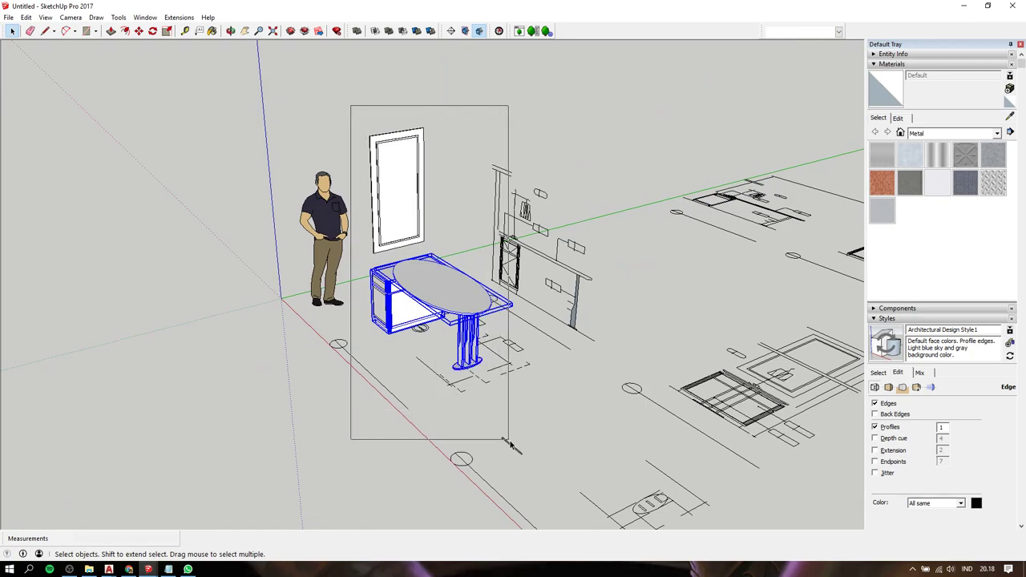
pyautogui.rightClick(385, 204)
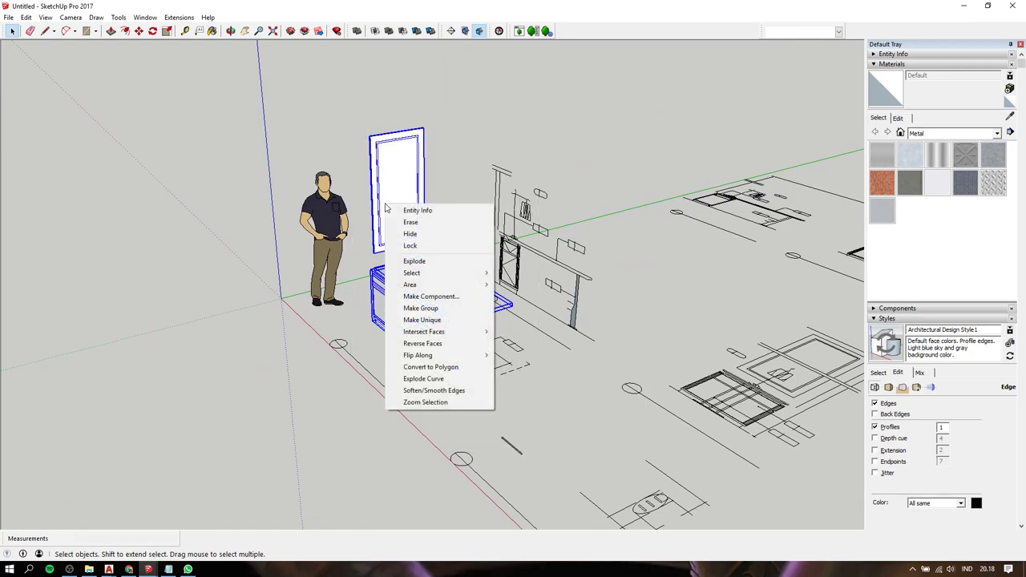
pyautogui.click(404, 312)
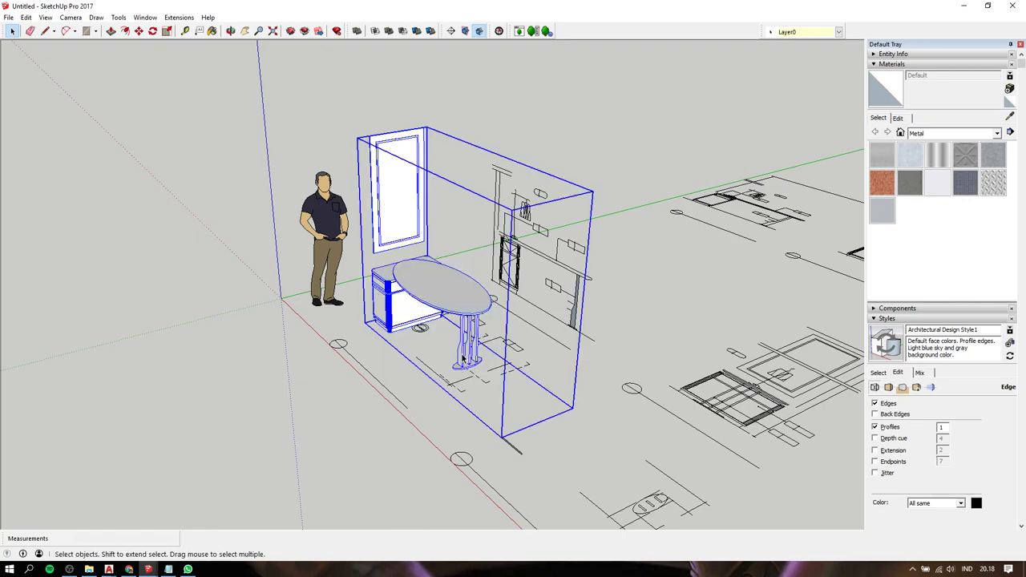
# - Inspect the parts inside the new desk group and reselect the whole group
pyautogui.scroll(2, 462, 358)
pyautogui.doubleClick(437, 278)
pyautogui.moveTo(437, 278)
pyautogui.mouseDown(button='middle')
pyautogui.moveTo(682, 350)
pyautogui.moveTo(689, 500)
pyautogui.mouseUp(button='middle')
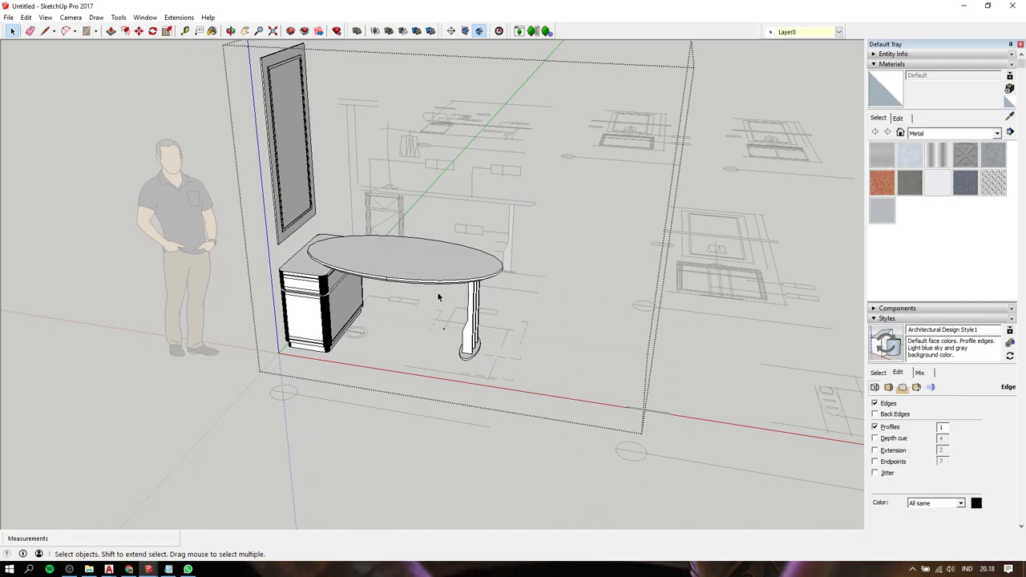
pyautogui.click(559, 309)
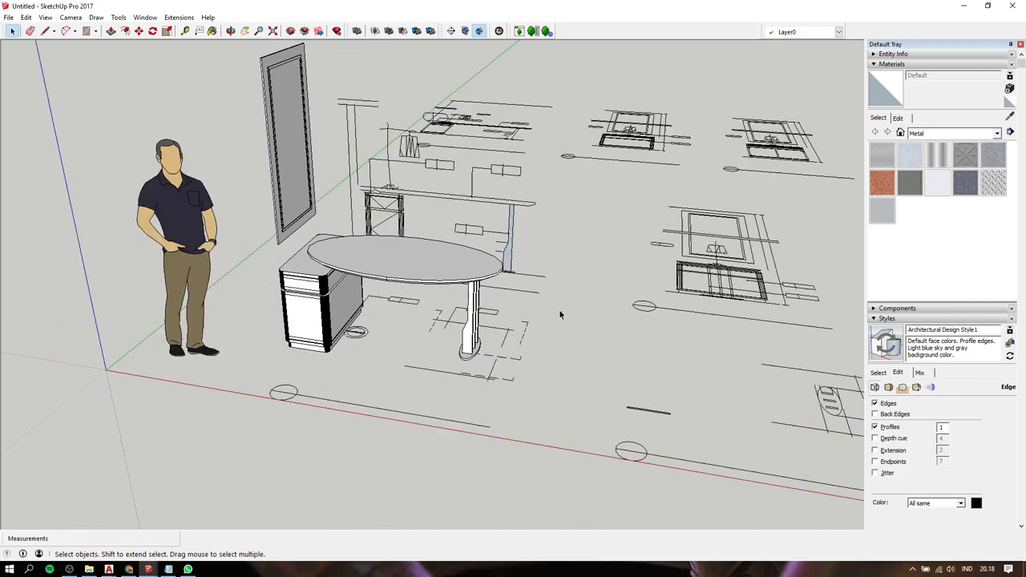
pyautogui.click(439, 275)
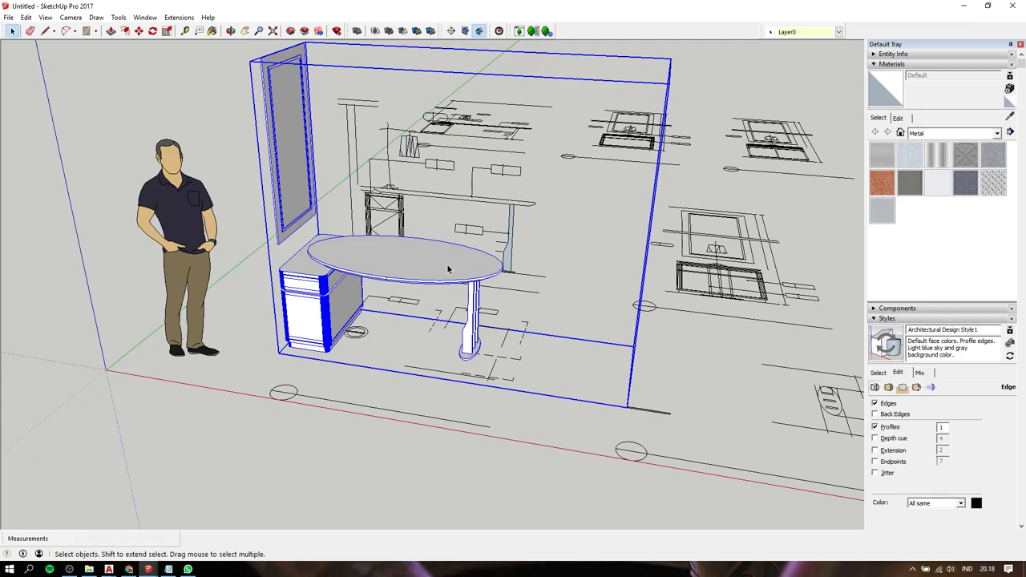
pyautogui.moveTo(447, 273)
pyautogui.mouseDown(button='middle')
pyautogui.moveTo(572, 348)
pyautogui.moveTo(625, 458)
pyautogui.mouseUp(button='middle')
pyautogui.doubleClick(436, 254)
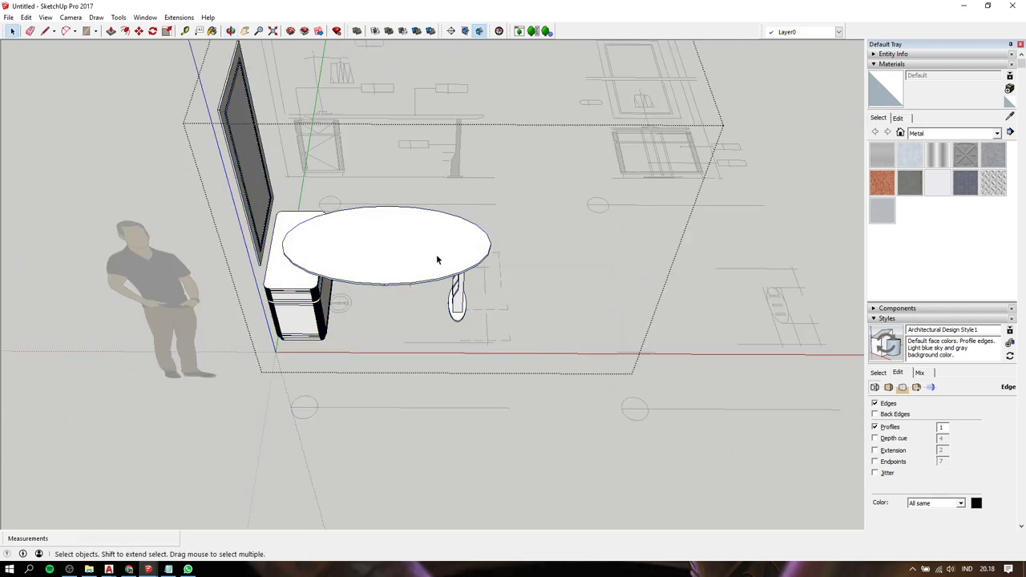
pyautogui.moveTo(540, 193); pyautogui.dragTo(692, 450)
pyautogui.click(554, 311)
pyautogui.moveTo(554, 311)
pyautogui.mouseDown(button='middle')
pyautogui.moveTo(450, 274)
pyautogui.moveTo(388, 275)
pyautogui.moveTo(232, 176)
pyautogui.moveTo(597, 326)
pyautogui.mouseUp(button='middle')
pyautogui.click(450, 275)
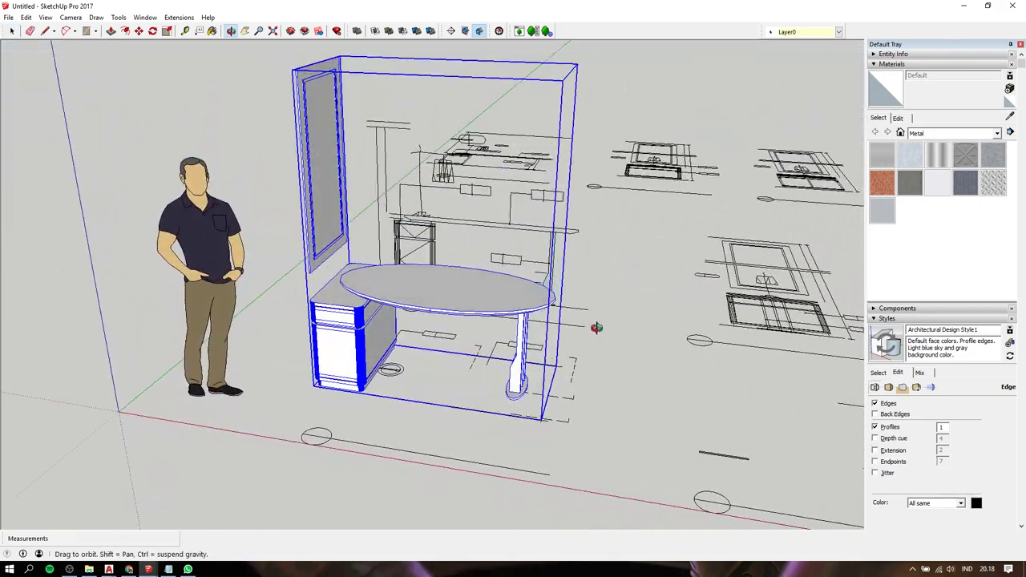
# - Paste the copied desk group into the presidential.skp hotel room model
pyautogui.click(169, 569)
pyautogui.write('lets copy it to the master file')
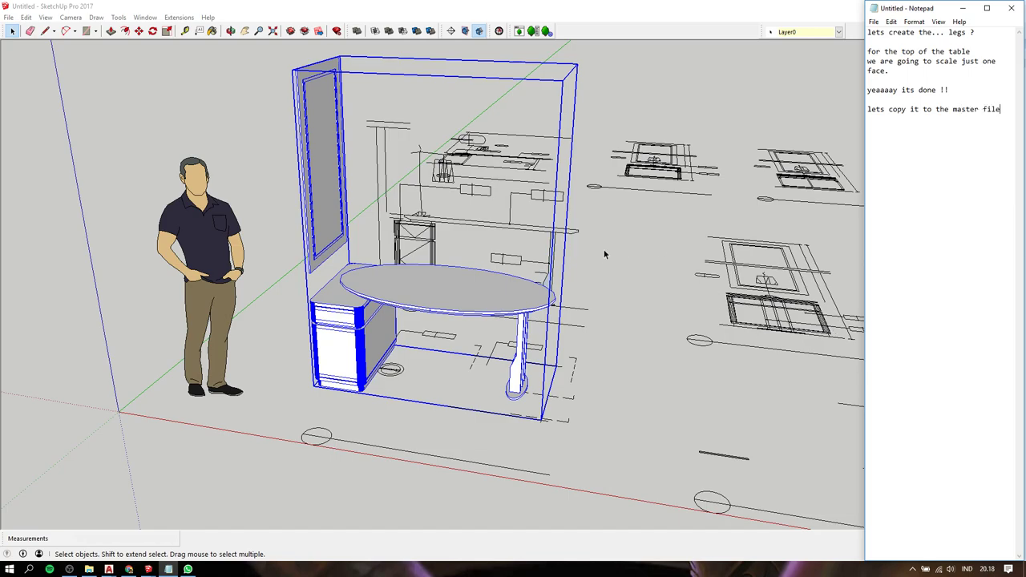
pyautogui.click(555, 269)
pyautogui.click(476, 292)
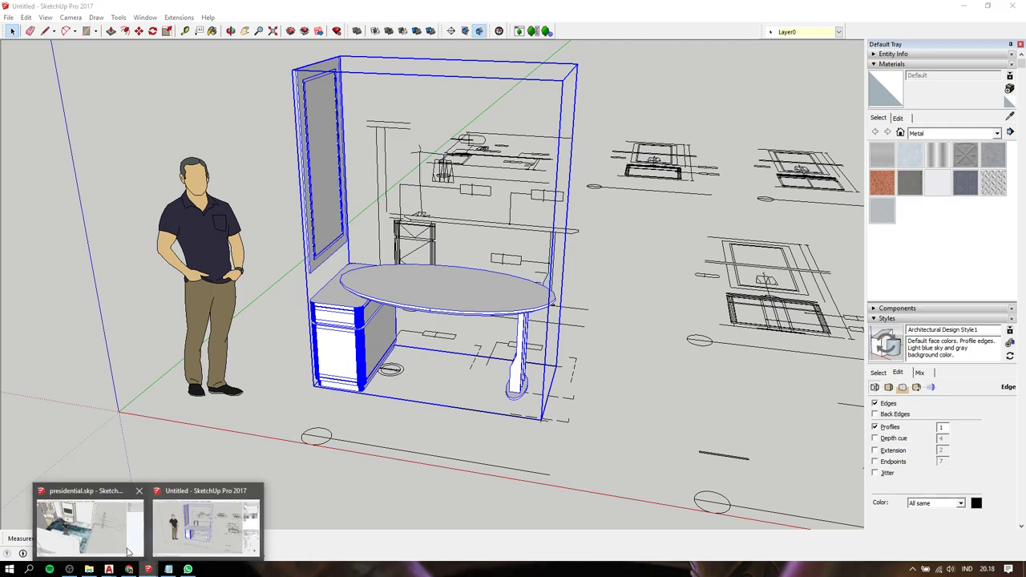
pyautogui.click(110, 539)
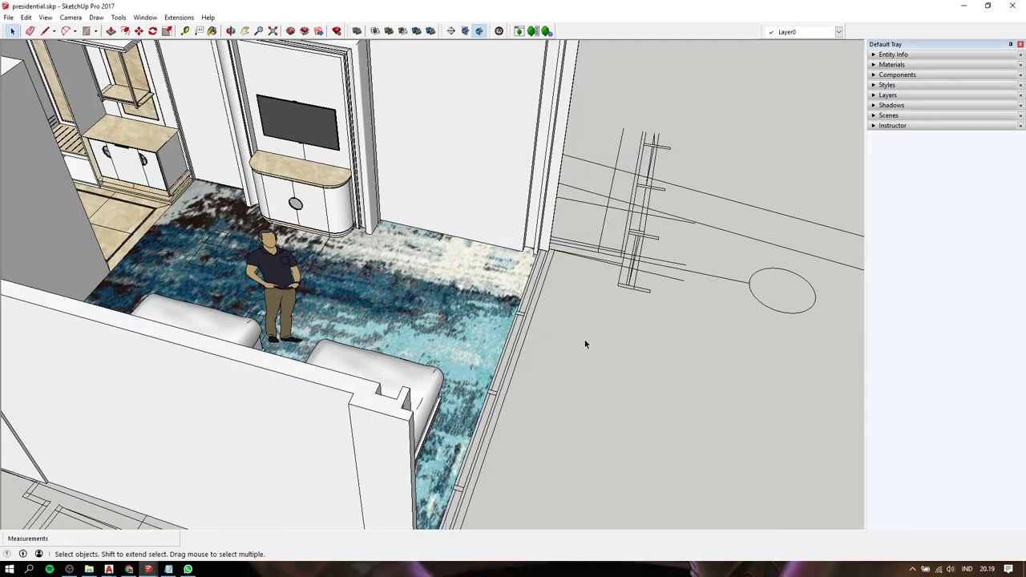
pyautogui.hotkey('ctrl', 'v')
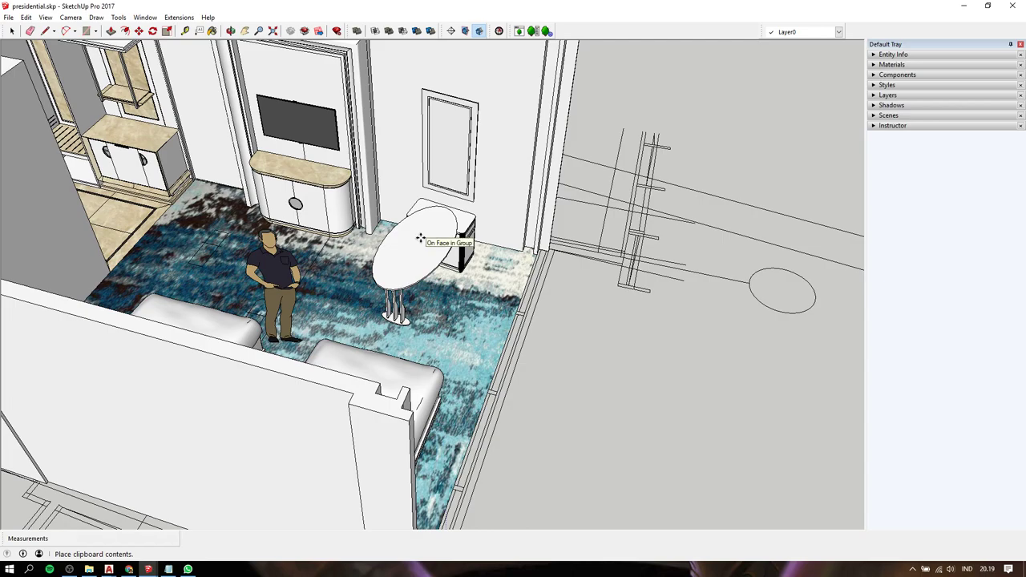
# - Place the pasted desk in the room and shift it toward the wall
pyautogui.click(420, 238)
pyautogui.moveTo(419, 238); pyautogui.dragTo(444, 200, button='middle')
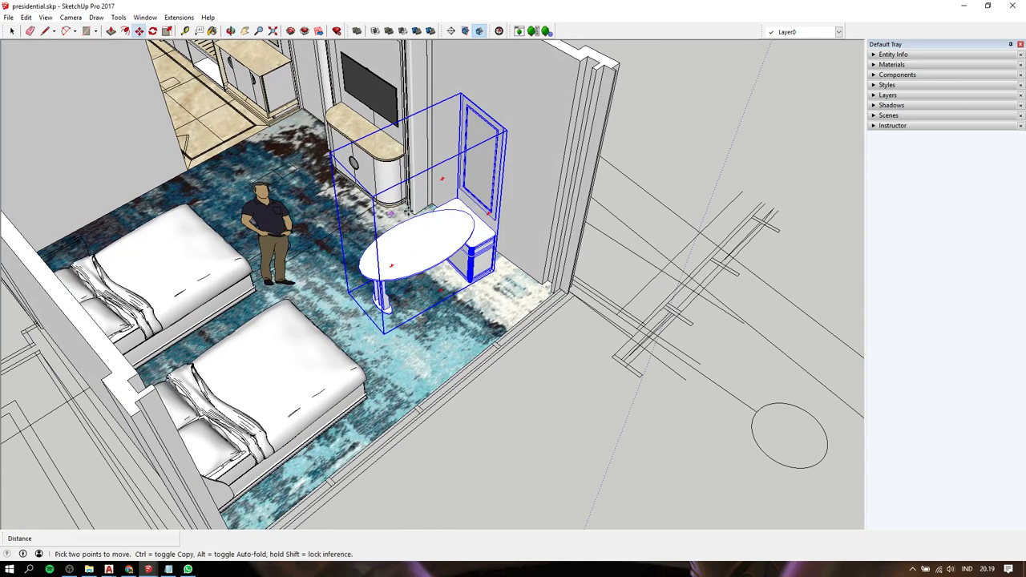
pyautogui.scroll(3, 444, 196)
pyautogui.scroll(2, 445, 196)
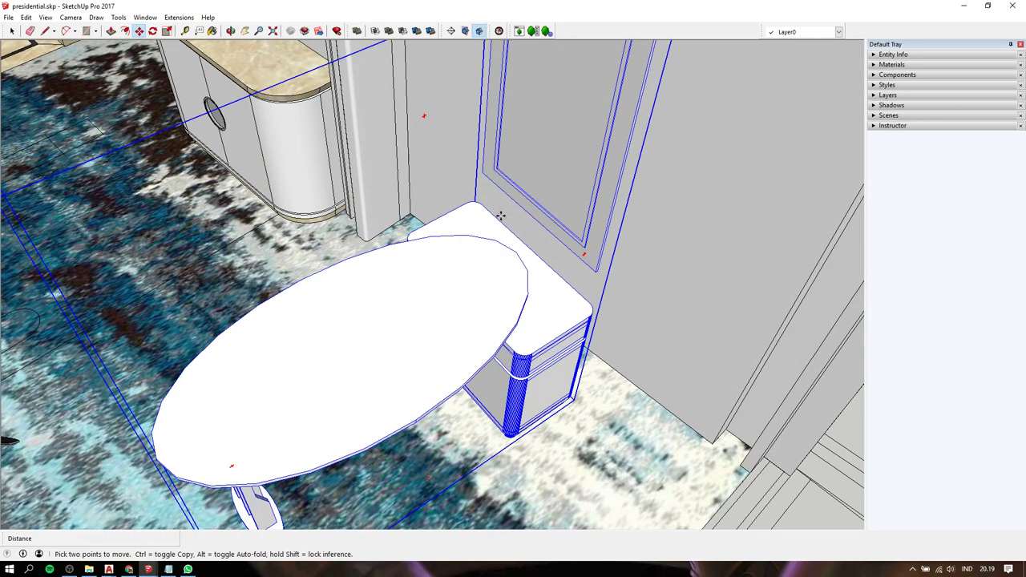
pyautogui.click(499, 217)
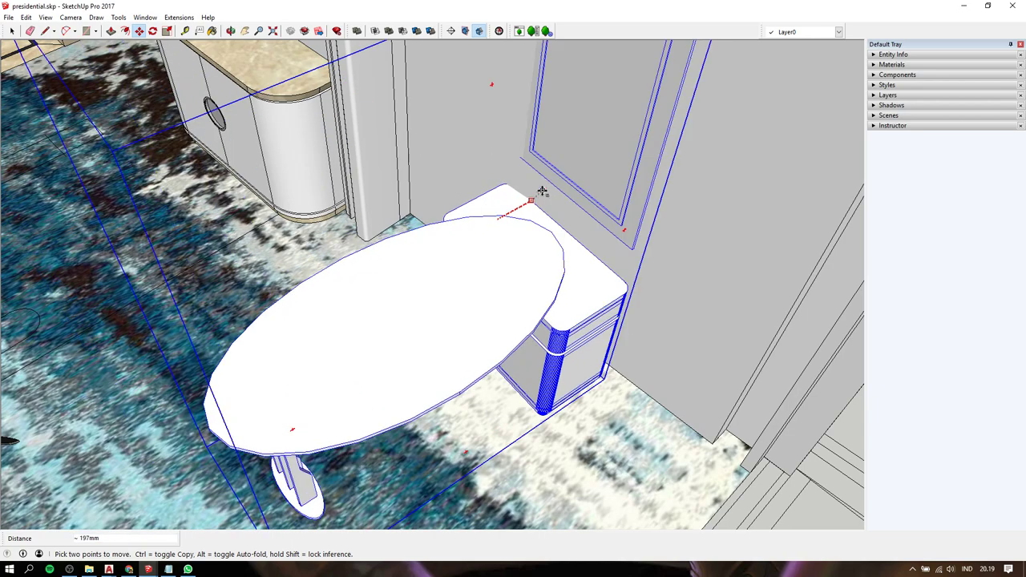
pyautogui.click(542, 192)
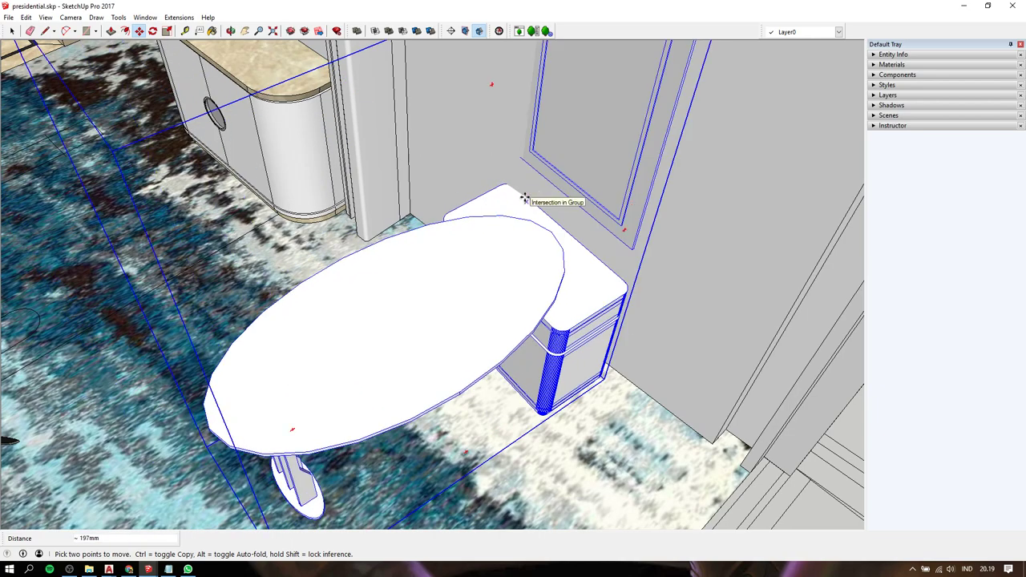
# - Rotate the desk a few degrees about its back corner to square it
pyautogui.press('q')
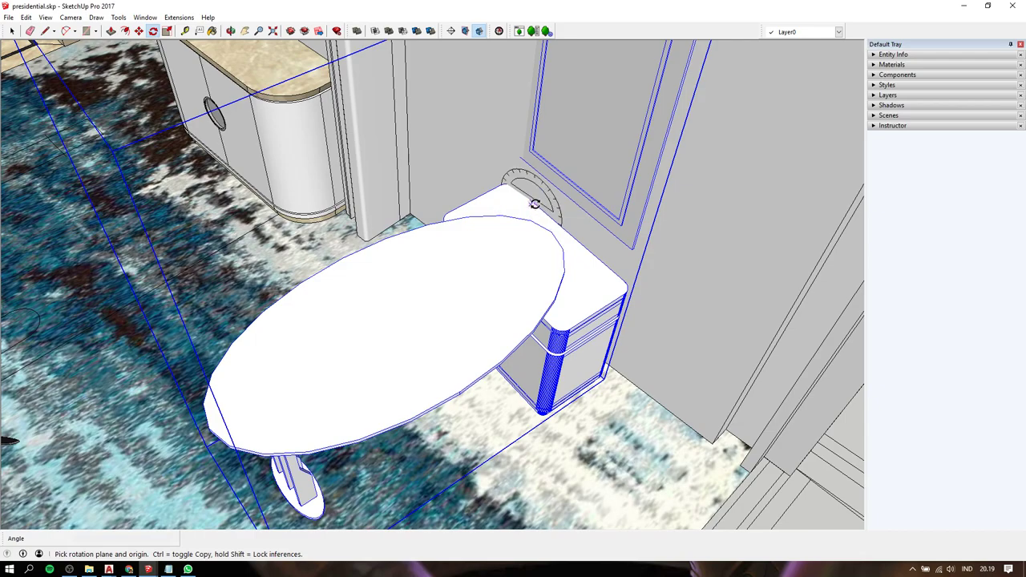
pyautogui.click(531, 202)
pyautogui.click(582, 244)
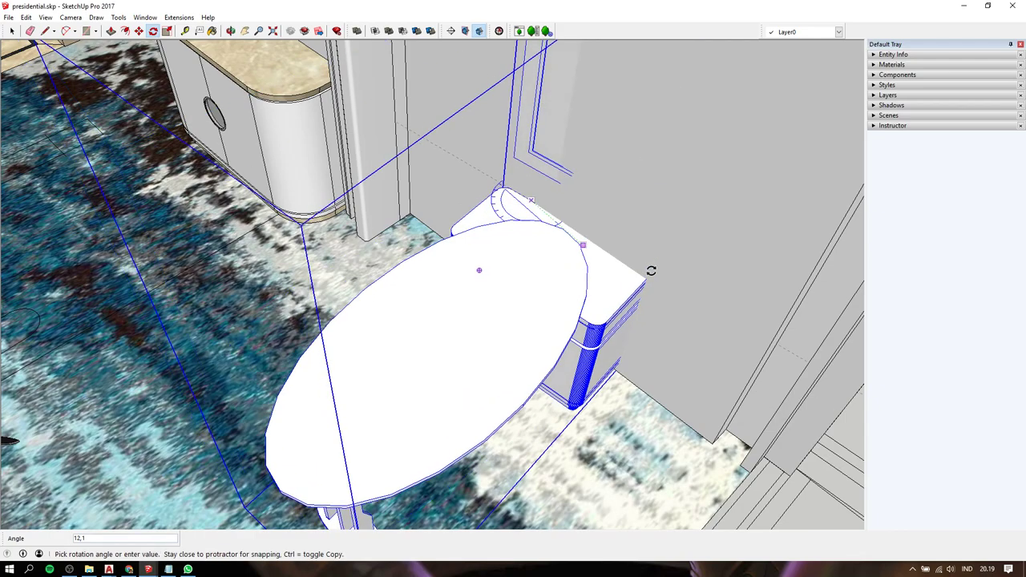
pyautogui.click(712, 441)
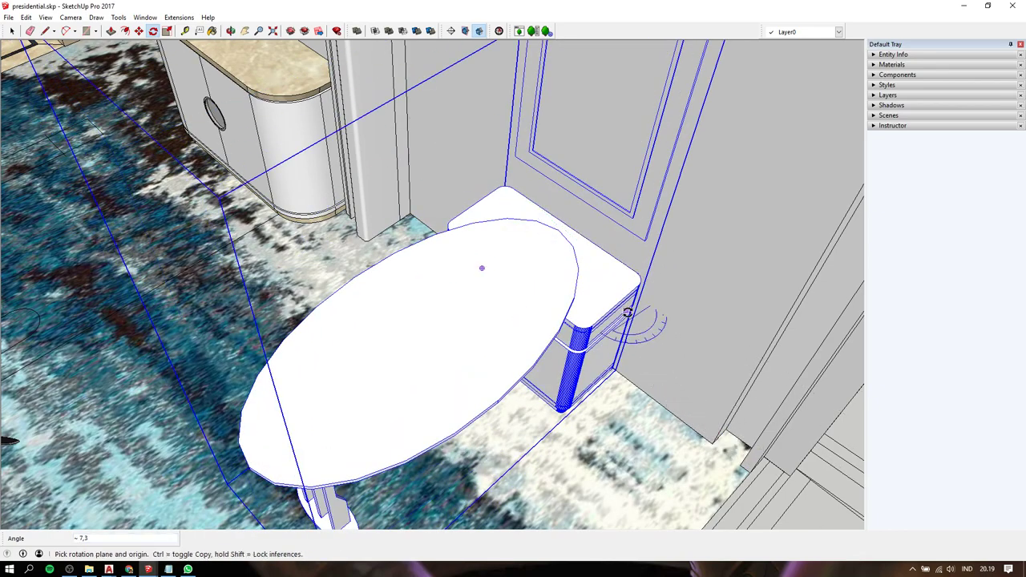
pyautogui.scroll(-5, 629, 320)
pyautogui.moveTo(641, 324); pyautogui.dragTo(545, 265, button='middle')
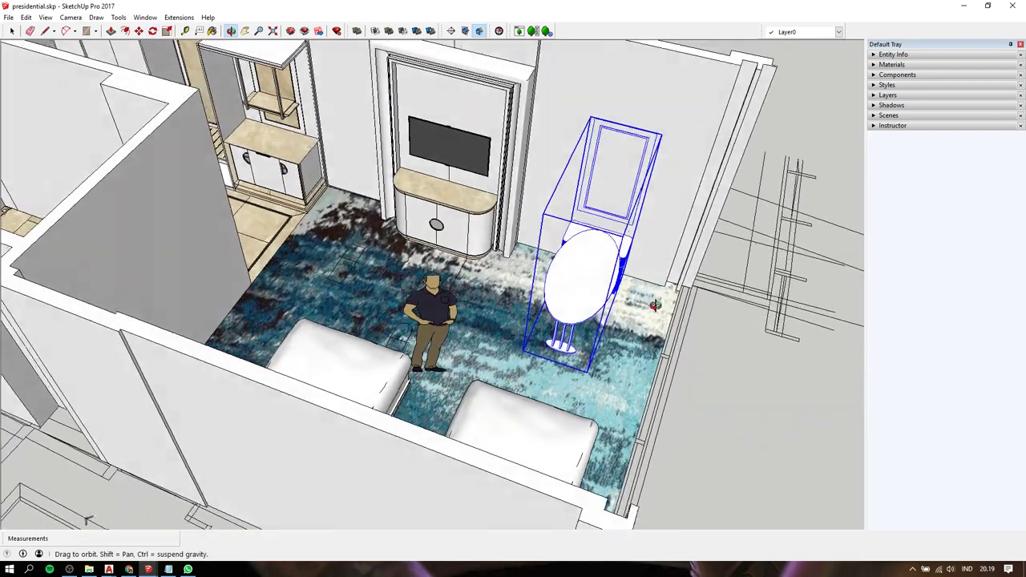
# - Move the desk snug against the wall beside the door
pyautogui.press('m')
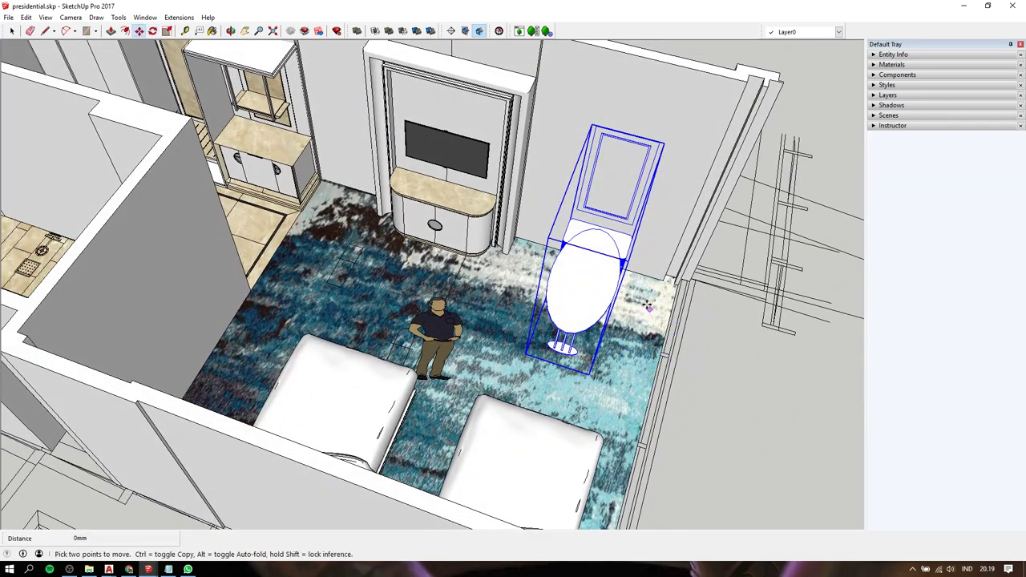
pyautogui.click(647, 305)
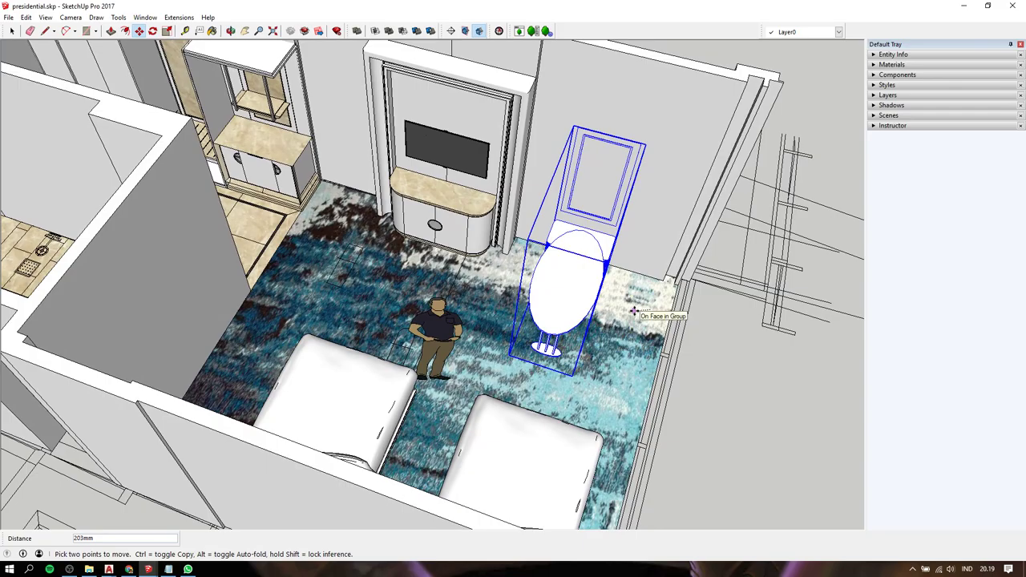
pyautogui.press('space')
pyautogui.scroll(2, 664, 175)
pyautogui.scroll(2, 641, 201)
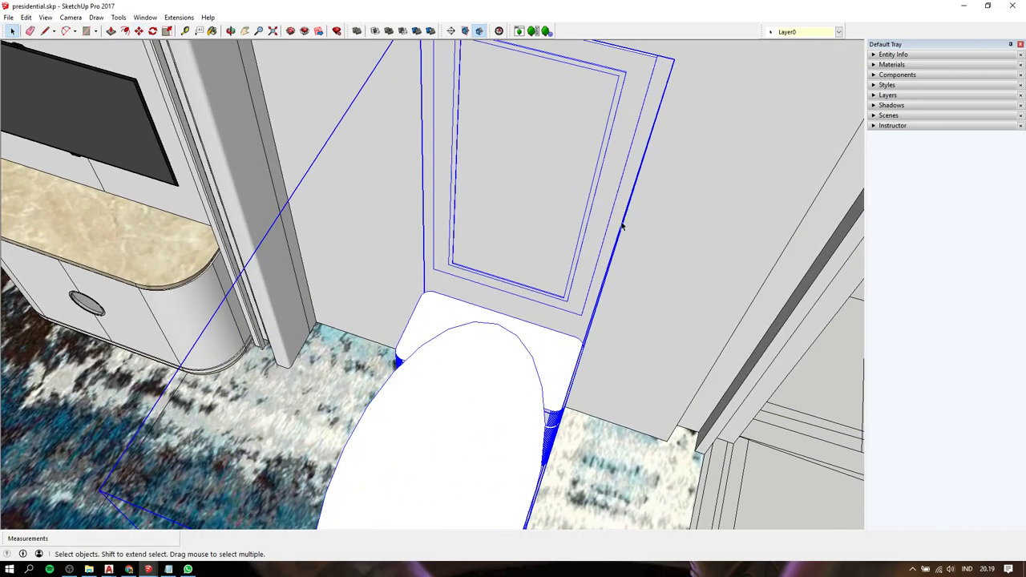
pyautogui.moveTo(622, 226)
pyautogui.mouseDown(button='middle')
pyautogui.moveTo(320, 273)
pyautogui.moveTo(367, 273)
pyautogui.moveTo(561, 402)
pyautogui.mouseUp(button='middle')
pyautogui.scroll(-3, 367, 272)
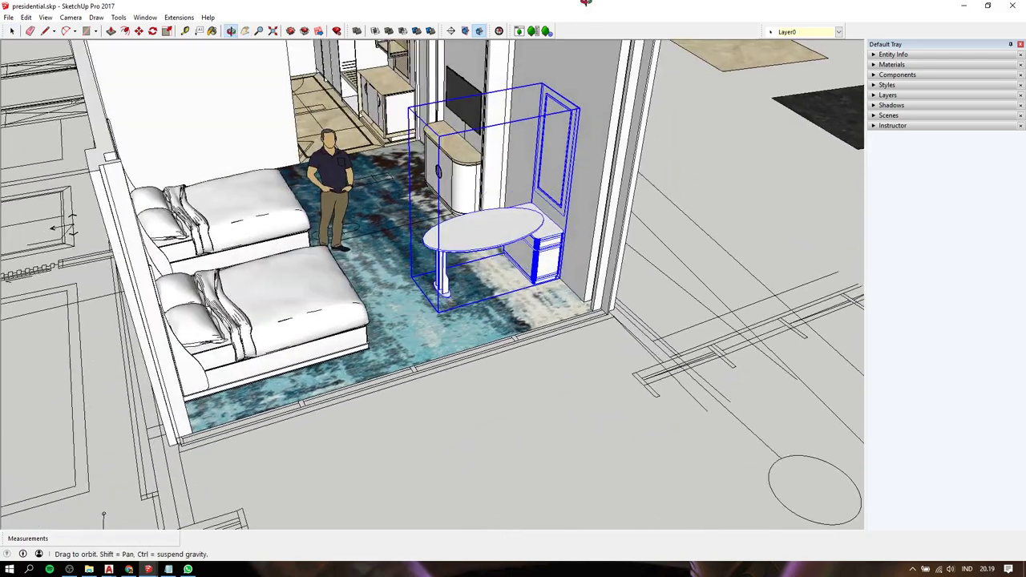
pyautogui.click(561, 402)
pyautogui.moveTo(490, 260); pyautogui.dragTo(652, 348, button='middle')
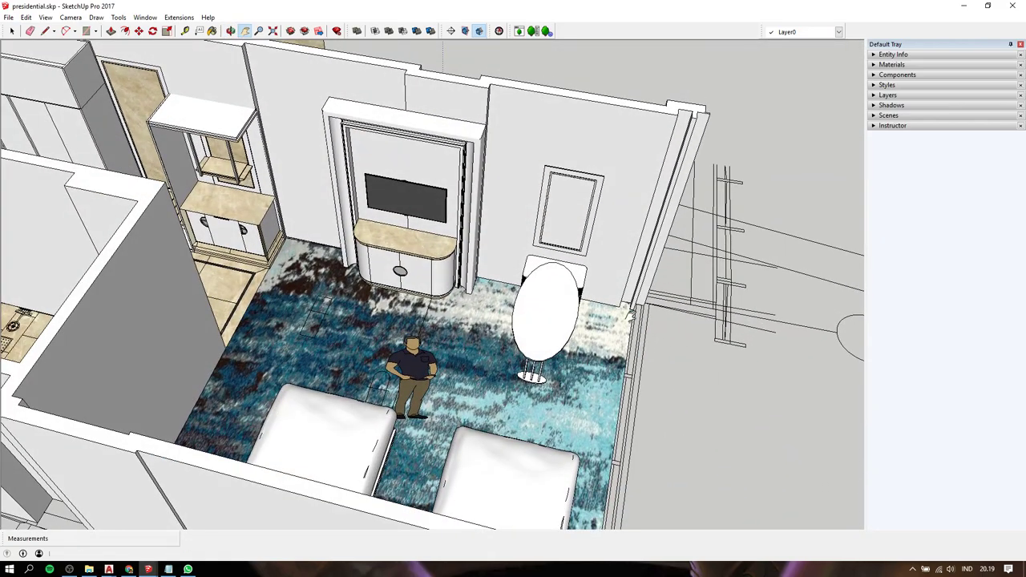
pyautogui.scroll(-3, 652, 347)
pyautogui.moveTo(652, 348)
pyautogui.keyDown('shift'); pyautogui.mouseDown(button='middle')
pyautogui.moveTo(454, 276)
pyautogui.moveTo(648, 280)
pyautogui.moveTo(595, 236)
pyautogui.moveTo(522, 290)
pyautogui.moveTo(196, 215)
pyautogui.mouseUp(button='middle'); pyautogui.keyUp('shift')
pyautogui.scroll(5, 454, 276)
pyautogui.scroll(-4, 647, 280)
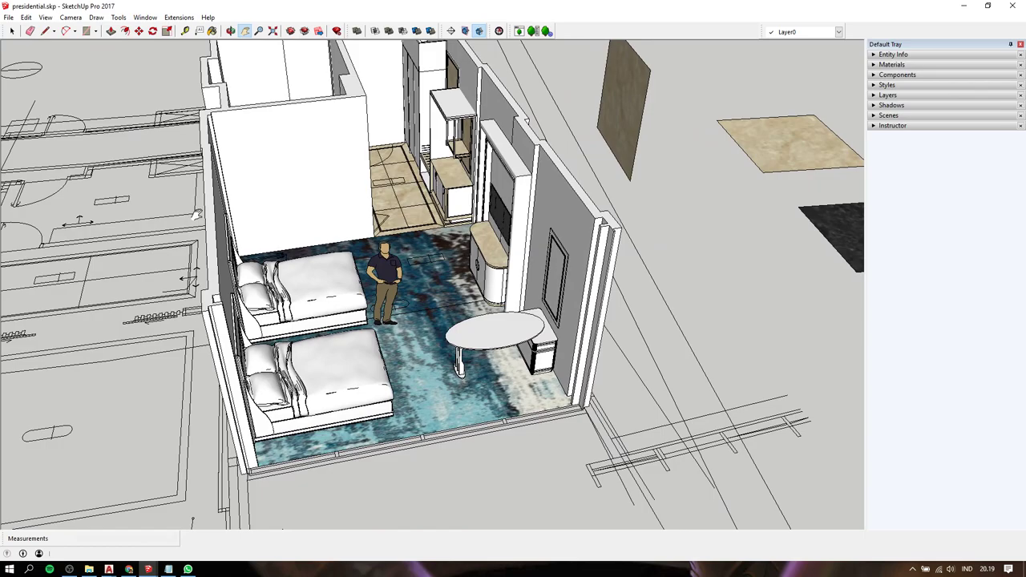
pyautogui.scroll(3, 522, 316)
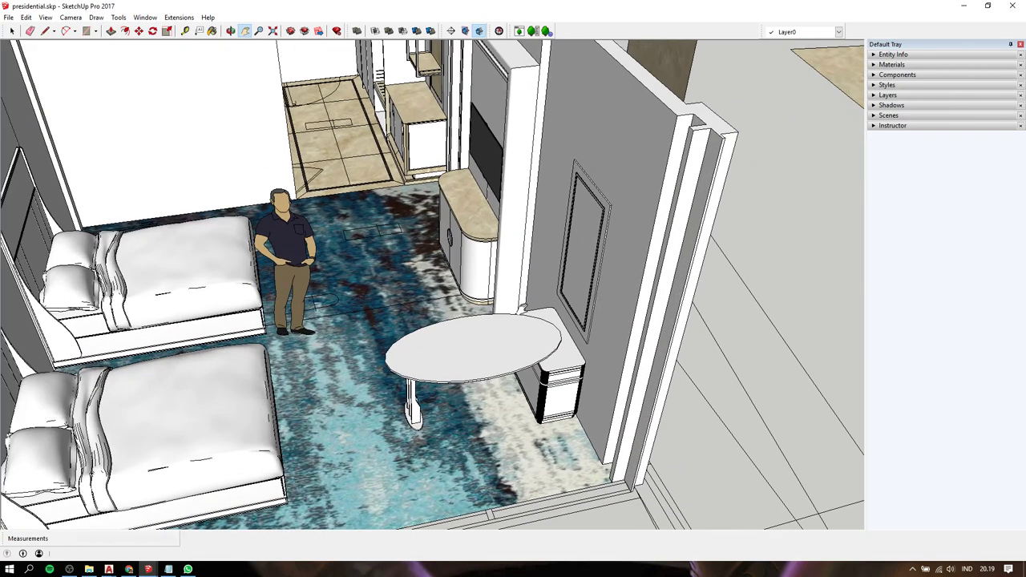
pyautogui.scroll(-3, 522, 314)
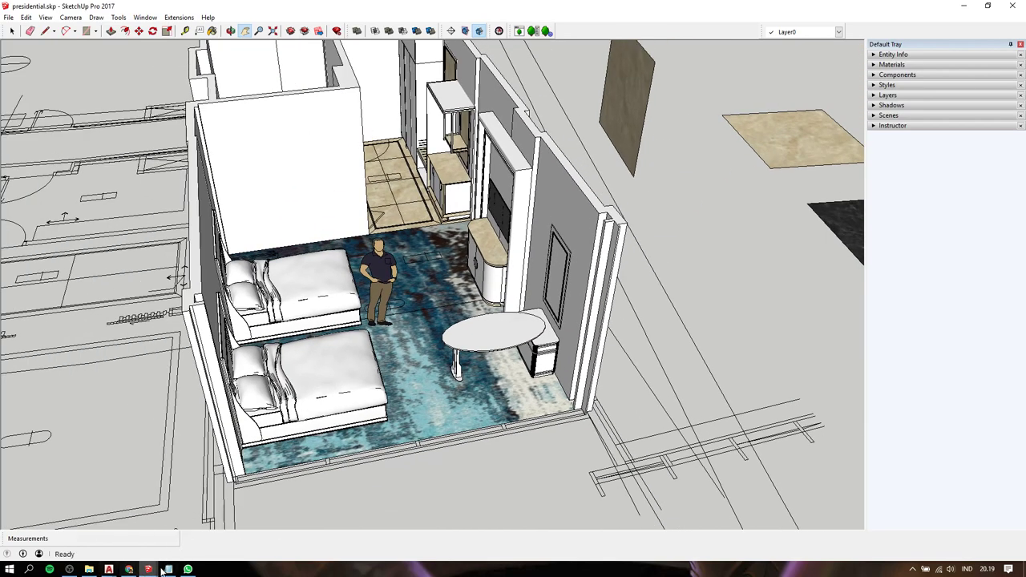
pyautogui.scroll(3, 495, 316)
pyautogui.moveTo(513, 305)
pyautogui.mouseDown(button='middle')
pyautogui.moveTo(555, 178)
pyautogui.moveTo(520, 298)
pyautogui.moveTo(442, 340)
pyautogui.moveTo(432, 258)
pyautogui.moveTo(262, 311)
pyautogui.moveTo(419, 318)
pyautogui.moveTo(365, 307)
pyautogui.moveTo(357, 328)
pyautogui.mouseUp(button='middle')
pyautogui.scroll(3, 442, 340)
pyautogui.press('shift')
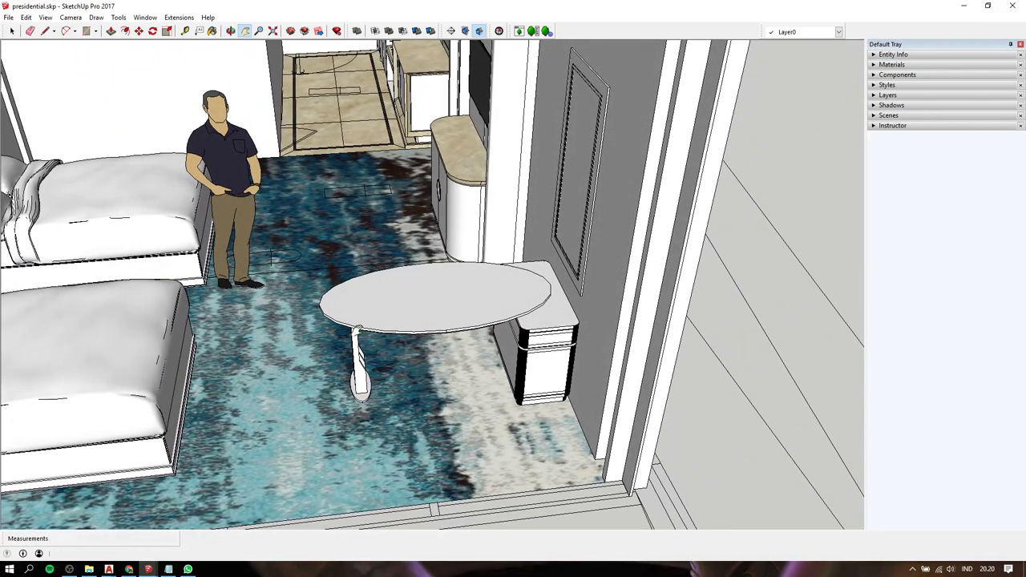
pyautogui.press('space')
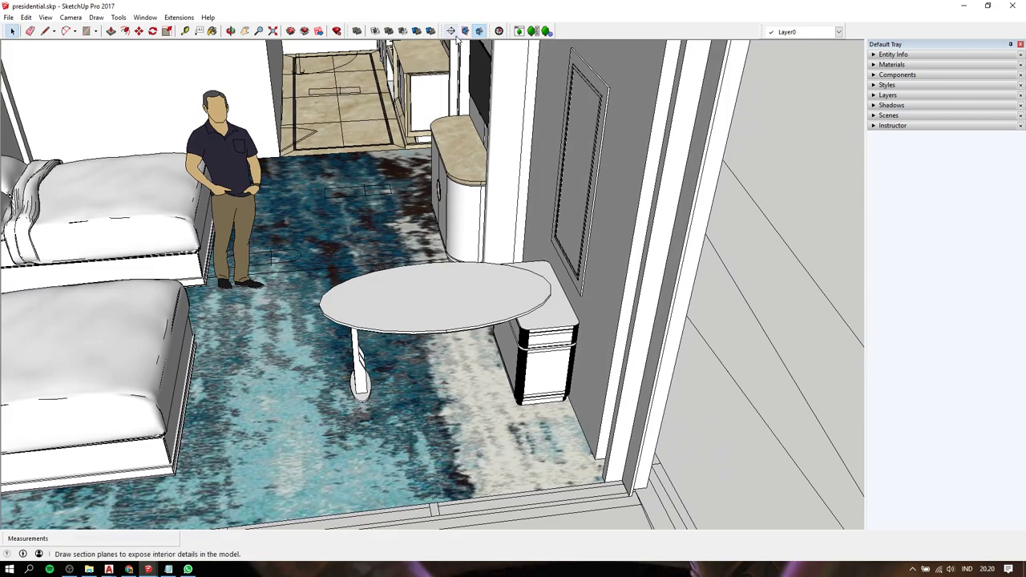
pyautogui.click(450, 30)
pyautogui.click(490, 296)
pyautogui.press('space')
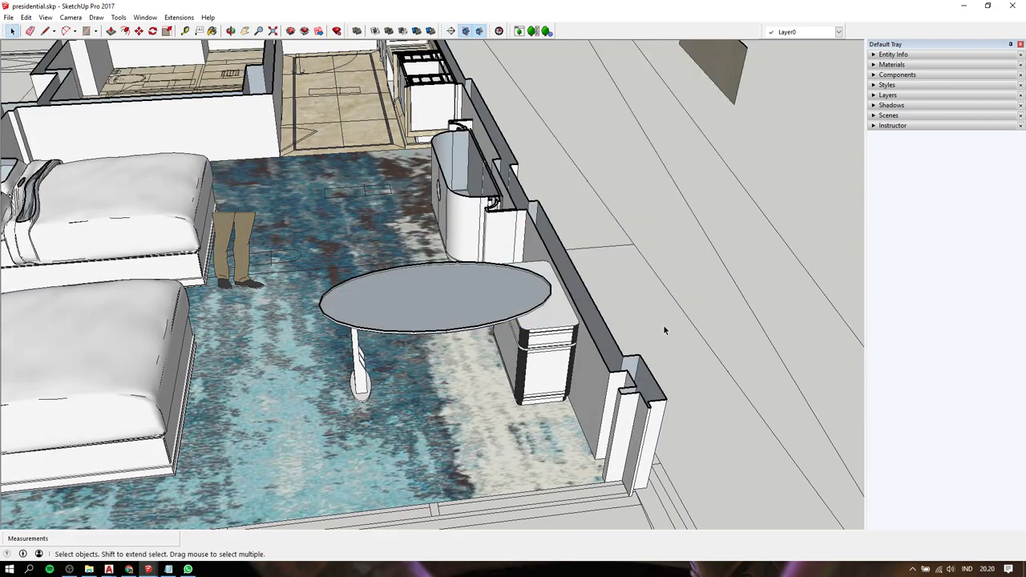
pyautogui.scroll(-3, 697, 300)
pyautogui.scroll(-3, 696, 289)
pyautogui.scroll(-2, 697, 289)
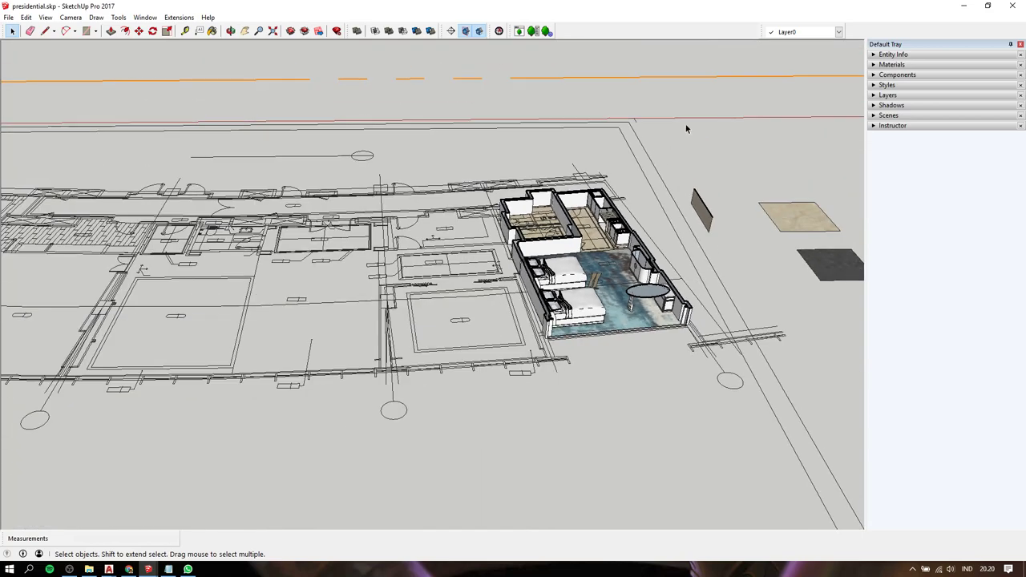
pyautogui.click(676, 80)
pyautogui.scroll(3, 633, 166)
pyautogui.scroll(3, 633, 166)
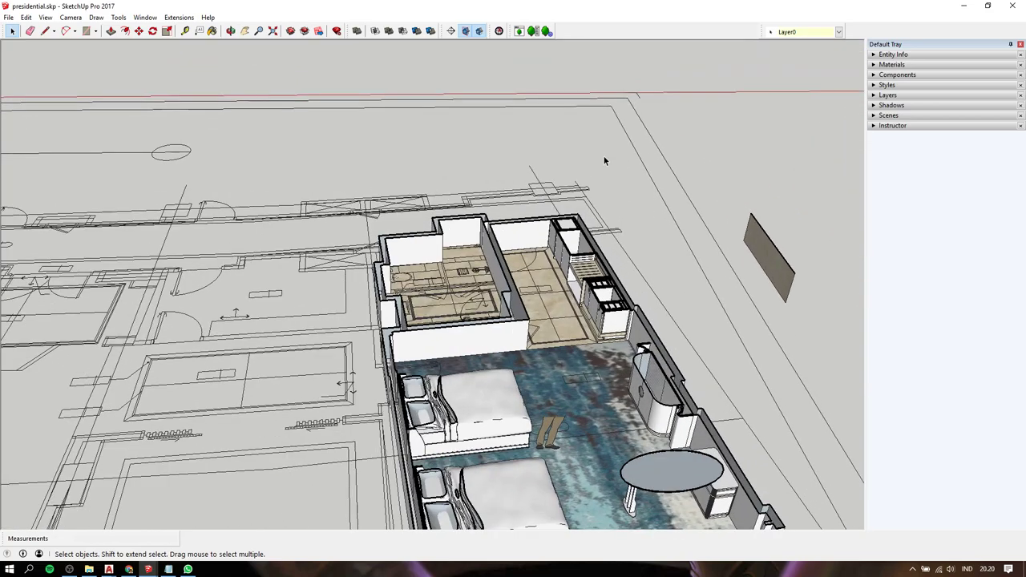
pyautogui.press('m')
pyautogui.scroll(2, 617, 375)
pyautogui.scroll(-2, 663, 425)
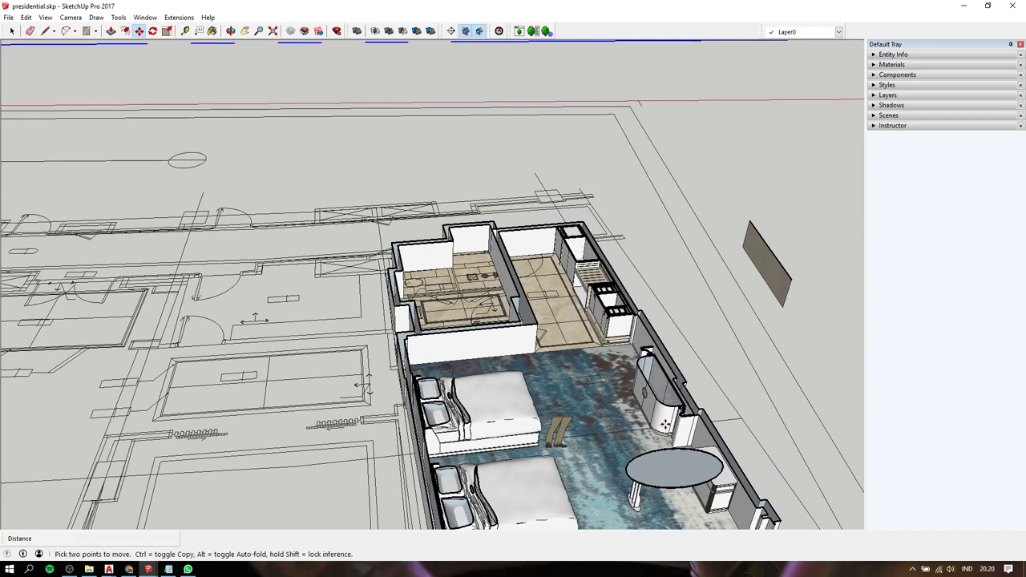
pyautogui.click(664, 425)
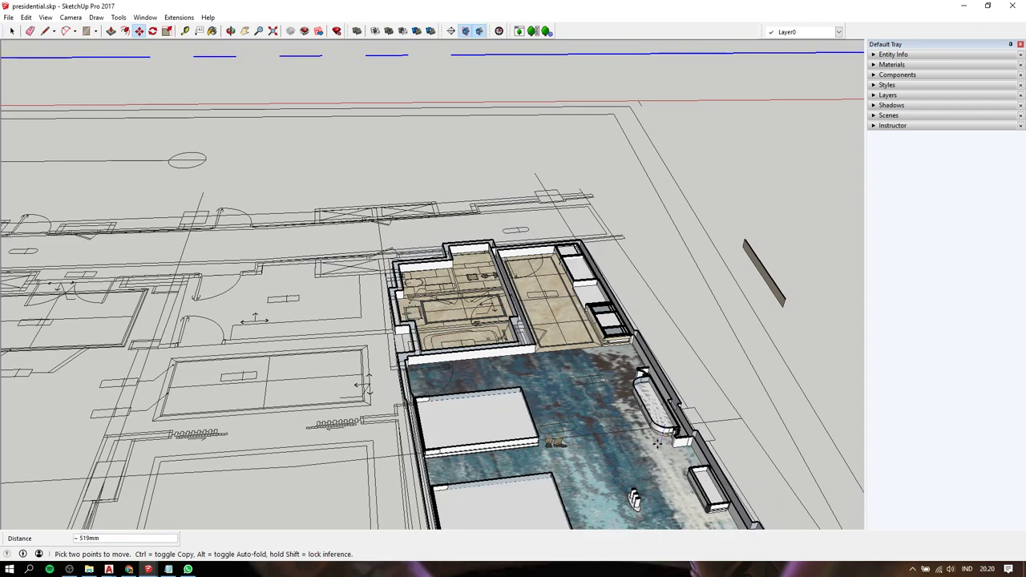
pyautogui.press('h')
pyautogui.moveTo(657, 442); pyautogui.dragTo(497, 336)
pyautogui.scroll(5, 512, 340)
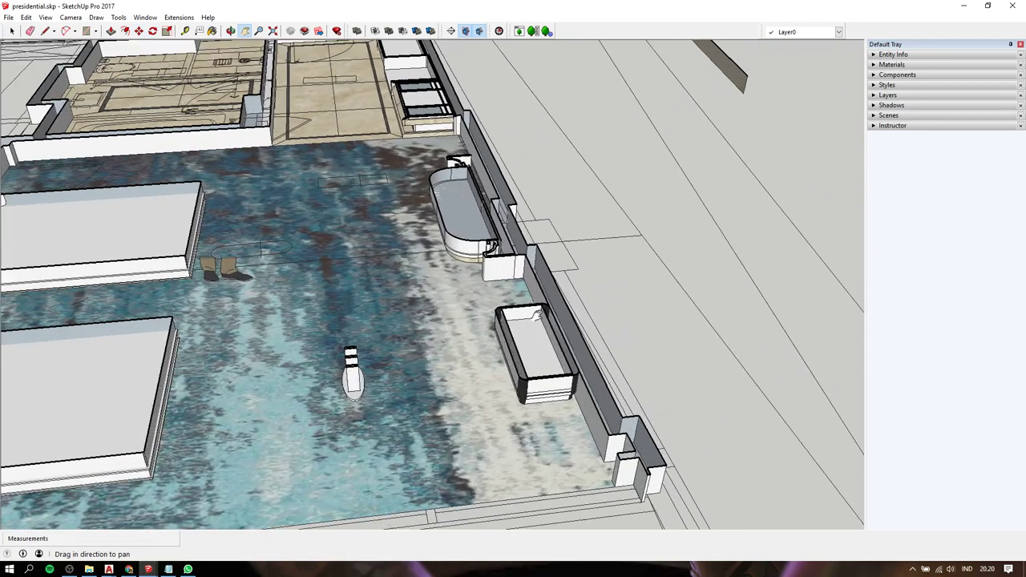
pyautogui.scroll(3, 539, 342)
pyautogui.scroll(3, 540, 342)
pyautogui.scroll(-3, 547, 341)
pyautogui.press('space')
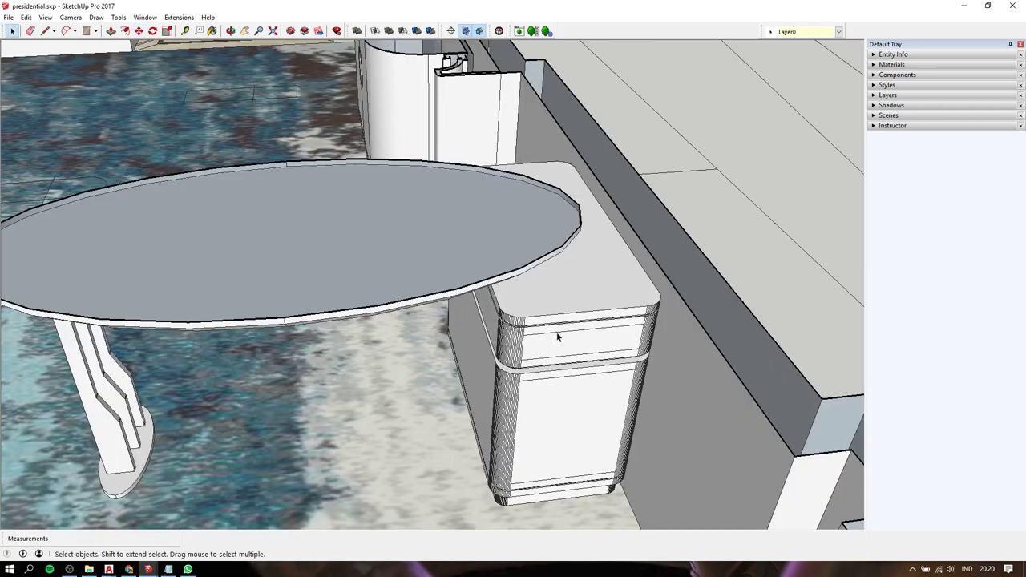
pyautogui.scroll(-3, 581, 286)
pyautogui.press('m')
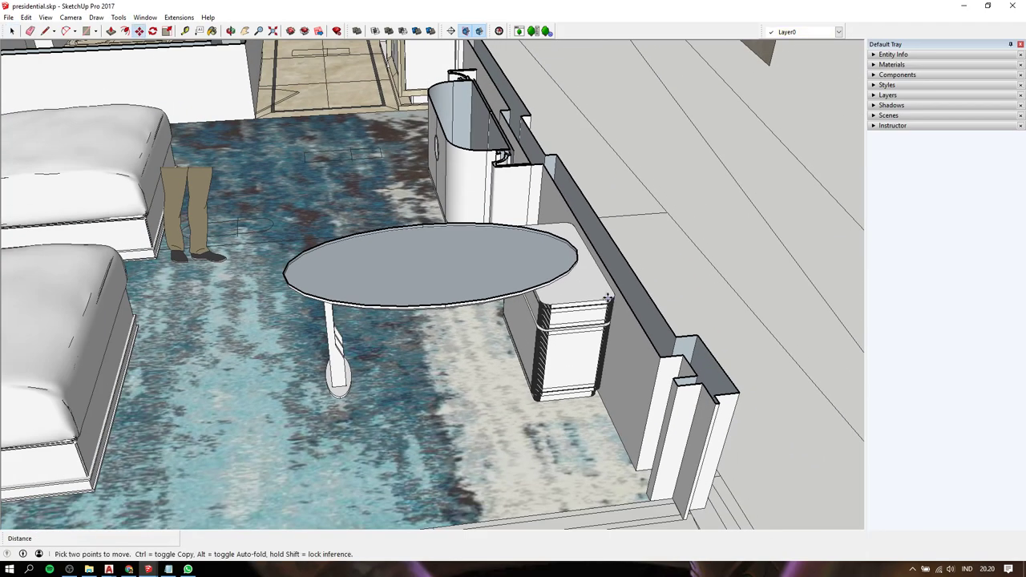
pyautogui.click(637, 320)
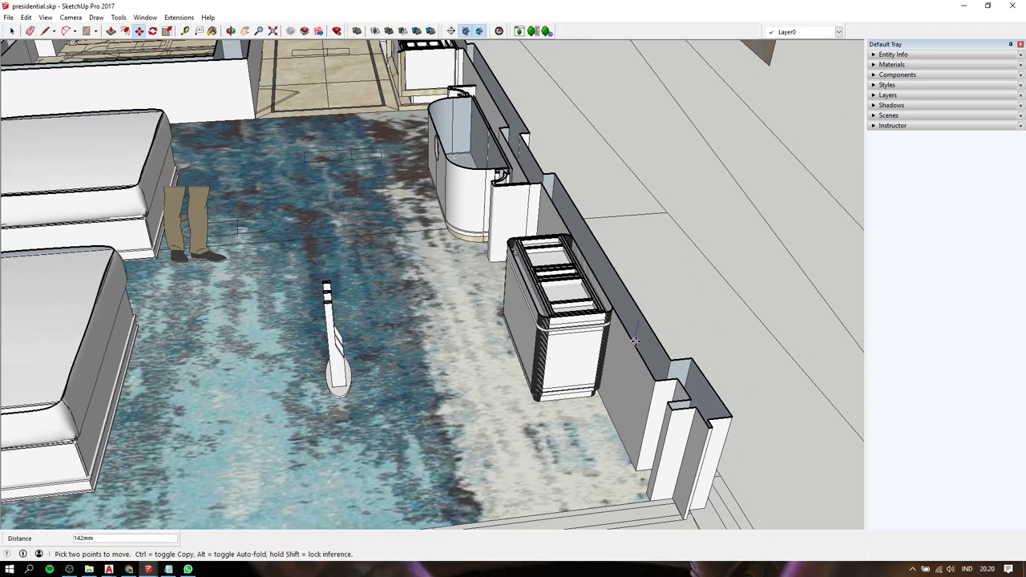
pyautogui.scroll(-2, 630, 367)
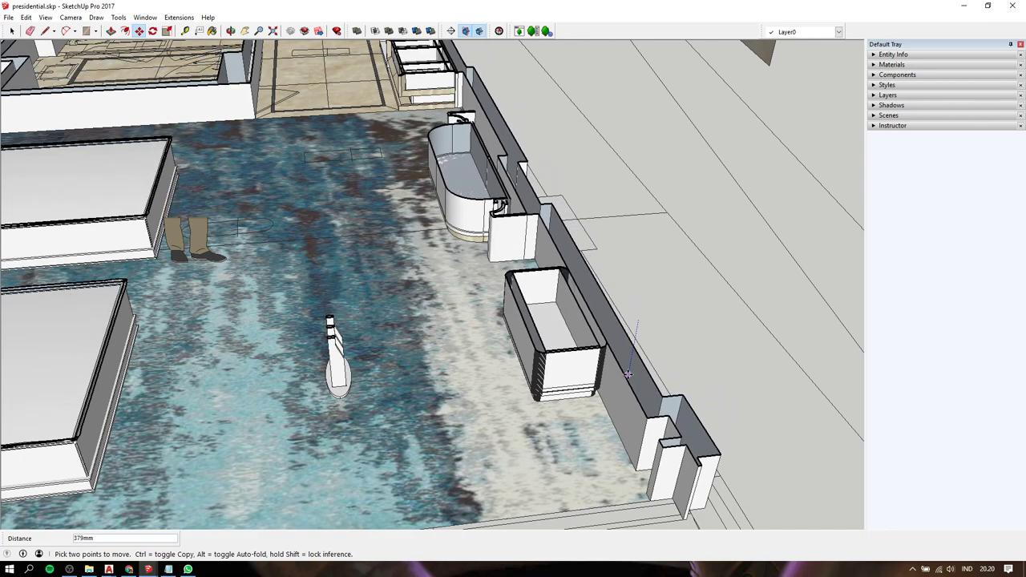
pyautogui.press('space')
pyautogui.scroll(-5, 660, 278)
pyautogui.scroll(-3, 660, 279)
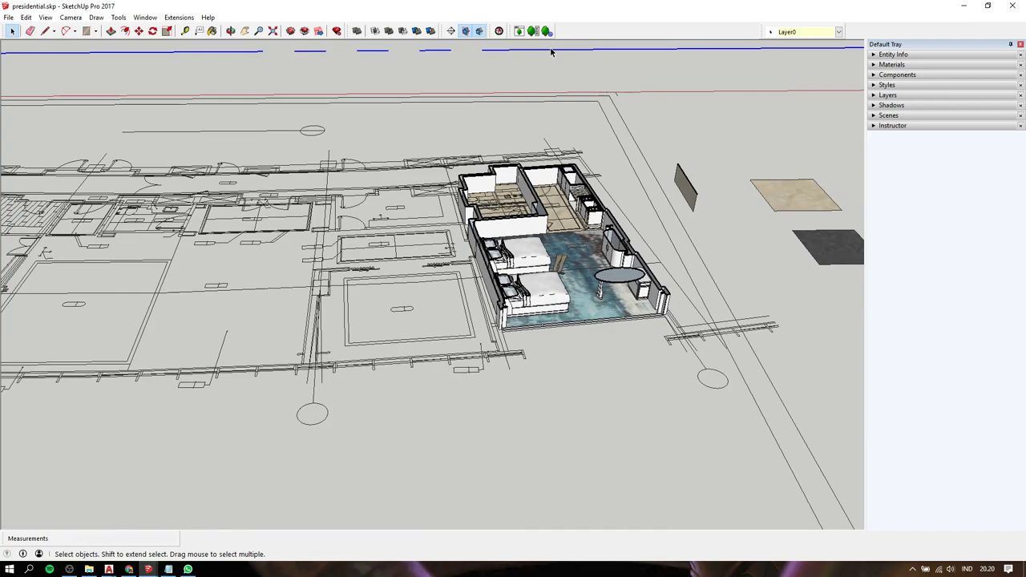
pyautogui.scroll(3, 633, 272)
pyautogui.scroll(3, 633, 272)
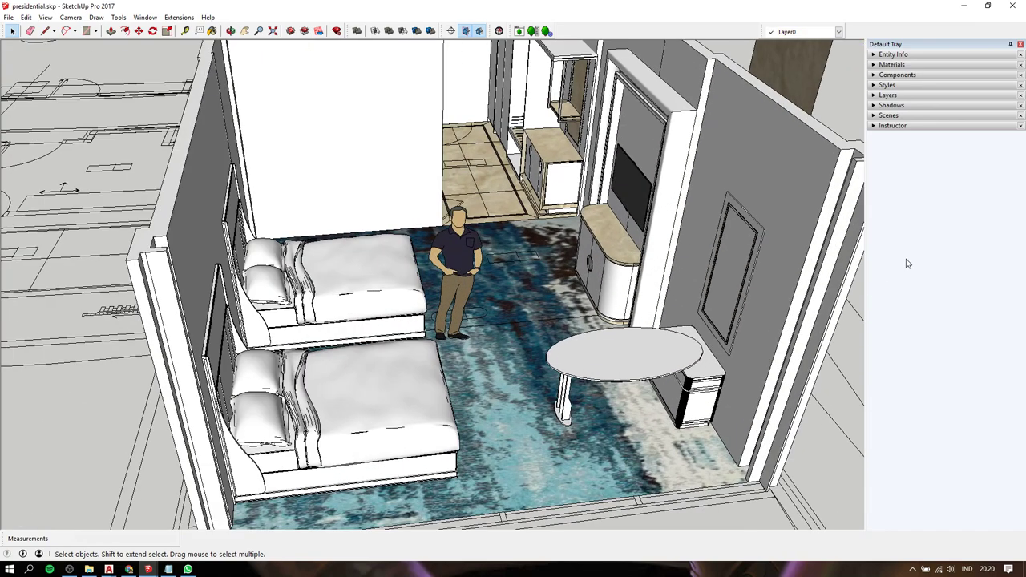
# - Bring the Notepad commentary window to the front beside the model
pyautogui.click(168, 569)
pyautogui.write('dont forge')
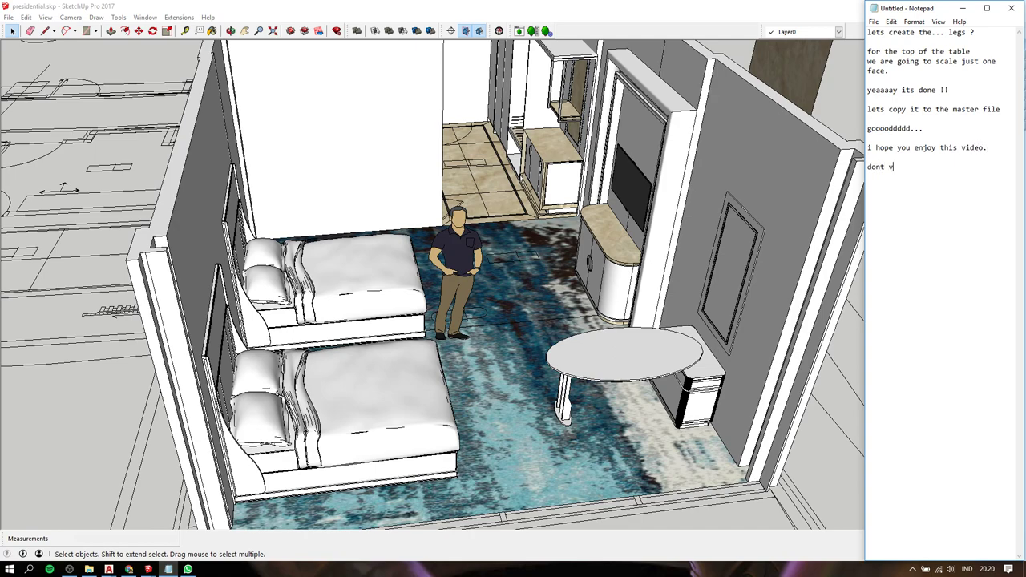
# - Type 'dont forget to subscribe !', 'it help me a lot.', 'see you next week ok ?' and 'byeeeee' on separate lines
pyautogui.write('t to')
pyautogui.write(' sub')
pyautogui.write('scri')
pyautogui.write('be ')
pyautogui.write('!')
pyautogui.press('Return')
pyautogui.write('it ')
pyautogui.write('help m')
pyautogui.write('e a lot.')
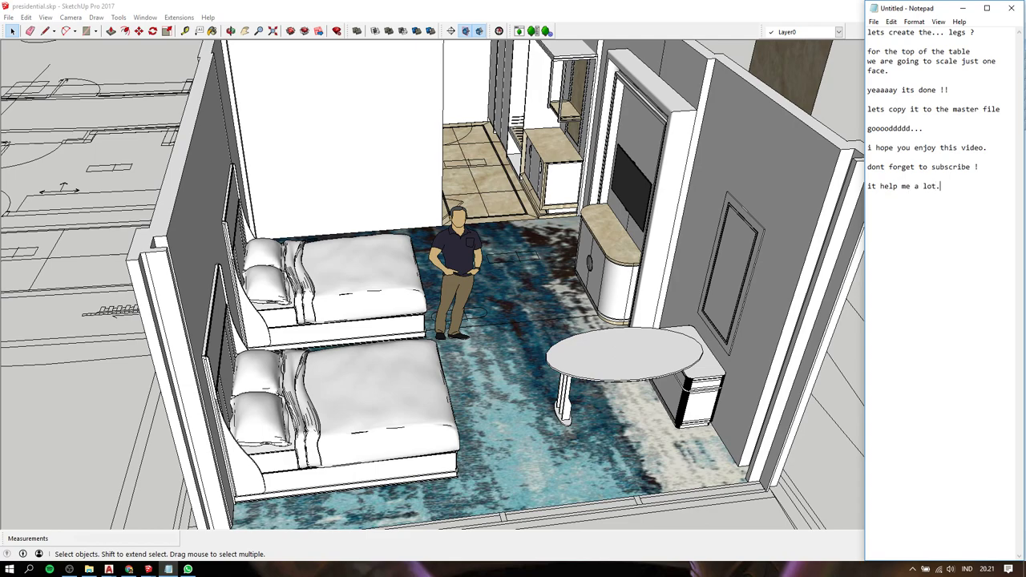
pyautogui.press('Return')
pyautogui.write('see you ')
pyautogui.write('next wee')
pyautogui.write('k ok ?')
pyautogui.press('Return')
pyautogui.write('byeeeee')
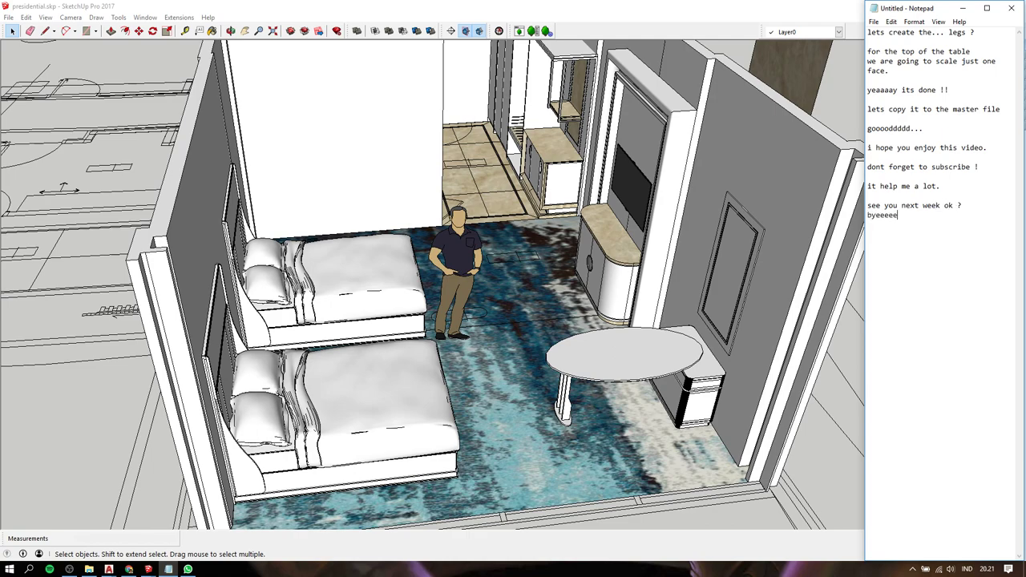